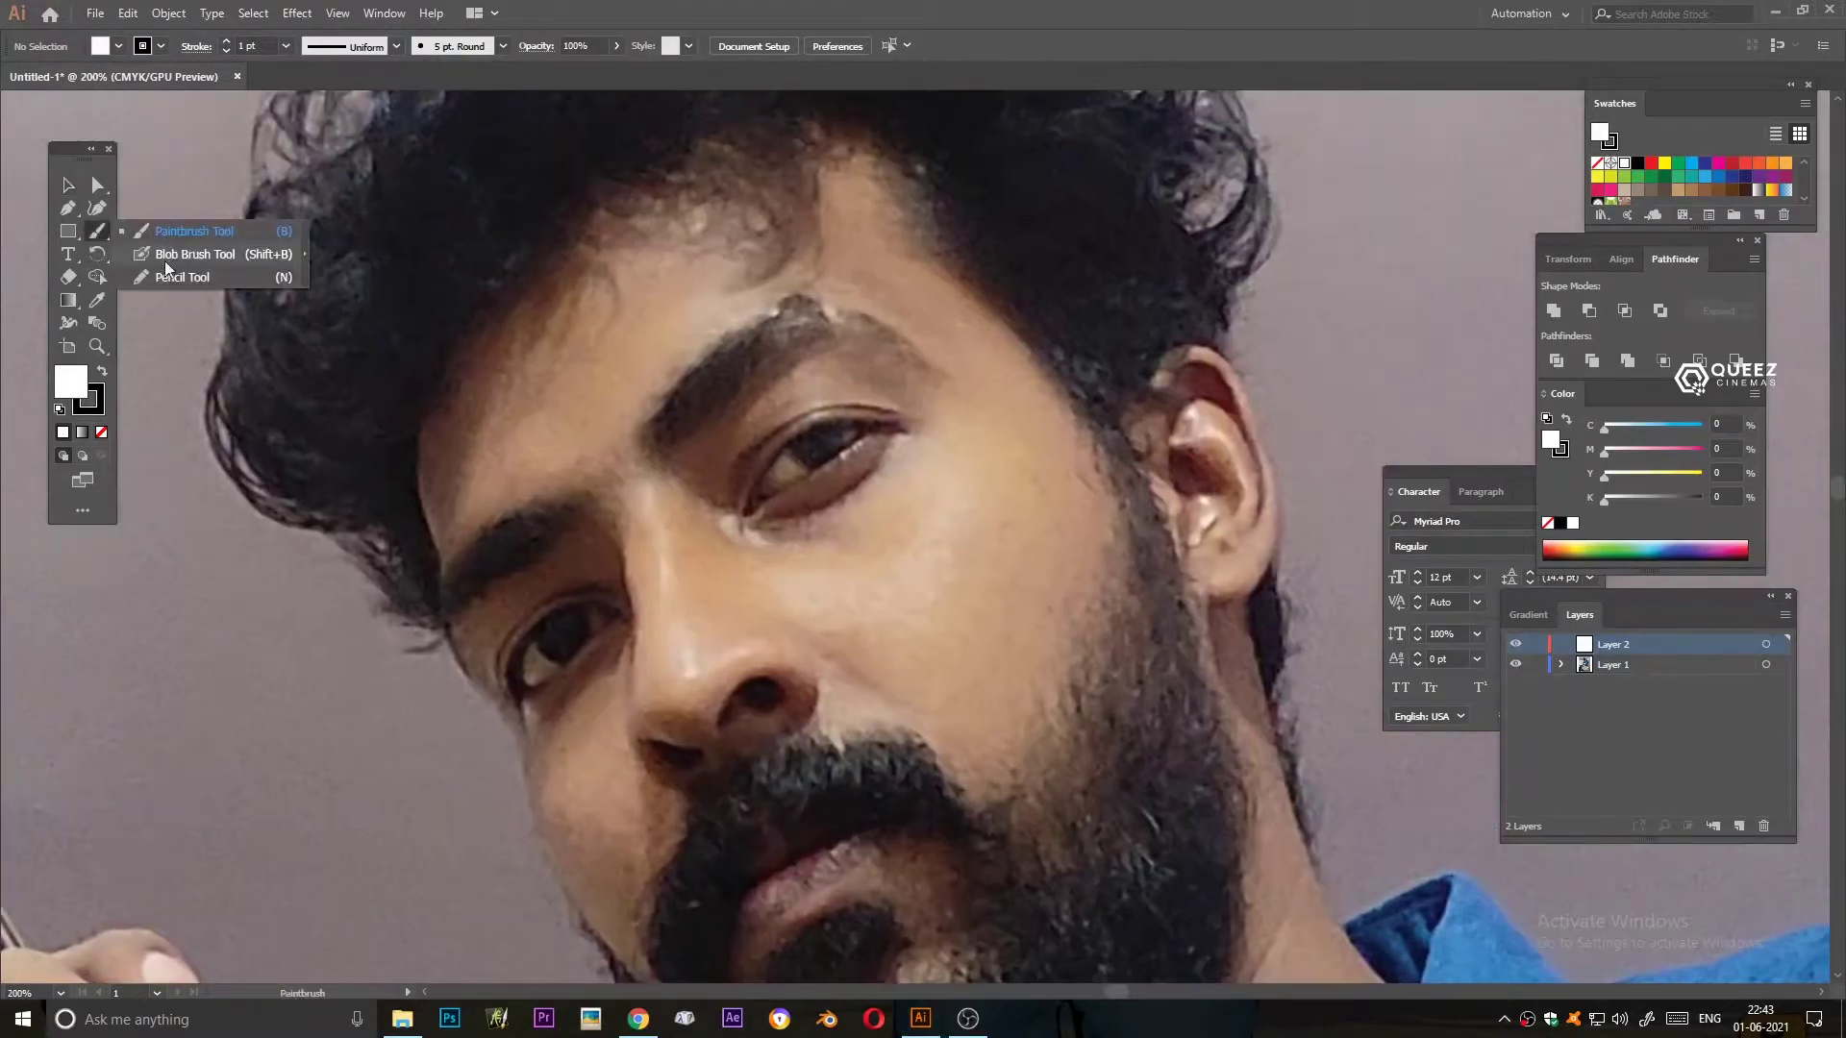
- Trace the first eye's lower lid, upper lid, crease and lash line as black pencil shapes
left_click(183, 277)
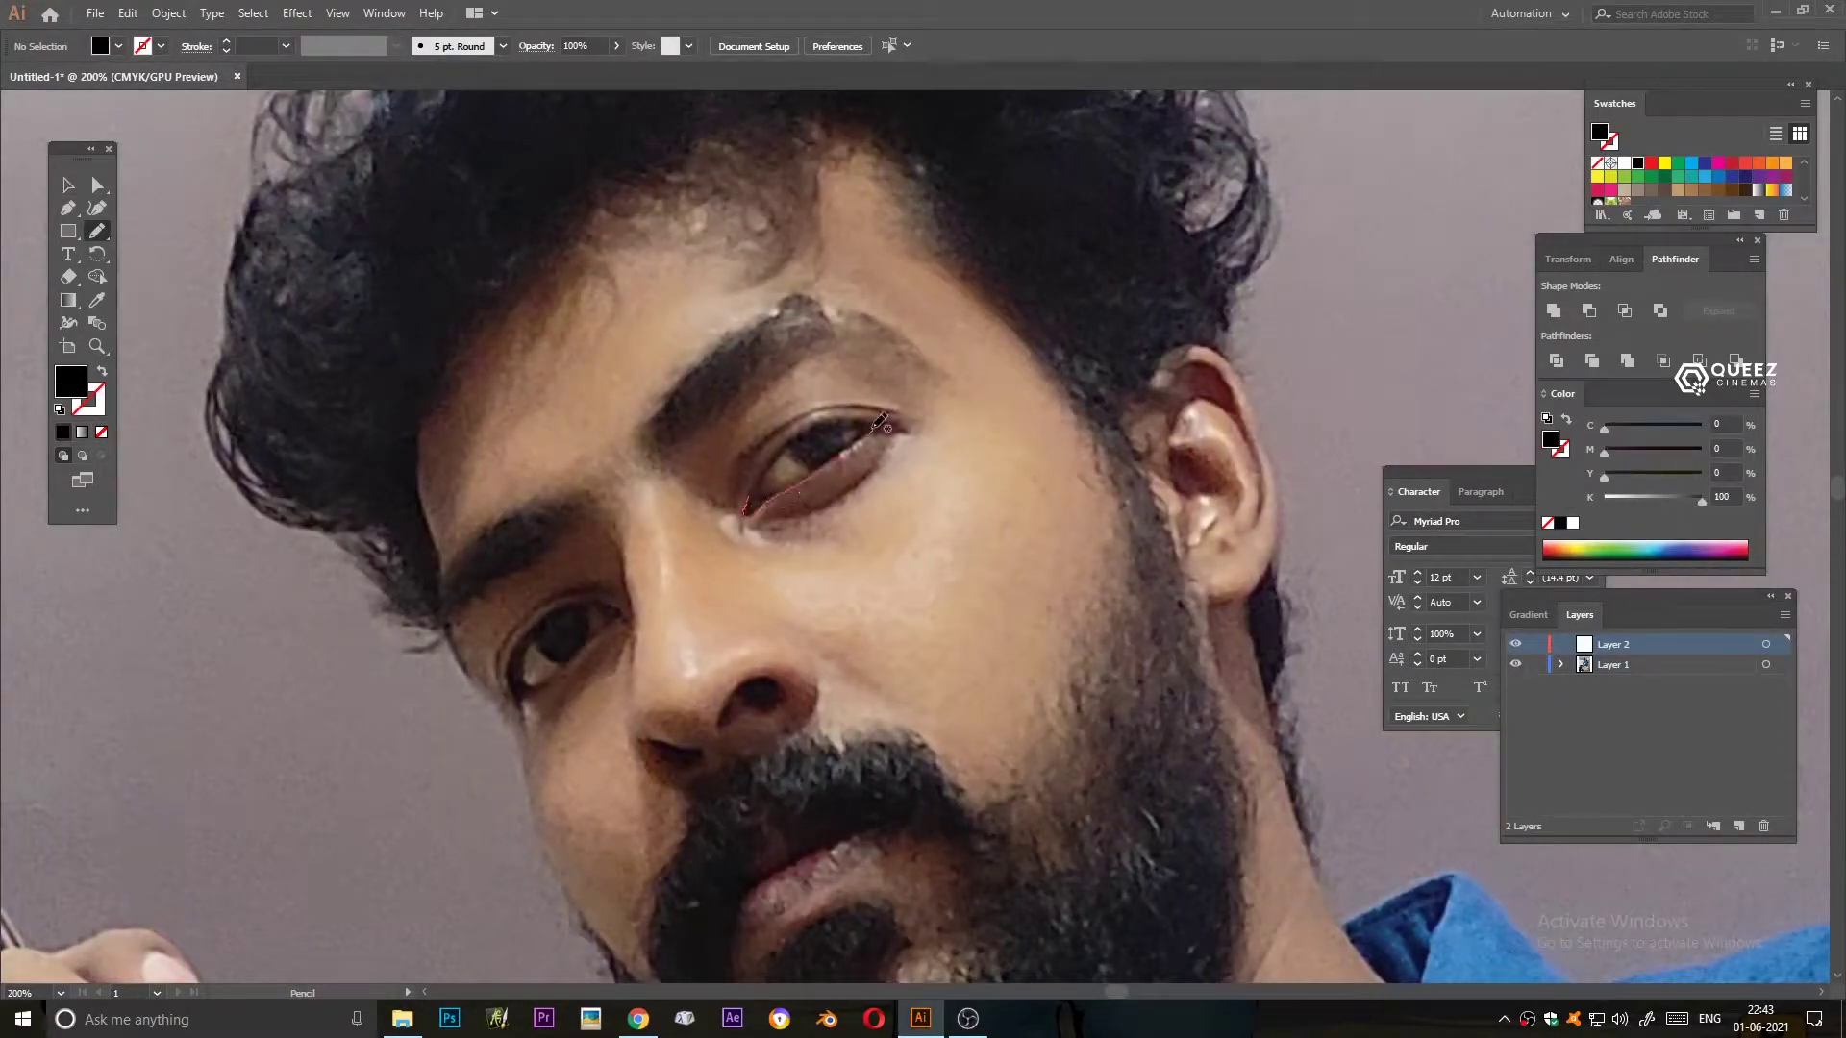
scroll(878, 425, "up", 3)
left_click_drag(540, 681, 733, 569)
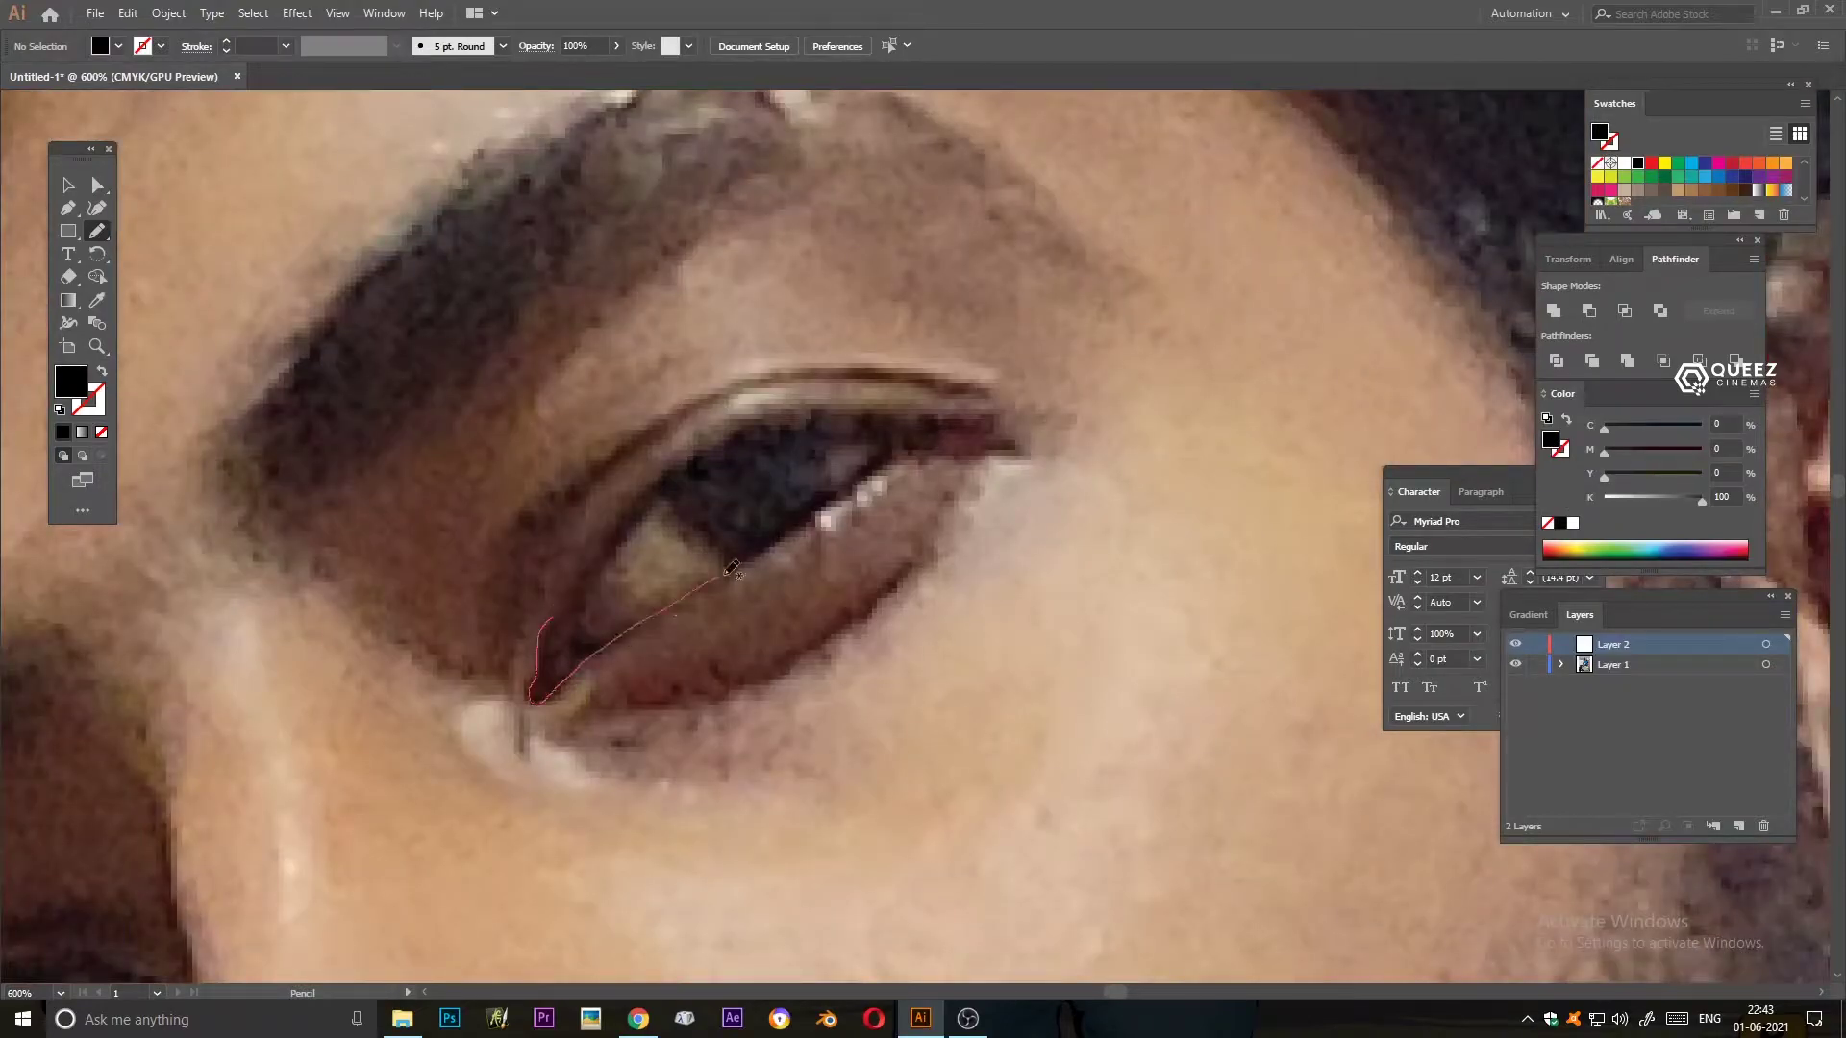
mouse_move(996, 420)
left_mouse_down()
mouse_move(677, 466)
mouse_move(553, 640)
mouse_move(692, 480)
mouse_move(859, 471)
mouse_move(543, 687)
left_mouse_up()
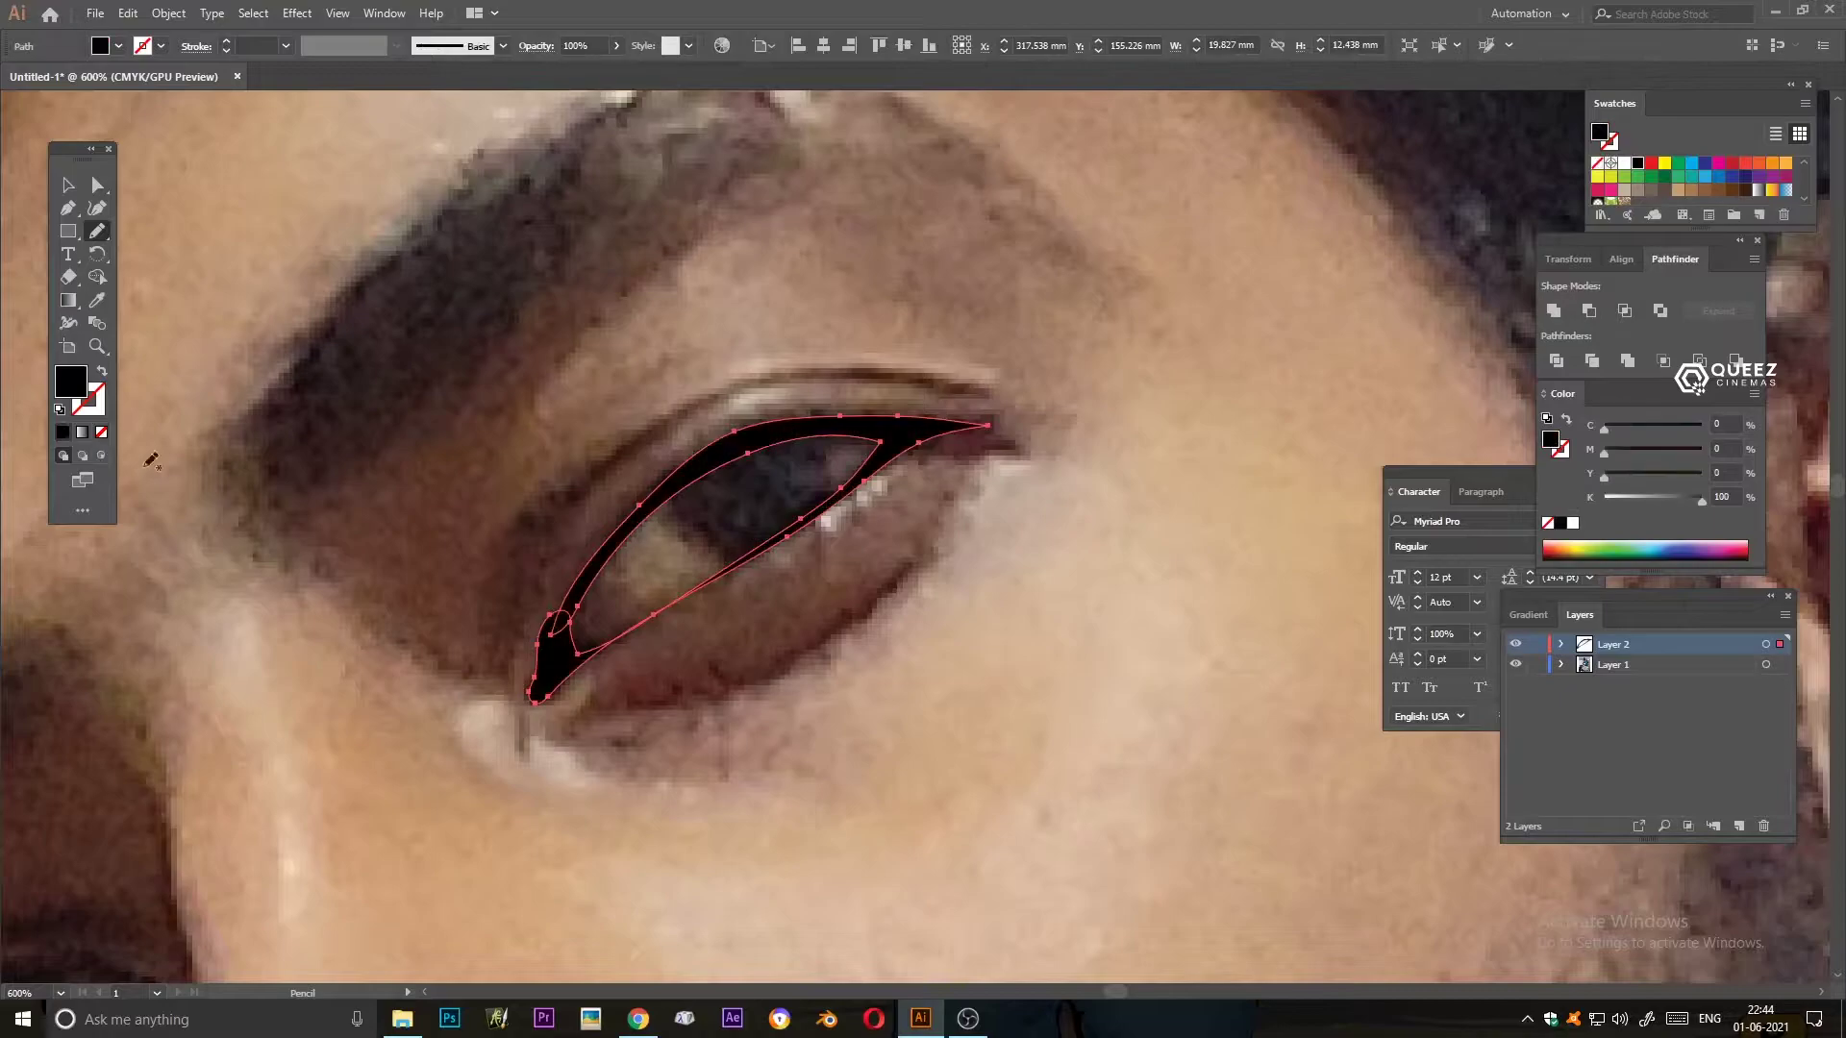
scroll(554, 382, "down", 2)
left_click_drag(476, 545, 967, 267)
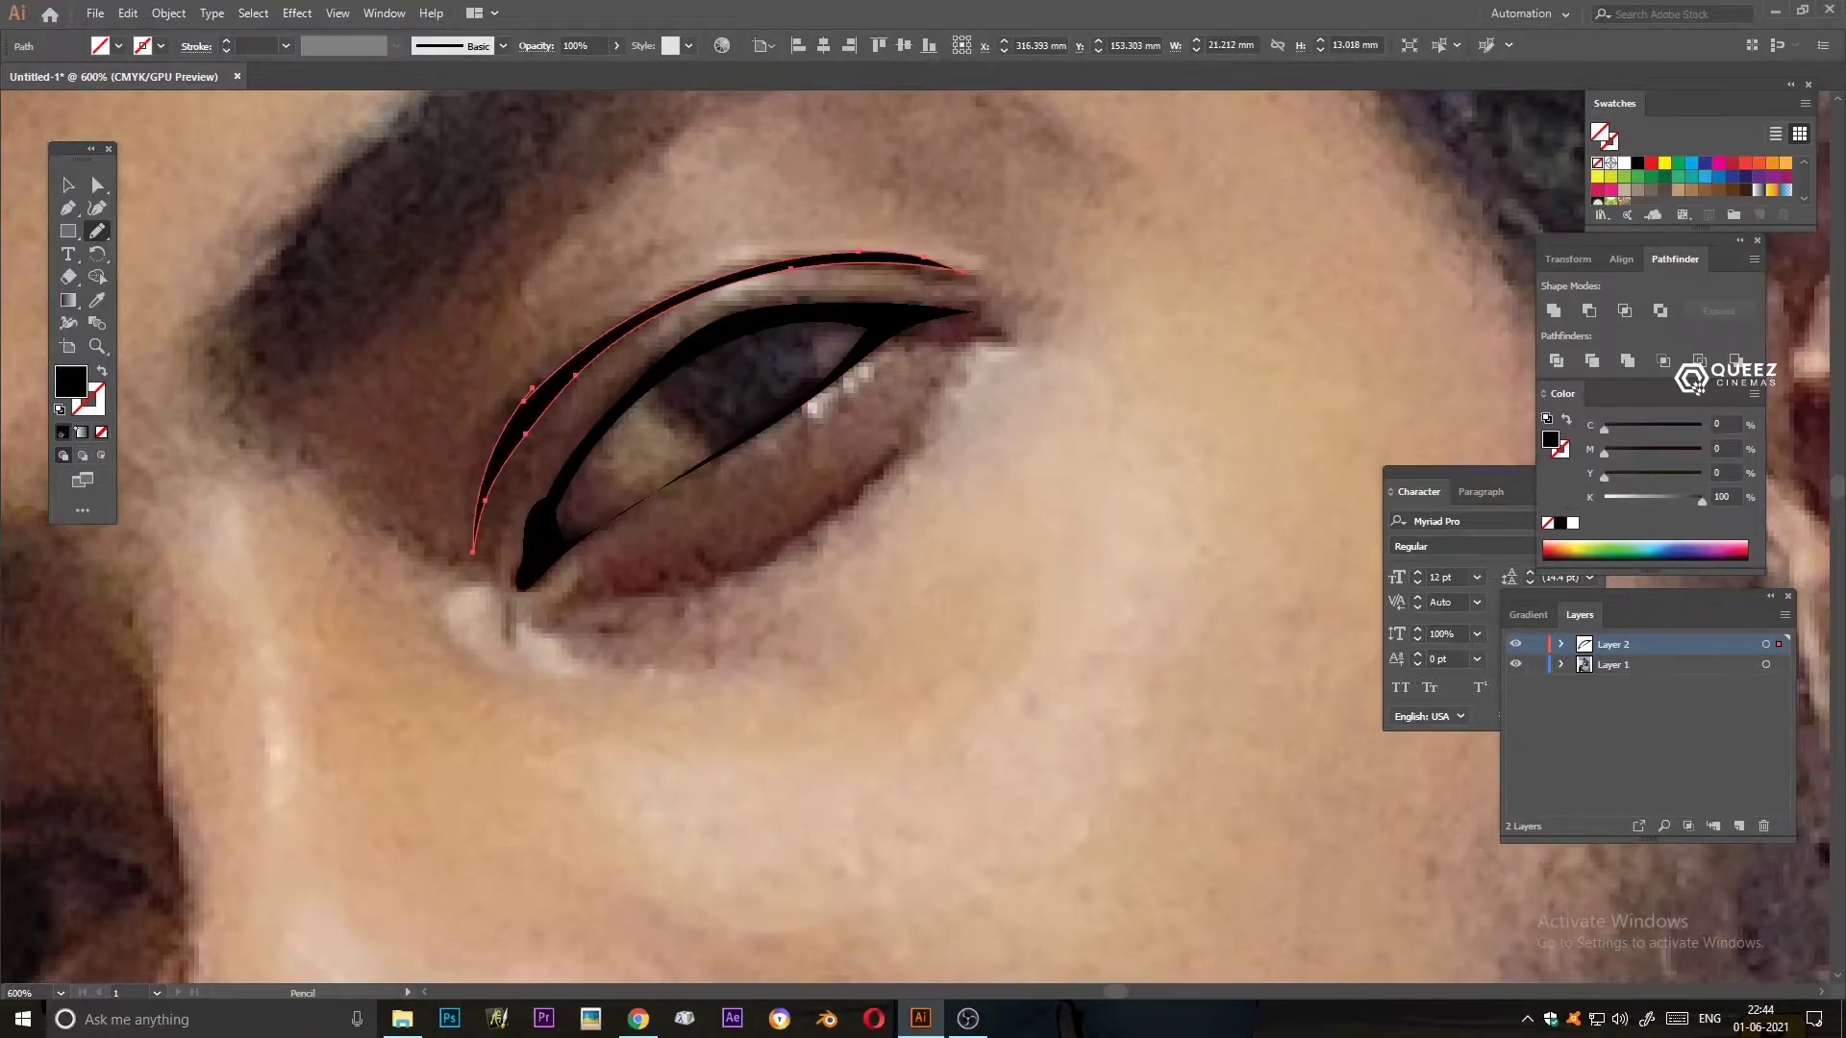
scroll(673, 384, "down", 1)
mouse_move(443, 551)
left_mouse_down()
mouse_move(670, 463)
mouse_move(815, 358)
left_mouse_up()
left_click_drag(769, 267, 902, 267)
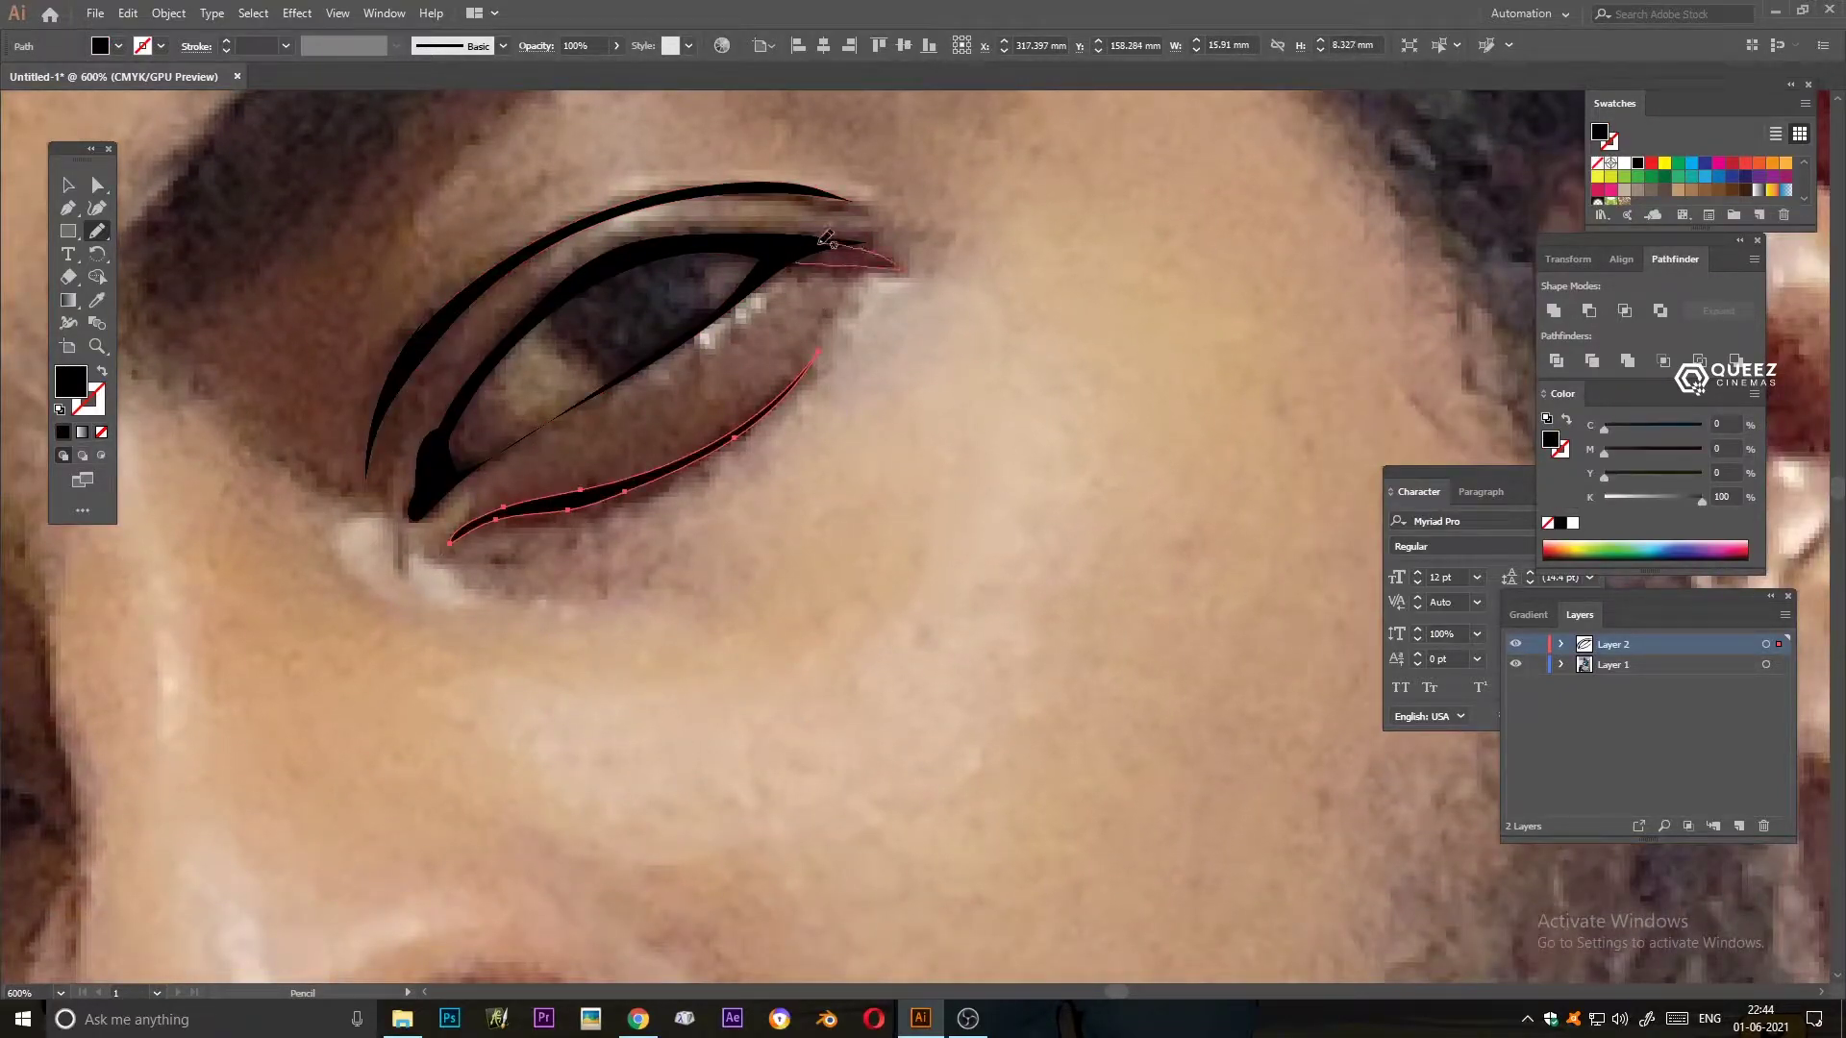
- Outline the other eye's upper lid as a black pencil shape
left_click_drag(413, 659, 1055, 280)
mouse_move(364, 598)
left_mouse_down()
mouse_move(650, 387)
mouse_move(709, 423)
mouse_move(438, 648)
left_mouse_up()
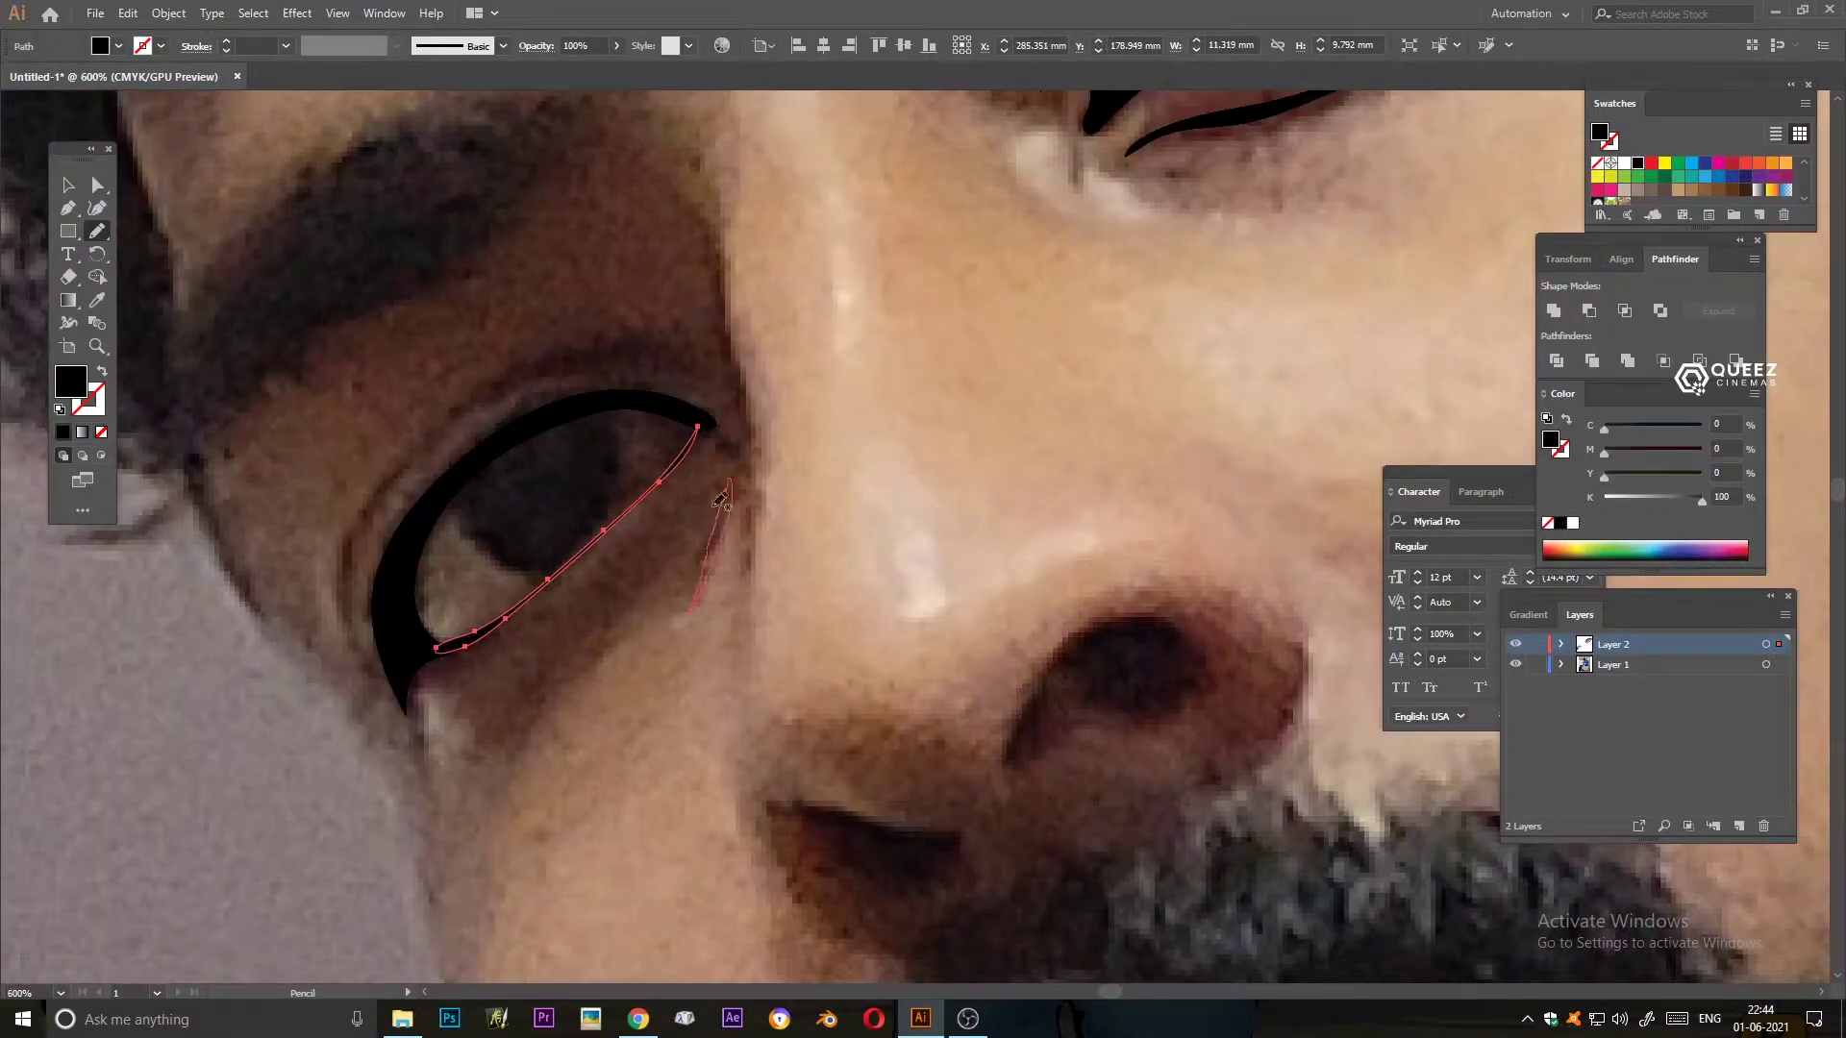
scroll(560, 522, "down", 3)
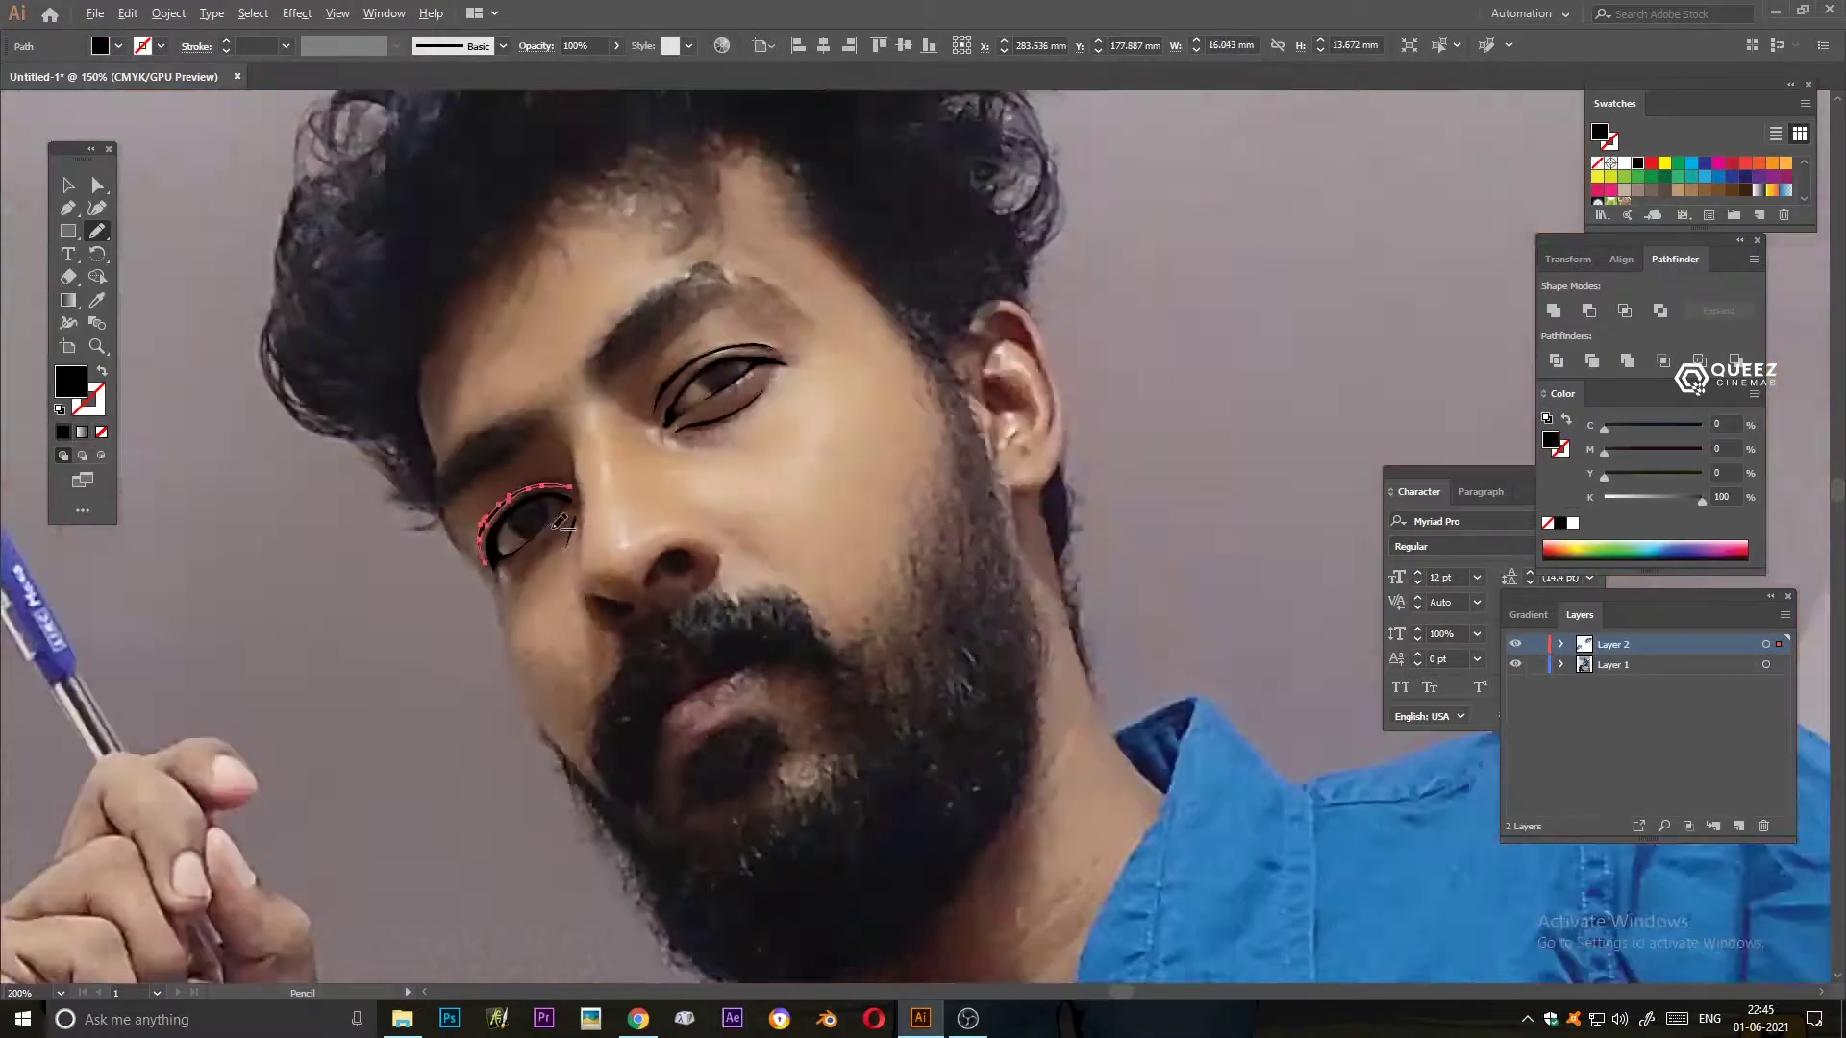
- Trace the side of the nose, the shadow under it and a closed black nostril
scroll(561, 522, "up", 3)
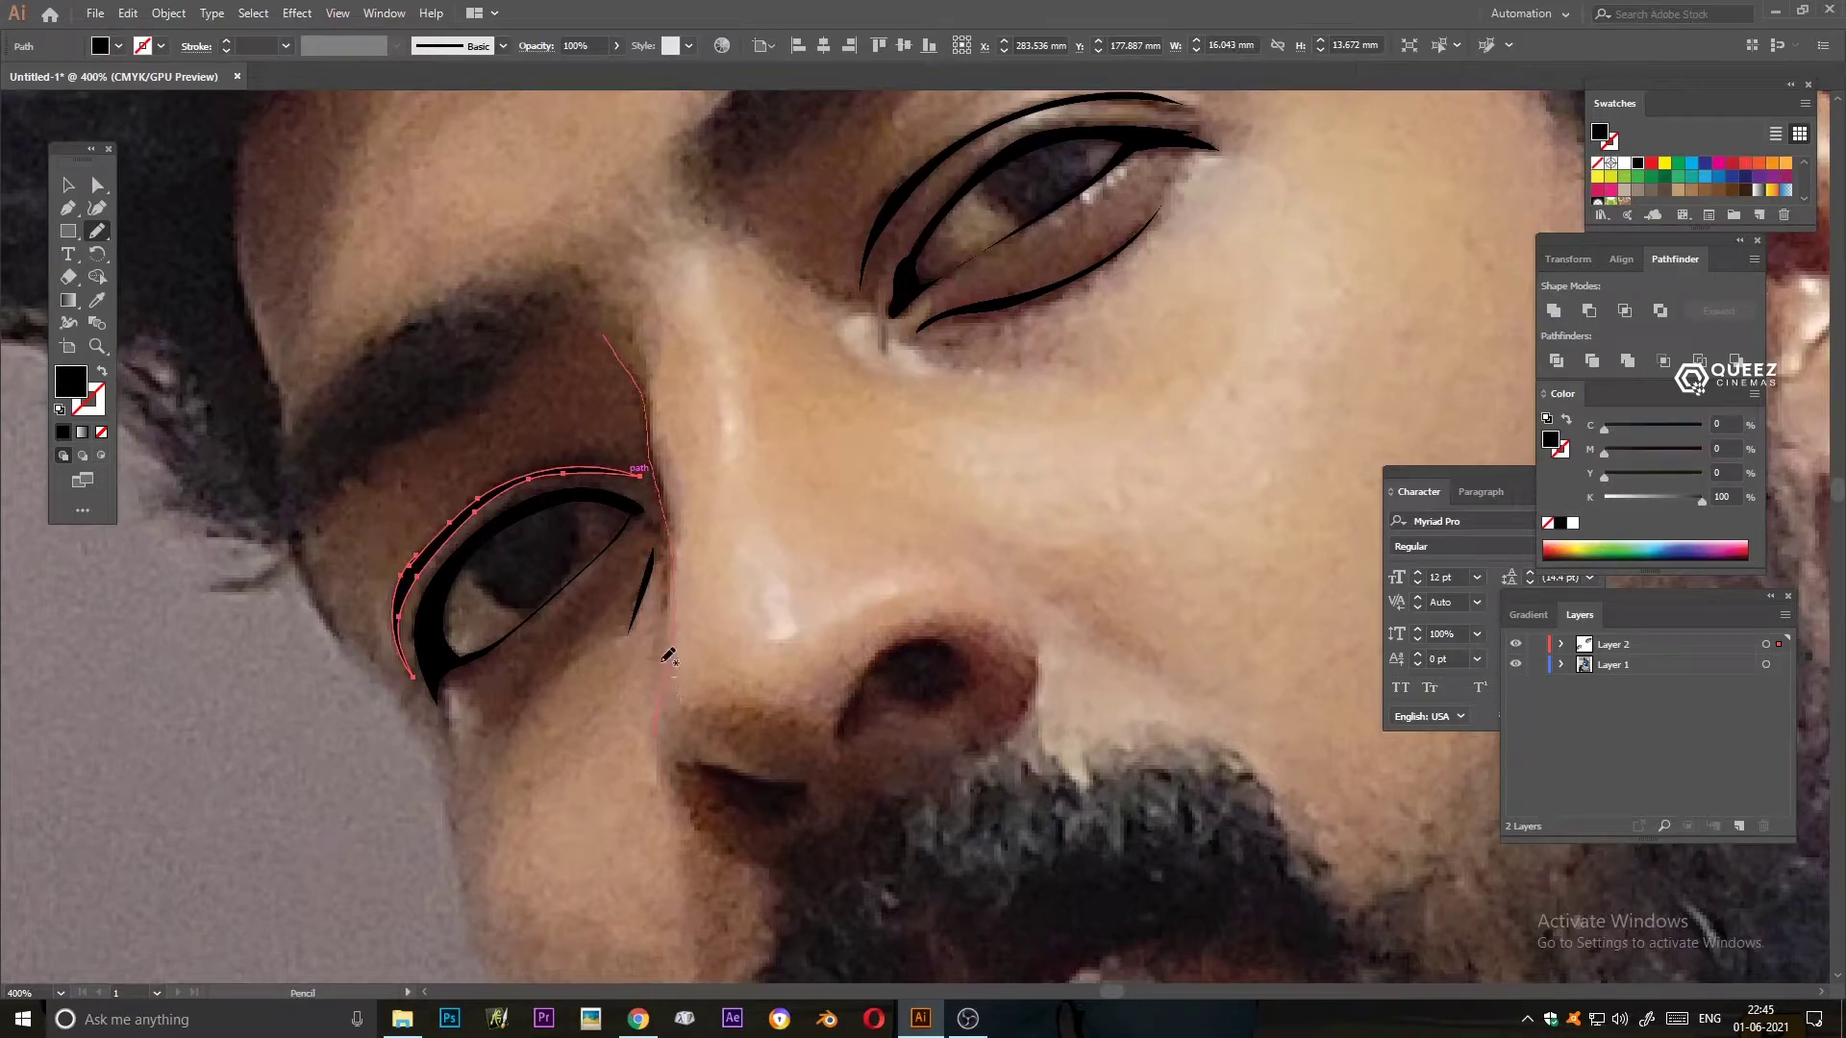
left_click_drag(590, 322, 650, 385)
left_click_drag(702, 764, 433, 504)
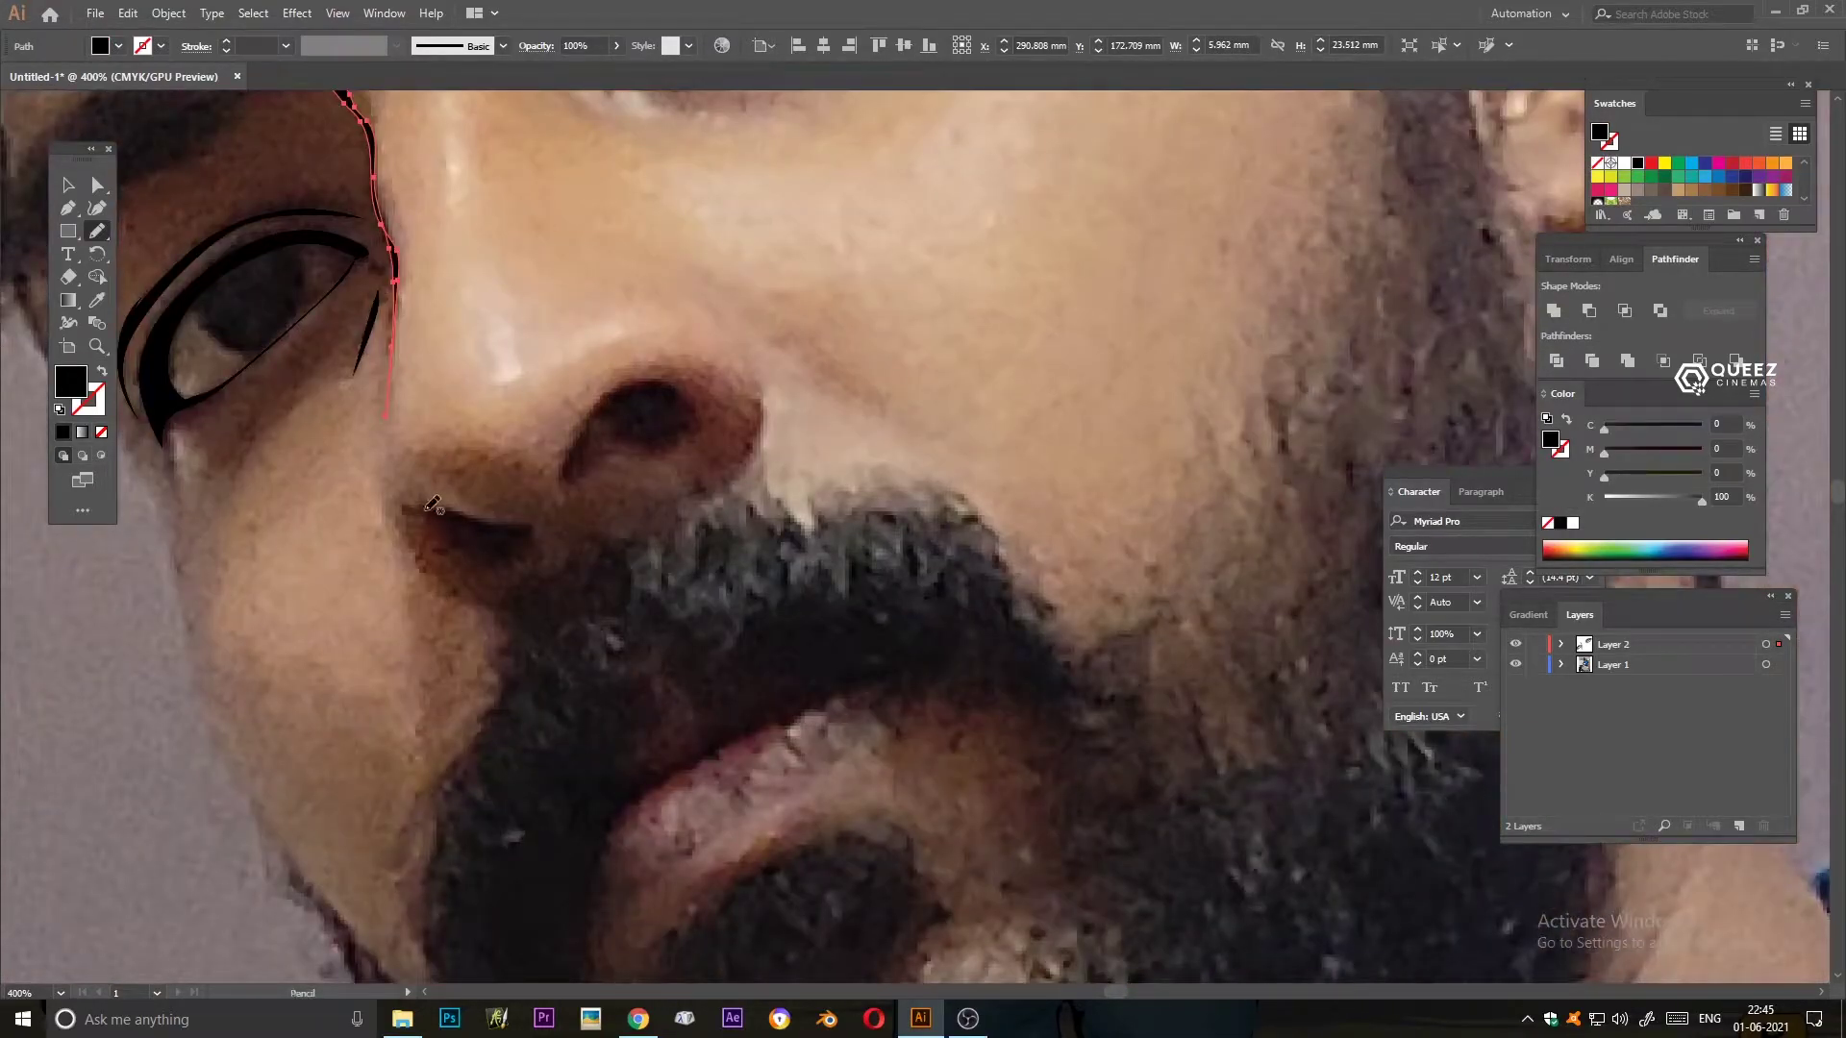
left_click_drag(508, 553, 436, 510)
left_click_drag(562, 477, 688, 390)
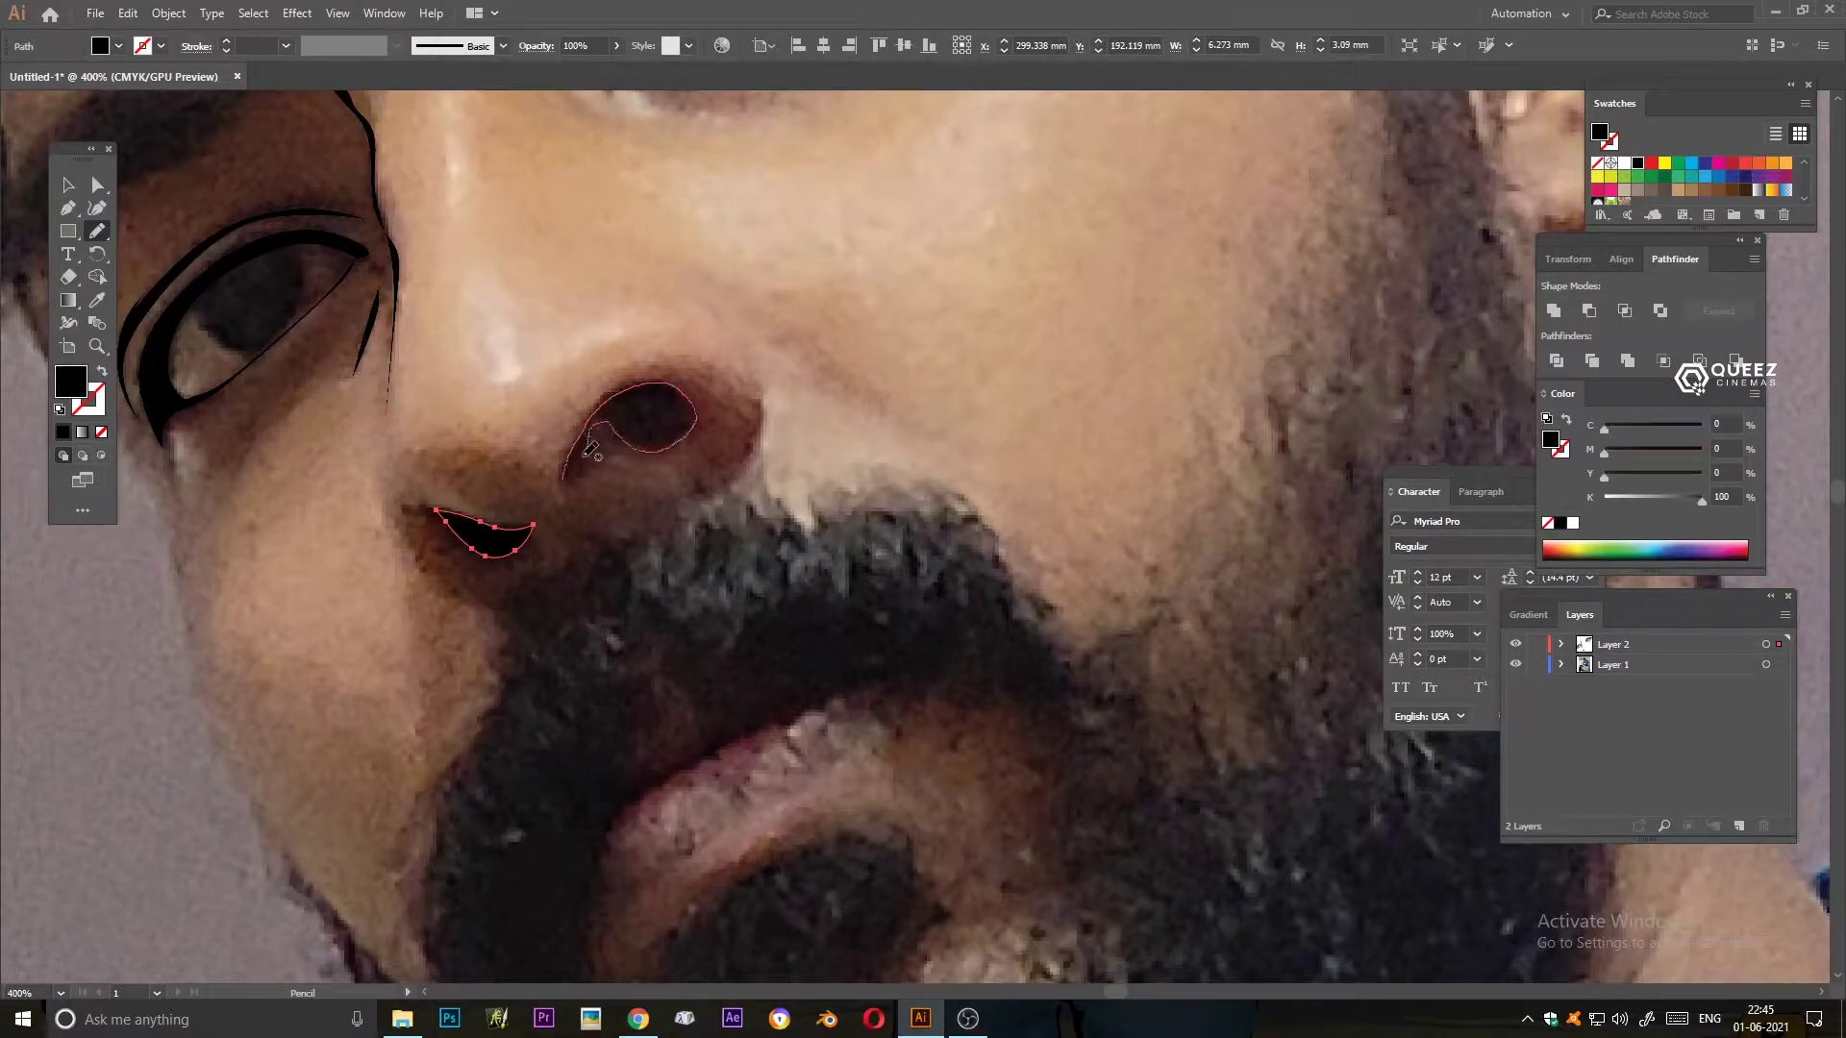
left_click_drag(590, 444, 593, 440)
- Draw the nose-tip curve, right nose edge, top line and a small crease beside the nose
left_click_drag(437, 596, 554, 577)
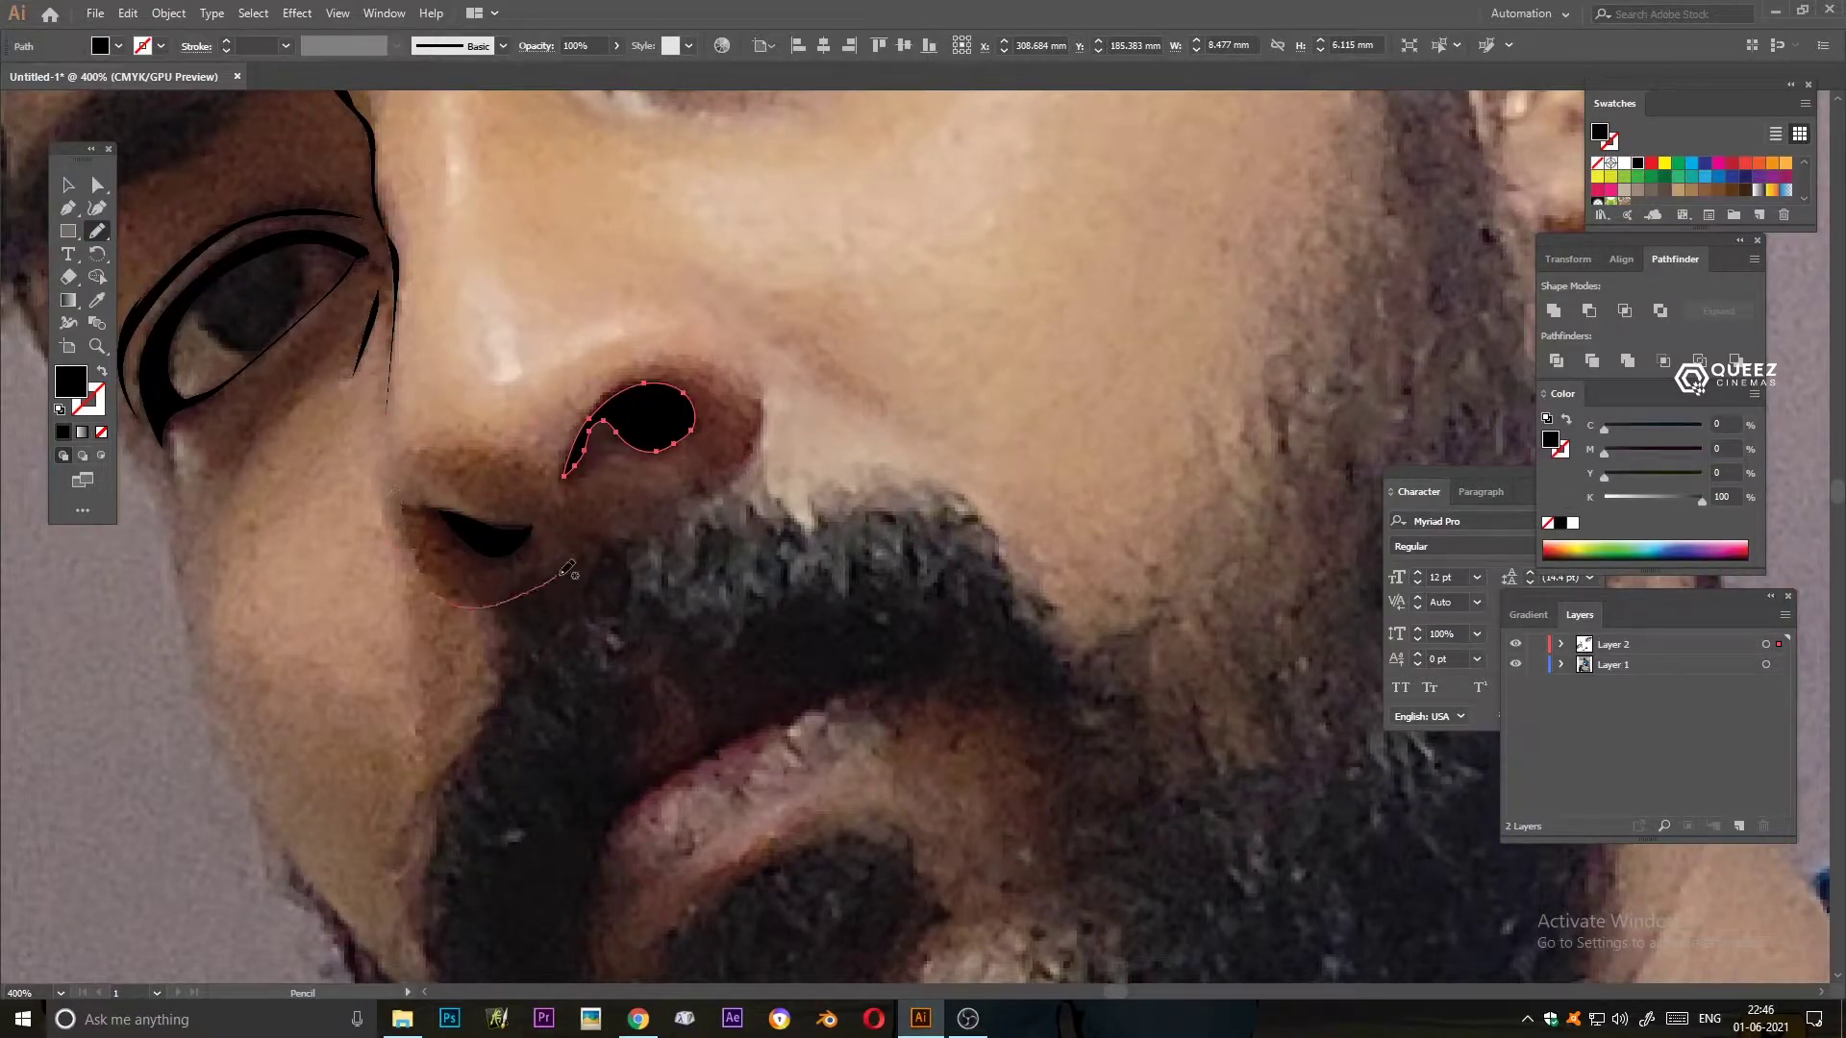
left_click_drag(417, 573, 386, 463)
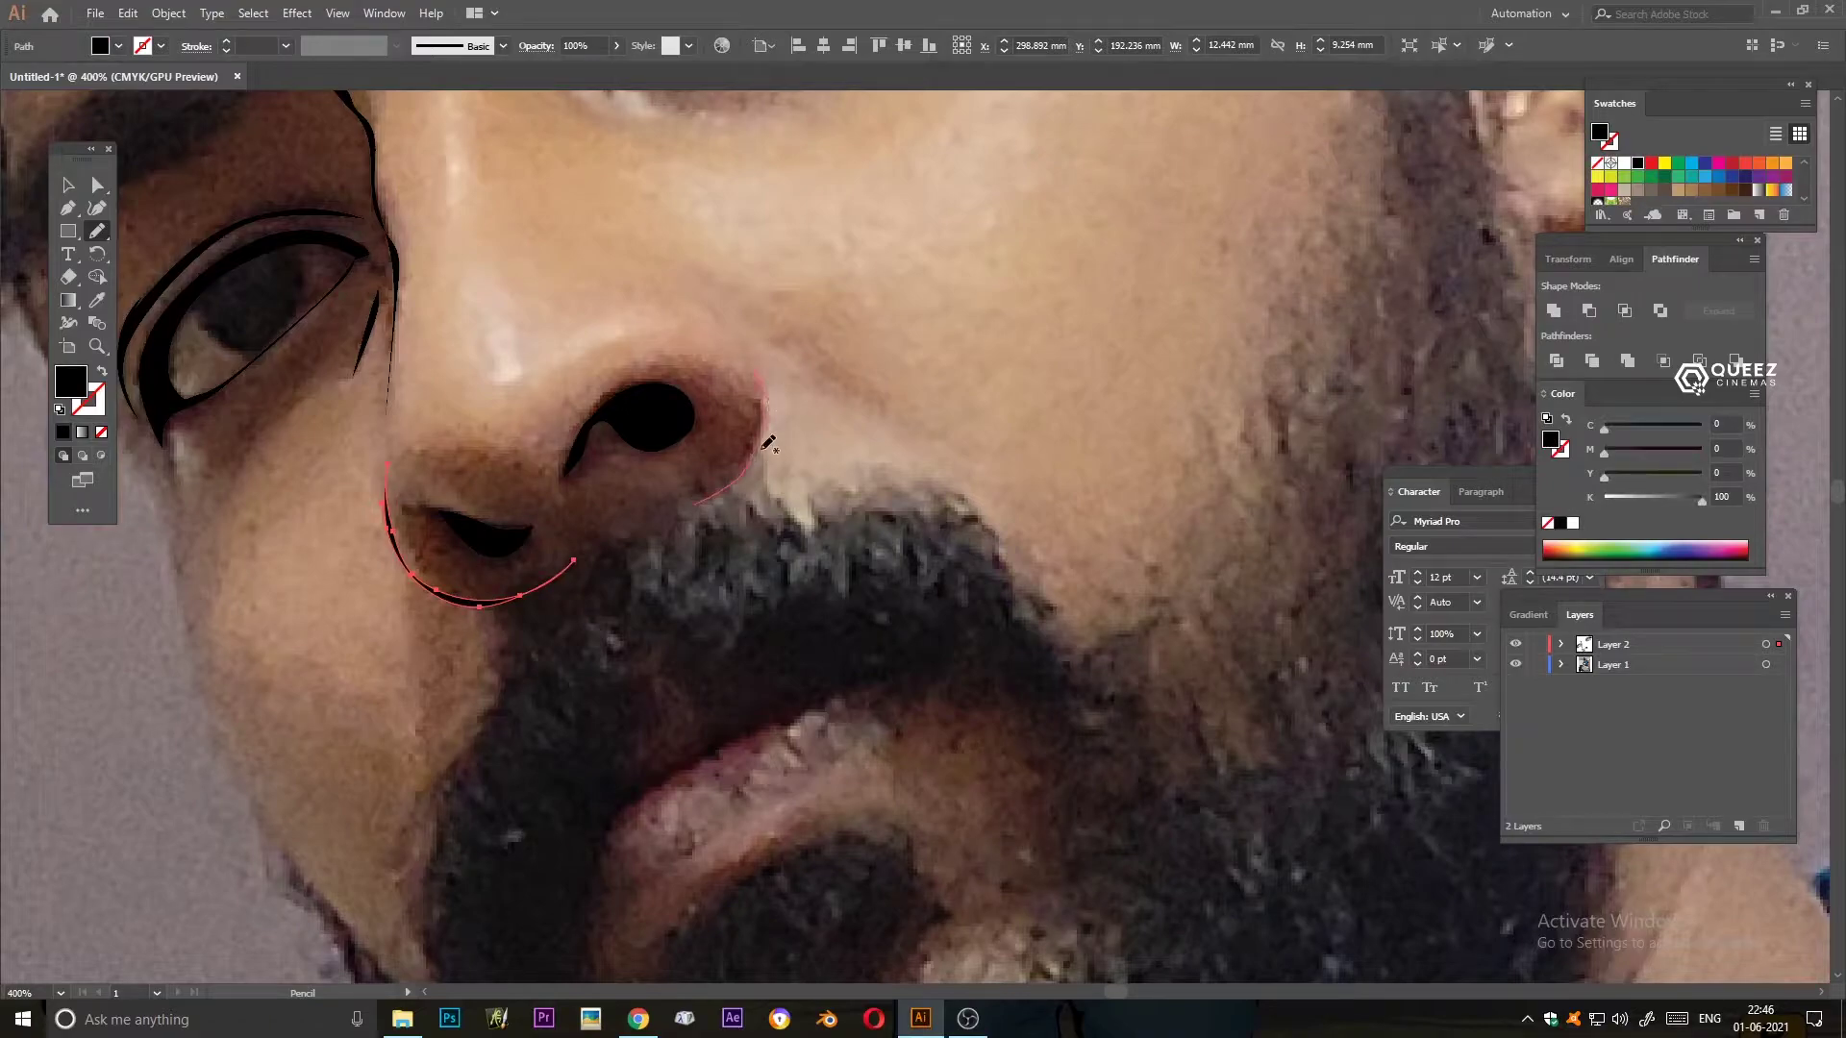
left_click_drag(771, 438, 738, 343)
key("period")
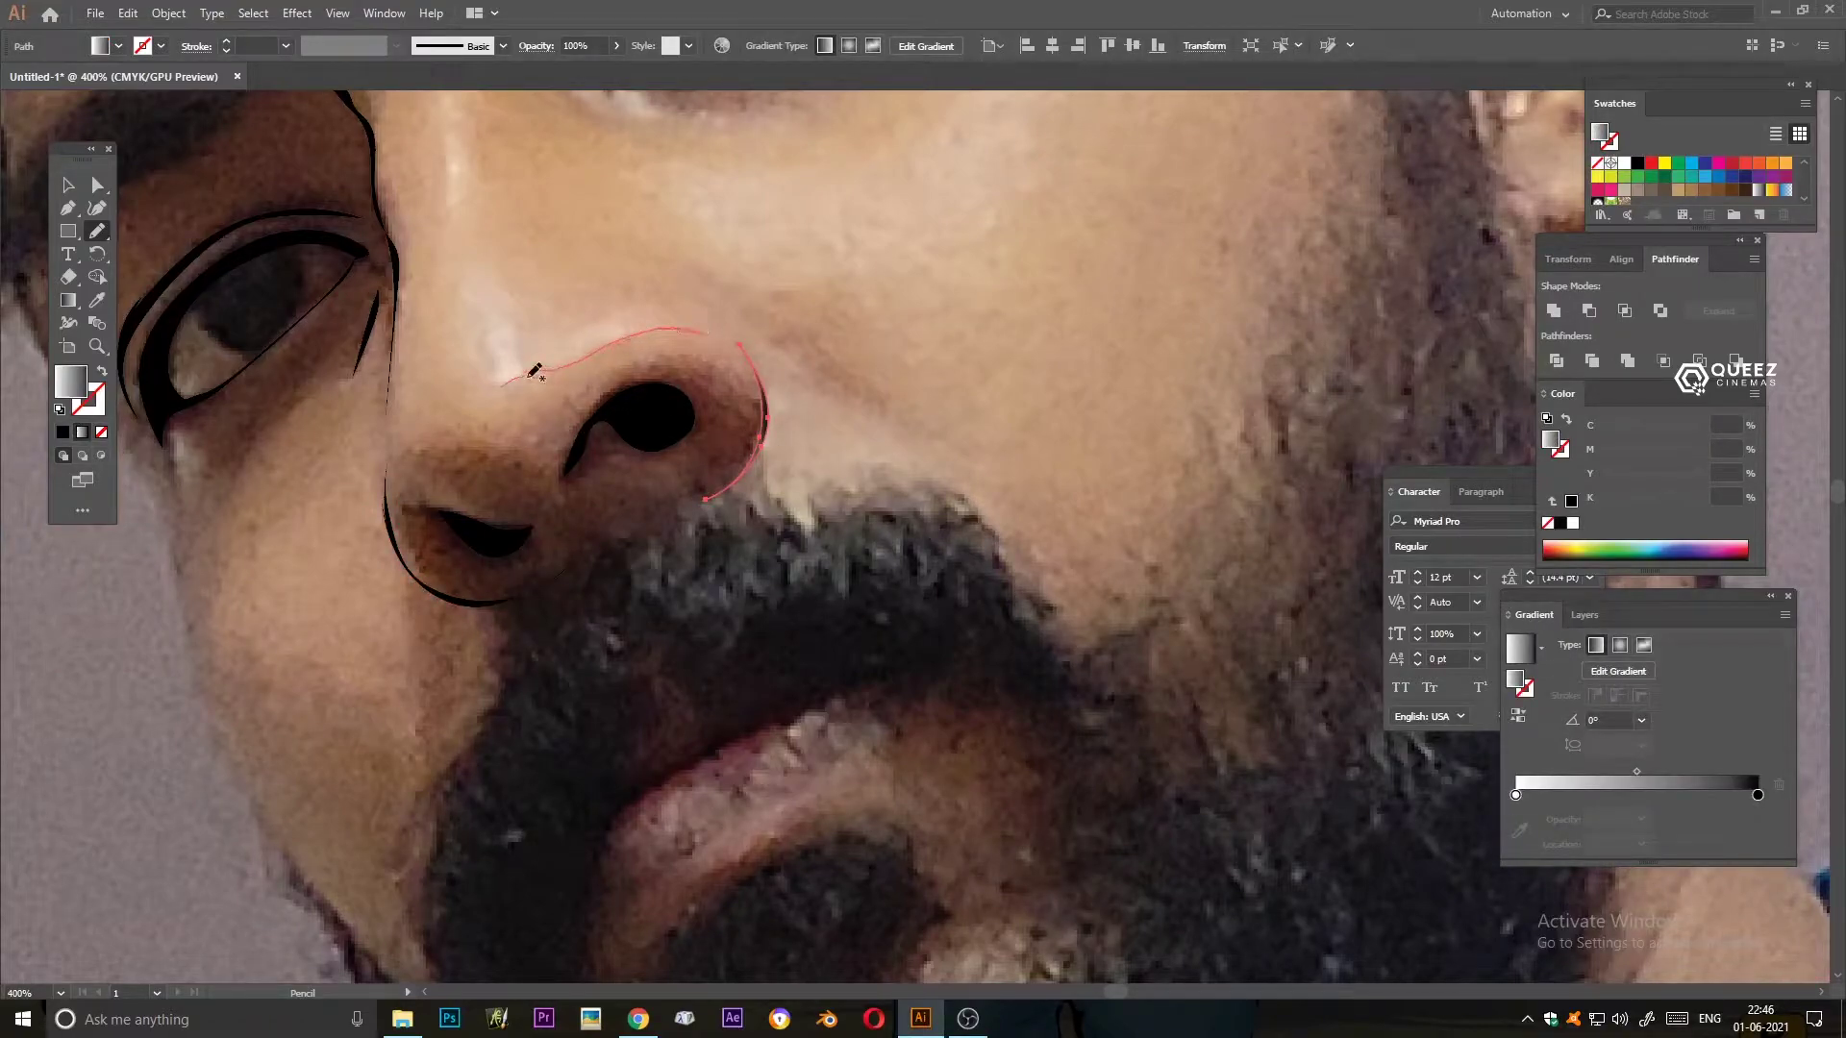
left_click_drag(535, 371, 505, 384)
key("comma")
mouse_move(697, 300)
left_mouse_down()
mouse_move(738, 341)
mouse_move(885, 405)
left_mouse_up()
- Trace the lower eyebrow from the temple and close it into a solid black shape
key("period")
key("comma")
mouse_move(498, 484)
left_mouse_down()
mouse_move(556, 391)
mouse_move(719, 538)
left_mouse_up()
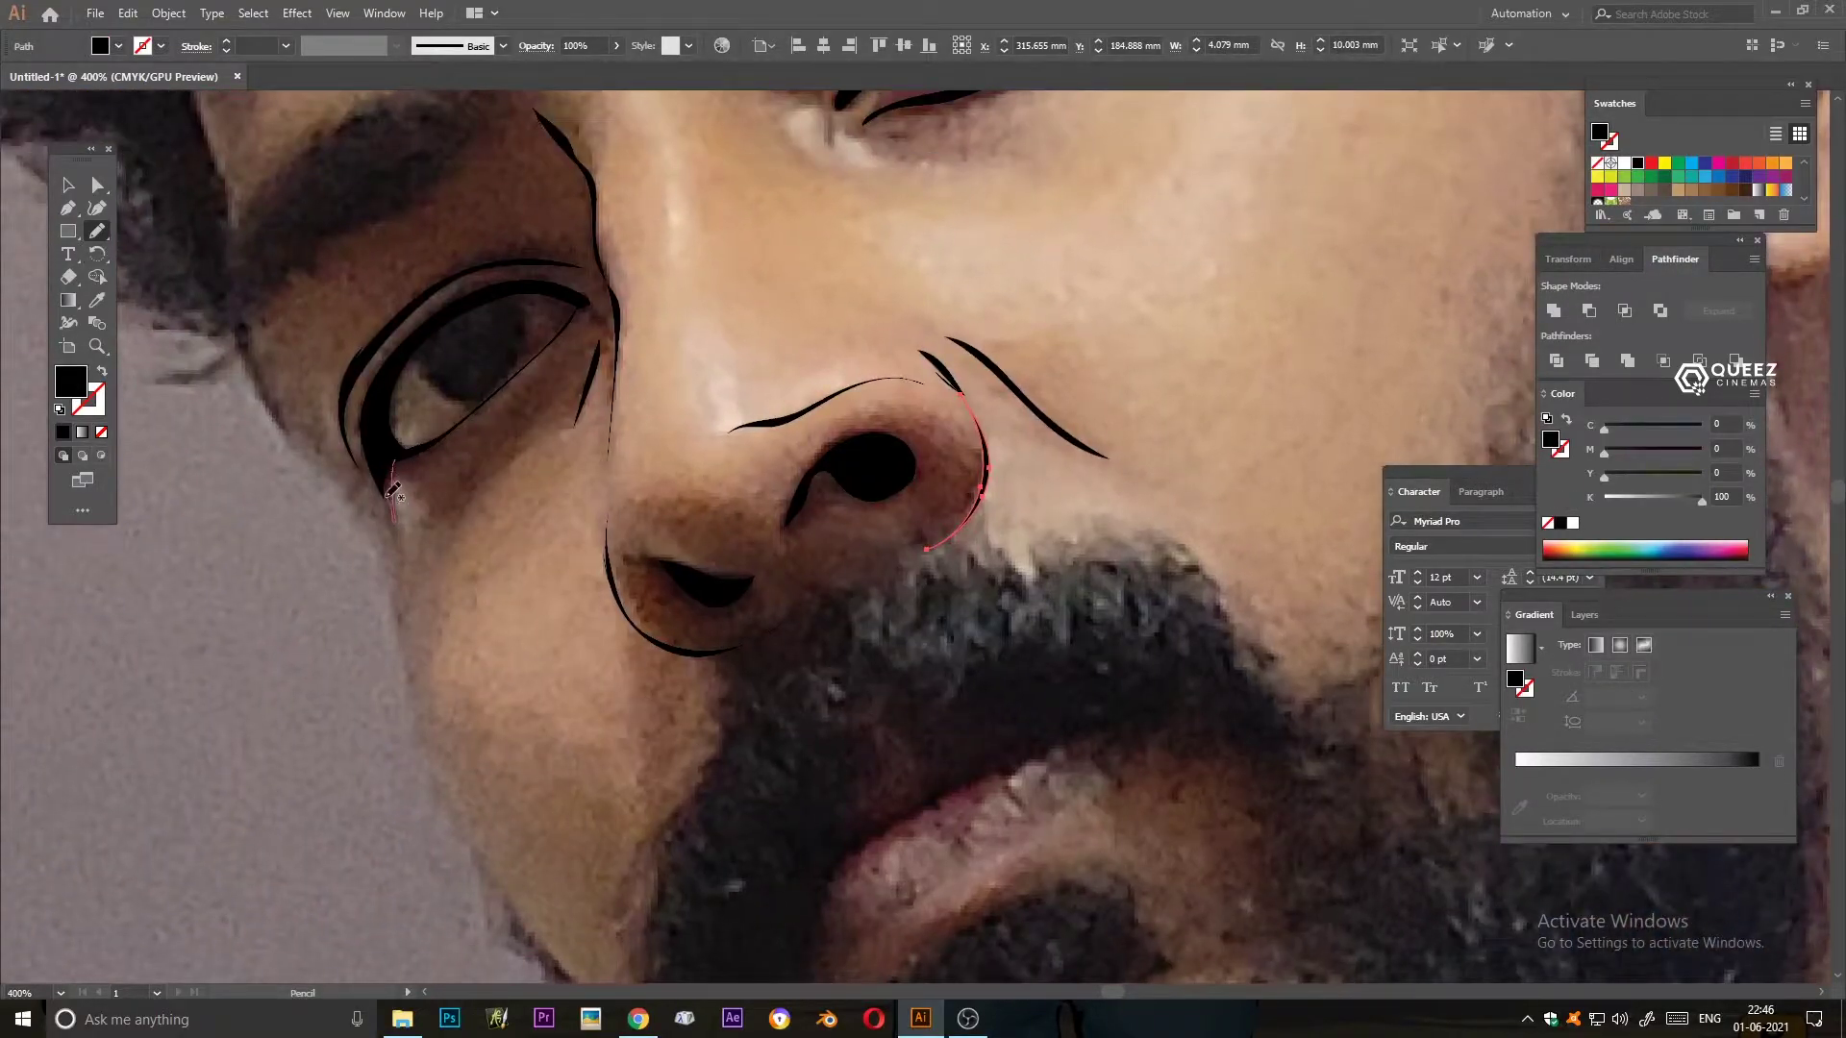
left_click_drag(392, 490, 431, 692)
mouse_move(253, 452)
left_mouse_down()
mouse_move(559, 292)
mouse_move(274, 433)
left_mouse_up()
mouse_move(649, 159)
left_mouse_down()
mouse_move(471, 476)
mouse_move(673, 442)
left_mouse_up()
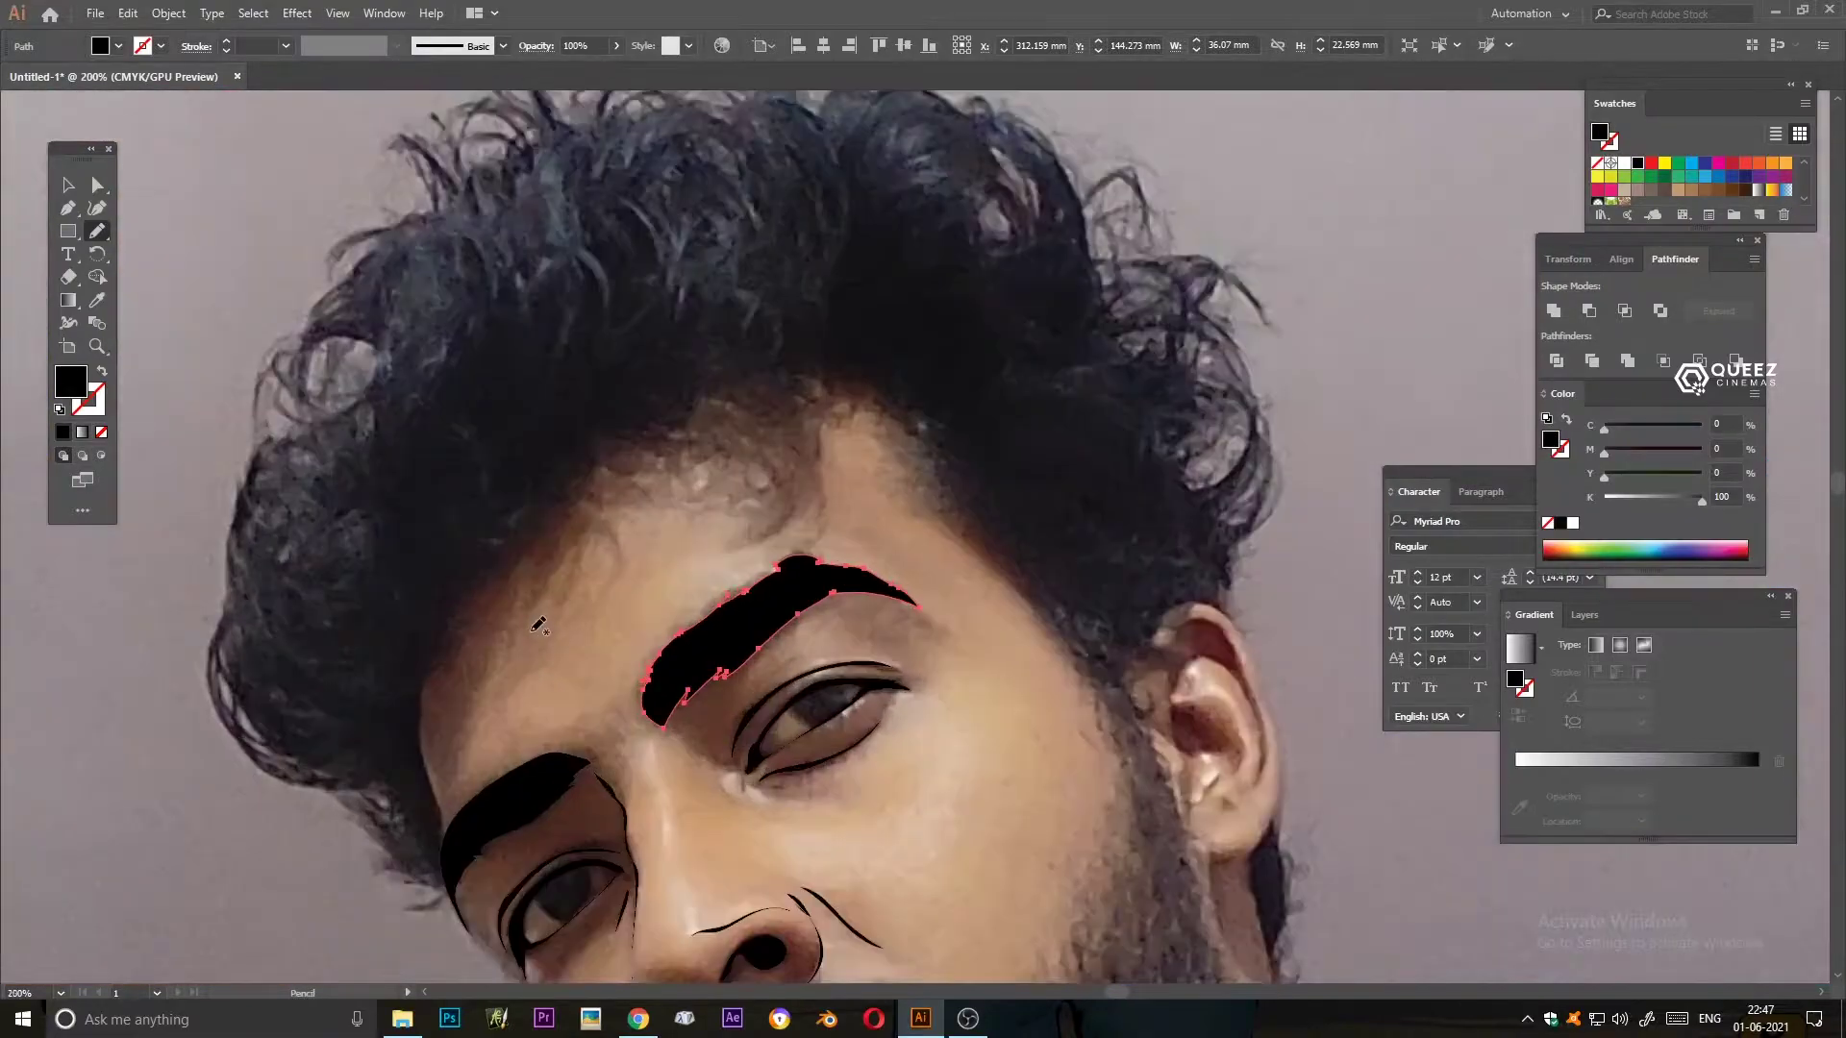
- Fill the upper eyebrow black and start a pencil stroke along the hair's left edge
scroll(538, 625, "down", 3)
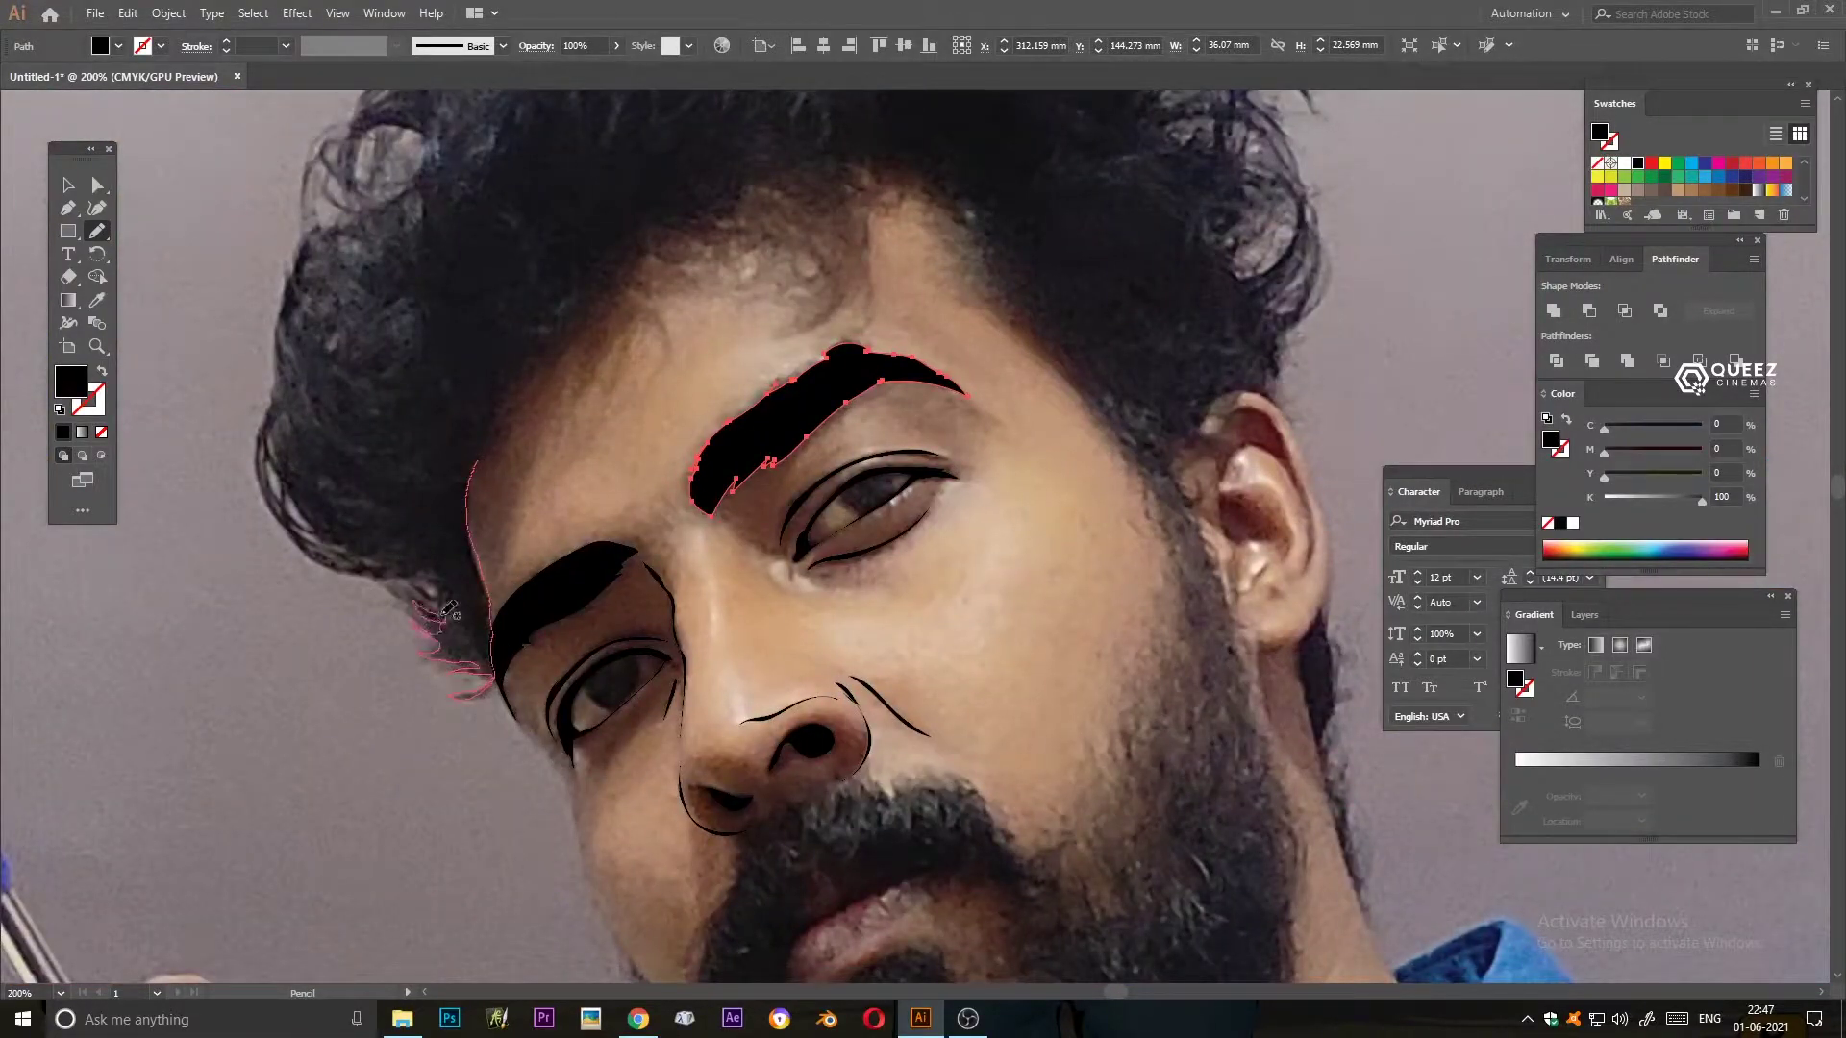
left_click_drag(285, 485, 269, 445)
mouse_move(330, 154)
left_mouse_down()
mouse_move(455, 492)
mouse_move(510, 517)
left_mouse_up()
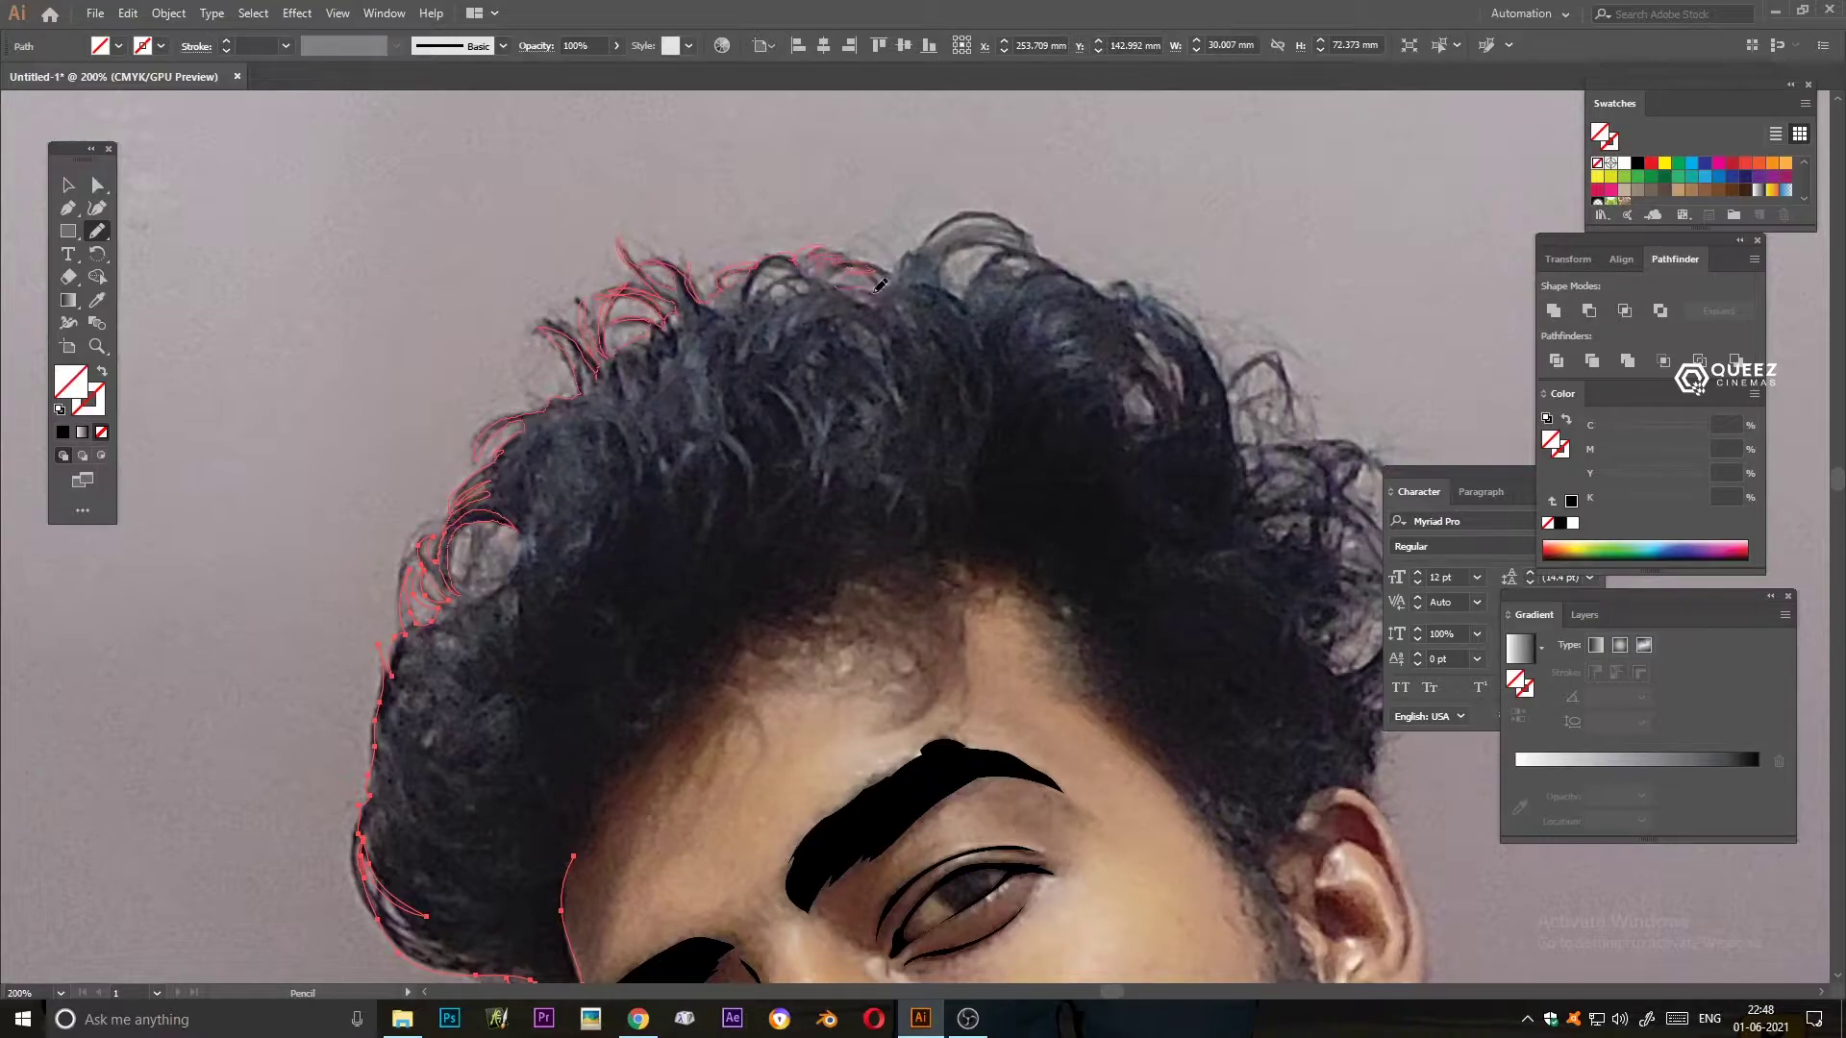
- Continue tracing the curly hair, cheek and jagged beard edge down to the chin, panning along
left_click_drag(1022, 235, 818, 320)
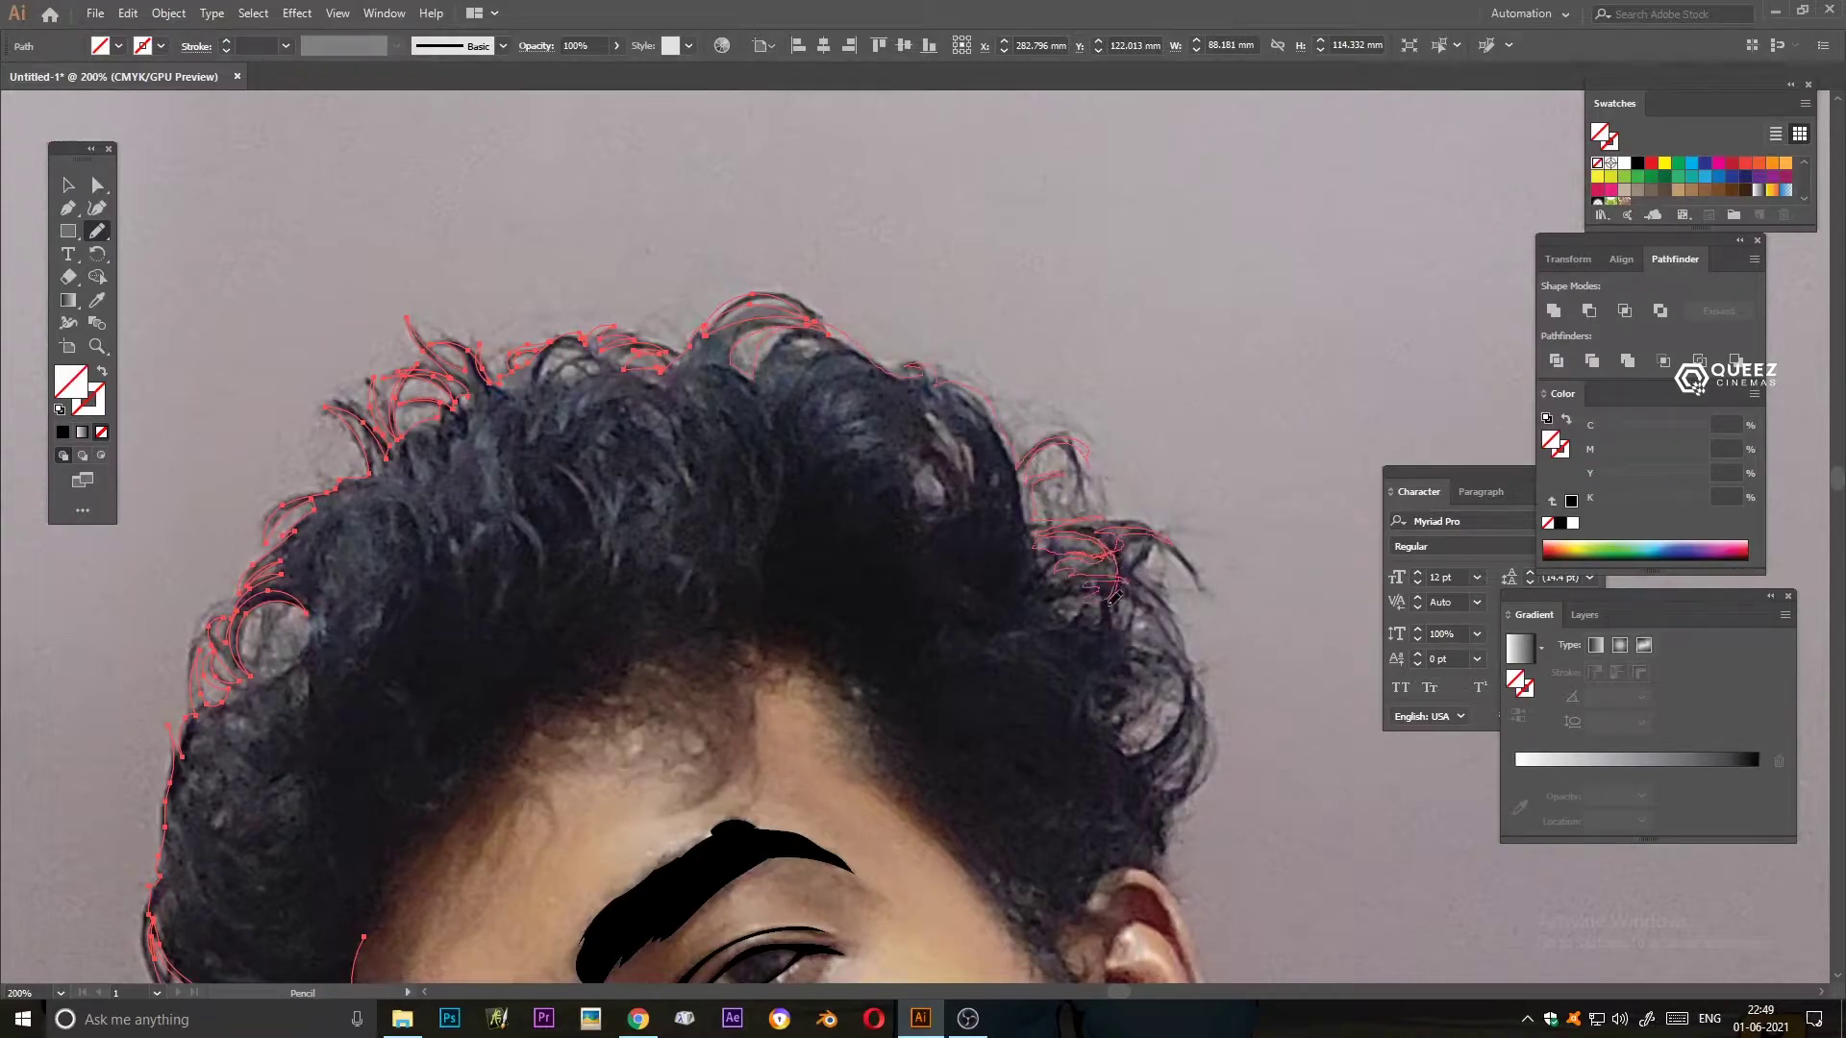
left_click_drag(1128, 618, 740, 398)
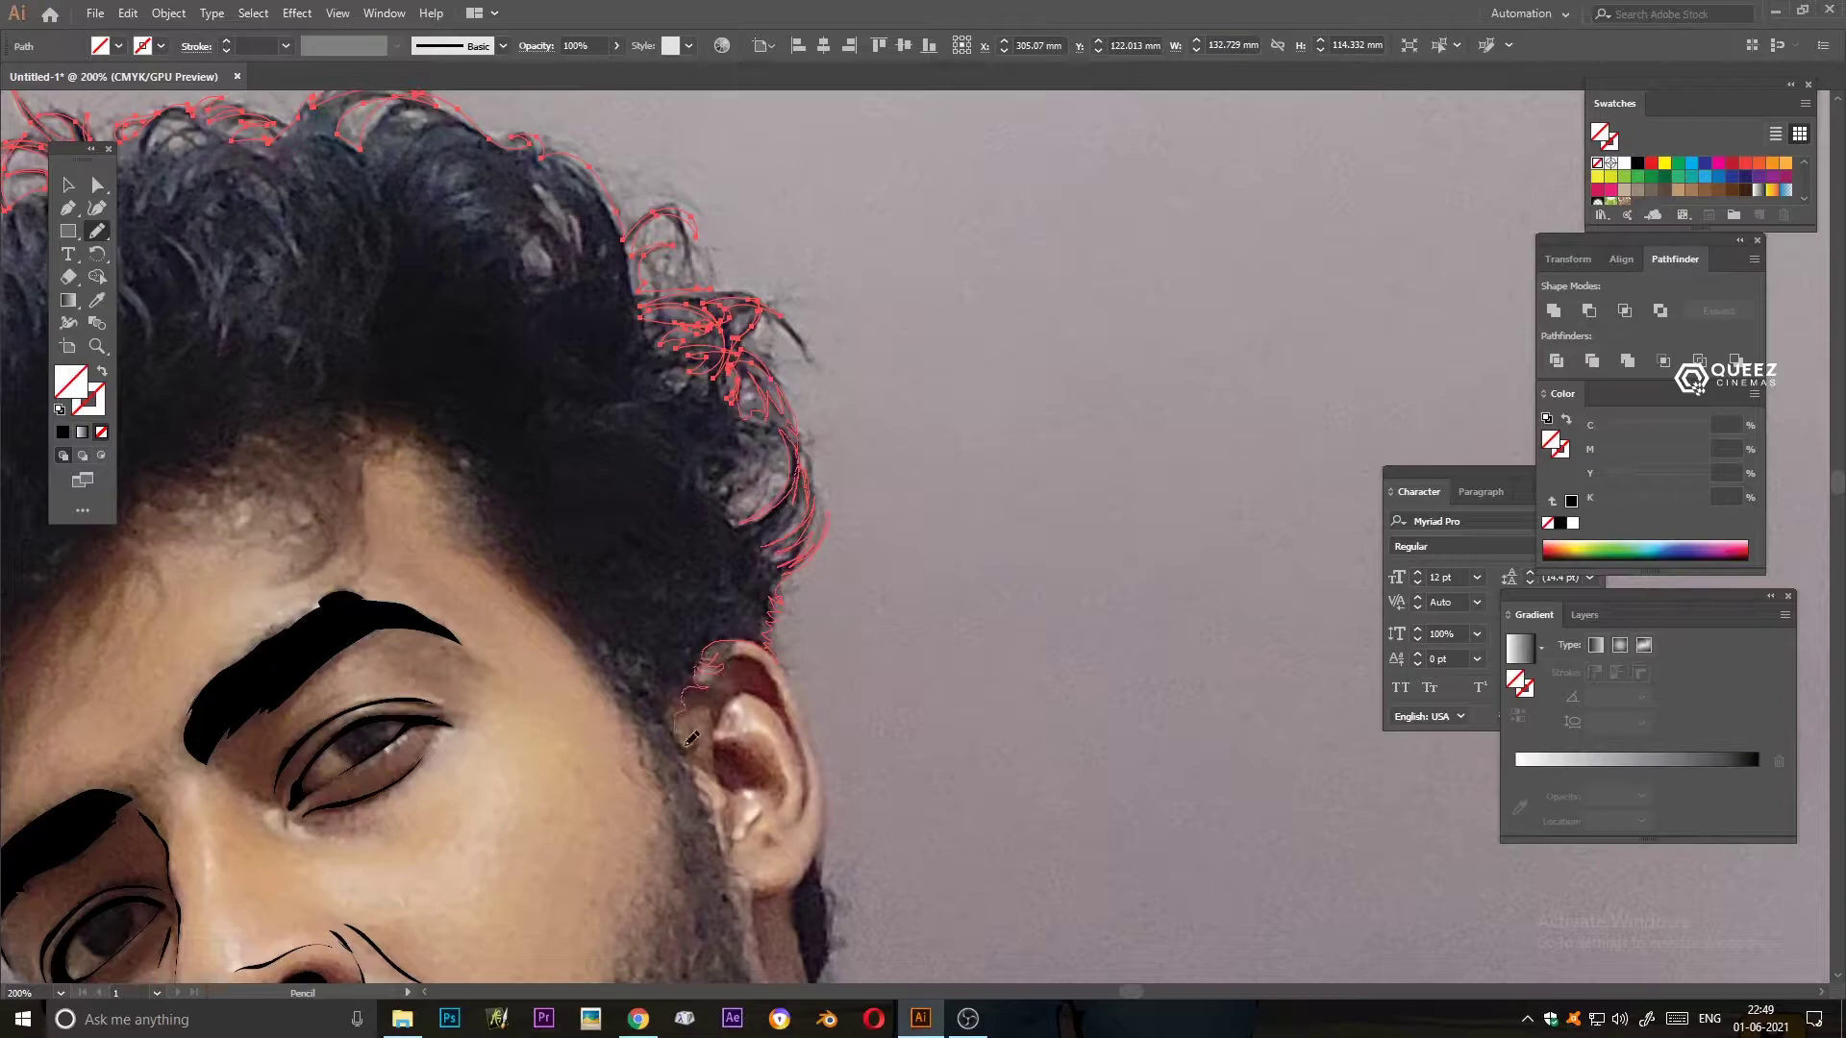
left_click_drag(693, 756, 753, 366)
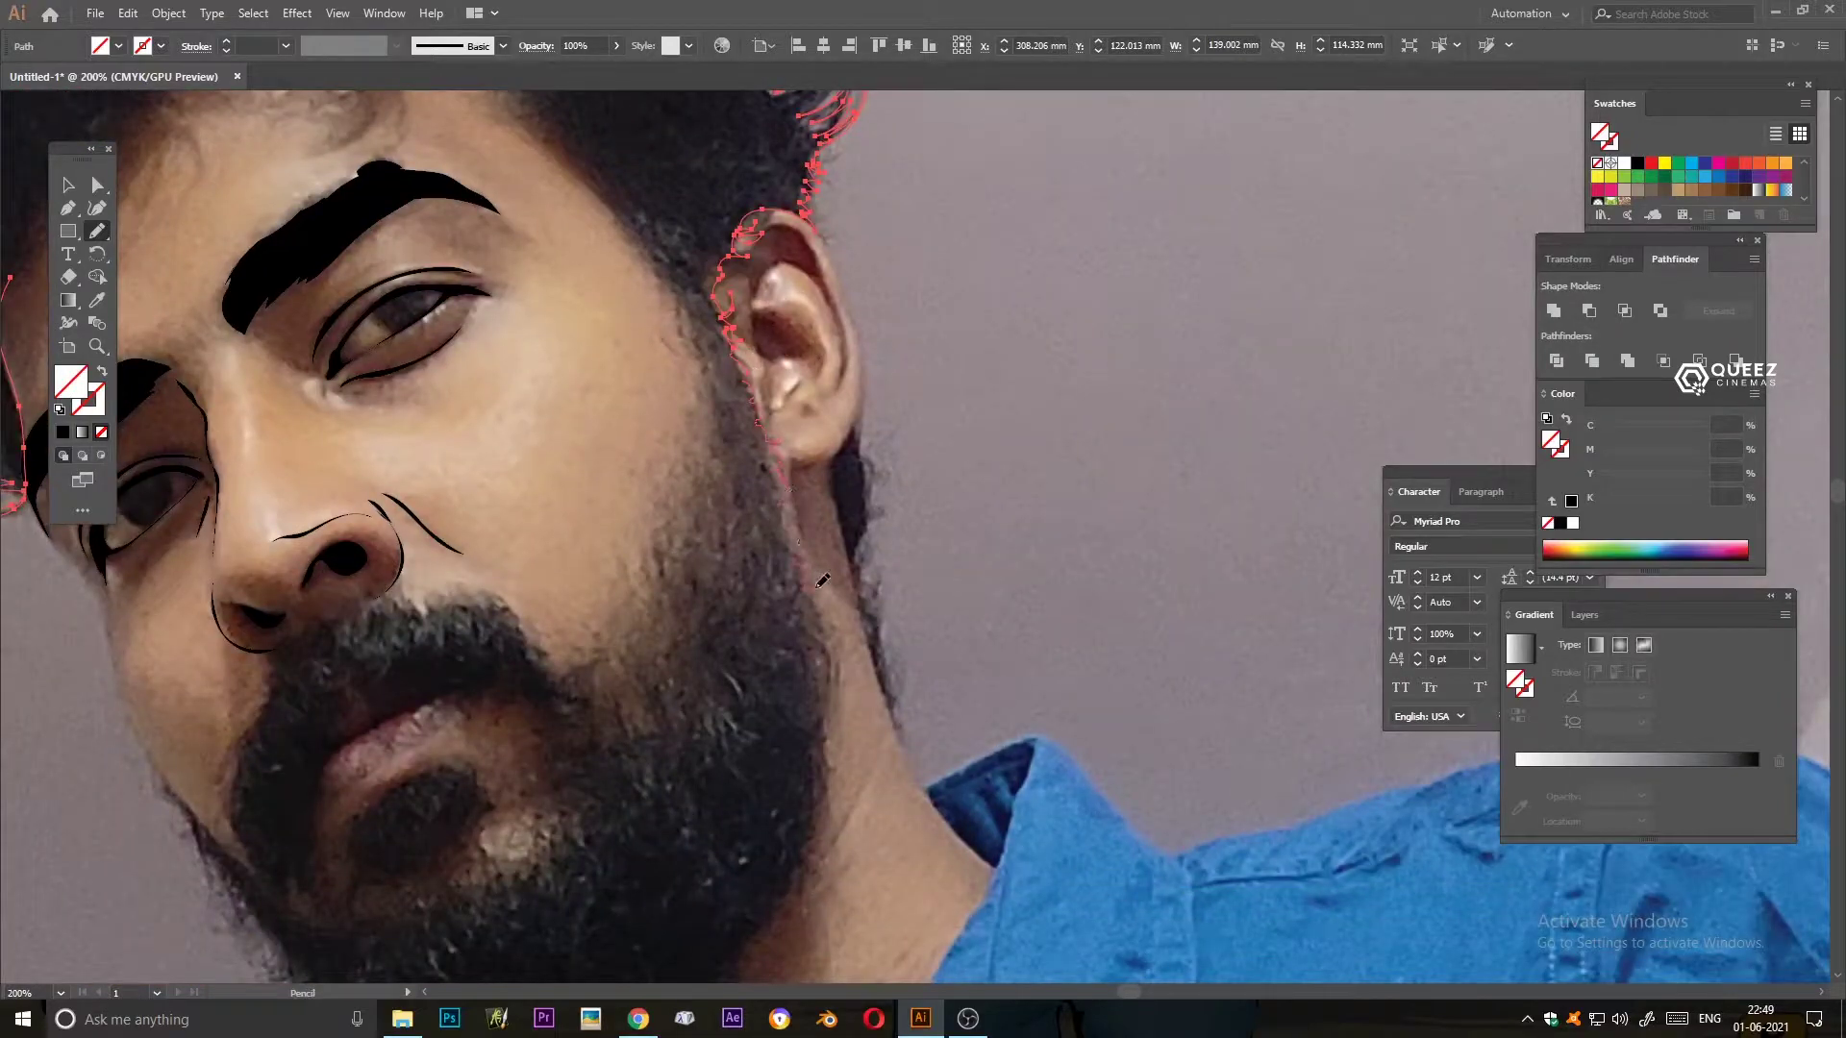
left_click_drag(825, 746, 961, 516)
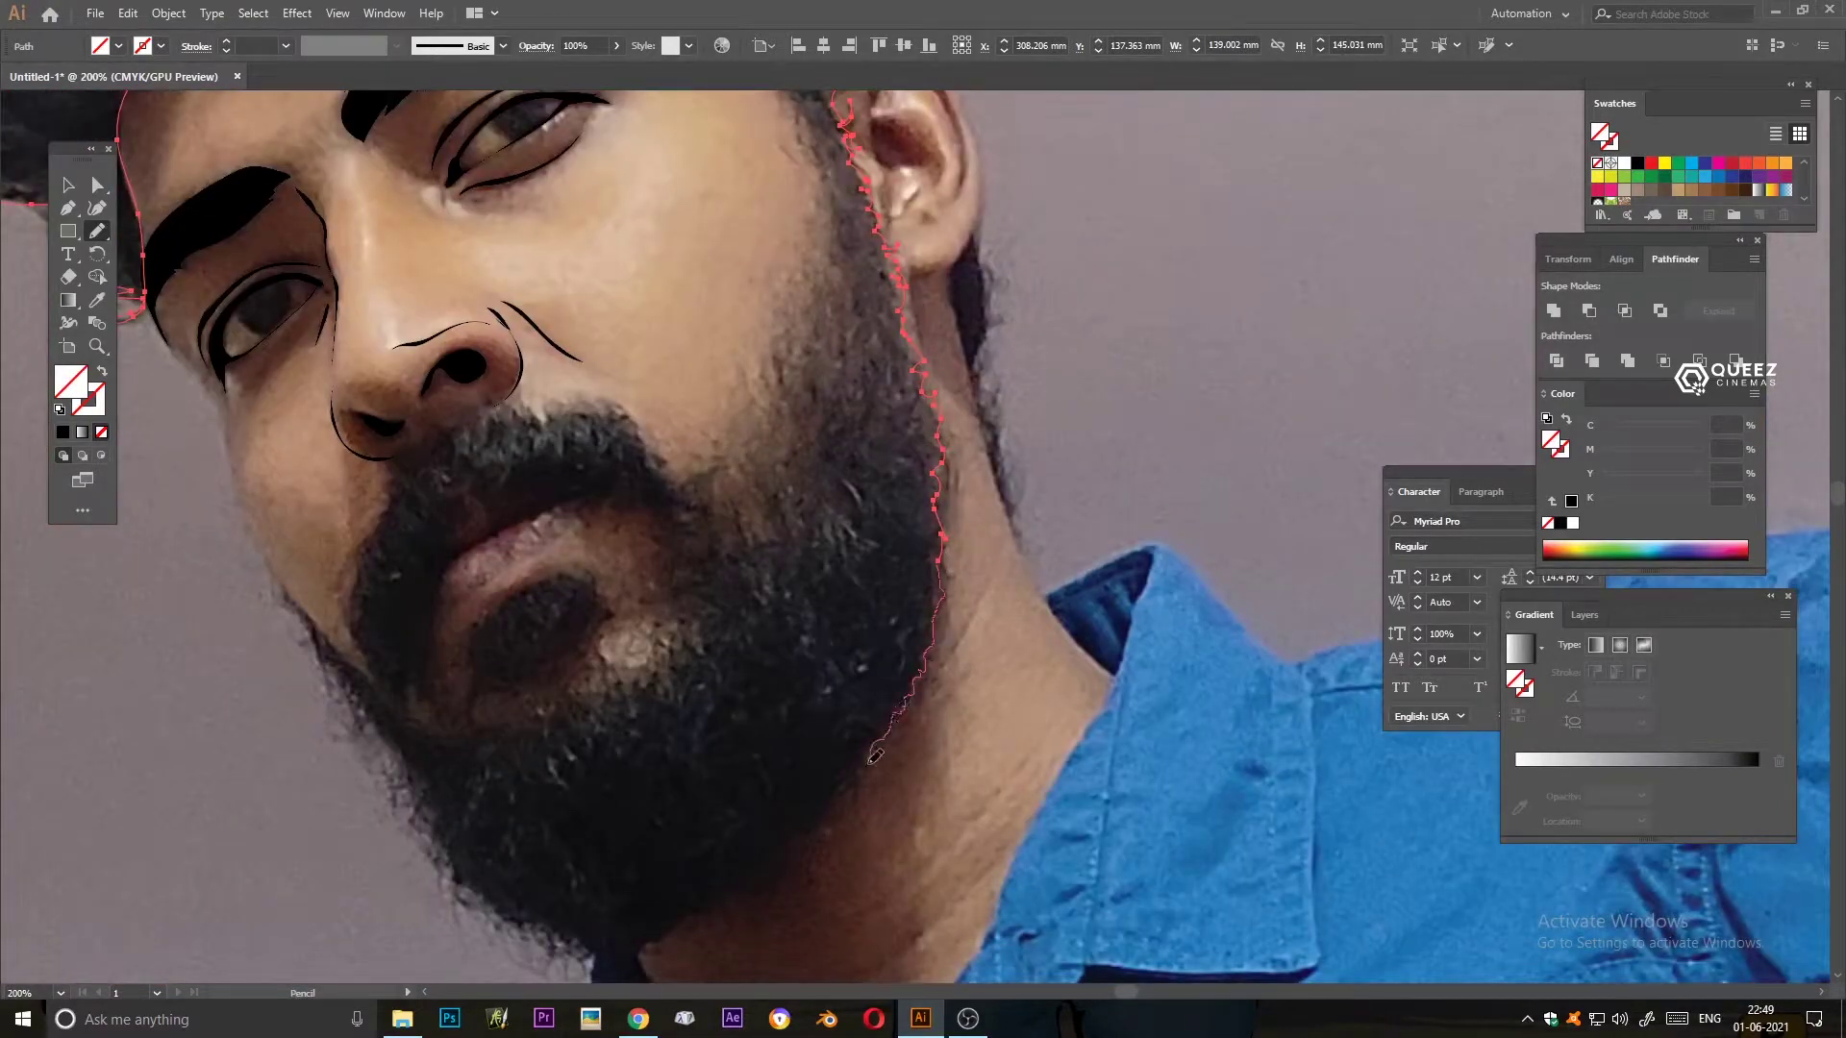
left_click_drag(724, 898, 912, 650)
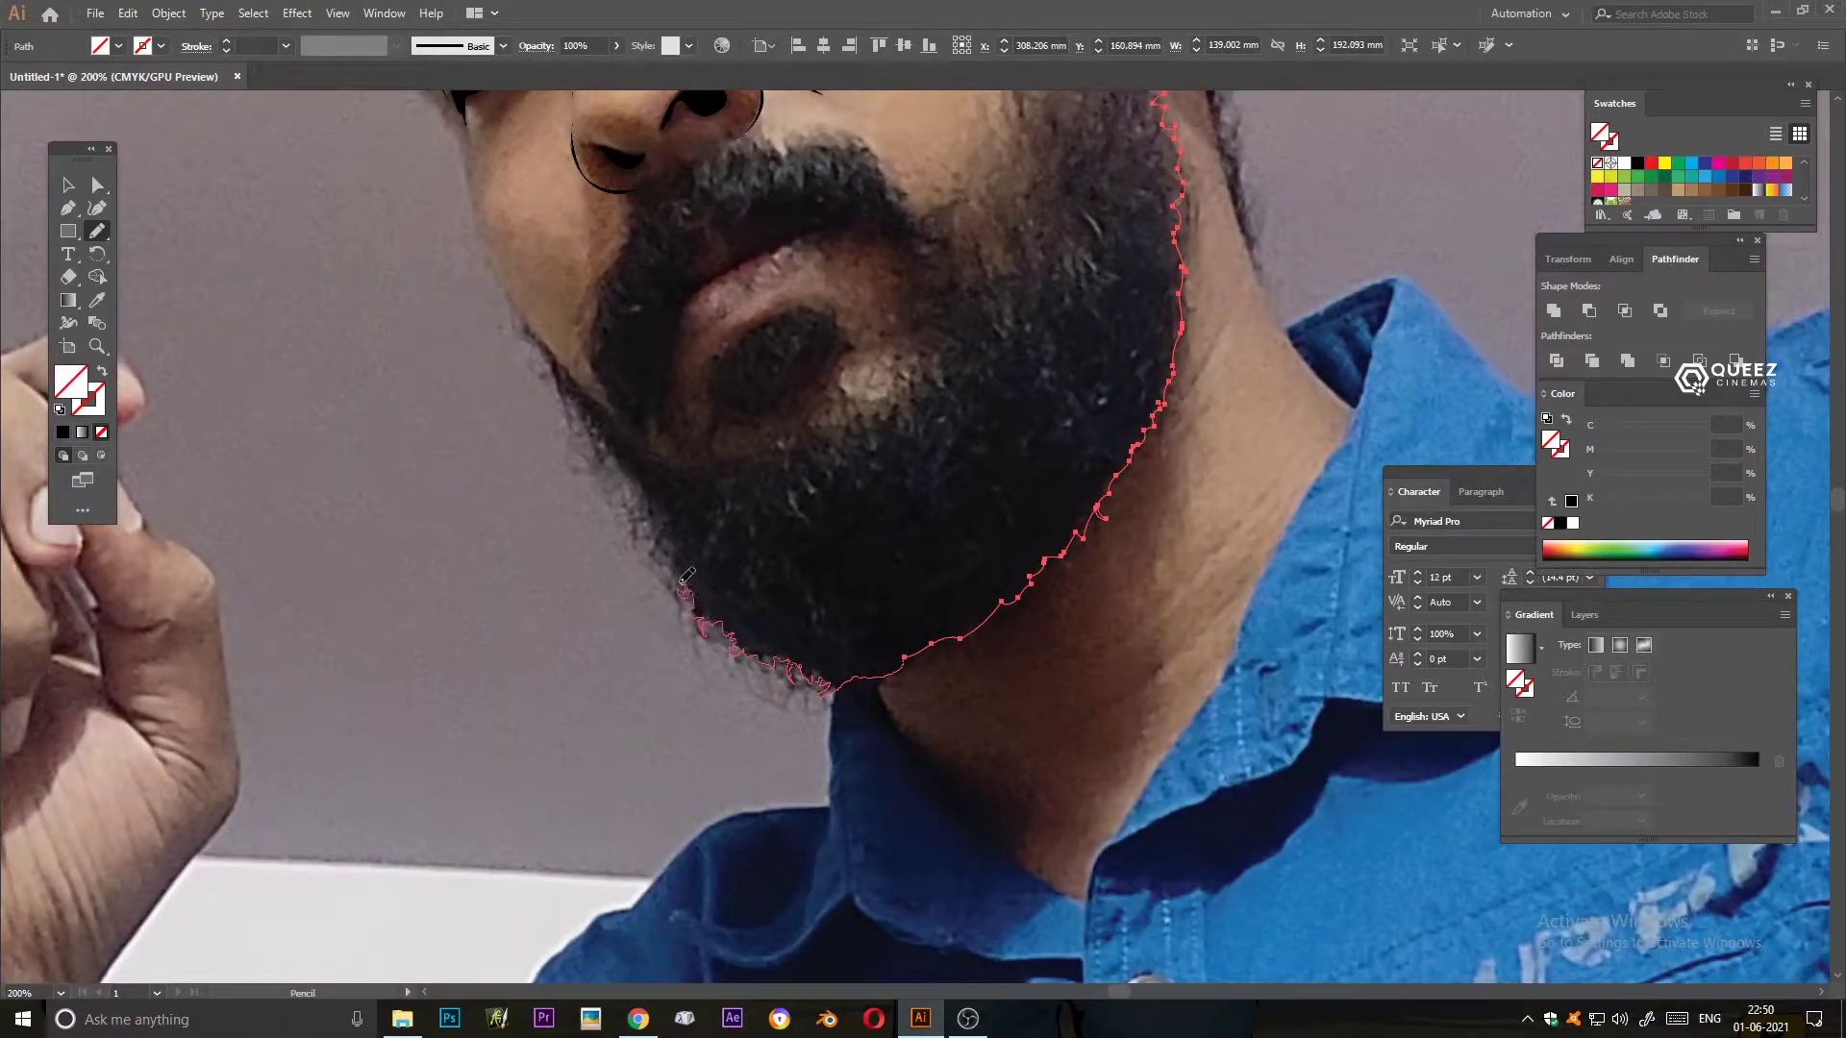
left_click_drag(632, 468, 809, 711)
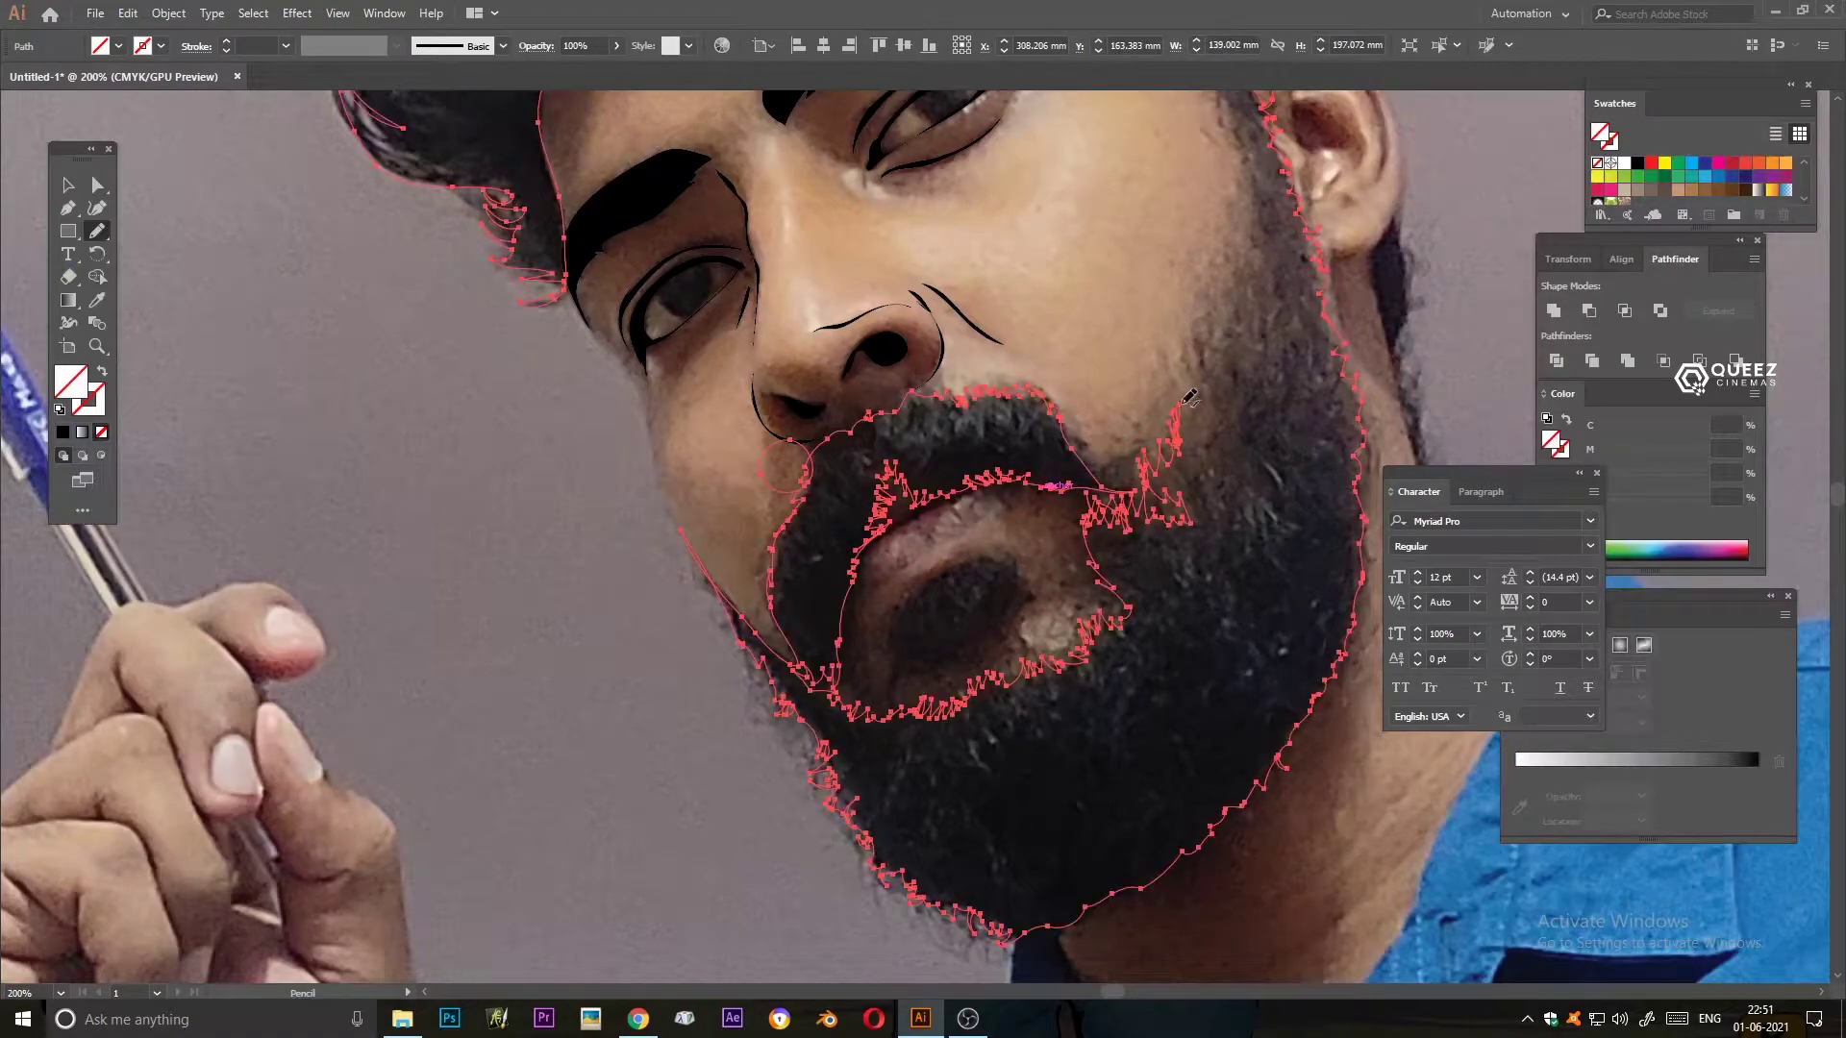
- Add hair strands along the forehead hairline and close the hair and beard into black fills
left_click_drag(1254, 151, 1128, 438)
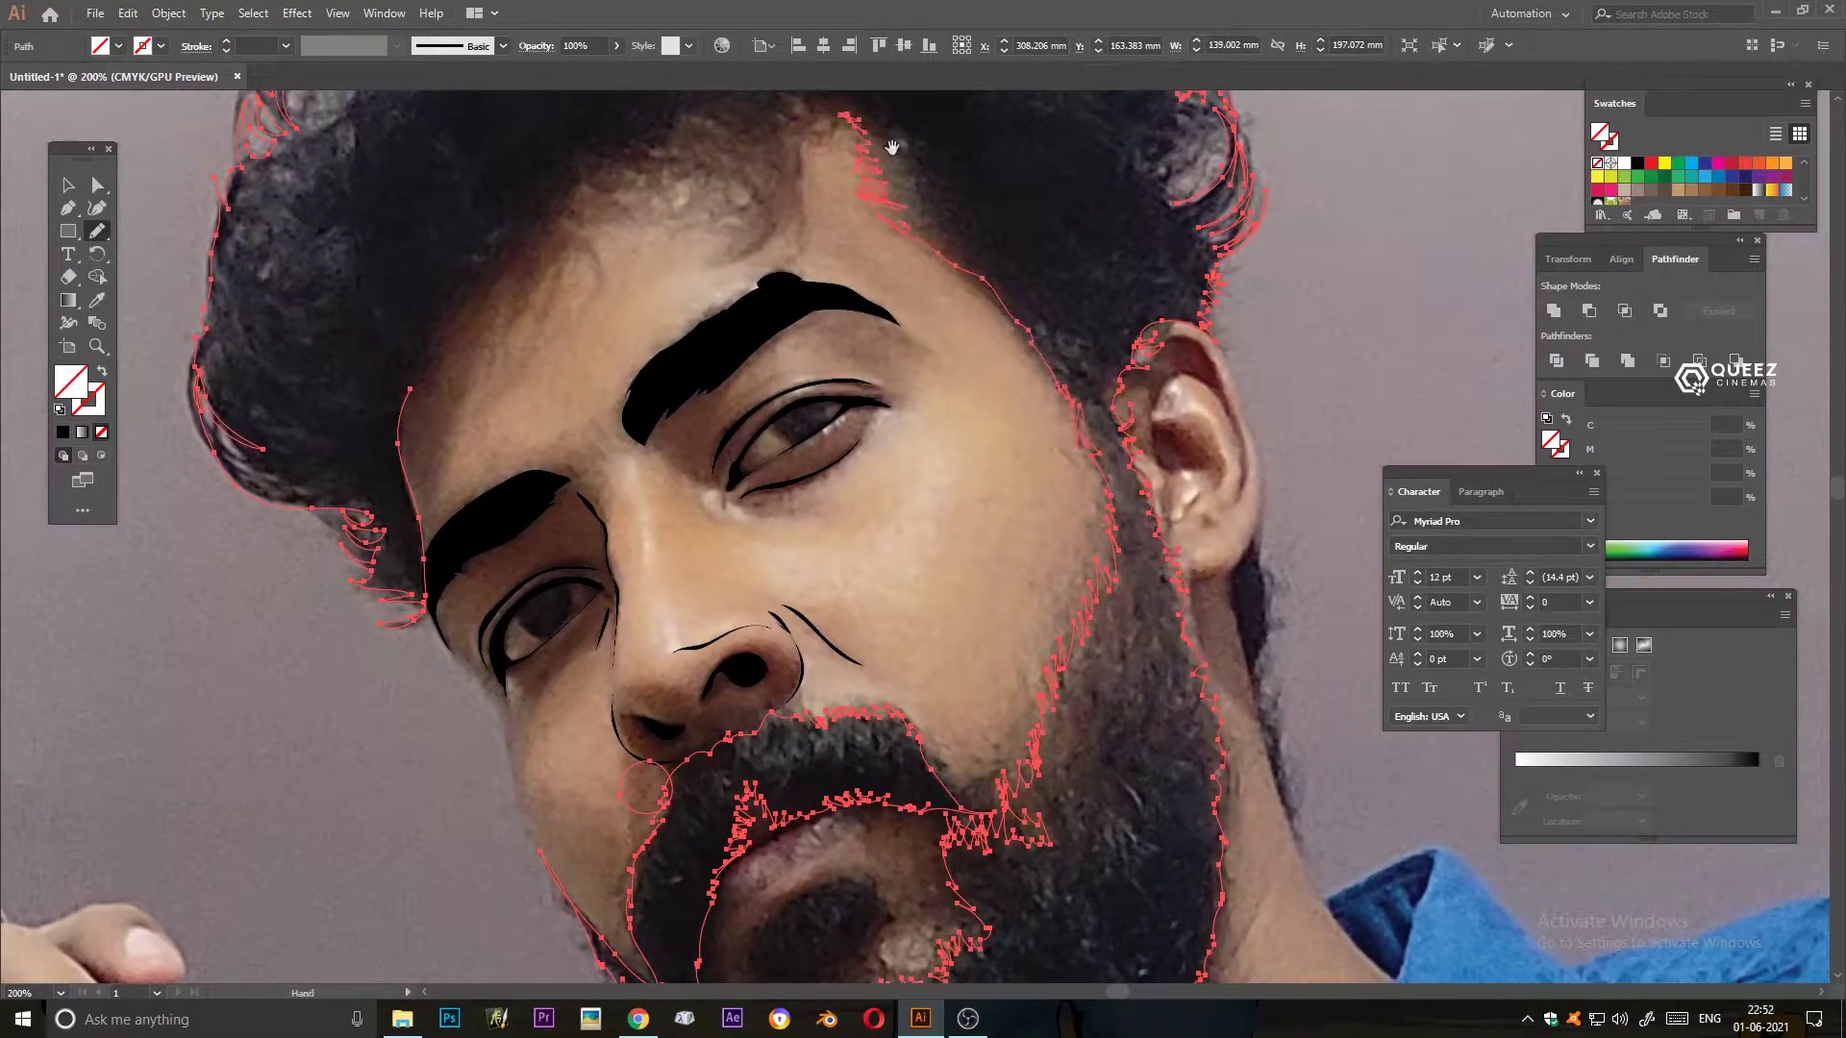
left_click_drag(885, 180, 981, 497)
left_click_drag(817, 423, 849, 452)
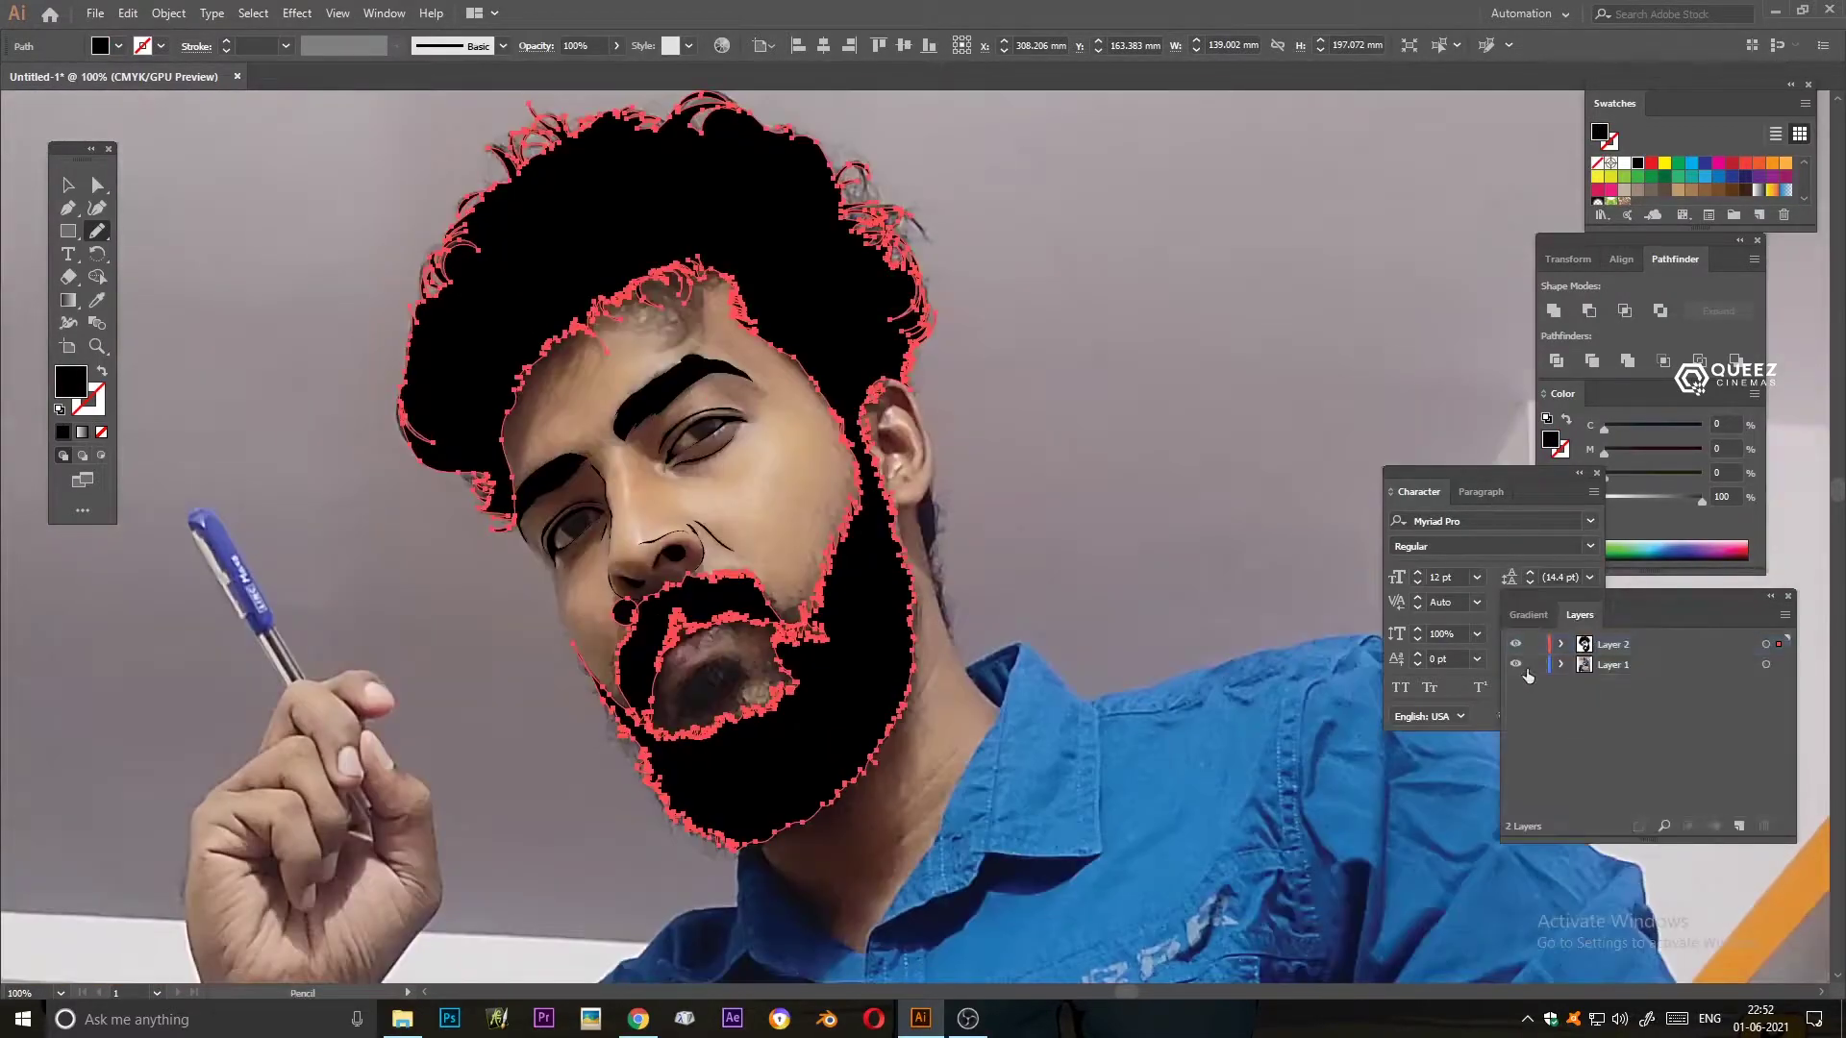
- With the photo hidden, drag the stray nostril anchor into the nose contour
left_click(1516, 664)
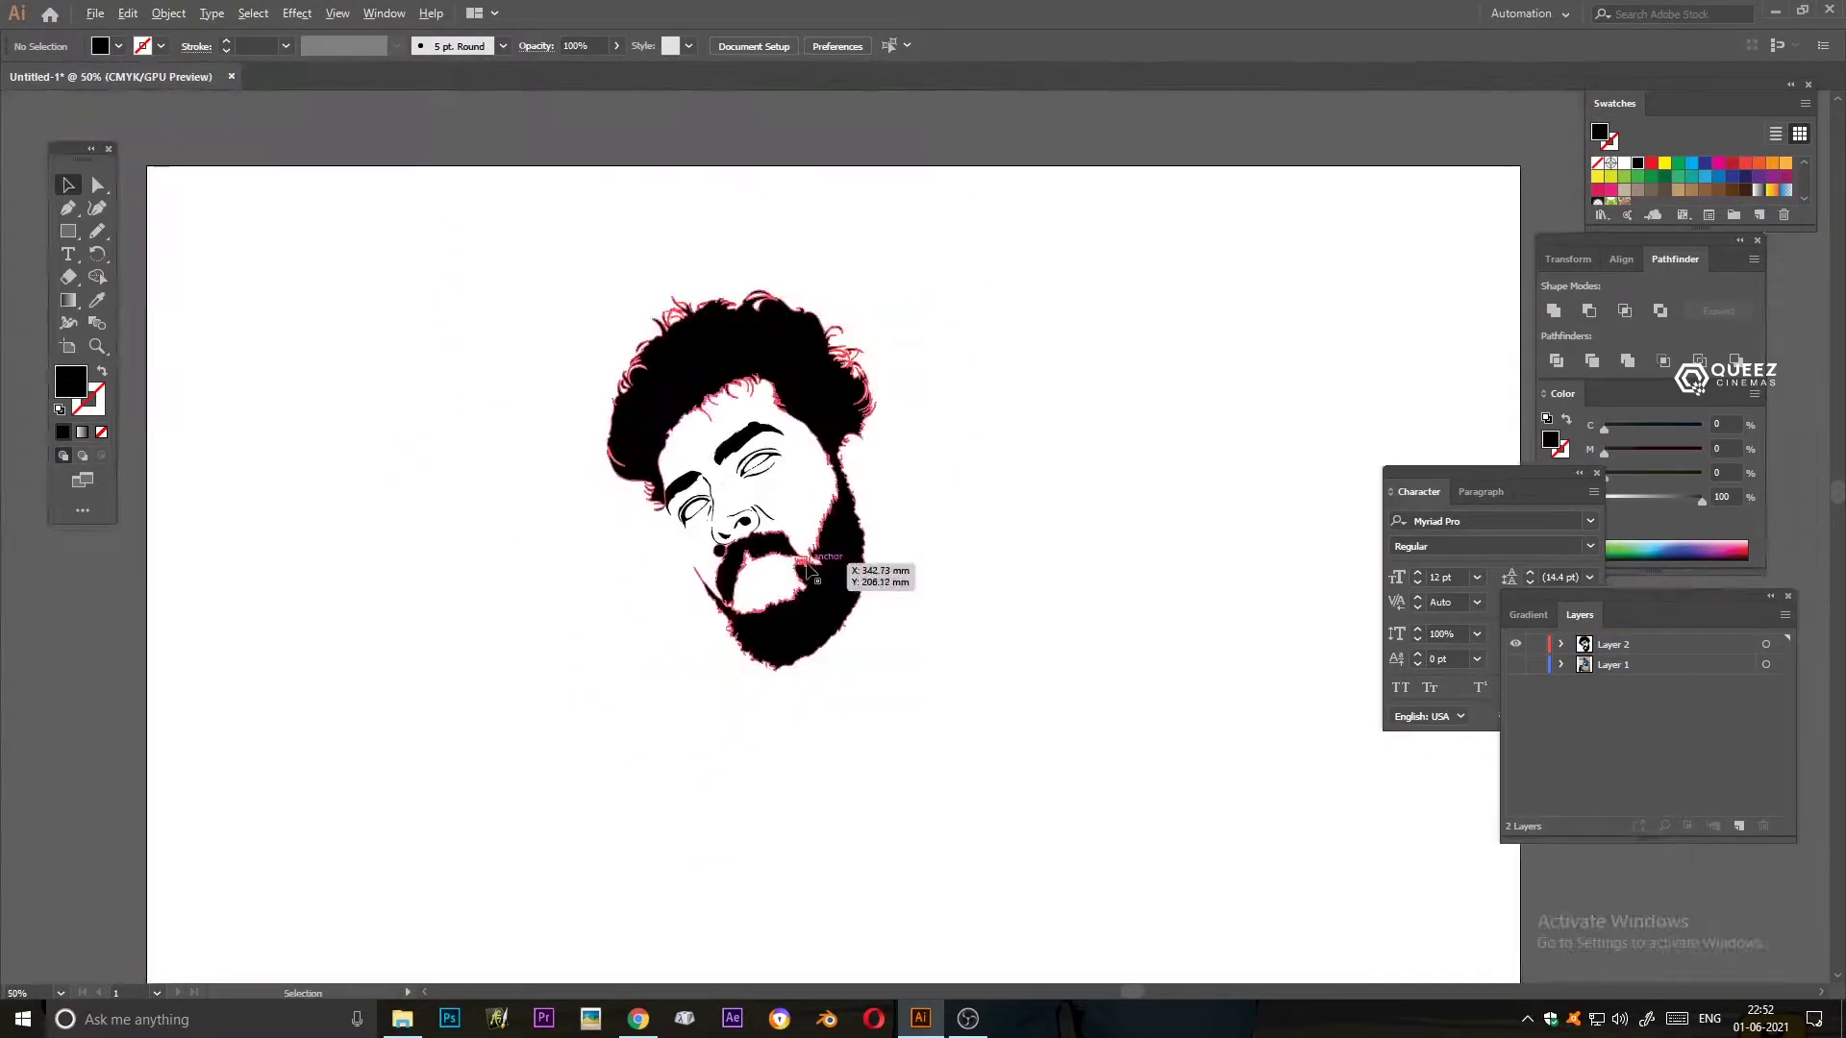
scroll(844, 576, "up", 10)
key("a")
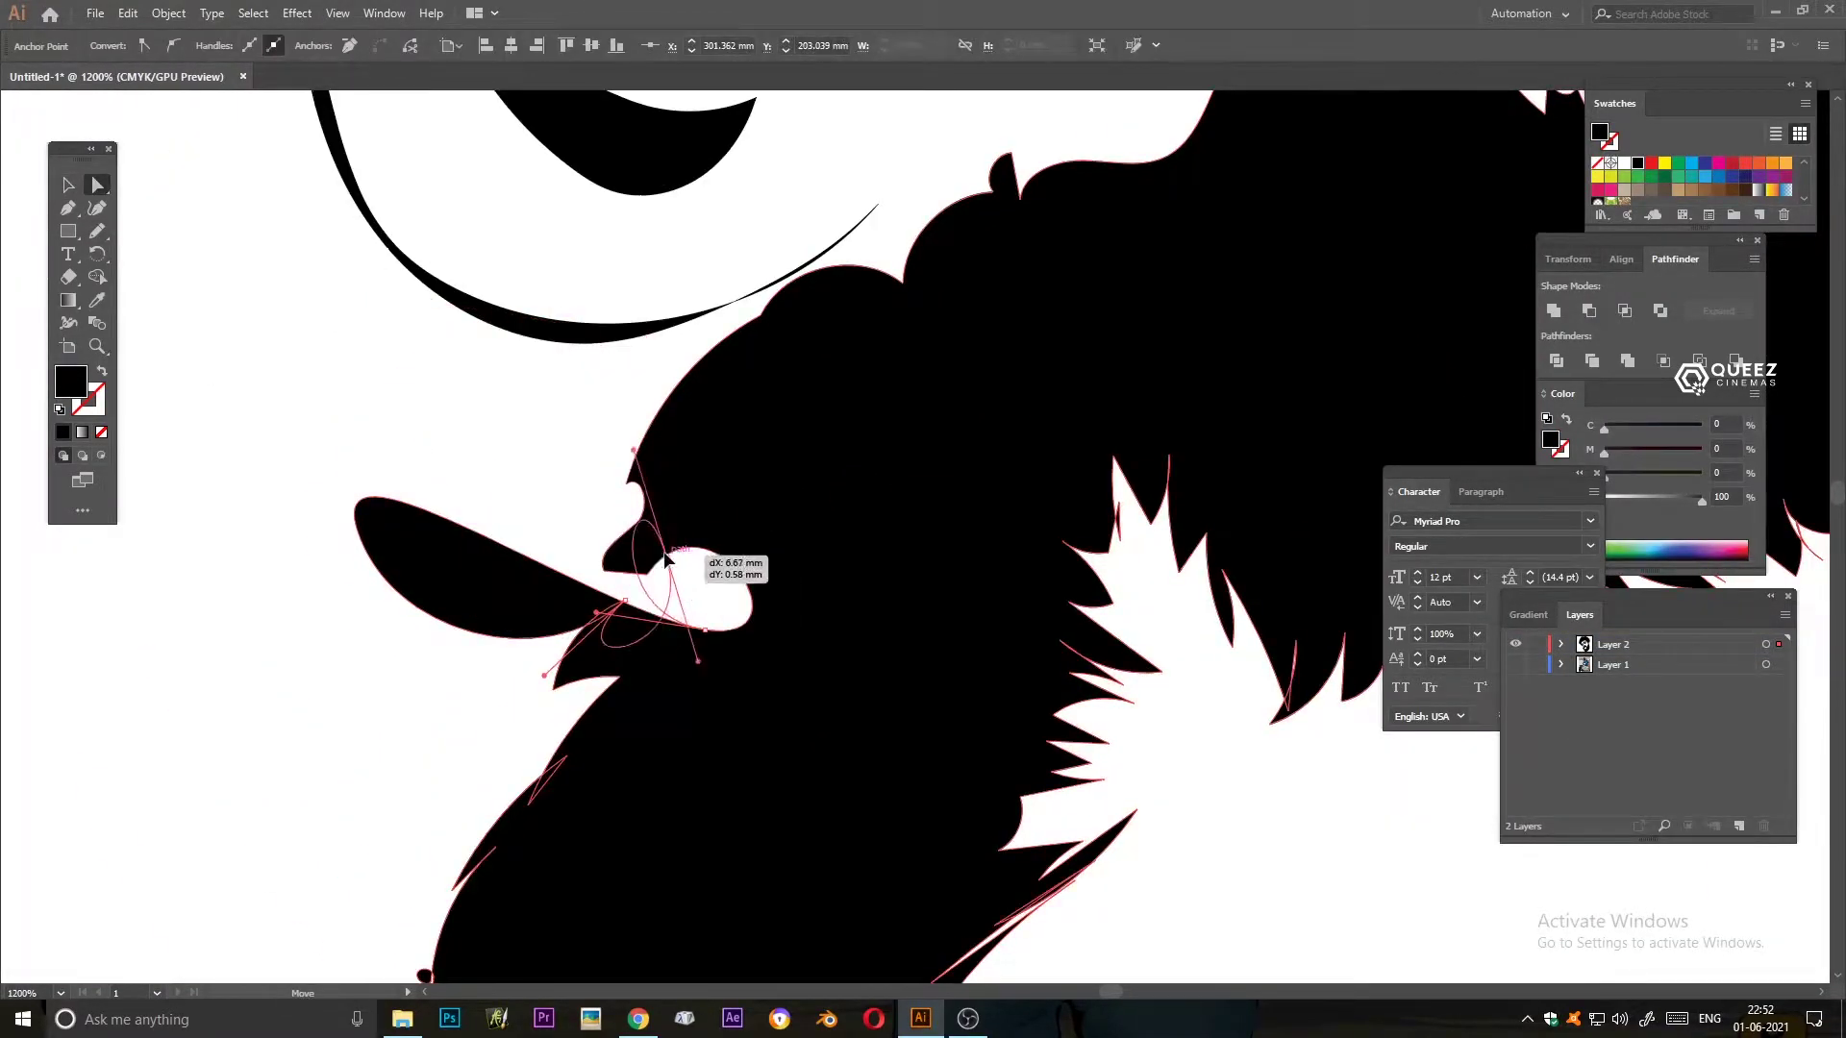
left_click_drag(537, 333, 722, 564)
scroll(655, 688, "down", 5)
scroll(656, 687, "up", 5)
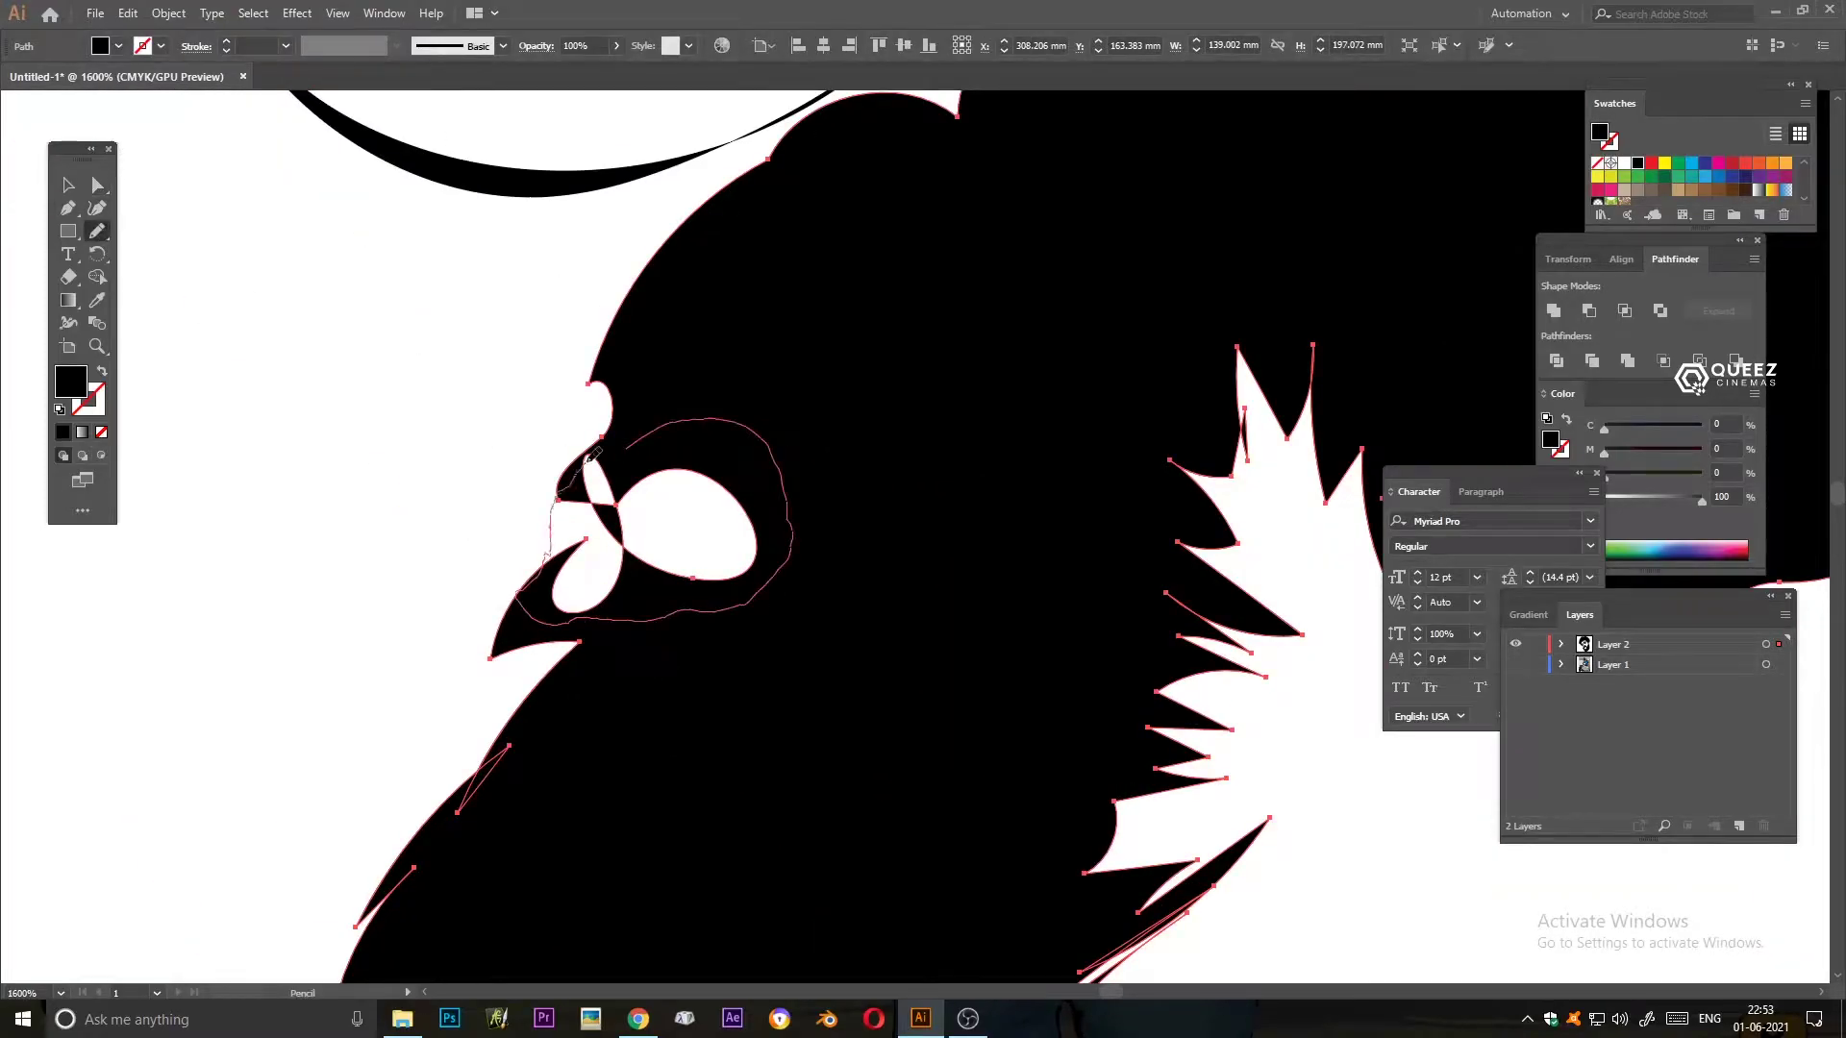
scroll(1042, 399, "down", 3)
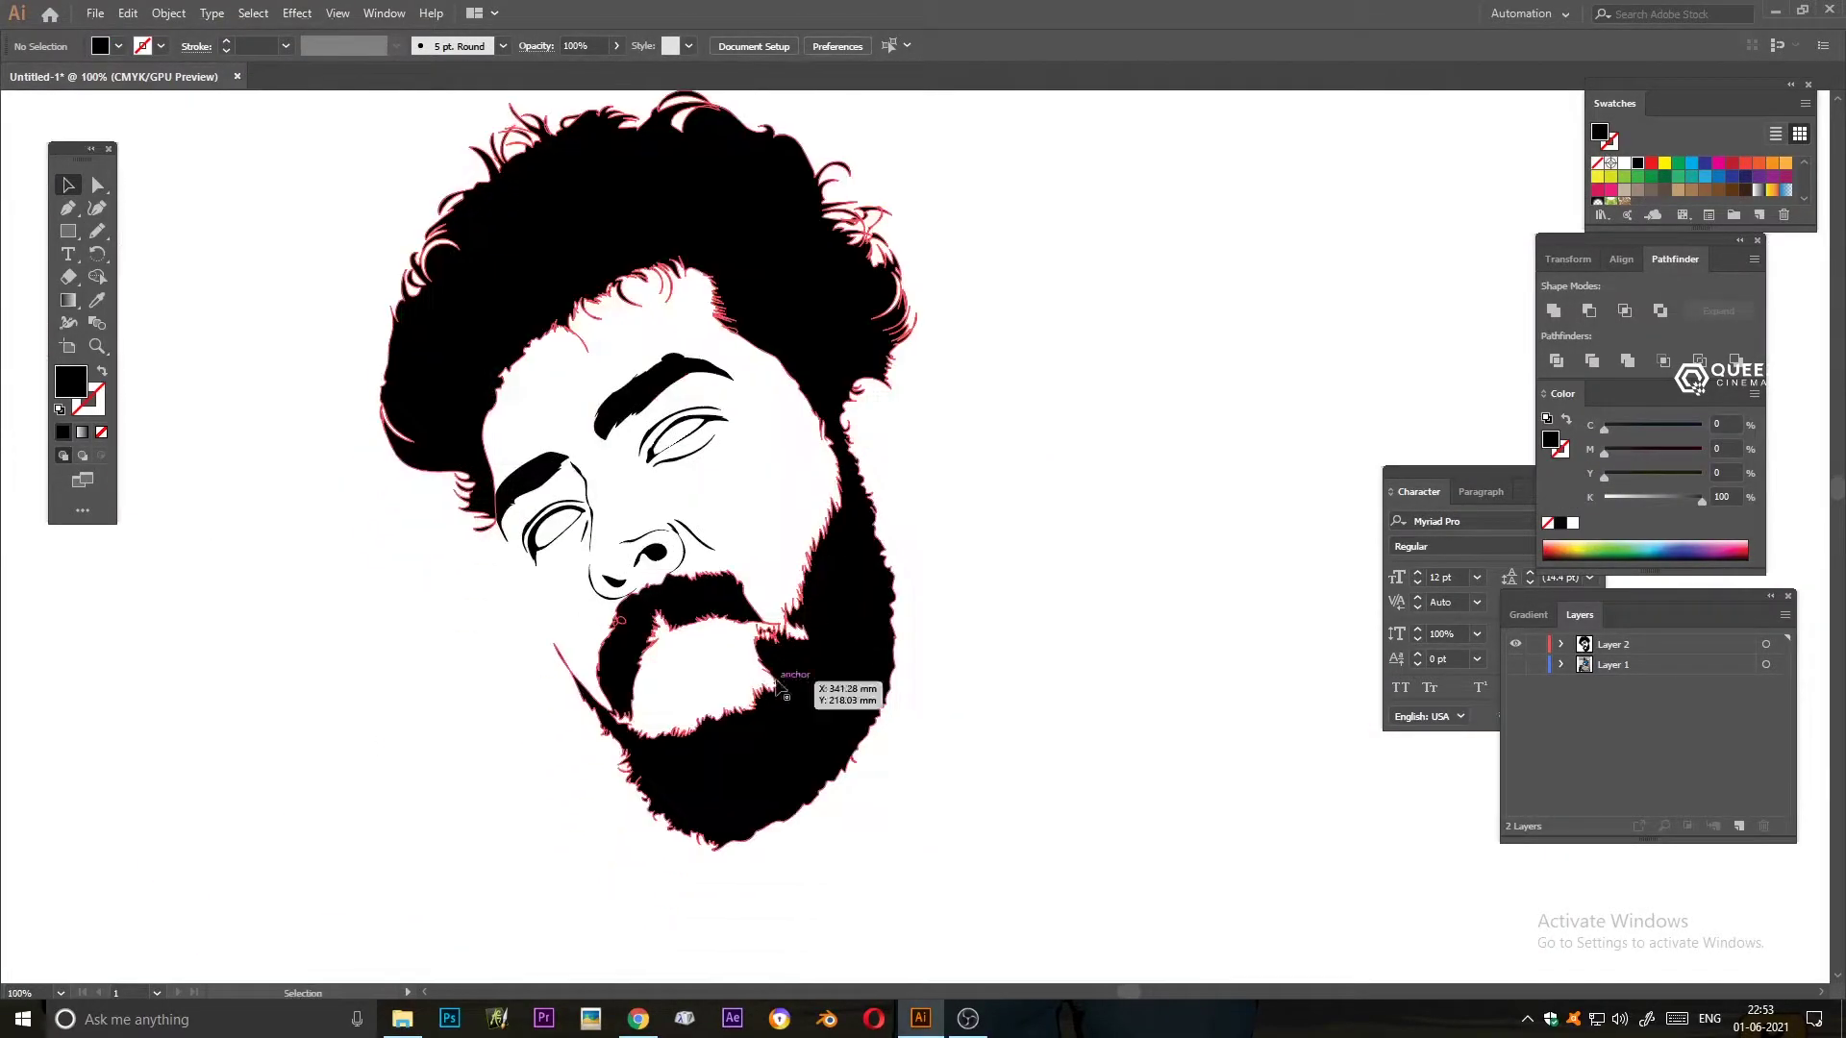
left_click(1516, 664)
- Draw a closed black shape around the mouth inside the beard on Layer 2
left_click(1629, 644)
key("n")
mouse_move(738, 620)
left_mouse_down()
mouse_move(729, 825)
mouse_move(966, 760)
mouse_move(1122, 608)
mouse_move(1057, 481)
mouse_move(812, 567)
mouse_move(739, 623)
left_mouse_up()
key("v")
left_click(1107, 144)
- Zoom out to review the whole artwork without the photo, then restore the photo
key("ctrl+1")
left_click(1516, 664)
key("ctrl+minus")
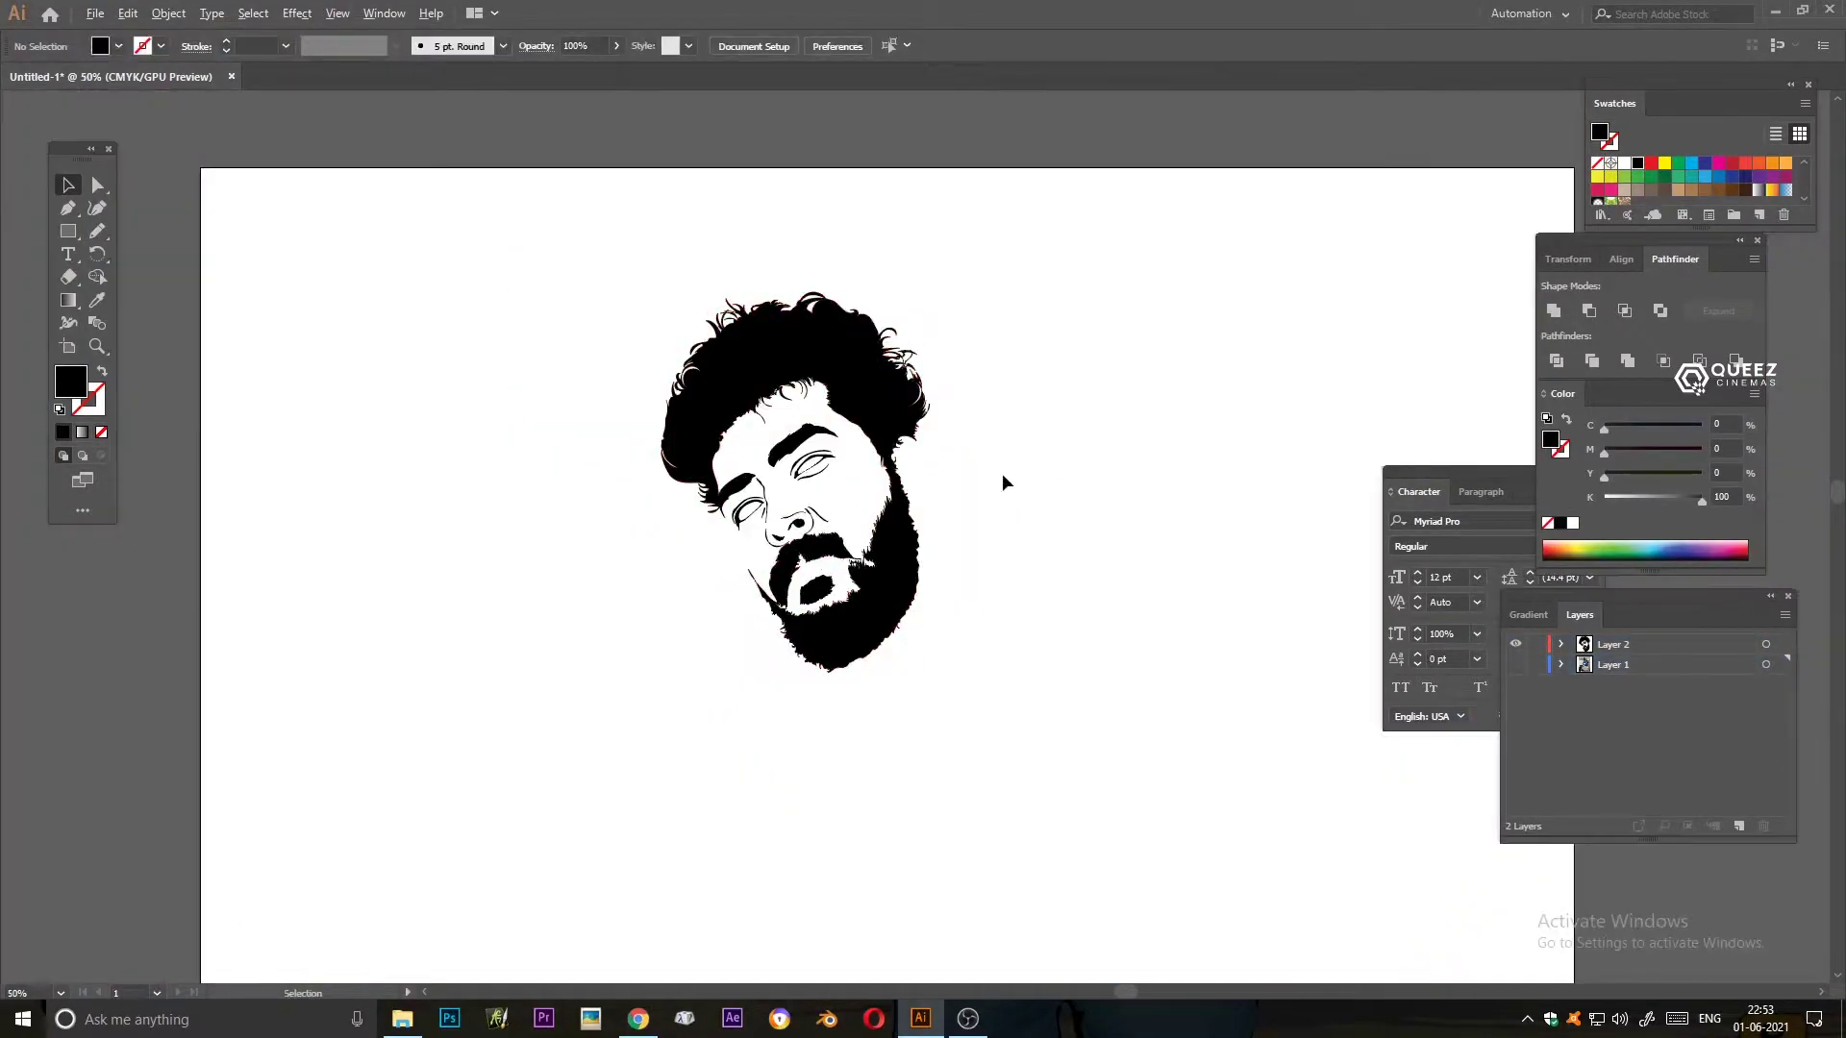
key("ctrl+minus")
left_click(1516, 665)
scroll(855, 429, "up", 3)
key("n")
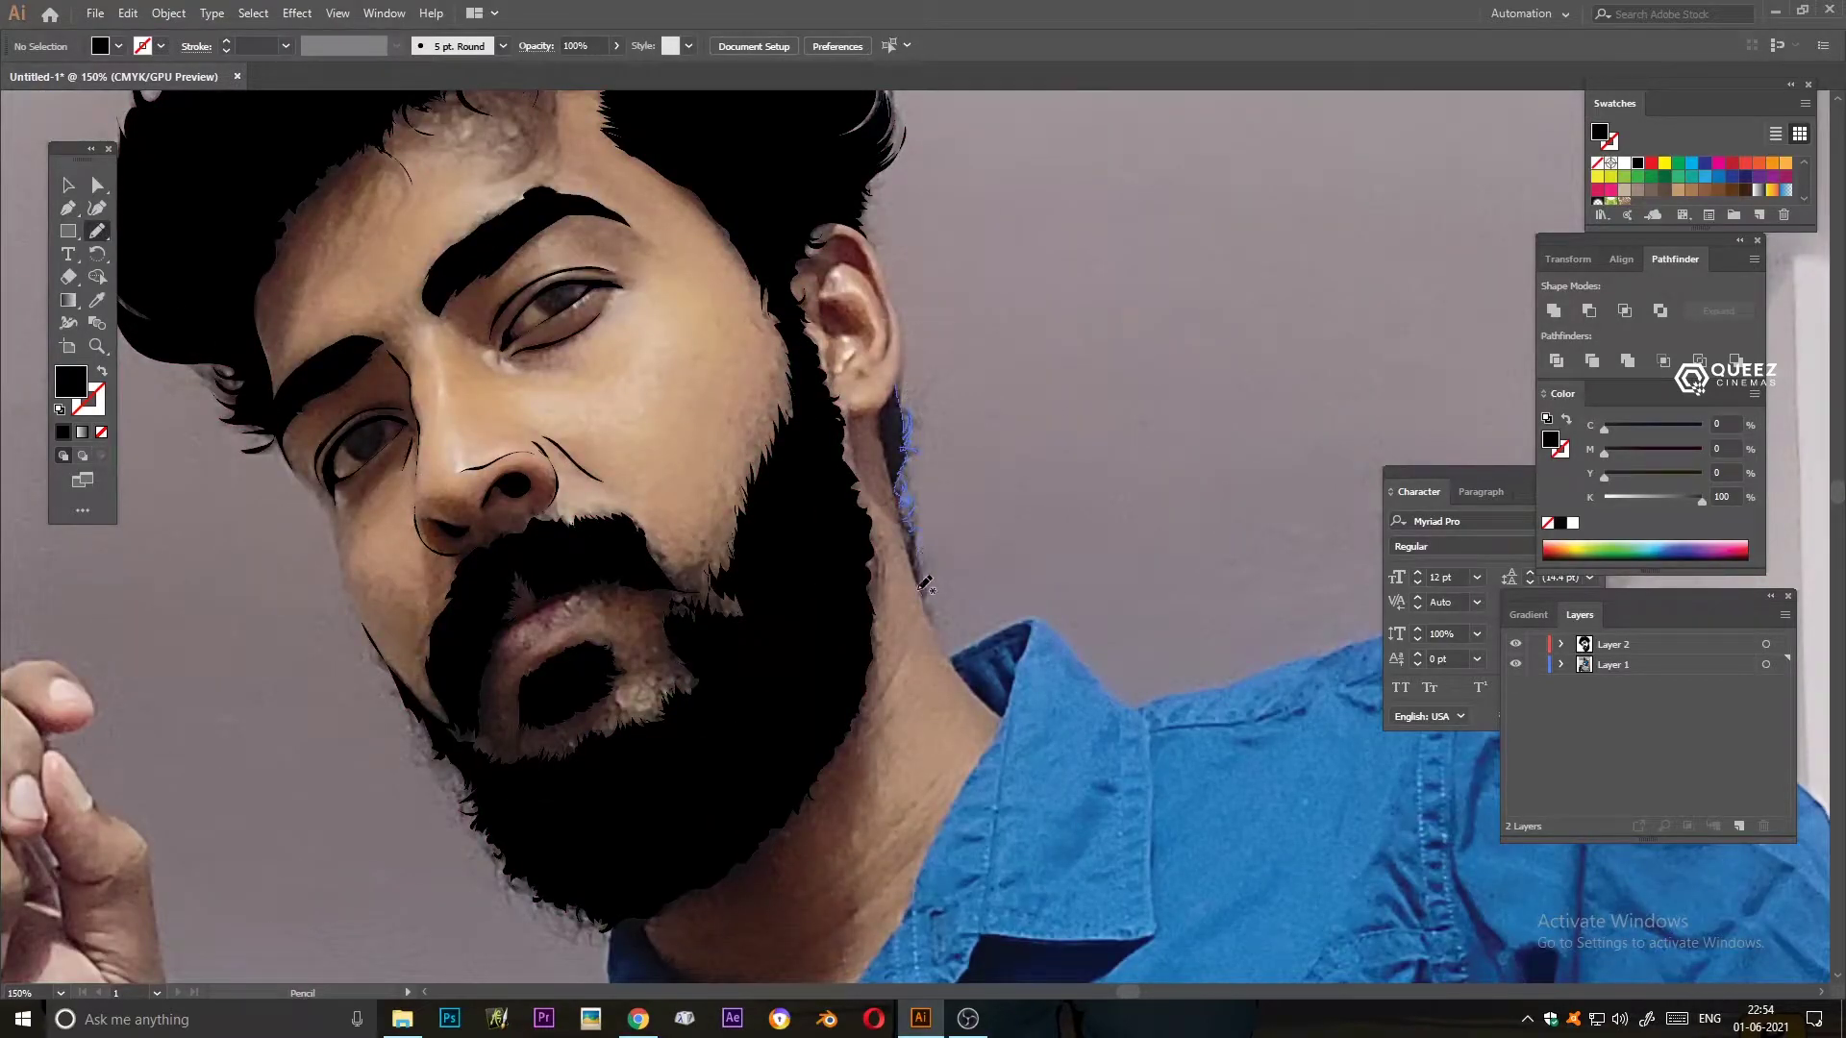
- Trace the neck shadow and black detail lines around the ear's rim and lobe
left_click_drag(887, 423, 881, 414)
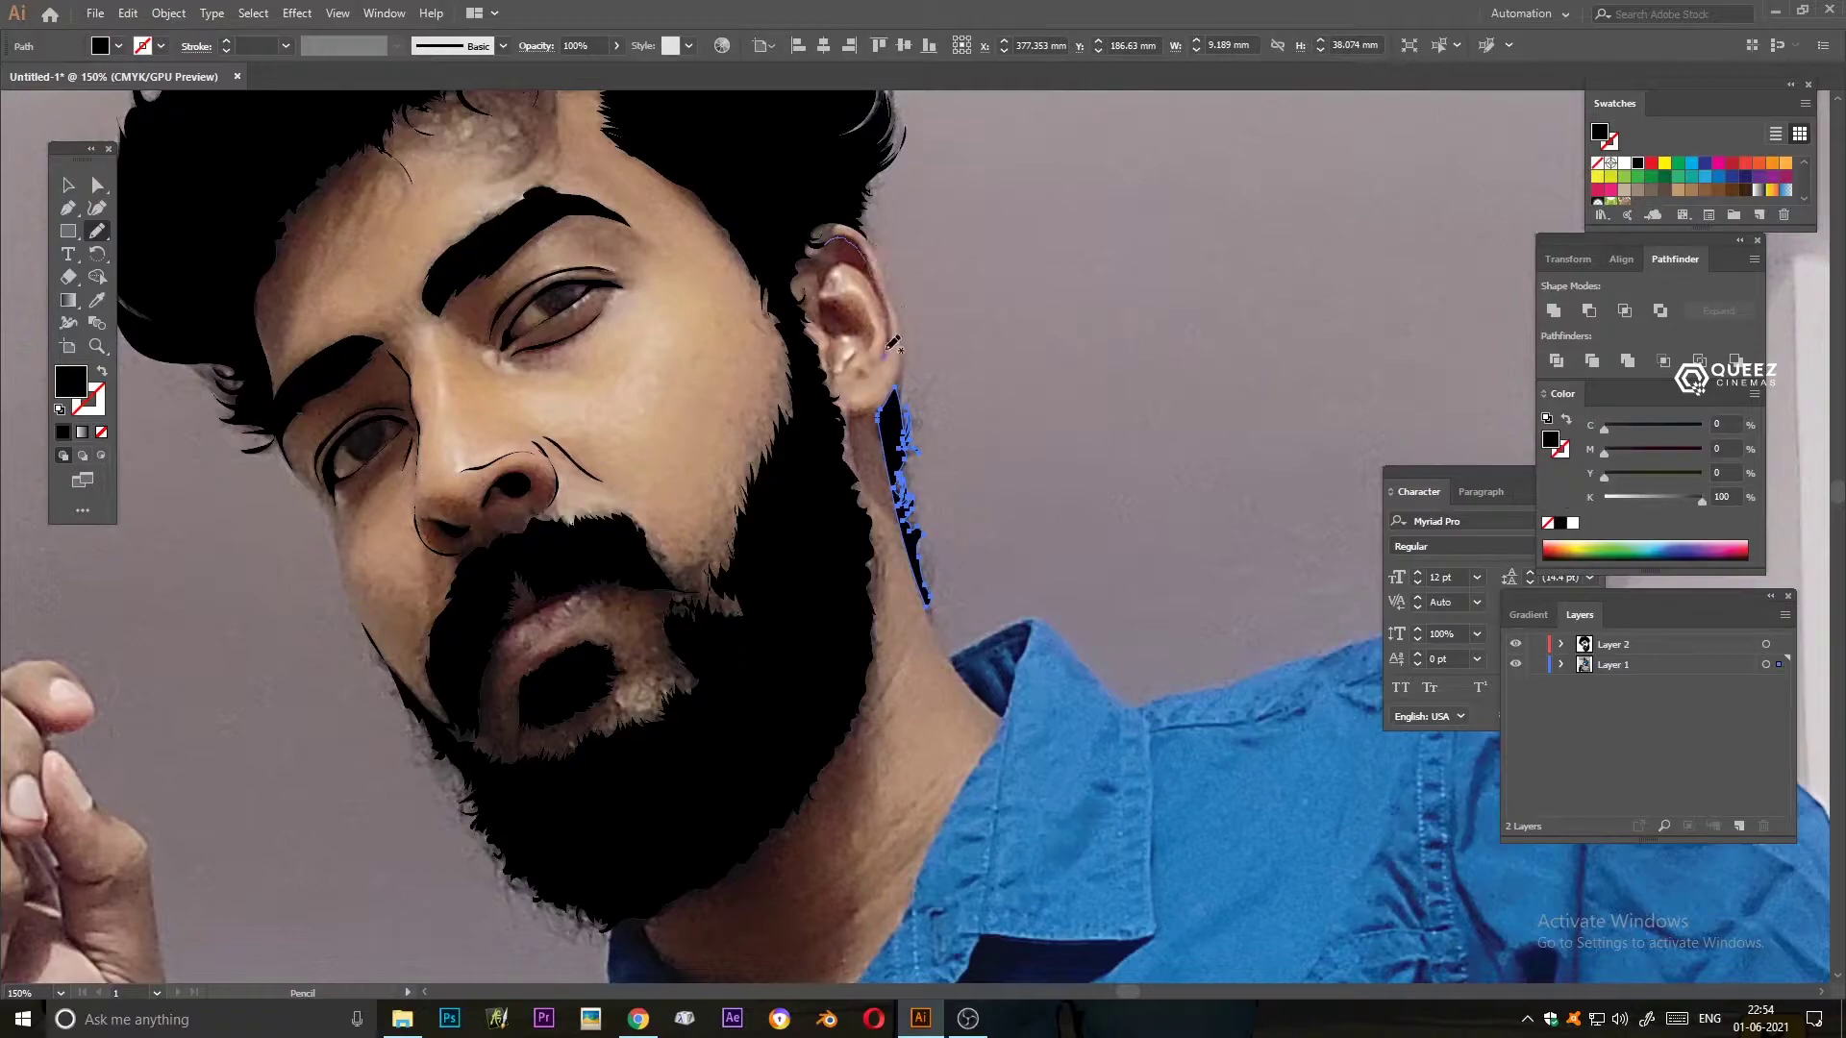
mouse_move(834, 238)
left_mouse_down()
mouse_move(806, 254)
mouse_move(855, 414)
left_mouse_up()
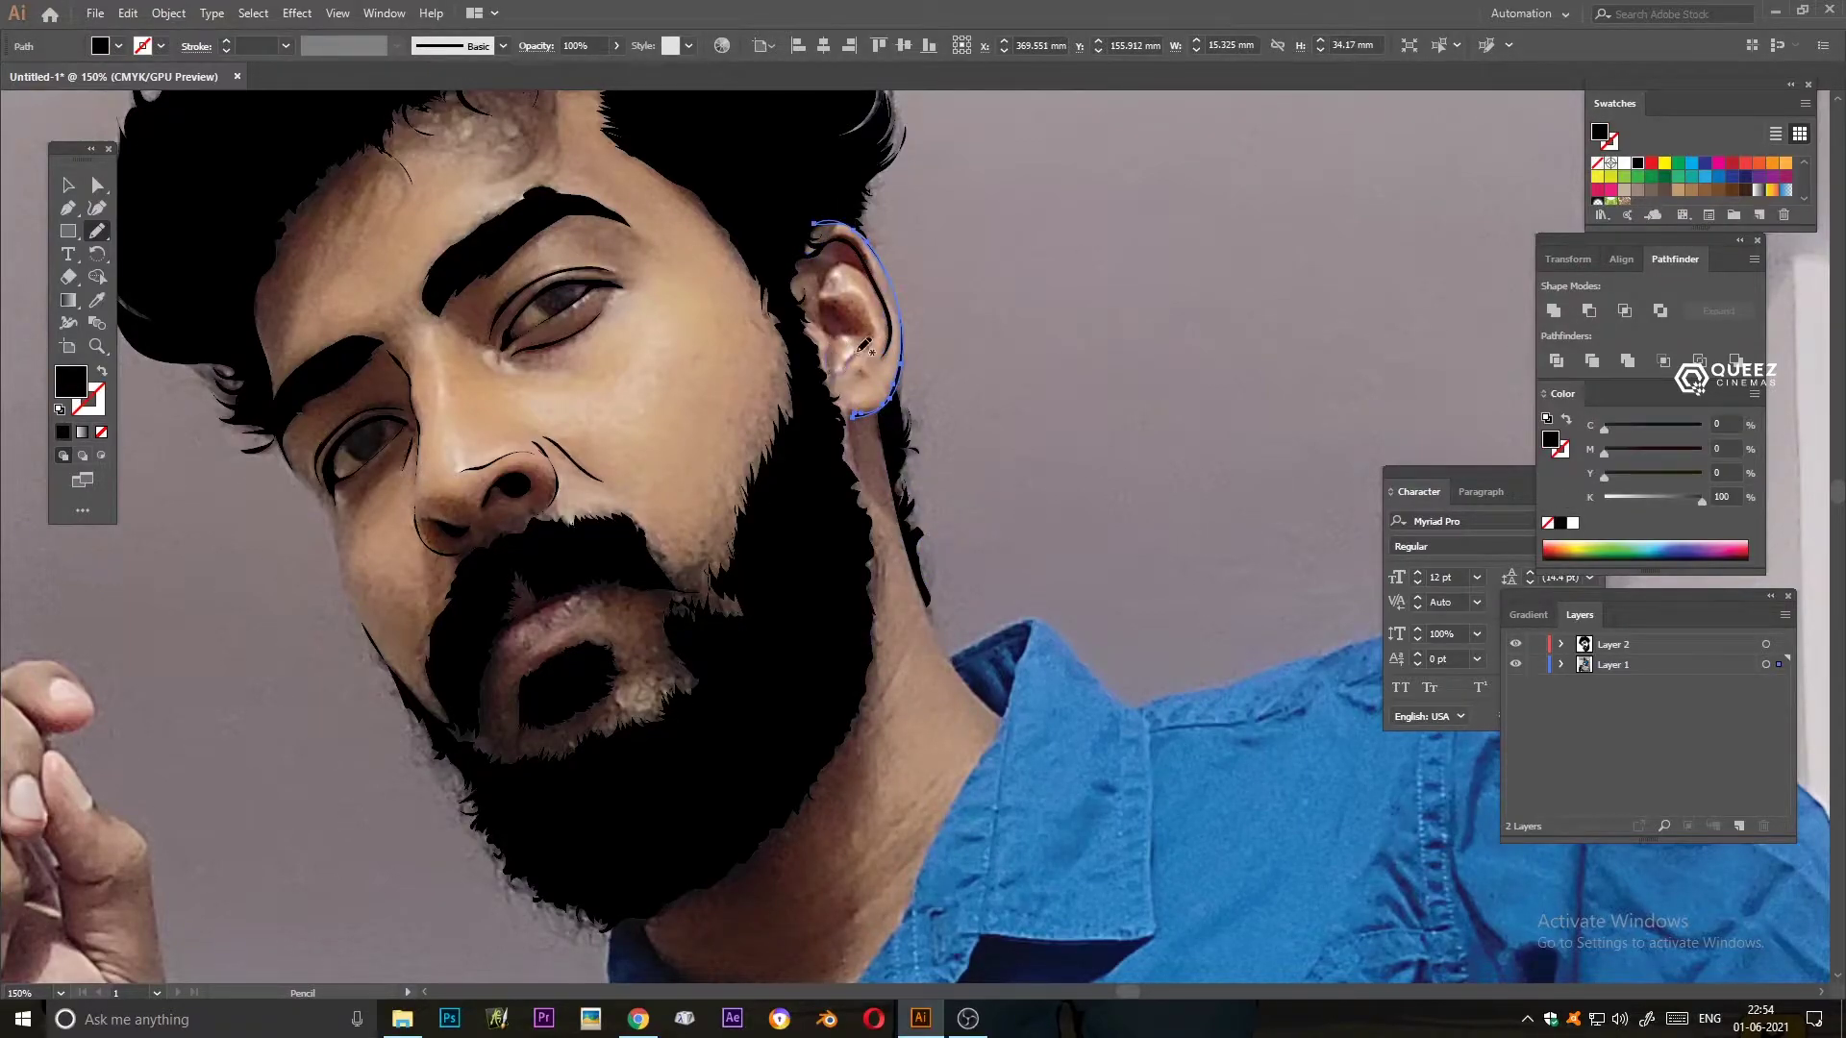
left_click_drag(832, 331, 837, 375)
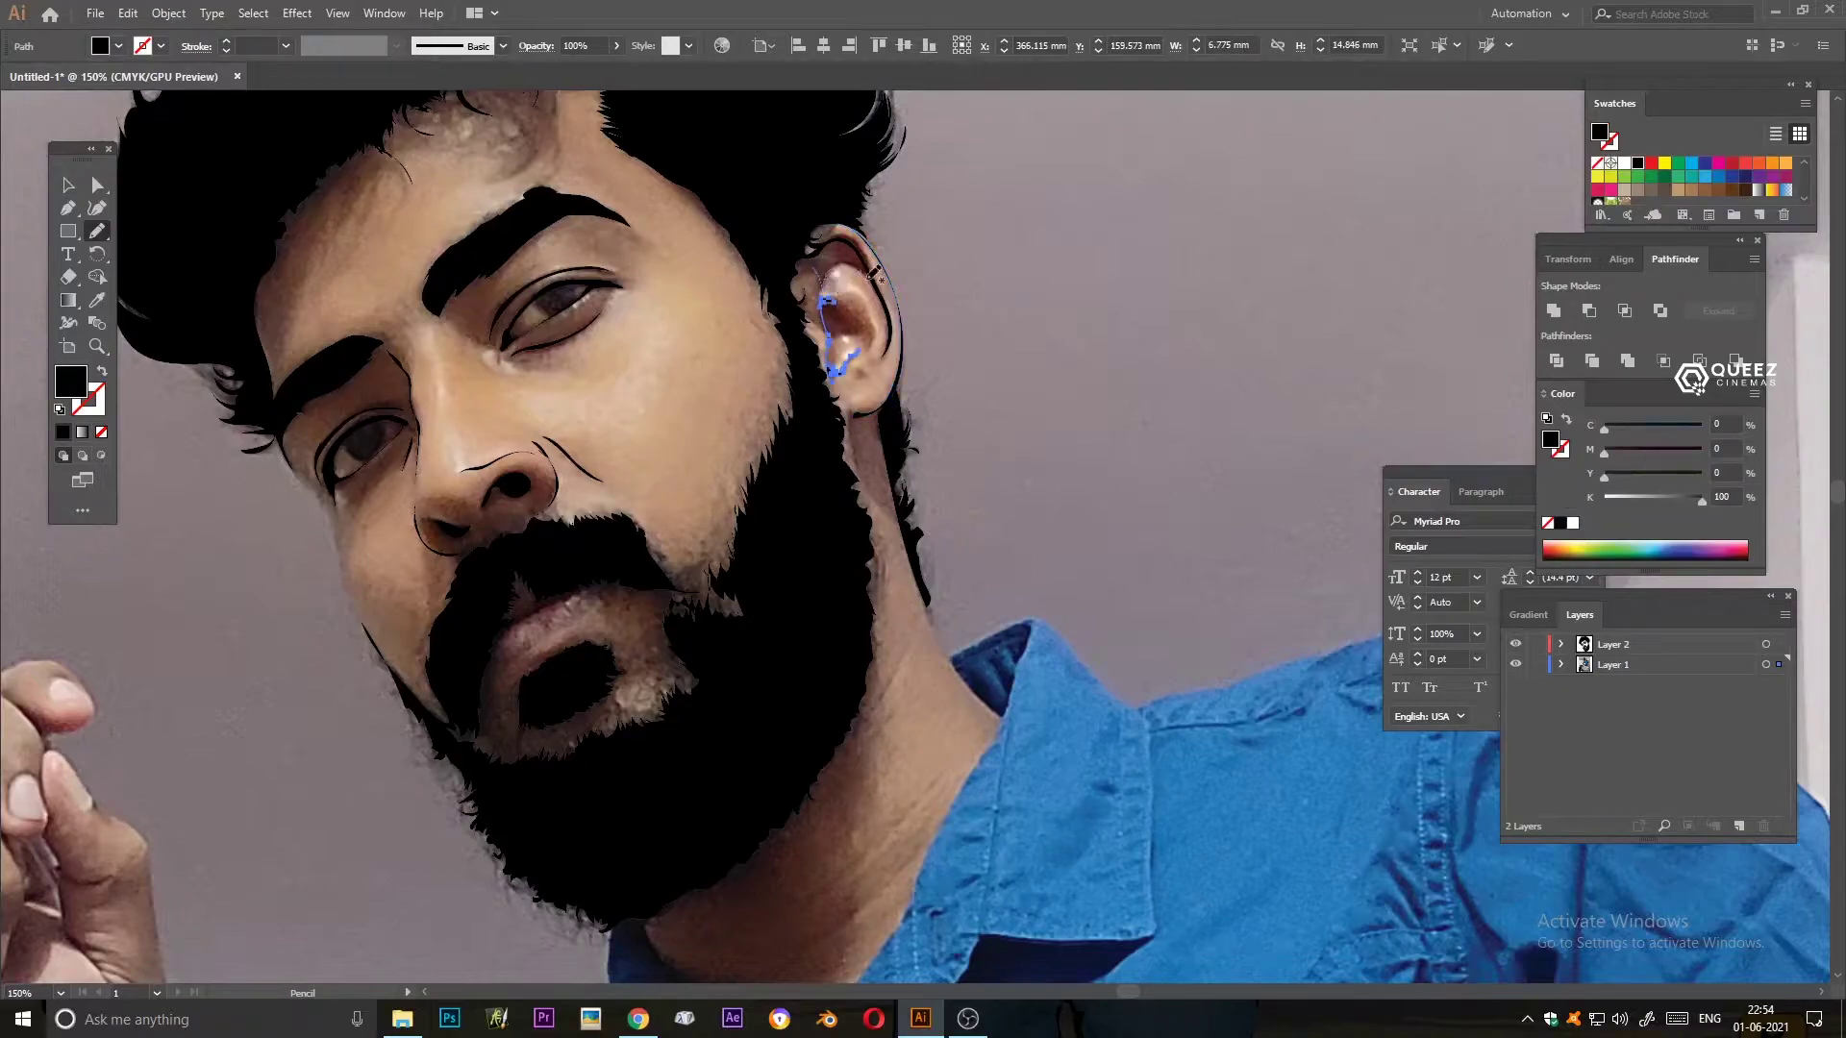
left_click_drag(815, 262, 869, 283)
left_click_drag(857, 371, 850, 394)
scroll(836, 307, "down", 1)
left_click_drag(788, 276, 810, 295)
- Outline and fill the eye's iris in black
scroll(809, 295, "down", 3)
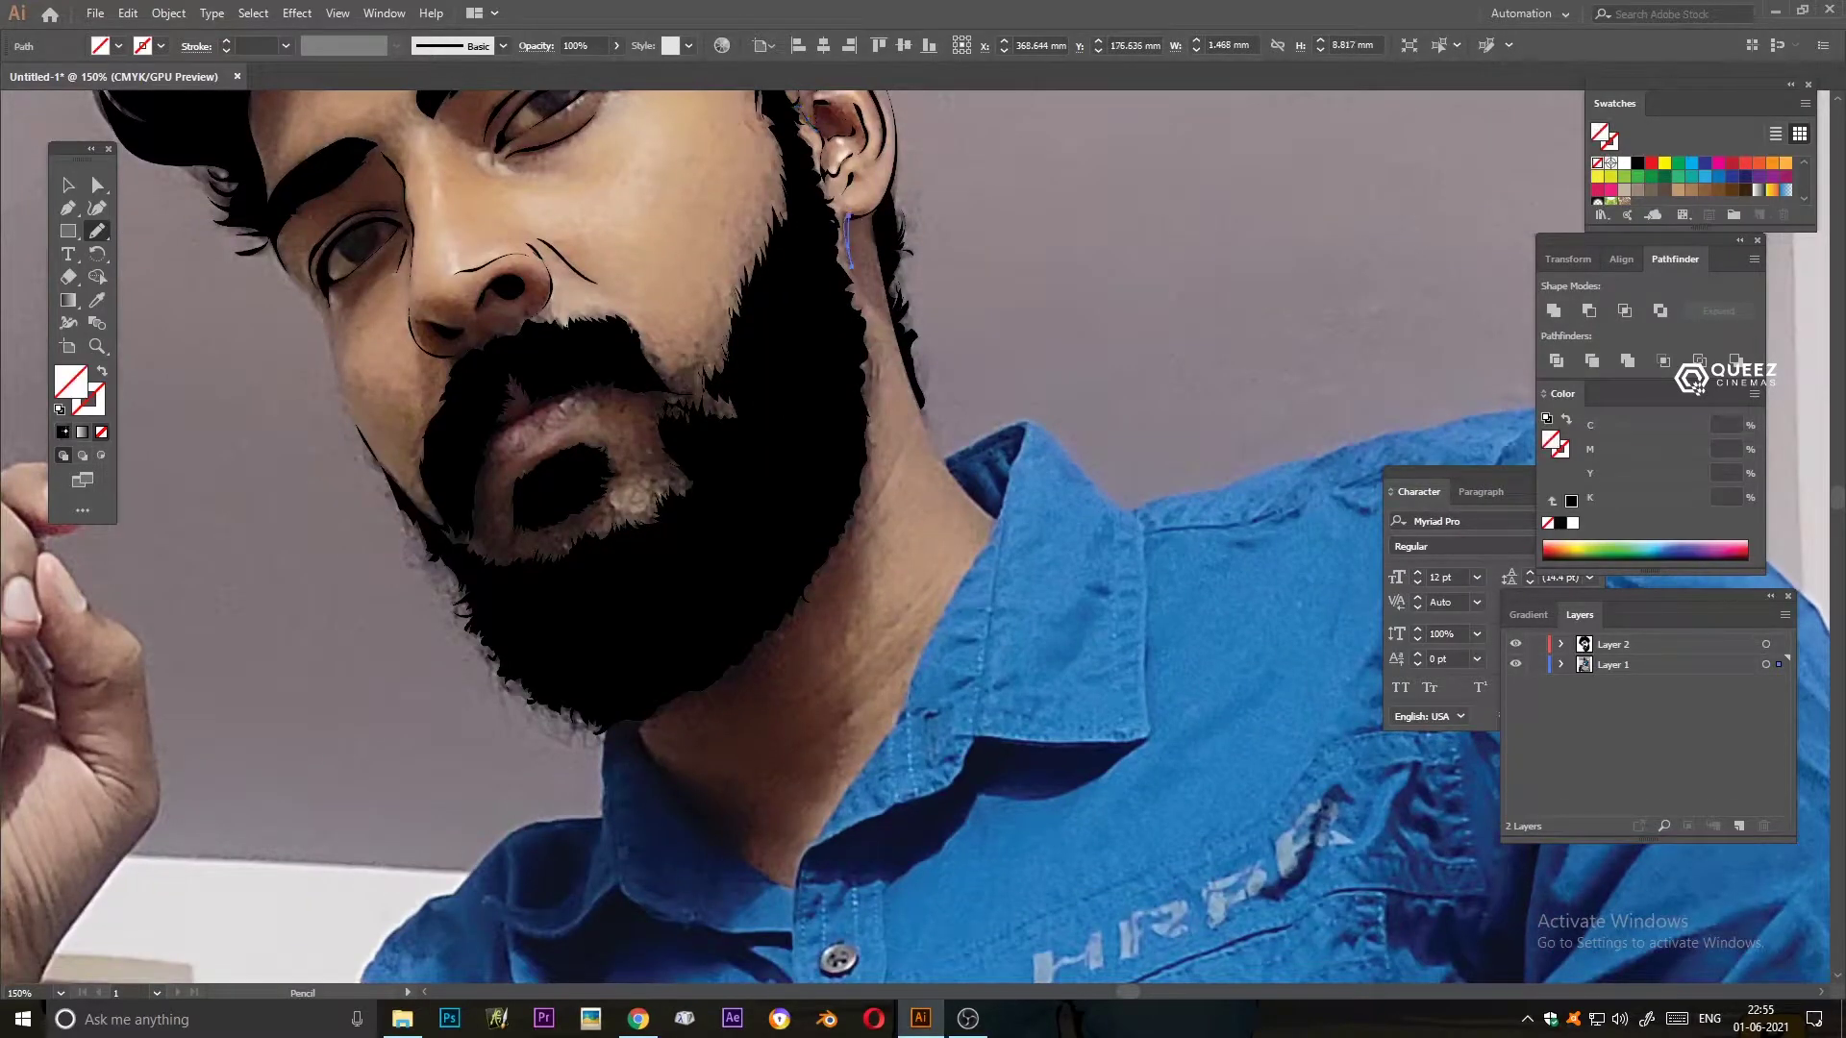
scroll(851, 228, "down", 3)
scroll(492, 386, "up", 2)
scroll(492, 387, "down", 5)
mouse_move(491, 386)
left_mouse_down()
mouse_move(654, 438)
mouse_move(660, 309)
mouse_move(645, 380)
mouse_move(496, 370)
left_mouse_up()
scroll(452, 529, "up", 2)
mouse_move(354, 556)
left_mouse_down()
mouse_move(507, 709)
mouse_move(701, 513)
mouse_move(375, 538)
left_mouse_up()
scroll(820, 955, "down", 5)
- Hide the reference photo layer to check the line art
left_click_drag(820, 956, 541, 624)
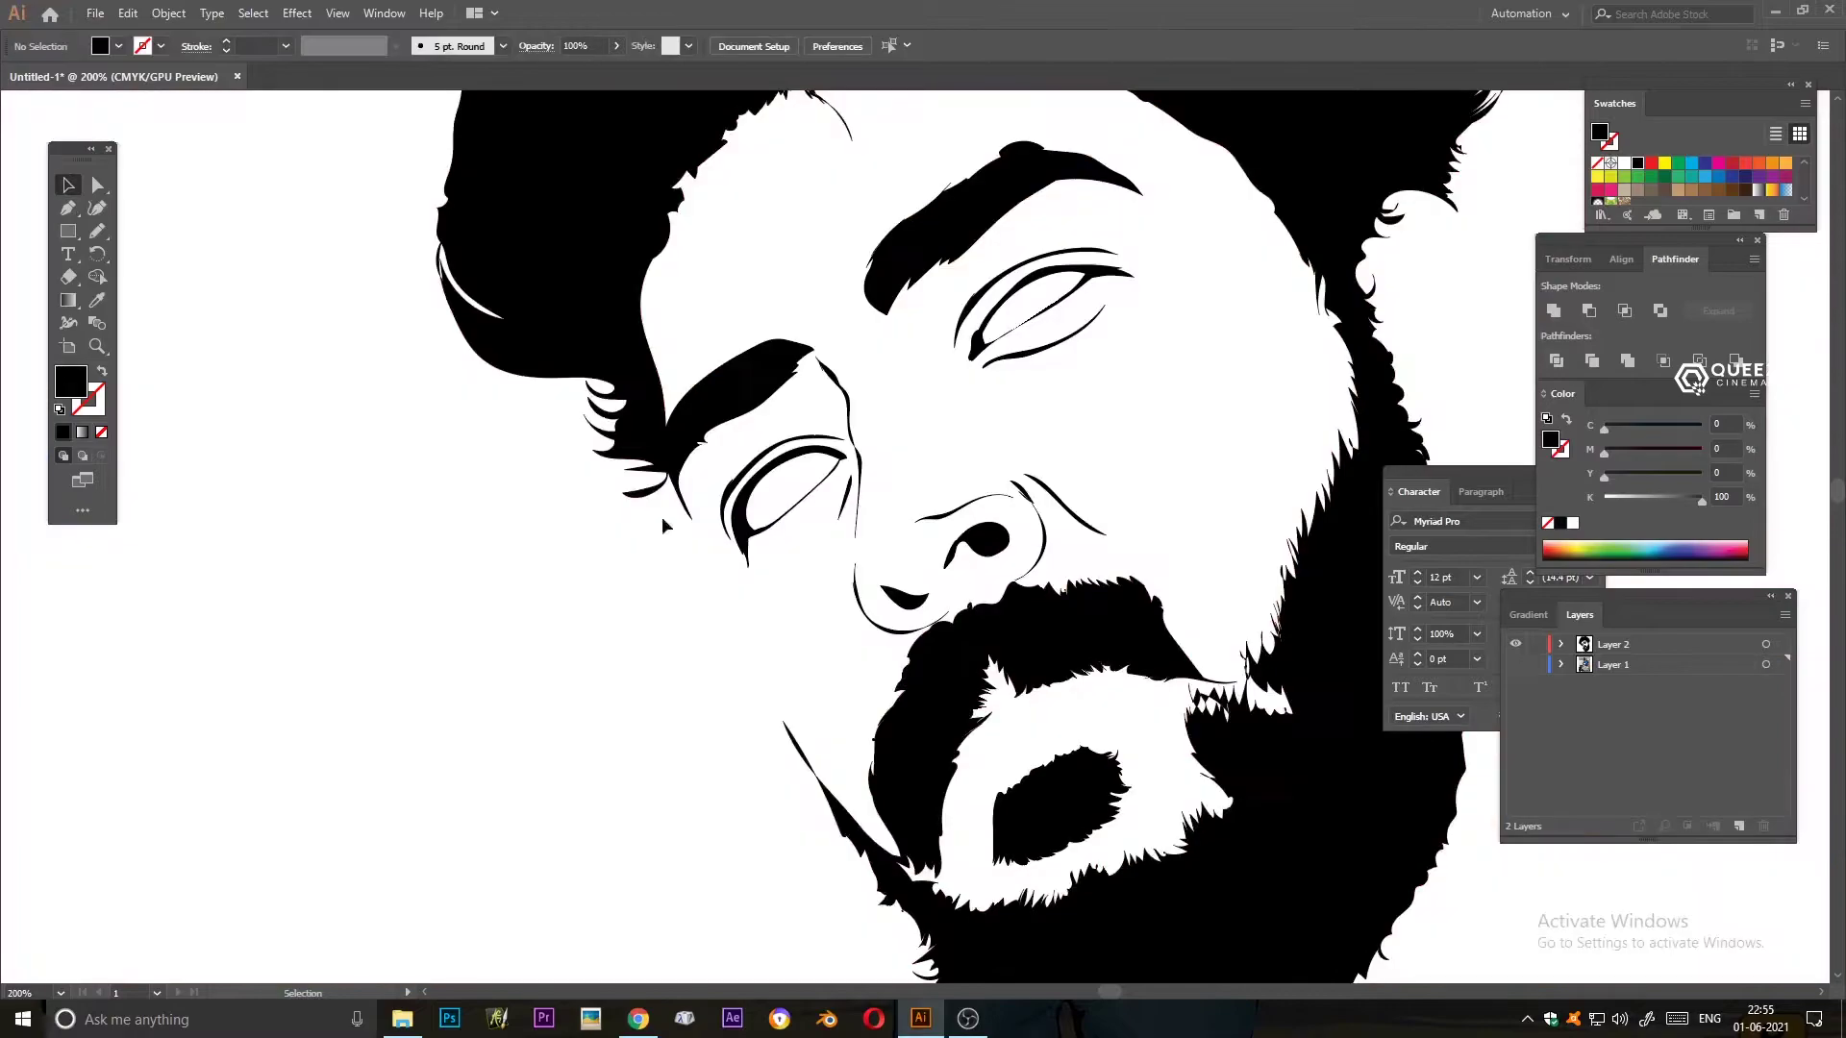
left_click(1562, 665)
left_click(1562, 664)
left_click(1515, 664)
scroll(1092, 671, "down", 5)
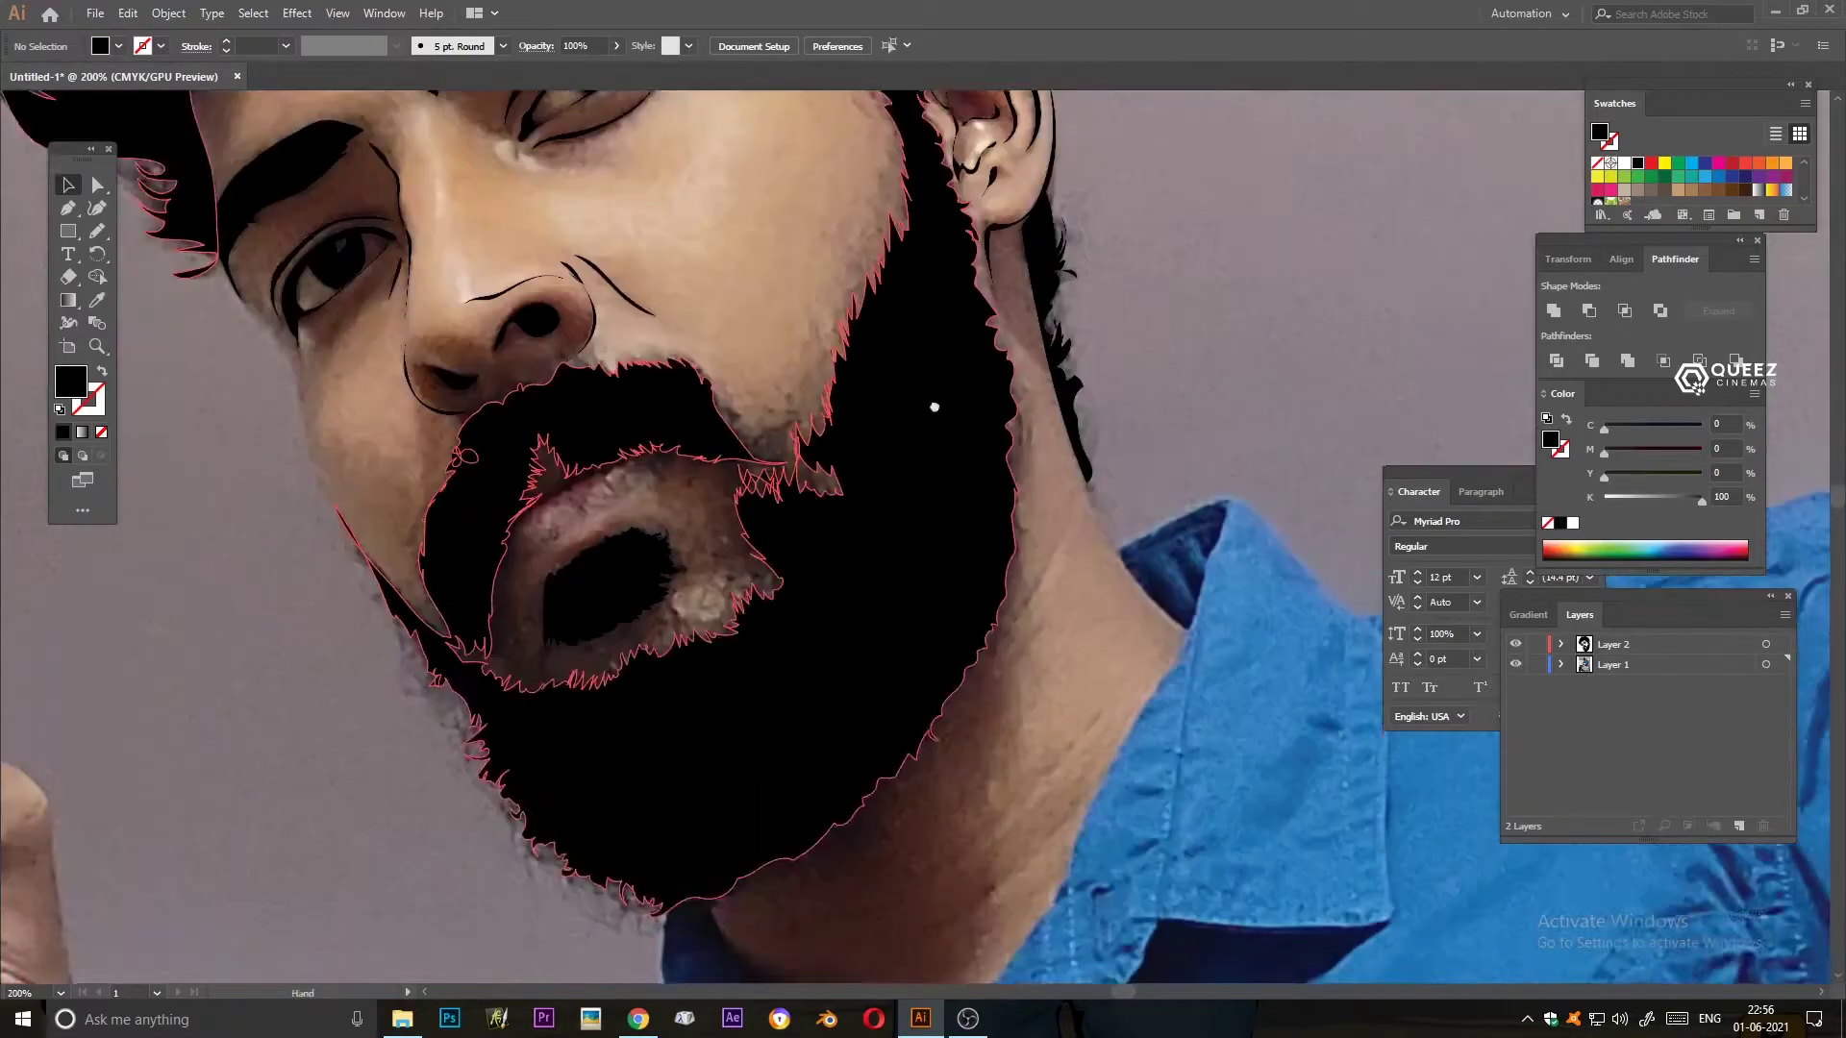
- Save the artwork as 28.ai
key("ctrl+s")
type("28")
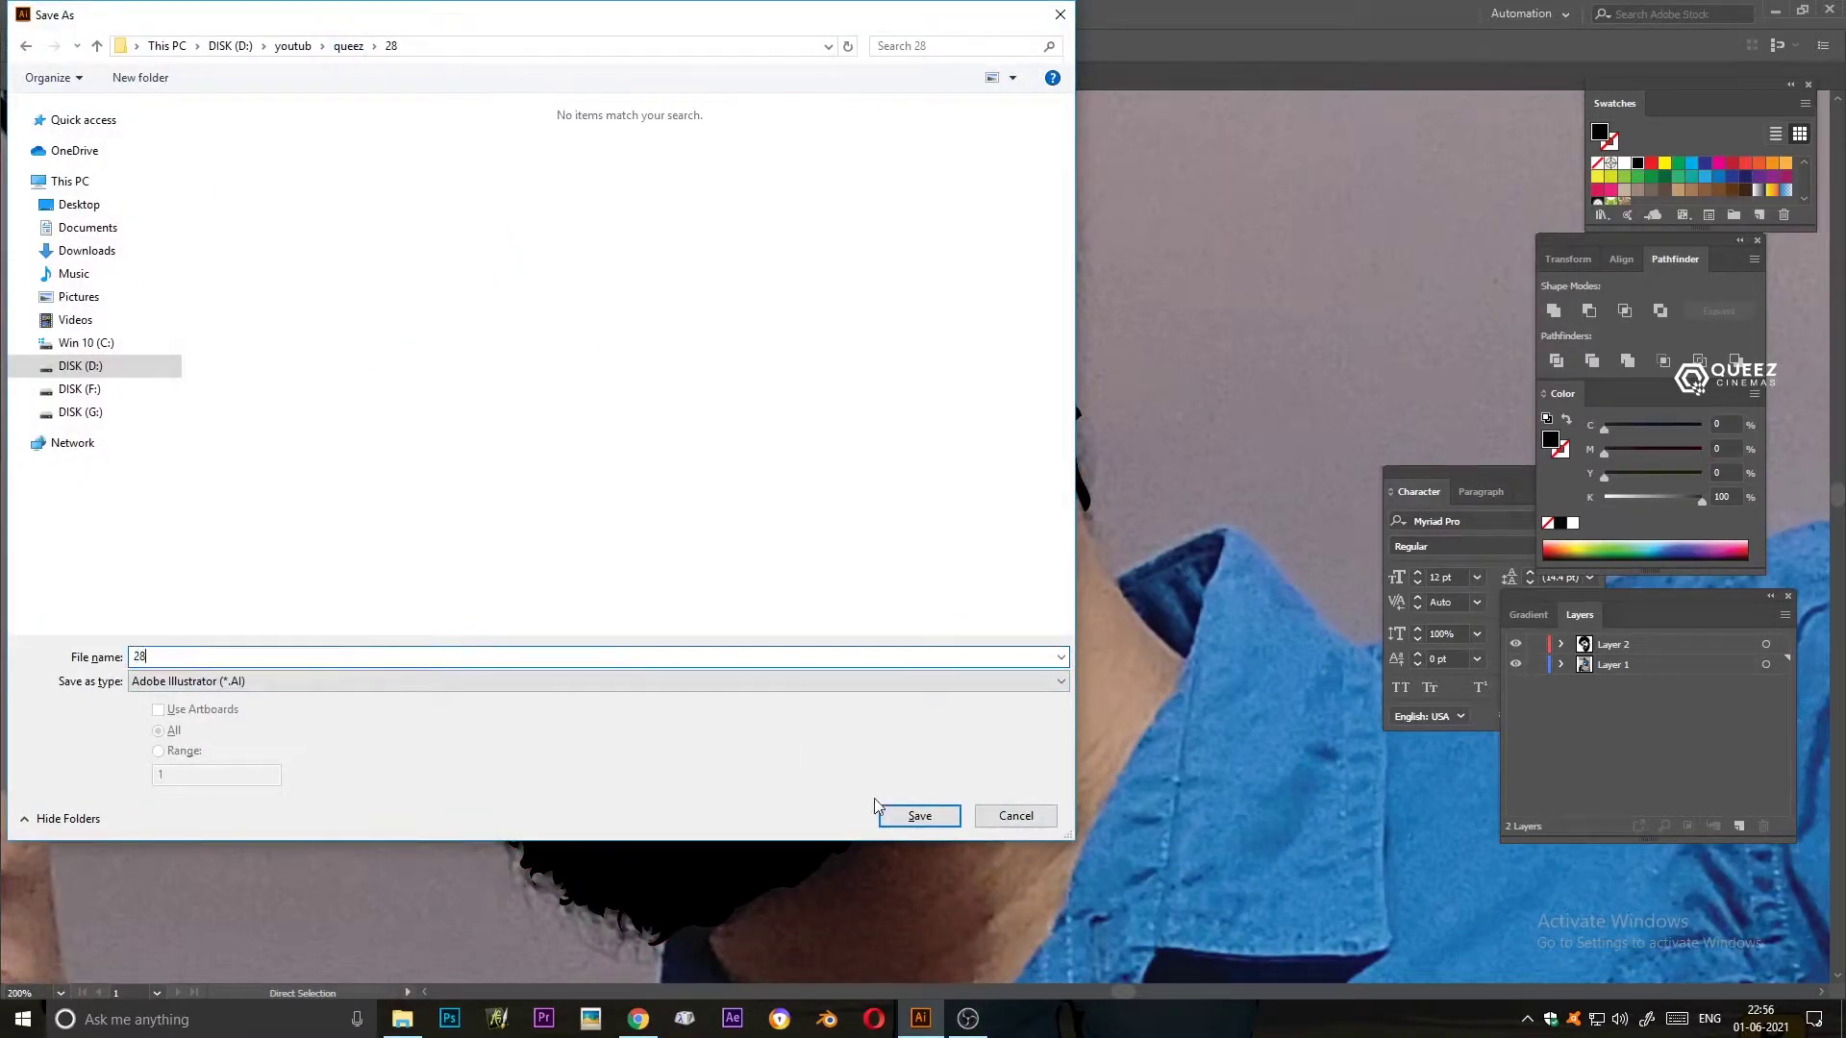
left_click(889, 815)
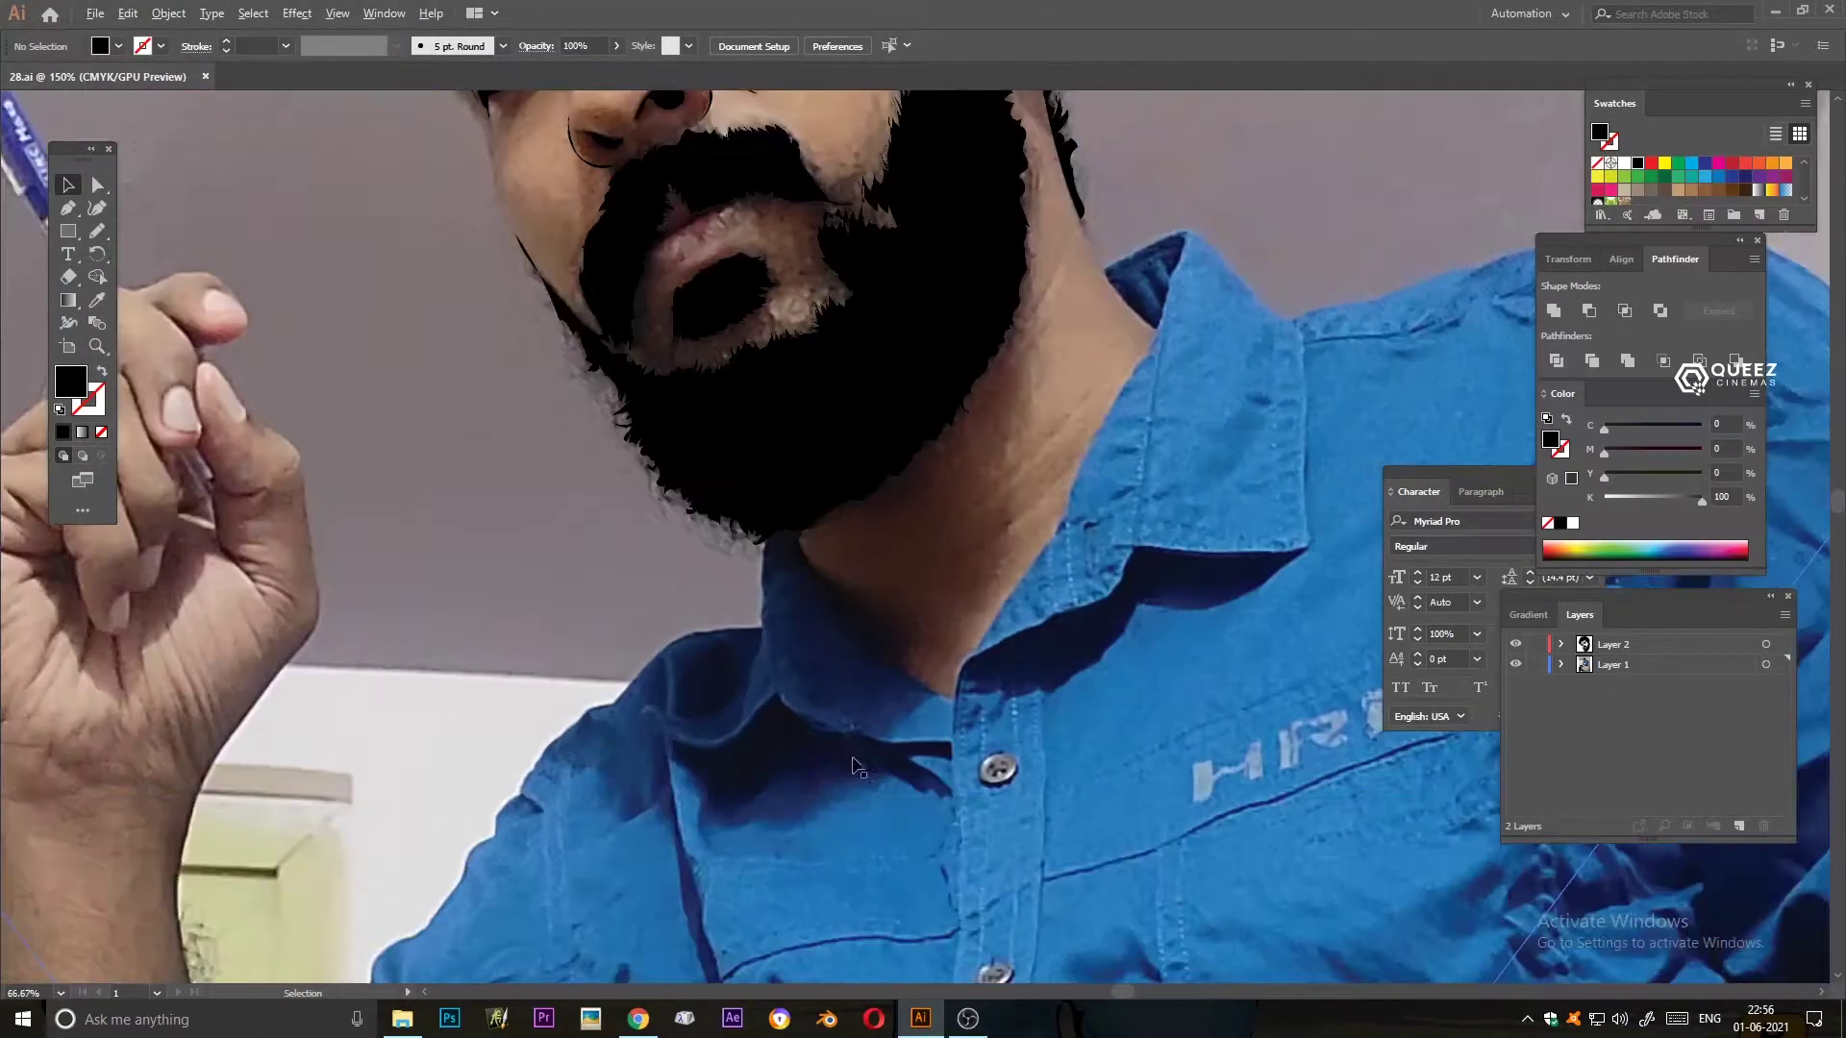
key("ctrl+plus")
key("ctrl+plus")
- Trace the neck edges as closed black pencil shapes
key("n")
mouse_move(605, 512)
left_mouse_down()
mouse_move(601, 485)
mouse_move(360, 658)
left_mouse_up()
left_click_drag(393, 788, 267, 986)
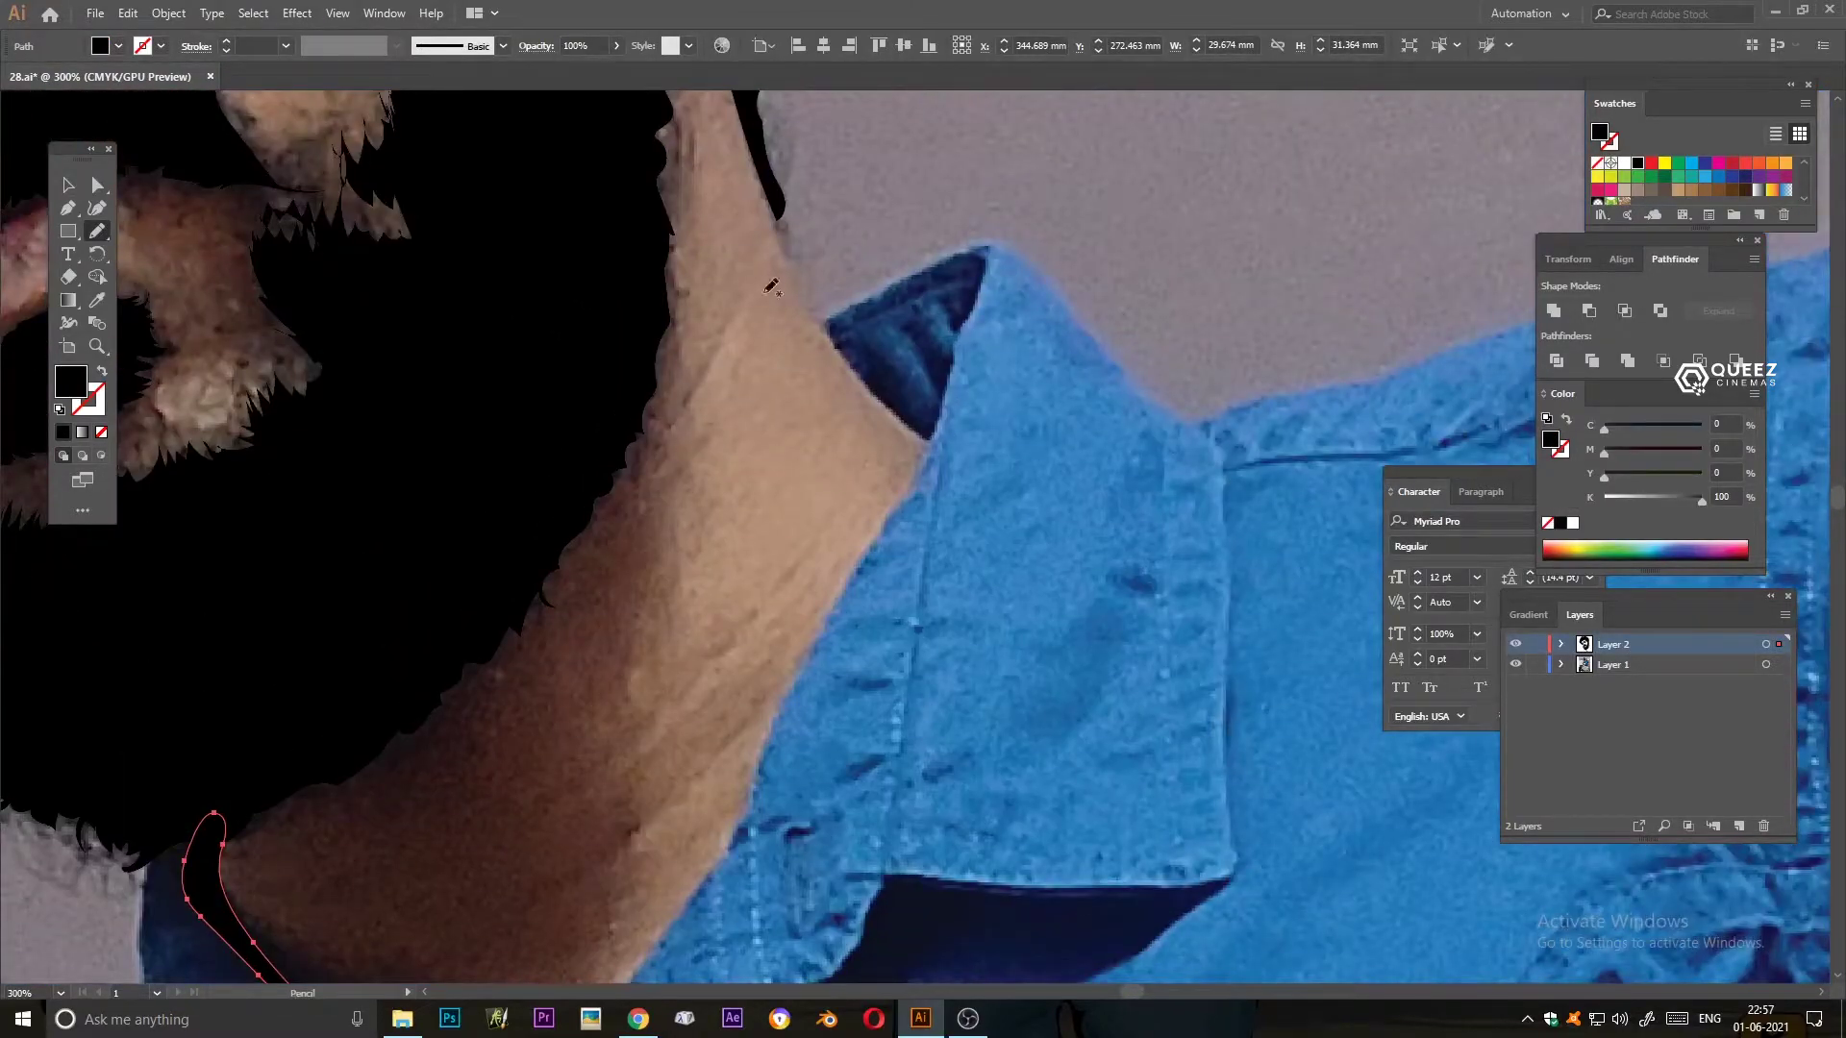
left_click_drag(759, 93, 928, 438)
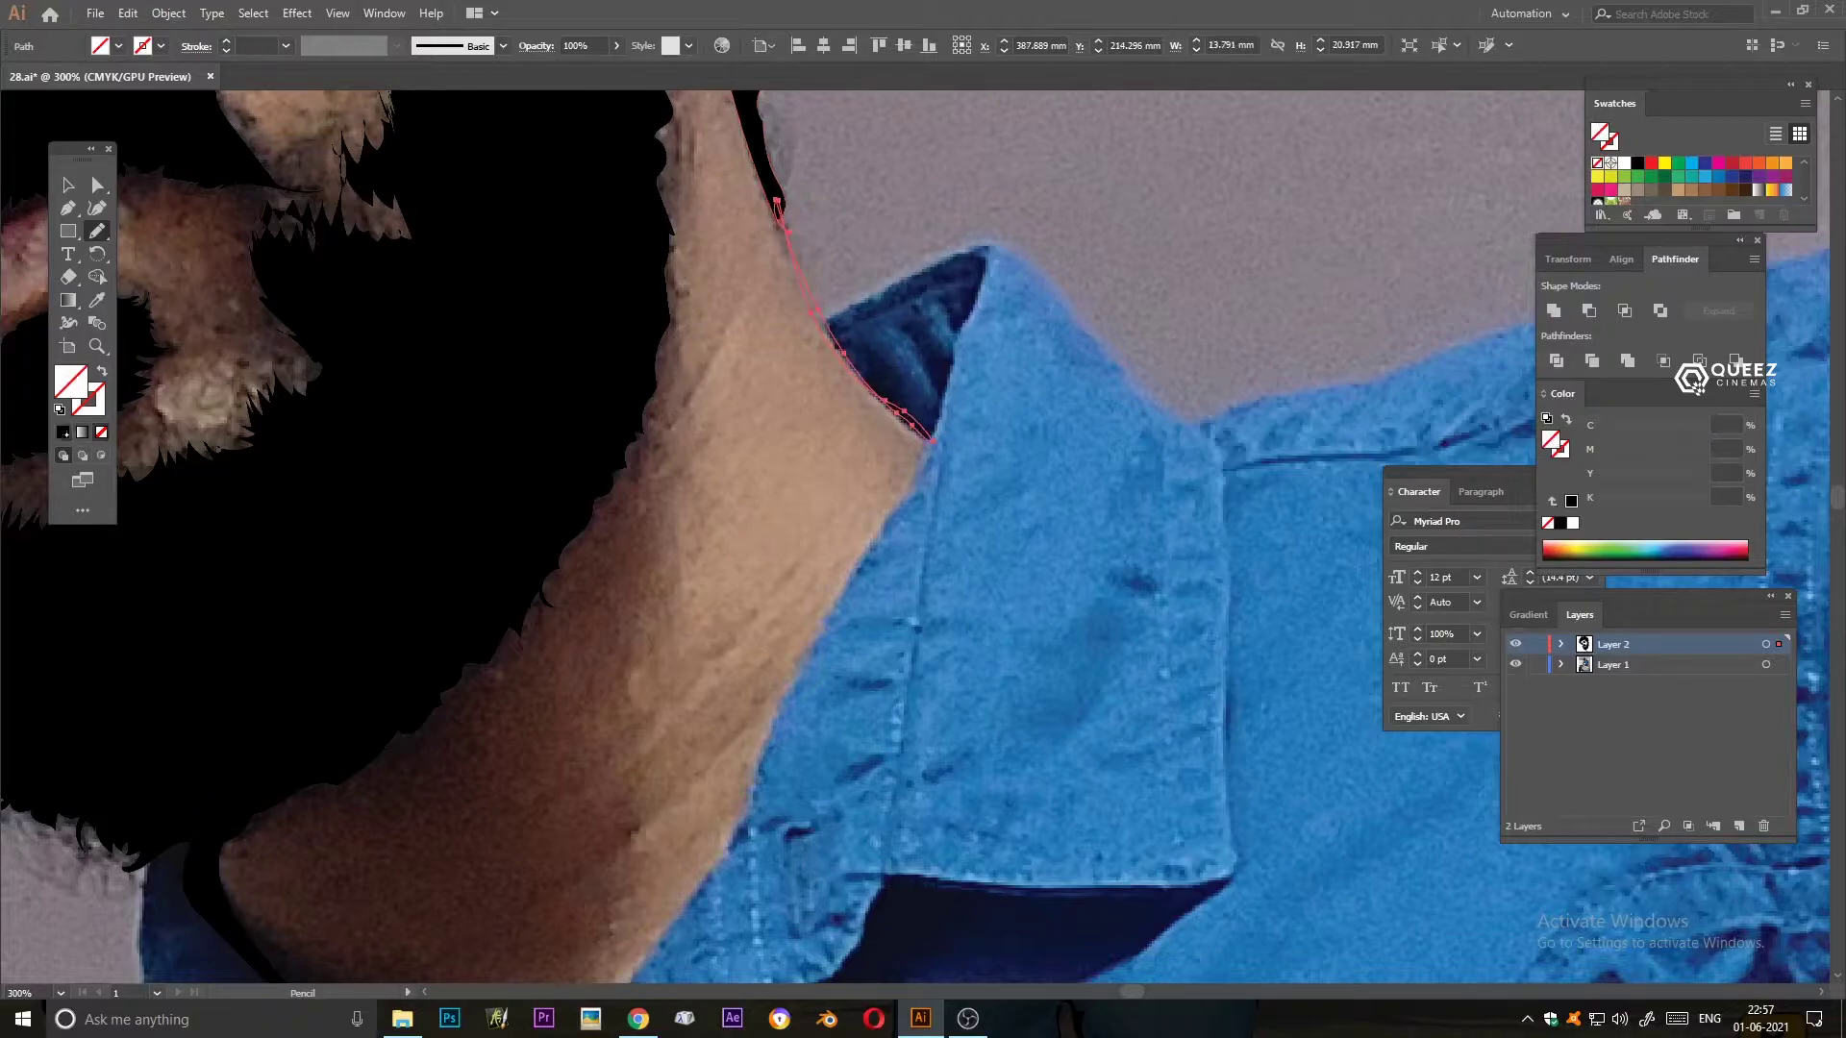
- Outline the shirt collar and placket as closed black-filled shapes
left_click_drag(596, 317, 716, 567)
mouse_move(682, 364)
left_mouse_down()
mouse_move(434, 723)
mouse_move(471, 721)
mouse_move(435, 719)
left_mouse_up()
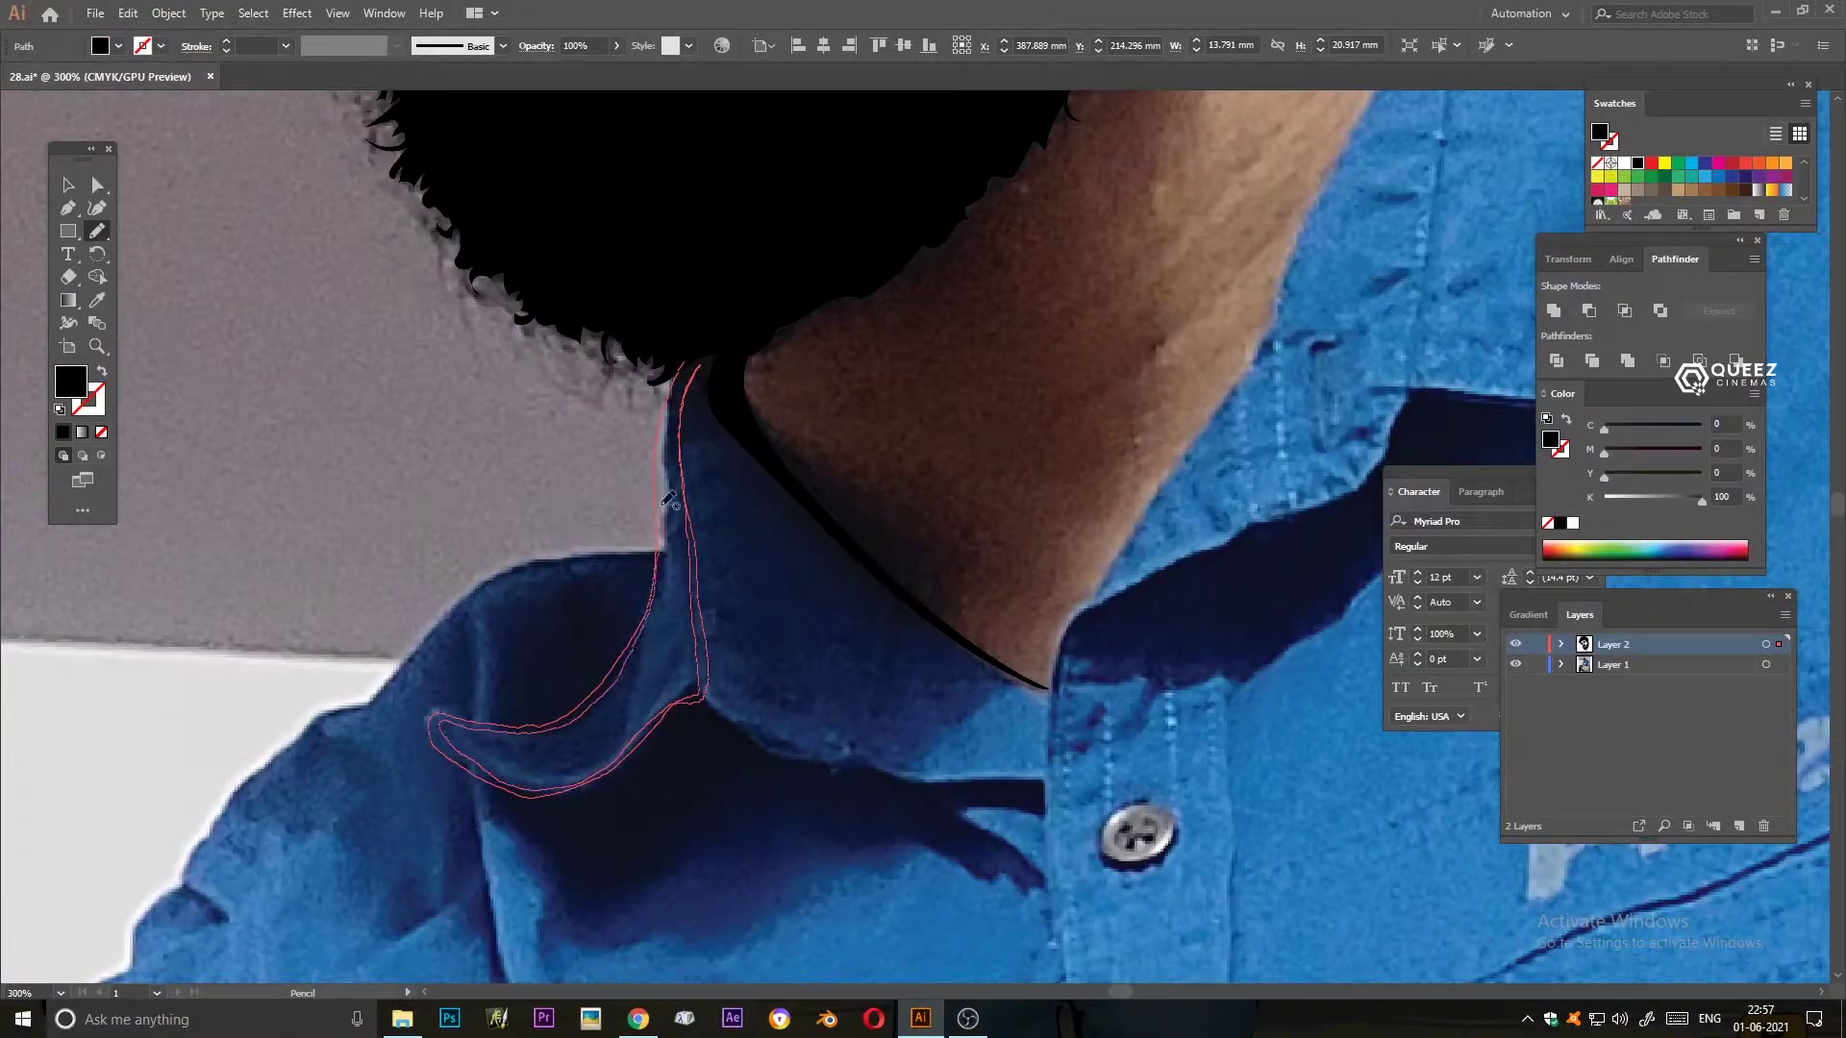
left_click_drag(1053, 692, 846, 562)
left_click_drag(739, 644, 765, 656)
mouse_move(847, 544)
left_mouse_down()
mouse_move(1190, 272)
mouse_move(855, 409)
mouse_move(992, 407)
left_mouse_up()
left_click_drag(512, 661, 490, 806)
left_click(62, 432)
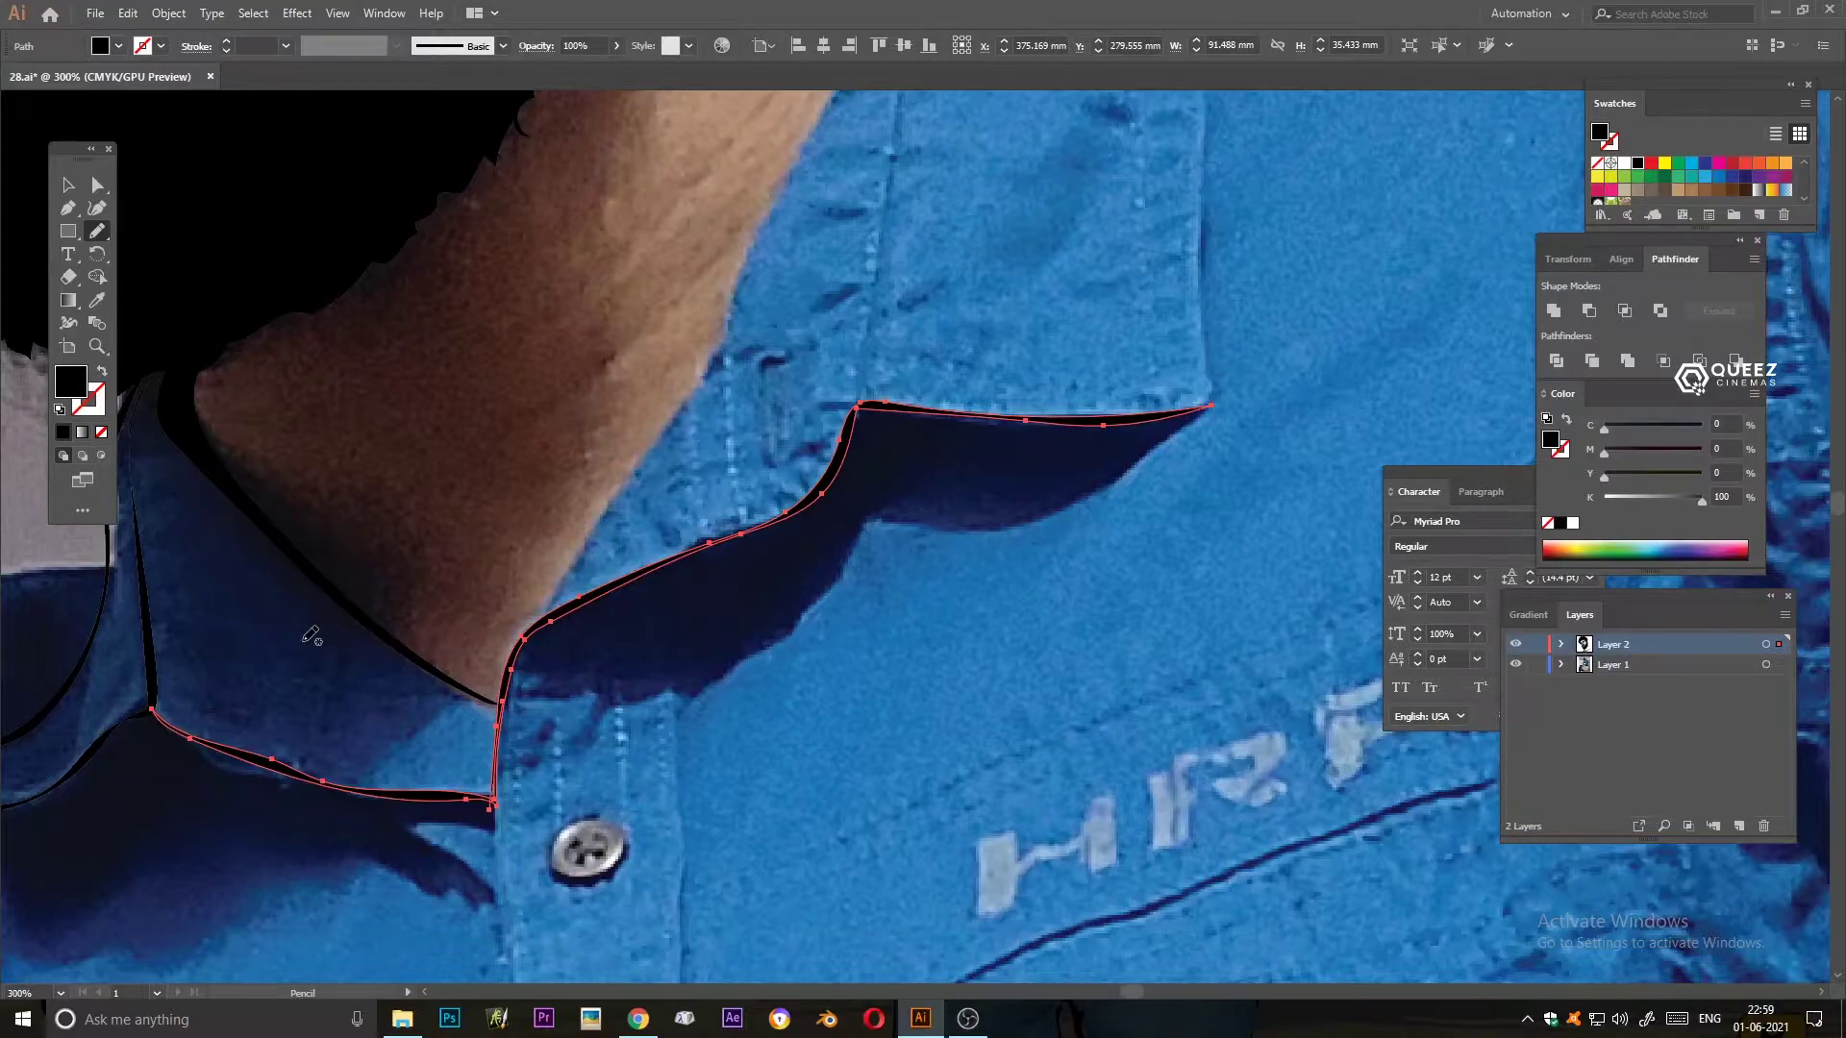
- Add a thin black sliver along the collar edge
scroll(844, 615, "up", 3)
scroll(824, 714, "right", 1)
scroll(828, 488, "up", 4)
scroll(828, 487, "right", 1)
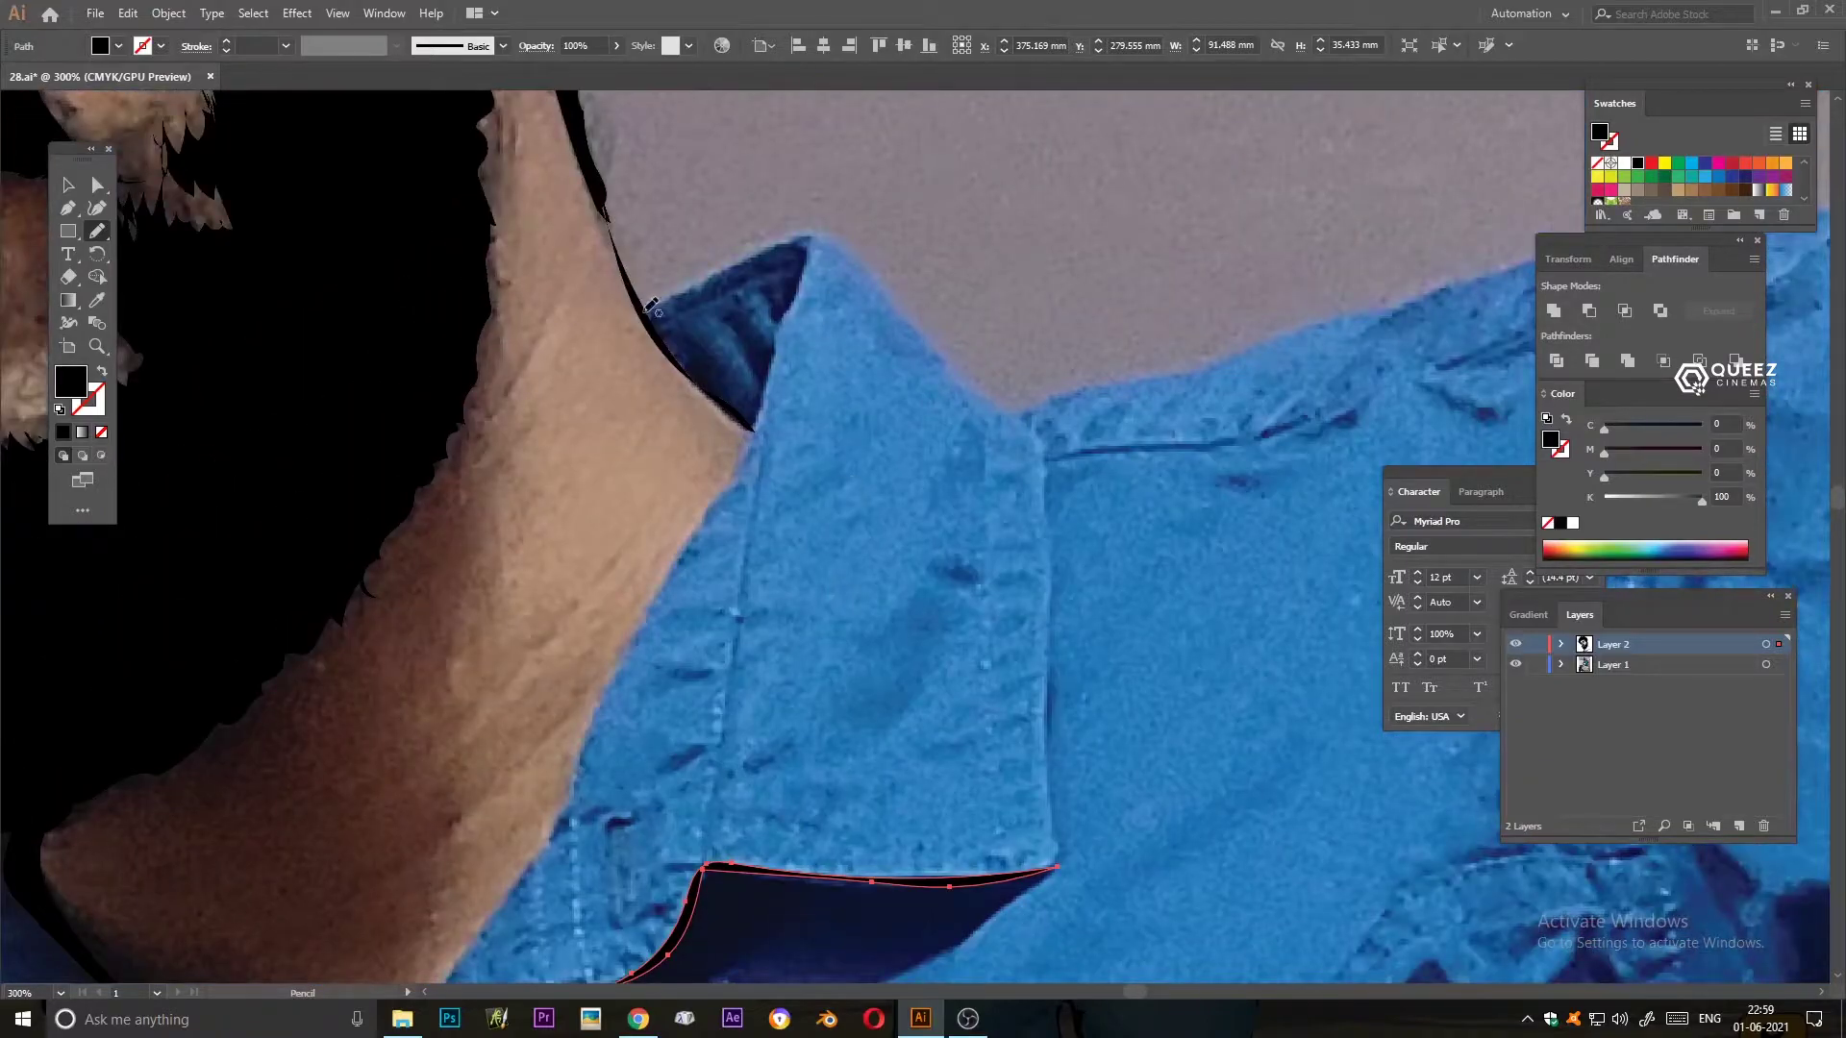
left_click_drag(799, 235, 803, 241)
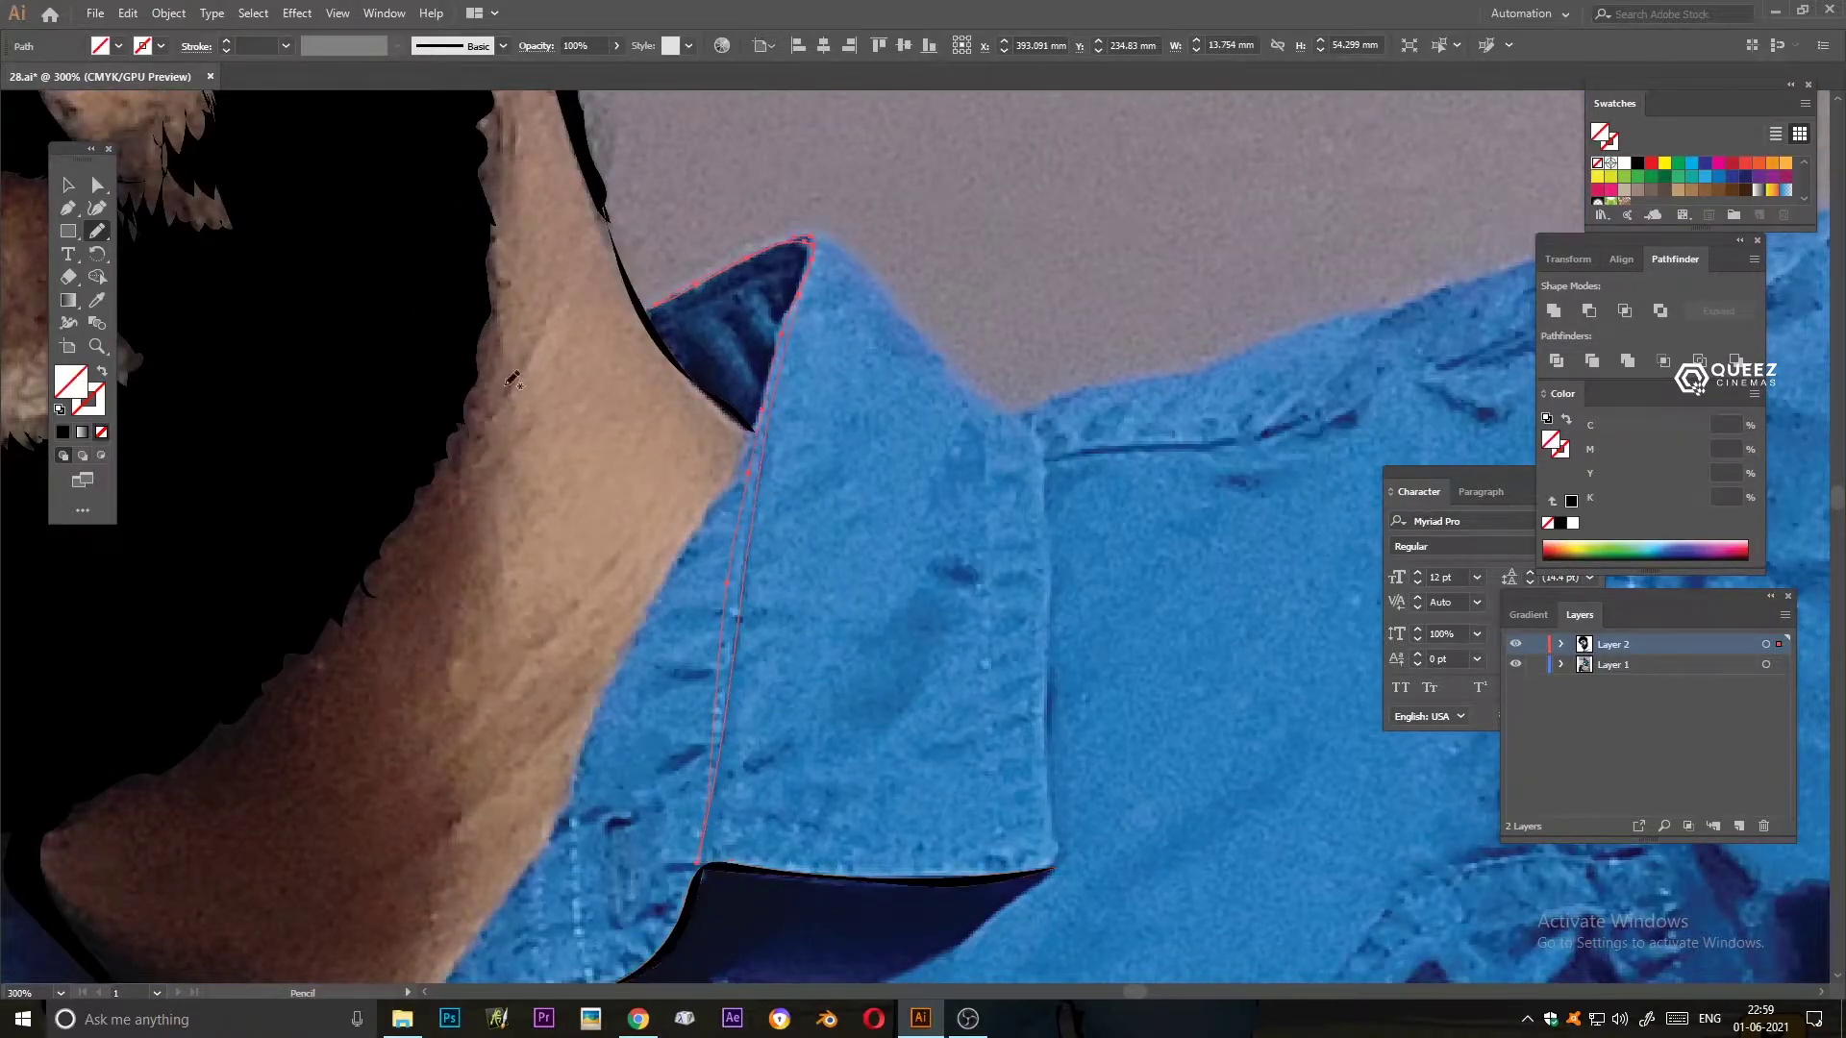
scroll(731, 530, "down", 5)
scroll(731, 530, "left", 2)
- Trace the skin edge beside the collar, then toggle the reference photo's visibility
left_click_drag(732, 520, 581, 750)
scroll(567, 769, "up", 2)
scroll(567, 769, "right", 2)
left_click_drag(524, 591, 534, 796)
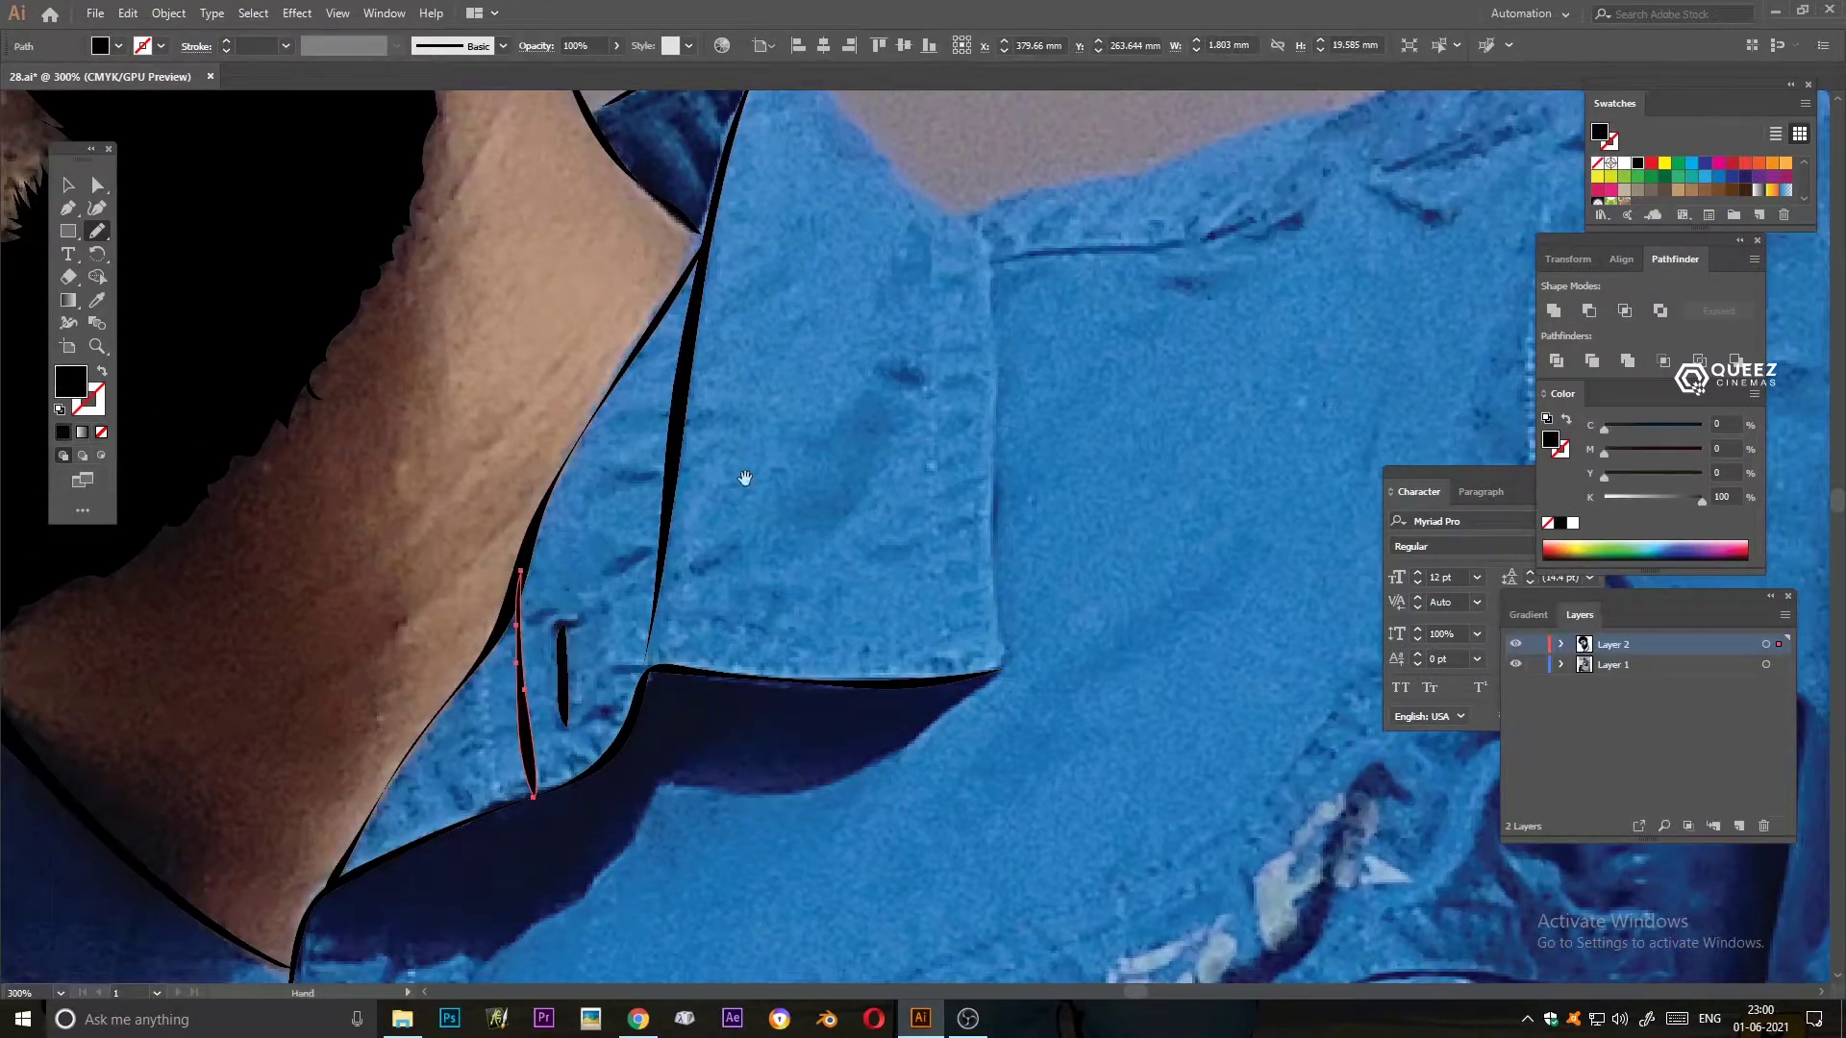
scroll(764, 496, "up", 2)
scroll(765, 495, "right", 1)
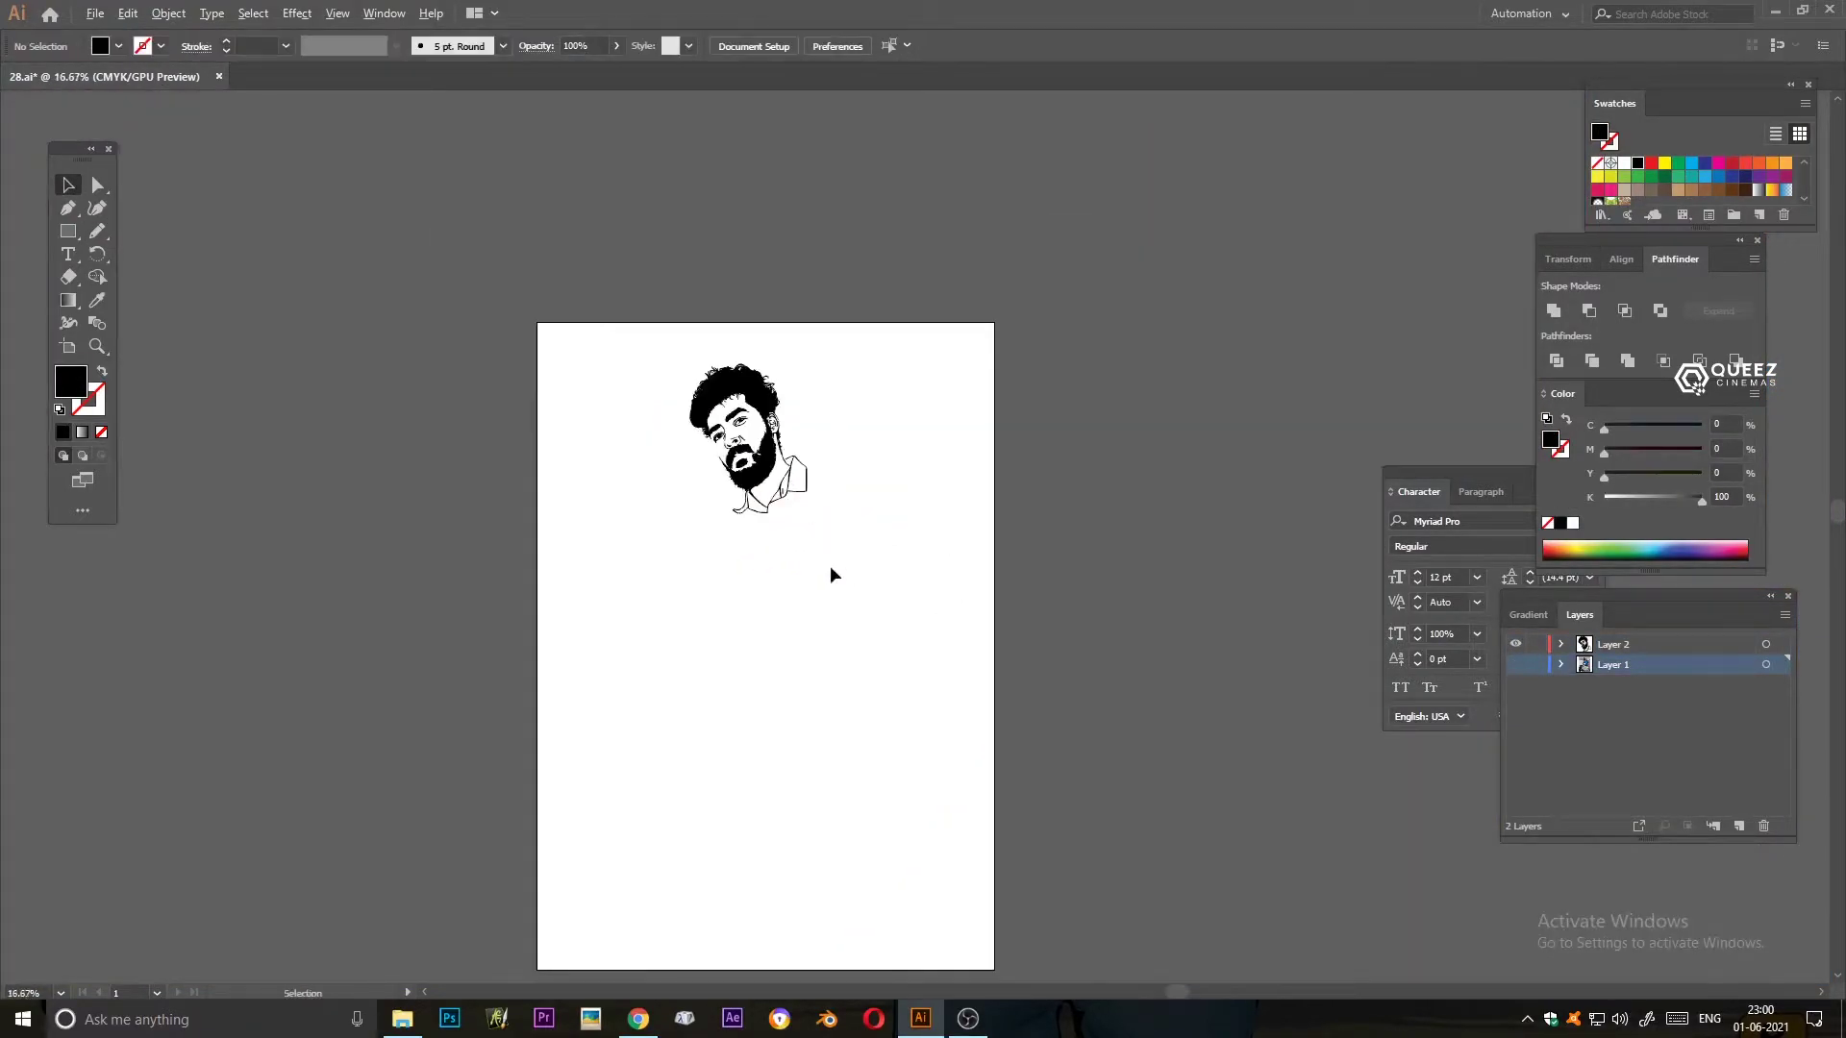
left_click(1516, 665)
- Trace the shirt's left shoulder edge in black and deselect it
scroll(923, 574, "up", 2)
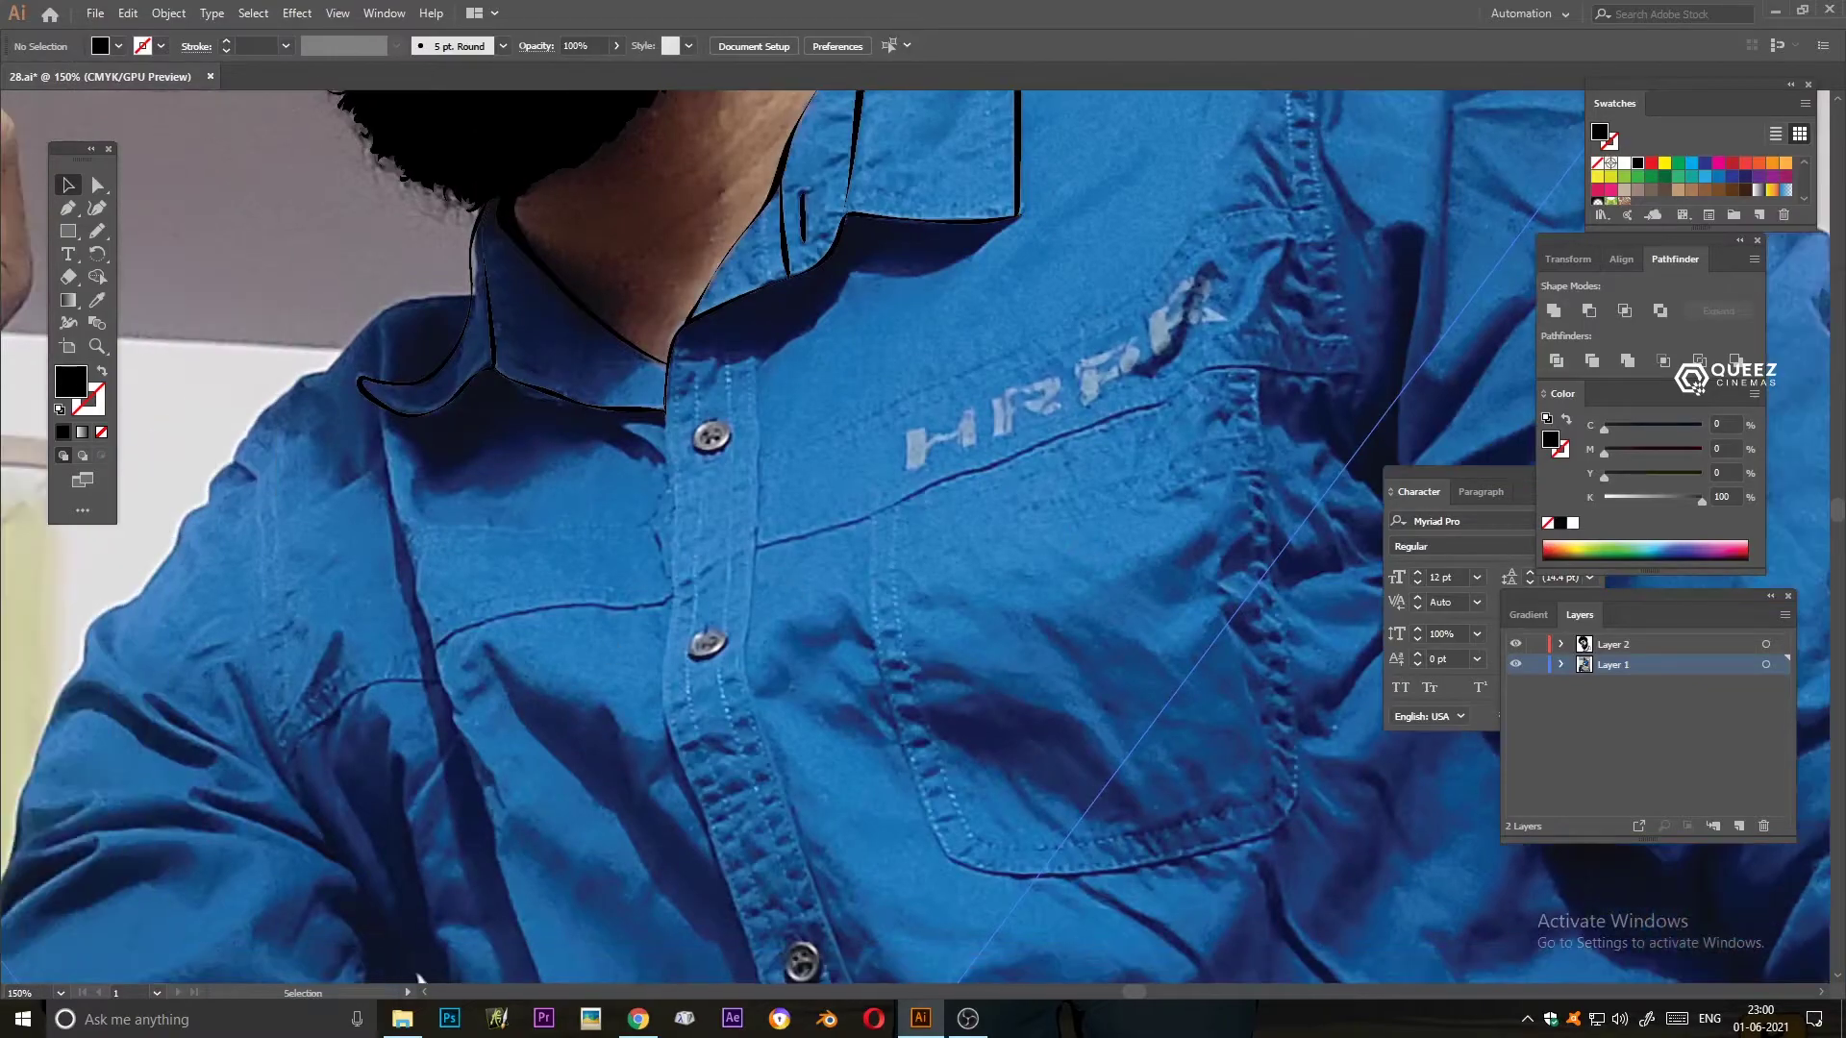
scroll(923, 574, "down", 3)
key("n")
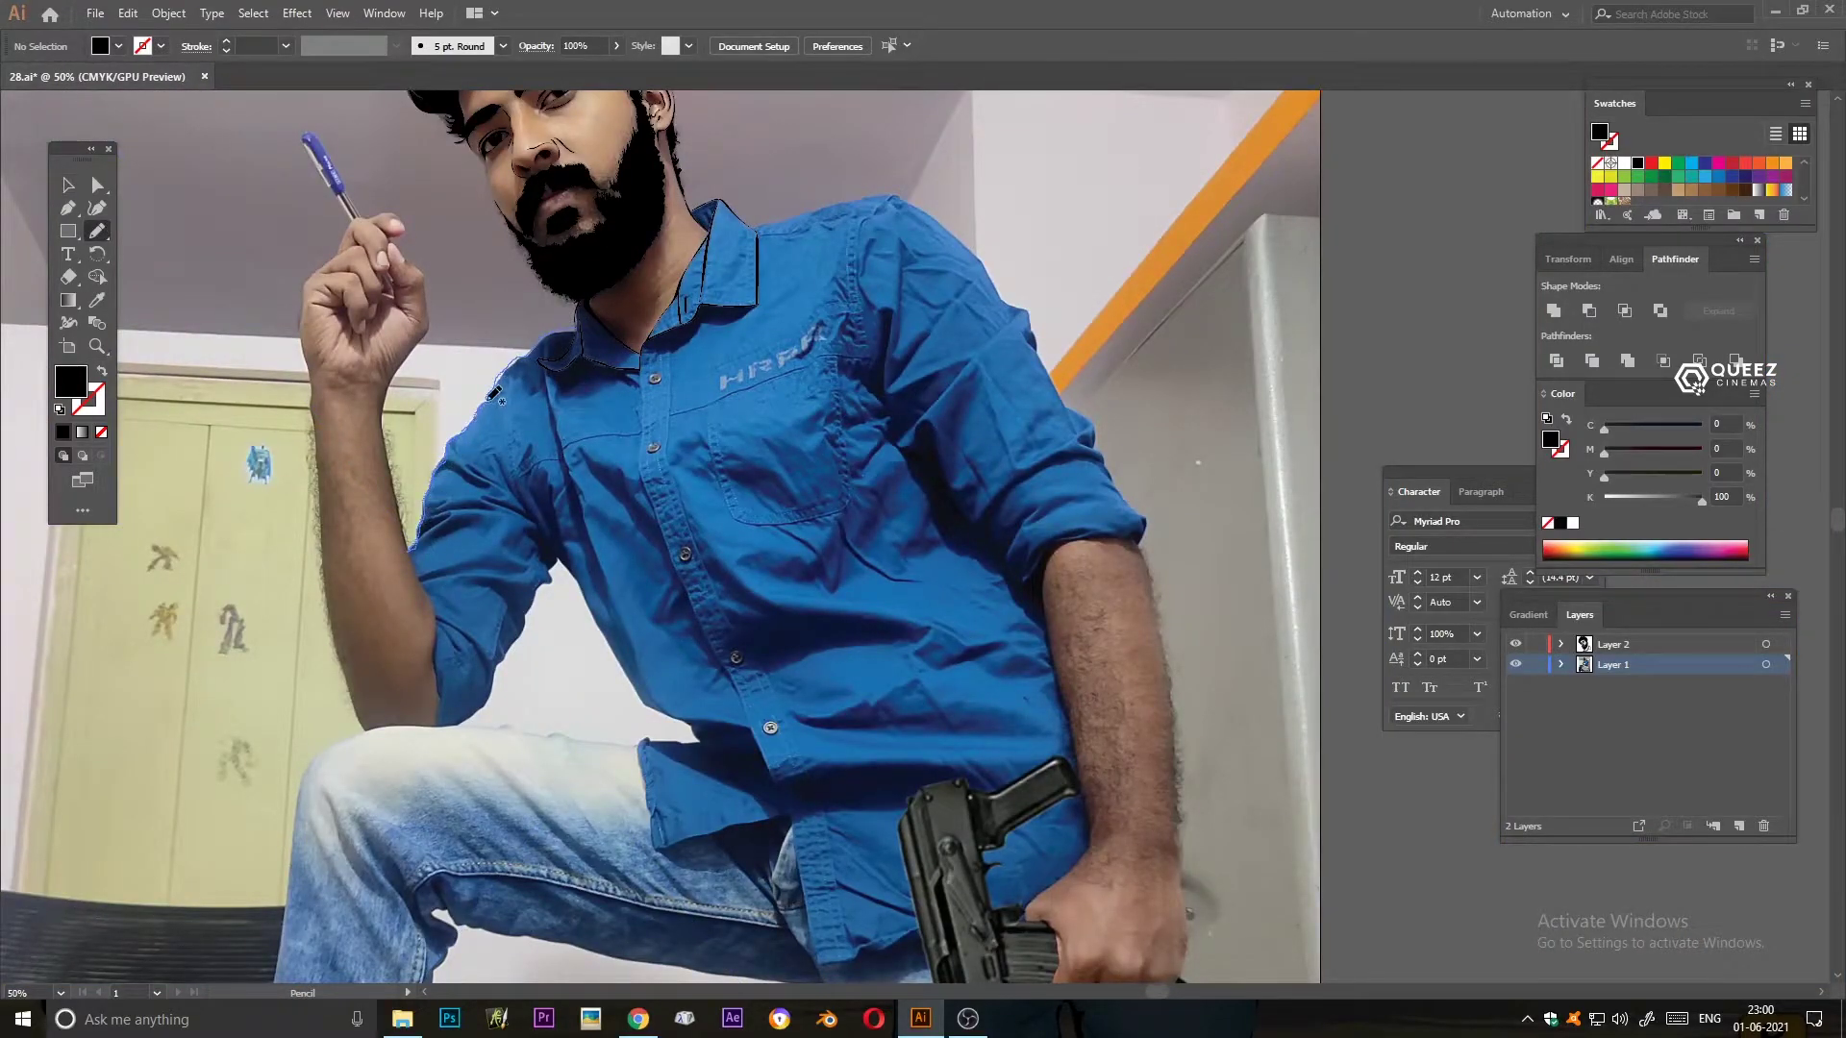
left_click_drag(534, 352, 556, 348)
key("ctrl+shift+a")
key("v")
- Show the photo again and, on Layer 2, trace from the shoulder seam to the sleeve fold
left_click(1516, 664)
left_click(1515, 664)
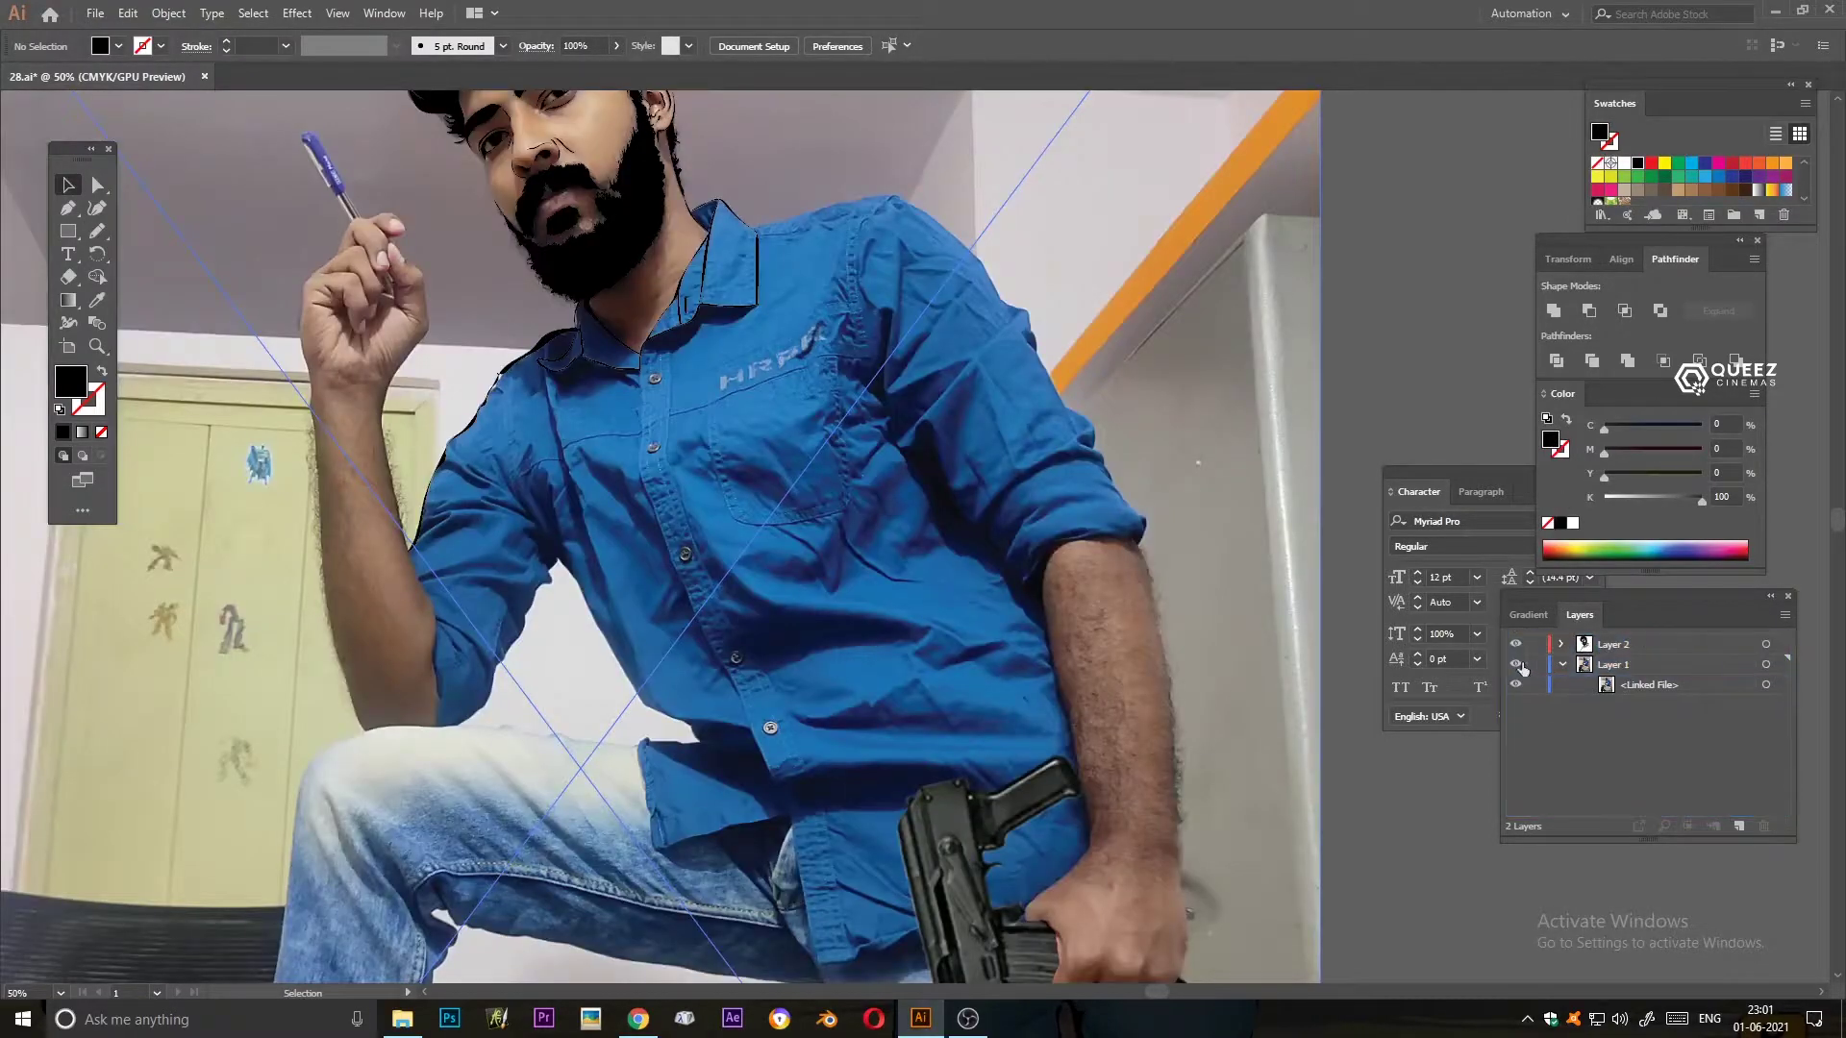
left_click(1515, 665)
left_click(1613, 644)
key("n")
key("ctrl+equal")
key("ctrl+equal")
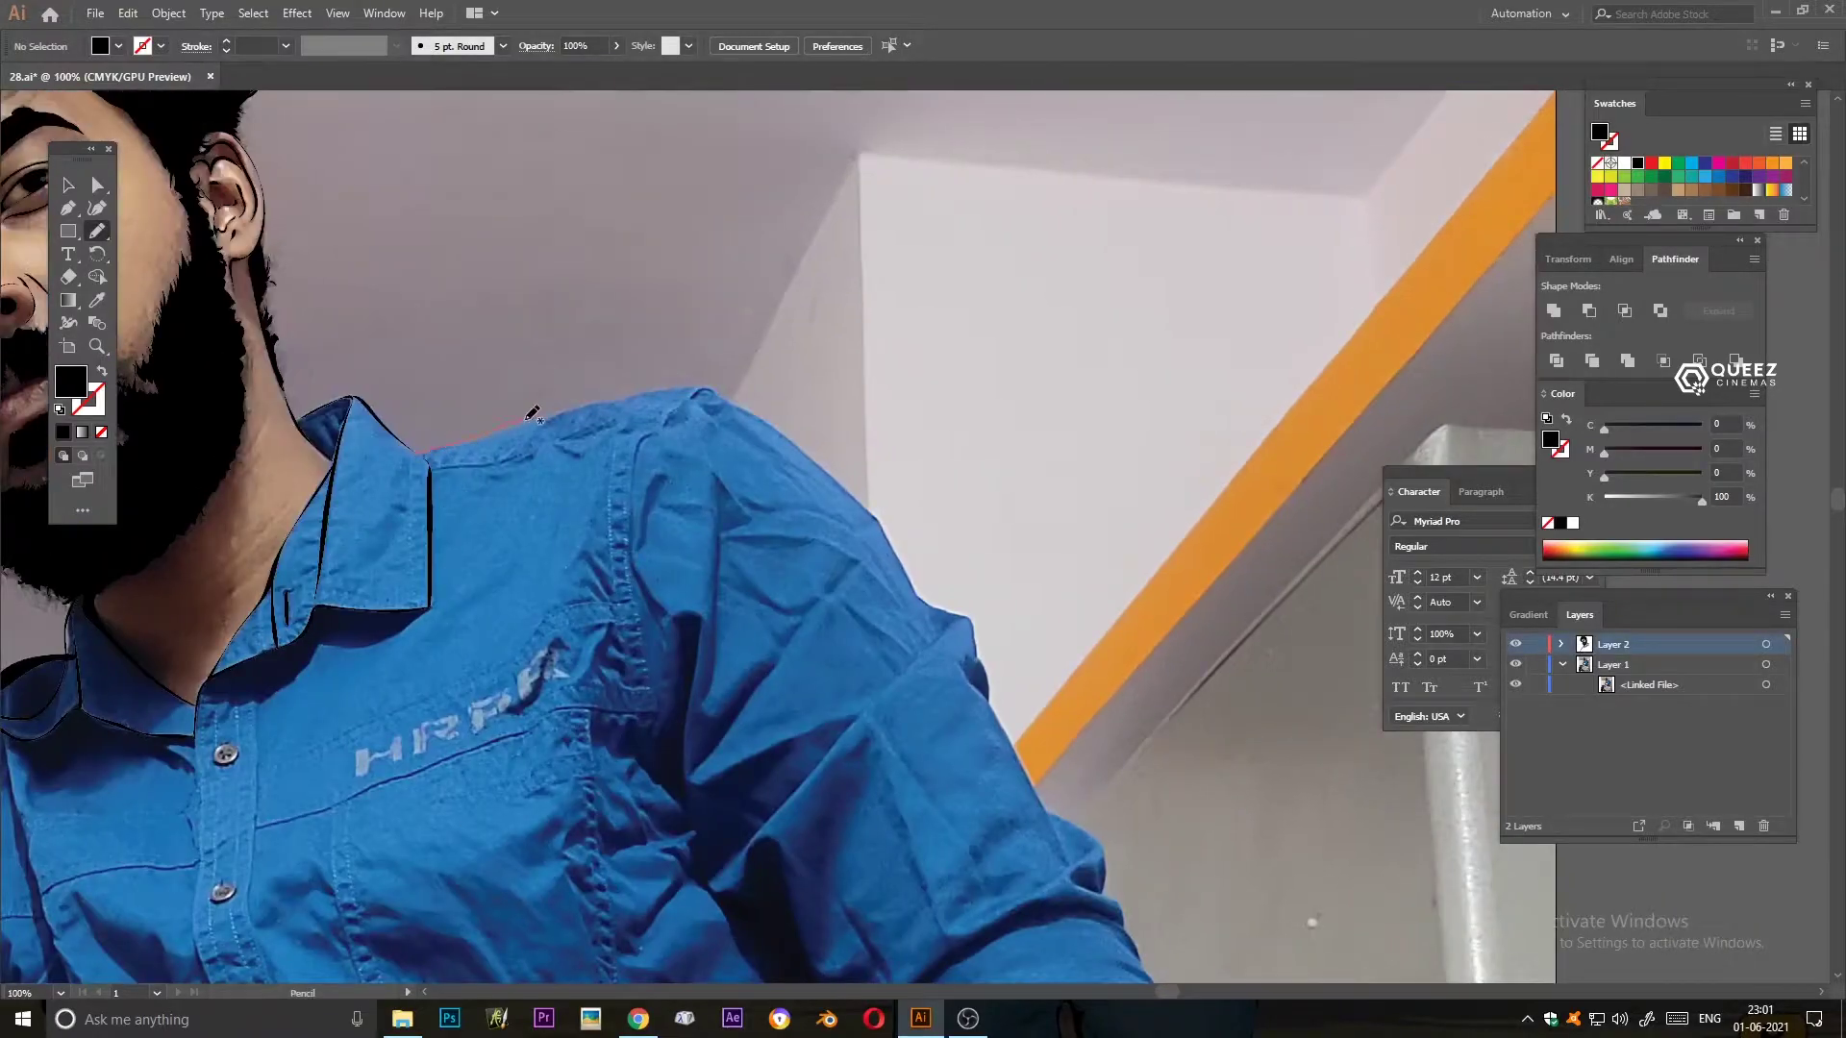
left_click_drag(657, 427, 658, 713)
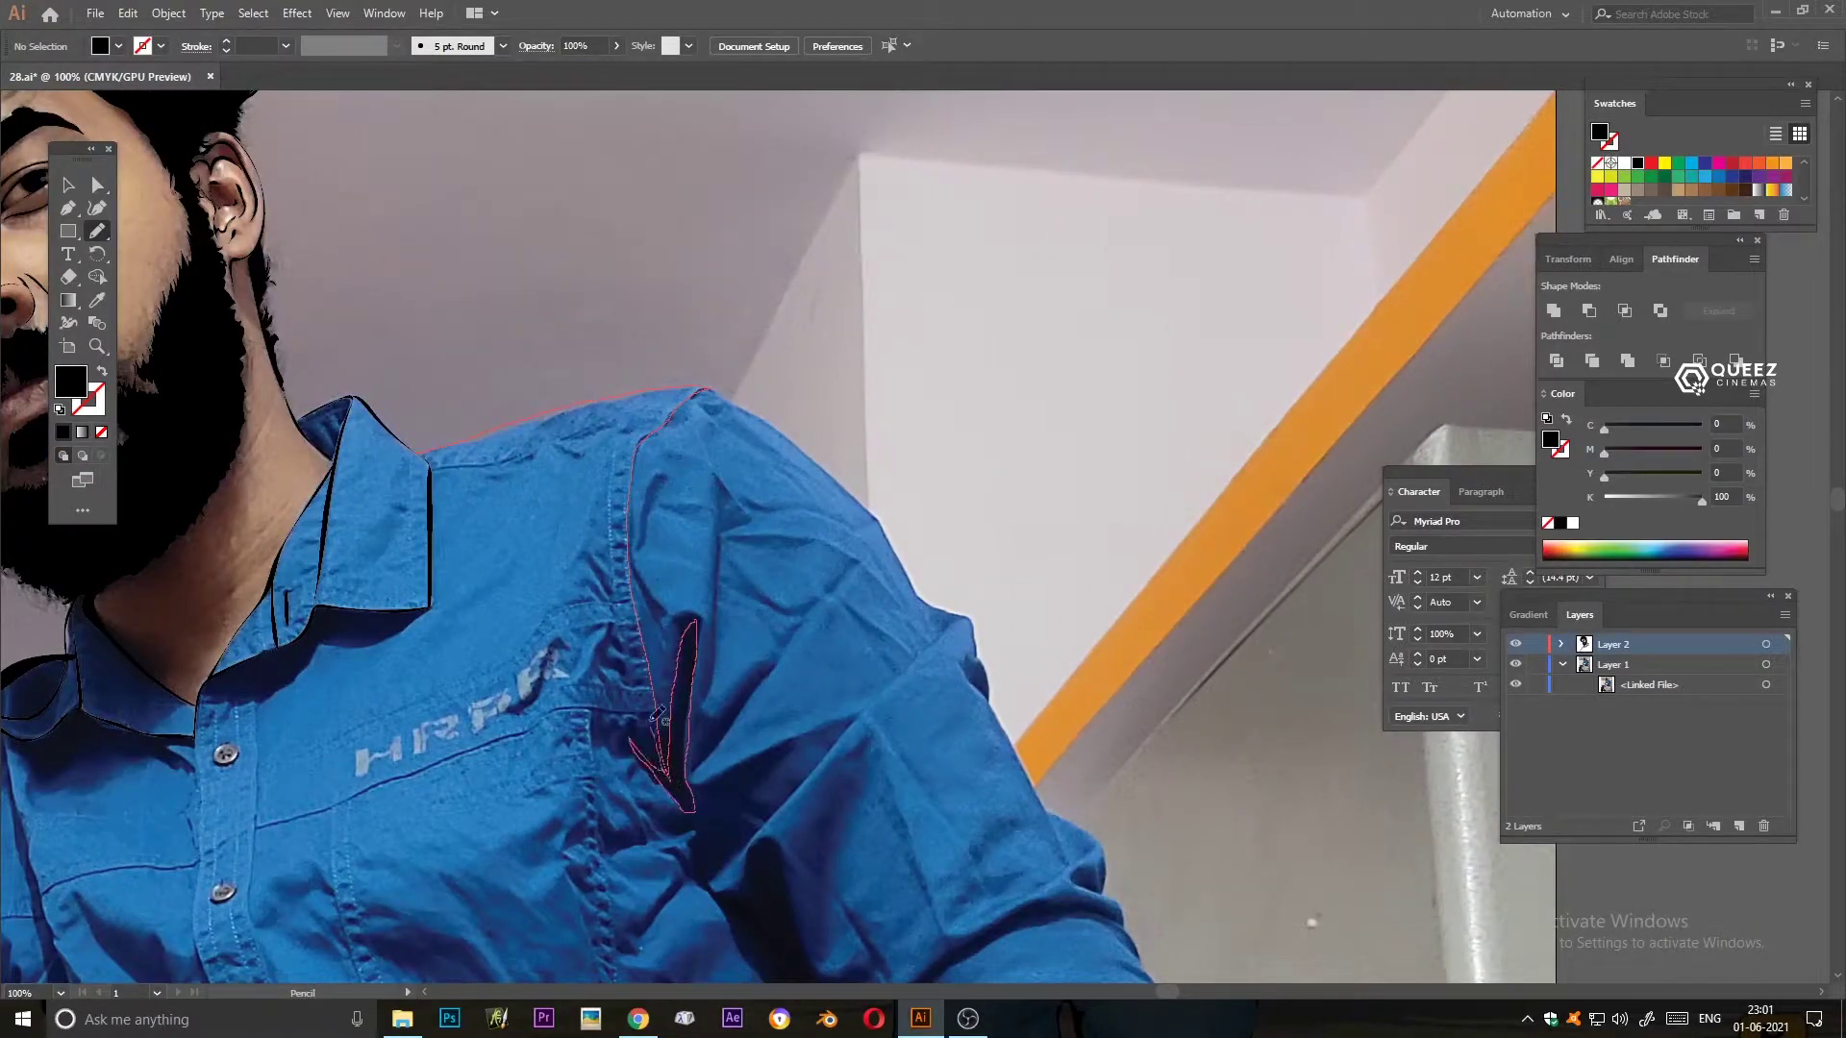
- Finish the shoulder outline in black, then trace the arm edge and a small cuff shape
left_click_drag(704, 382, 707, 386)
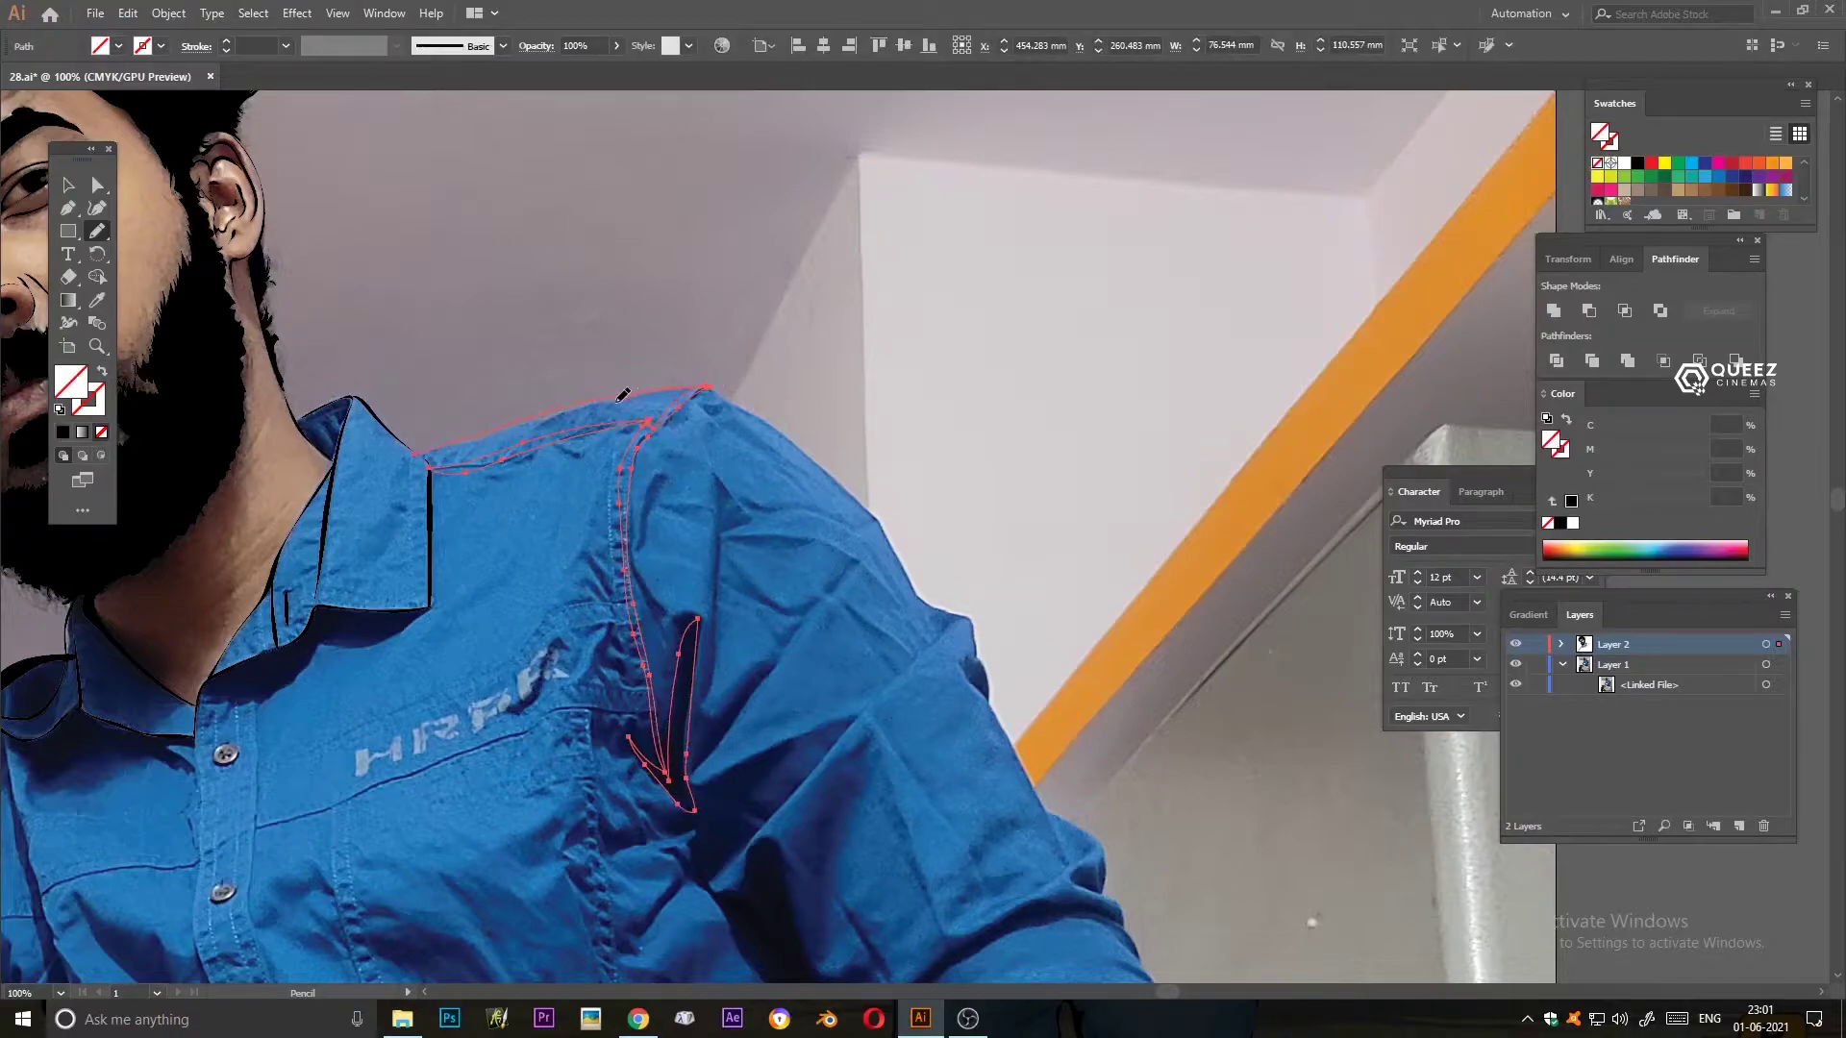
key("shift+x")
scroll(835, 577, "down", 5)
left_click_drag(837, 719, 829, 868)
left_click_drag(1021, 709, 1015, 717)
mouse_move(839, 721)
left_mouse_down()
mouse_move(916, 699)
mouse_move(838, 722)
mouse_move(627, 552)
left_mouse_up()
scroll(839, 721, "down", 2)
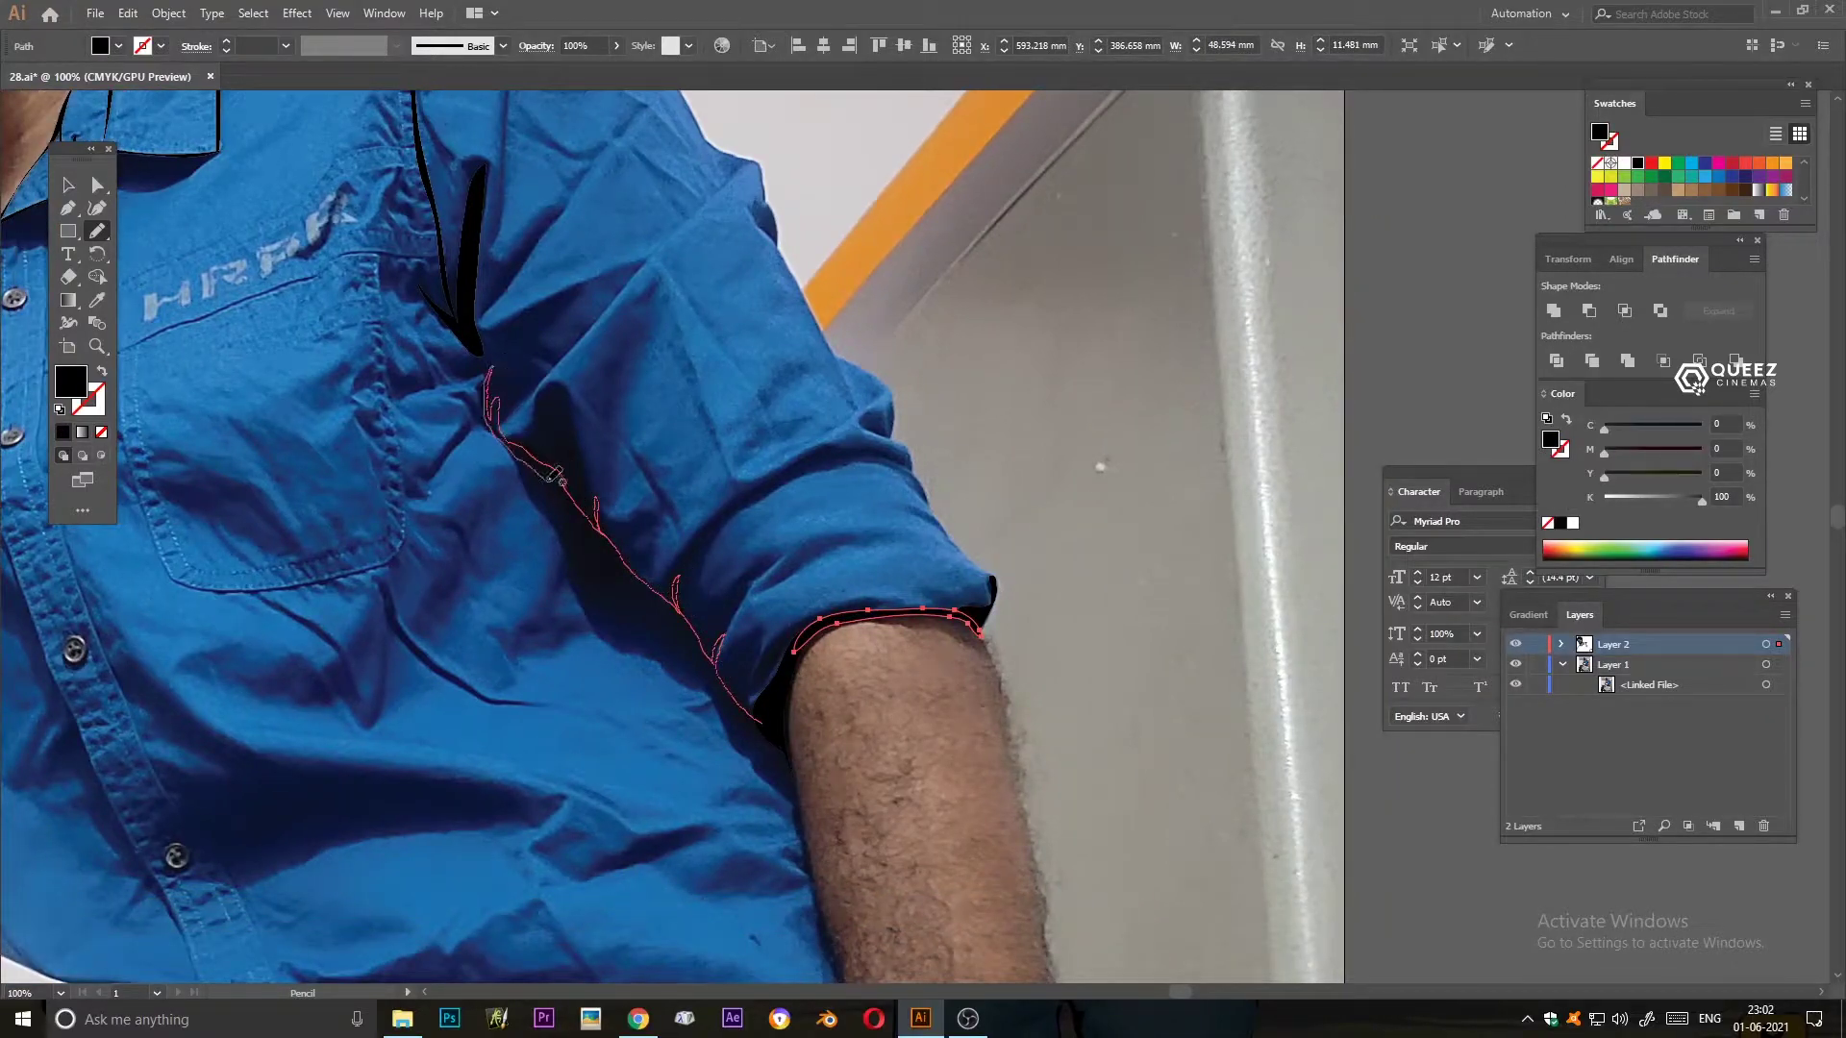
- Outline the elbow-to-shirt-fold crease and close it into a black sleeve shape
left_click_drag(626, 552, 776, 742)
scroll(777, 742, "up", 3)
mouse_move(497, 625)
left_mouse_down()
mouse_move(577, 571)
mouse_move(496, 650)
left_mouse_up()
left_click_drag(998, 796, 873, 774)
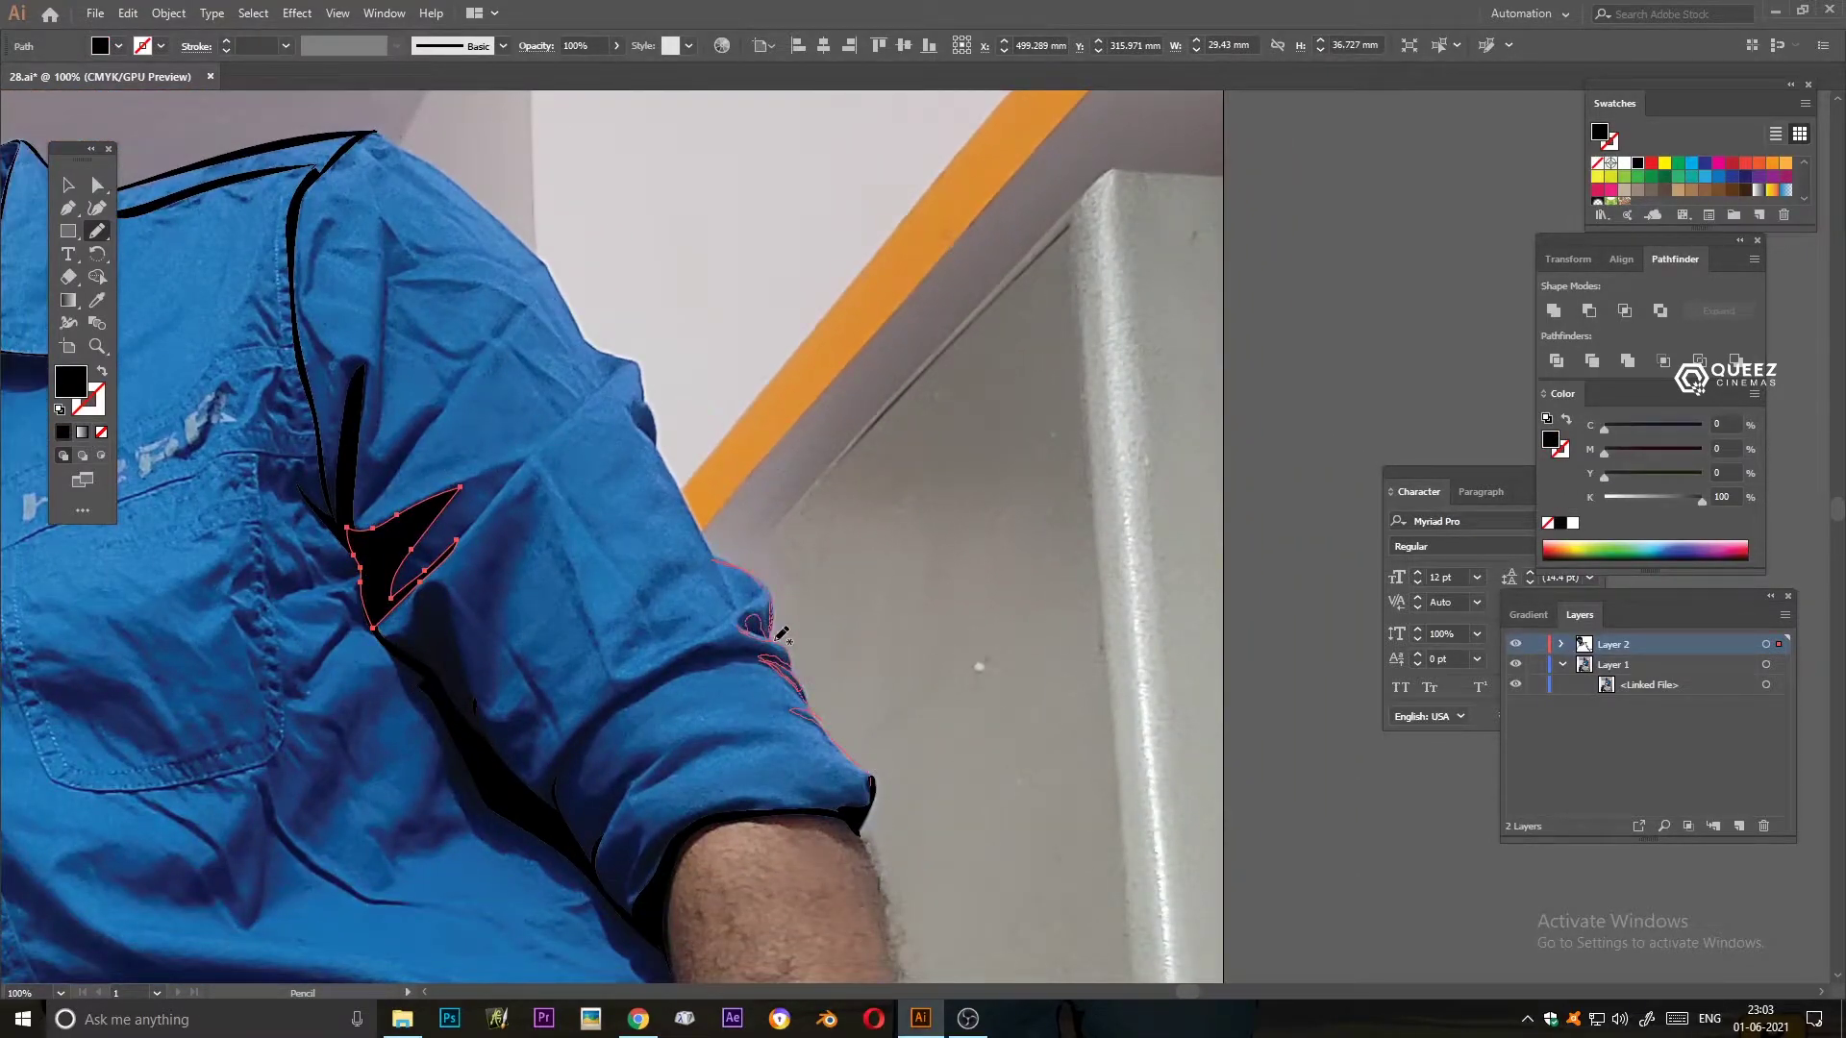
left_click_drag(848, 743, 846, 746)
scroll(673, 577, "up", 5)
- Trace the top of the shoulder shape and add a dark-filled sleeve stroke
left_click_drag(332, 382, 562, 591)
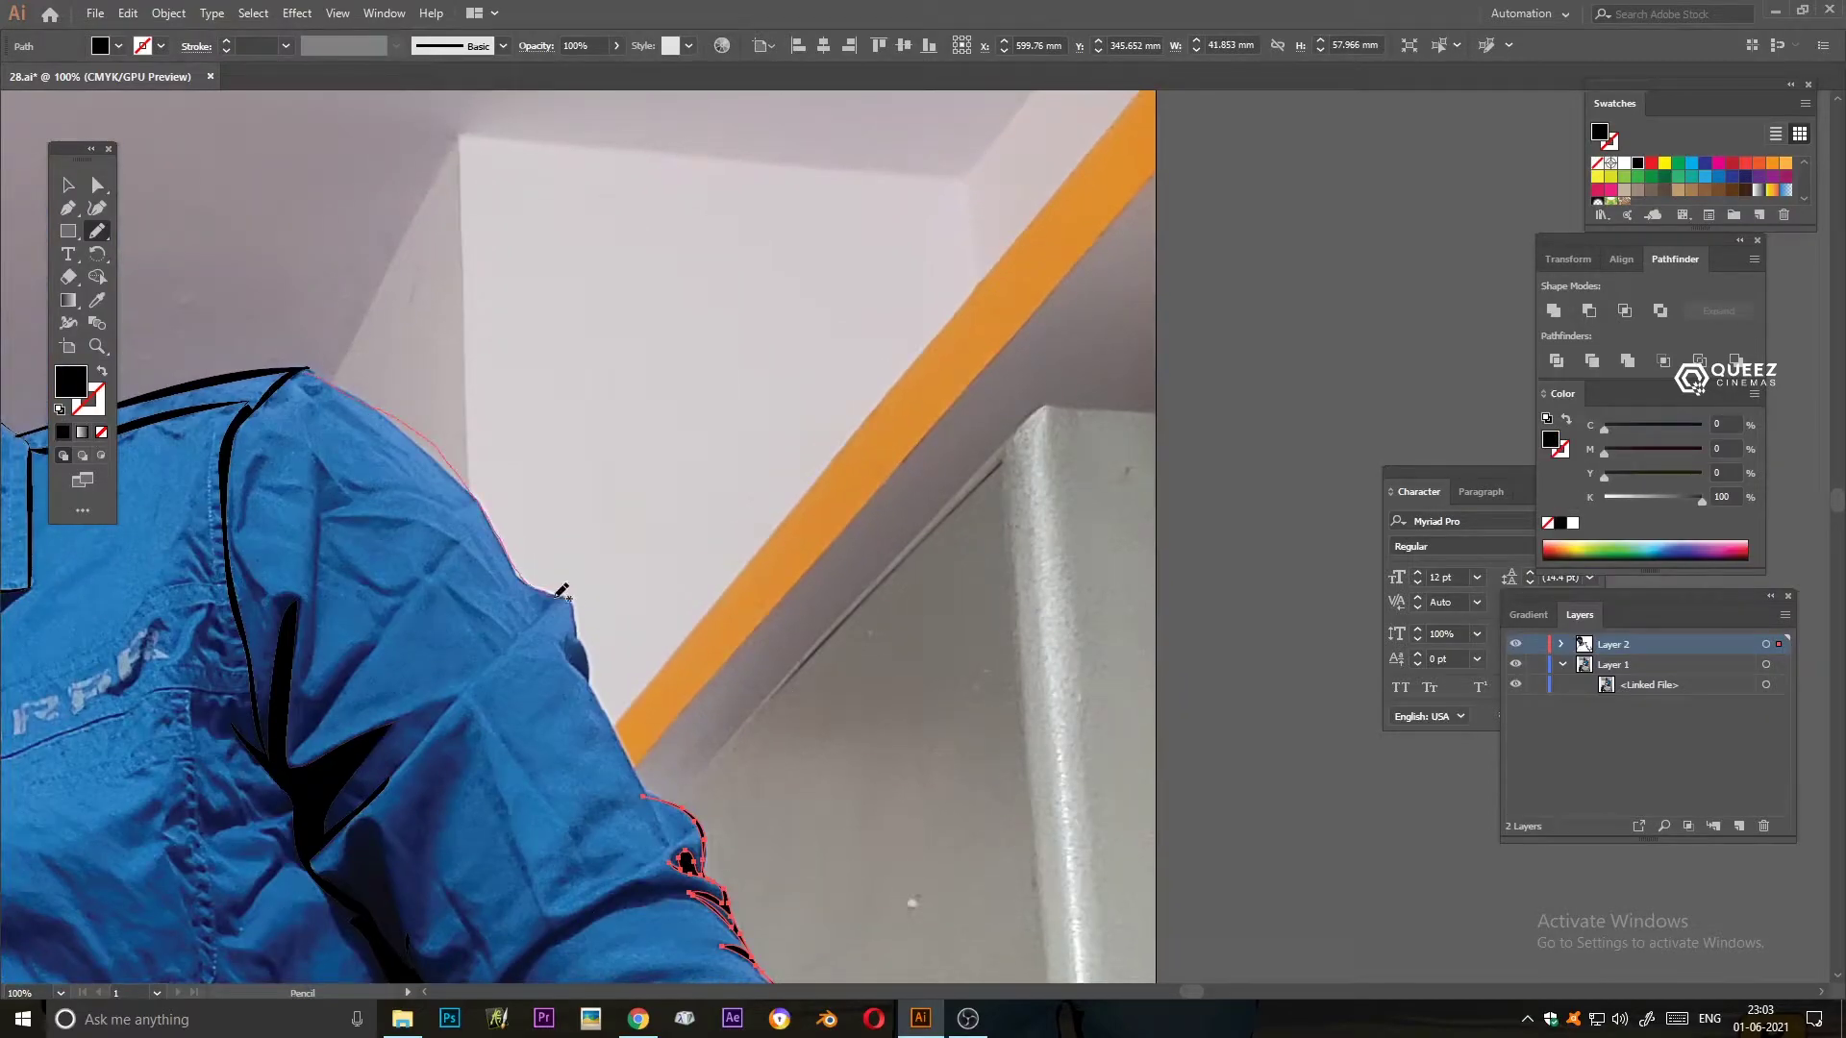
scroll(650, 382, "down", 5)
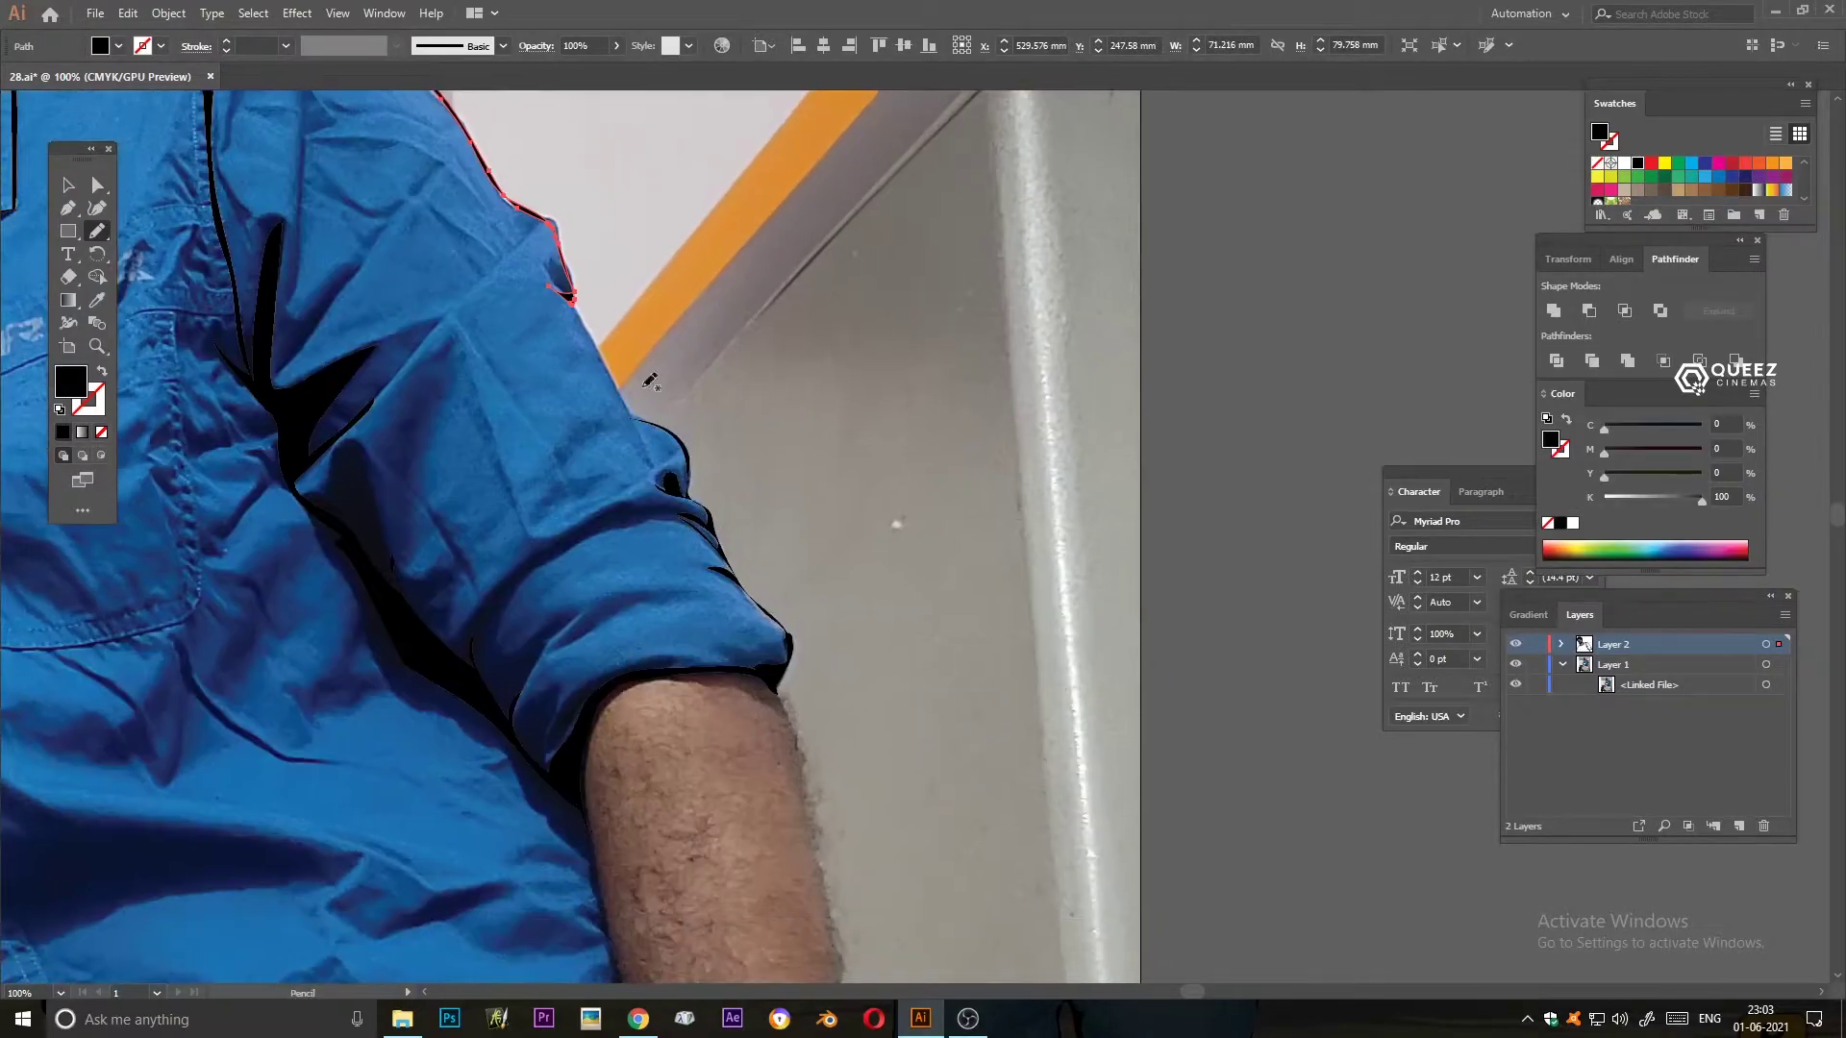
mouse_move(574, 295)
left_mouse_down()
mouse_move(641, 408)
mouse_move(781, 423)
left_mouse_up()
left_click_drag(815, 535, 621, 625)
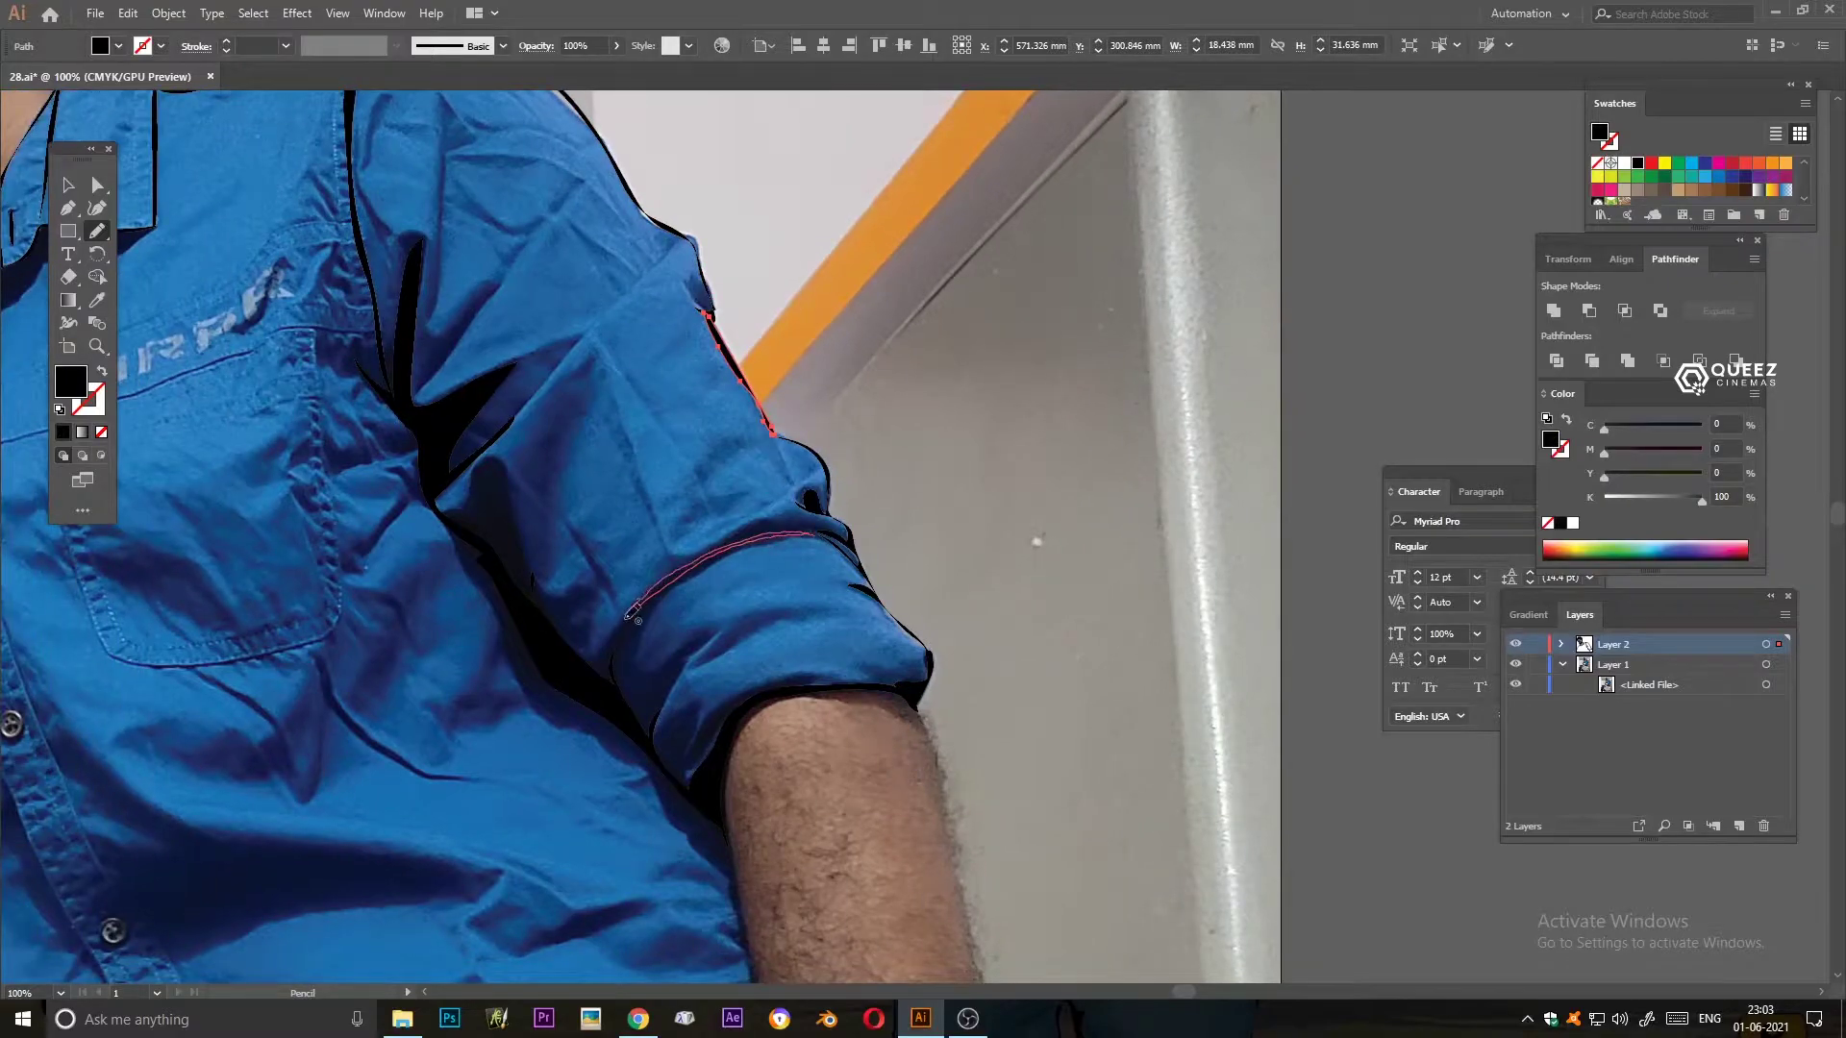
key("period")
key("comma")
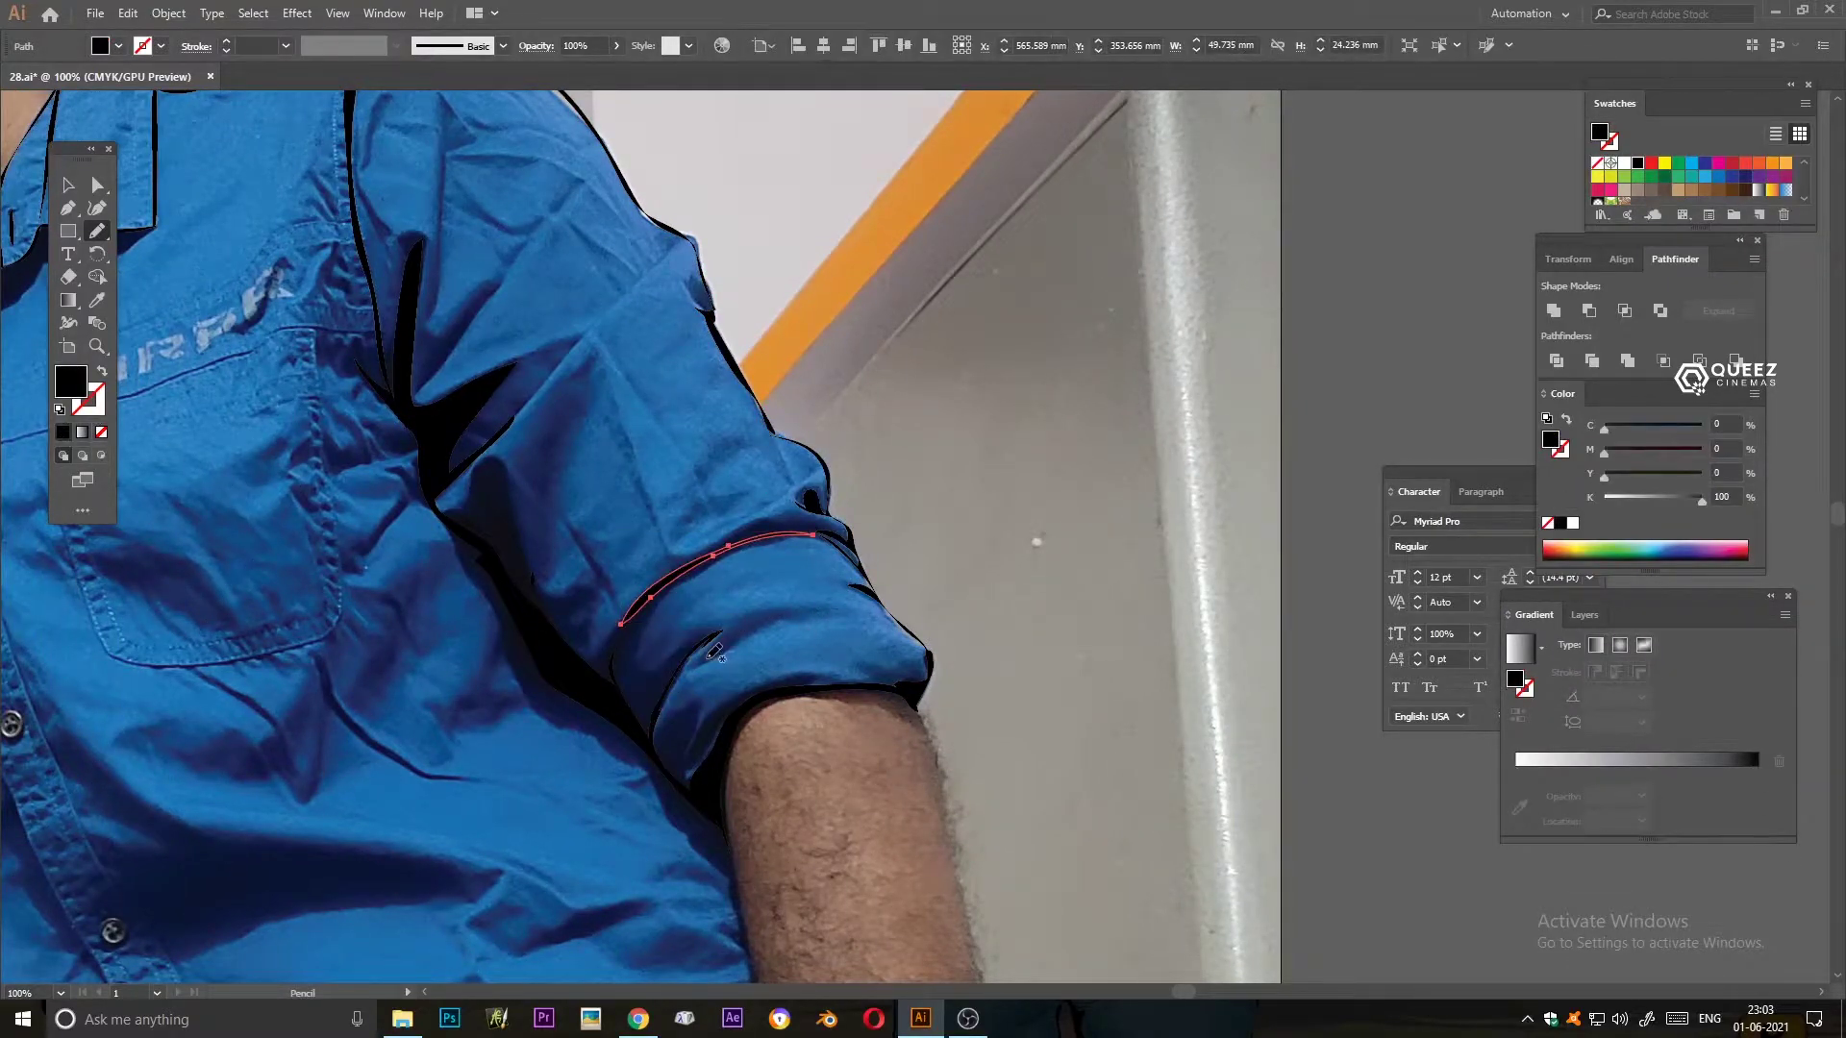
key("slash")
- Add short dark-filled strokes on the sleeve and along the cuff edge
mouse_move(716, 657)
left_mouse_down()
mouse_move(777, 621)
mouse_move(679, 784)
left_mouse_up()
key("comma")
key("slash")
key("comma")
key("slash")
key("comma")
scroll(807, 538, "up", 1)
- Draw black sleeve creases, a filled loop at the shirt crease, and a thin crease shape
left_click_drag(698, 606, 813, 524)
key("slash")
key("comma")
left_click_drag(496, 524, 550, 683)
scroll(550, 683, "up", 1)
left_click_drag(697, 442, 566, 580)
left_click_drag(433, 591, 434, 586)
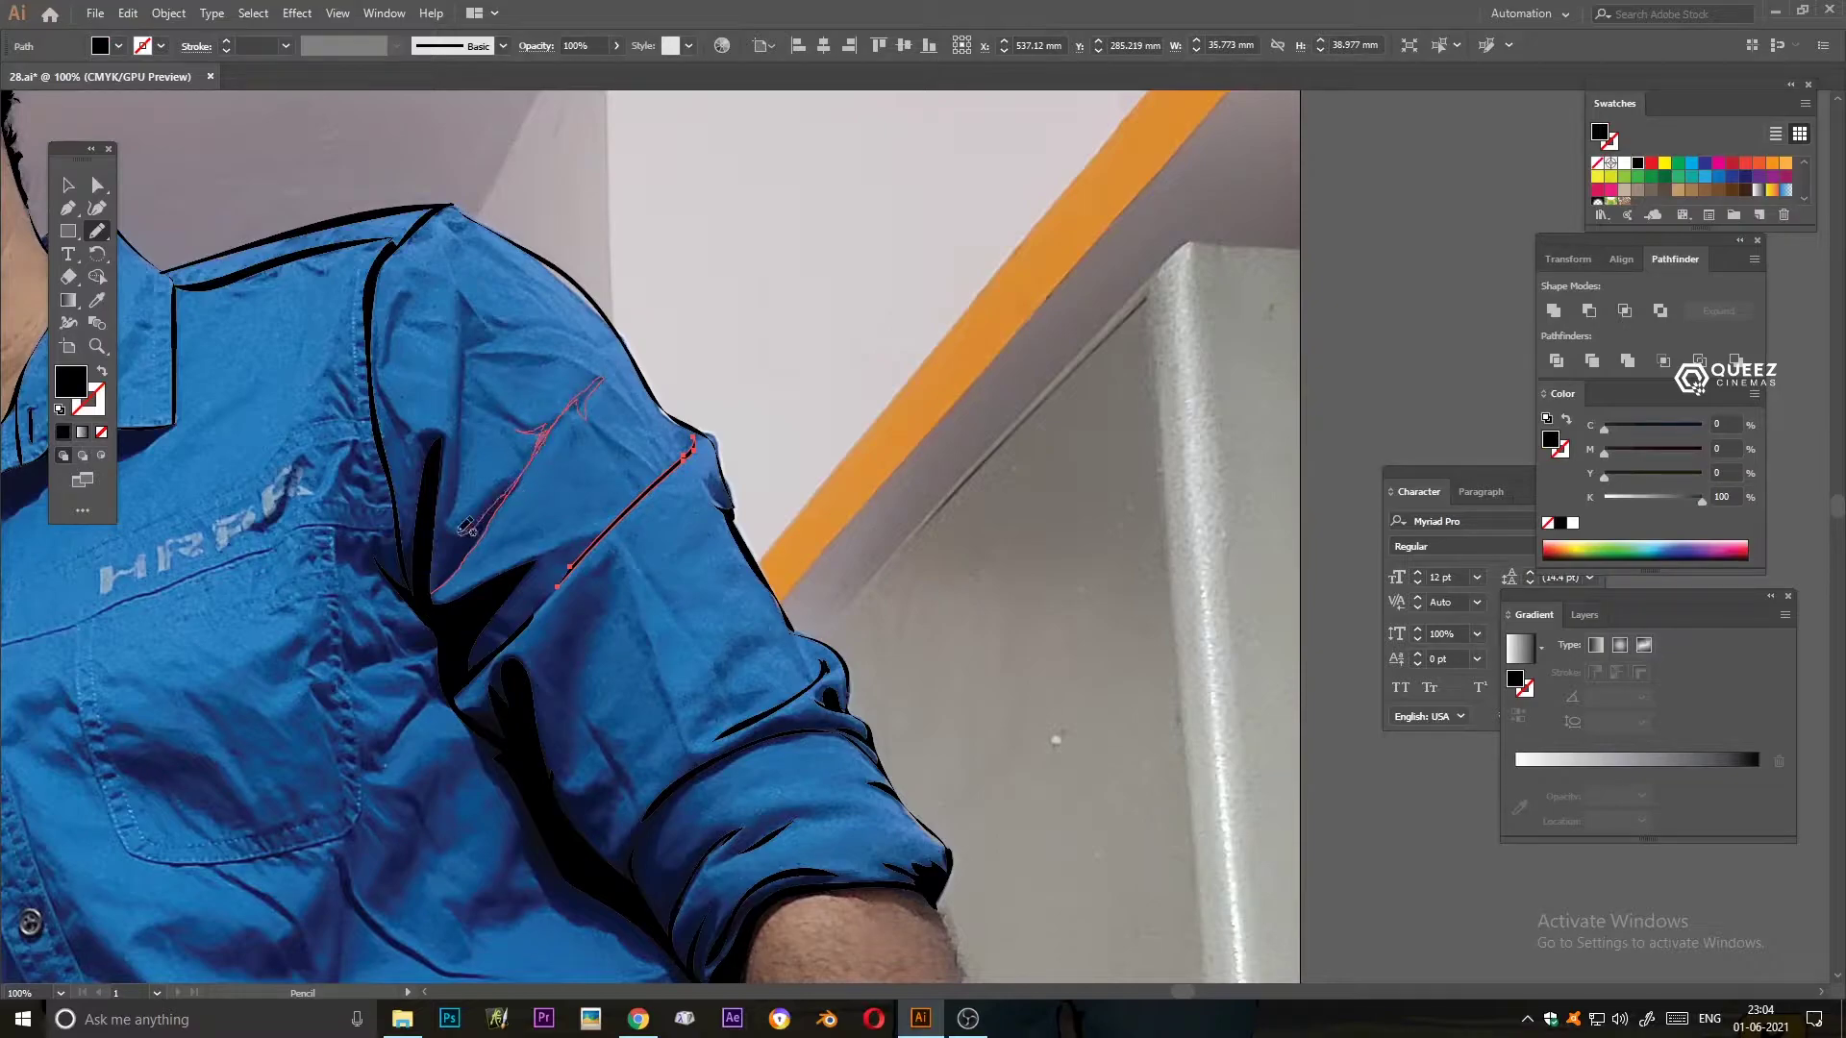
mouse_move(472, 330)
left_mouse_down()
mouse_move(476, 371)
mouse_move(411, 292)
left_mouse_up()
key("comma")
key("slash")
- Zoom out and briefly hide the reference photo layer to review the line art
key("ctrl+minus")
key("ctrl+minus")
key("ctrl+minus")
left_click(1580, 614)
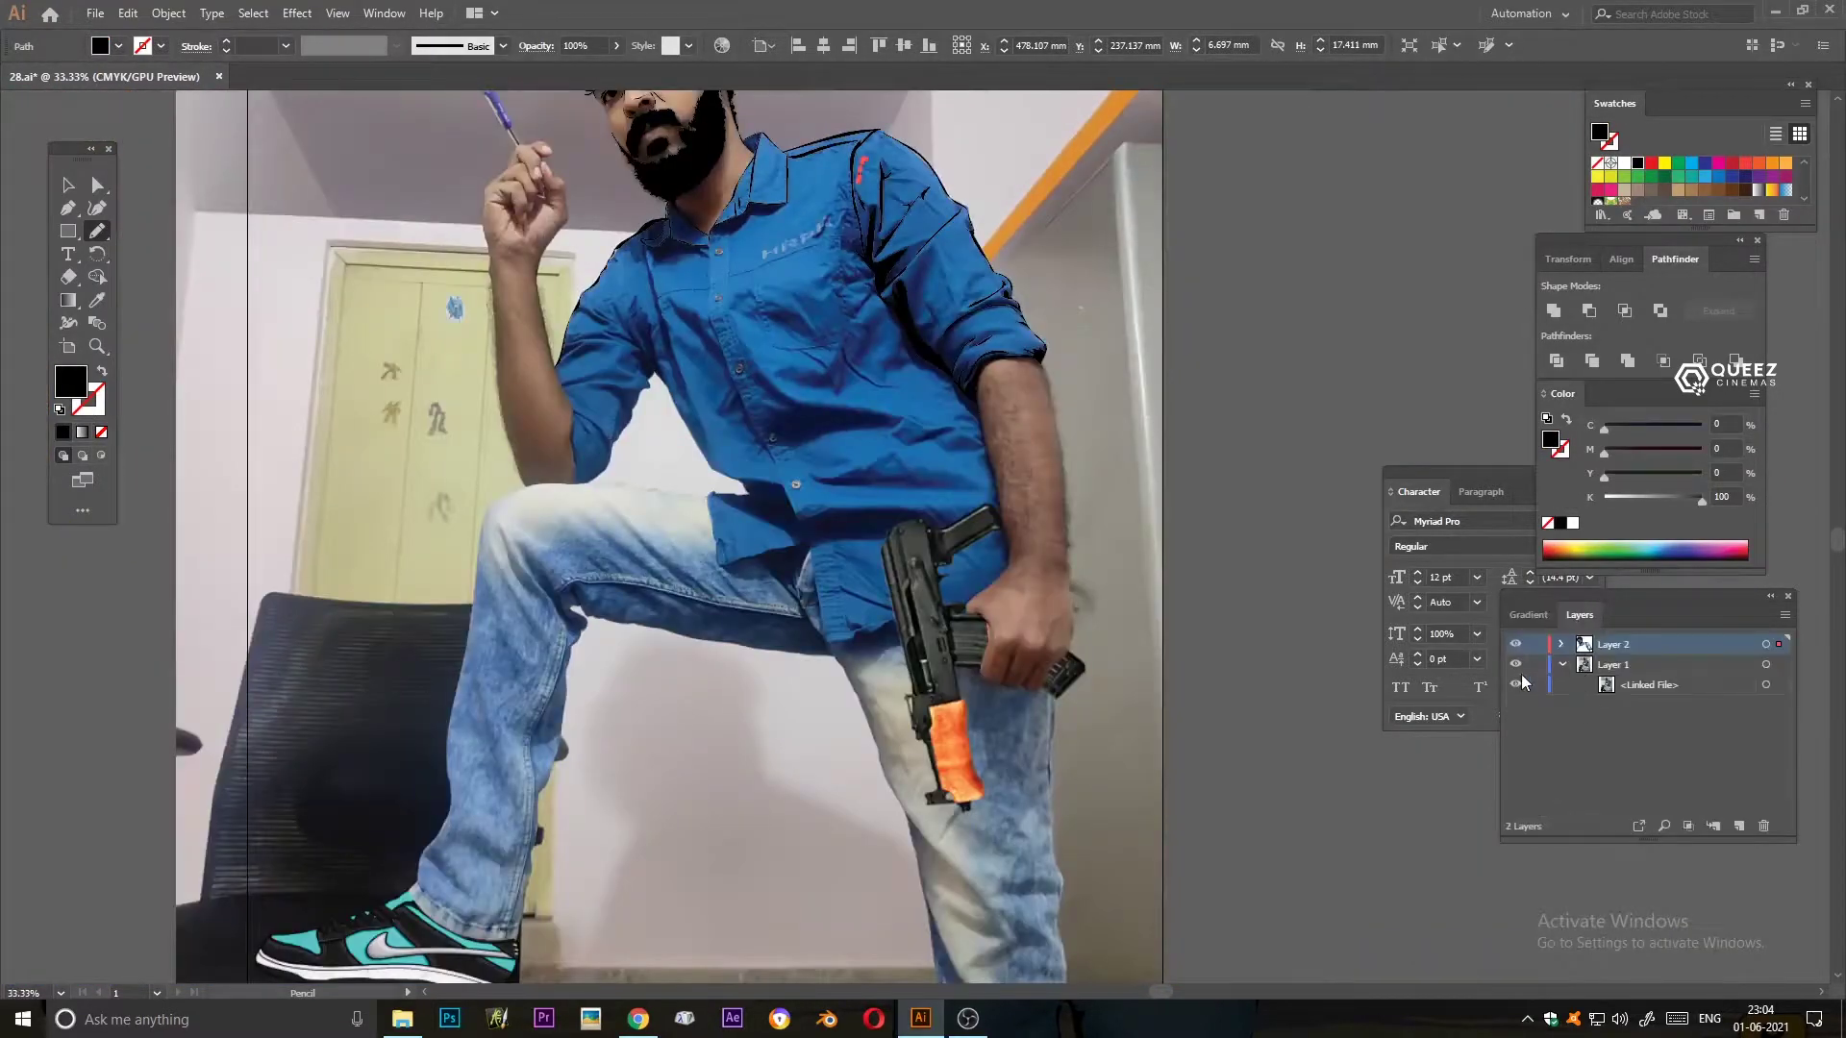
left_click(1515, 665)
key("ctrl+minus")
left_click(1515, 665)
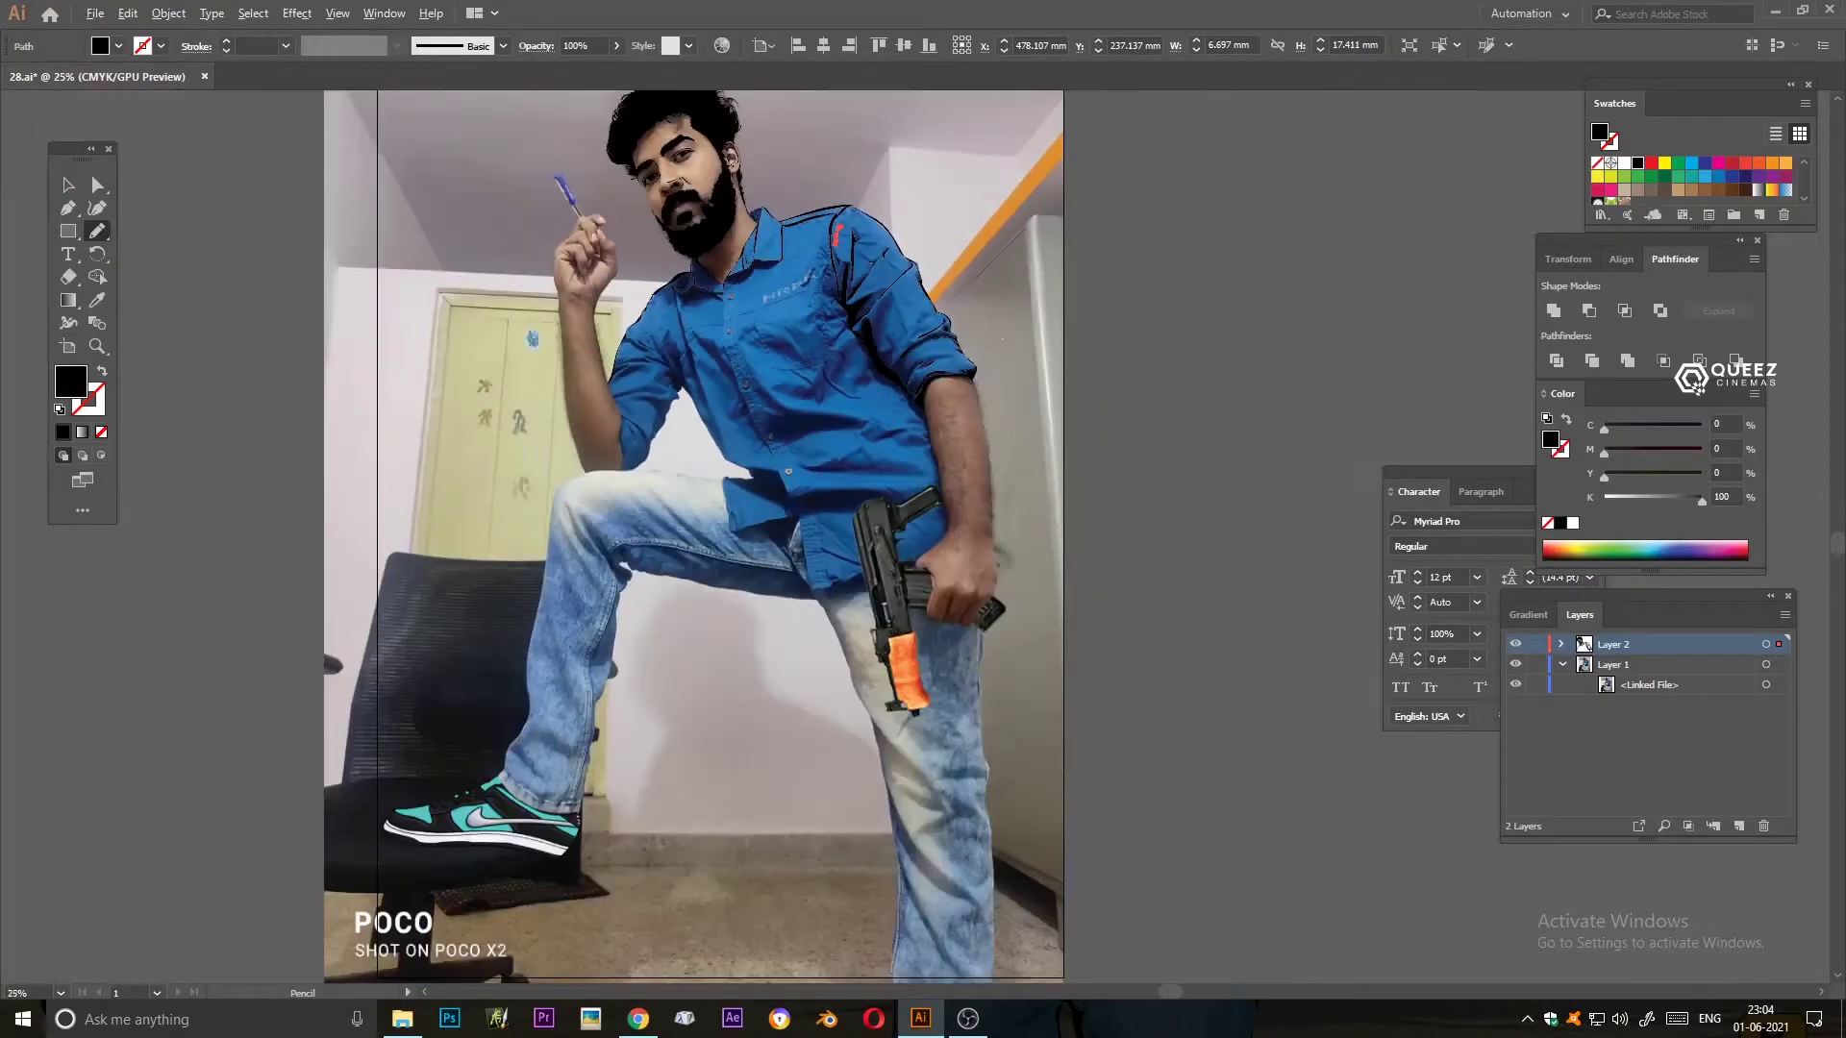
- Trace the raised hand's outline, the finger line and the fingertip
scroll(371, 482, "up", 4)
left_click_drag(371, 482, 388, 713)
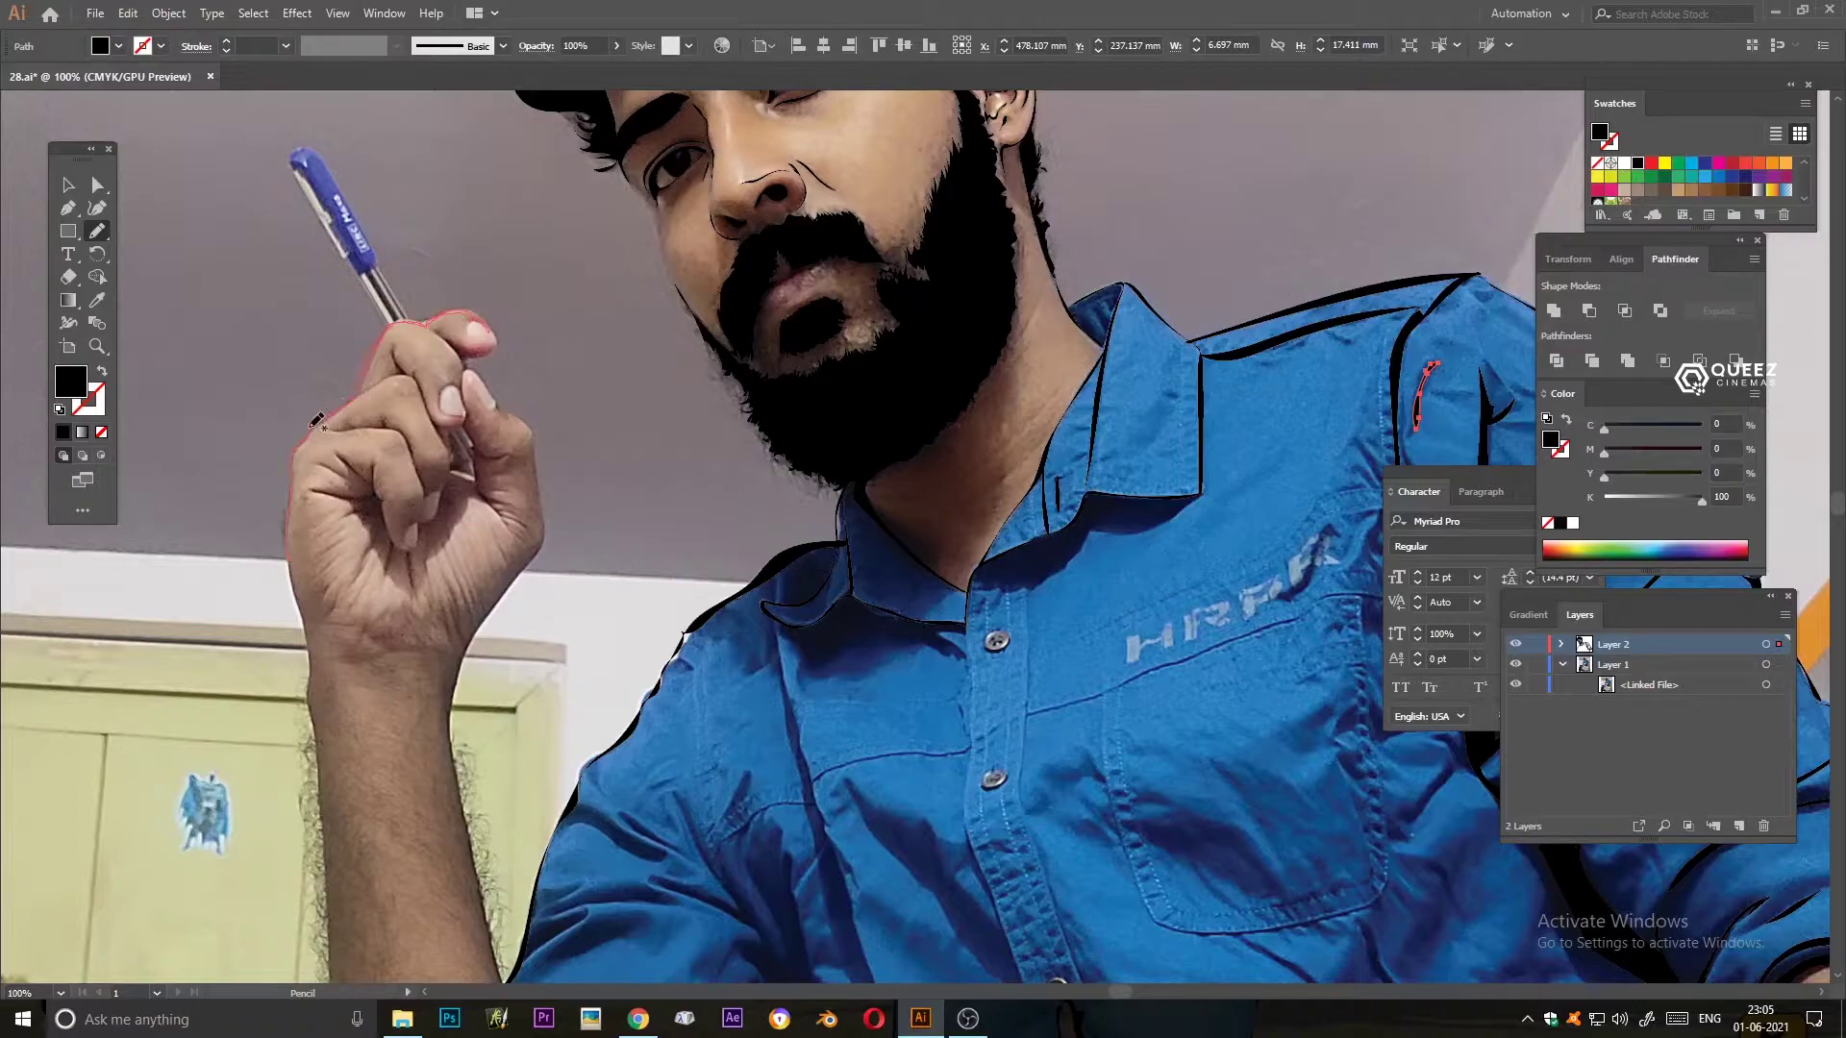
left_click_drag(310, 617, 306, 678)
left_click_drag(467, 339, 498, 252)
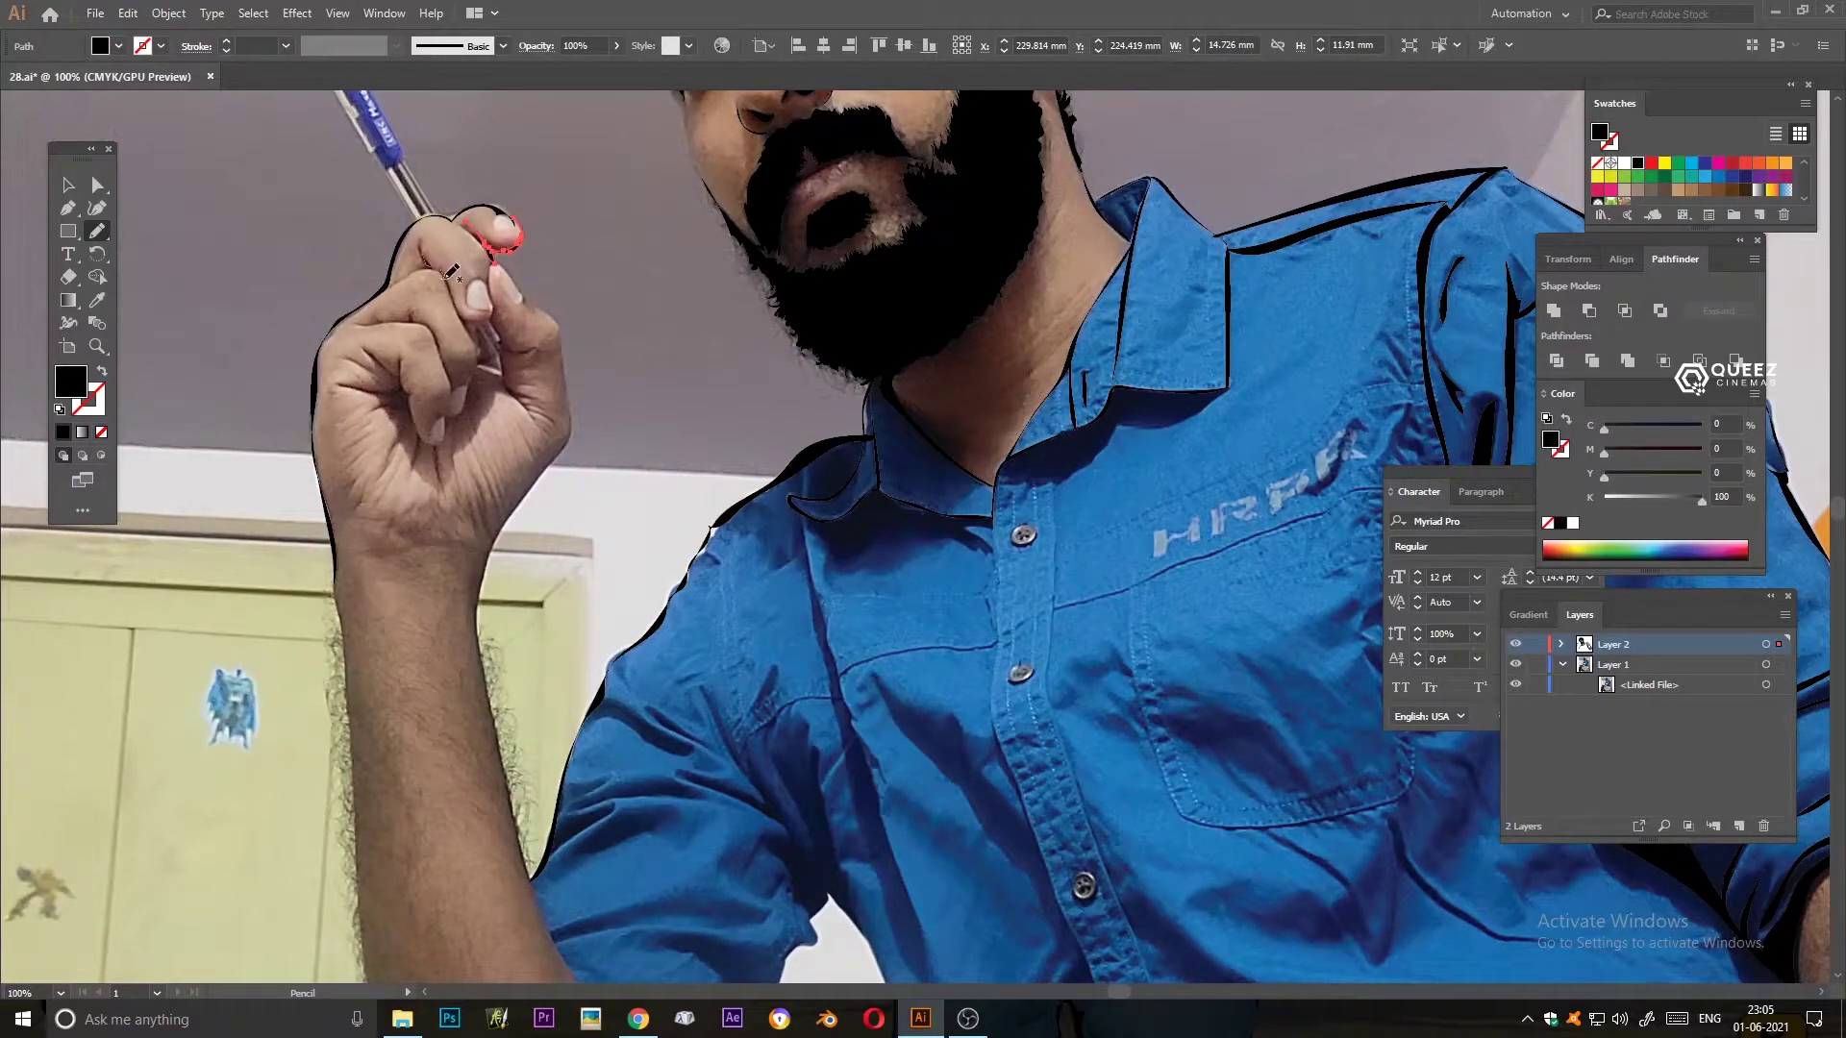
left_click_drag(432, 251, 386, 286)
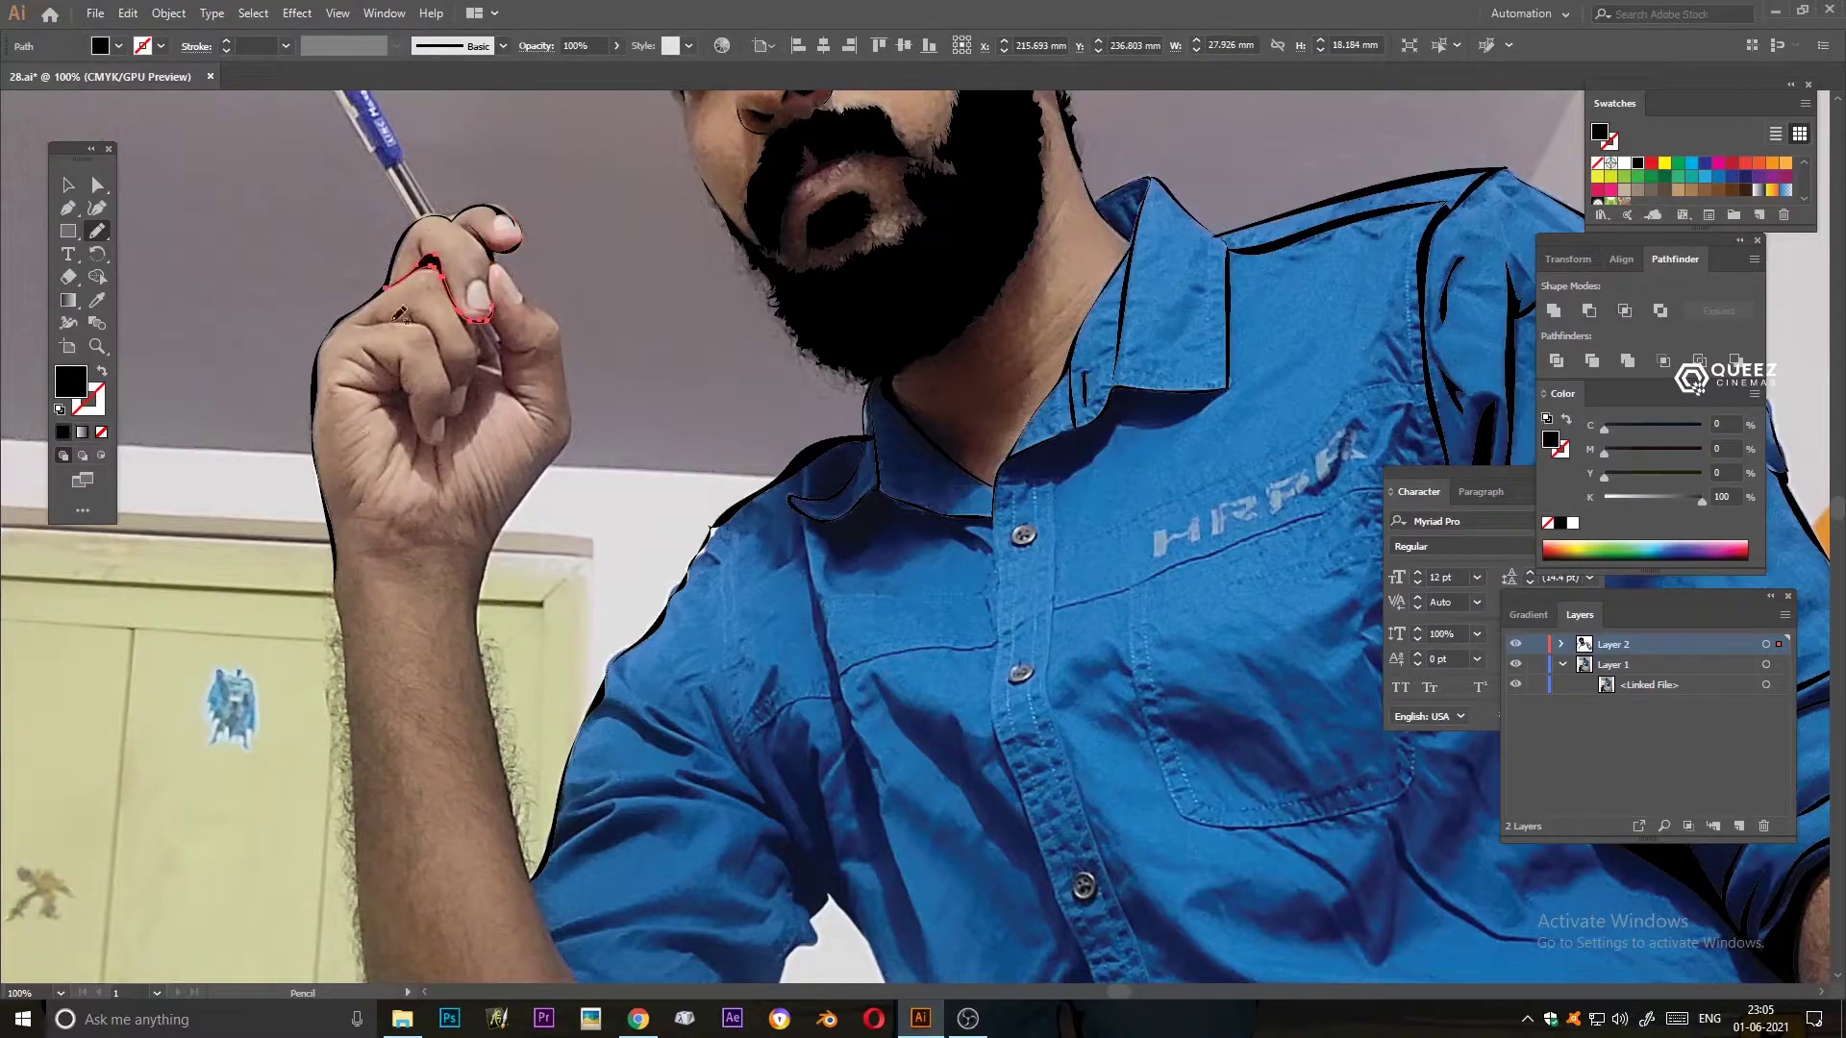
mouse_move(370, 318)
left_mouse_down()
mouse_move(481, 373)
mouse_move(450, 413)
left_mouse_up()
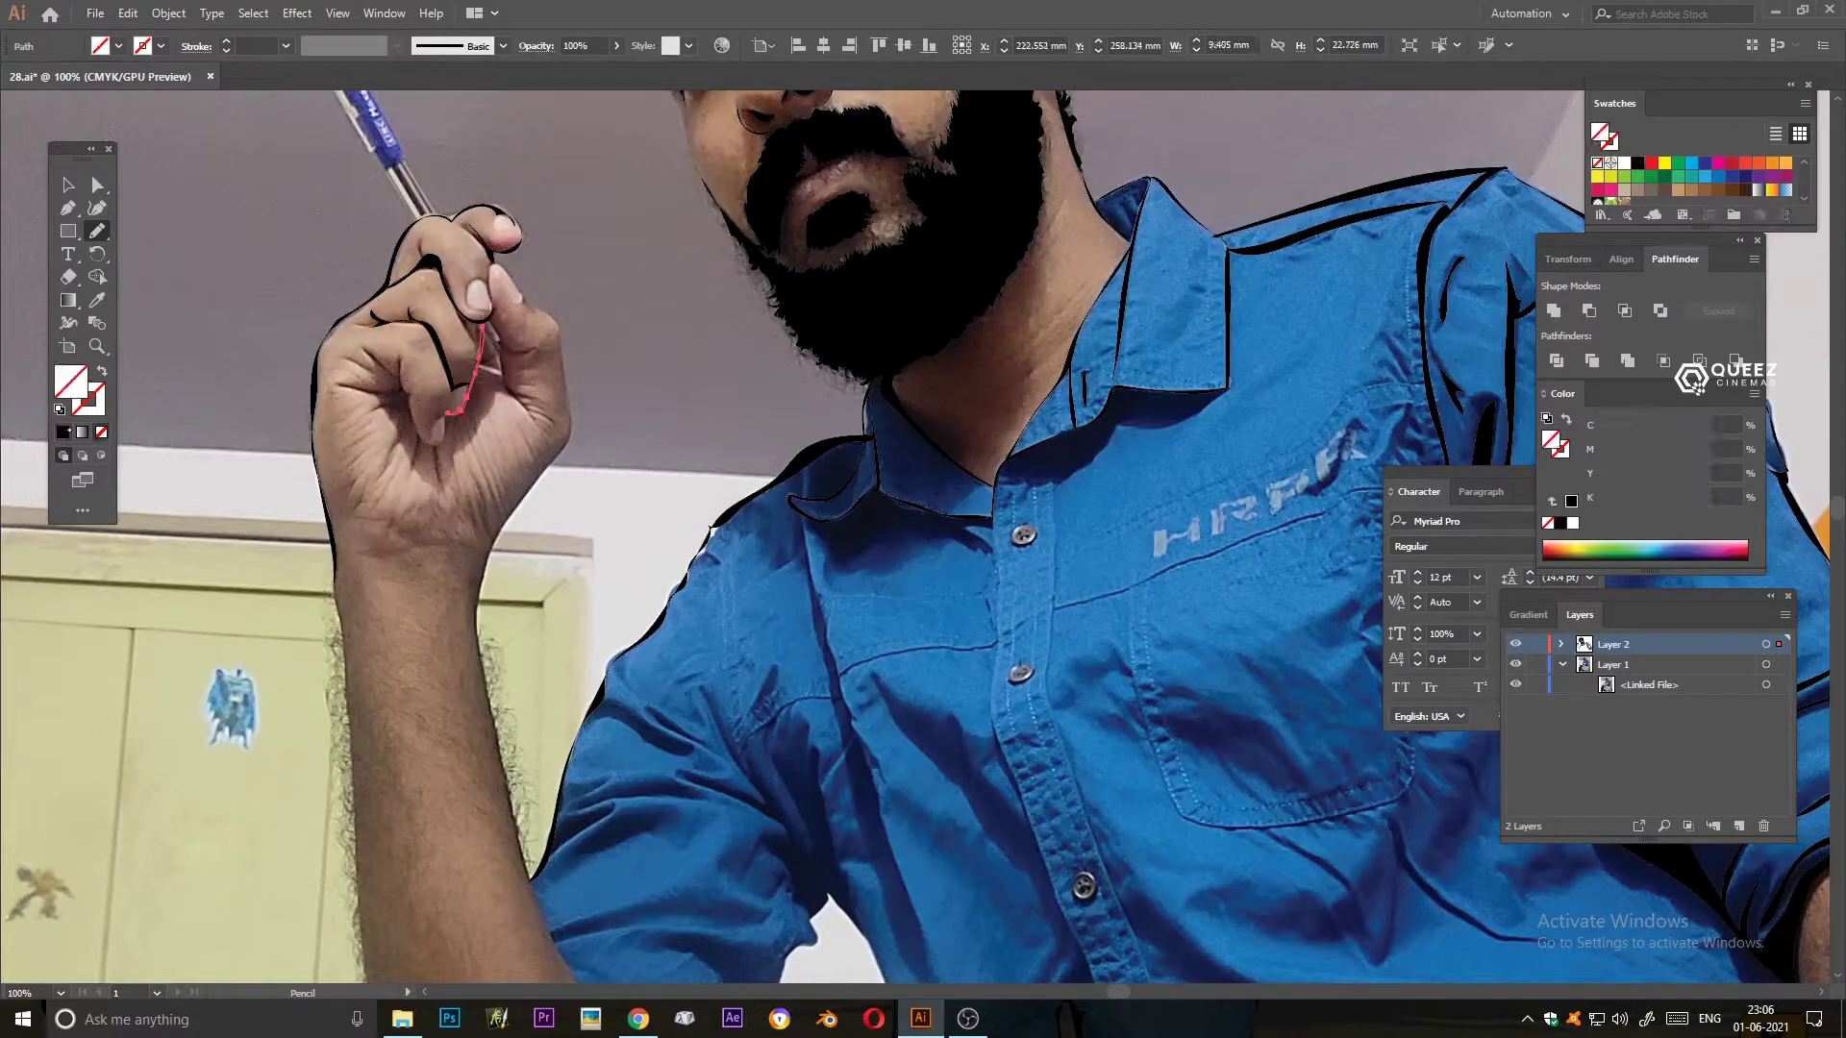
mouse_move(493, 288)
left_mouse_down()
mouse_move(533, 344)
mouse_move(533, 412)
left_mouse_up()
- Switch to a solid black fill and trace the finger edge and crease line
key("ctrl+F9")
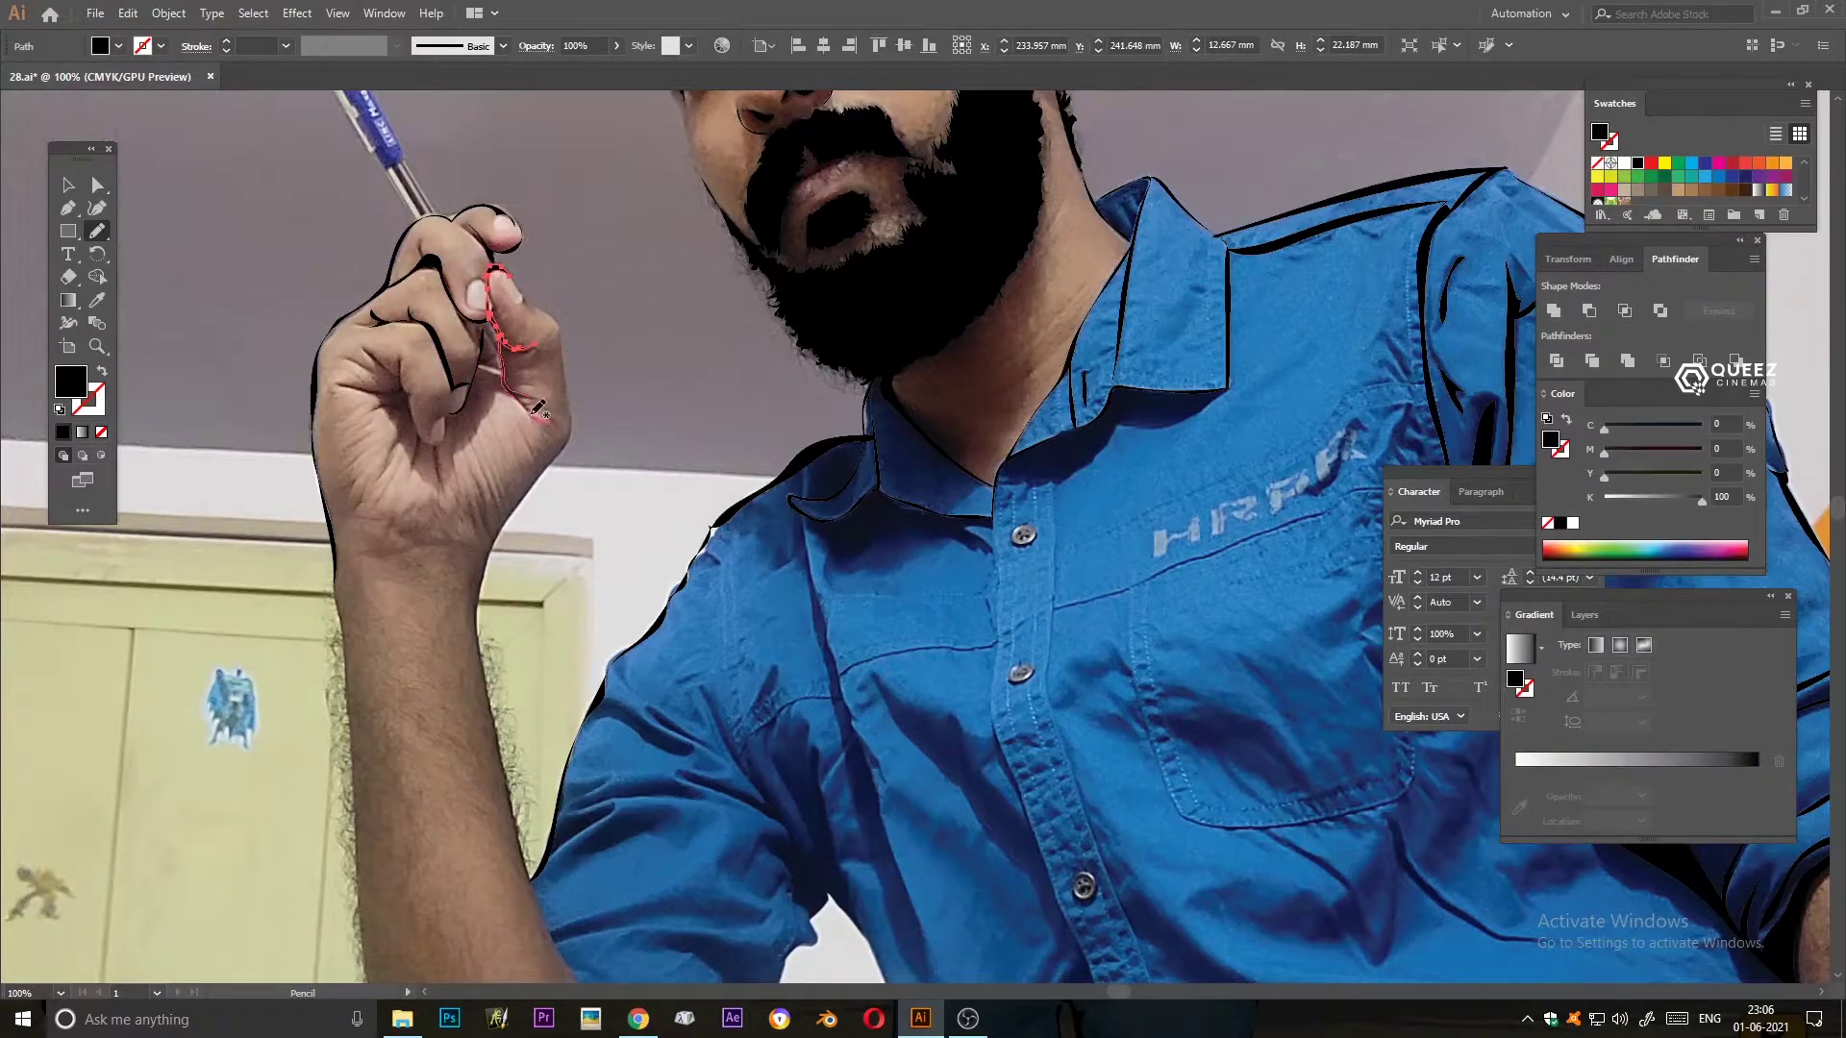
mouse_move(495, 331)
left_mouse_down()
mouse_move(546, 421)
mouse_move(478, 625)
left_mouse_up()
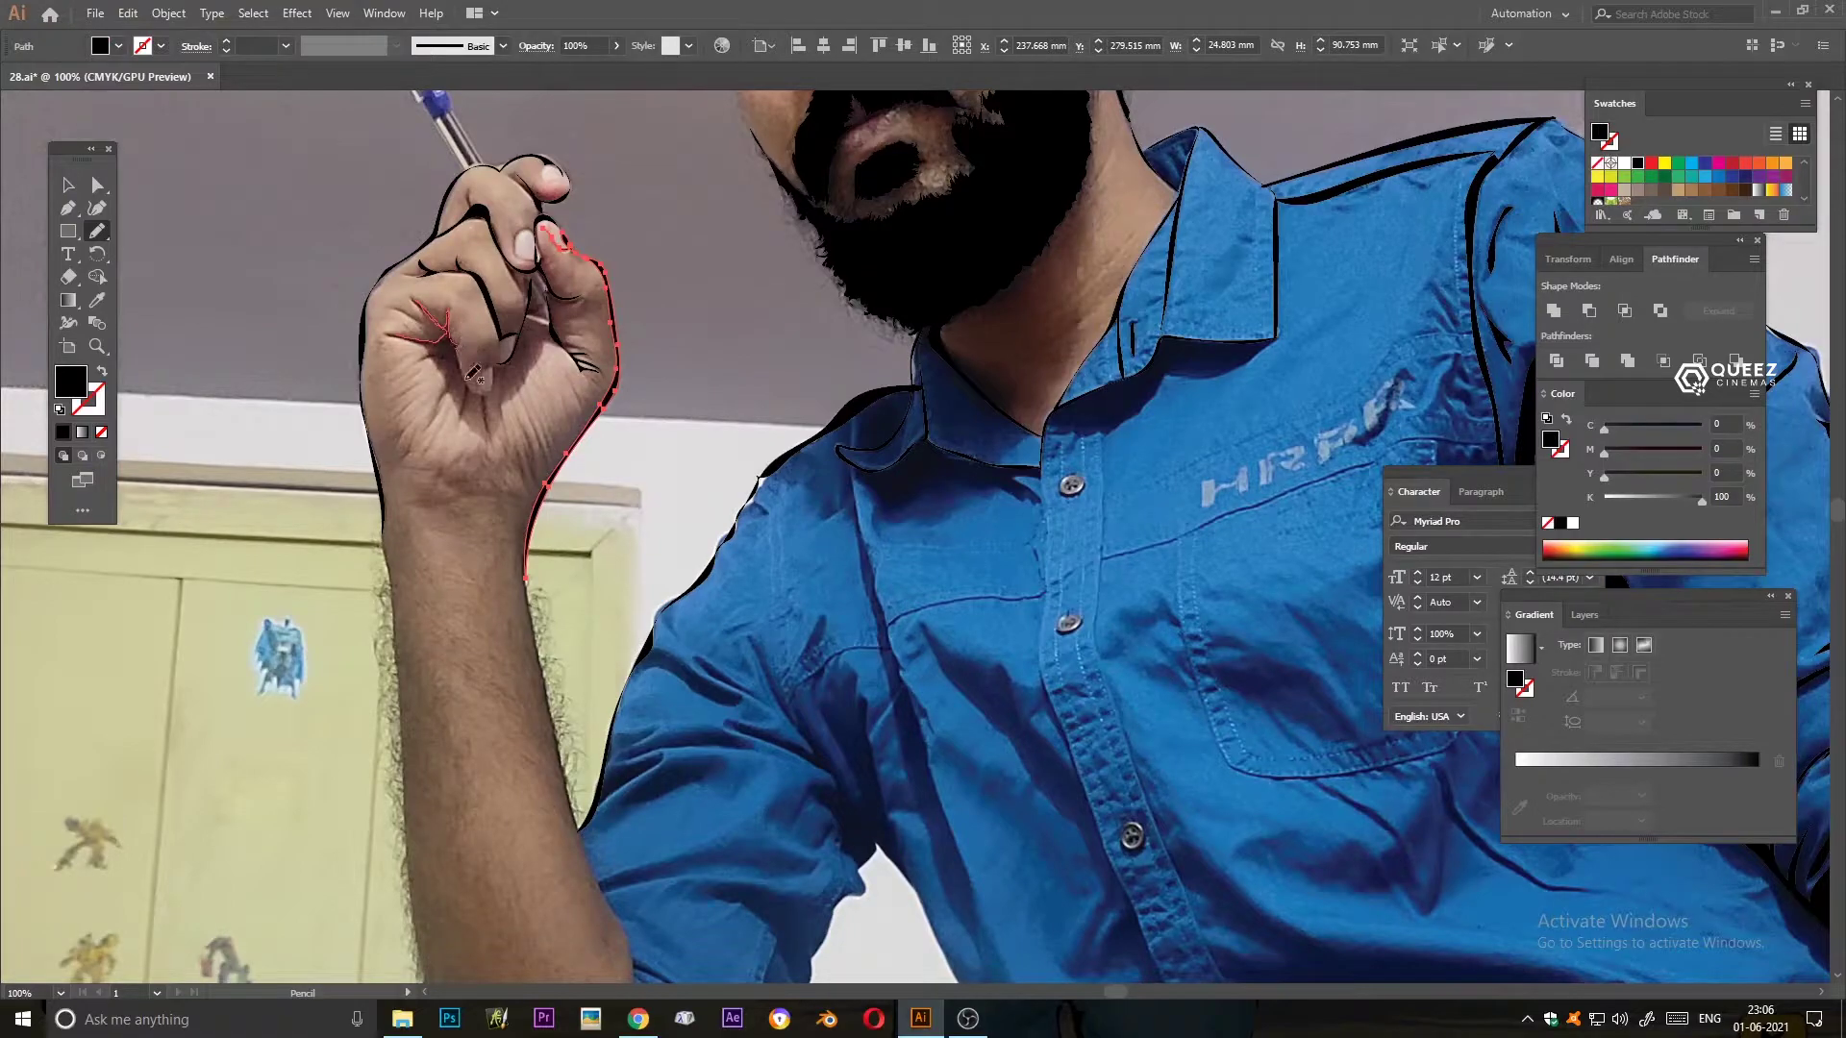
mouse_move(470, 393)
left_mouse_down()
mouse_move(452, 354)
mouse_move(488, 438)
left_mouse_up()
scroll(460, 317, "down", 5)
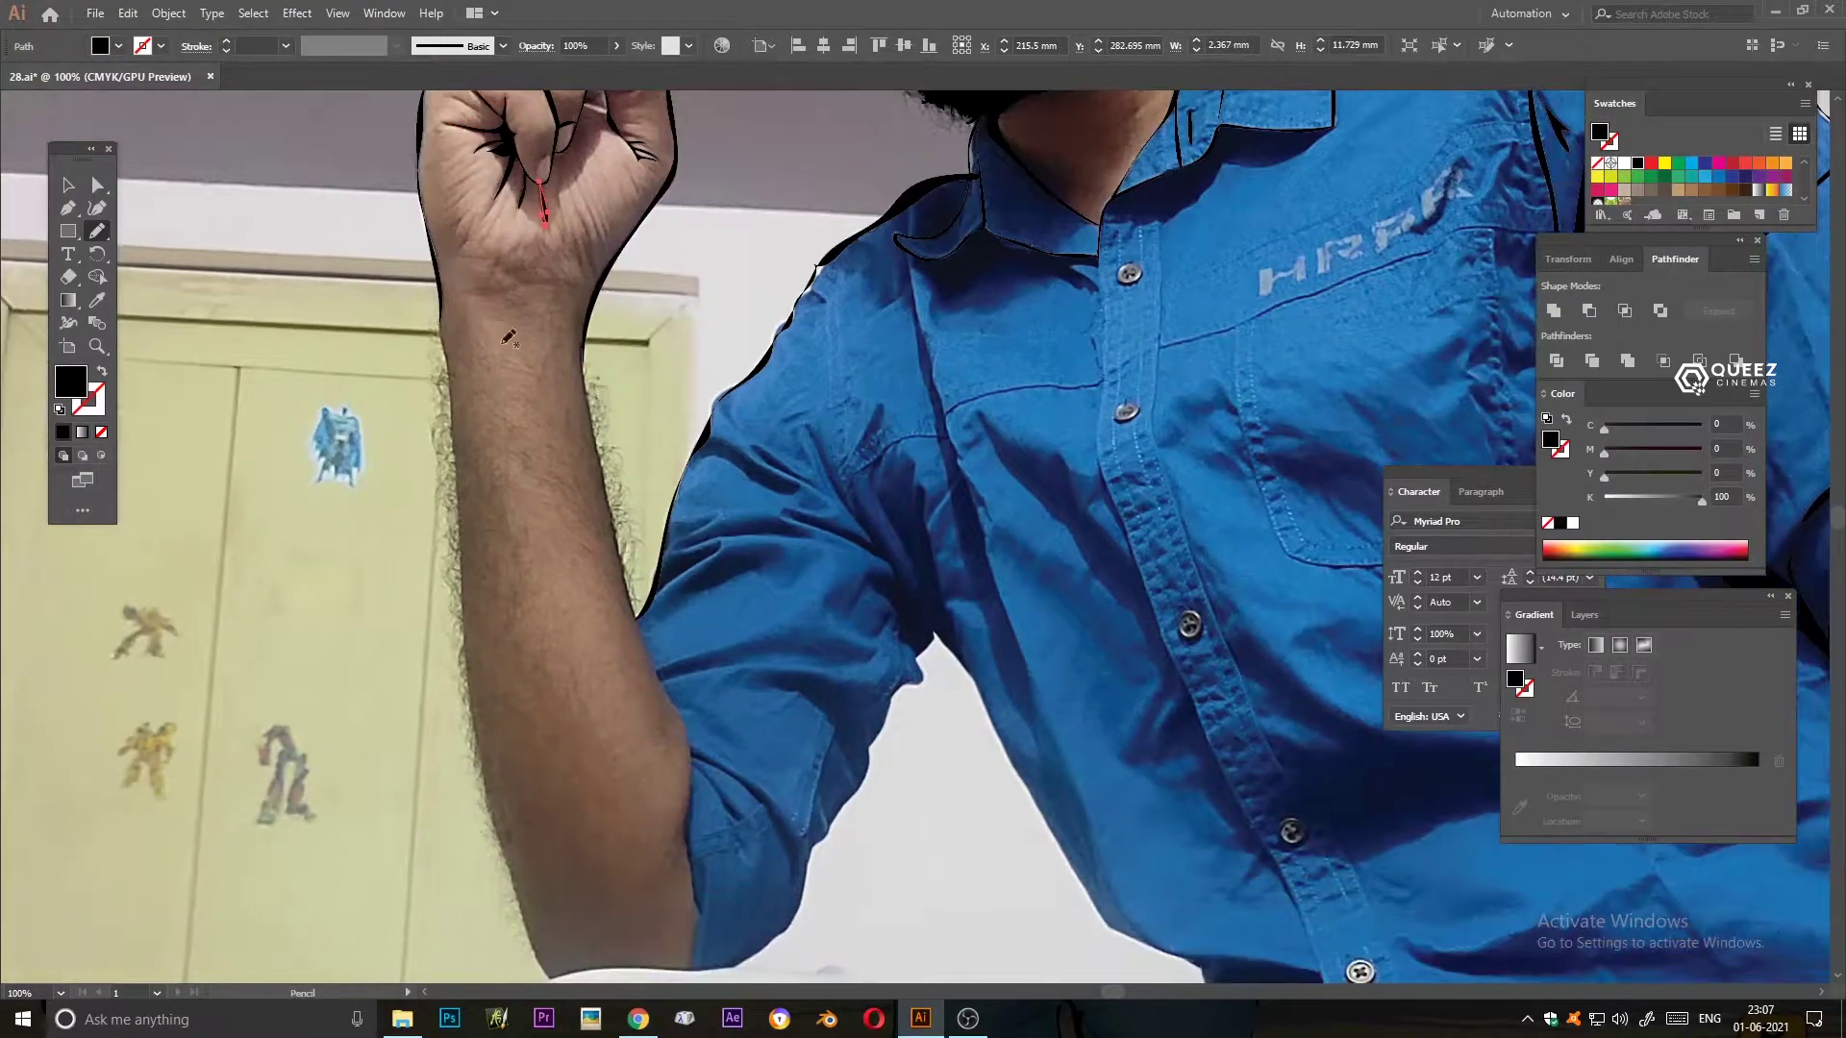
- Outline the forearm's left and right edges in black
left_click_drag(587, 357, 599, 416)
scroll(459, 231, "down", 2)
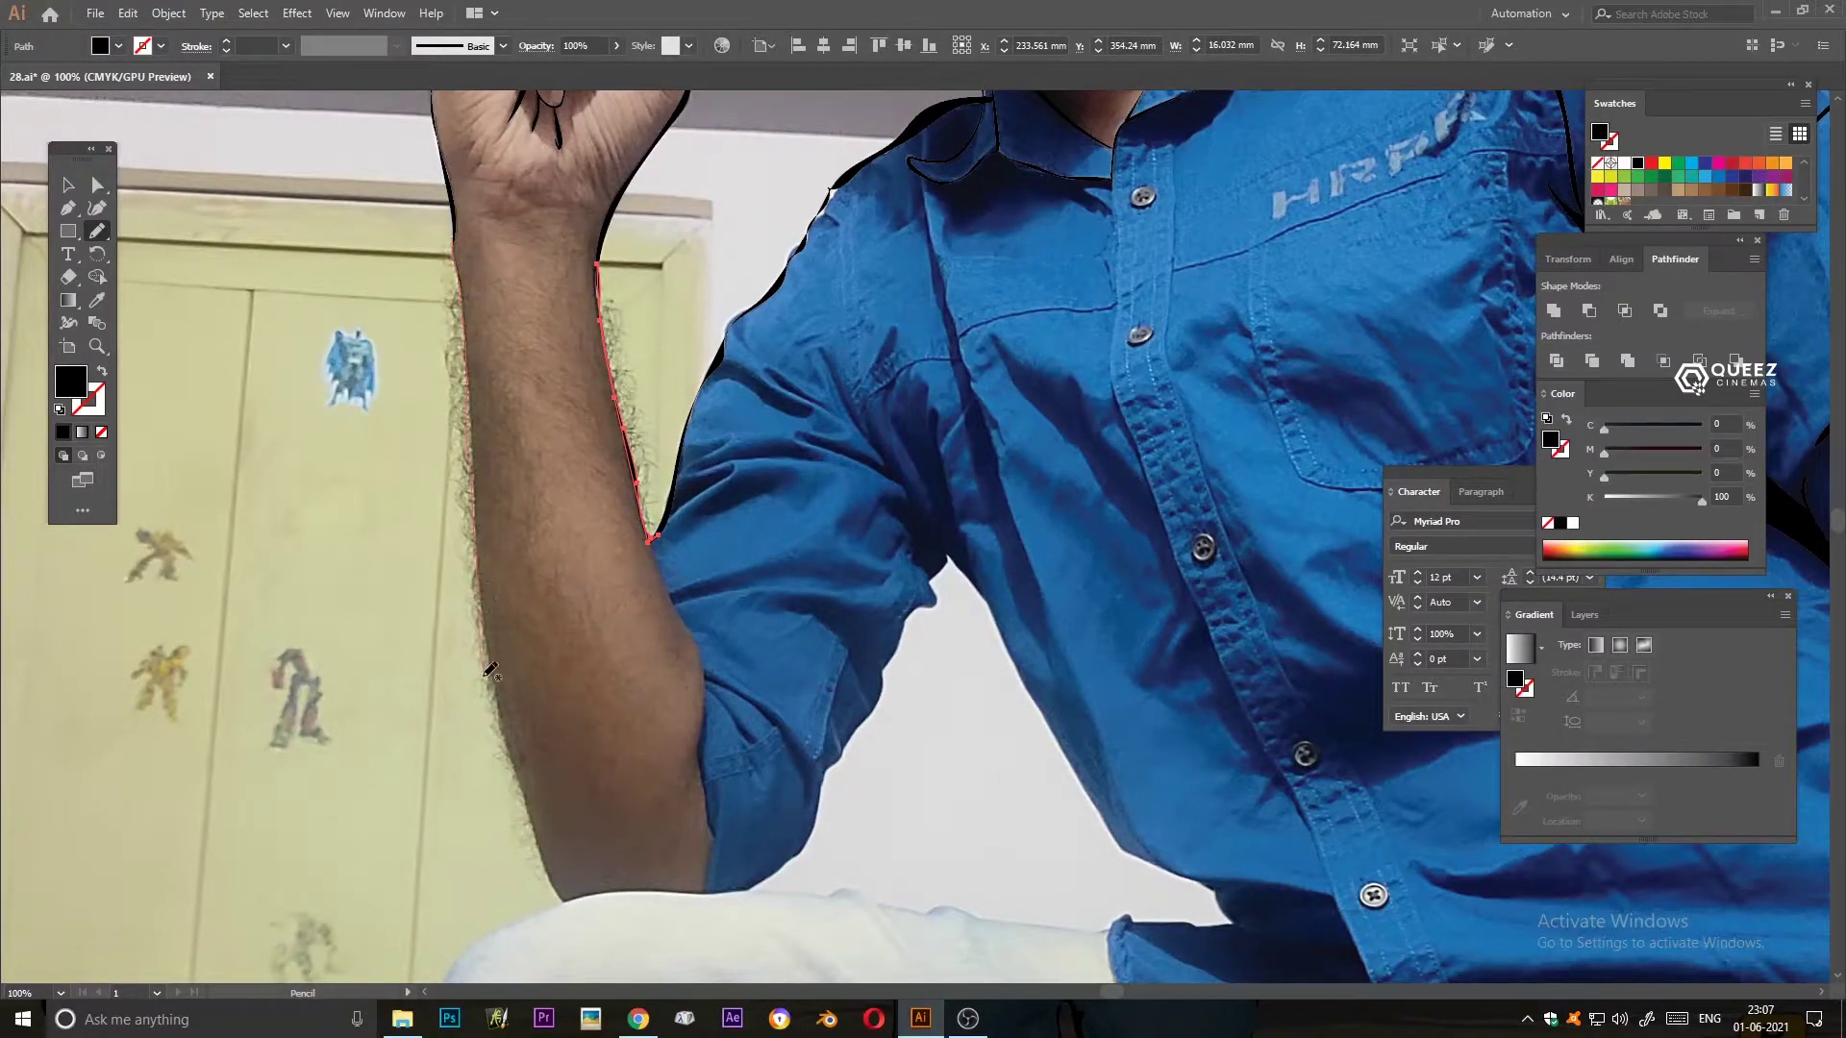
left_click_drag(716, 870, 710, 890)
scroll(500, 642, "up", 3)
scroll(415, 409, "down", 3)
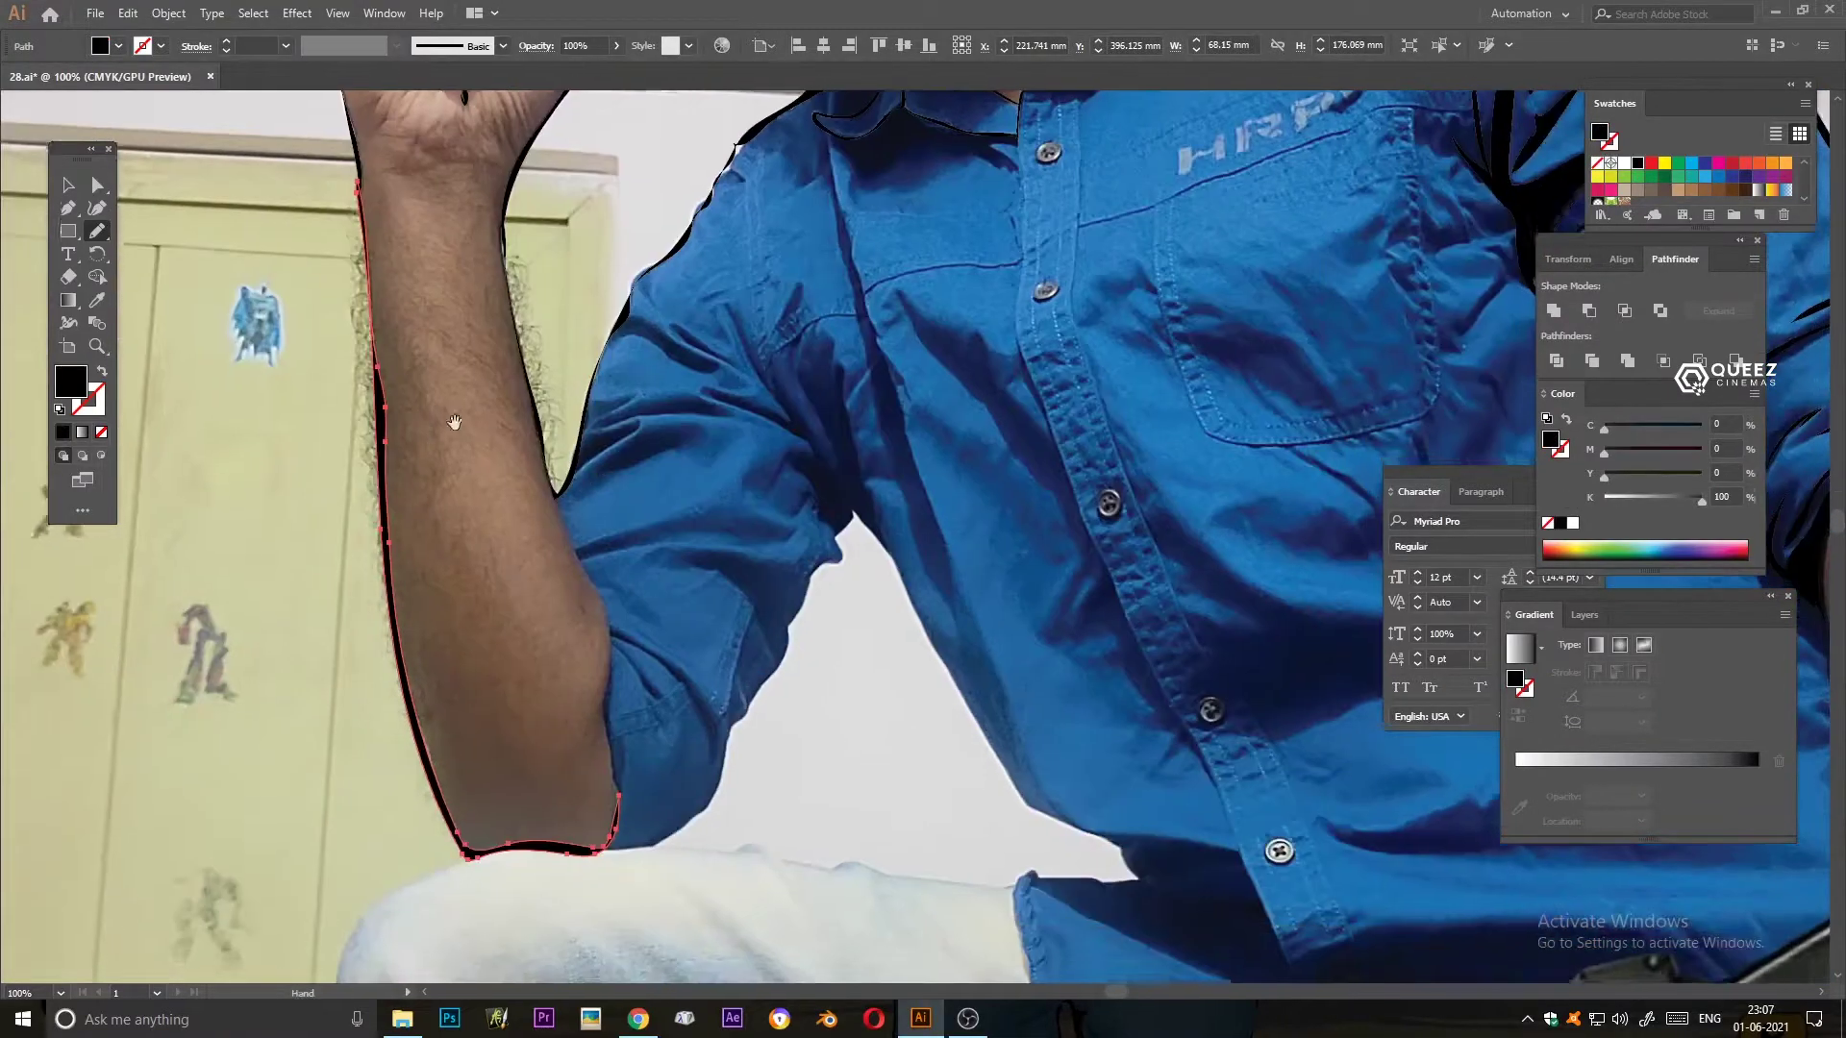
left_click_drag(620, 803, 586, 552)
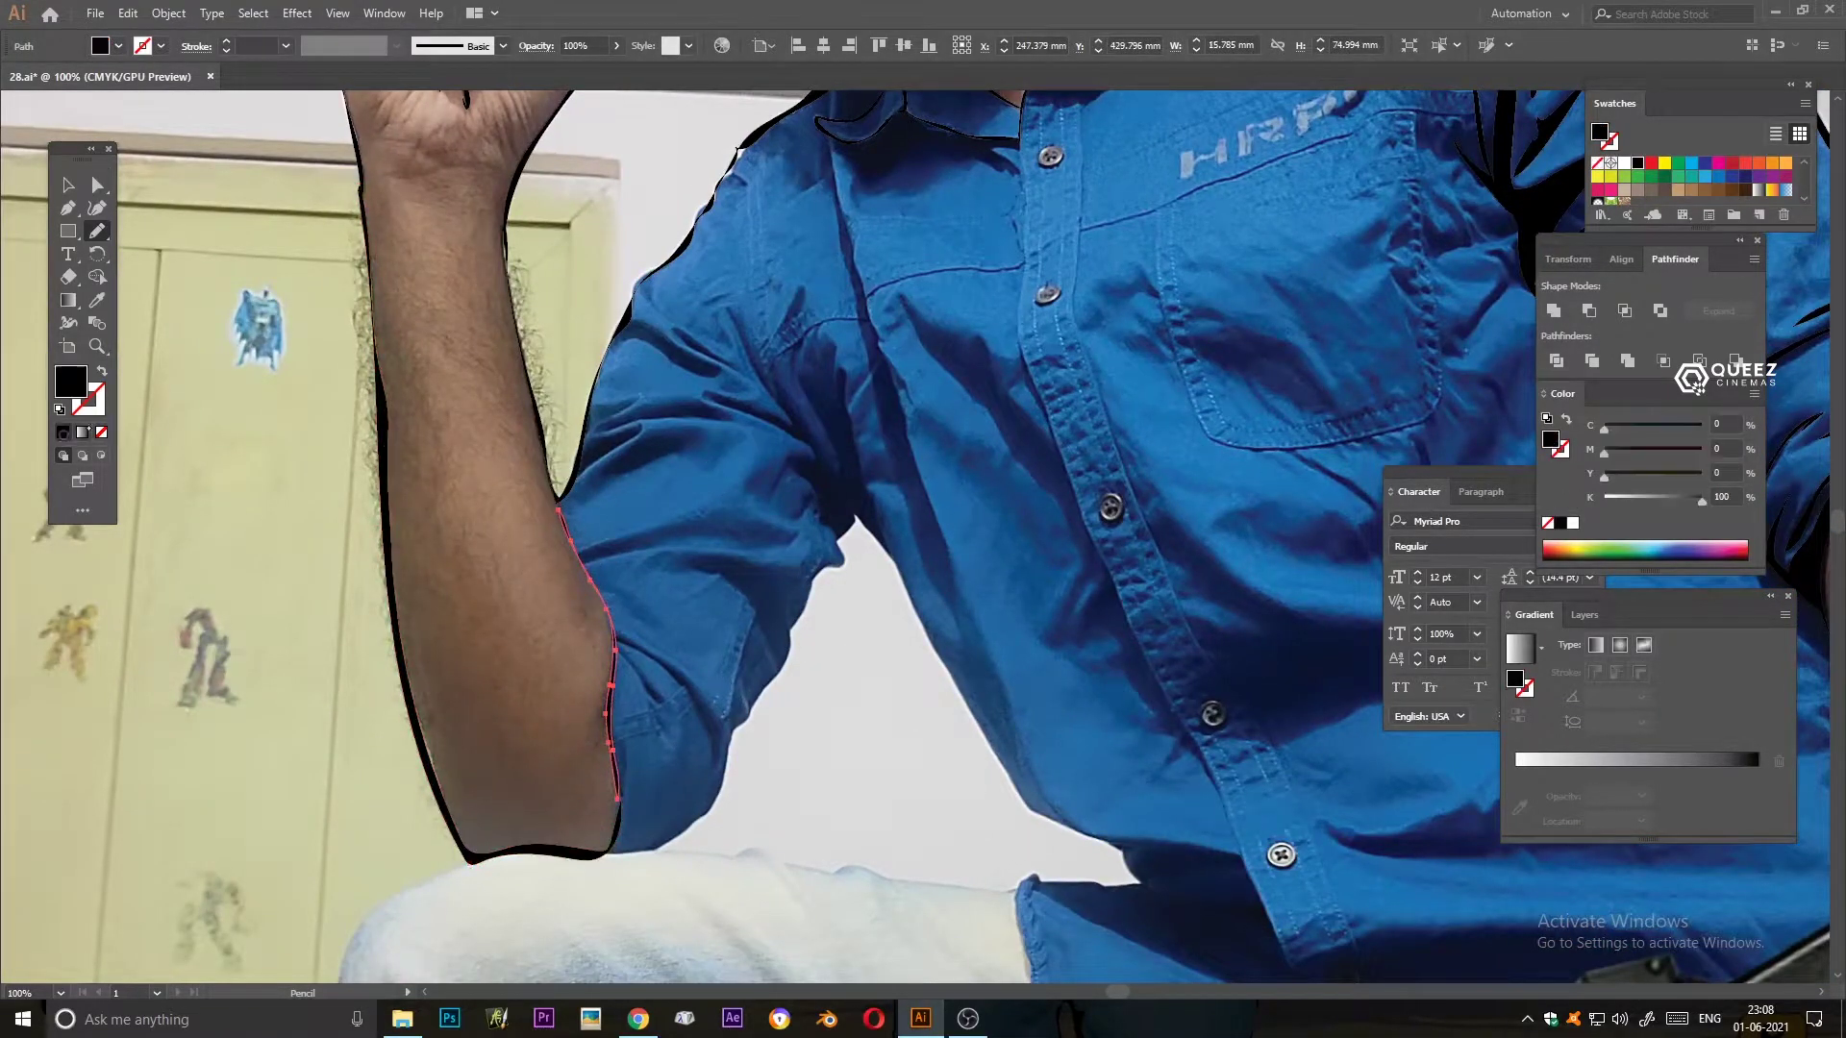
scroll(587, 553, "down", 2)
scroll(586, 553, "right", 2)
- Trace the rolled sleeve's bottom, folds and edge, plus a line down the shirt's side
left_click_drag(533, 772, 678, 631)
mouse_move(785, 424)
left_mouse_down()
mouse_move(716, 332)
mouse_move(759, 447)
mouse_move(710, 570)
left_mouse_up()
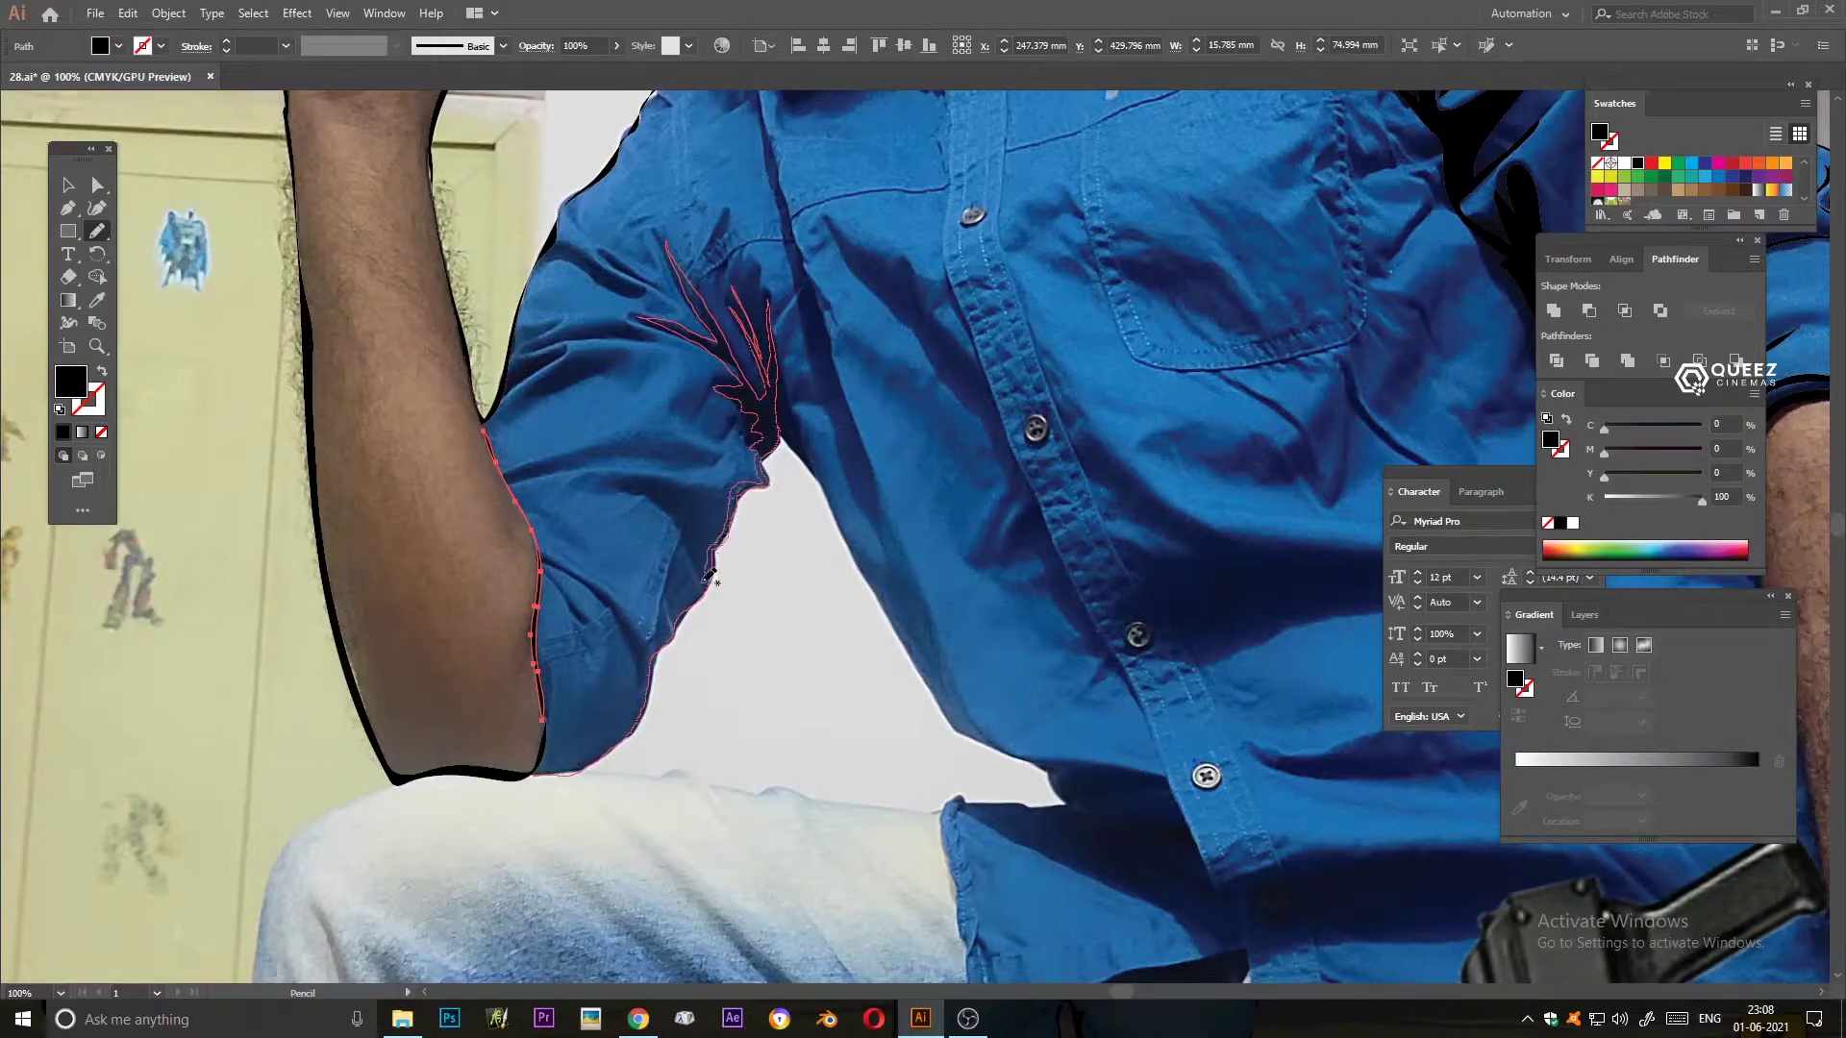
scroll(542, 766, "up", 5)
scroll(541, 766, "right", 5)
left_click_drag(358, 728, 442, 793)
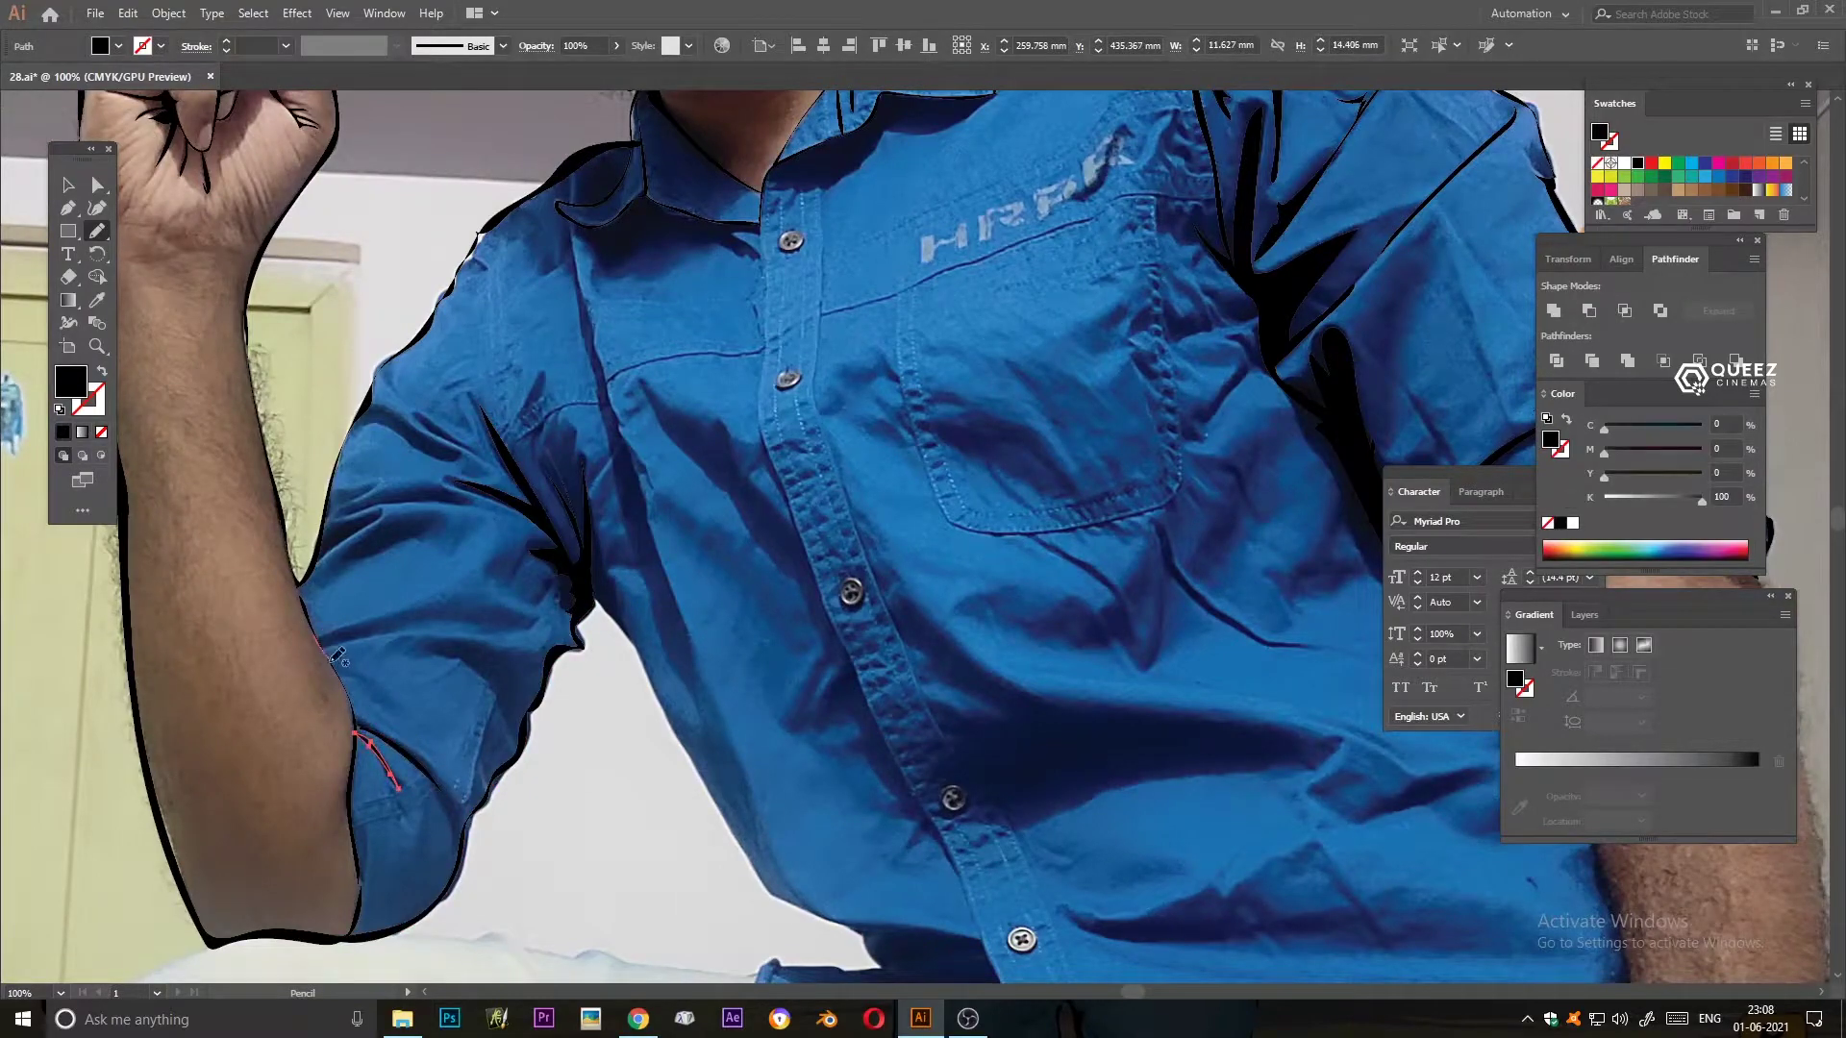
scroll(462, 654, "down", 1)
scroll(462, 653, "right", 2)
mouse_move(522, 527)
left_mouse_down()
mouse_move(779, 899)
mouse_move(663, 808)
mouse_move(500, 527)
left_mouse_up()
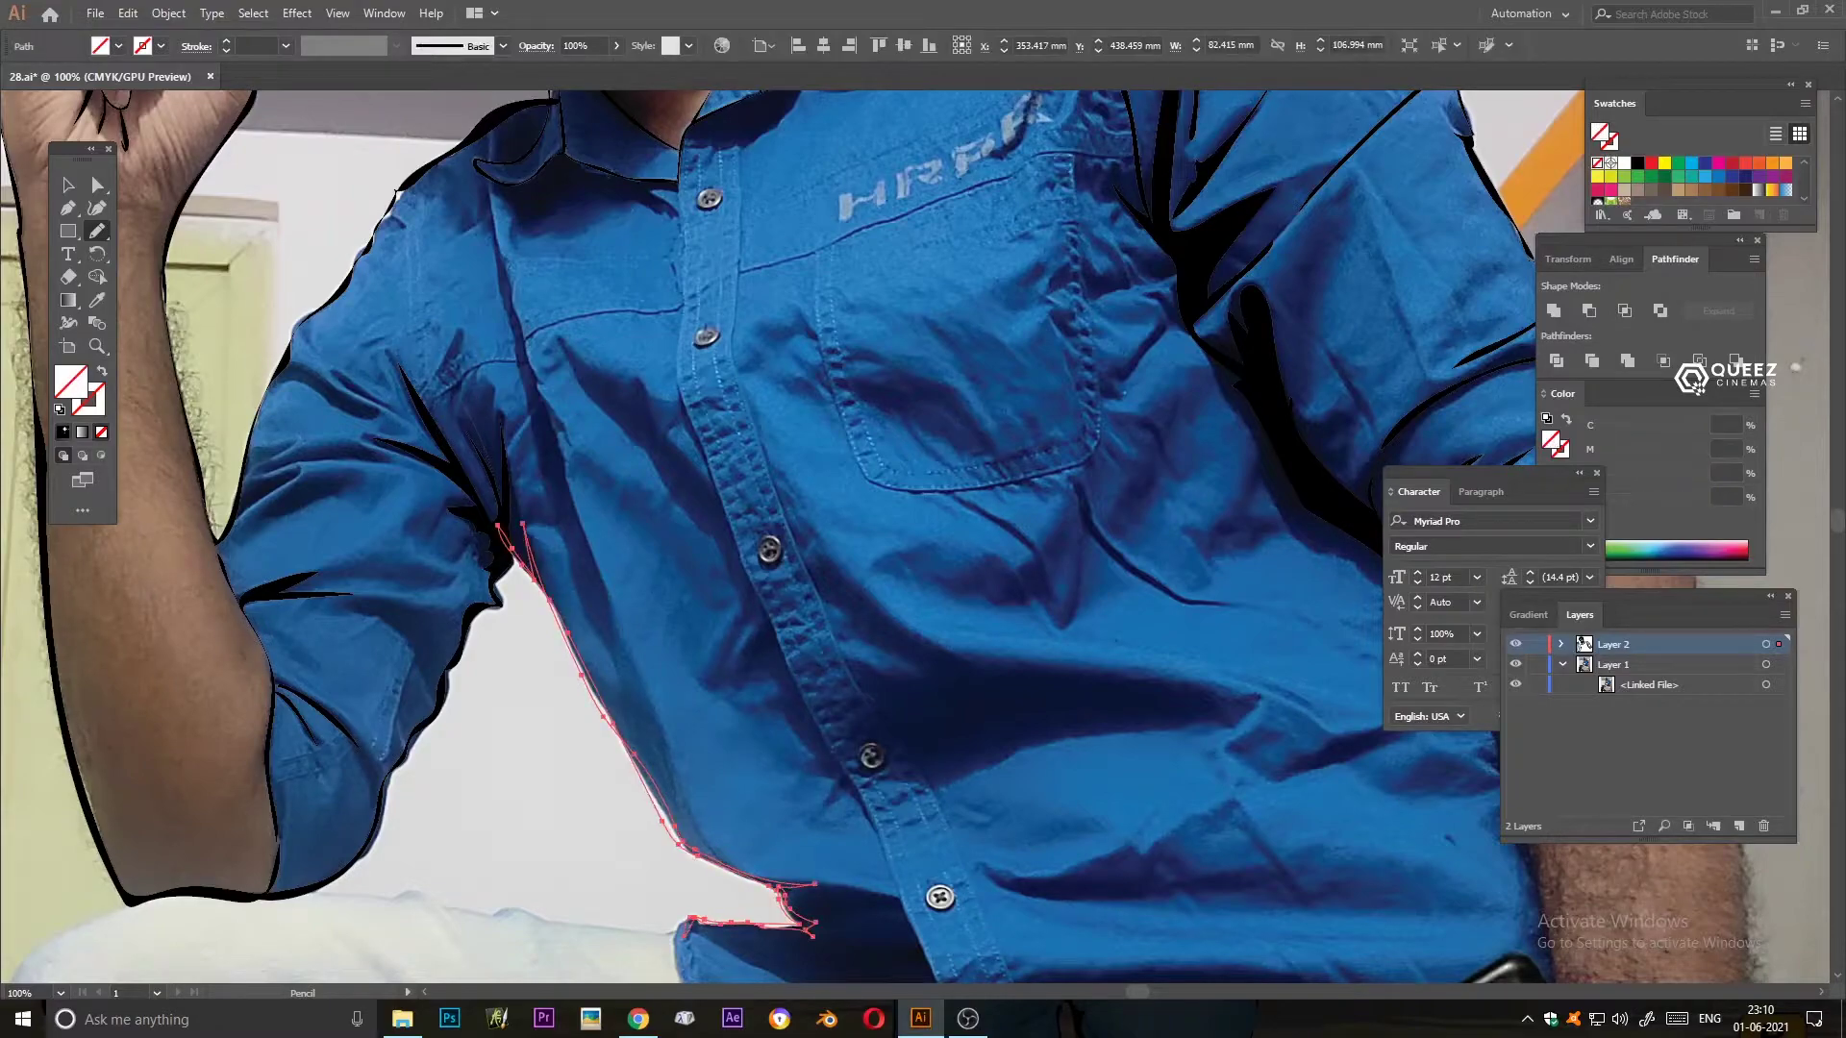
- Outline the shirt's side down to the hem and trace the hem edge
scroll(923, 538, "down", 5)
left_click_drag(714, 453, 1052, 848)
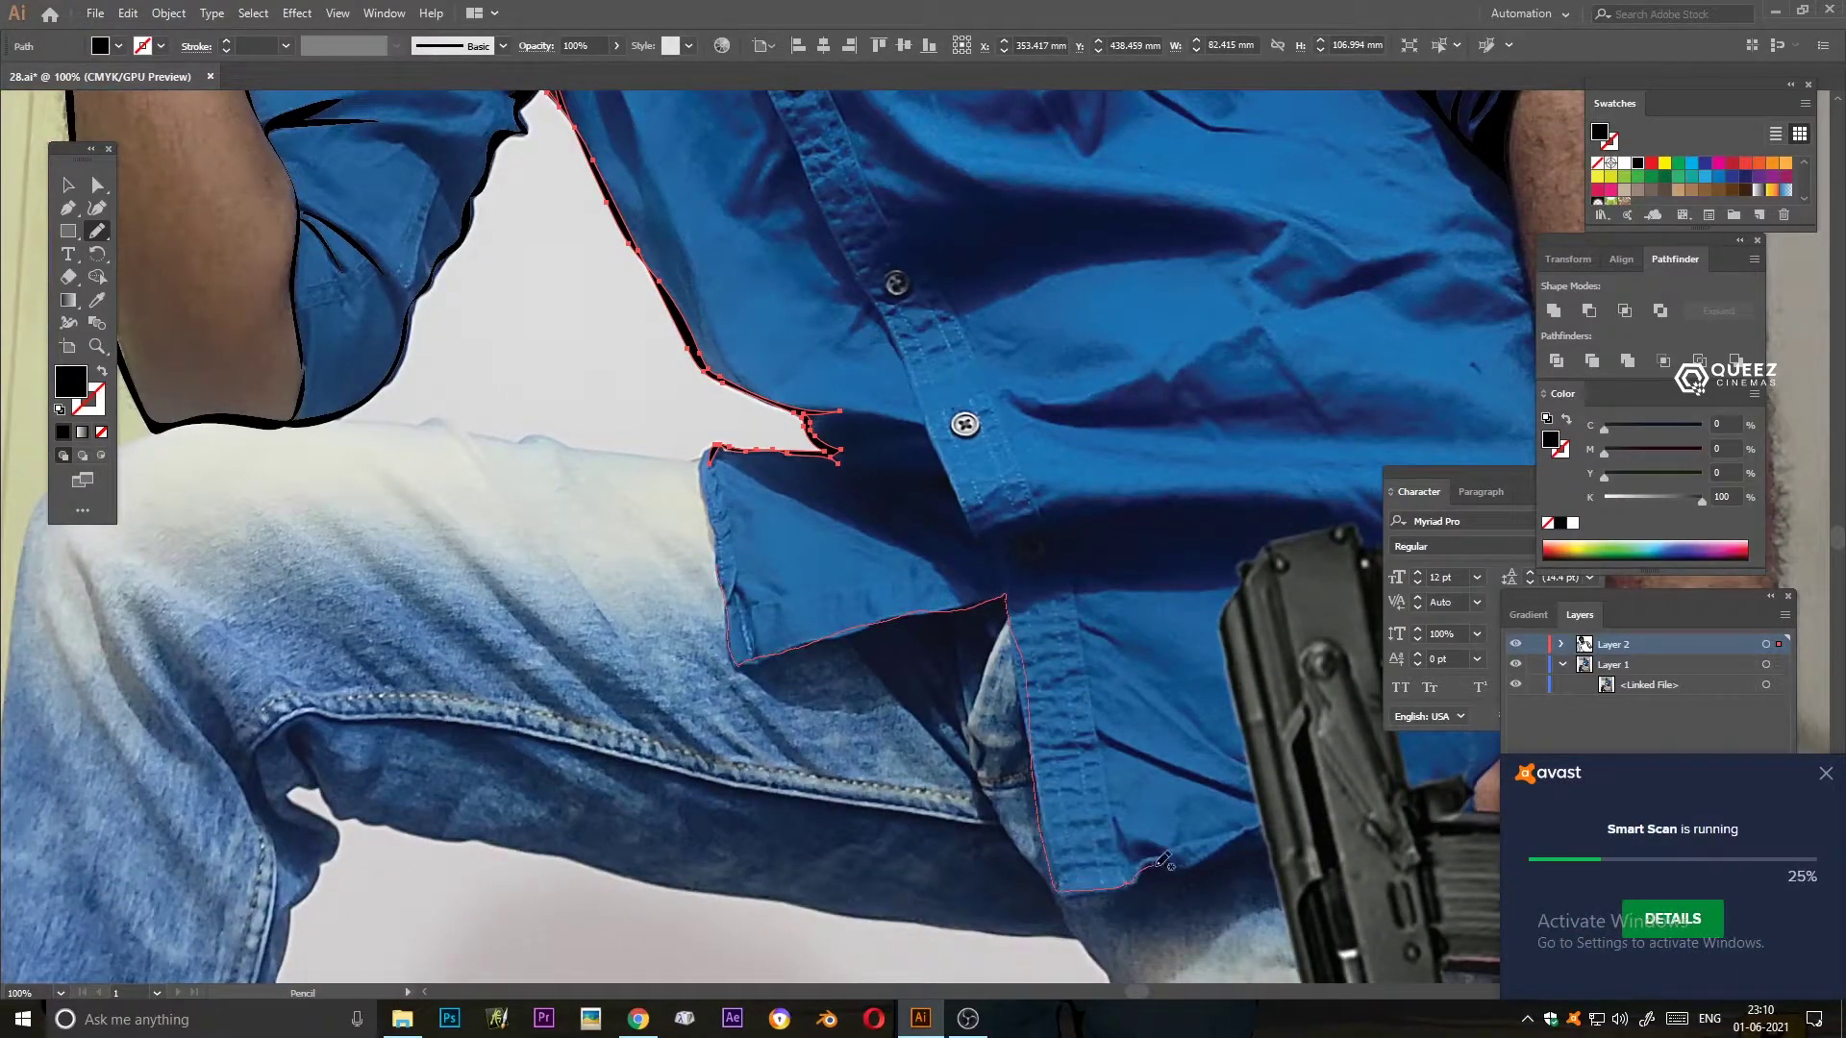
scroll(1162, 859, "right", 5)
scroll(1161, 859, "down", 1)
left_click_drag(655, 758, 685, 750)
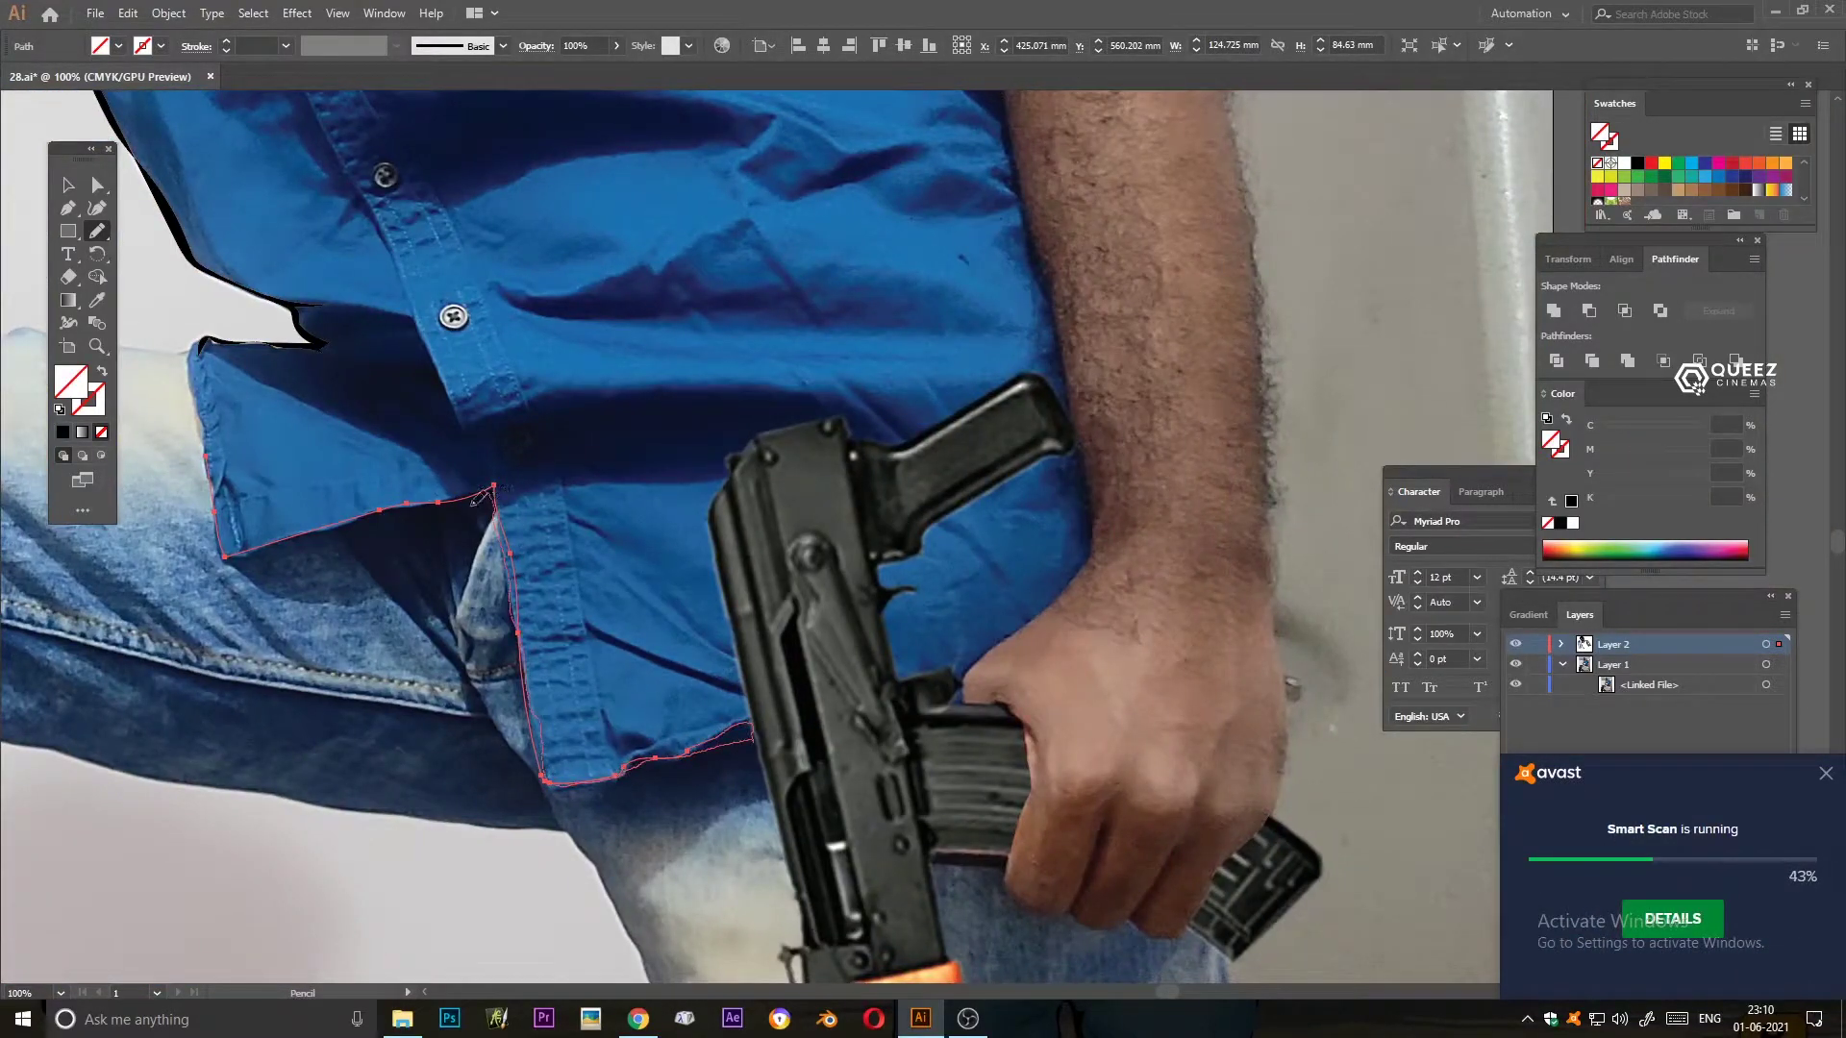
- Add fold strokes near the button placket and a crease below the placket button
scroll(212, 445, "up", 4)
scroll(212, 445, "left", 1)
left_click_drag(420, 746, 506, 801)
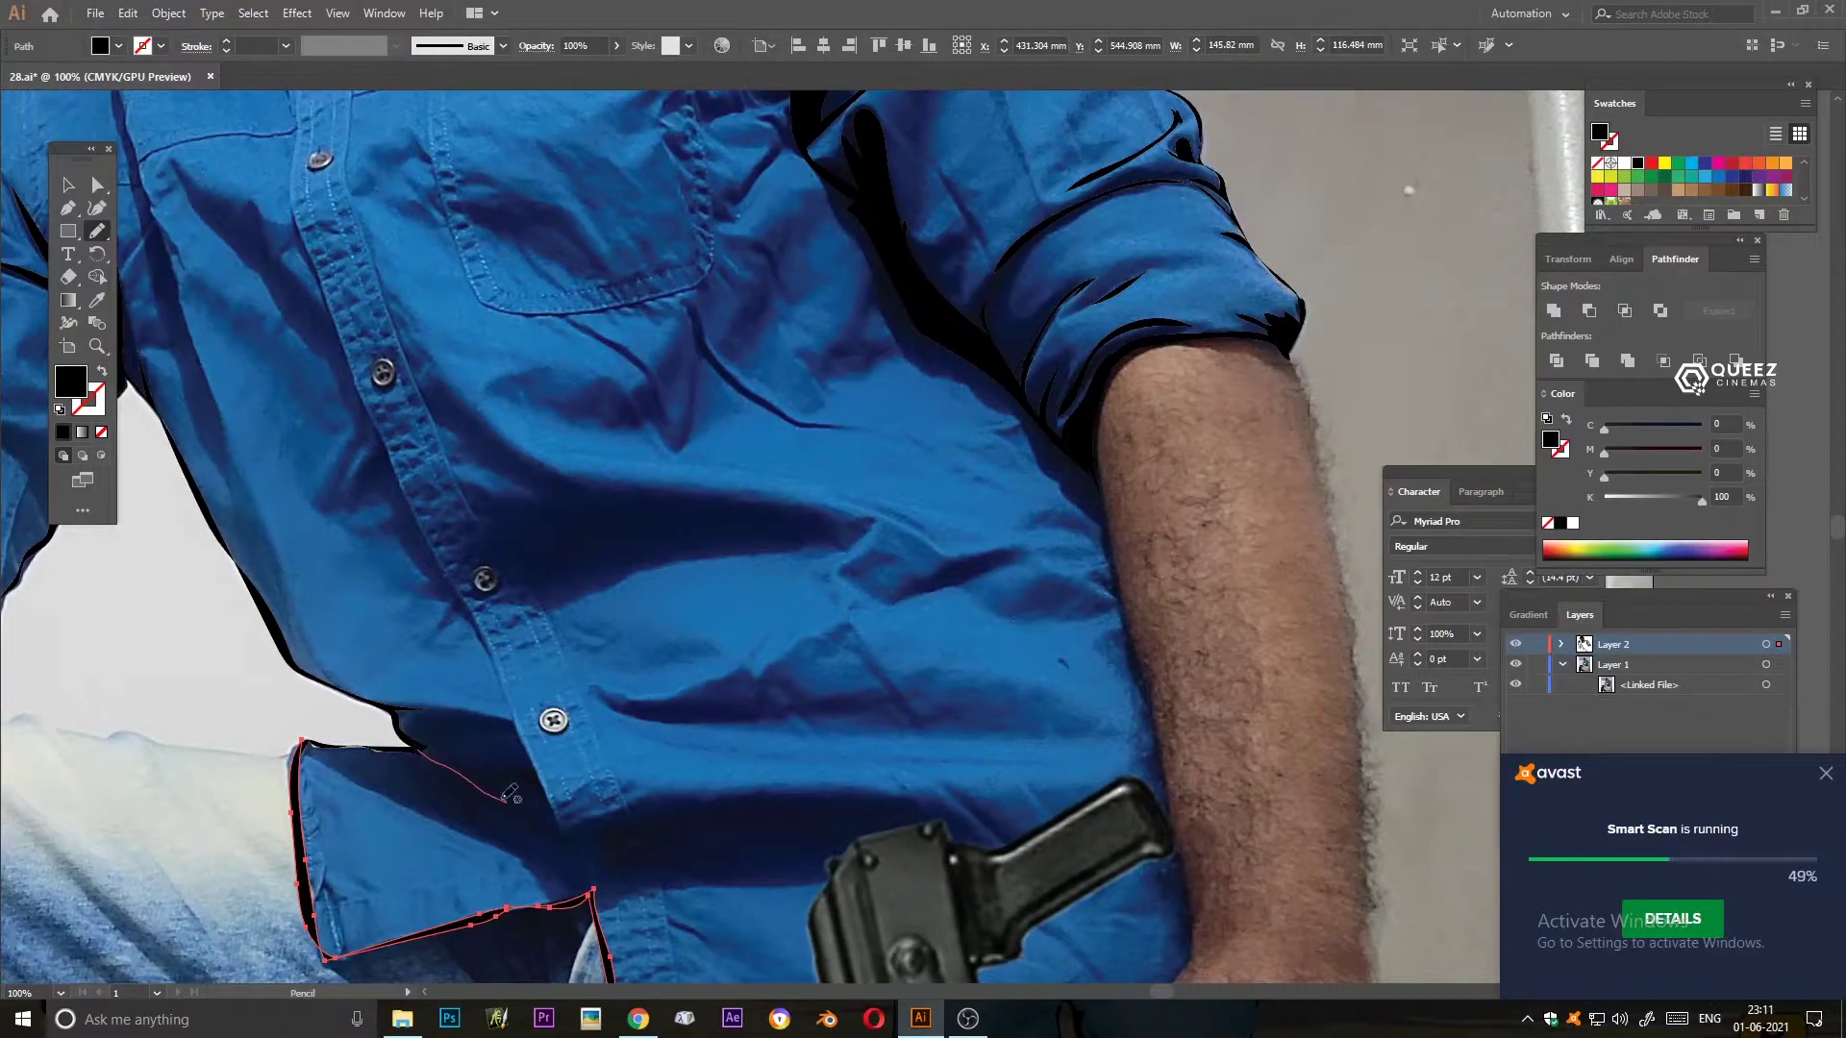
left_click_drag(452, 703, 575, 740)
scroll(522, 721, "down", 1)
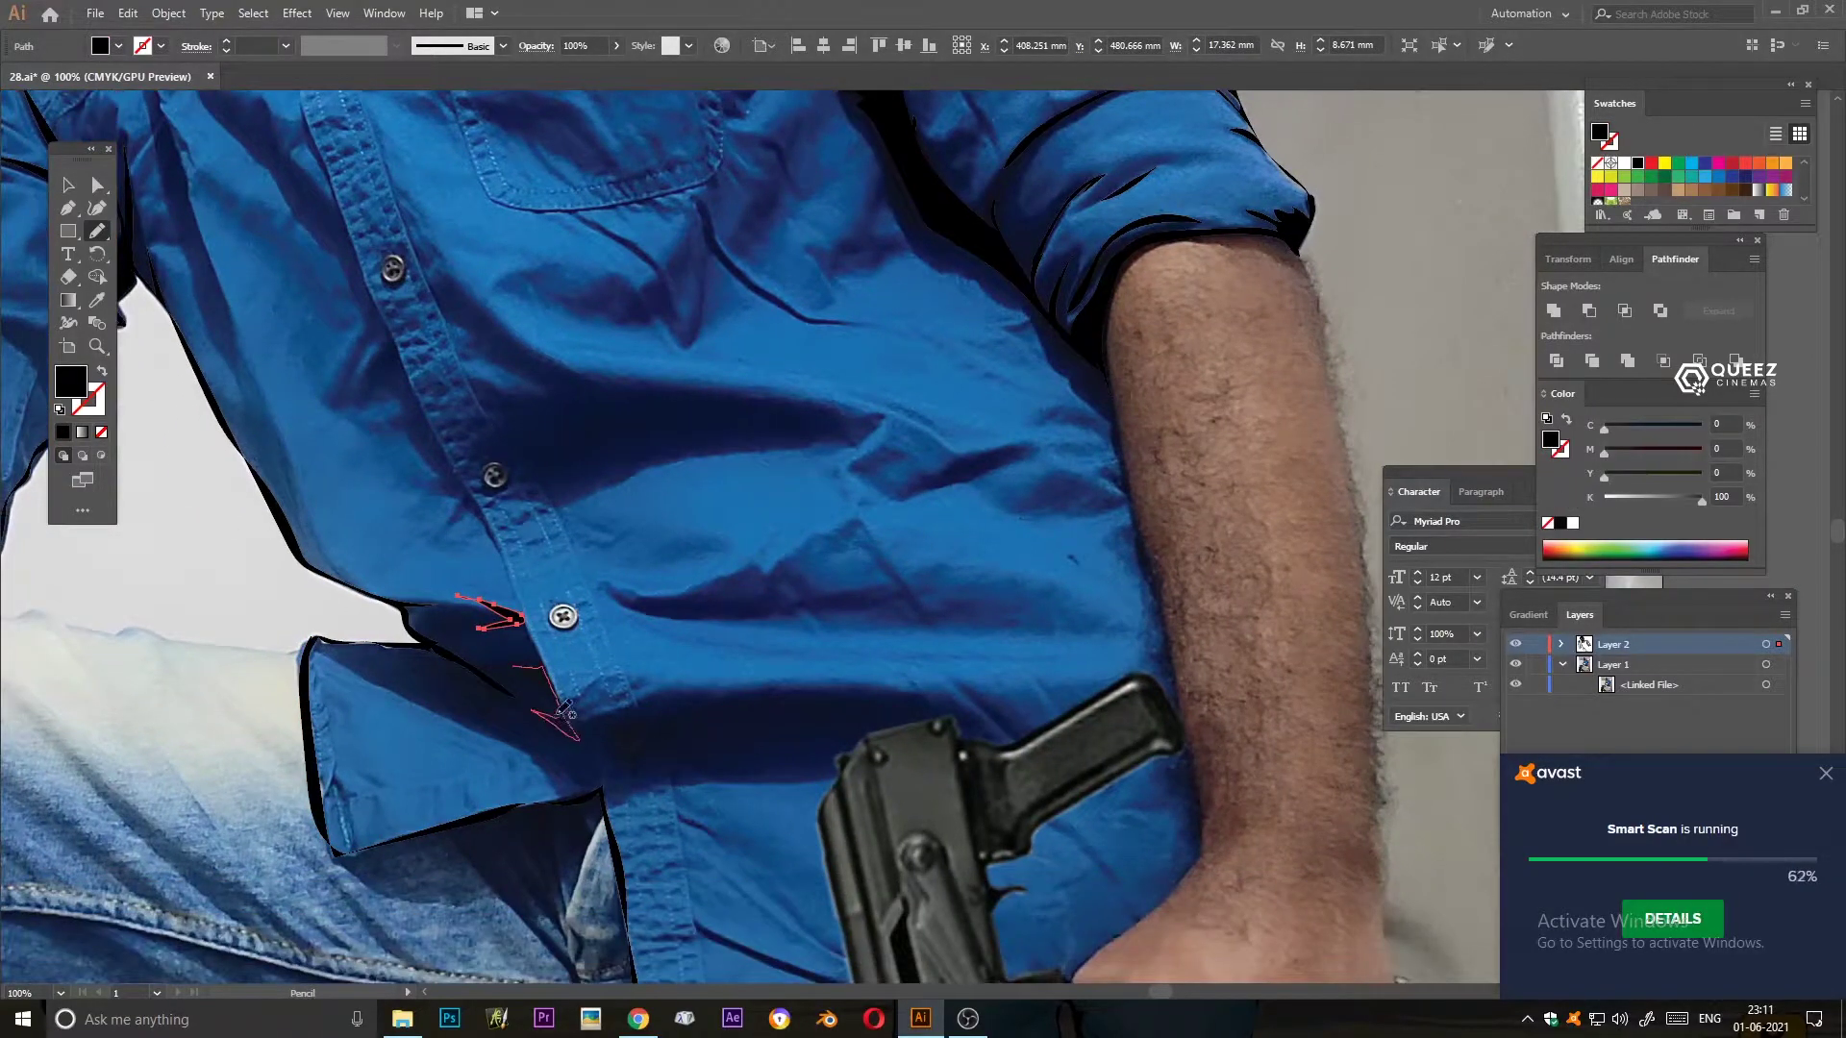
mouse_move(639, 676)
left_mouse_down()
mouse_move(617, 599)
mouse_move(553, 706)
left_mouse_up()
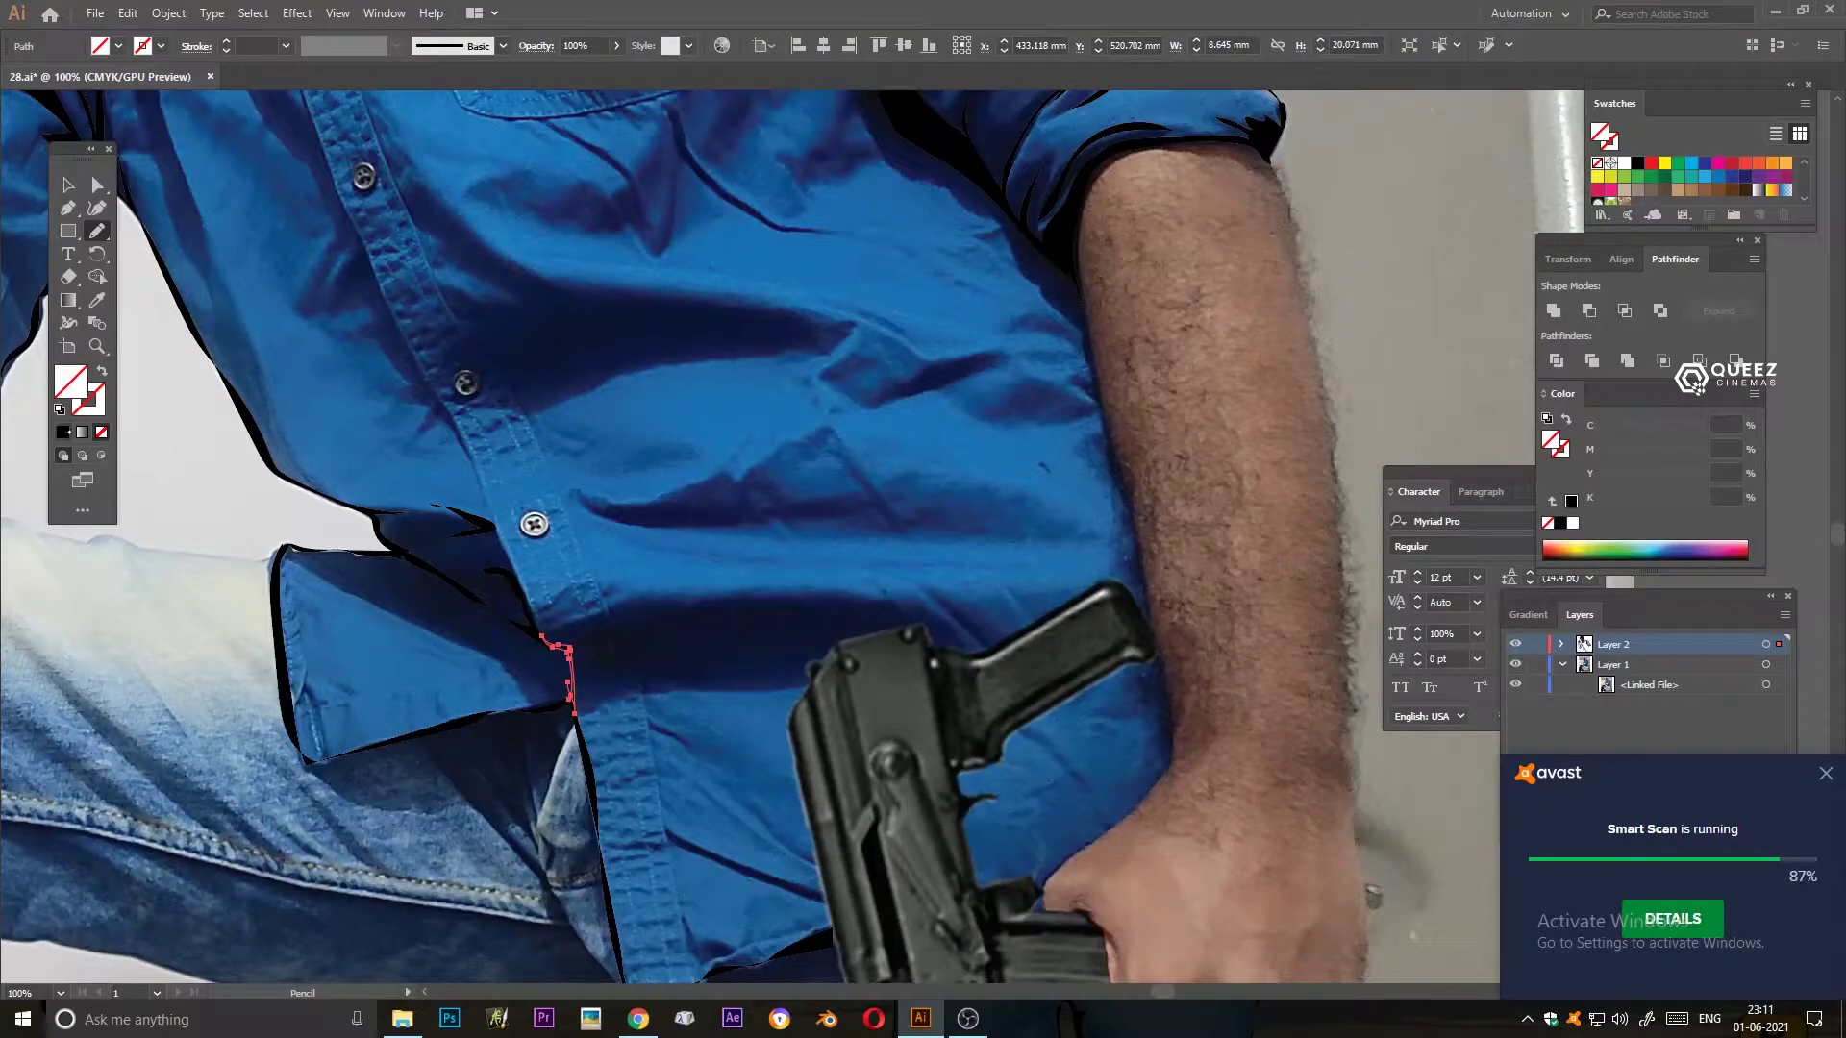
- Draw the placket edge lines from hem to collar, filling the placket path black from the Swatches
scroll(553, 706, "down", 1)
scroll(552, 706, "right", 1)
left_click_drag(602, 785, 526, 413)
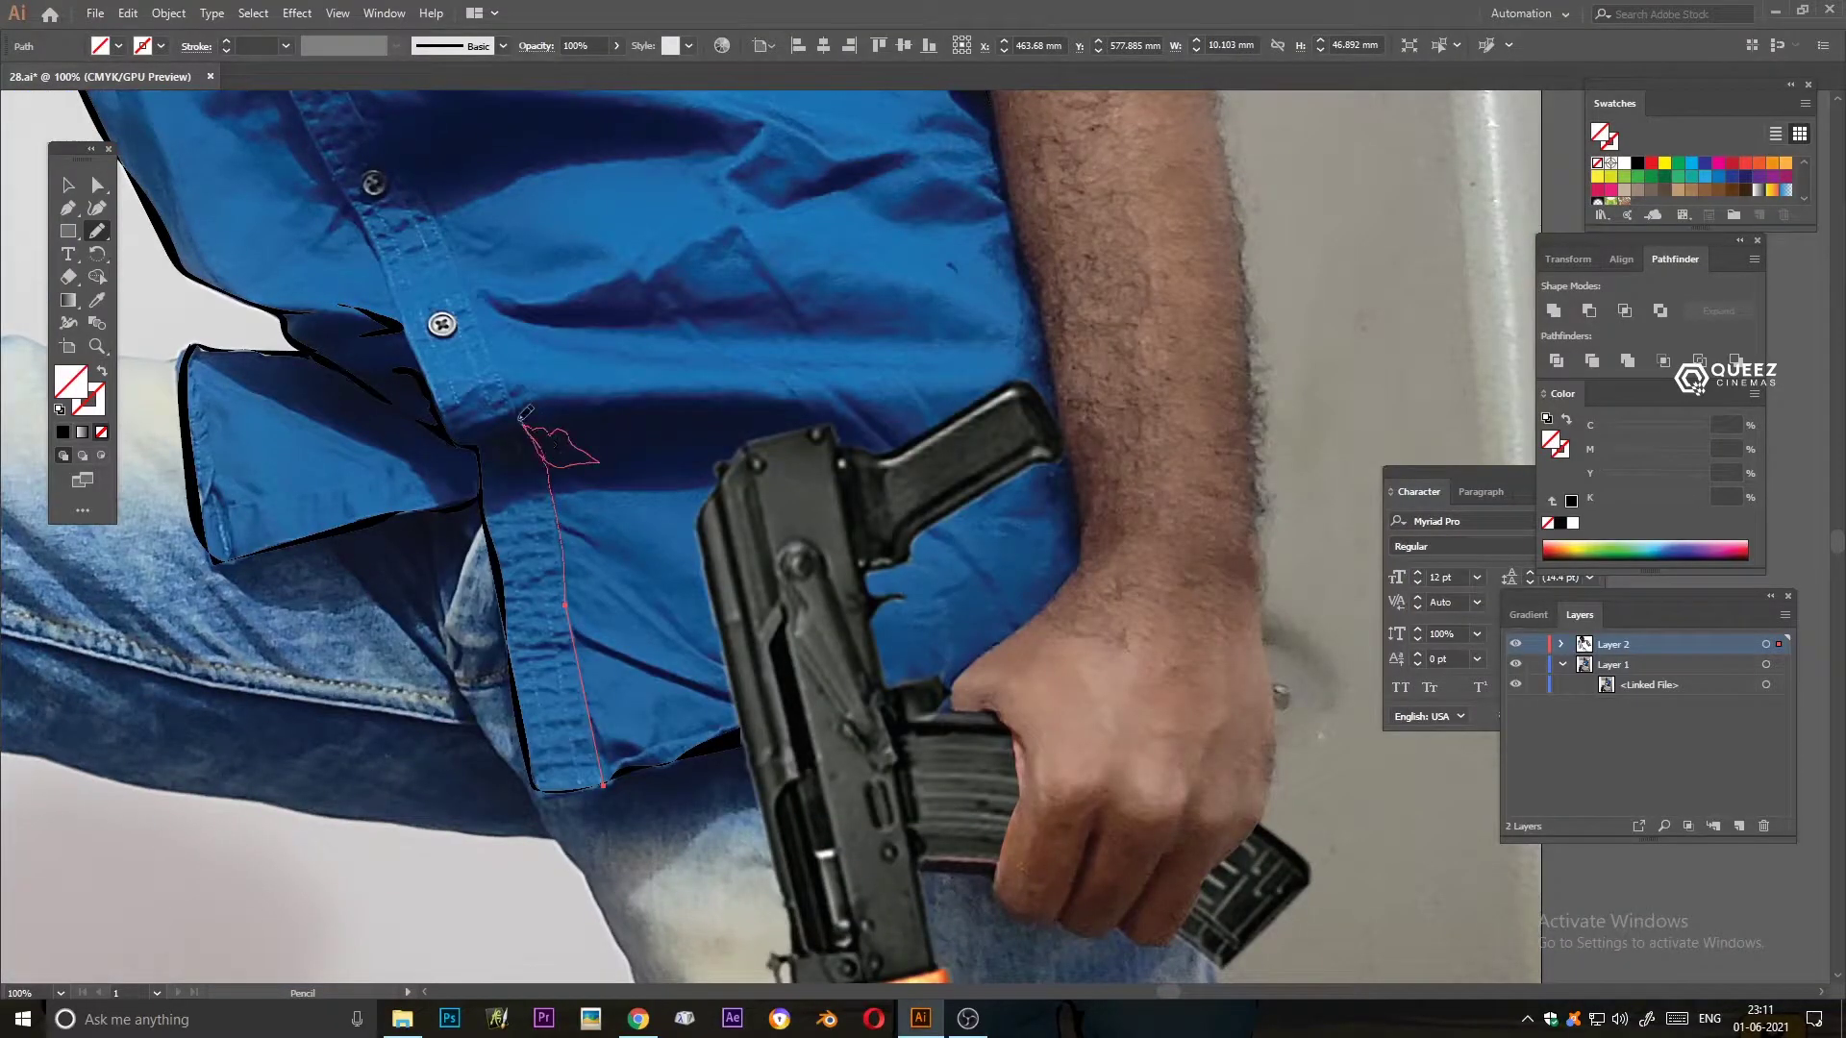
left_click_drag(417, 160, 502, 589)
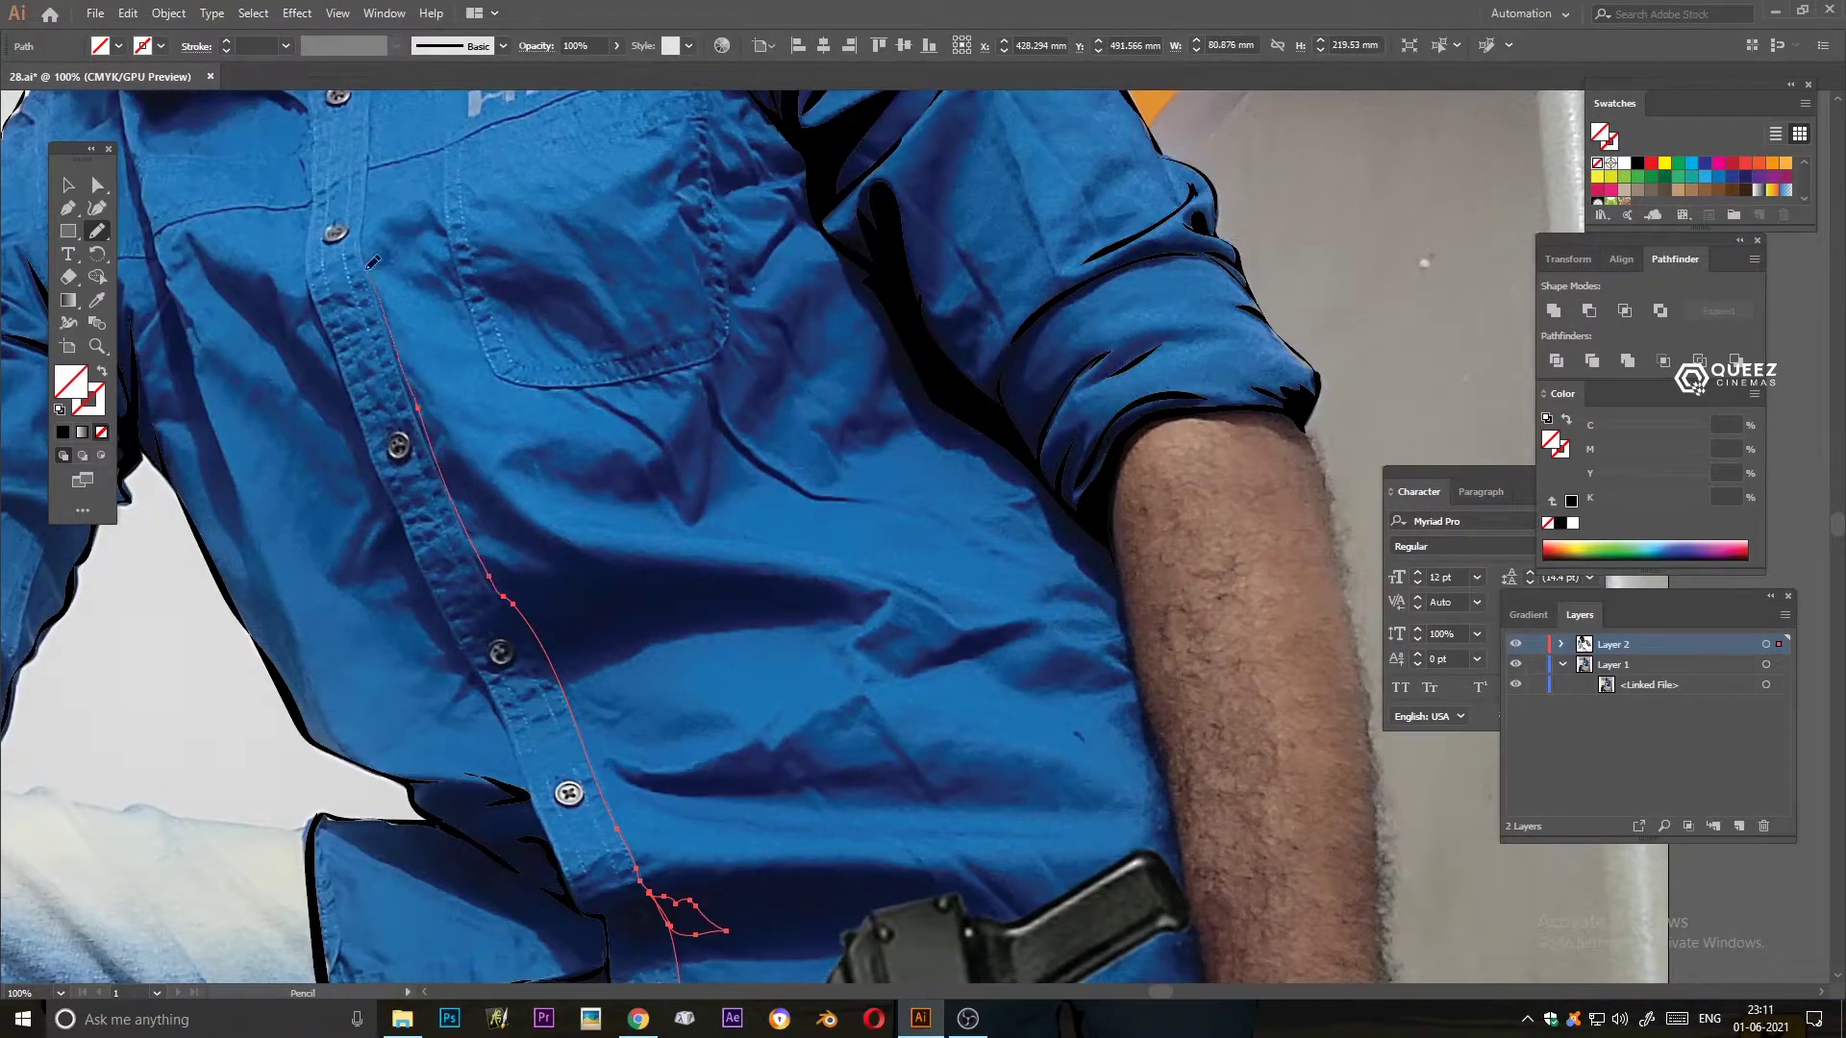
scroll(407, 501, "up", 3)
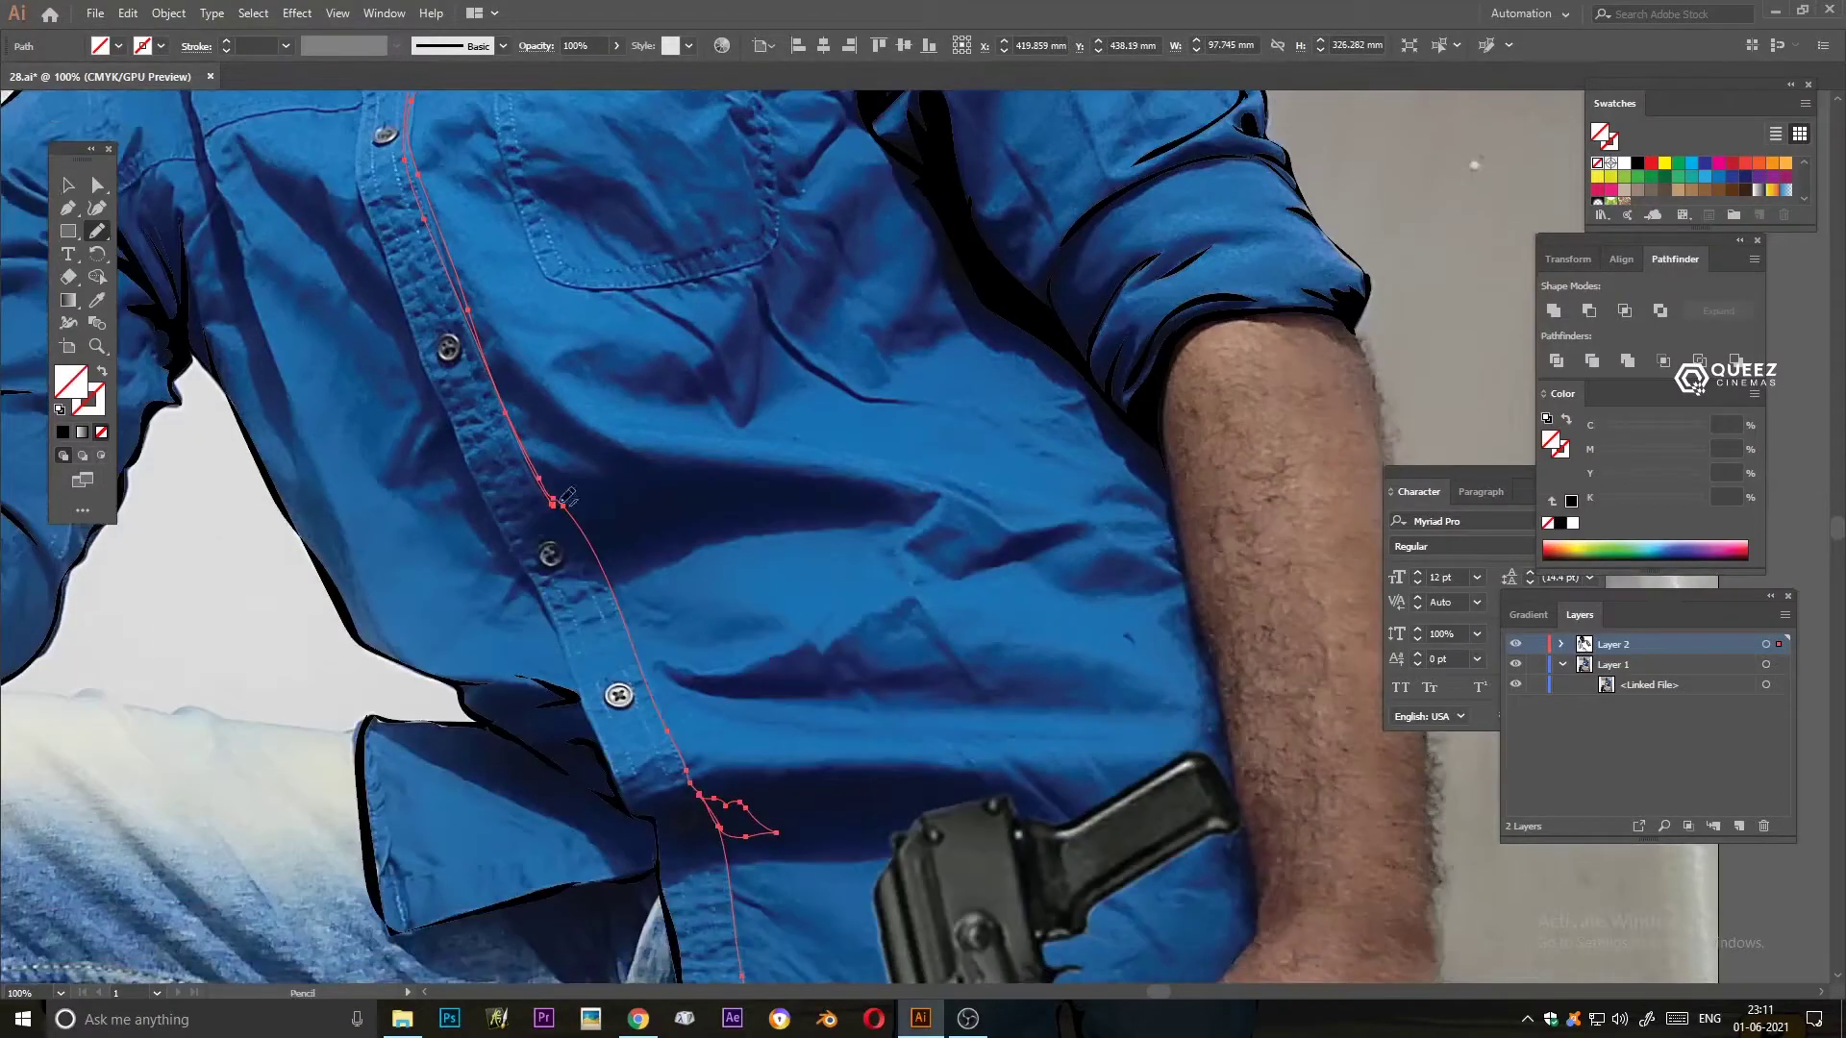
scroll(519, 913, "down", 5)
scroll(716, 813, "down", 3)
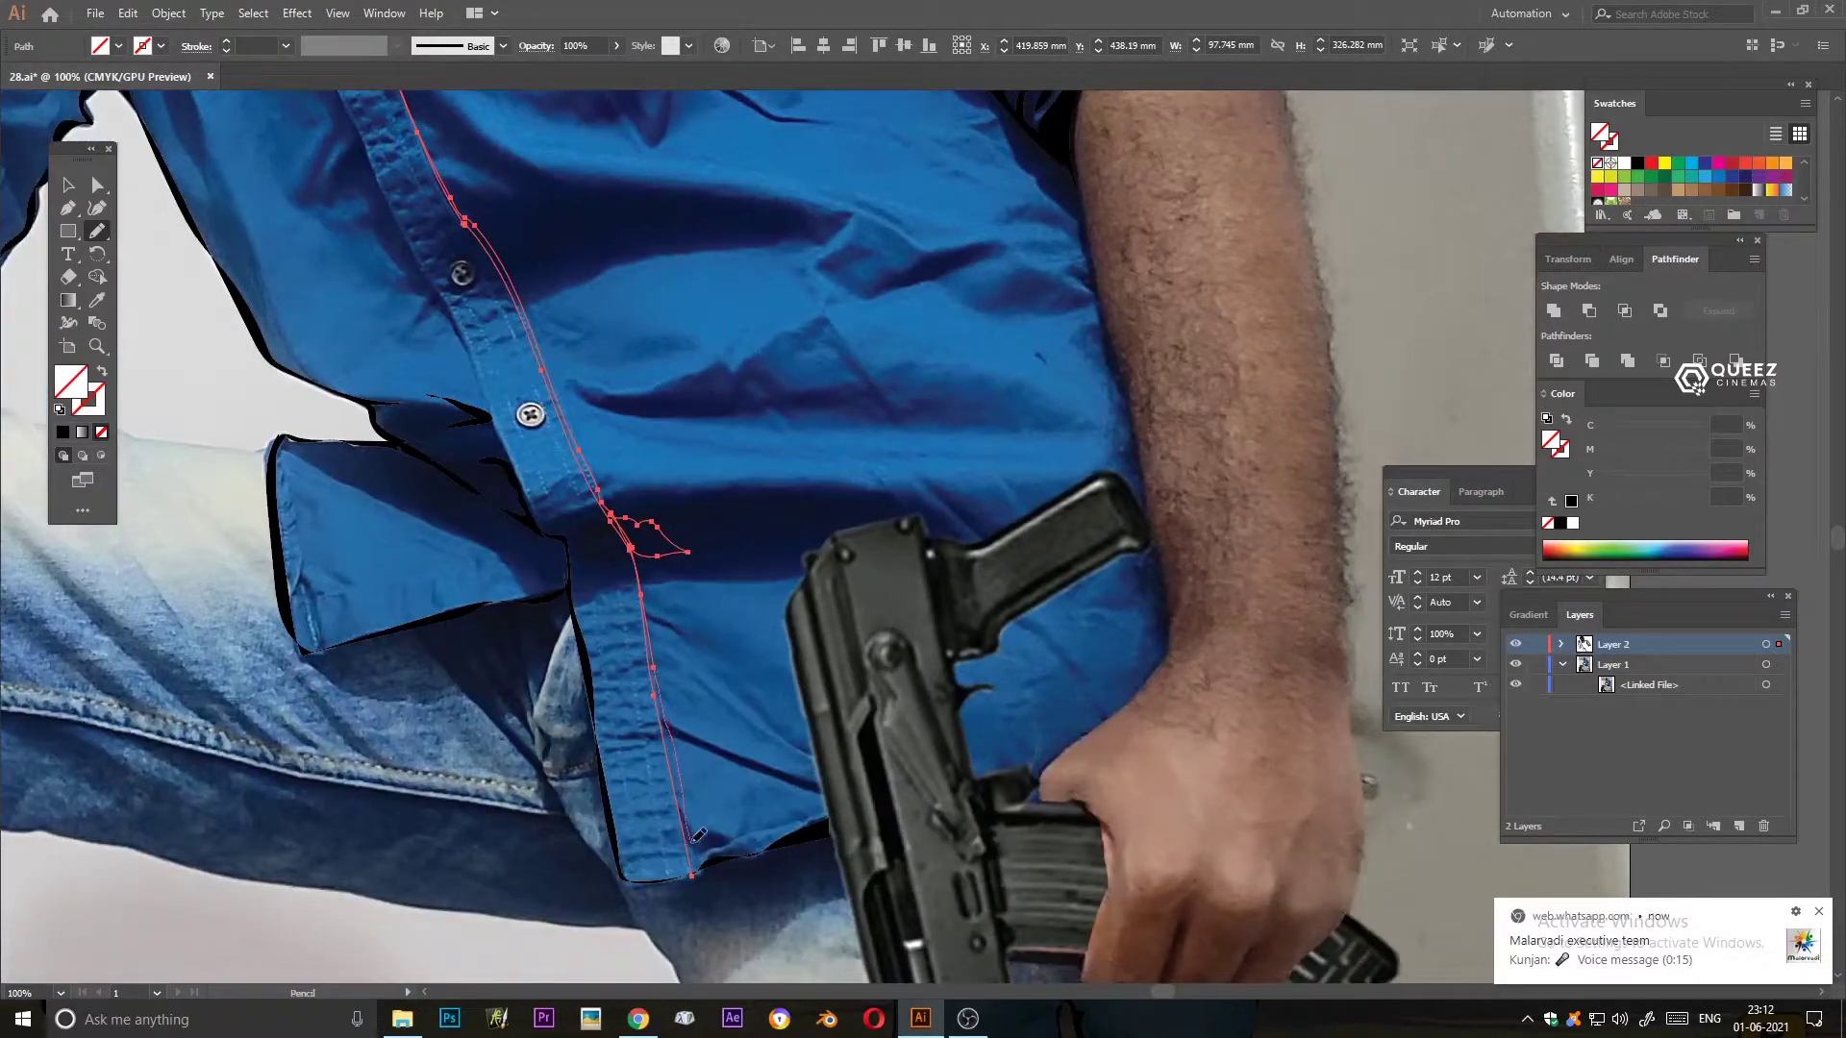
left_click(62, 432)
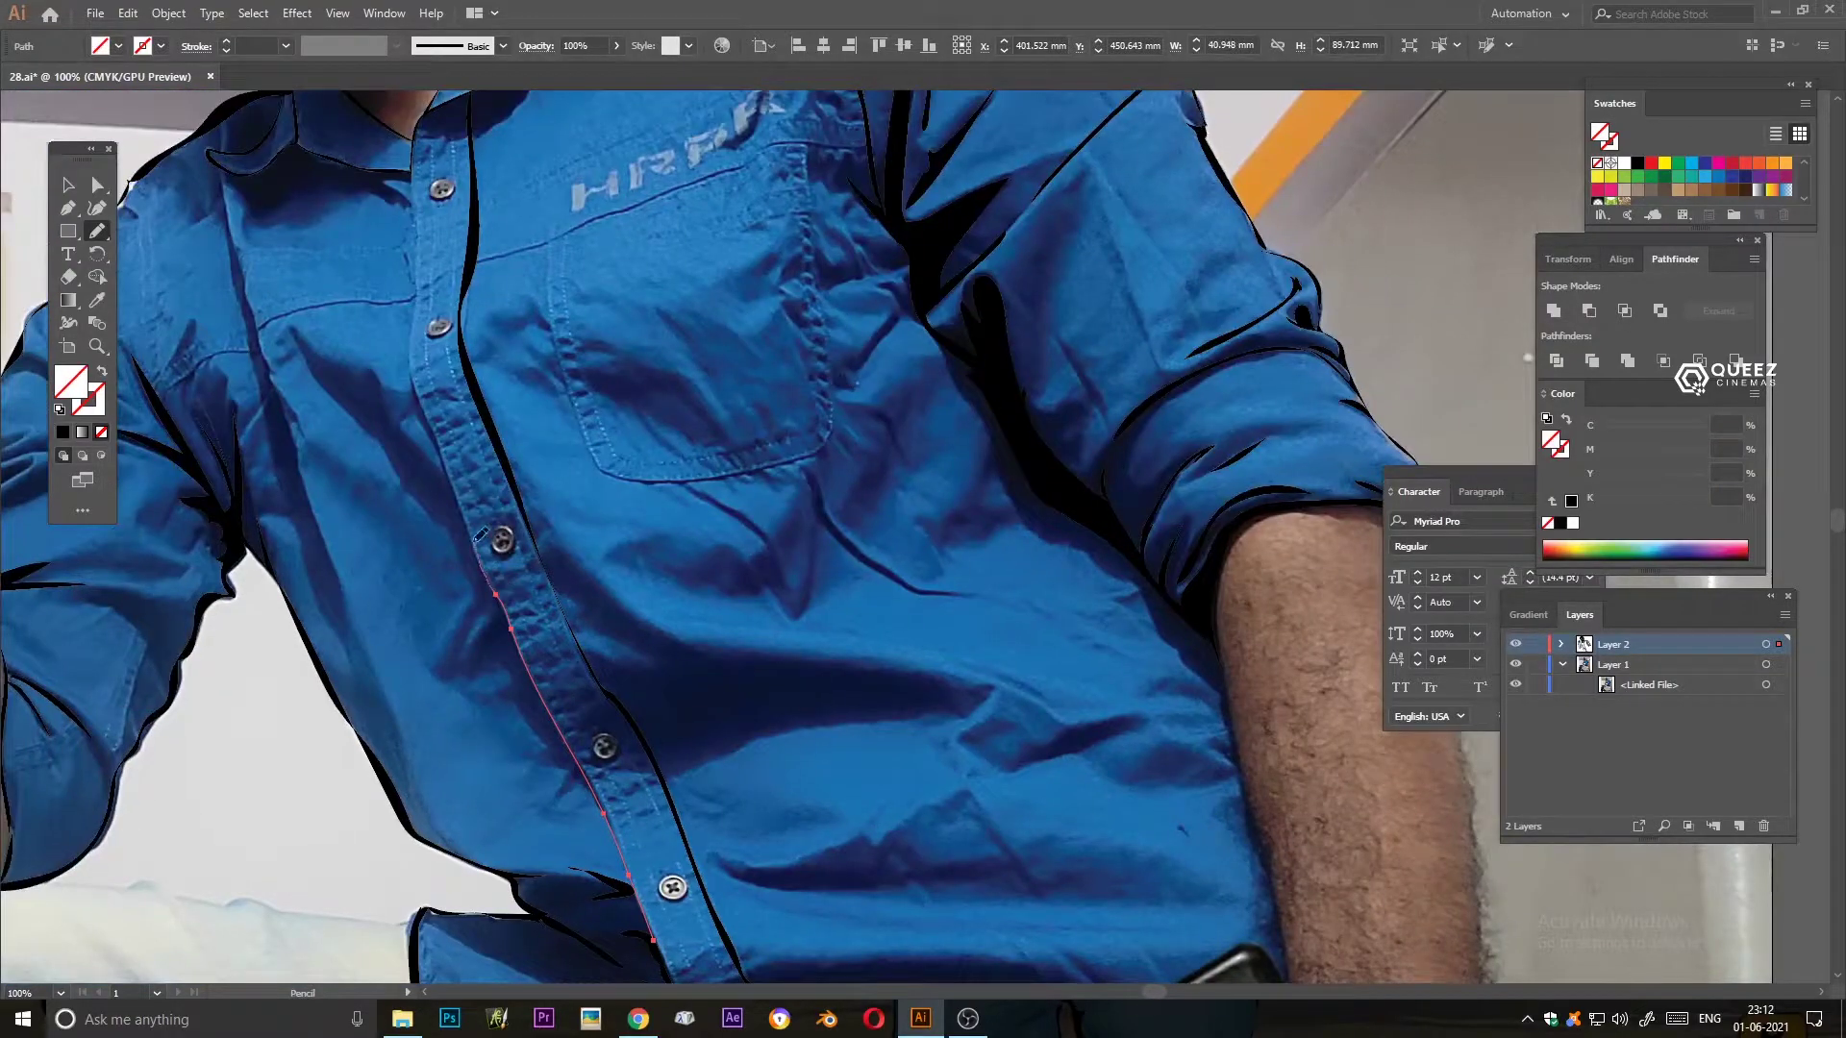
mouse_move(423, 244)
left_mouse_down()
mouse_move(486, 538)
mouse_move(604, 782)
left_mouse_up()
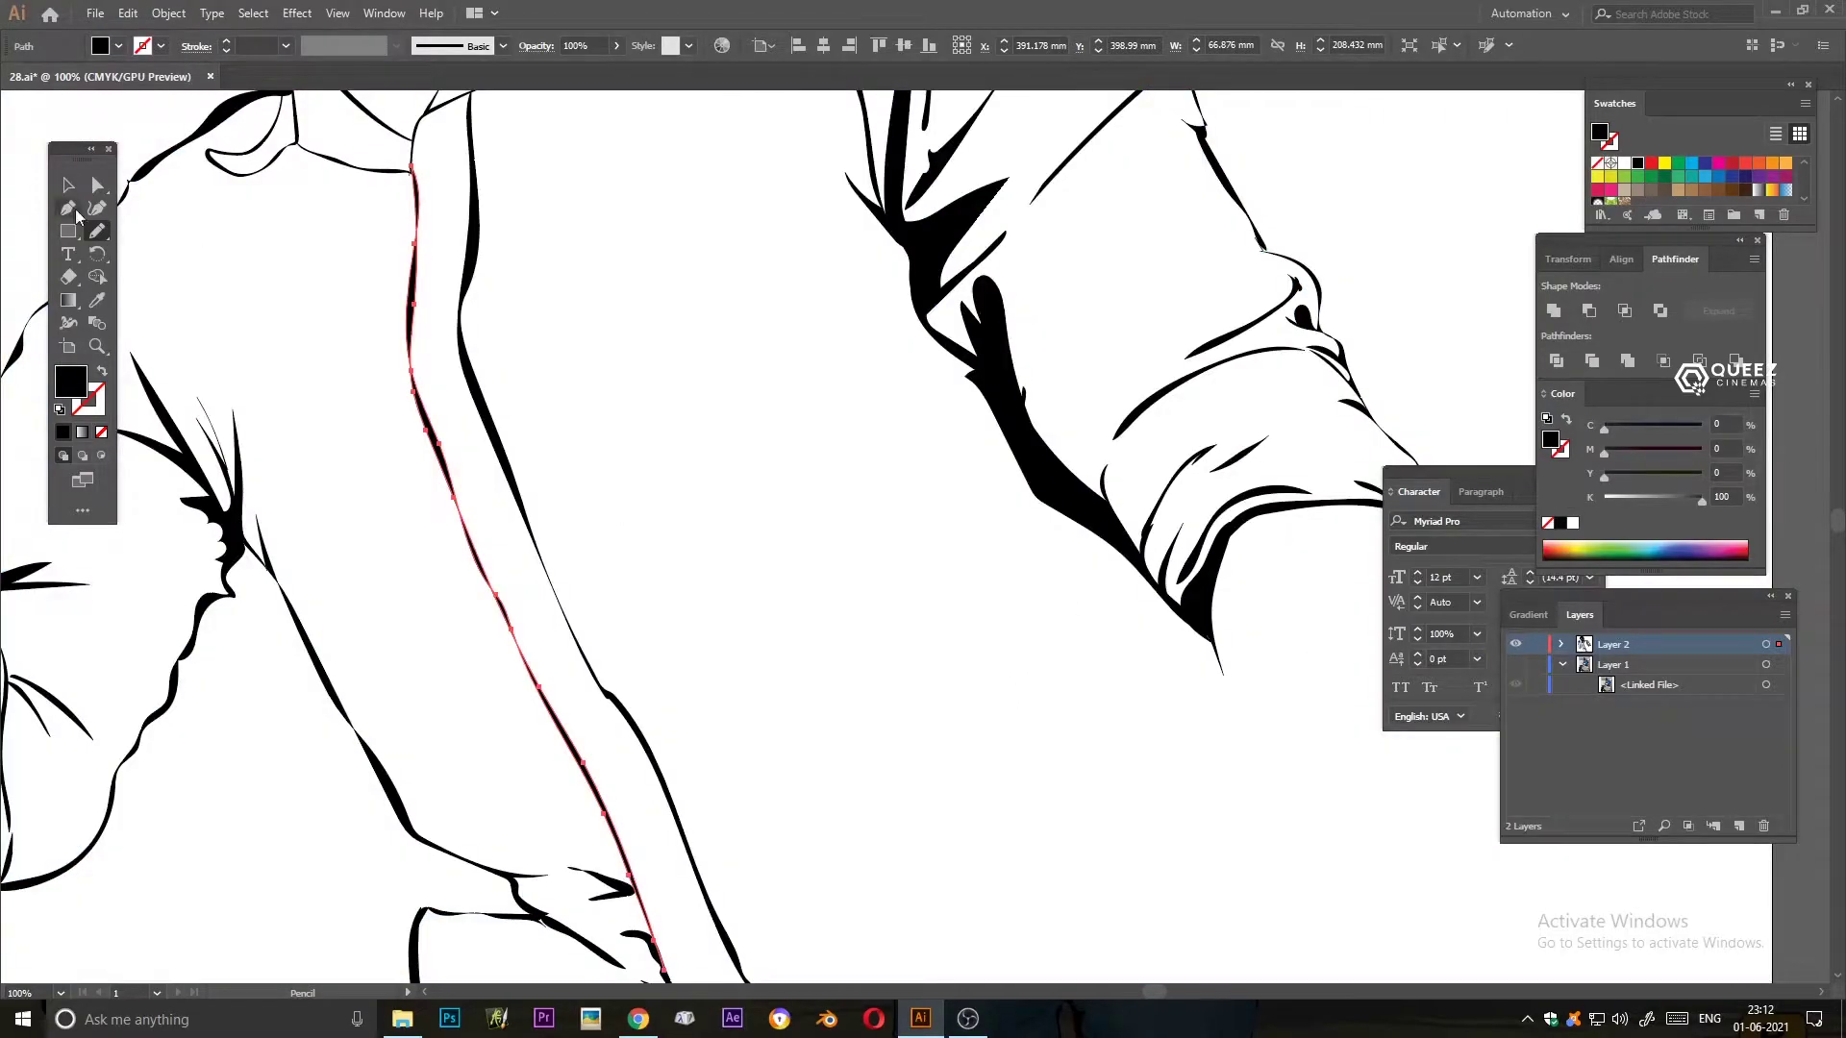
- Show the reference photo again and, with the Pencil, trace the arm's outer edge
scroll(815, 463, "down", 3)
left_click(1515, 663)
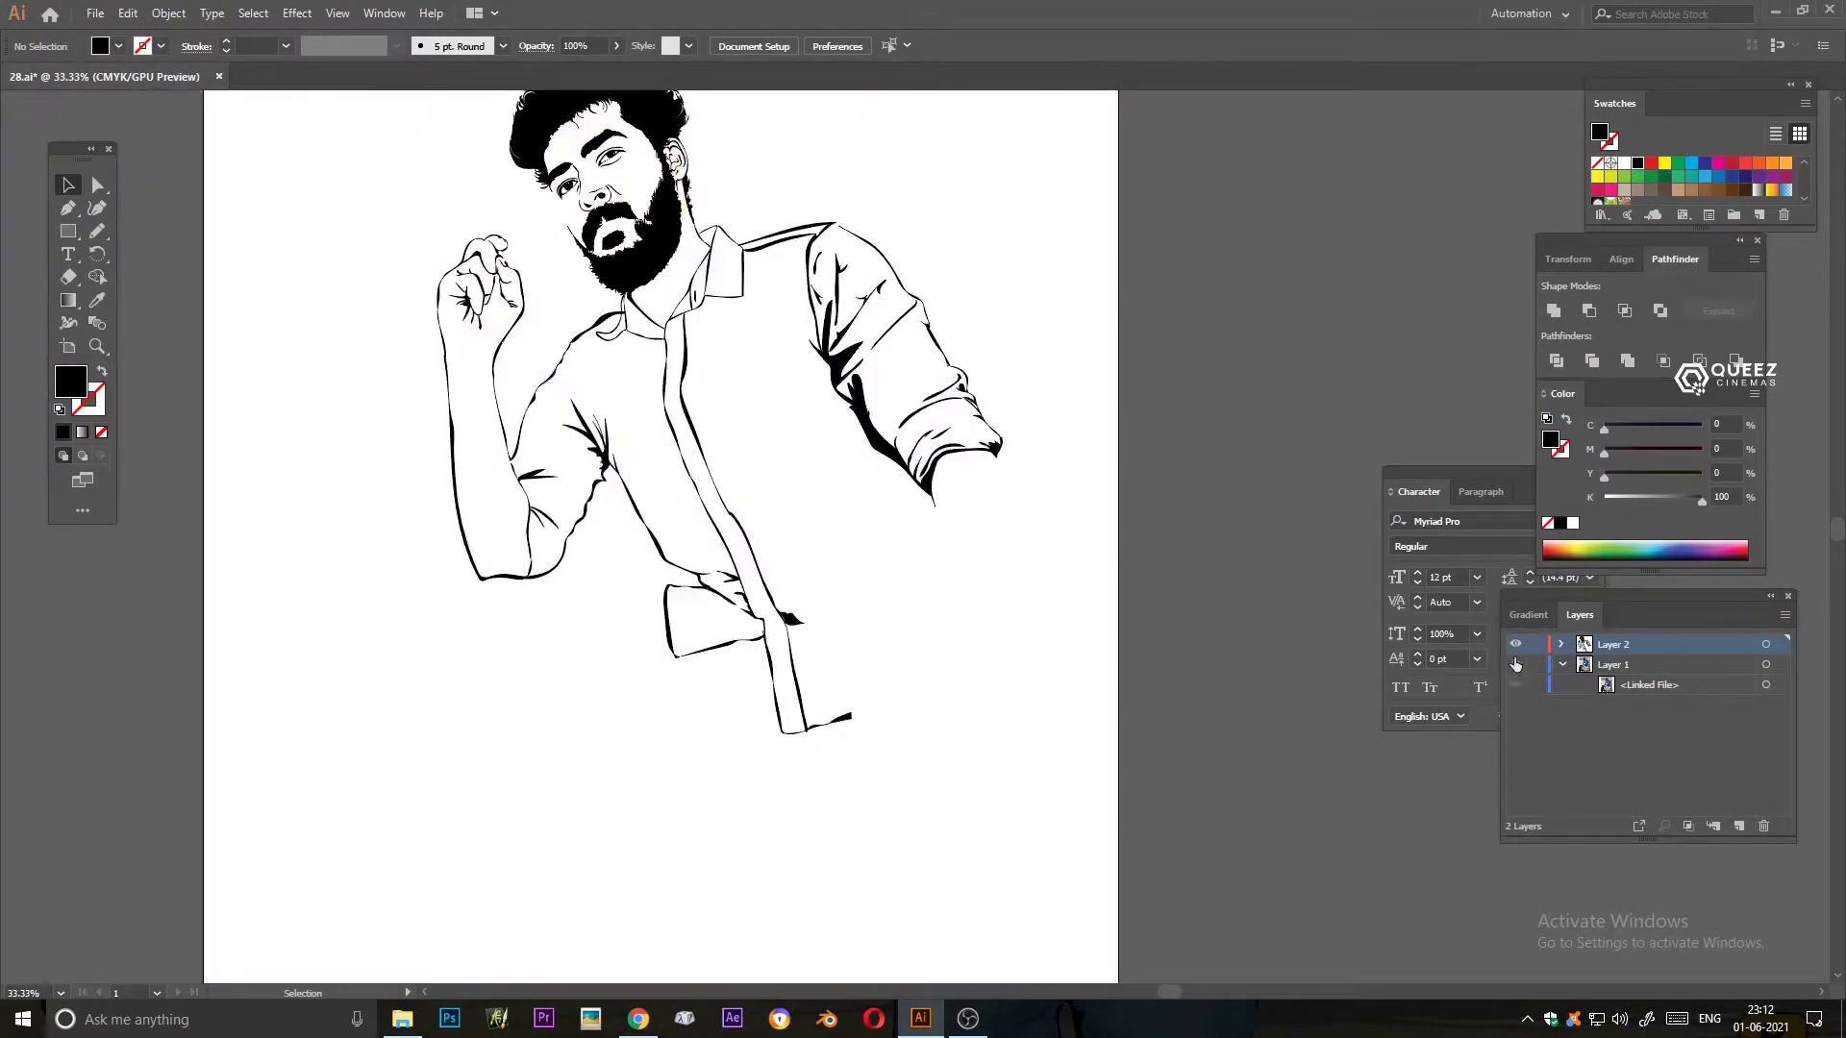
scroll(1060, 658, "up", 3)
key("n")
mouse_move(662, 258)
left_mouse_down()
mouse_move(728, 580)
mouse_move(712, 843)
mouse_move(663, 255)
left_mouse_up()
- Trace the finger contours of the fist
scroll(786, 331, "right", 2)
left_click_drag(822, 738, 892, 496)
scroll(856, 616, "down", 4)
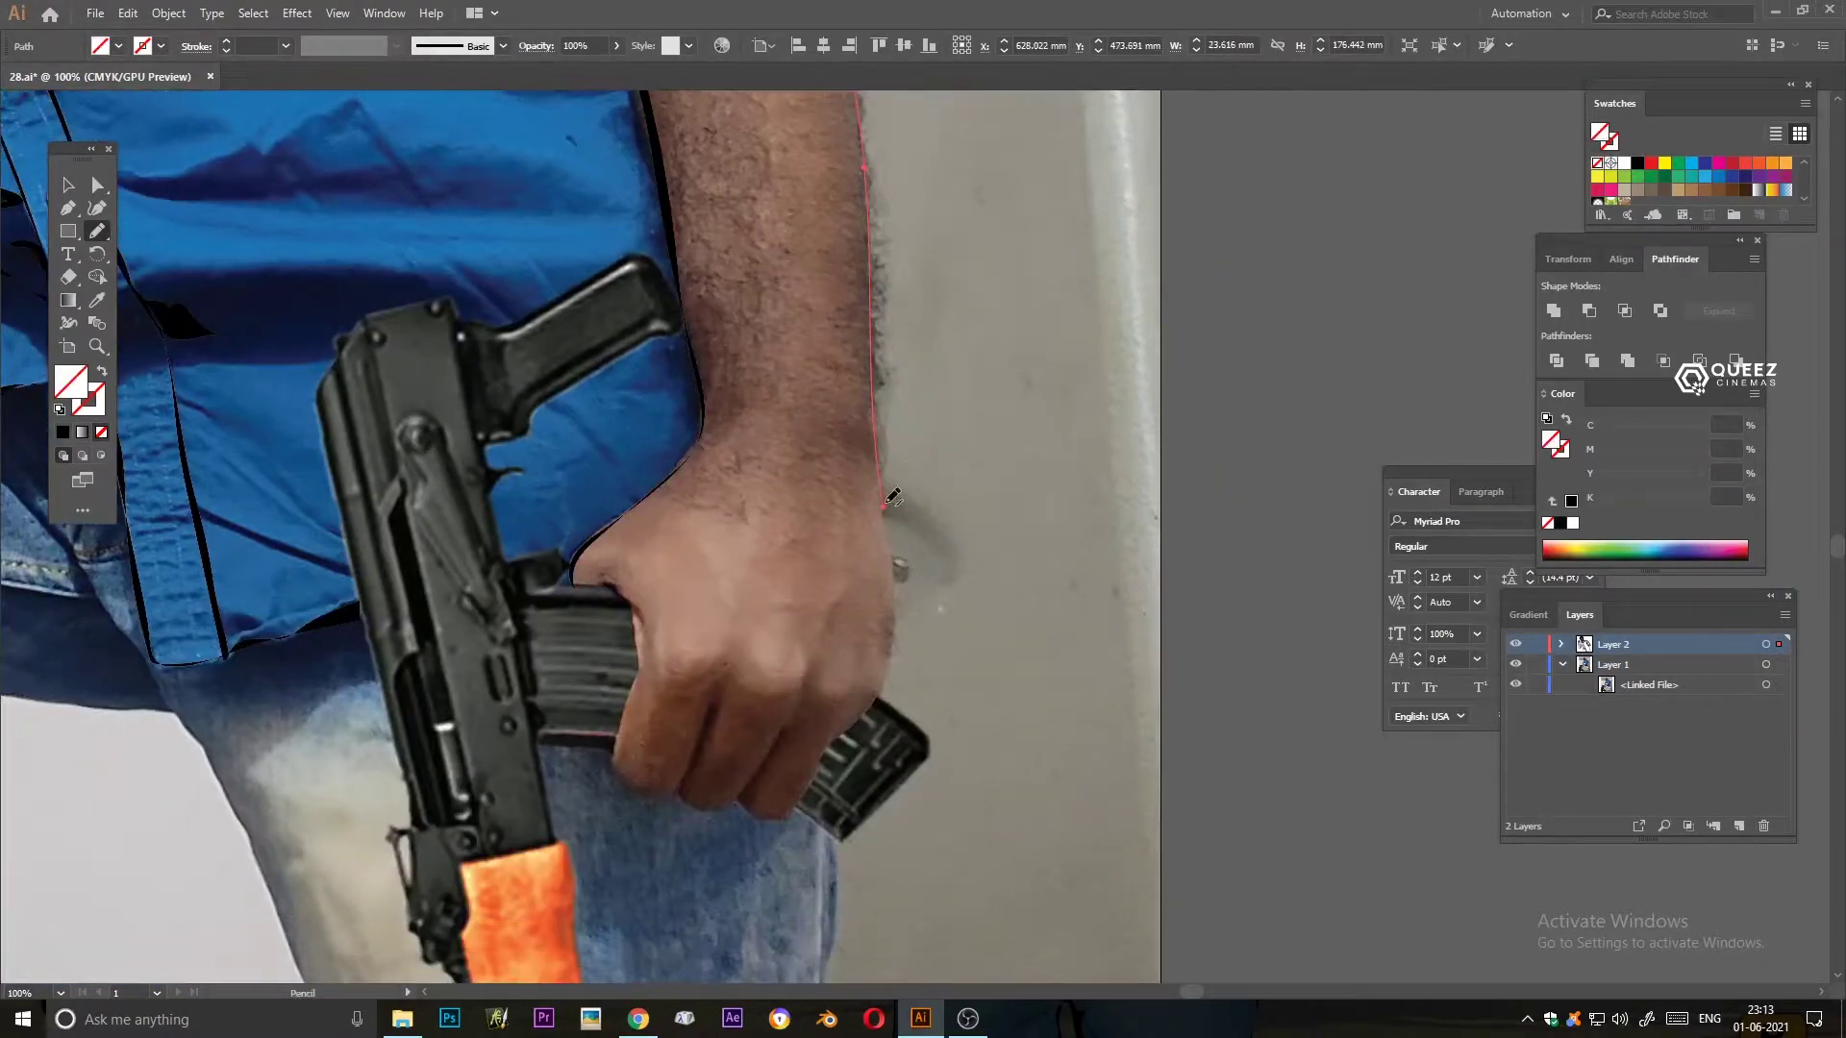
left_click_drag(767, 814, 681, 793)
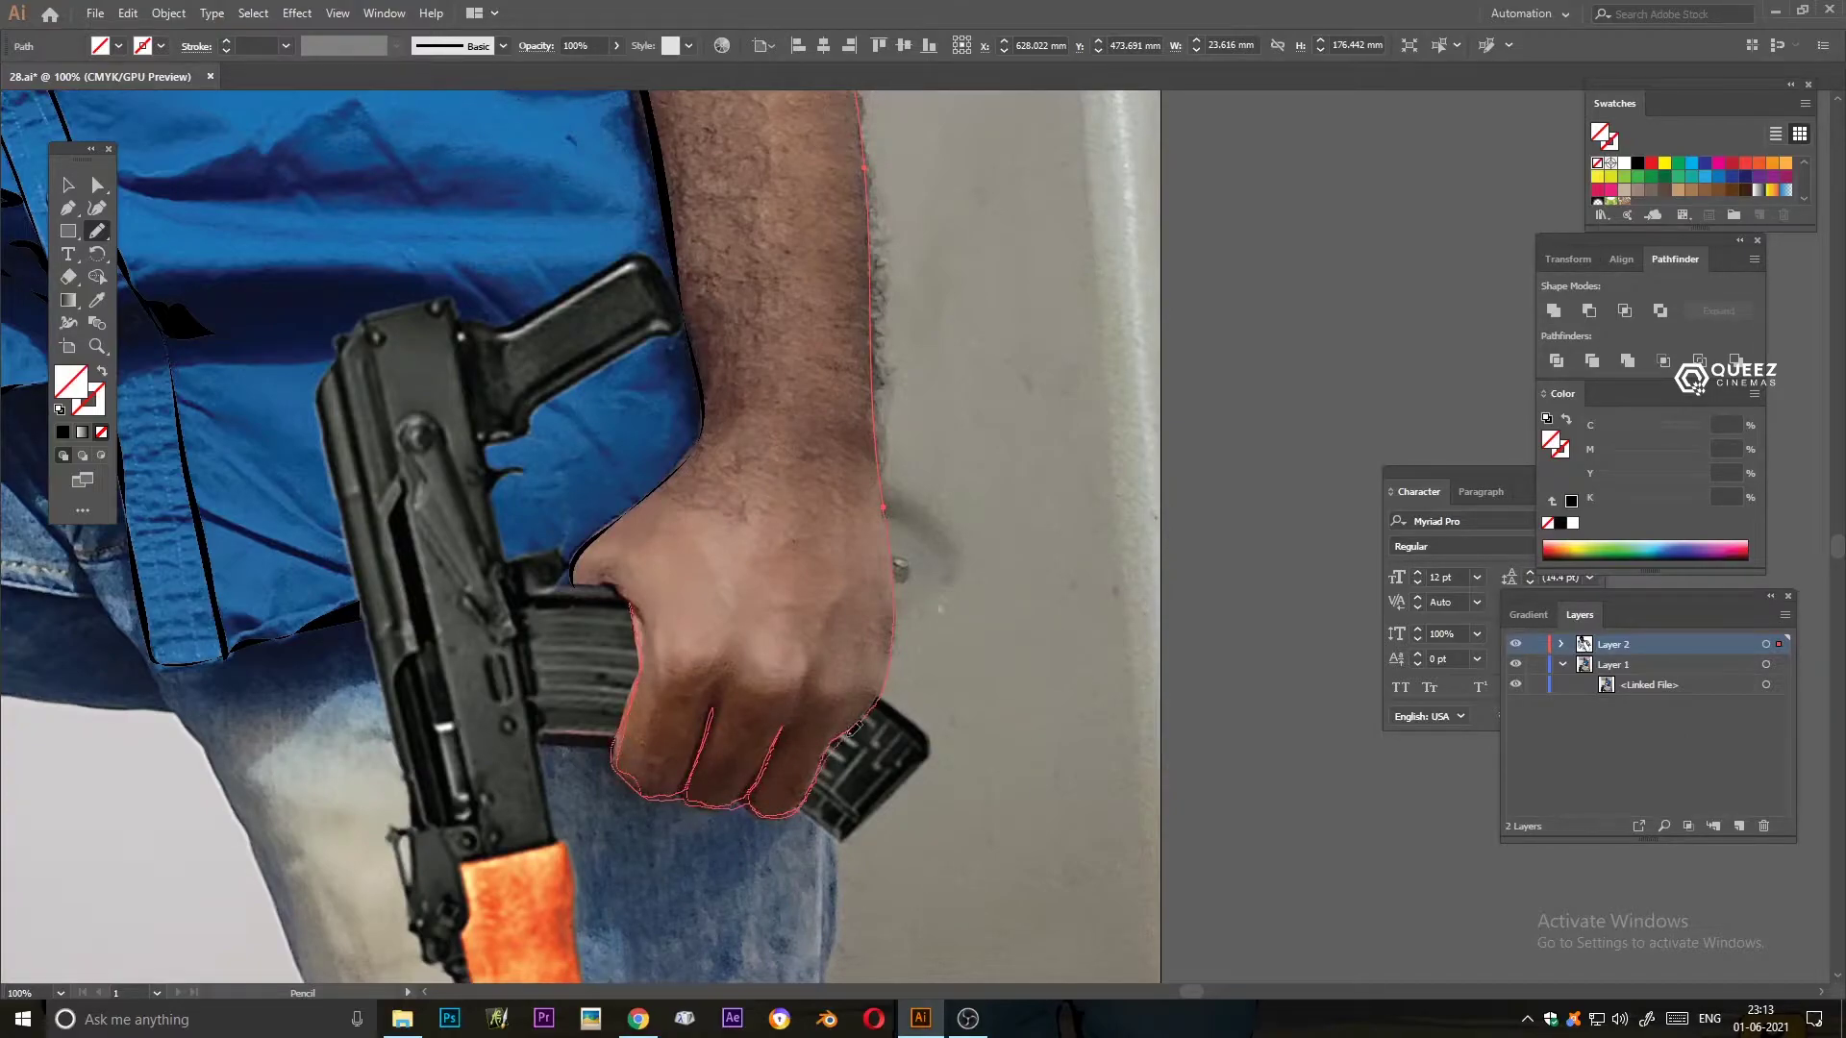
scroll(878, 233, "up", 6)
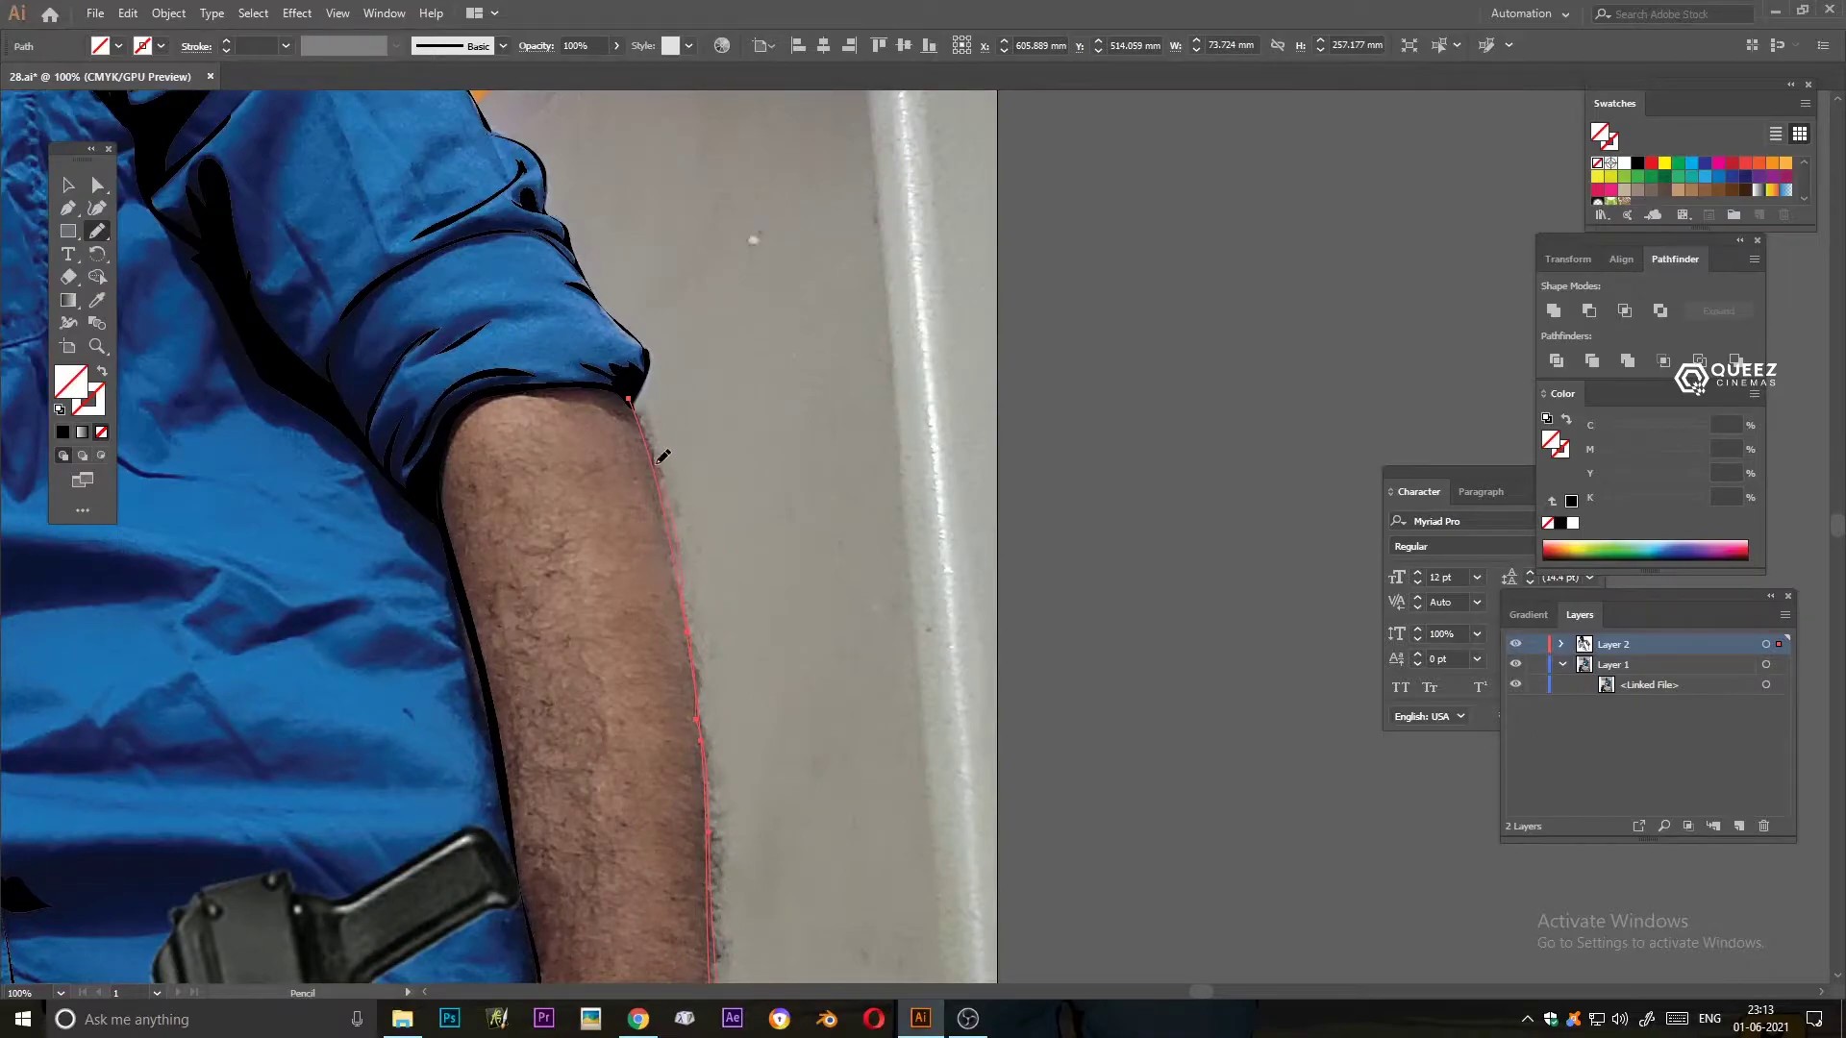
scroll(673, 577, "down", 5)
scroll(481, 577, "up", 3)
- Draw the knuckle crease shapes and strokes on both sides of the fist
left_click_drag(565, 615, 385, 549)
scroll(386, 549, "down", 3)
scroll(576, 481, "down", 5)
mouse_move(781, 326)
left_mouse_down()
mouse_move(935, 299)
mouse_move(1058, 358)
mouse_move(1199, 285)
left_mouse_up()
left_click_drag(971, 341, 952, 276)
scroll(769, 432, "right", 5)
left_click_drag(1005, 437, 822, 469)
left_click_drag(514, 442, 394, 476)
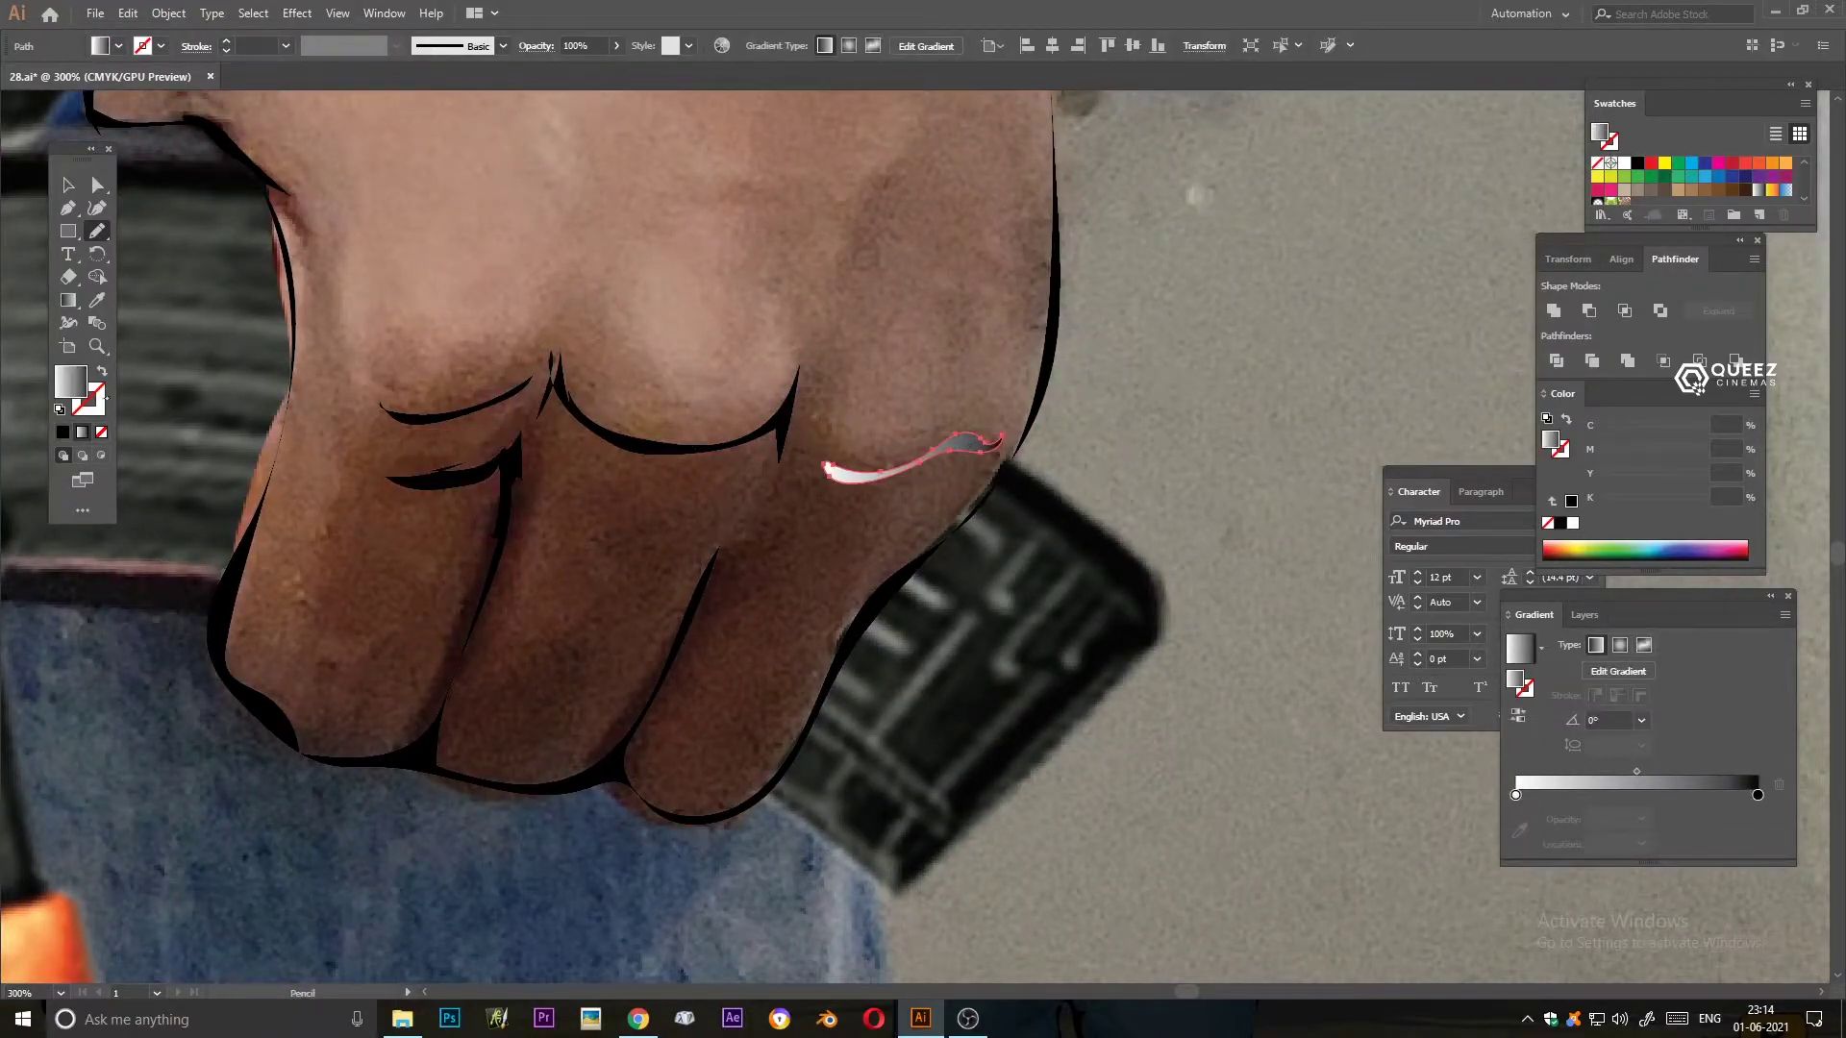
left_click_drag(756, 670, 830, 598)
scroll(831, 598, "up", 5)
scroll(910, 473, "left", 5)
- With no fill, outline the gun's top edge and the top of its grip
key("slash")
left_click_drag(586, 384, 528, 174)
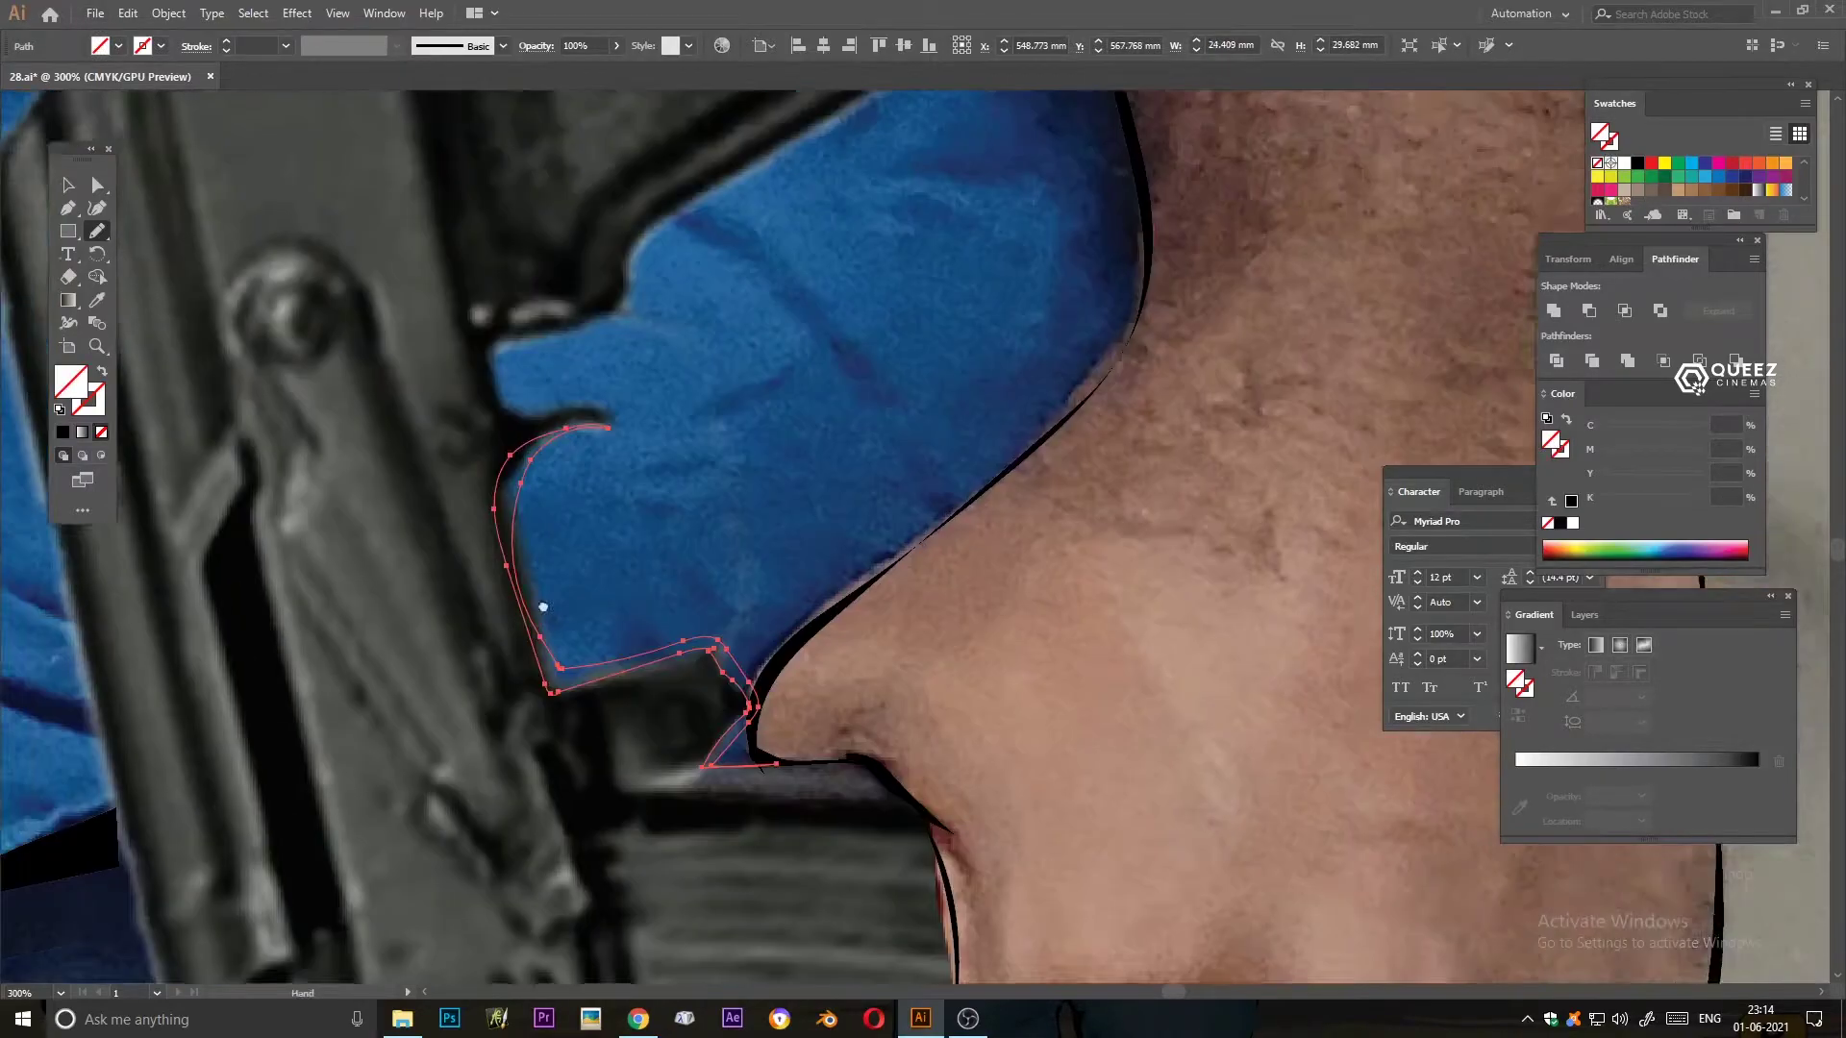
scroll(528, 174, "up", 5)
left_click_drag(487, 443, 783, 219)
scroll(784, 220, "up", 4)
scroll(783, 219, "right", 2)
left_click_drag(616, 516, 836, 241)
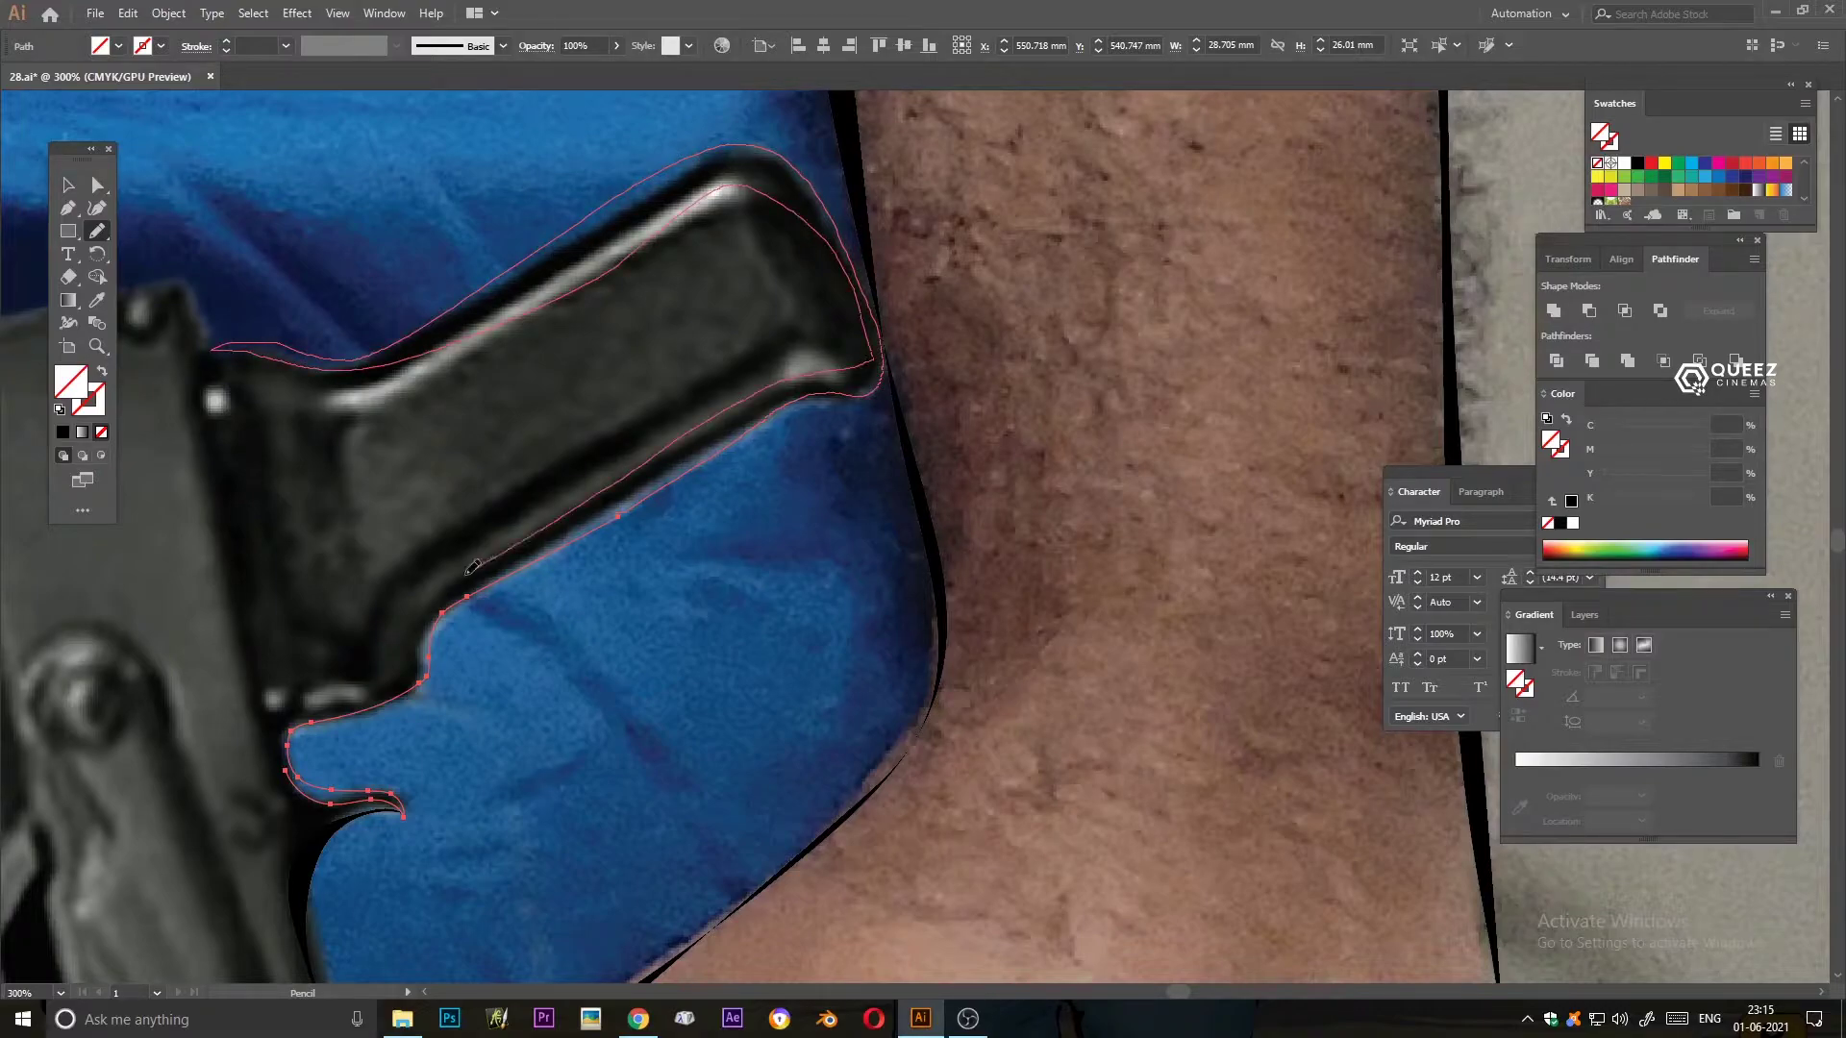
- Outline the gun's receiver from its top edge to the grip end
scroll(377, 427, "left", 3)
scroll(377, 427, "up", 2)
scroll(377, 427, "left", 3)
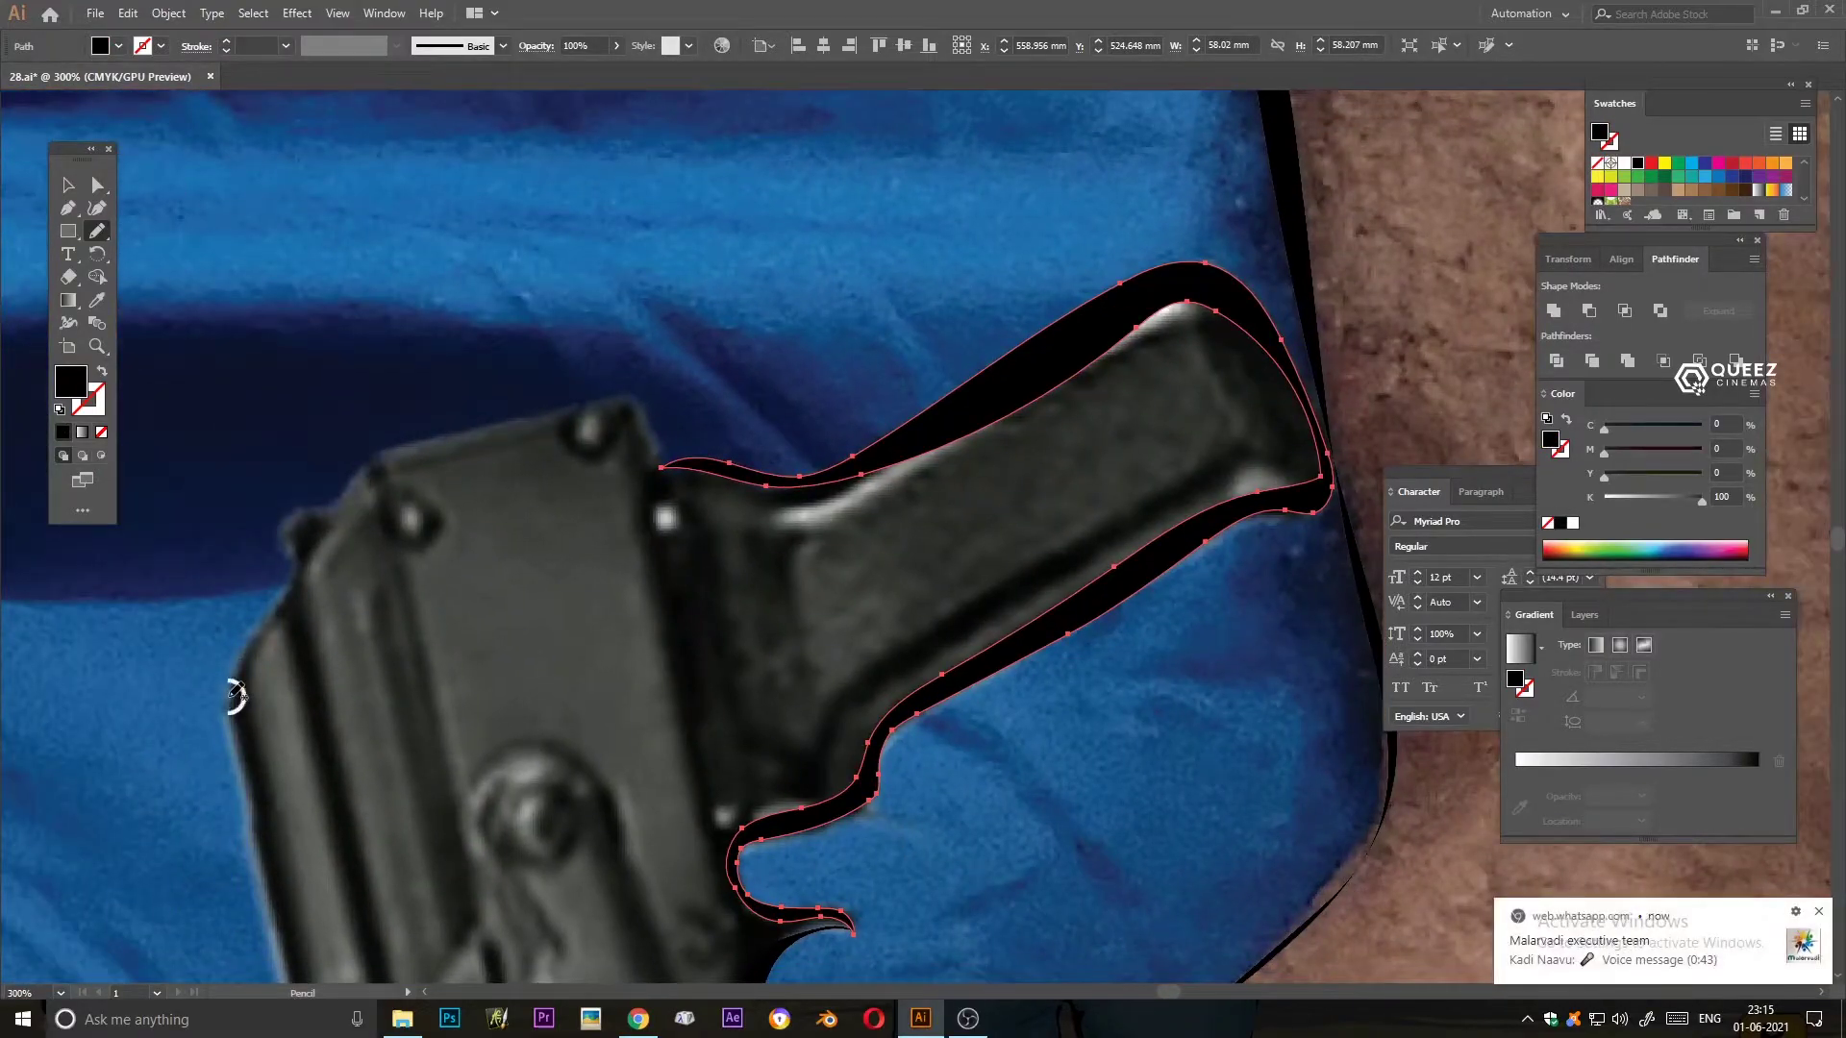
left_click_drag(231, 690, 659, 469)
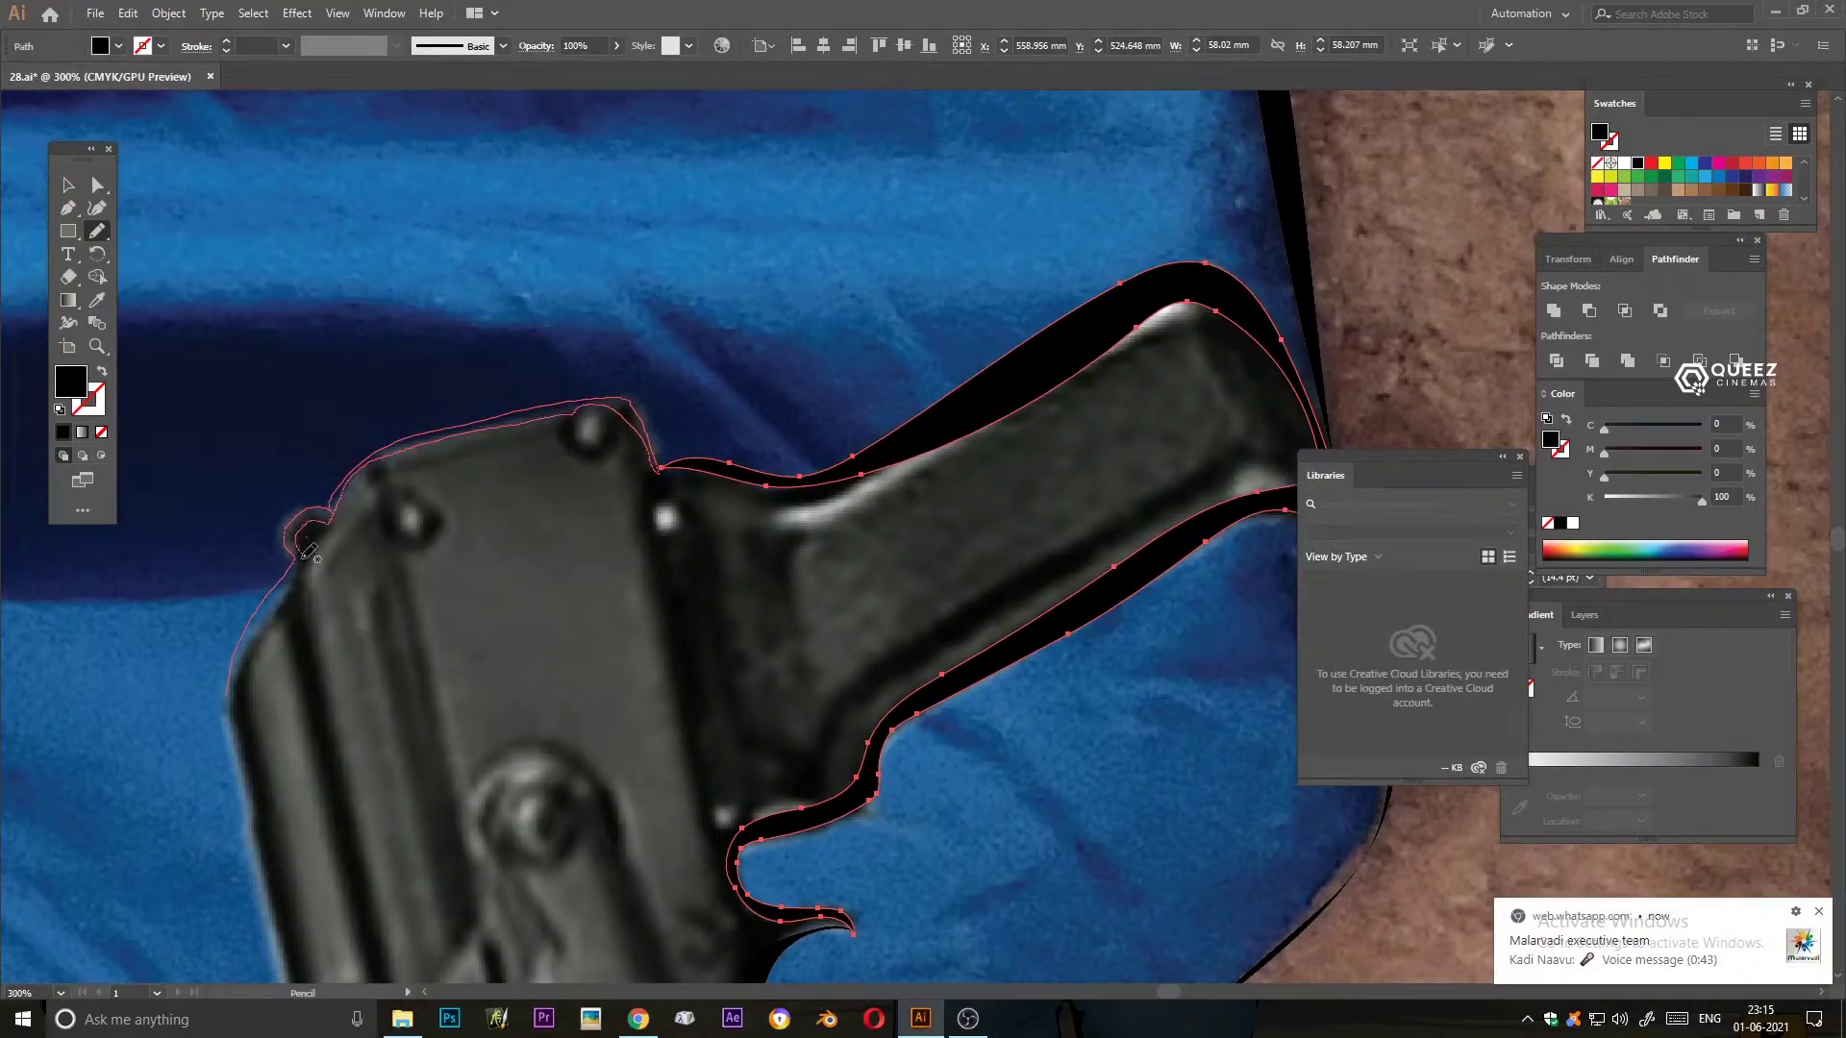
left_click_drag(490, 425, 252, 846)
scroll(252, 846, "down", 5)
scroll(252, 847, "left", 1)
key("ctrl+1")
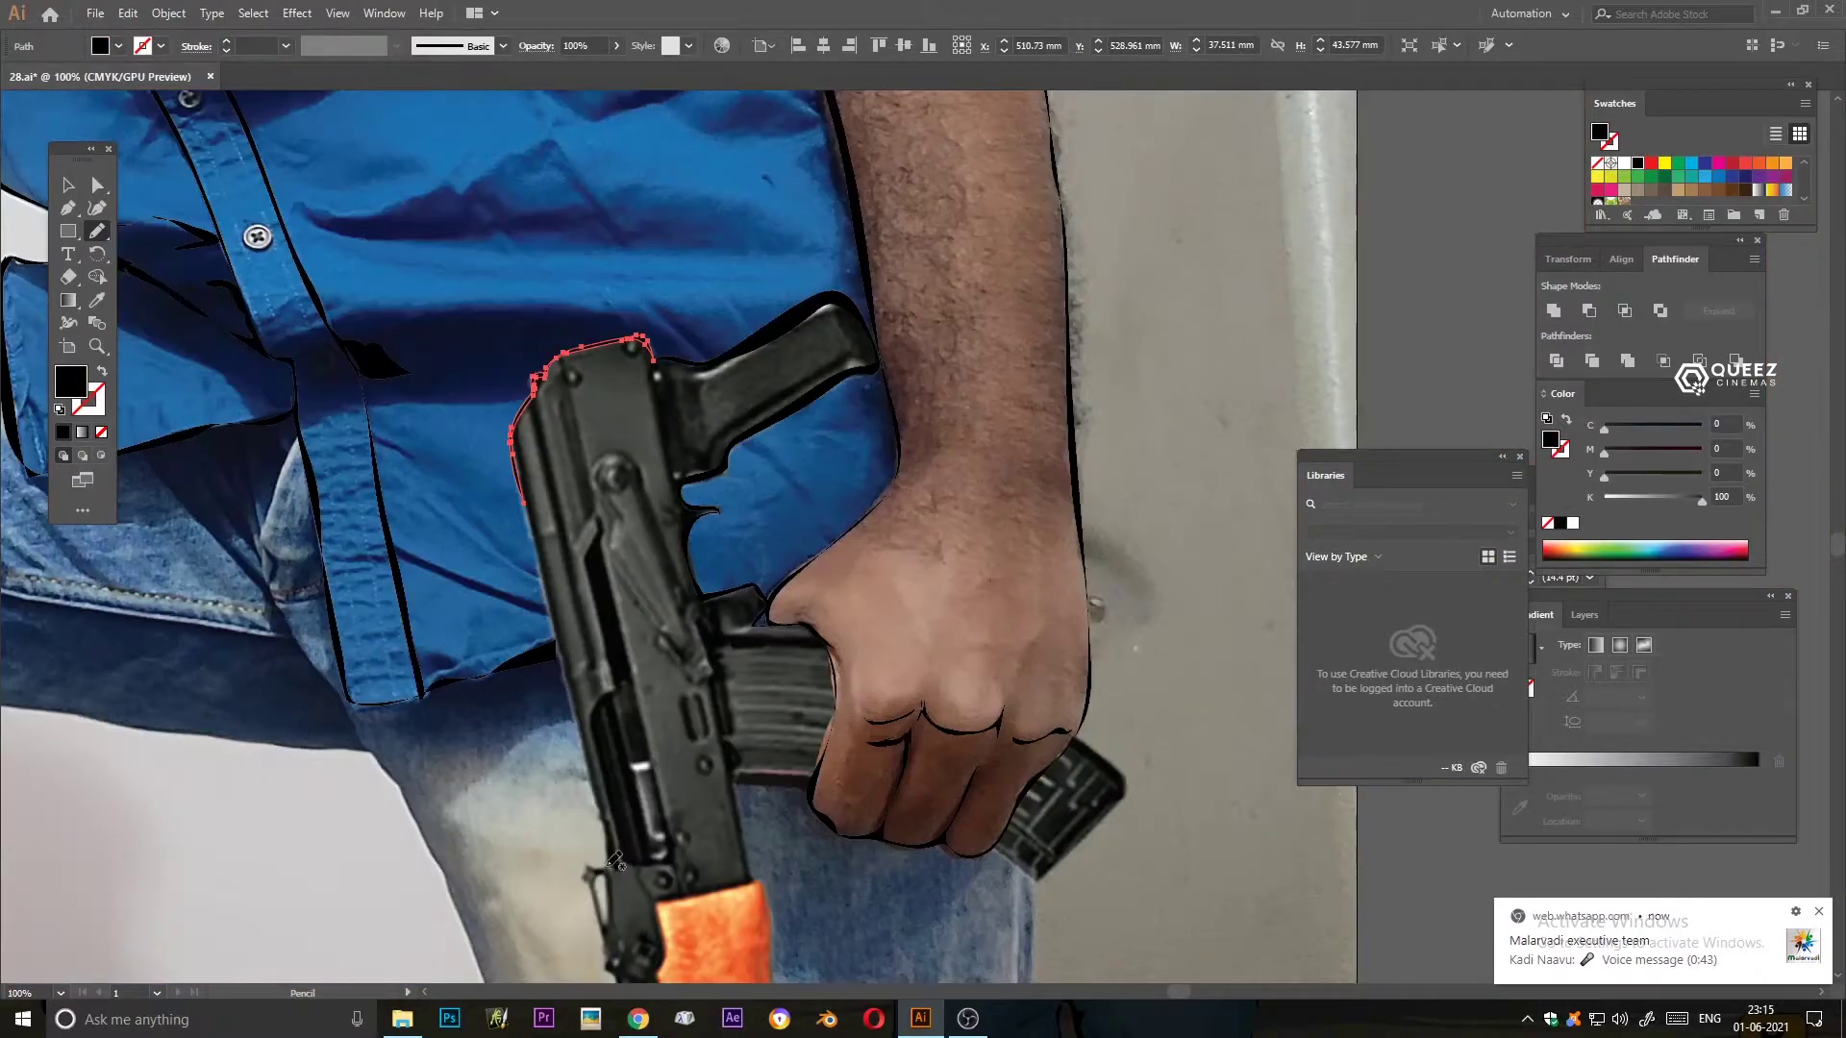
- Trace the gun's left edge and the small part near the trigger
left_click_drag(524, 509, 592, 750)
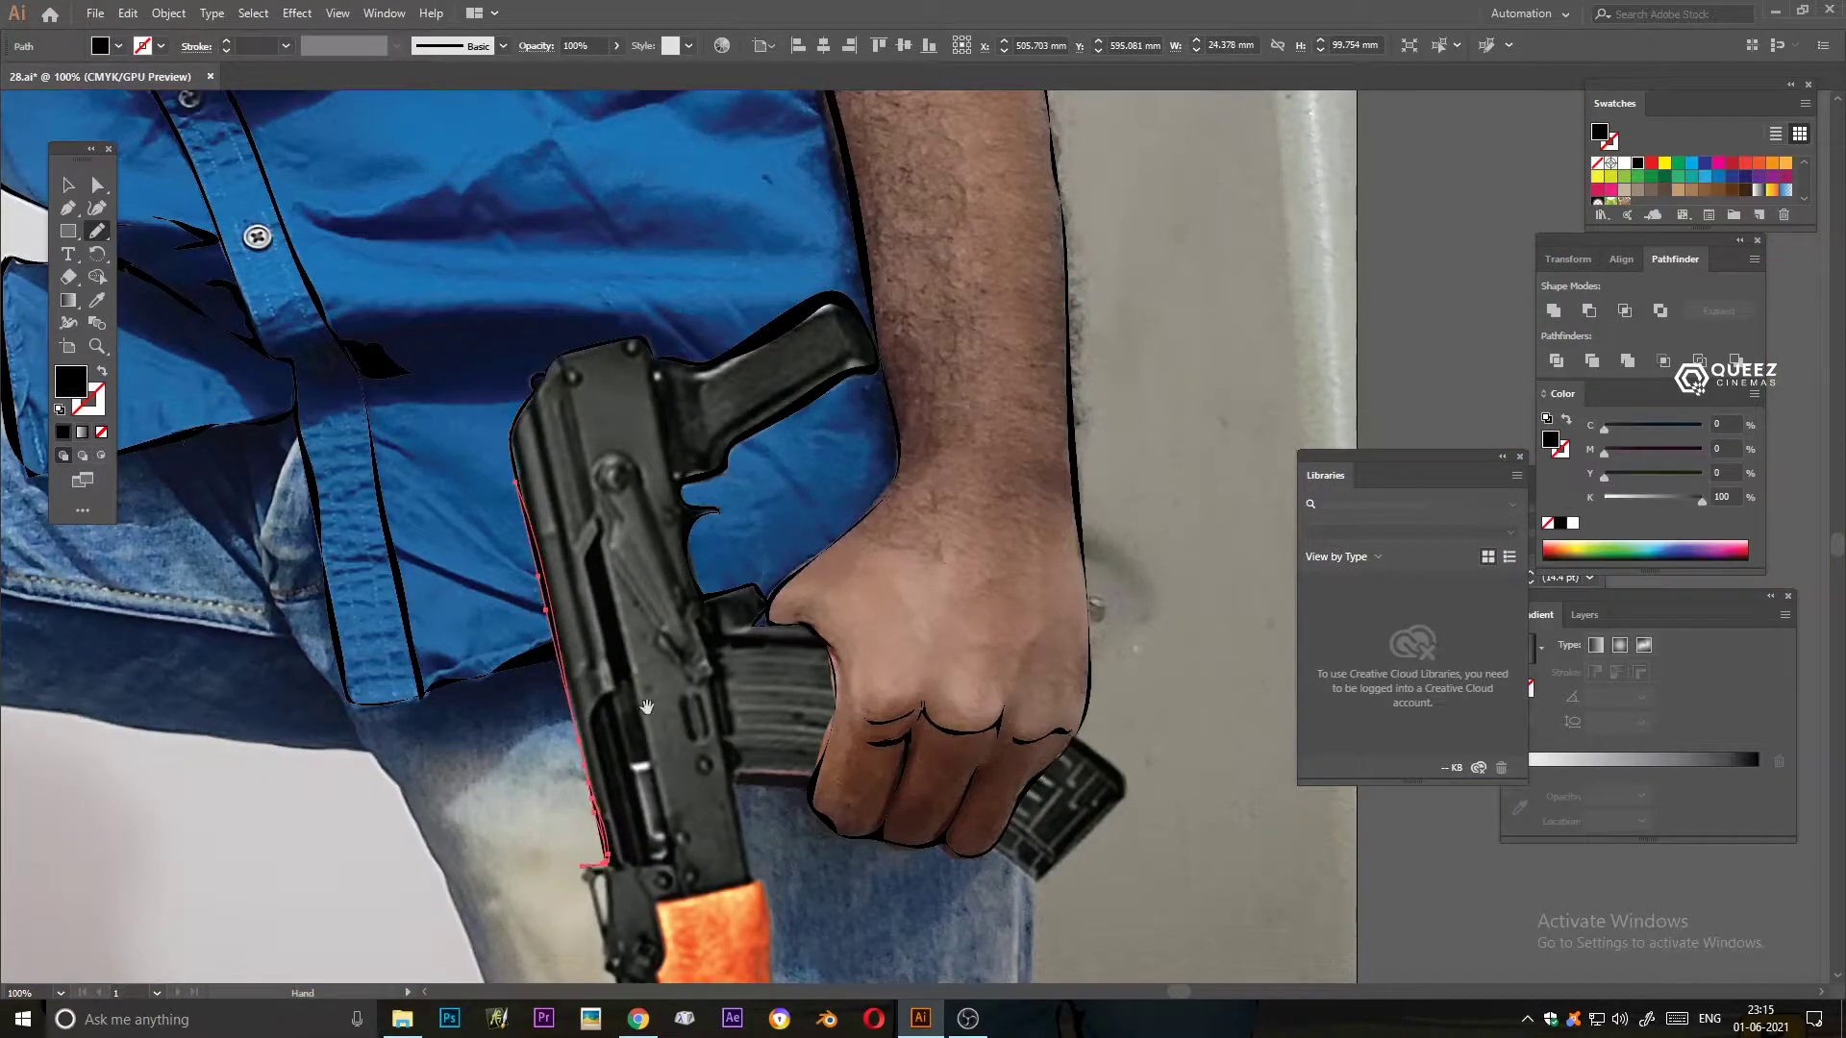
scroll(673, 769, "down", 3)
mouse_move(796, 611)
left_mouse_down()
mouse_move(716, 707)
mouse_move(634, 728)
left_mouse_up()
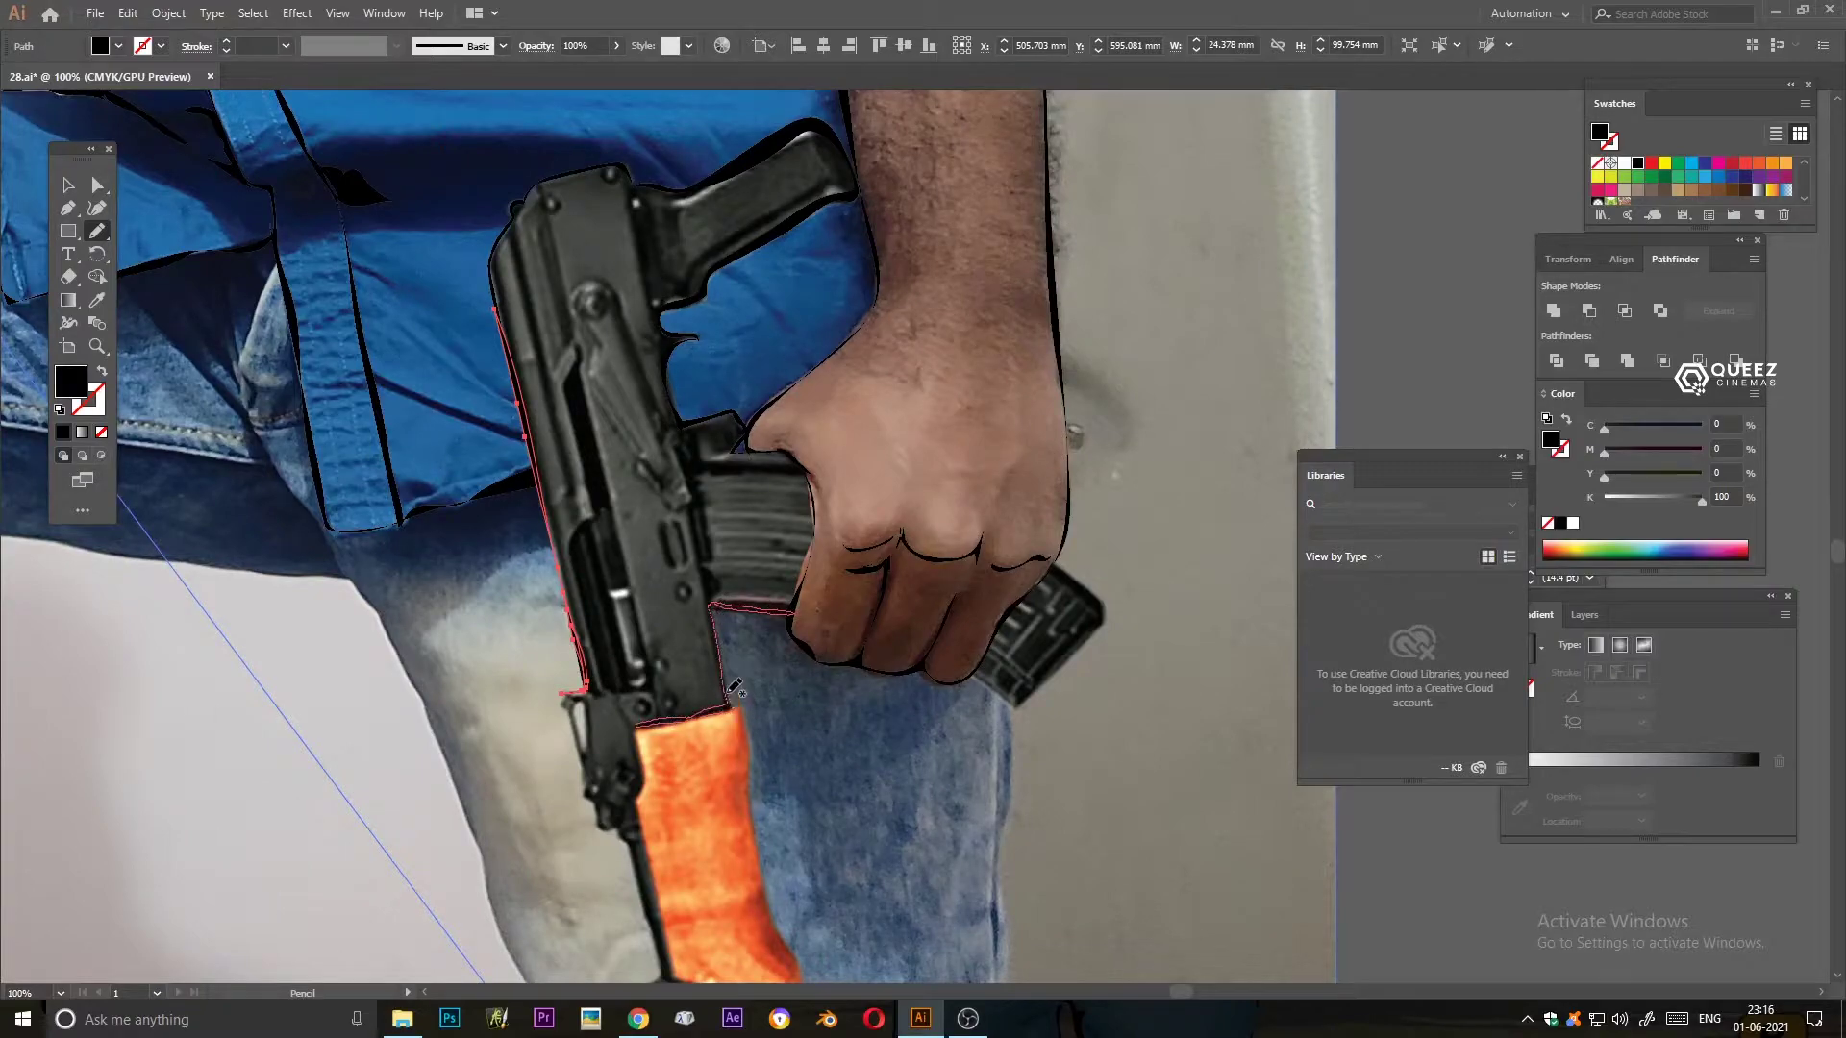
scroll(548, 505, "down", 3)
left_click_drag(562, 524, 550, 566)
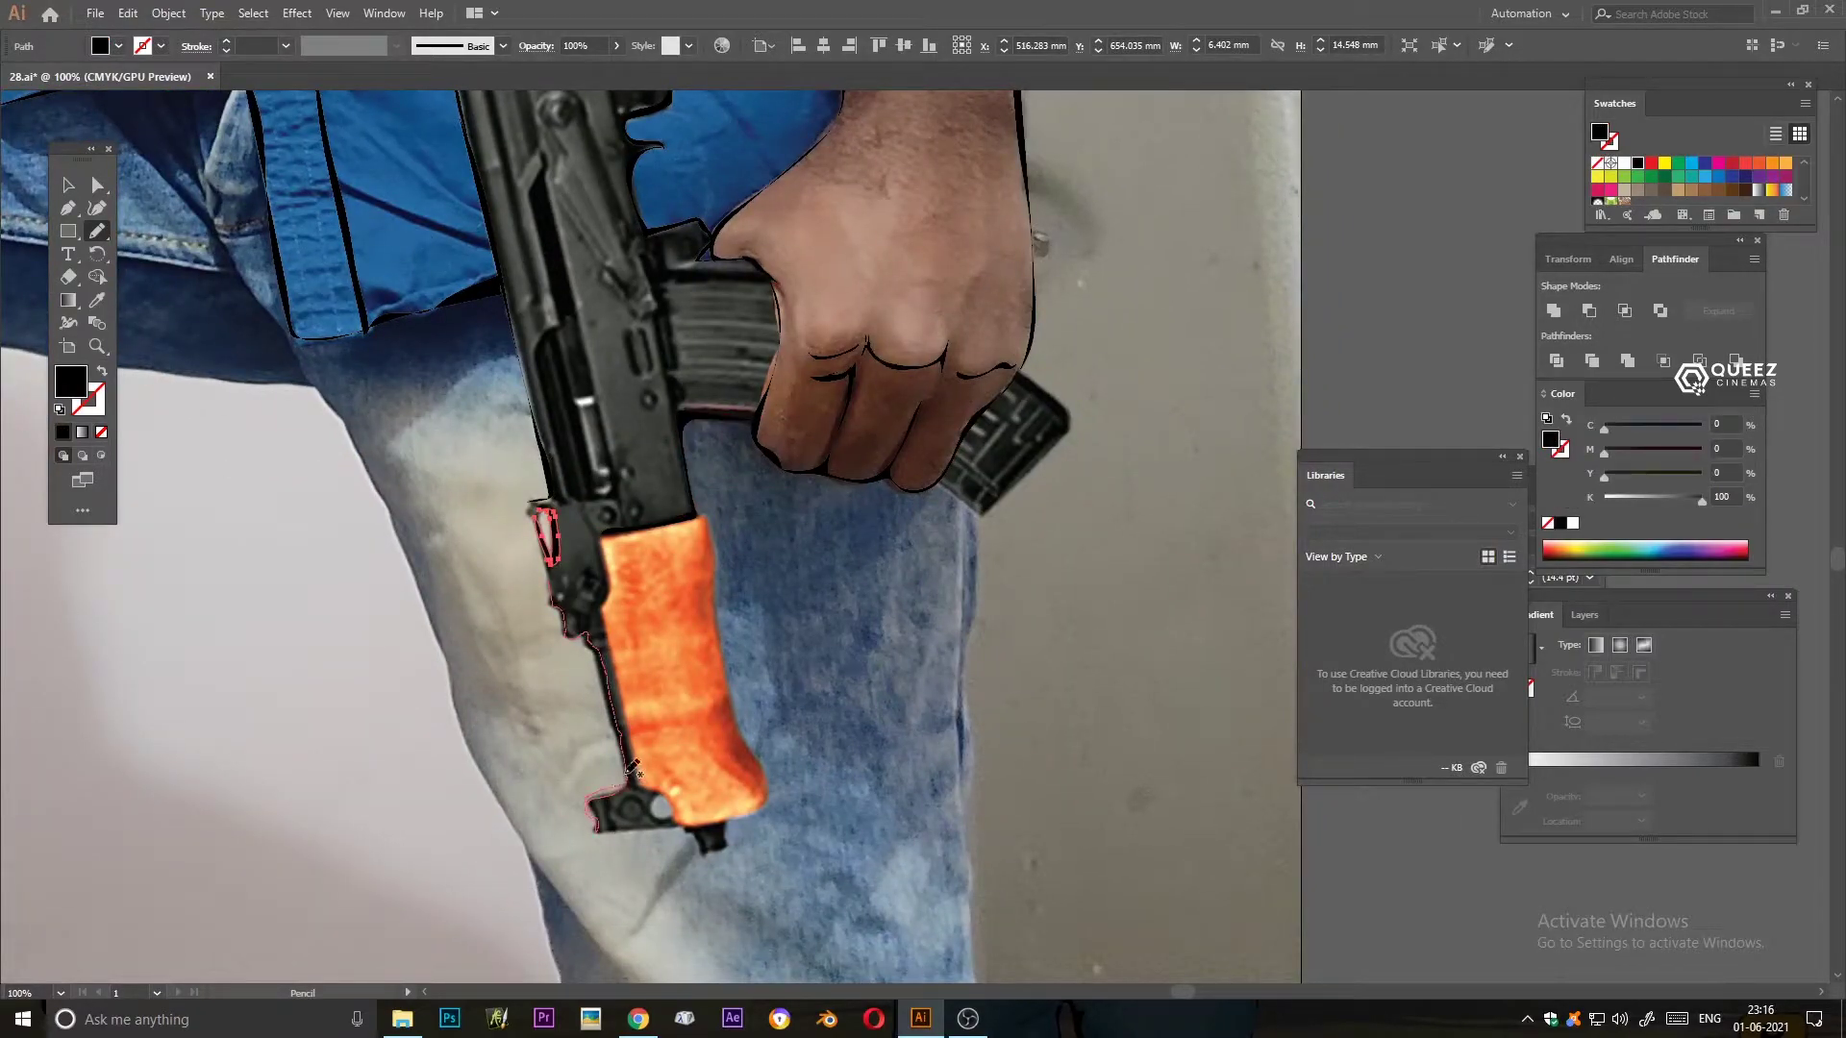
- Pan around the orange grip and trace the gun's left edge down to it
left_click_drag(735, 566, 624, 489)
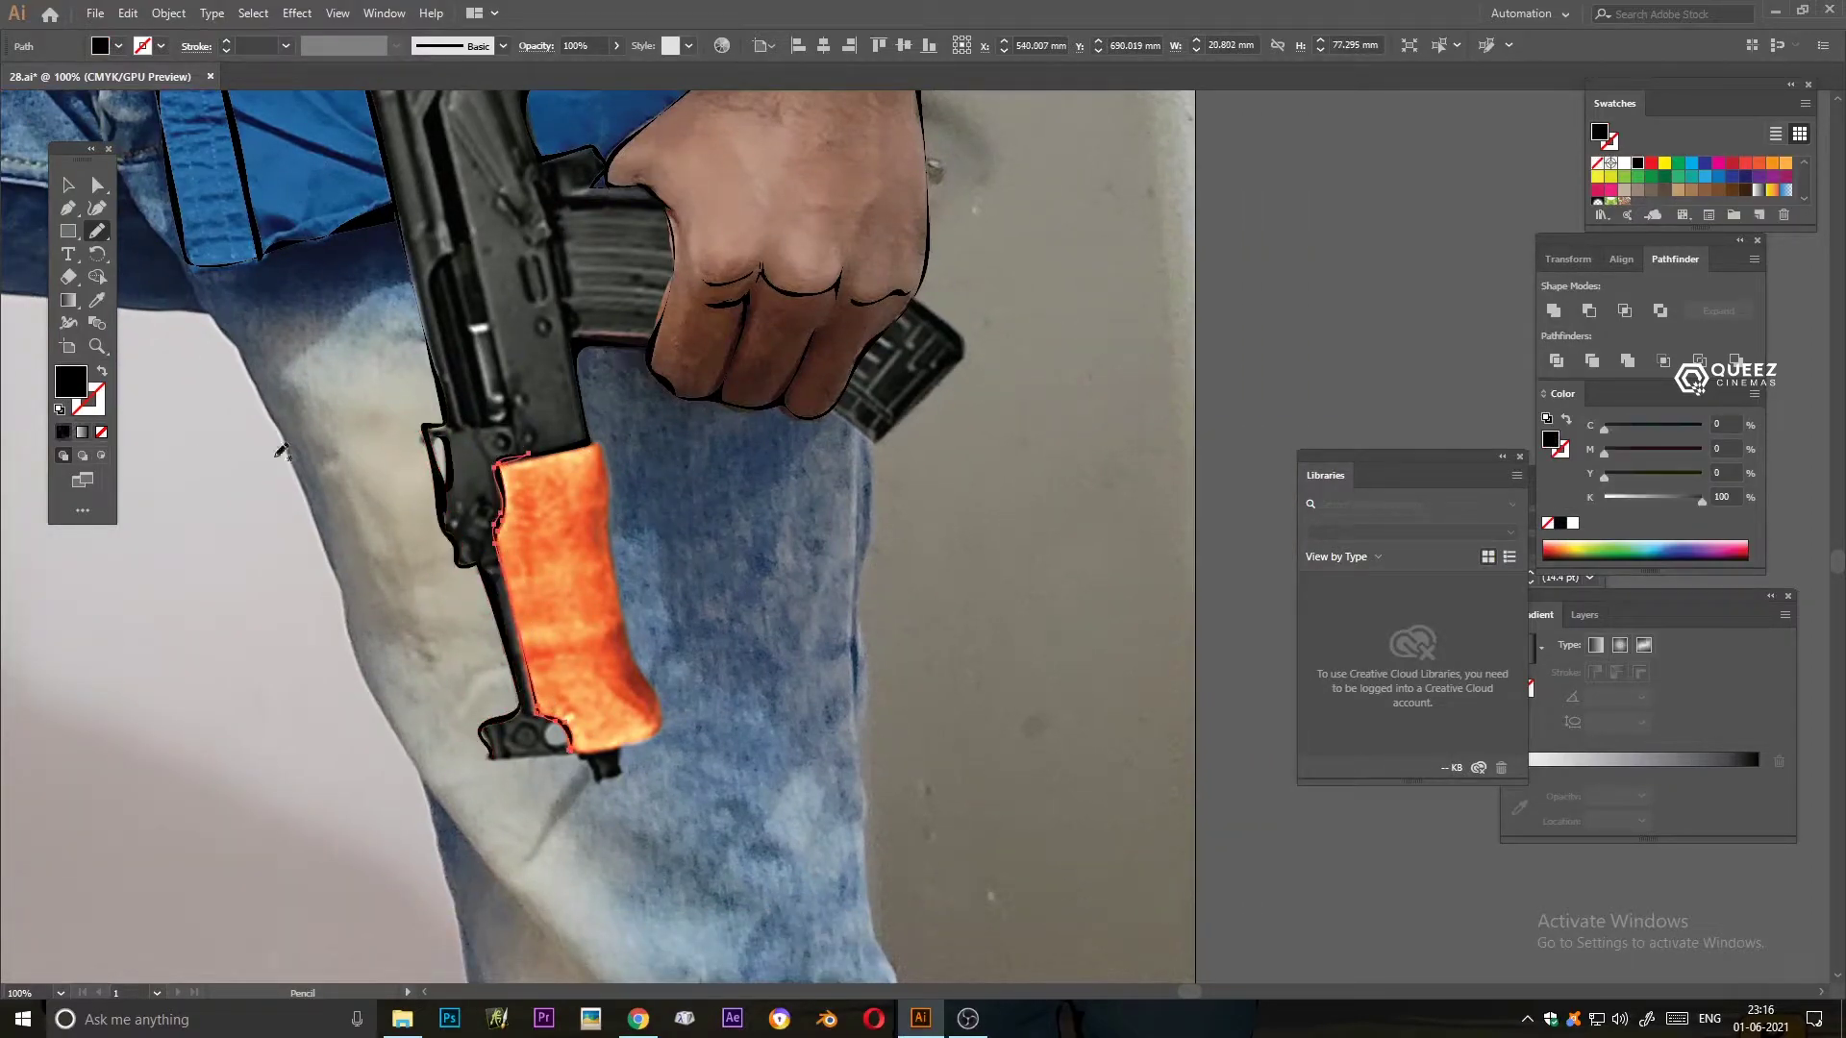
left_click_drag(136, 400, 220, 193)
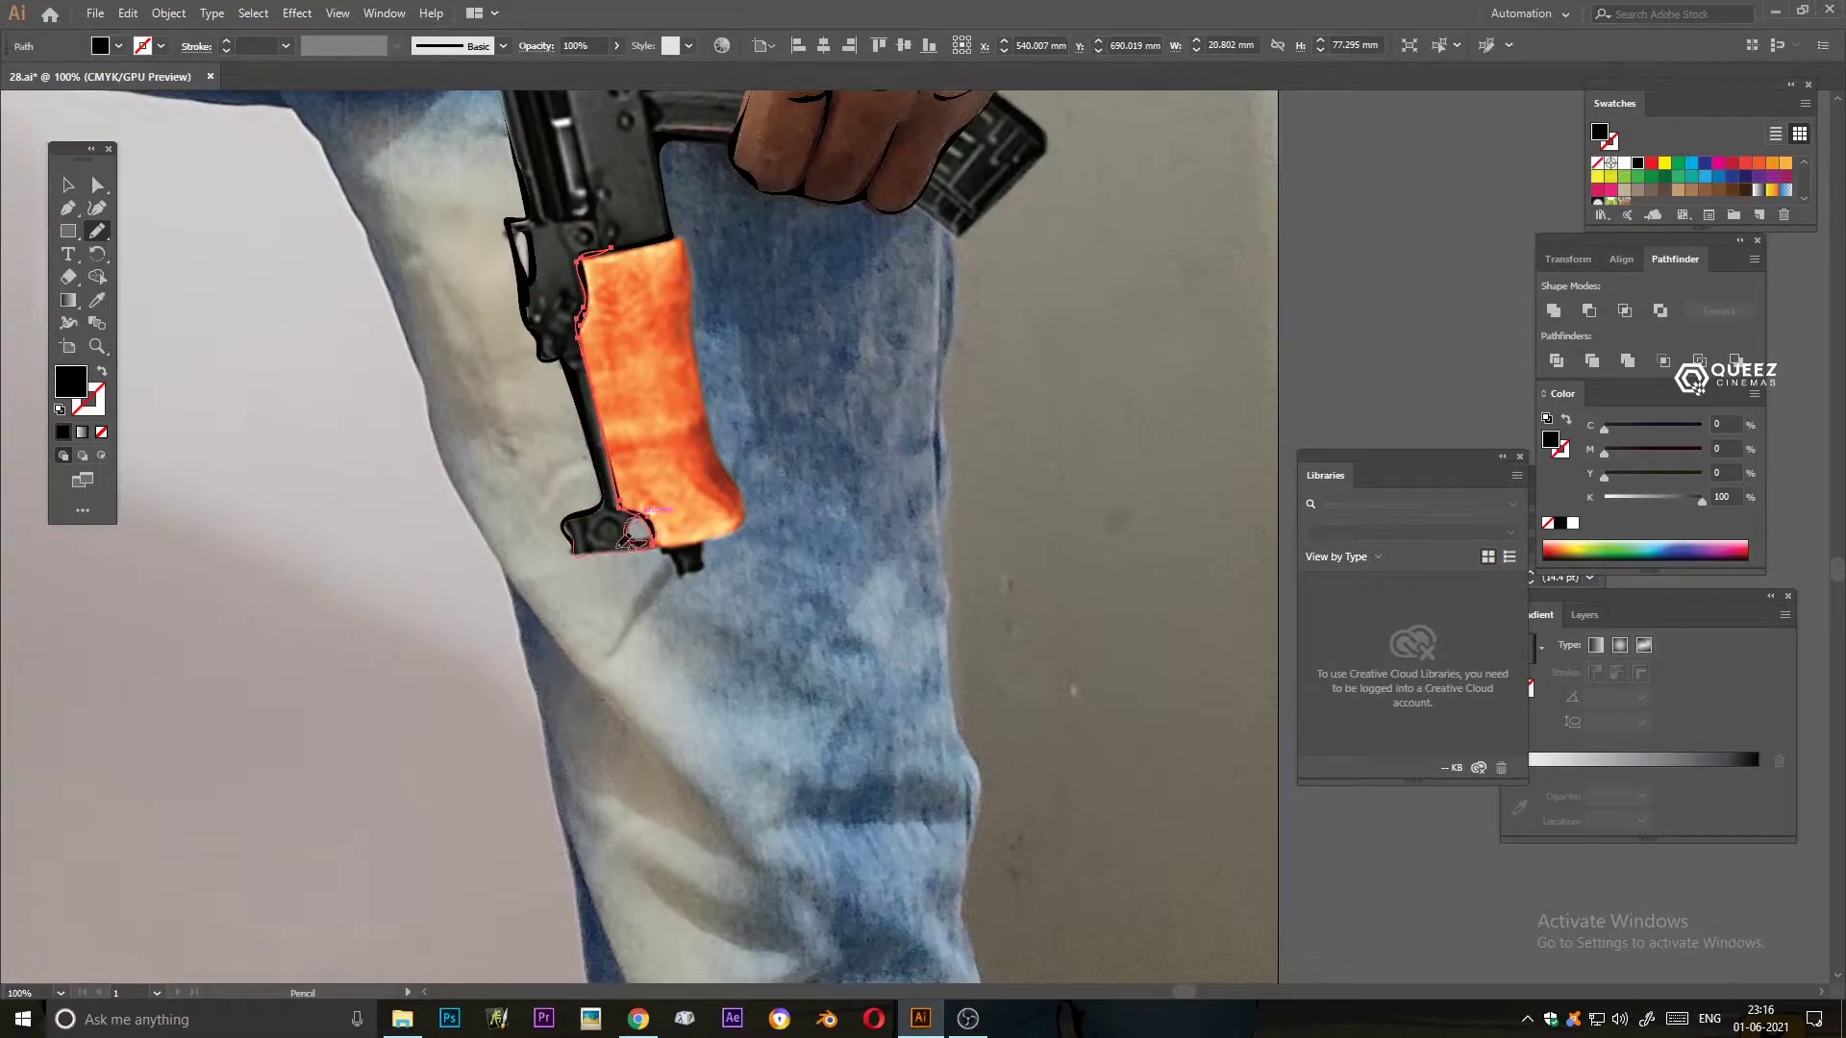
mouse_move(688, 237)
left_mouse_down()
mouse_move(532, 361)
mouse_move(493, 669)
mouse_move(726, 549)
mouse_move(716, 966)
left_mouse_up()
left_click_drag(527, 293, 573, 602)
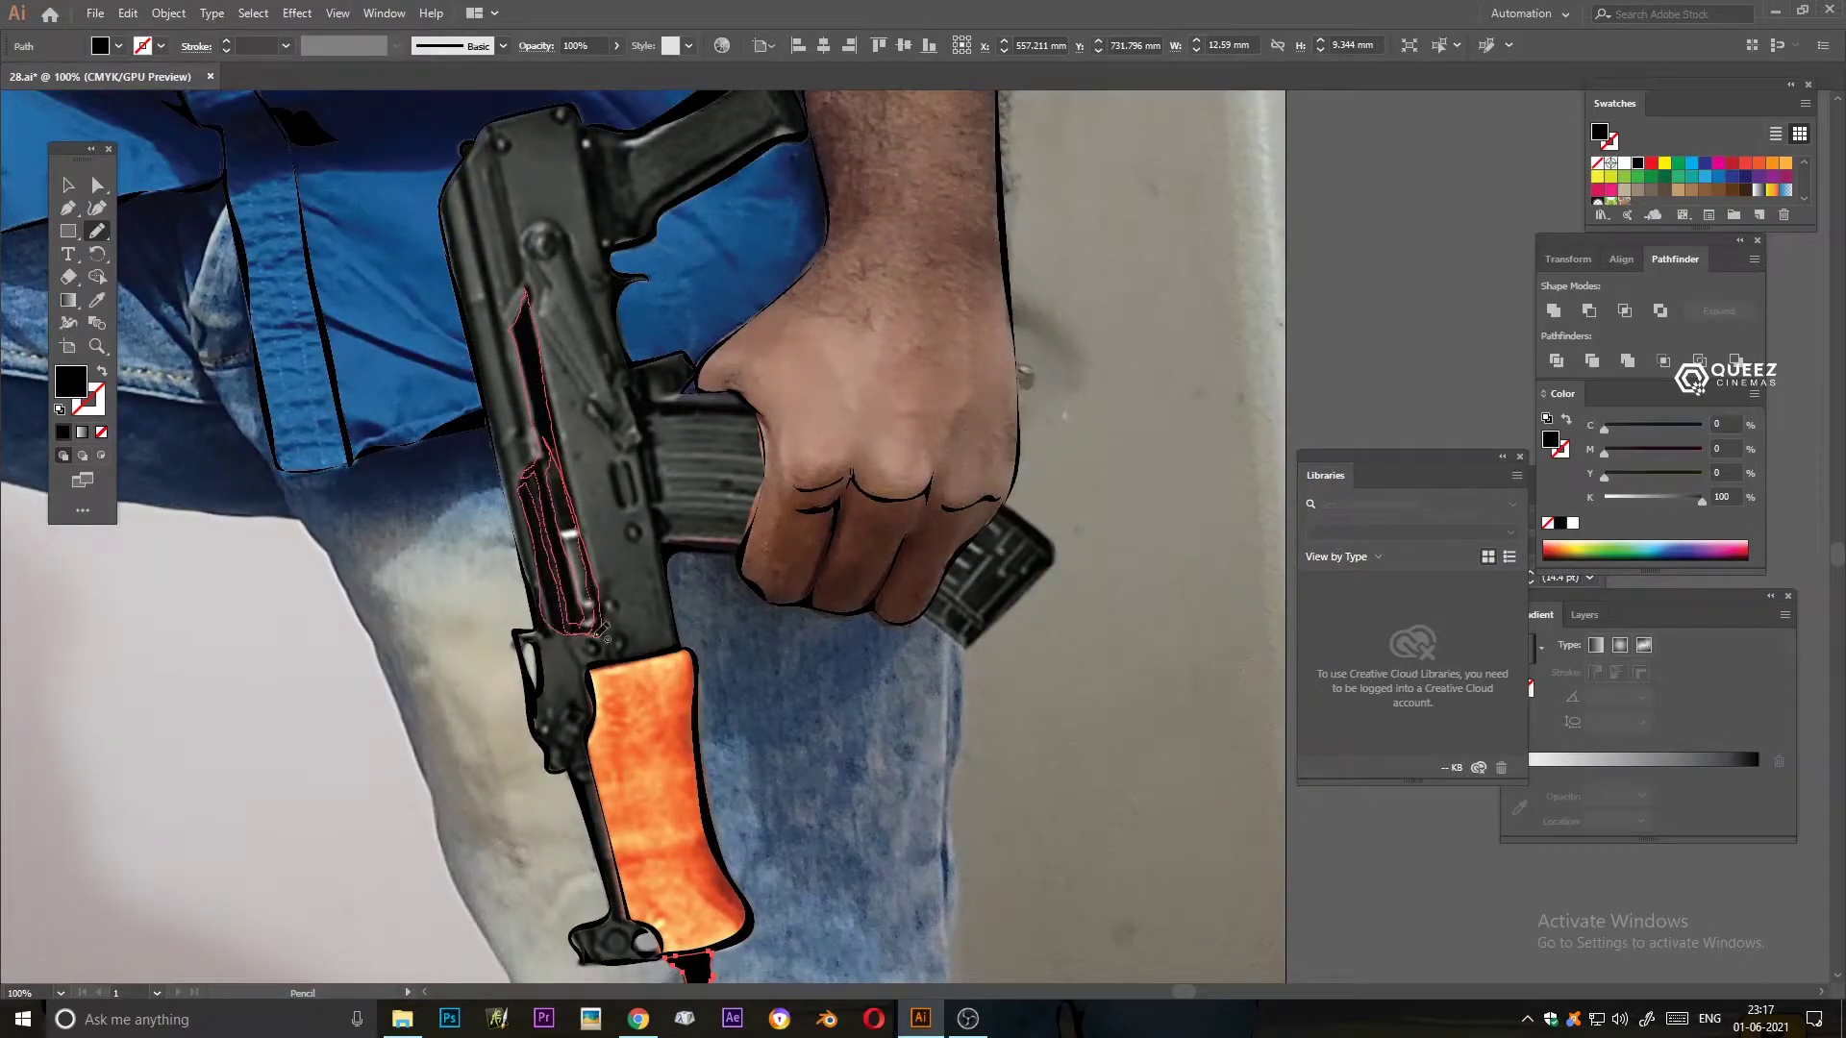
- Add detail lines on the upper receiver and outline the magazine well
left_click_drag(566, 384, 539, 557)
left_click_drag(596, 652, 592, 692)
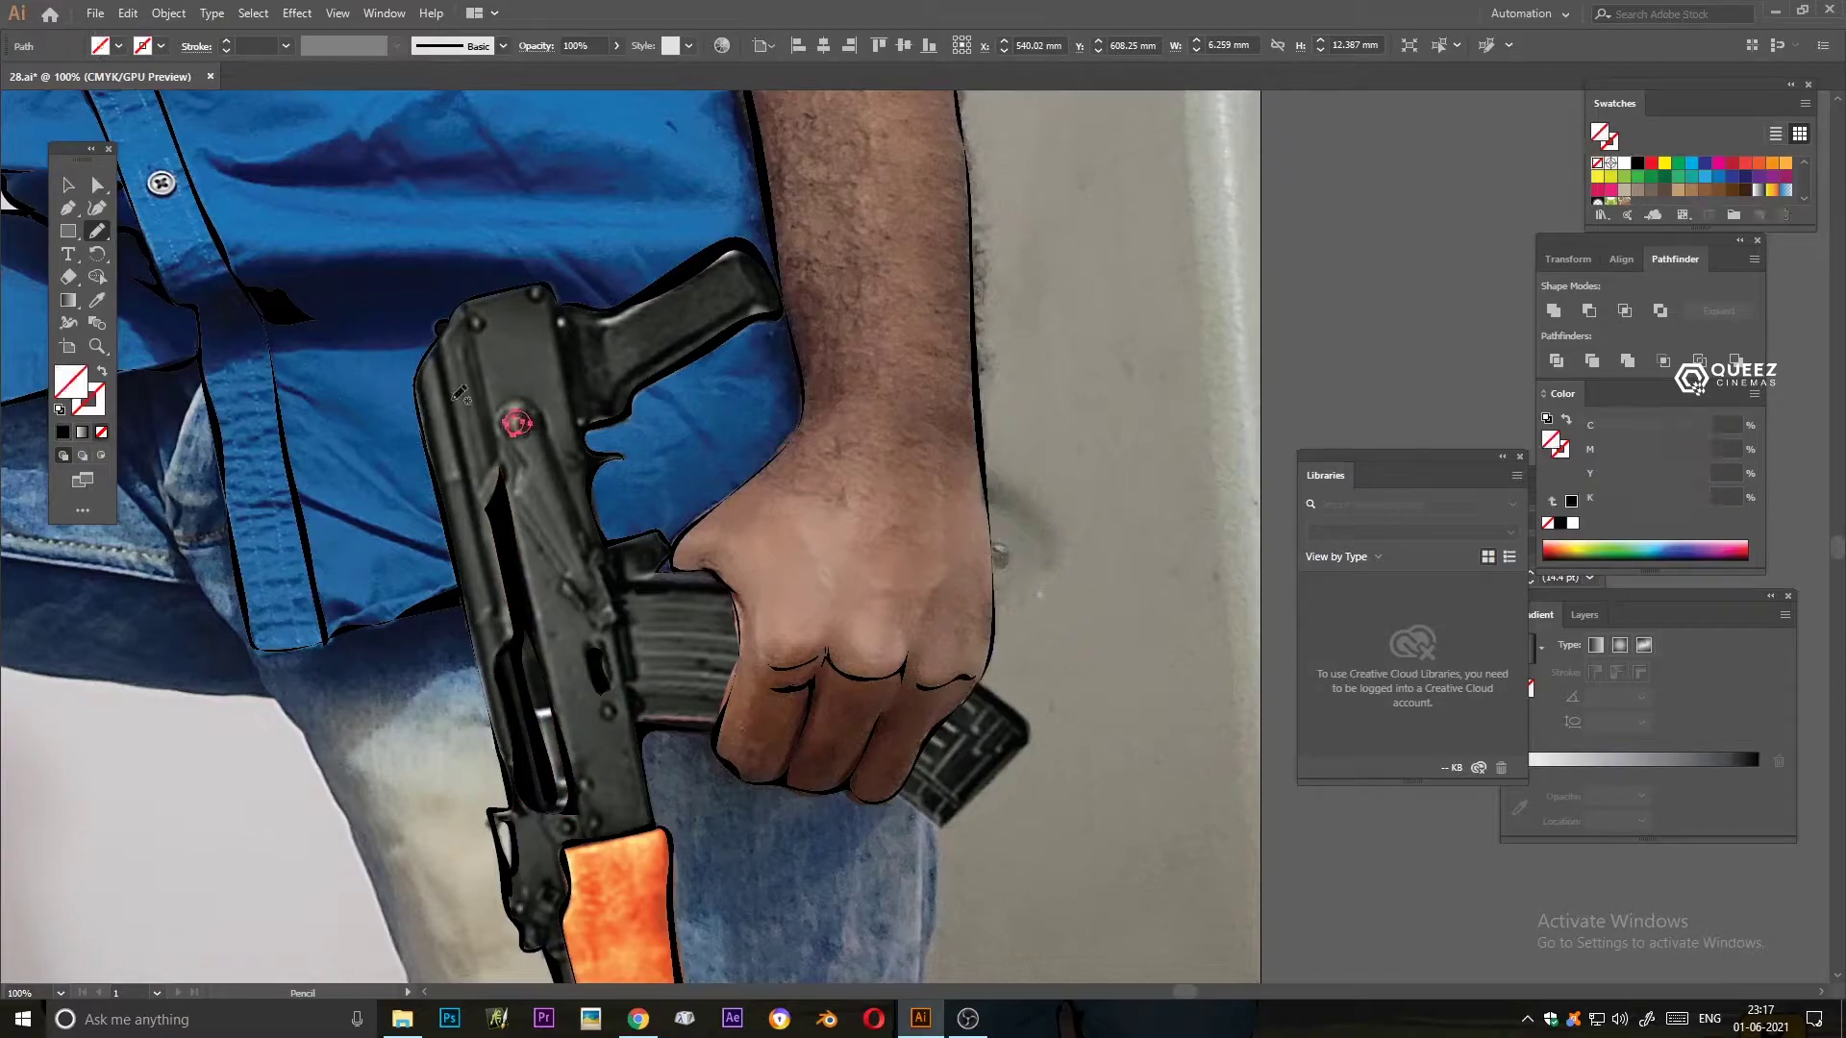
left_click_drag(505, 396, 587, 575)
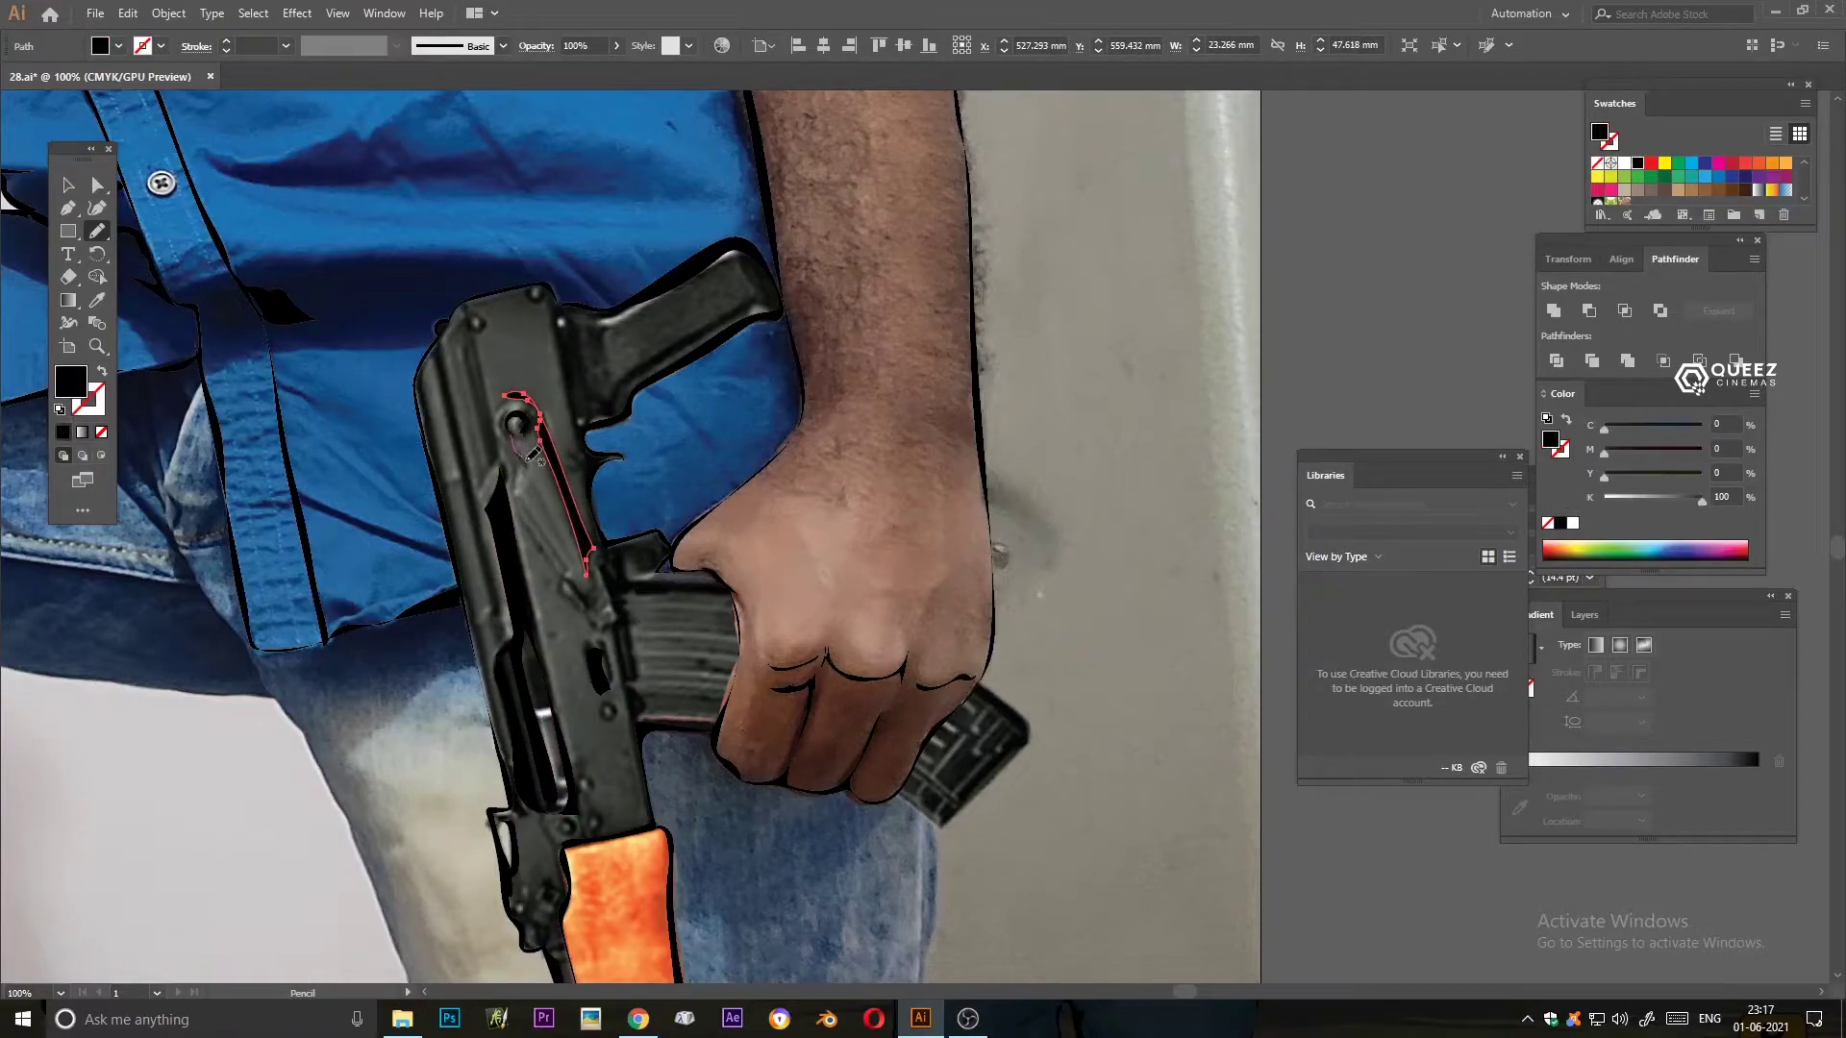
mouse_move(517, 488)
left_mouse_down()
mouse_move(567, 567)
mouse_move(650, 621)
left_mouse_up()
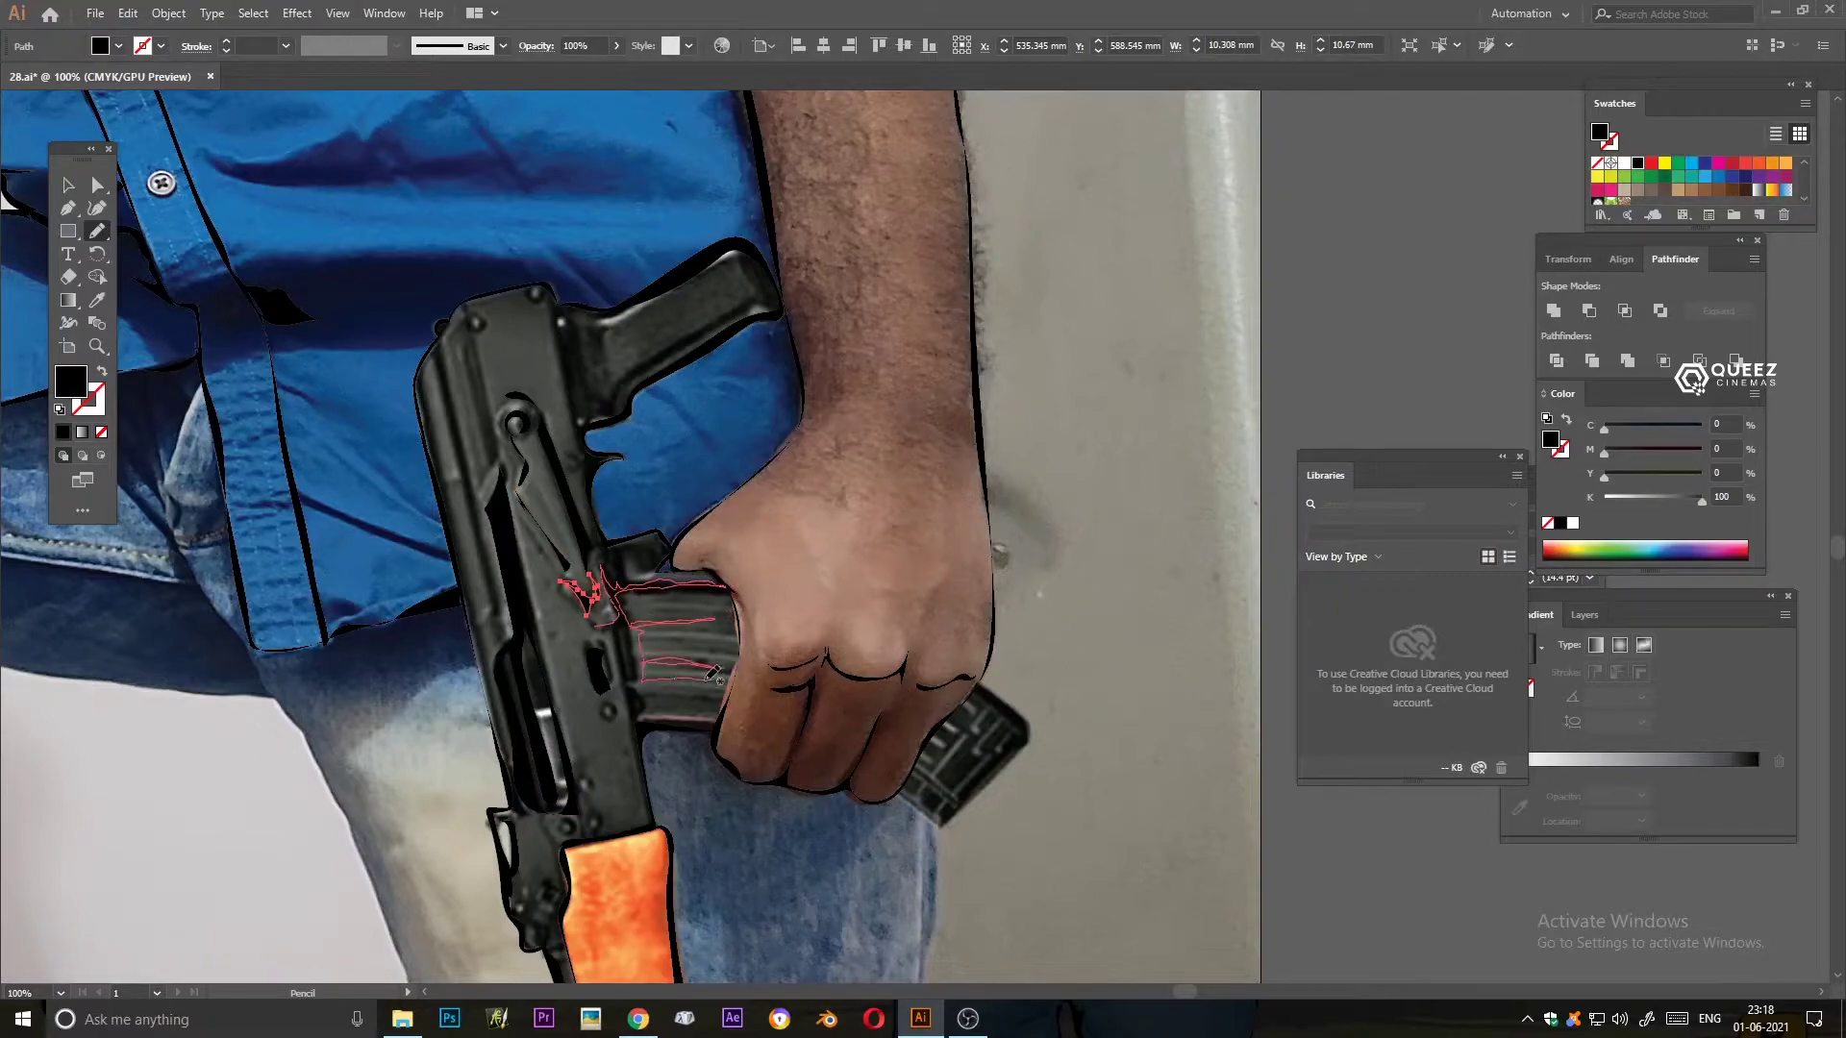
left_click_drag(650, 621, 600, 623)
- Add another receiver line and short strokes on the grip's top and side
scroll(630, 538, "up", 2)
left_click_drag(495, 452, 490, 501)
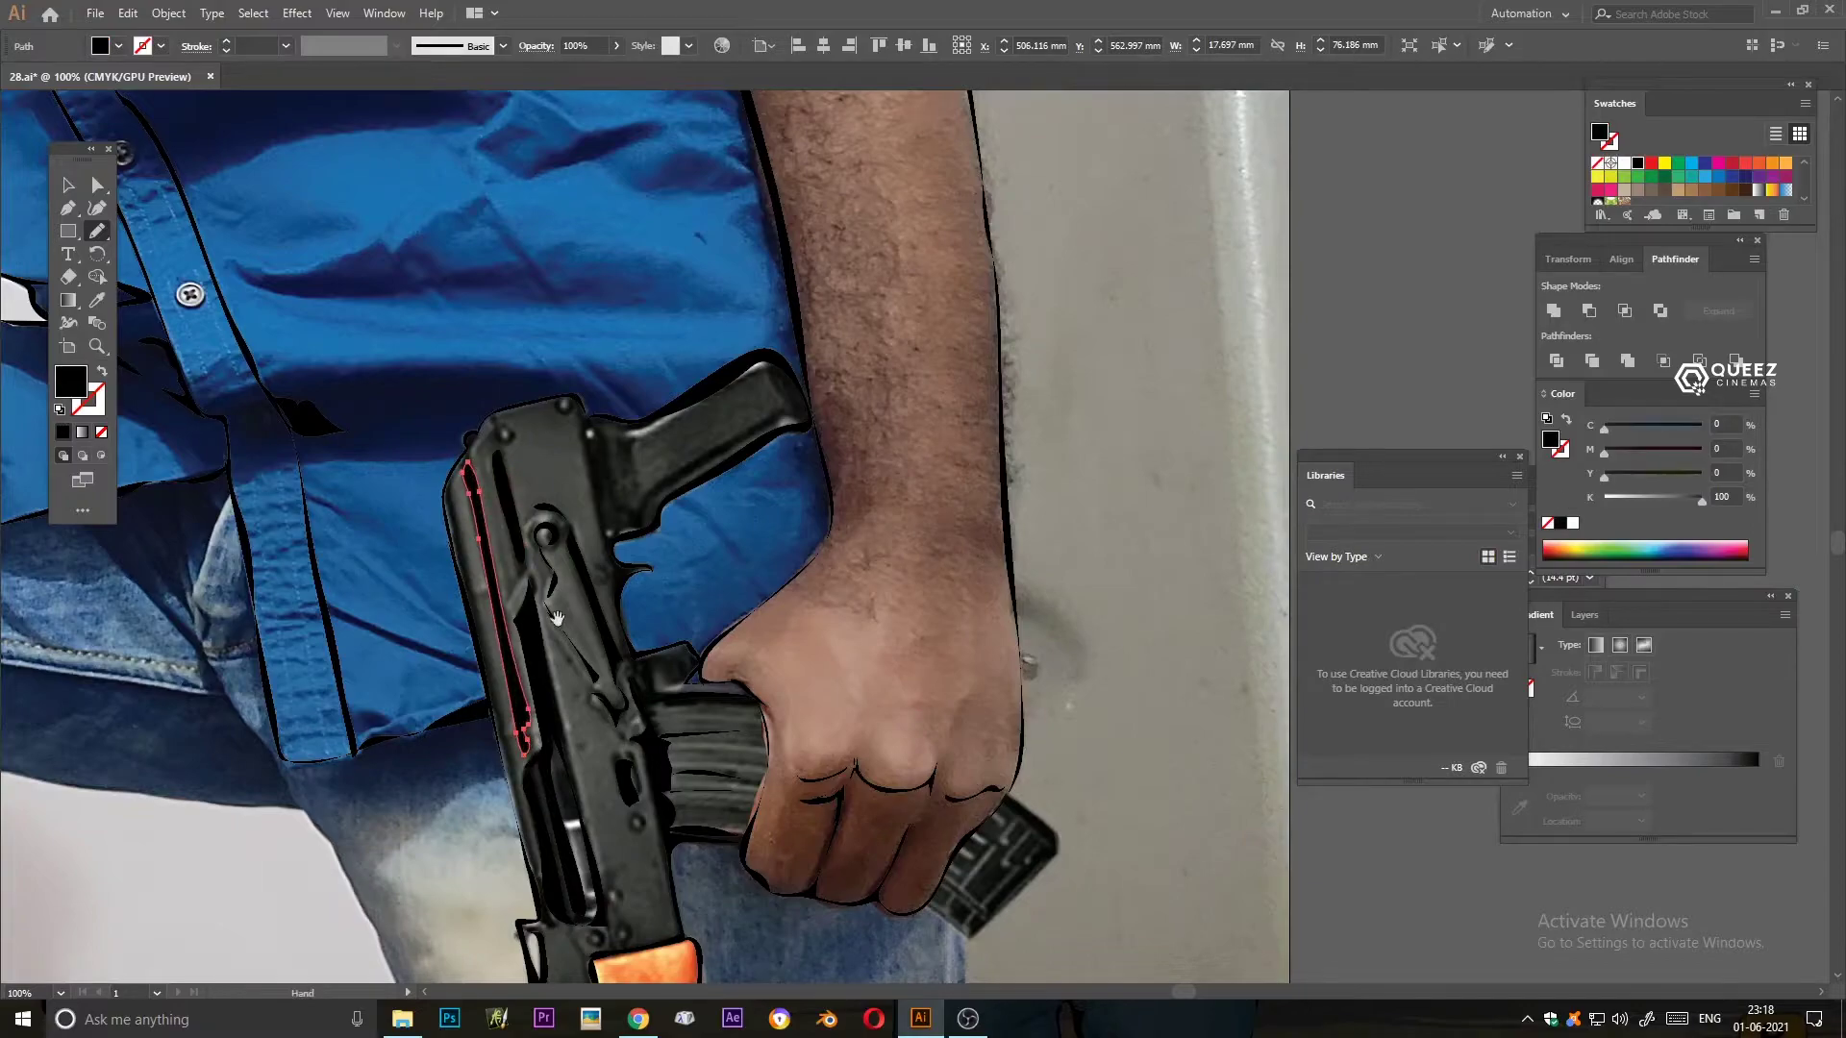
scroll(488, 500, "down", 5)
left_click_drag(625, 634, 639, 675)
scroll(443, 551, "down", 4)
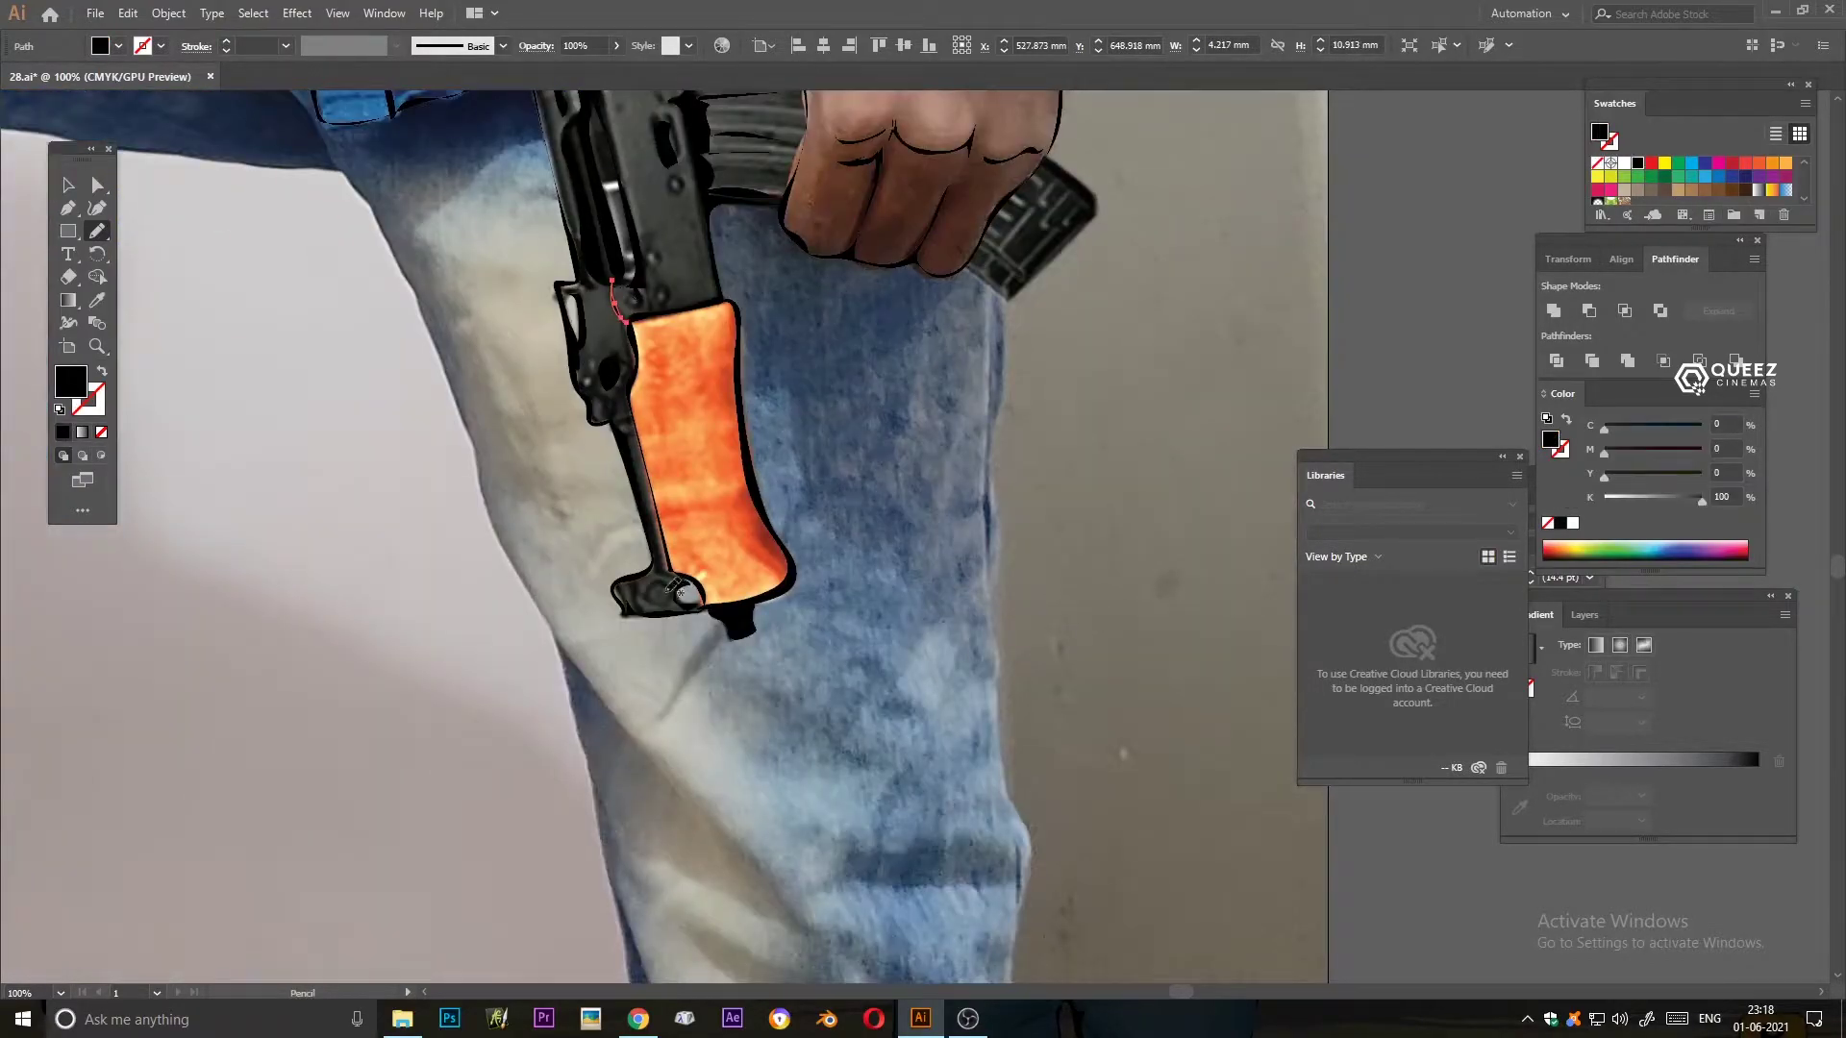
scroll(338, 412, "up", 4)
left_click_drag(646, 848, 681, 844)
key("ctrl+0")
left_click(1584, 614)
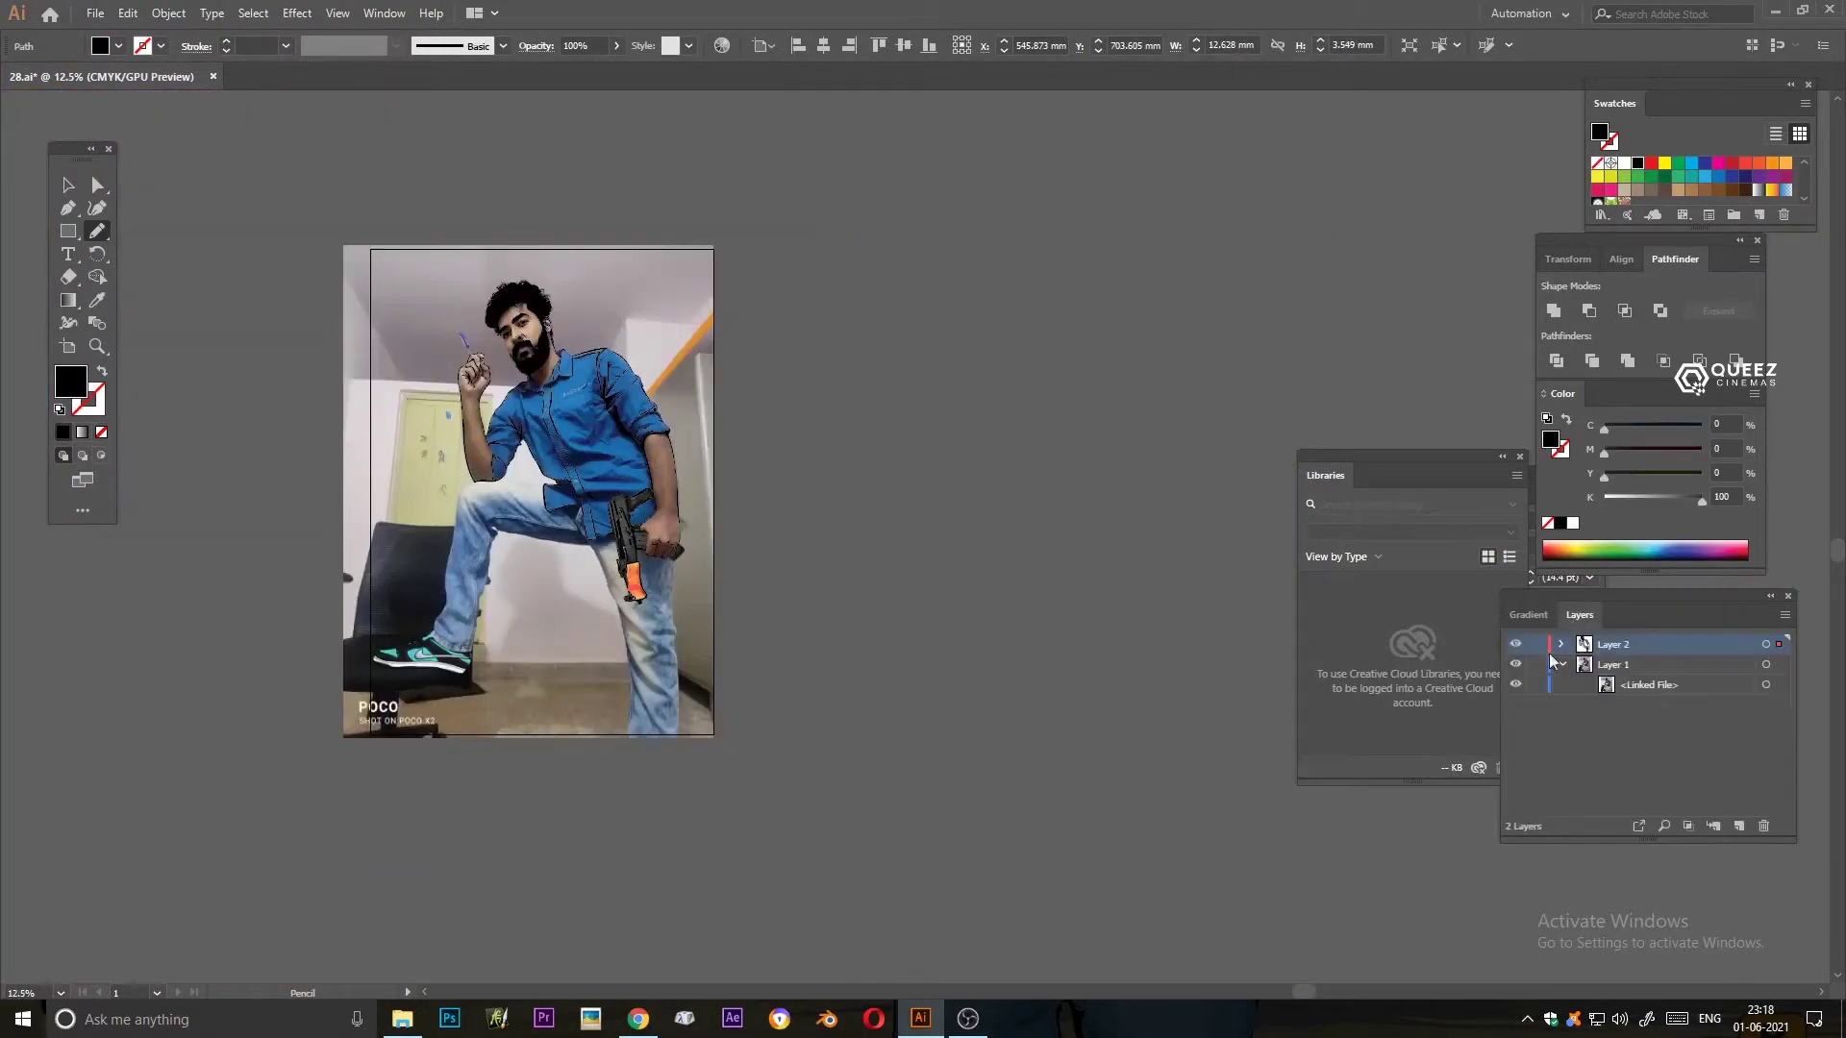
- With the reference photo briefly hidden, add a curved stroke at the trigger area
left_click(1521, 665)
scroll(827, 445, "up", 2)
scroll(827, 445, "up", 3)
left_click_drag(762, 329, 781, 444)
key("v")
key("ctrl+0")
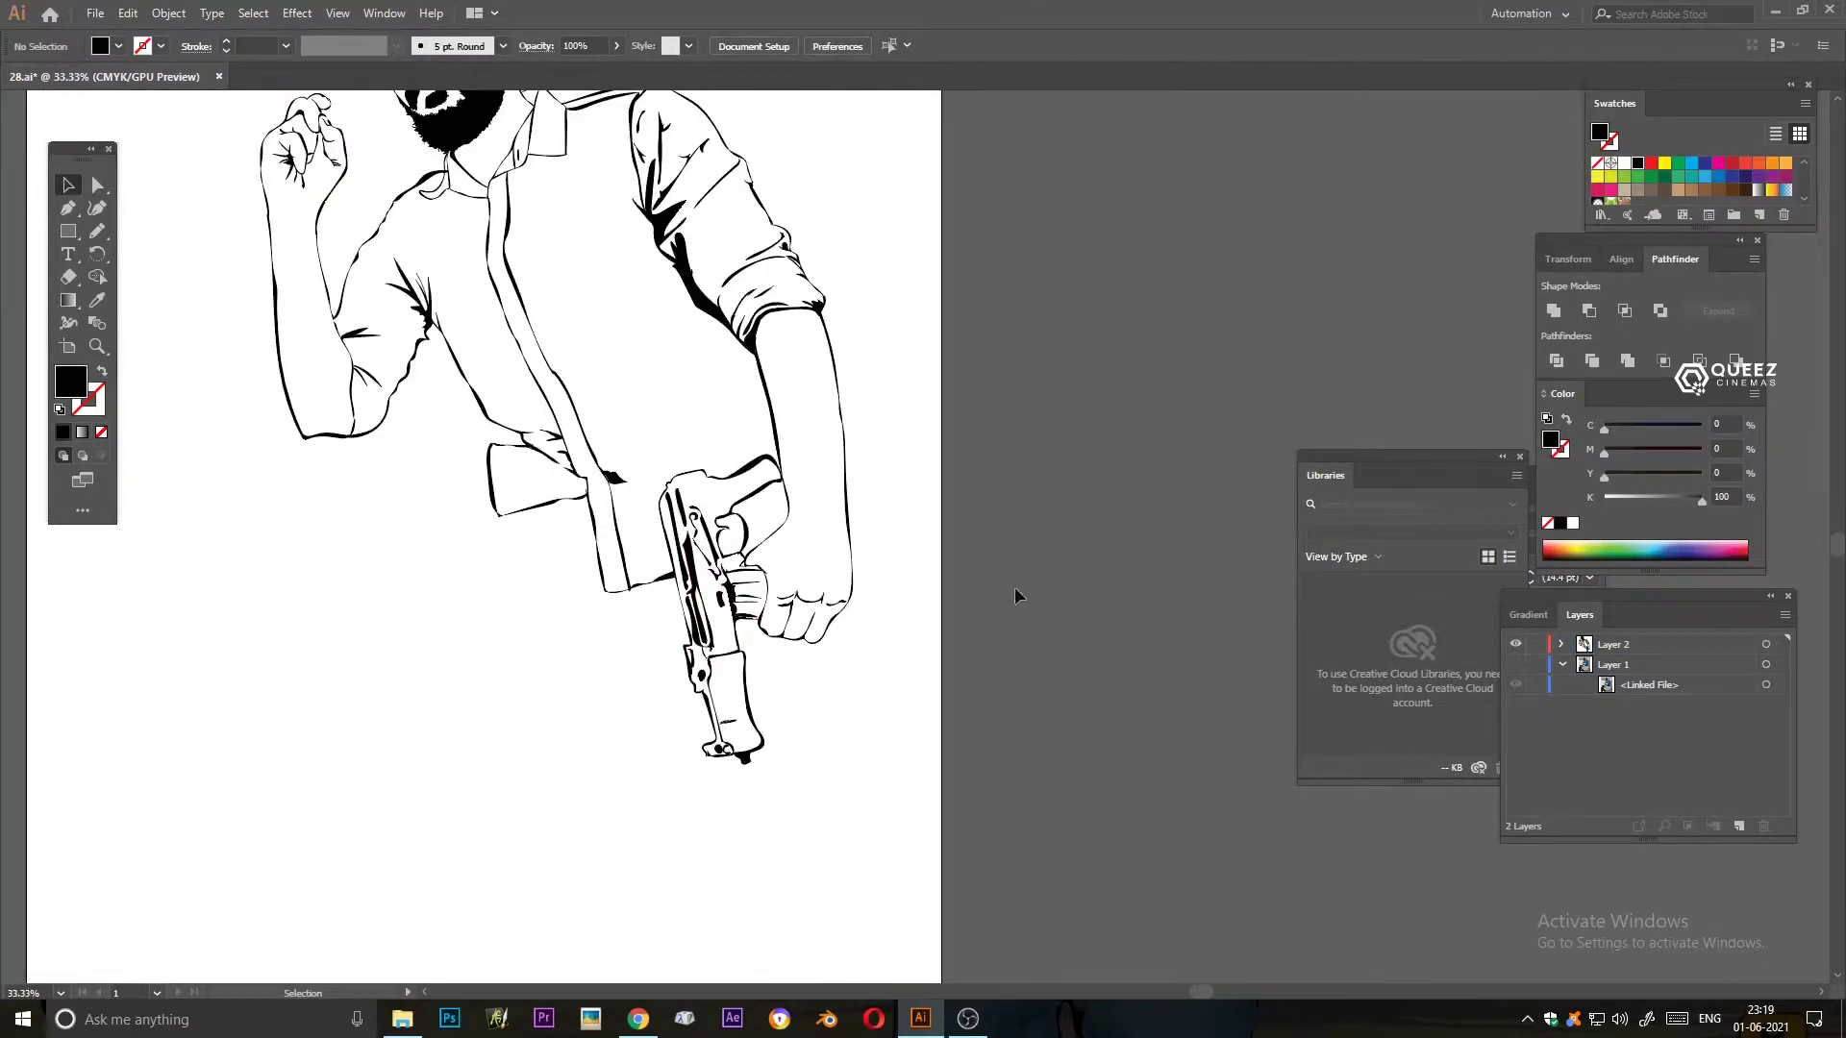
left_click(1516, 664)
scroll(565, 256, "up", 3)
key("n")
- Outline the raised leg's jeans along its outer edge, thigh and underside
mouse_move(462, 467)
left_mouse_down()
mouse_move(405, 853)
mouse_move(511, 402)
left_mouse_up()
left_click_drag(528, 329, 506, 402)
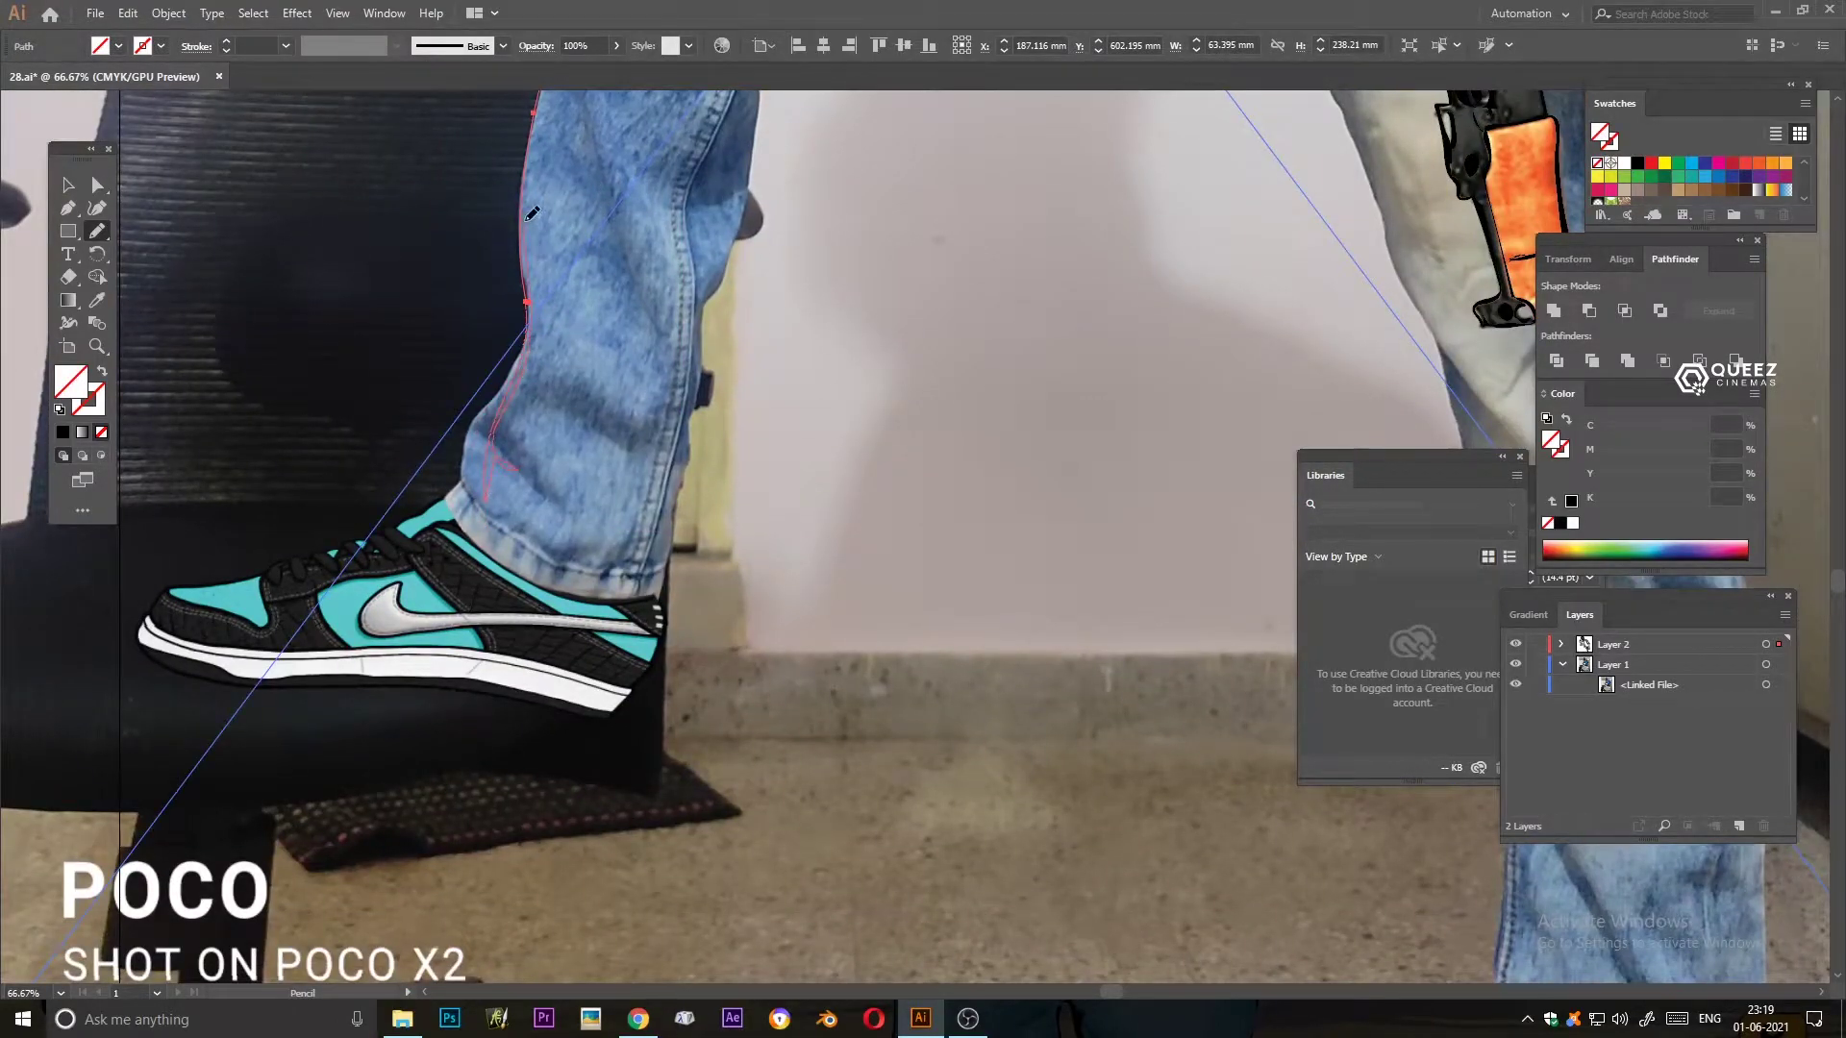
left_click_drag(531, 214, 492, 638)
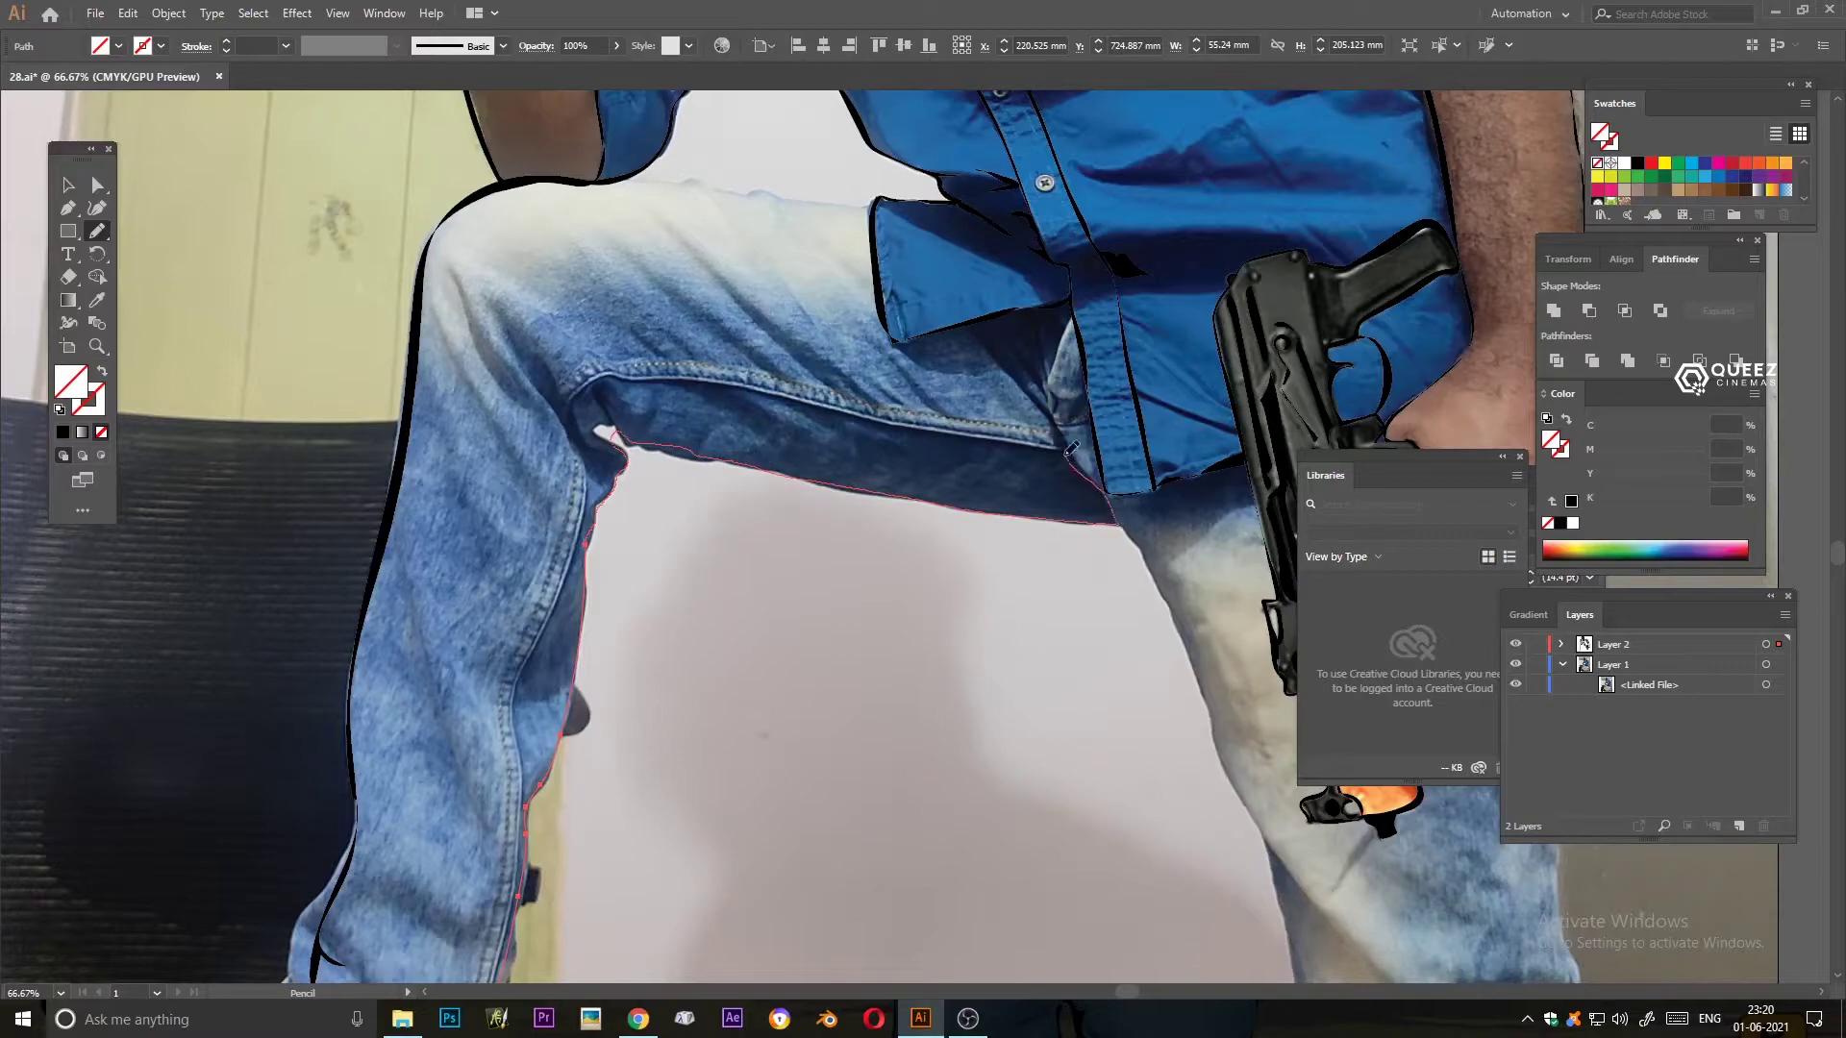
left_click_drag(985, 499, 641, 431)
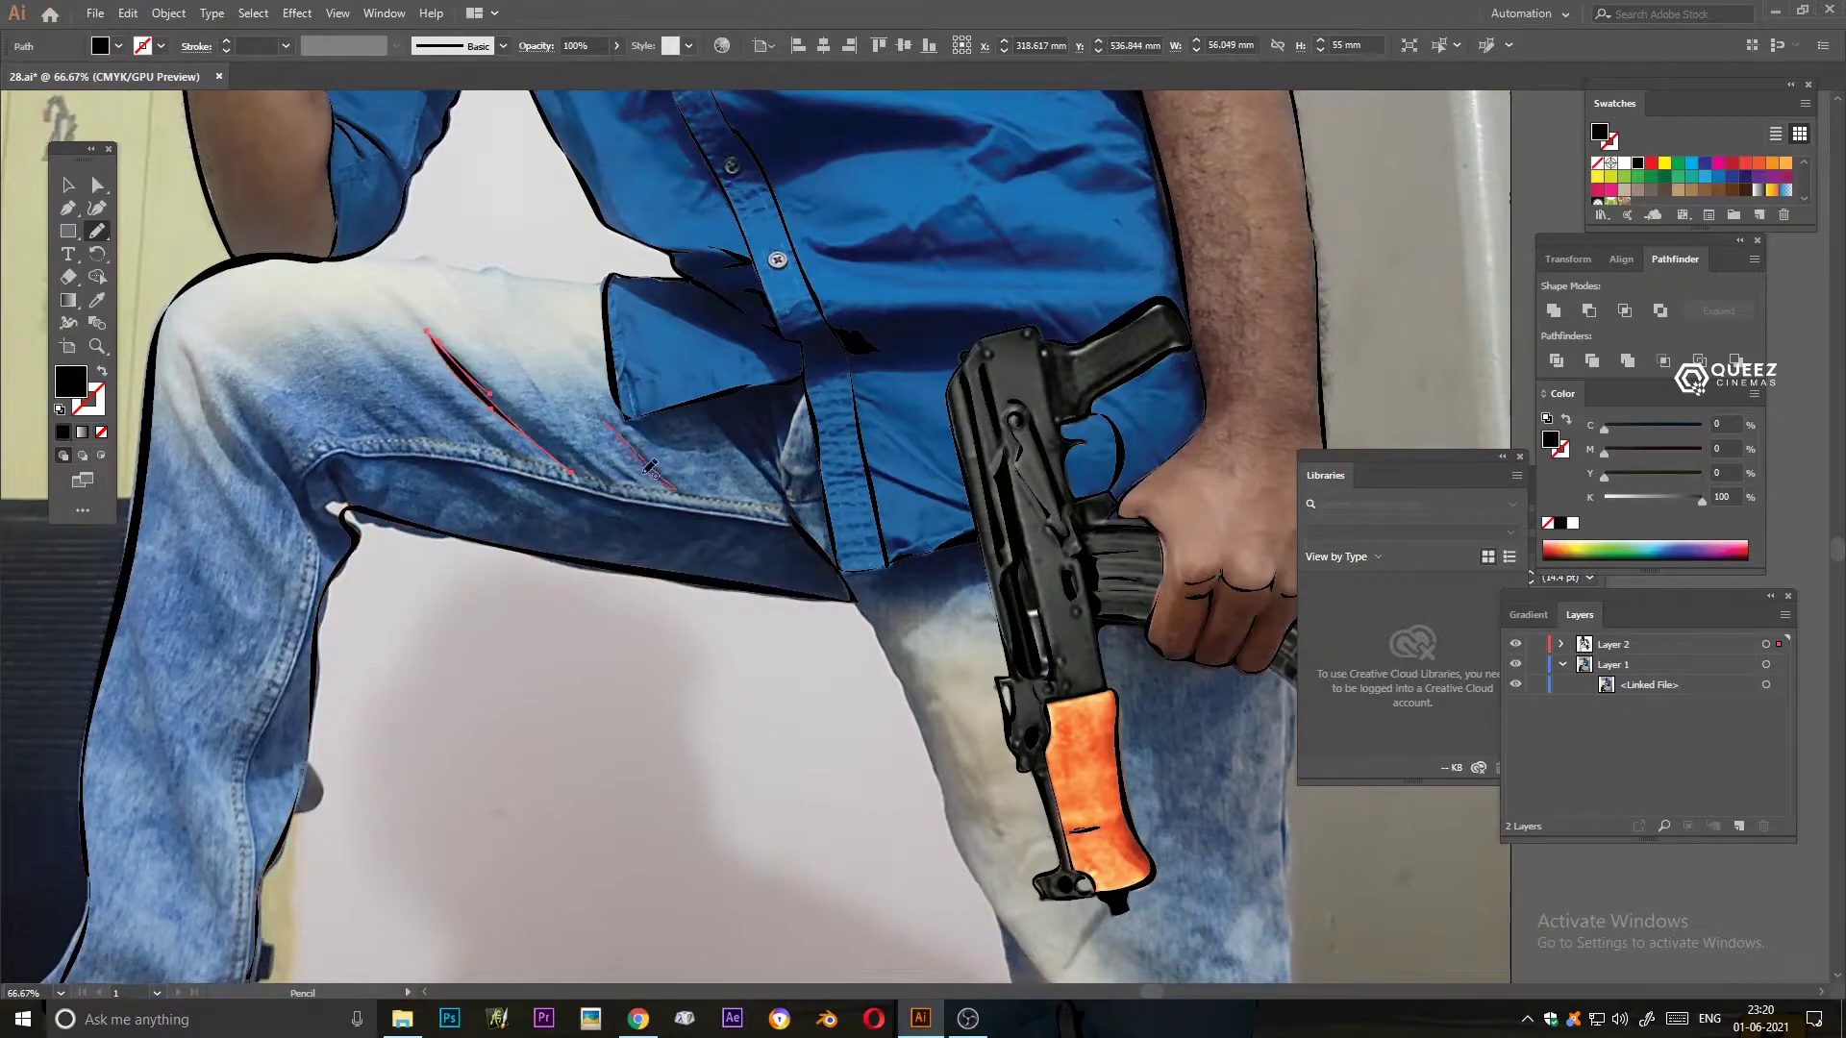
- Draw crease strokes on the jeans and fold lines near the knee
left_click_drag(428, 332, 568, 471)
left_click_drag(252, 435, 339, 533)
left_click_drag(183, 346, 231, 452)
left_click_drag(331, 367, 423, 437)
mouse_move(401, 363)
left_mouse_down()
mouse_move(513, 457)
mouse_move(615, 478)
left_mouse_up()
- Add more jeans crease strokes, including lines near the pocket
left_click_drag(716, 415, 786, 494)
left_click_drag(772, 402, 781, 481)
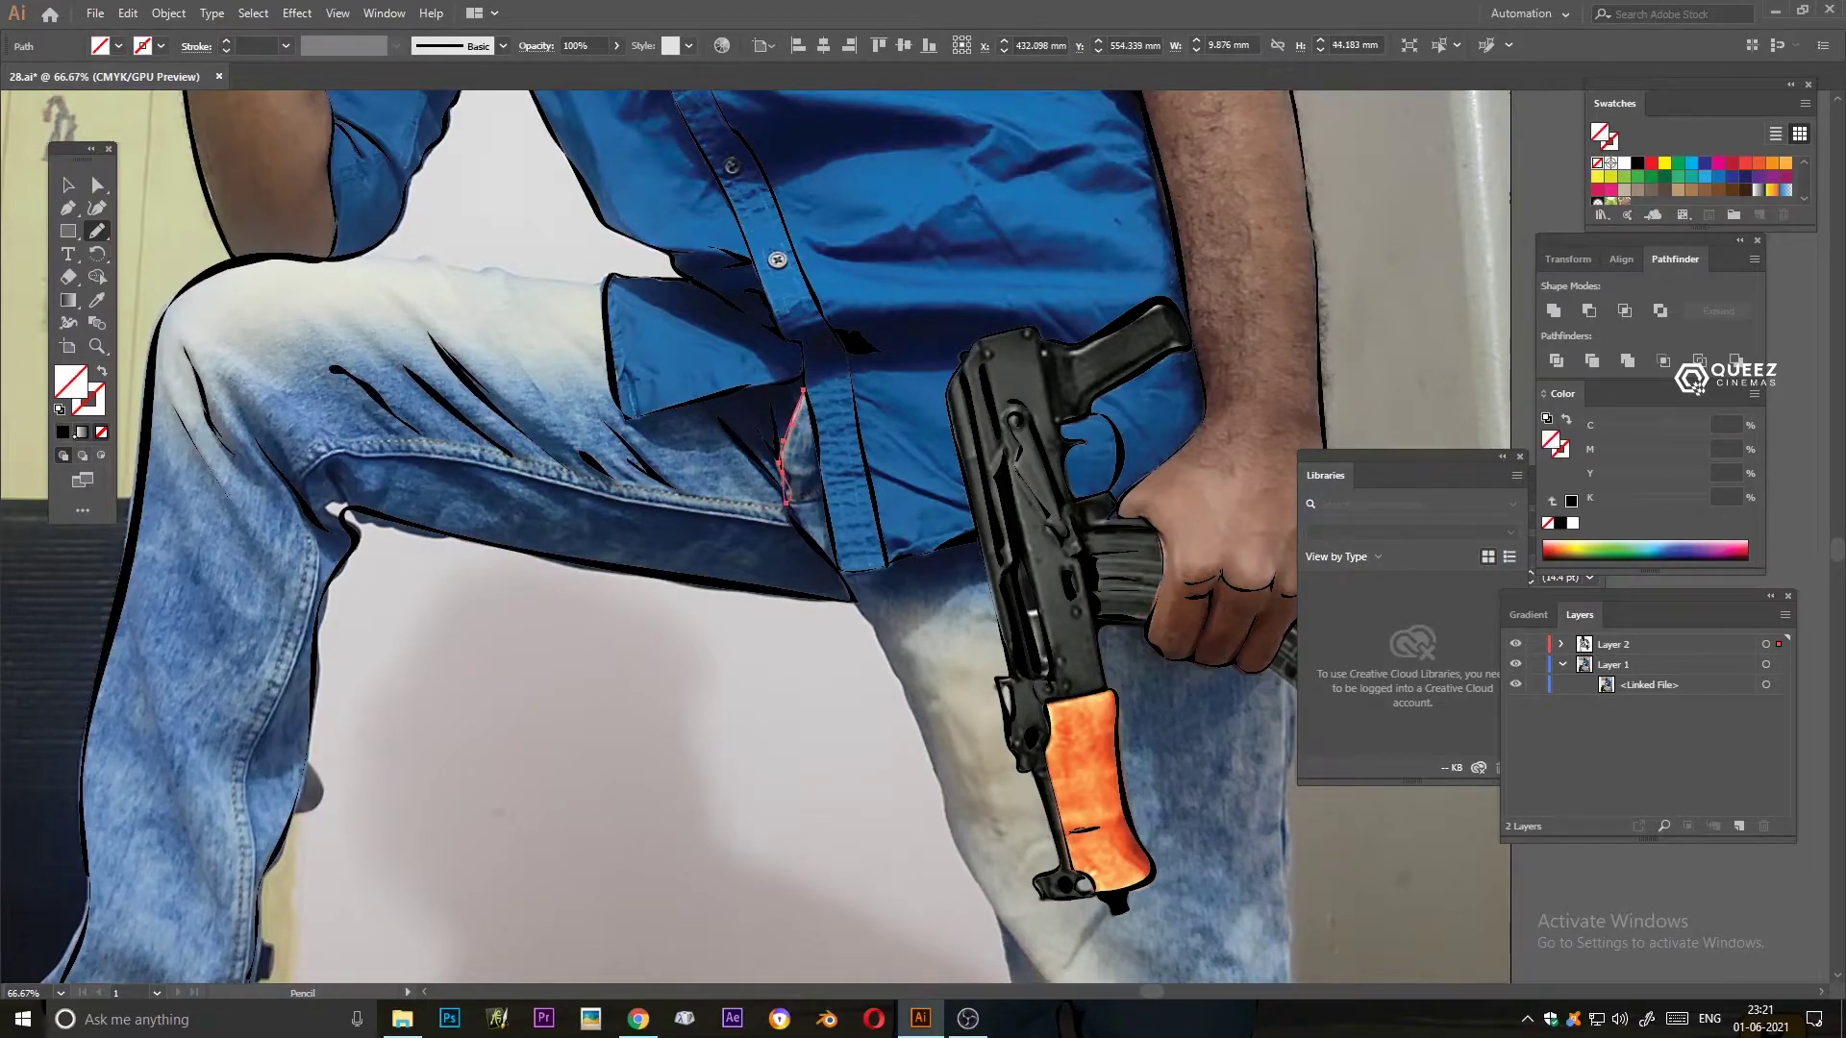
left_click_drag(737, 402, 784, 476)
left_click_drag(894, 459, 694, 471)
left_click_drag(149, 276, 576, 353)
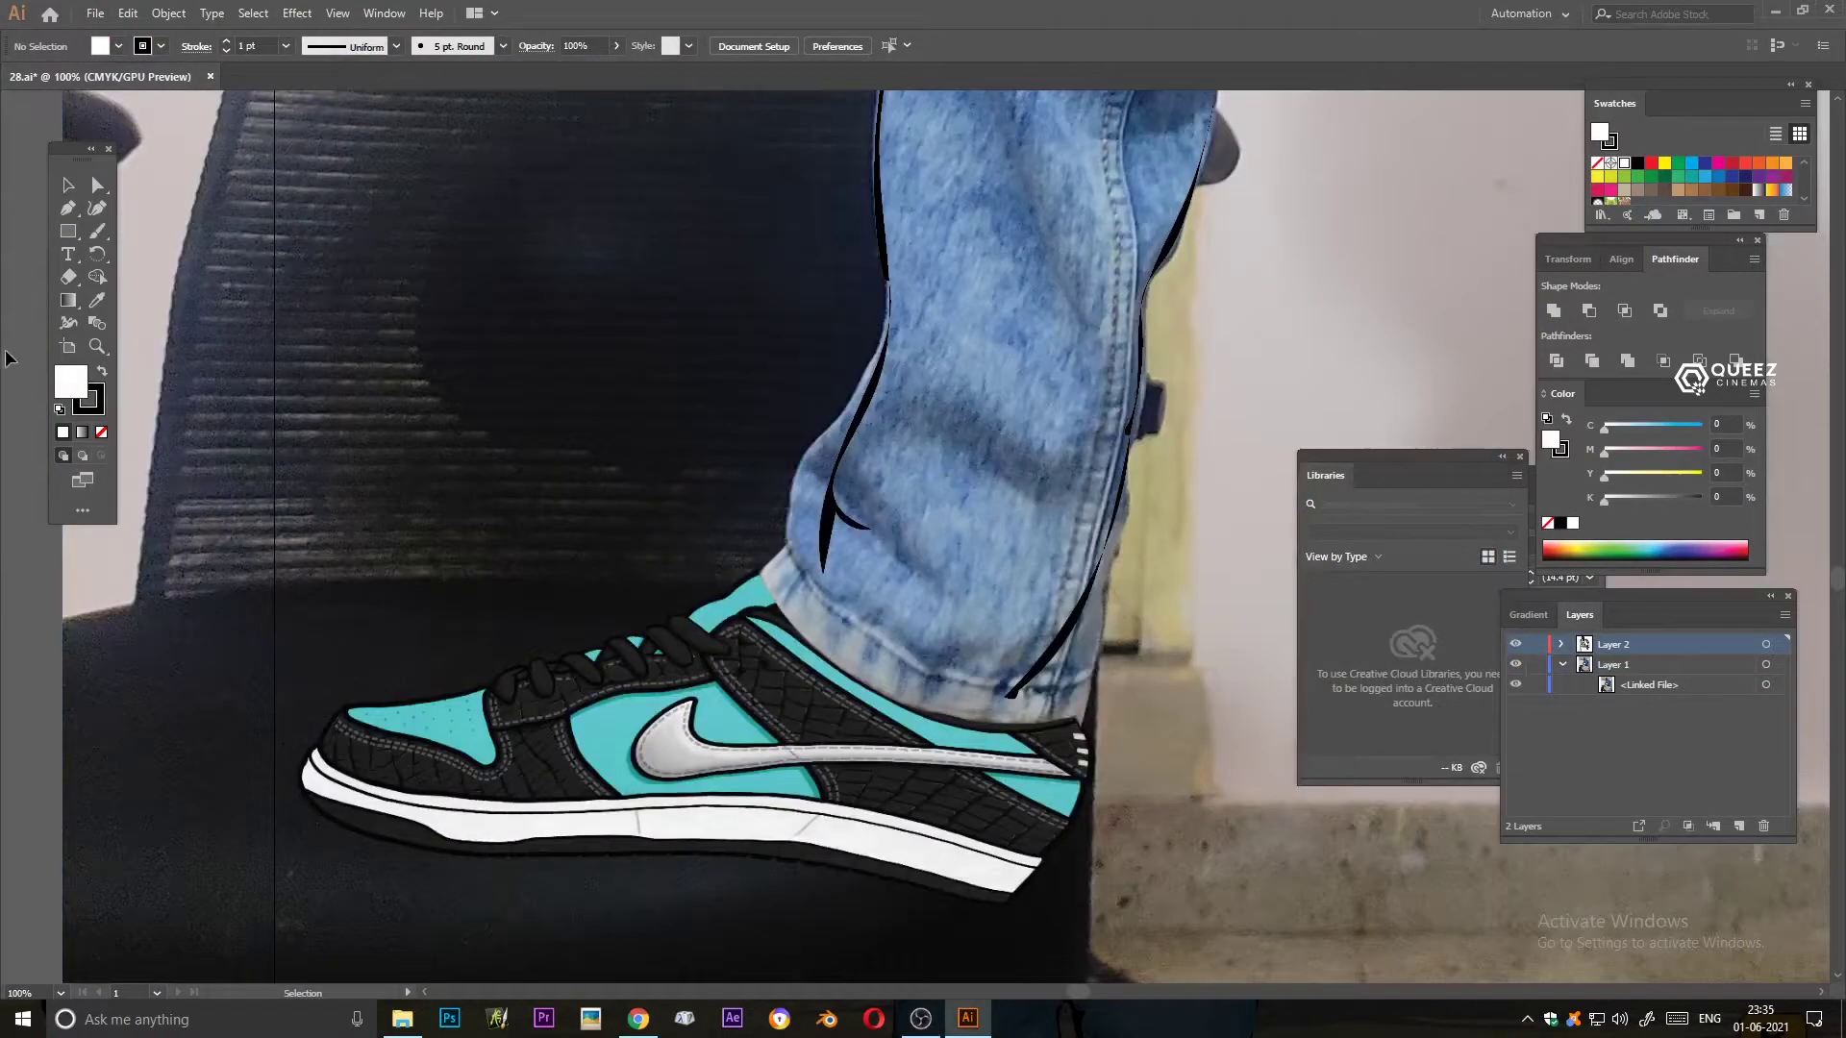
- With the freehand Pencil, trace the shoe collar and the teal toe panel outline
left_click(97, 231)
left_click(165, 278)
left_click_drag(762, 573, 642, 628)
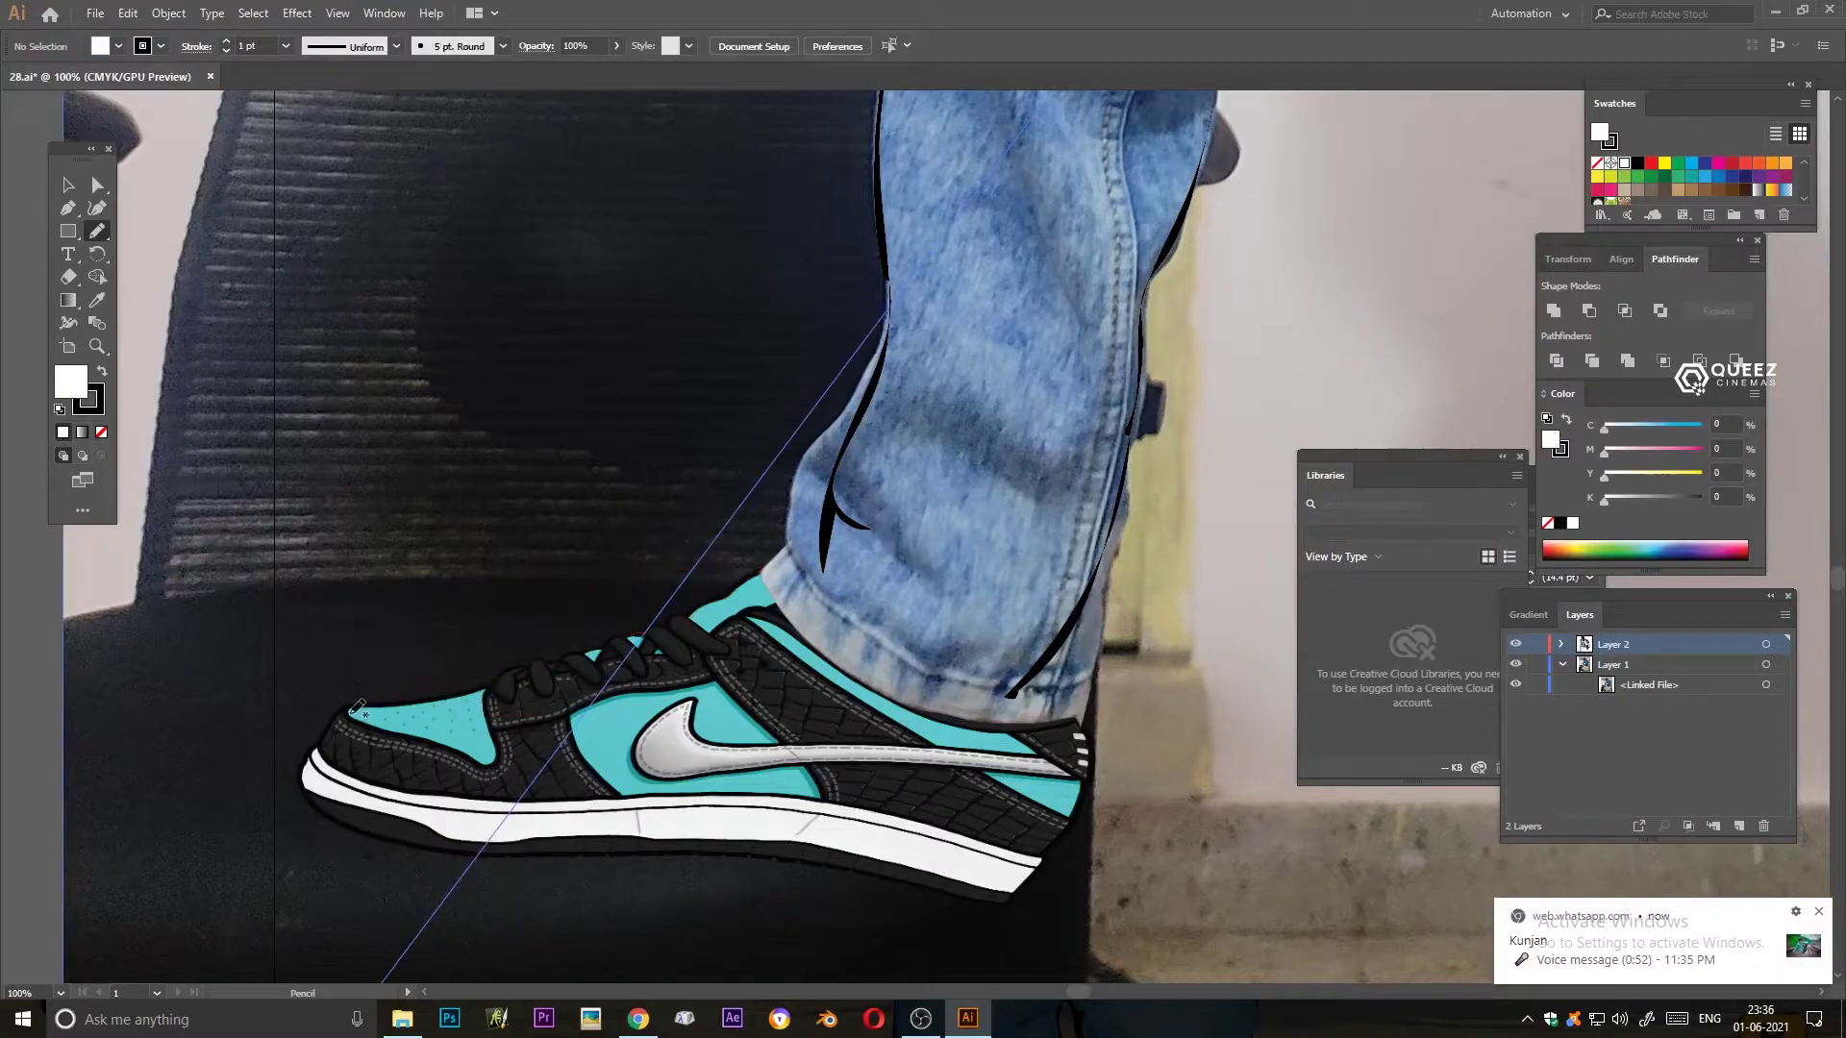
left_click_drag(405, 708, 348, 714)
left_click_drag(485, 708, 405, 708)
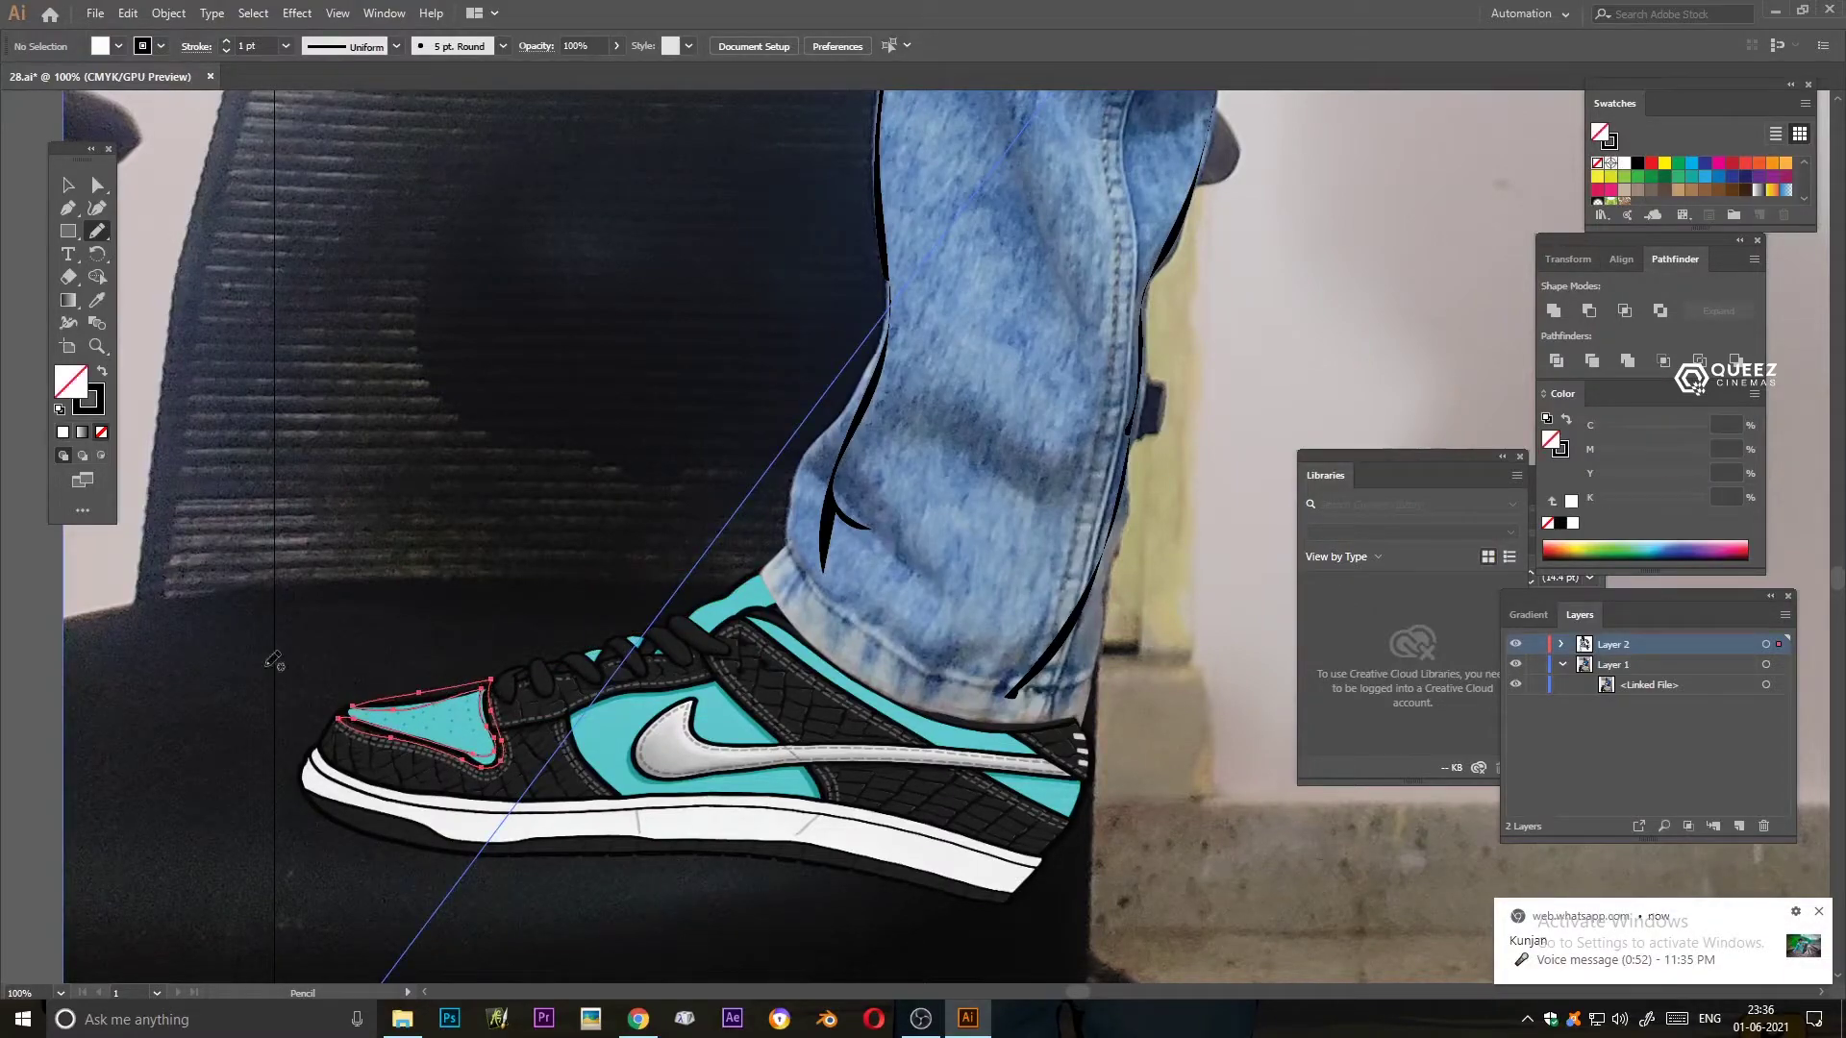
- Set the fill colour to 000000 black and continue outlining the laces and collar
double_click(70, 381)
type("000000")
key("Return")
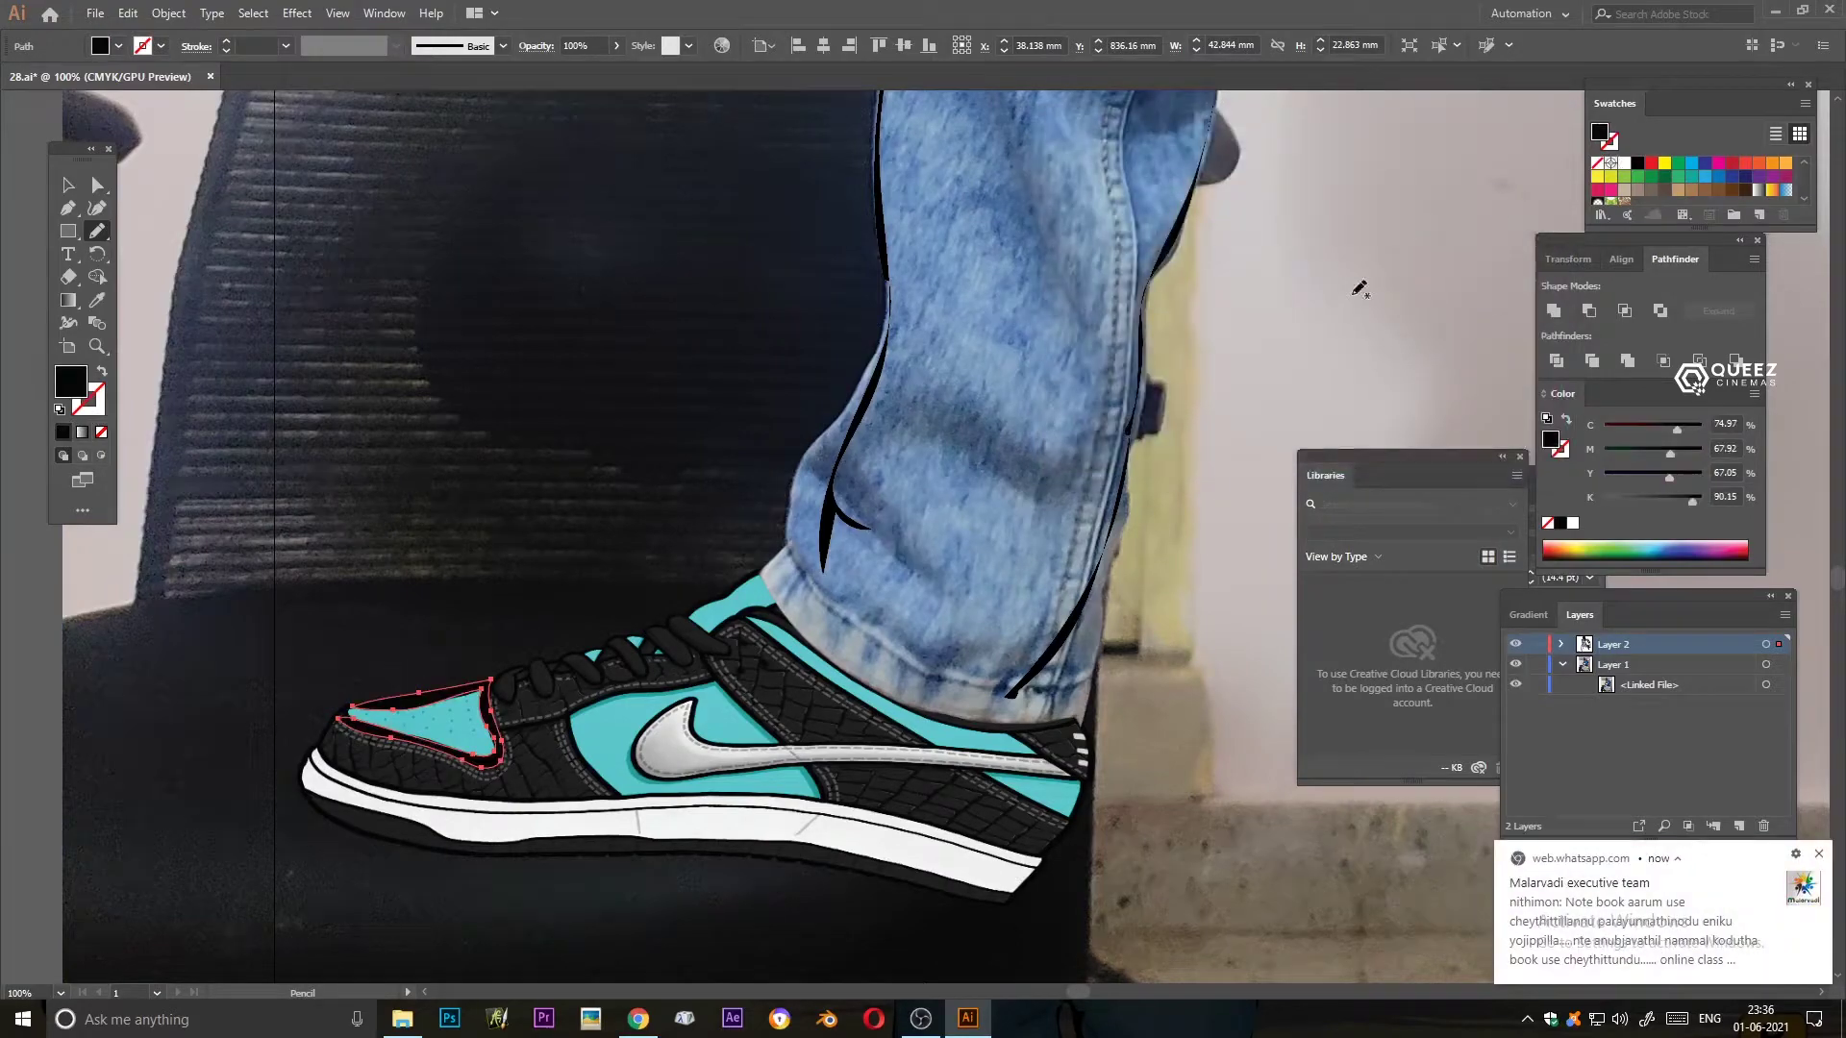
key("ctrl+equal")
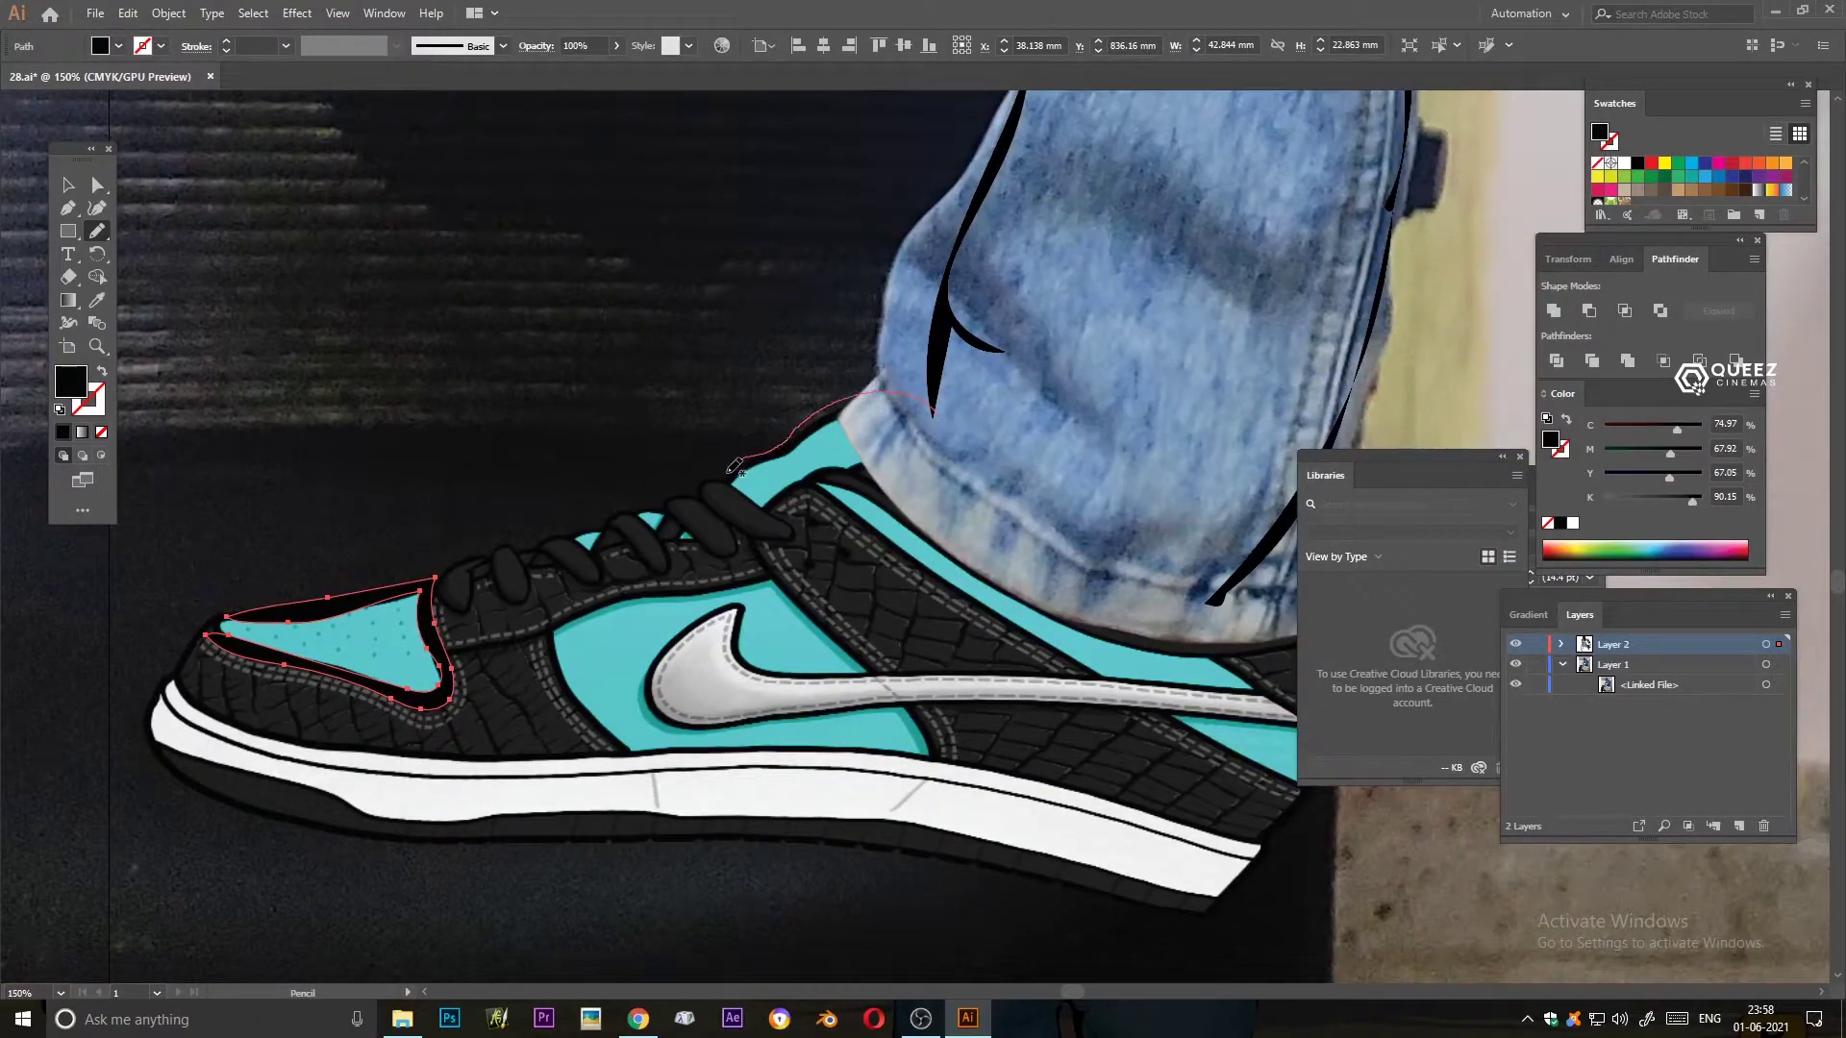
left_click_drag(467, 559, 529, 545)
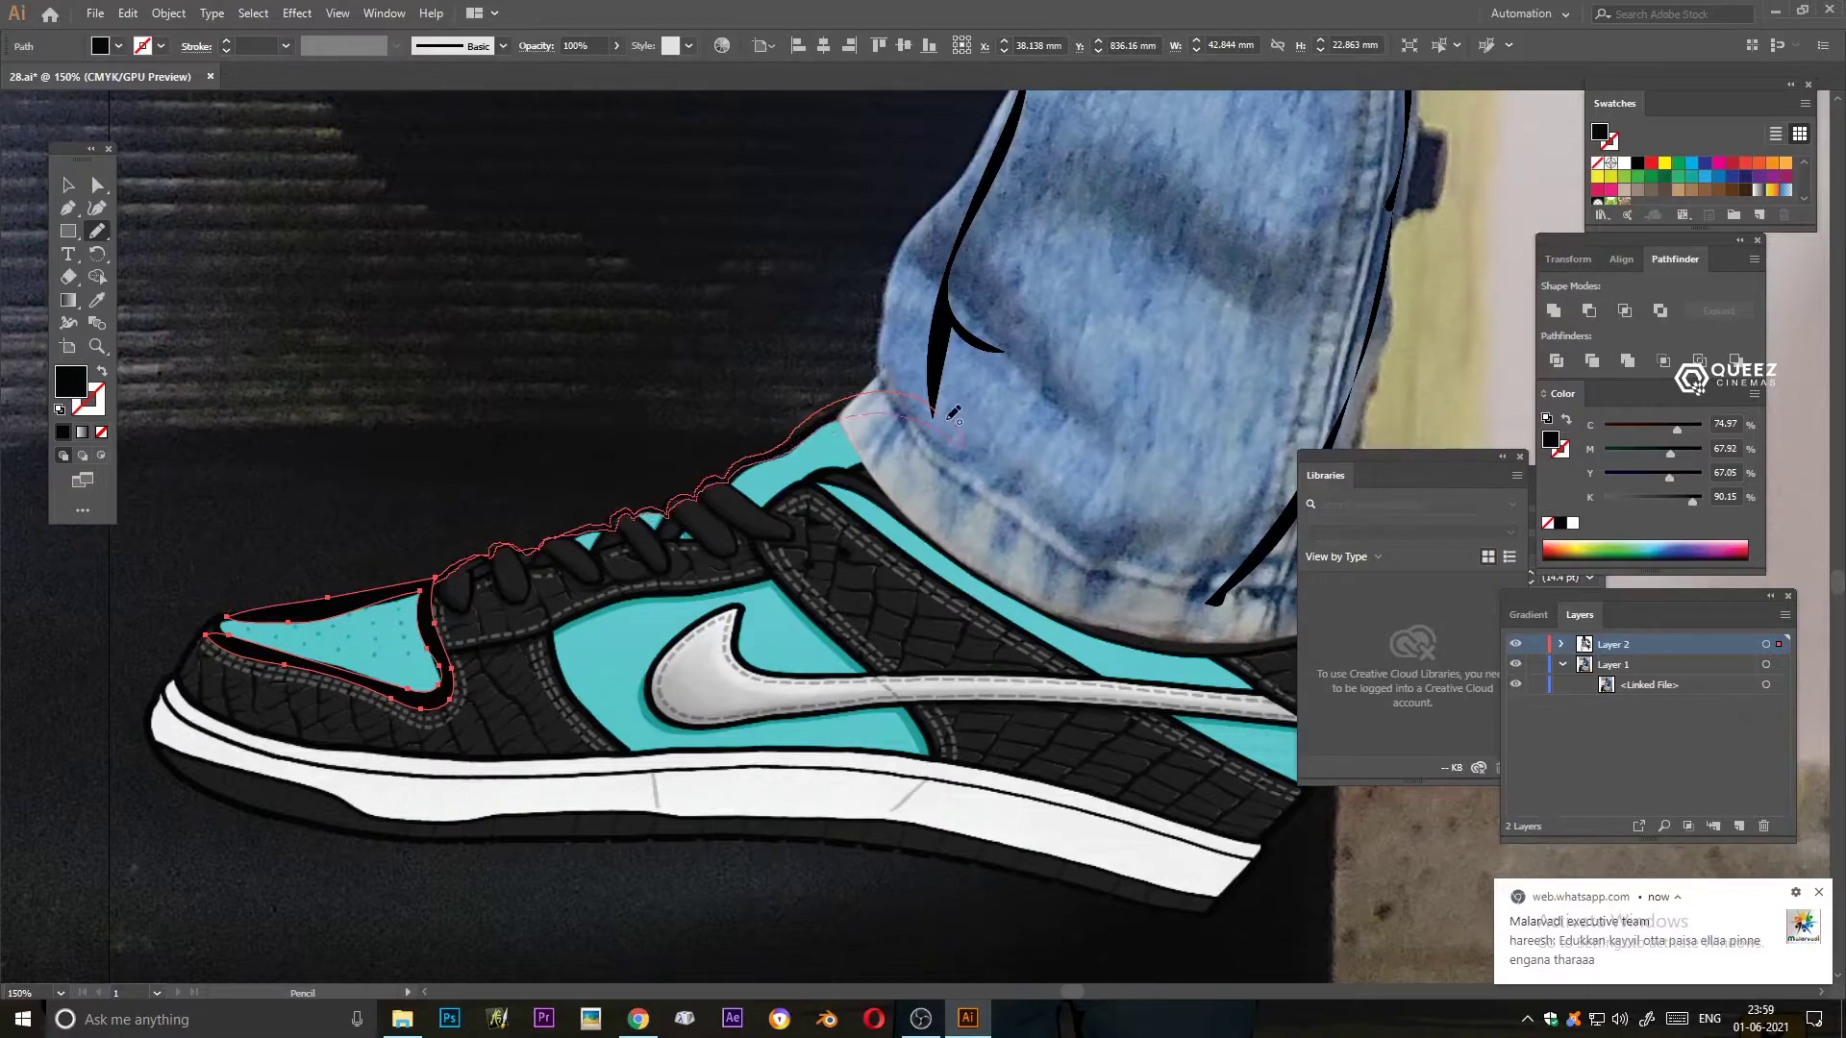
left_click_drag(953, 413, 961, 437)
- Trace the shoe from the toe along the sole to the heel, closing at the jeans hem
scroll(625, 433, "down", 5)
scroll(625, 433, "left", 3)
left_click_drag(327, 420, 298, 457)
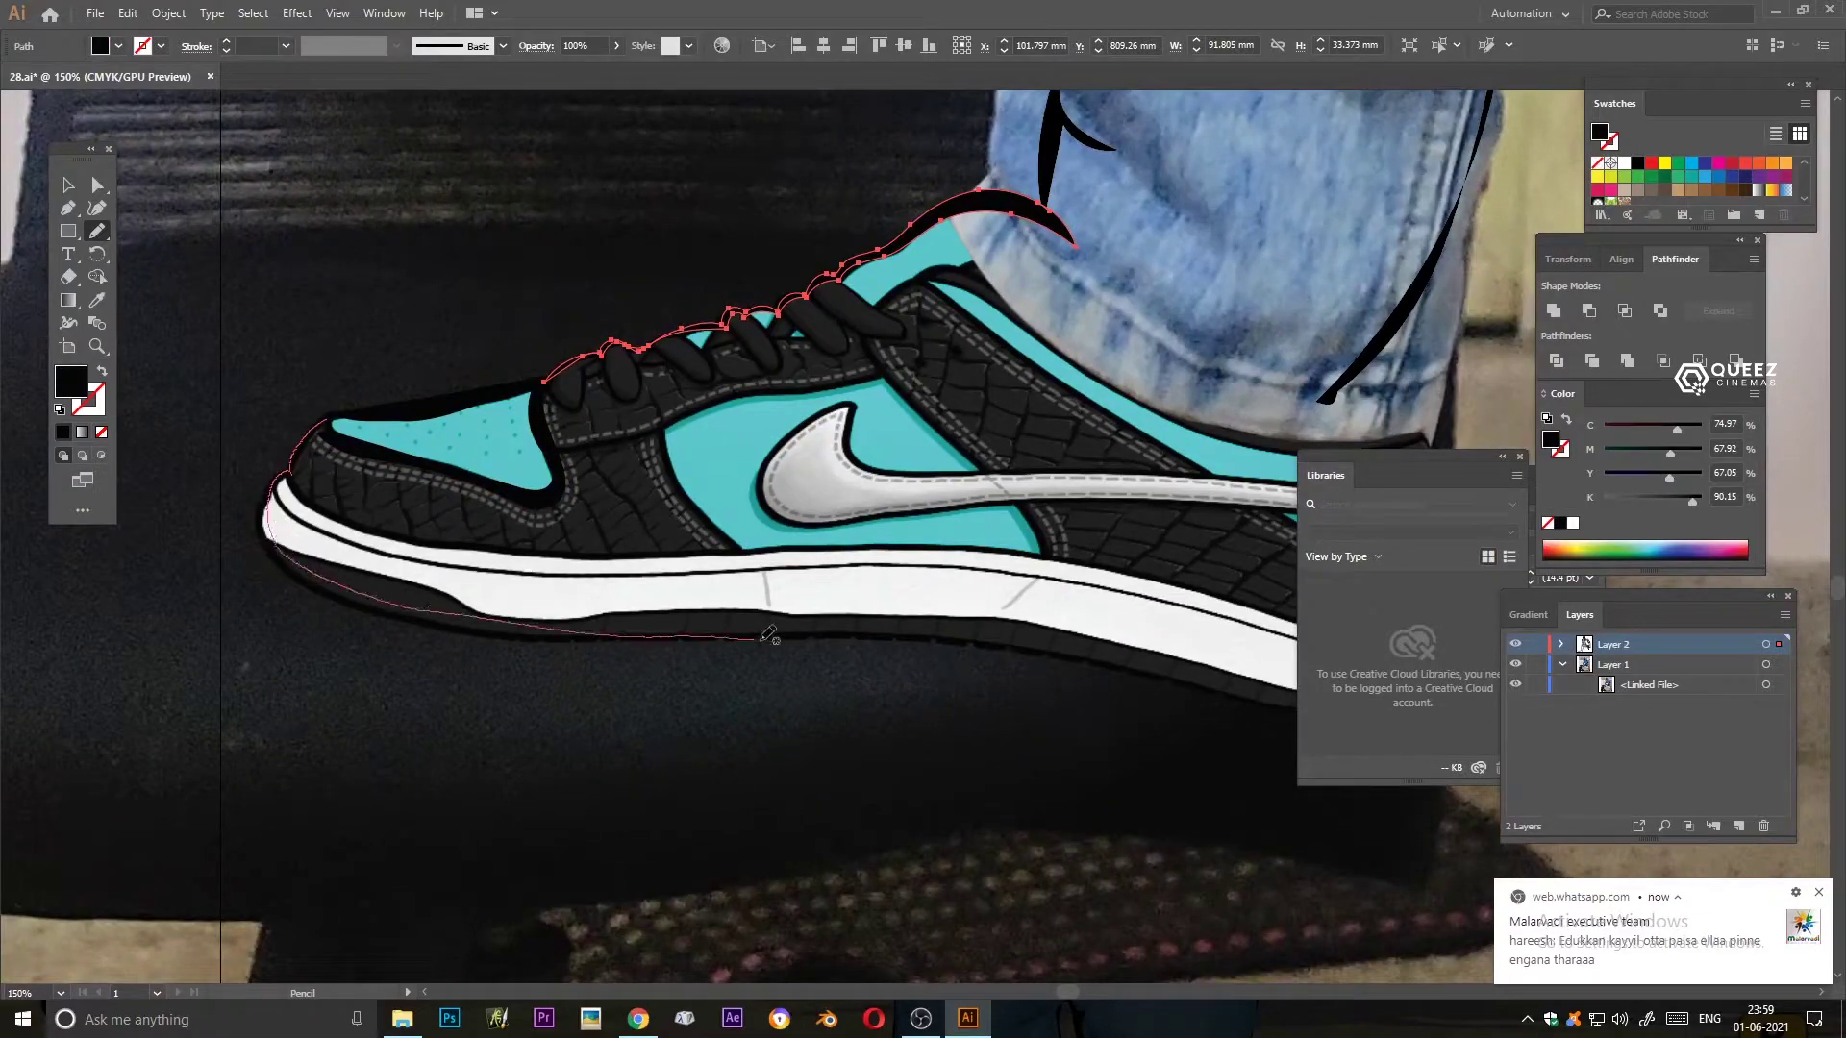
left_click_drag(315, 564, 1144, 668)
scroll(1144, 668, "right", 5)
mouse_move(663, 534)
left_mouse_down()
mouse_move(869, 542)
mouse_move(527, 466)
left_mouse_up()
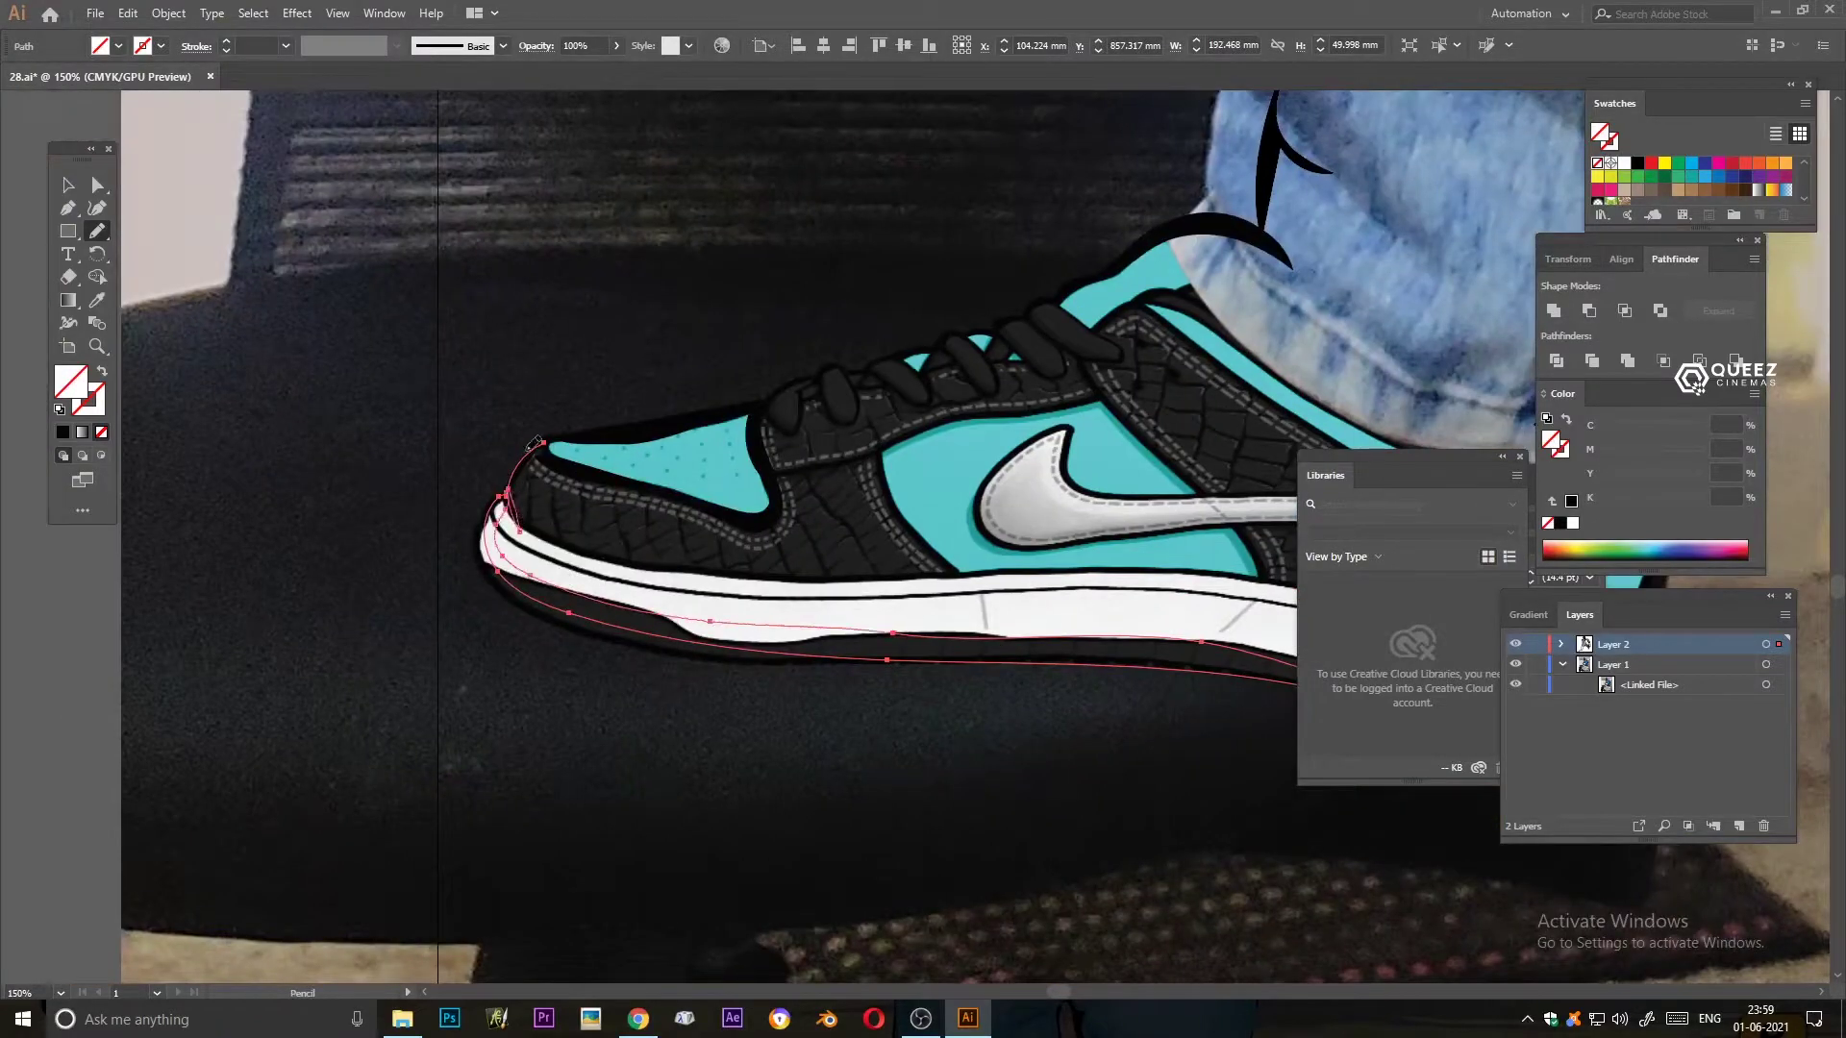
scroll(527, 465, "right", 5)
scroll(515, 311, "right", 5)
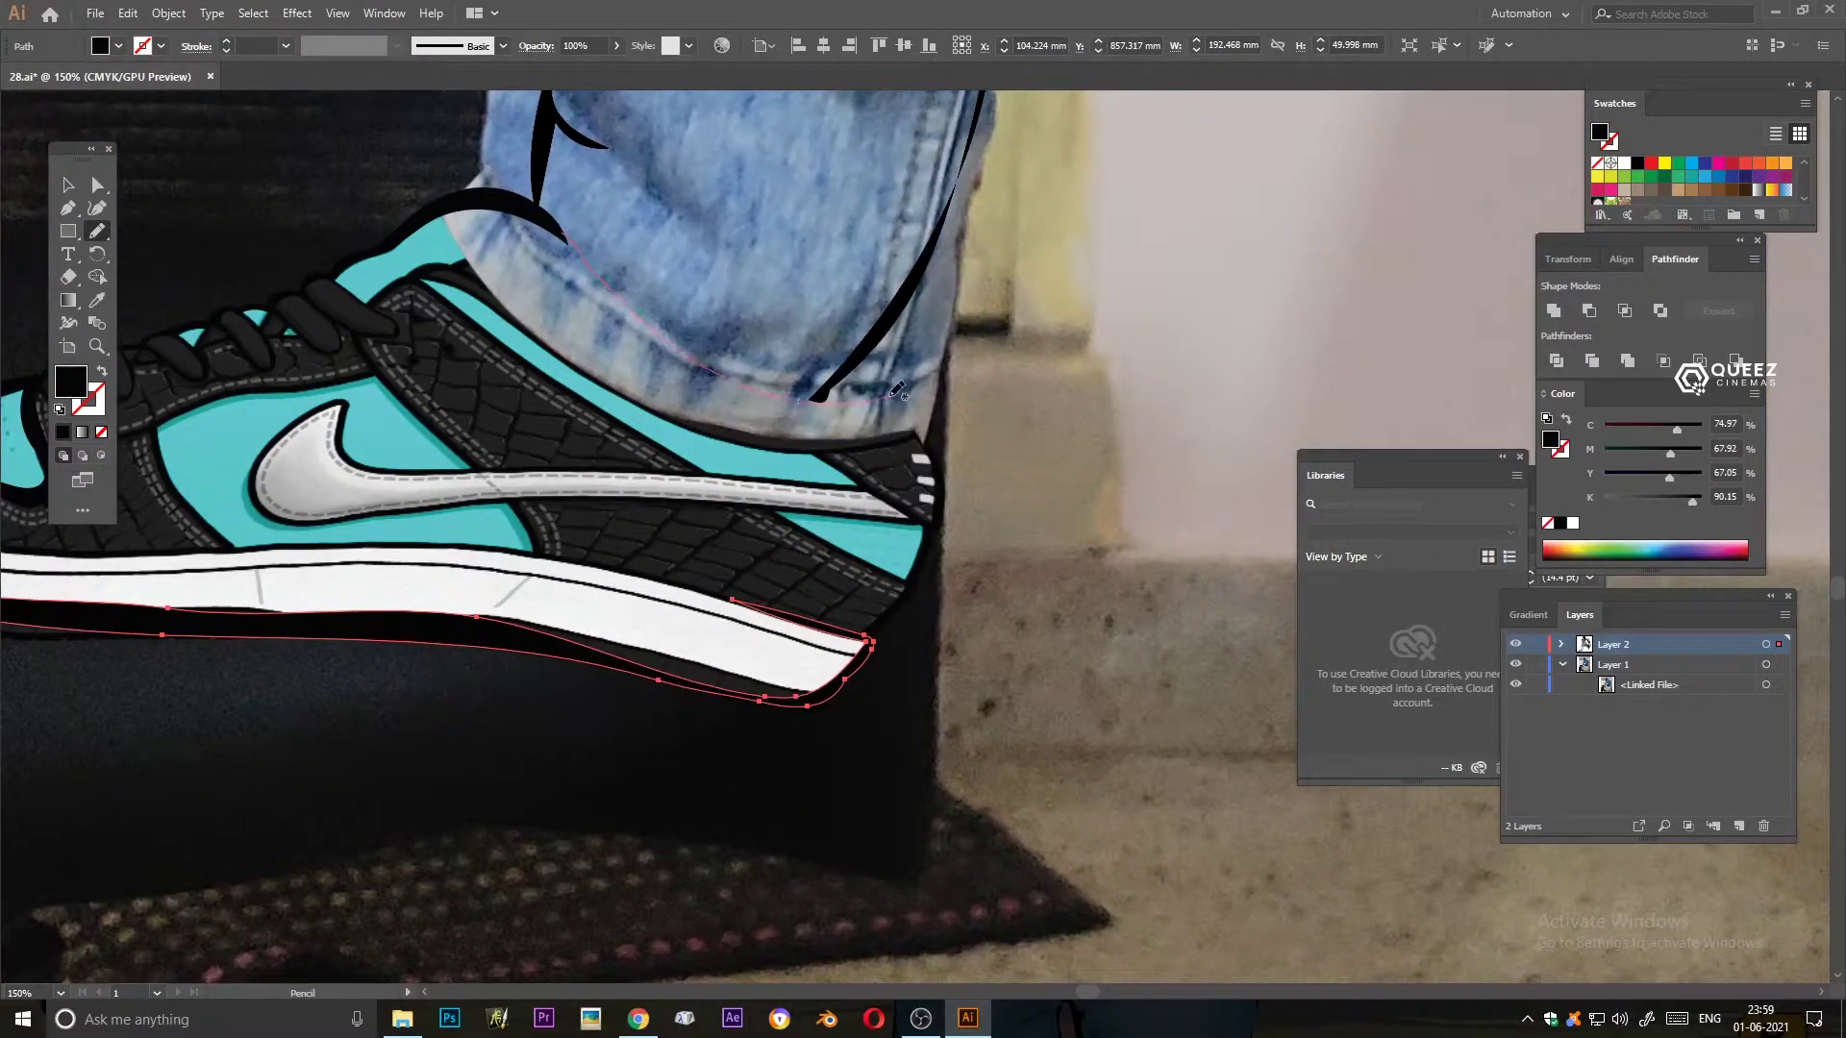
left_click_drag(575, 260, 561, 232)
- Trace the back of the heel and close the heel and upper panel as black shapes
left_click_drag(905, 430, 856, 623)
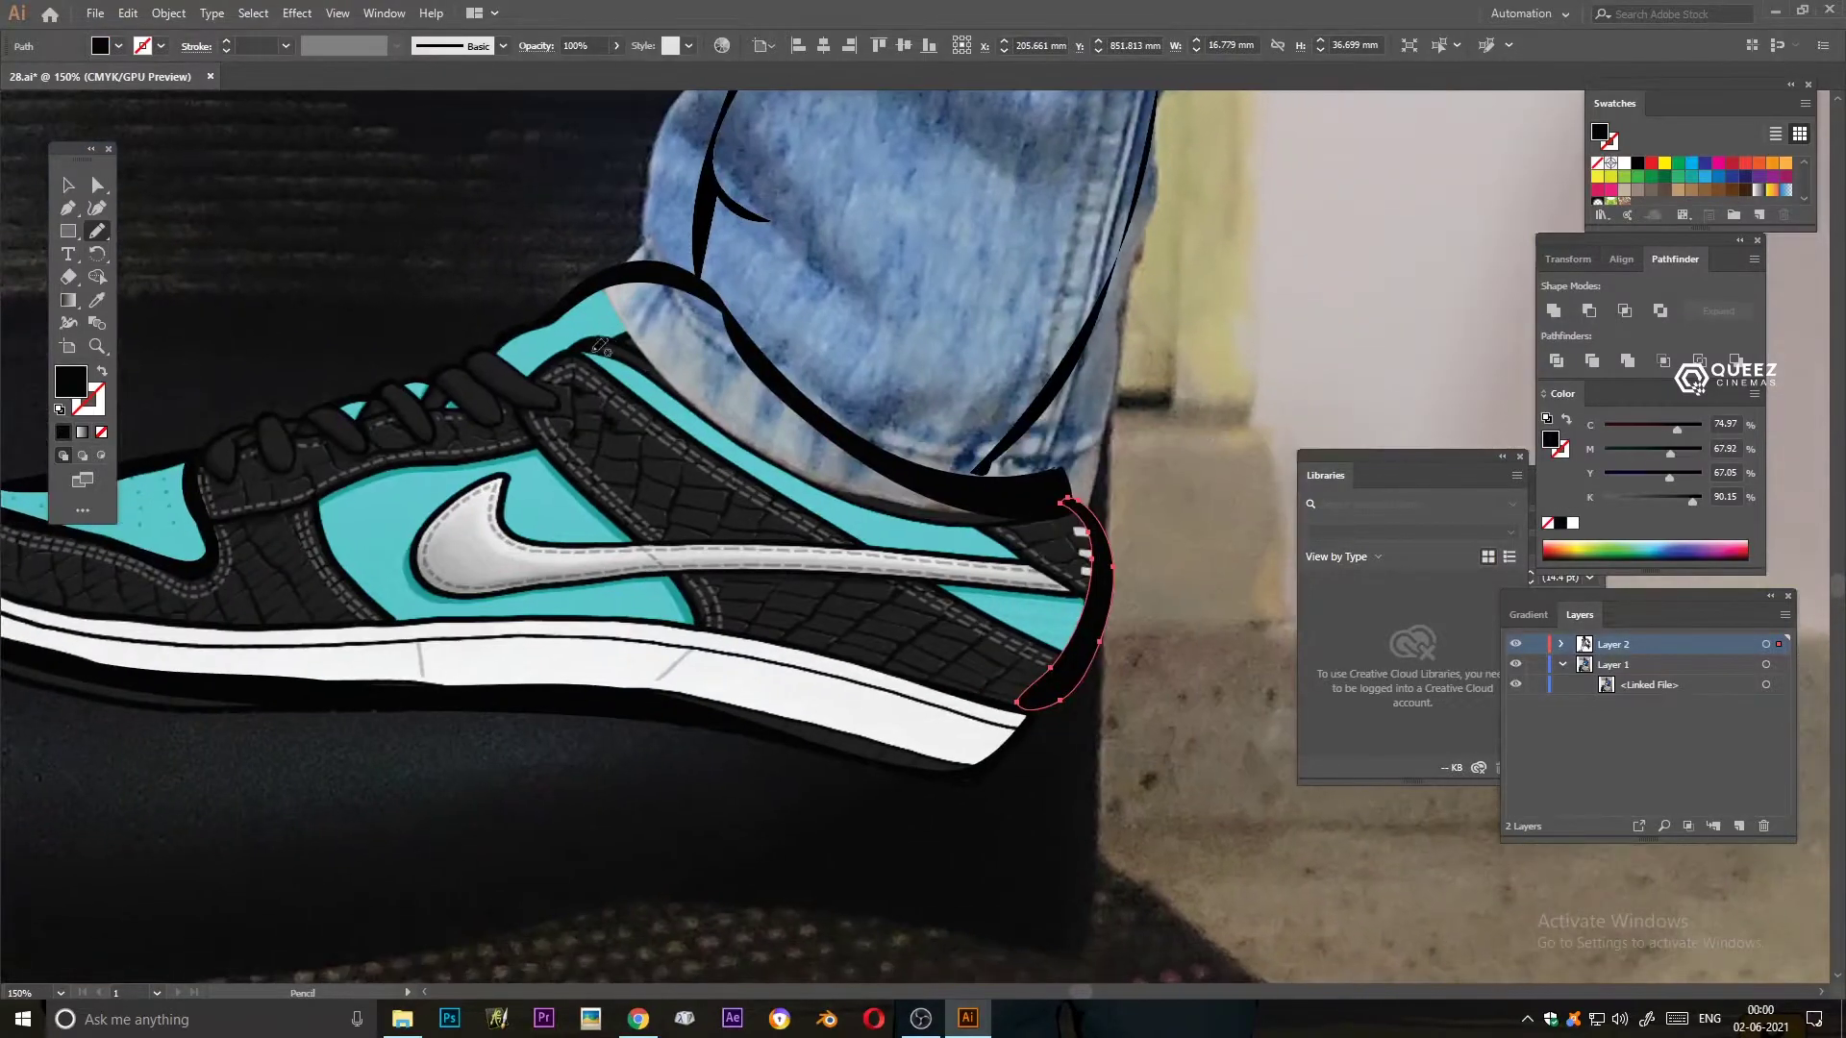
left_click_drag(572, 365, 860, 553)
left_click_drag(570, 354, 575, 360)
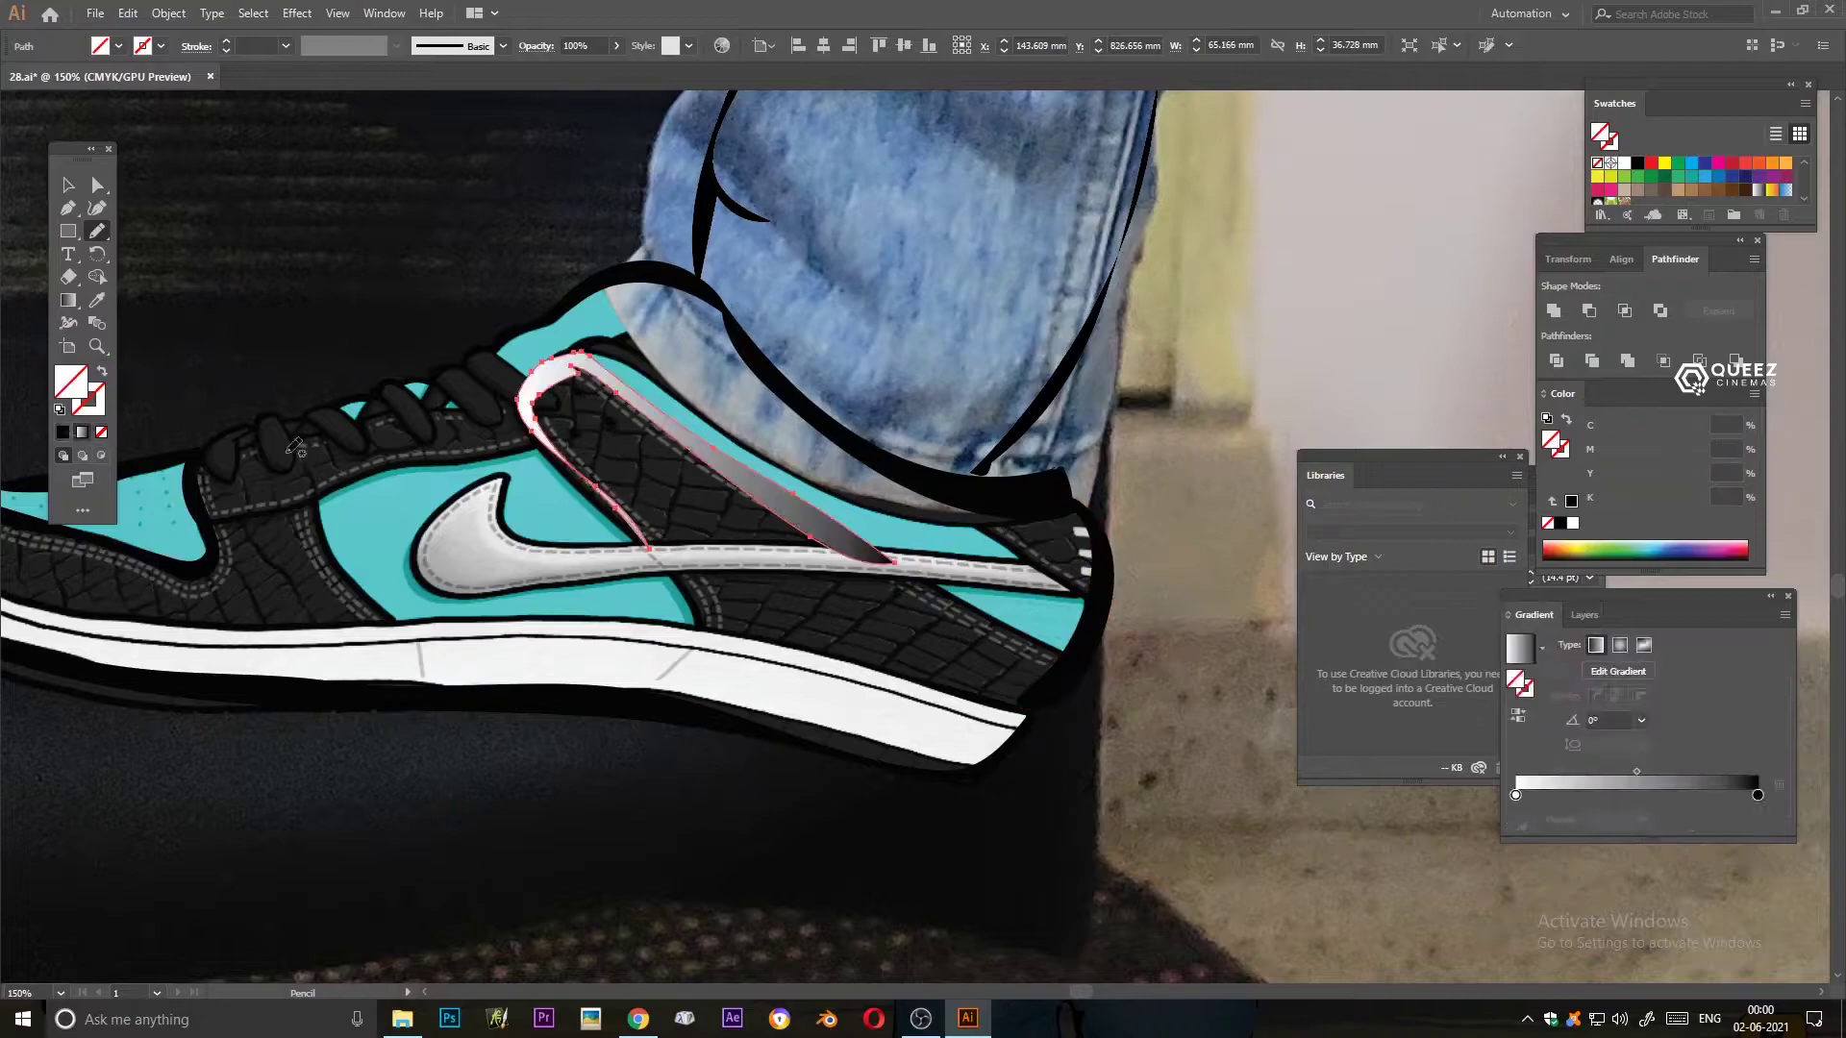
scroll(803, 473, "down", 2)
scroll(803, 473, "right", 2)
- Trace the swoosh's lower edge and the top of the midsole
left_click_drag(840, 492, 583, 458)
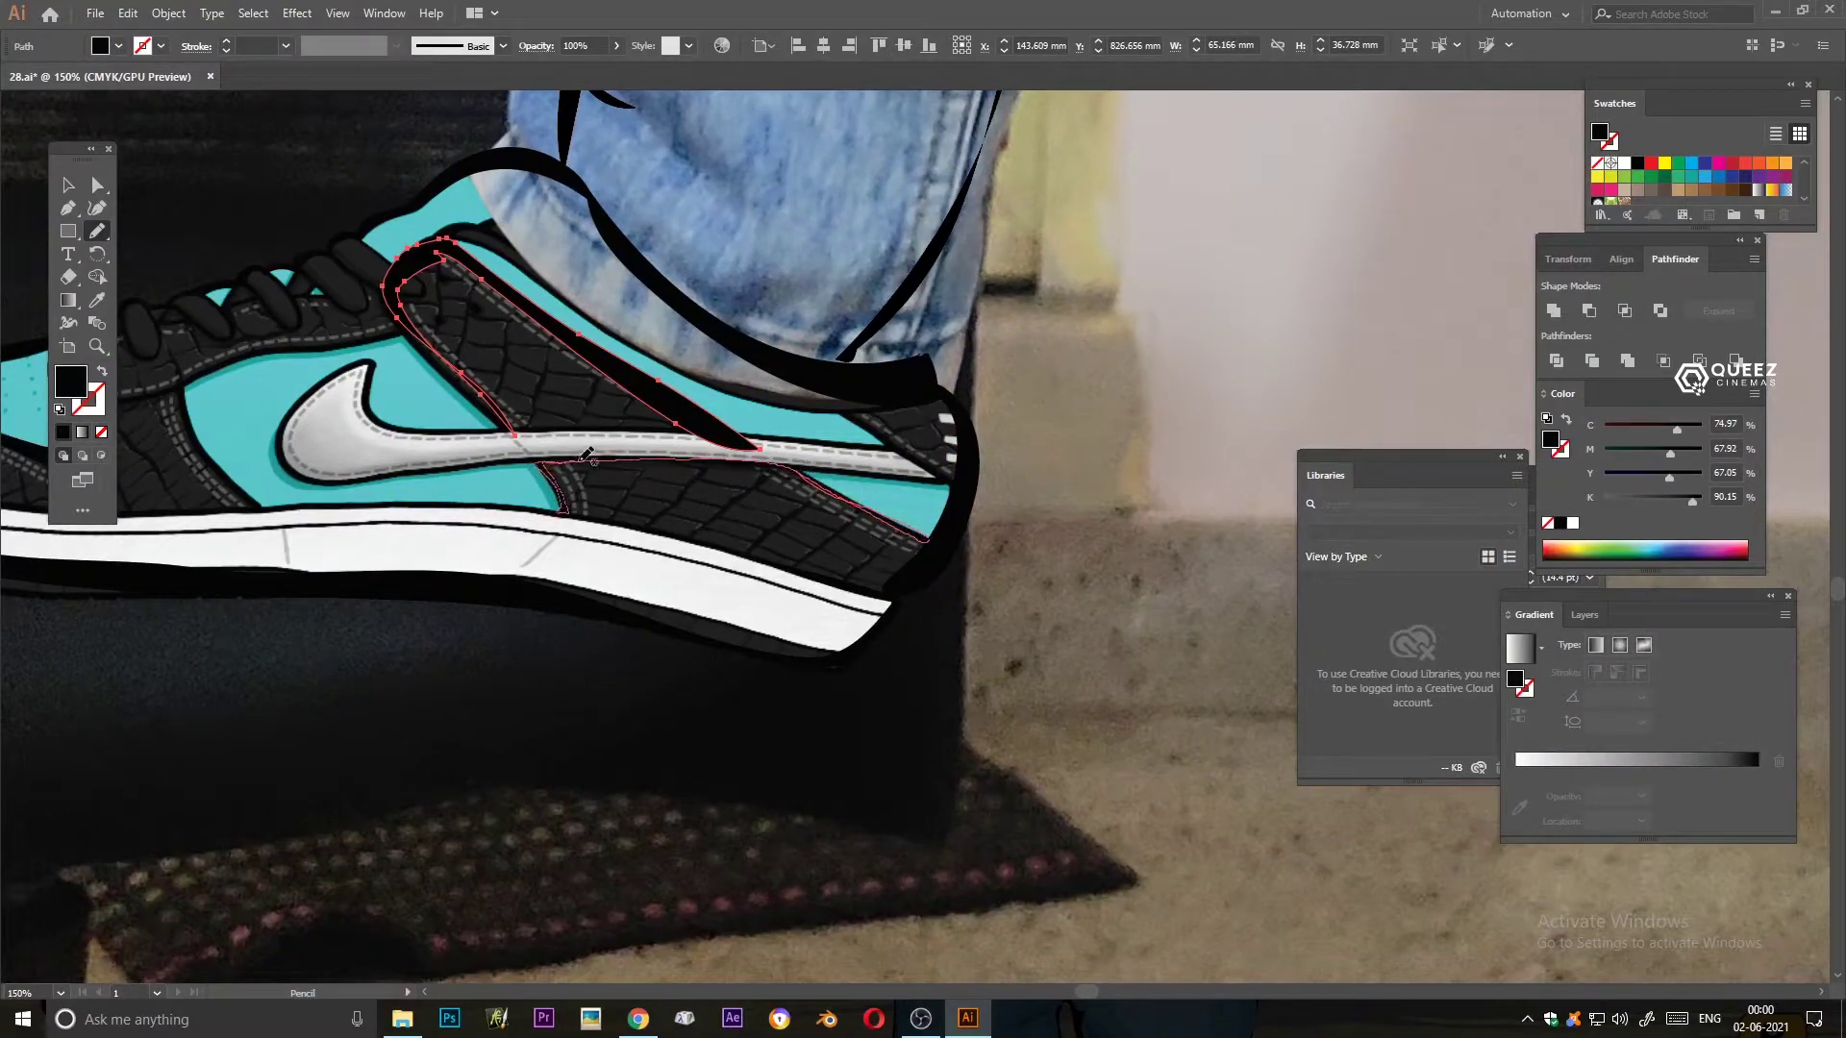
scroll(912, 526, "left", 2)
scroll(912, 526, "left", 5)
left_click_drag(635, 527, 1194, 593)
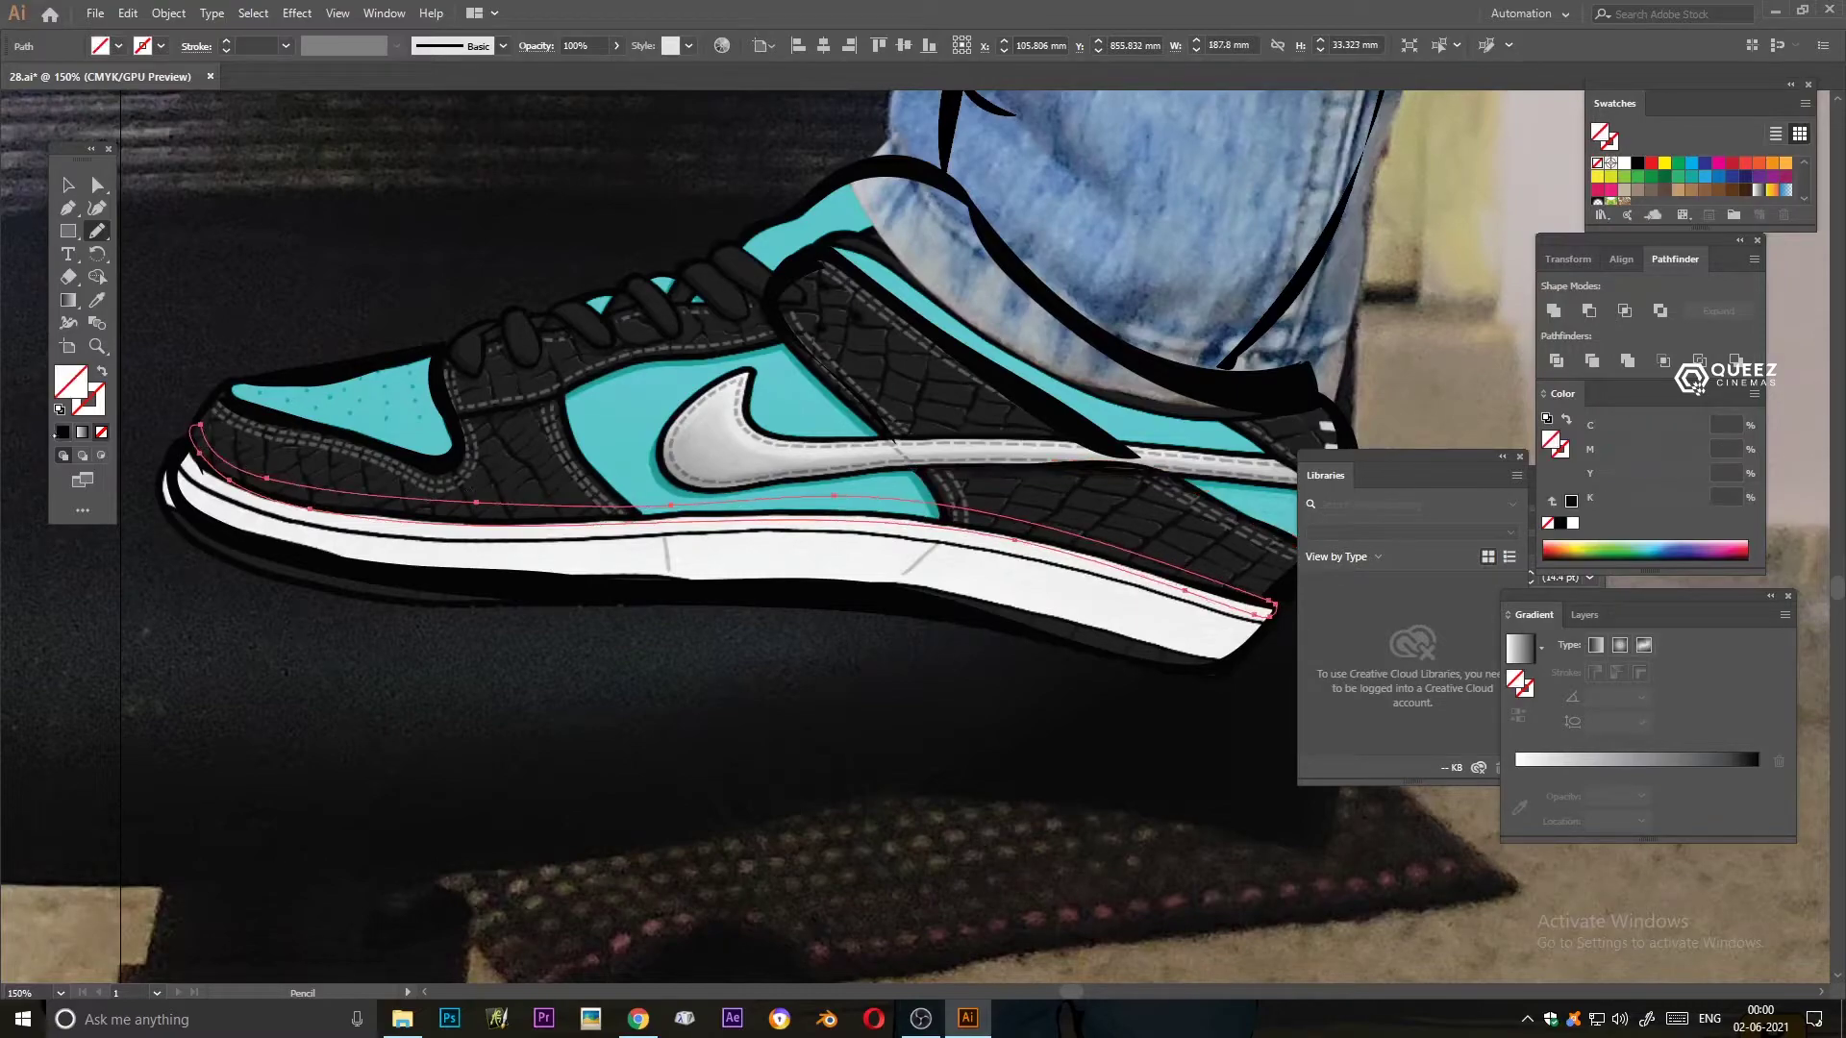
scroll(657, 455, "up", 2)
scroll(657, 456, "right", 1)
- Outline the top of the toe and the swoosh back to the heel
left_click_drag(415, 519, 716, 427)
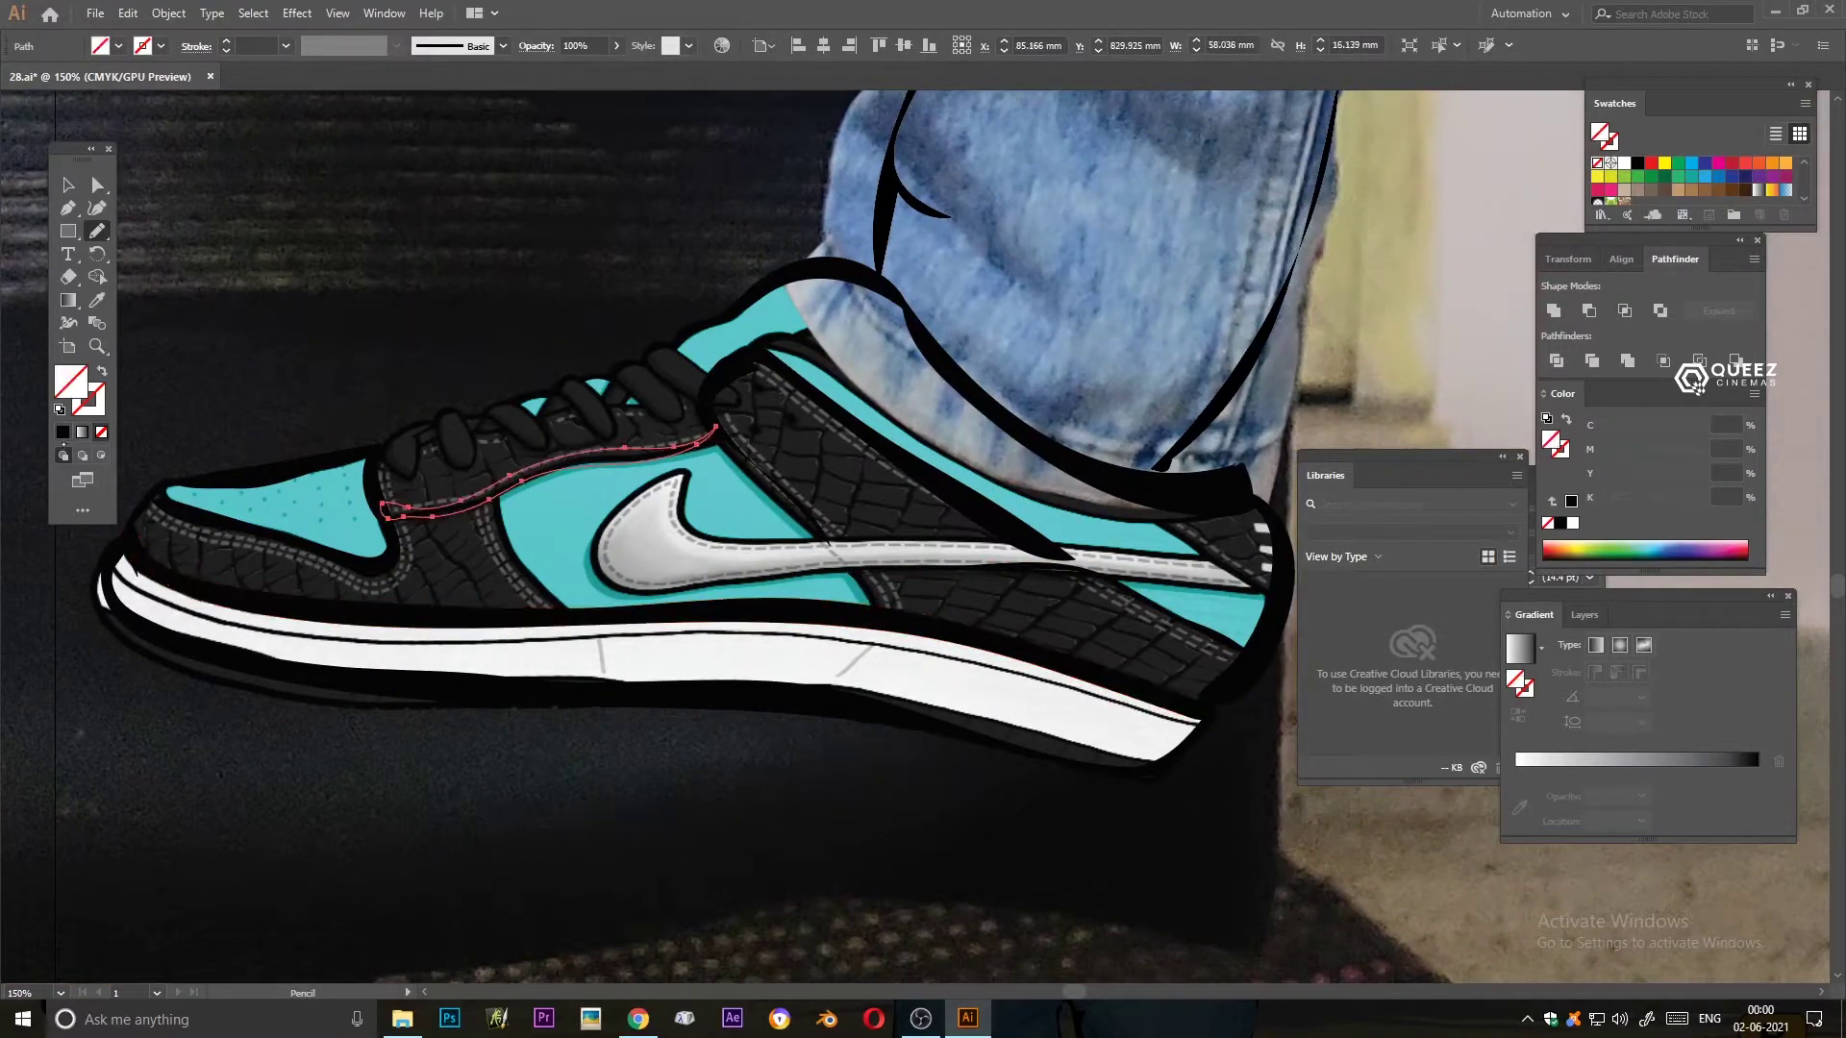
left_click_drag(548, 592, 567, 608)
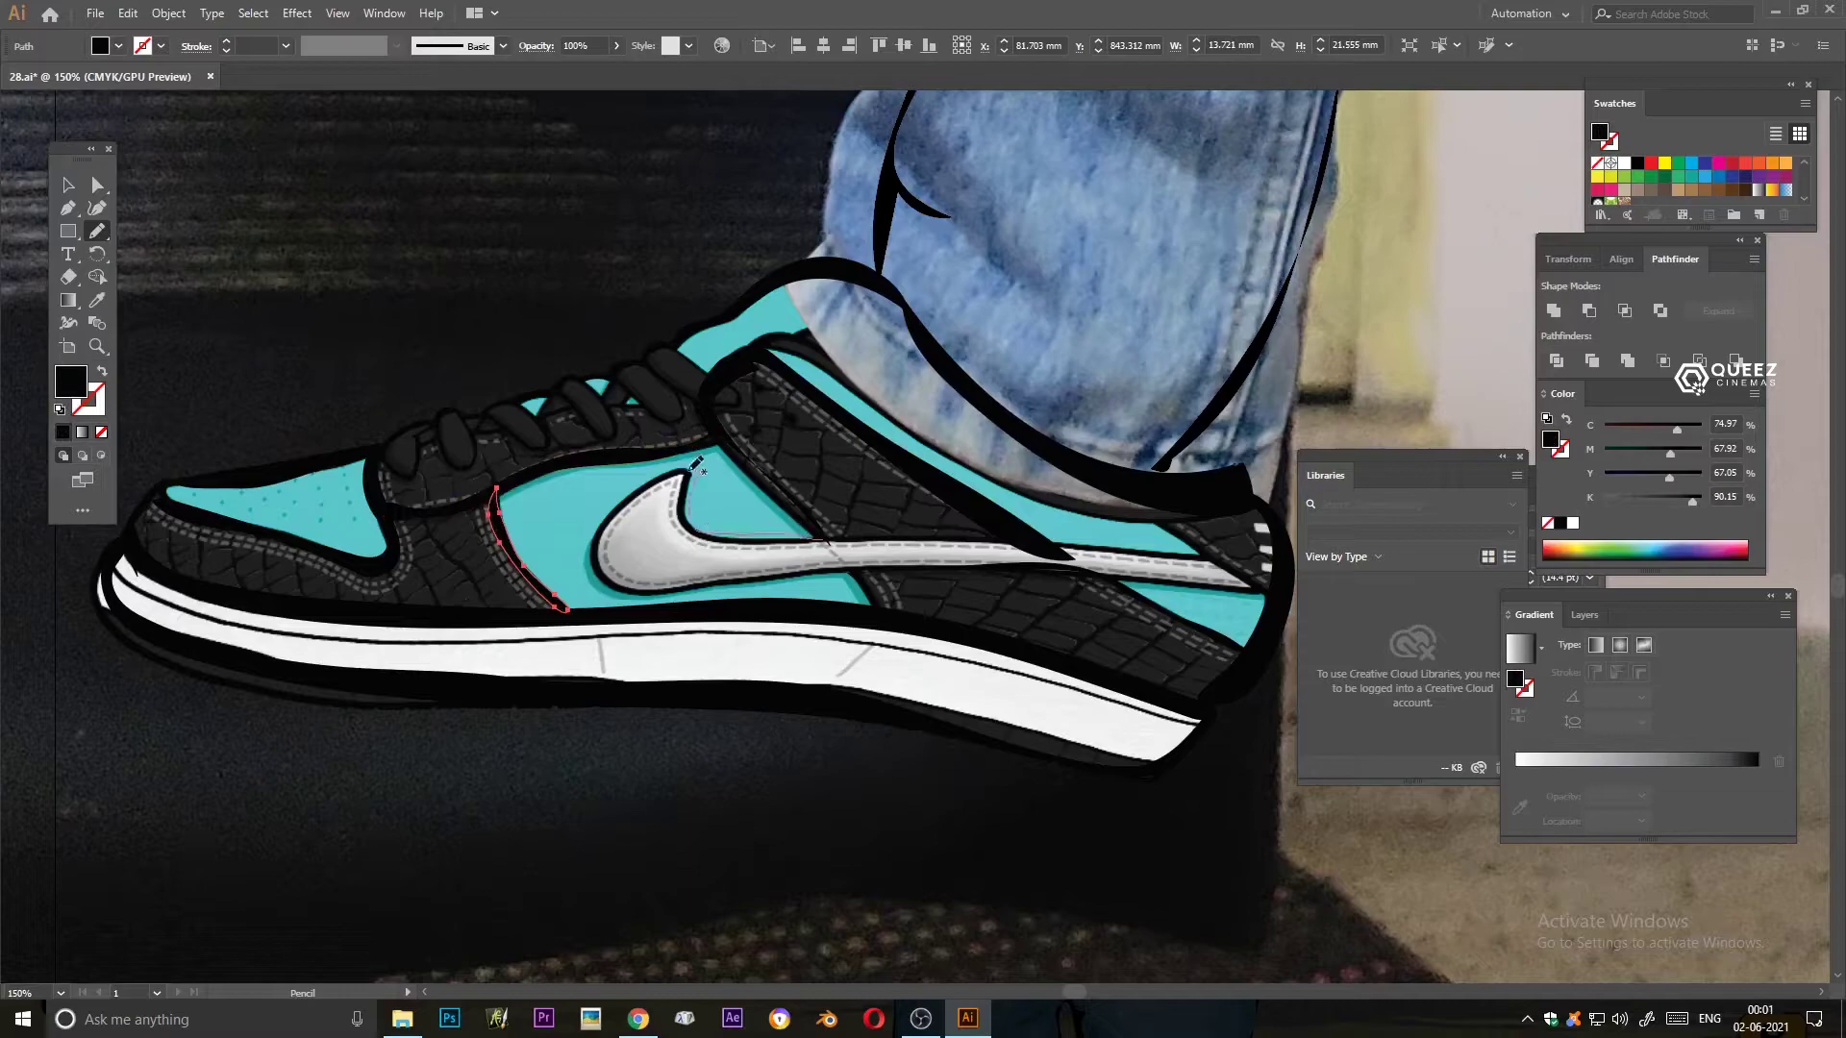
left_click_drag(844, 567, 1223, 558)
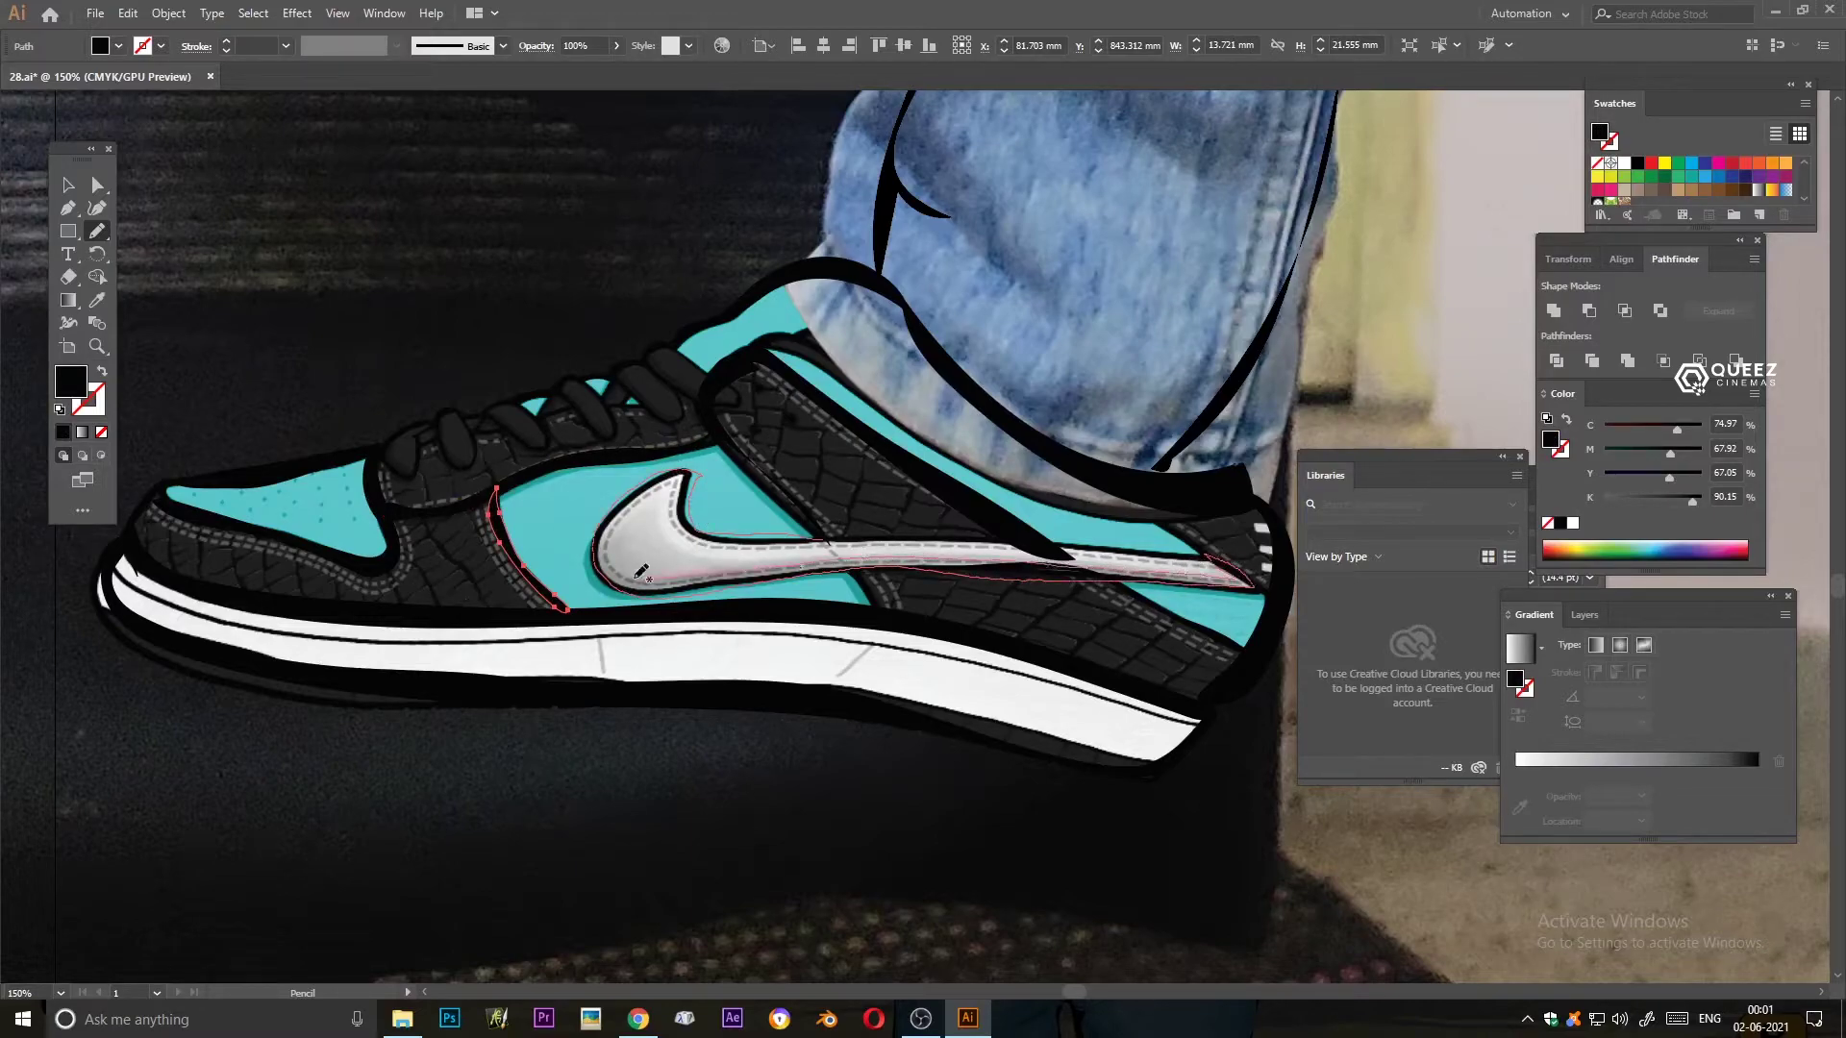
left_click_drag(784, 544, 1226, 556)
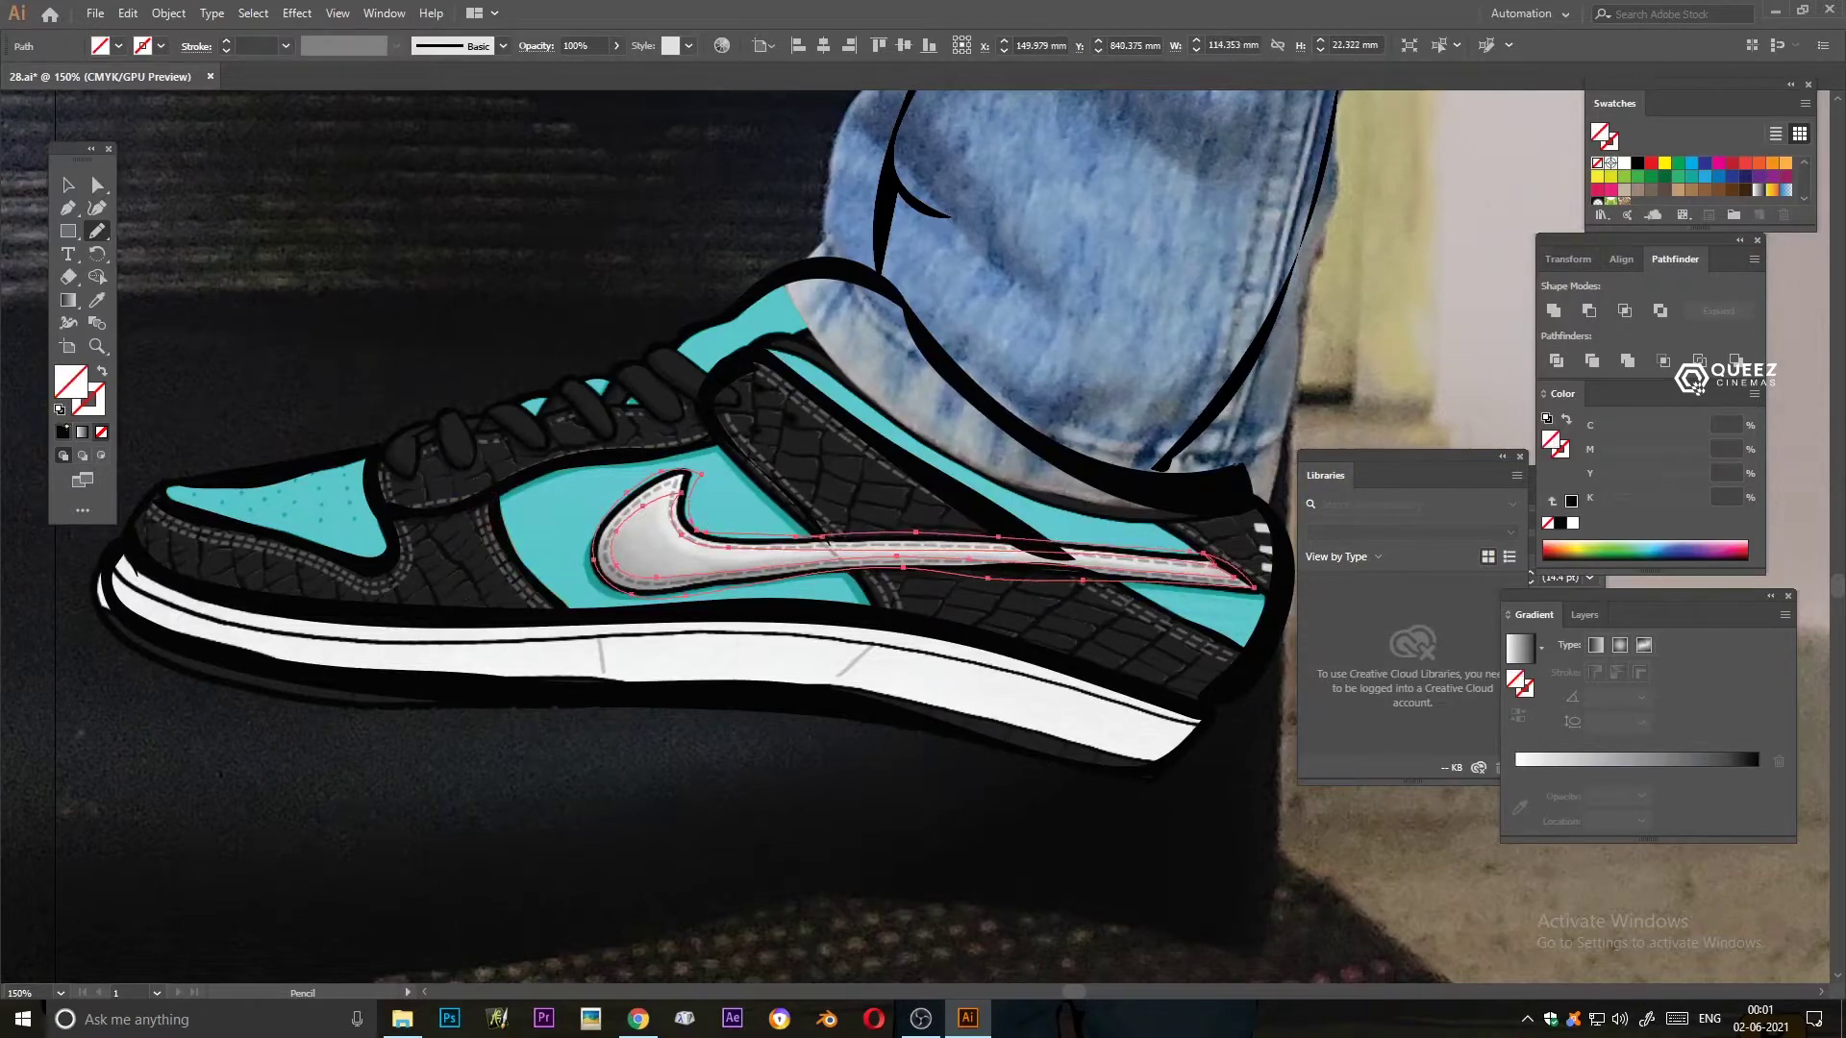
- Trace another line along the shoe collar
scroll(790, 553, "up", 2)
scroll(789, 552, "right", 3)
scroll(790, 552, "left", 3)
mouse_move(1057, 587)
left_mouse_down()
mouse_move(684, 409)
mouse_move(714, 449)
mouse_move(664, 486)
mouse_move(709, 480)
mouse_move(563, 471)
left_mouse_up()
scroll(713, 449, "left", 3)
scroll(673, 476, "left", 3)
- Draw two lace shapes filled black, then hide the reference photo layer to review
key("comma")
left_click_drag(501, 500, 548, 478)
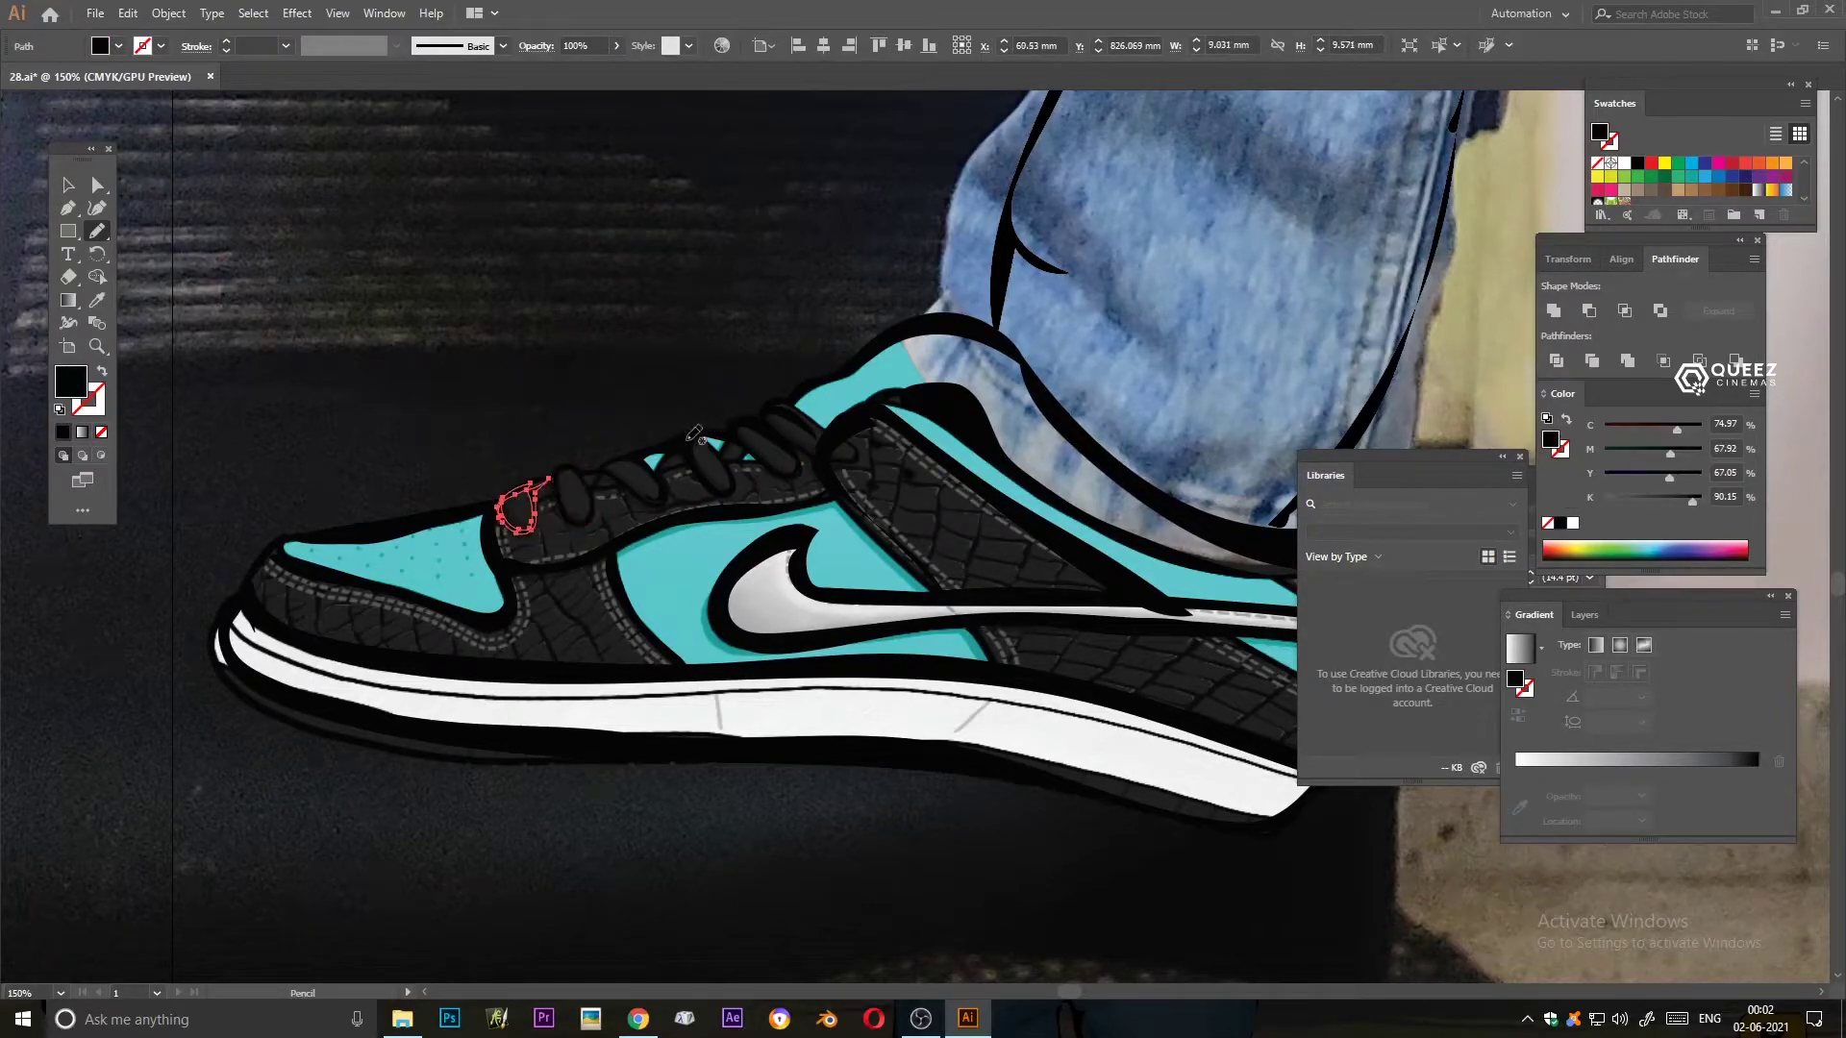
left_click_drag(734, 449, 719, 450)
key("comma")
left_click(1579, 615)
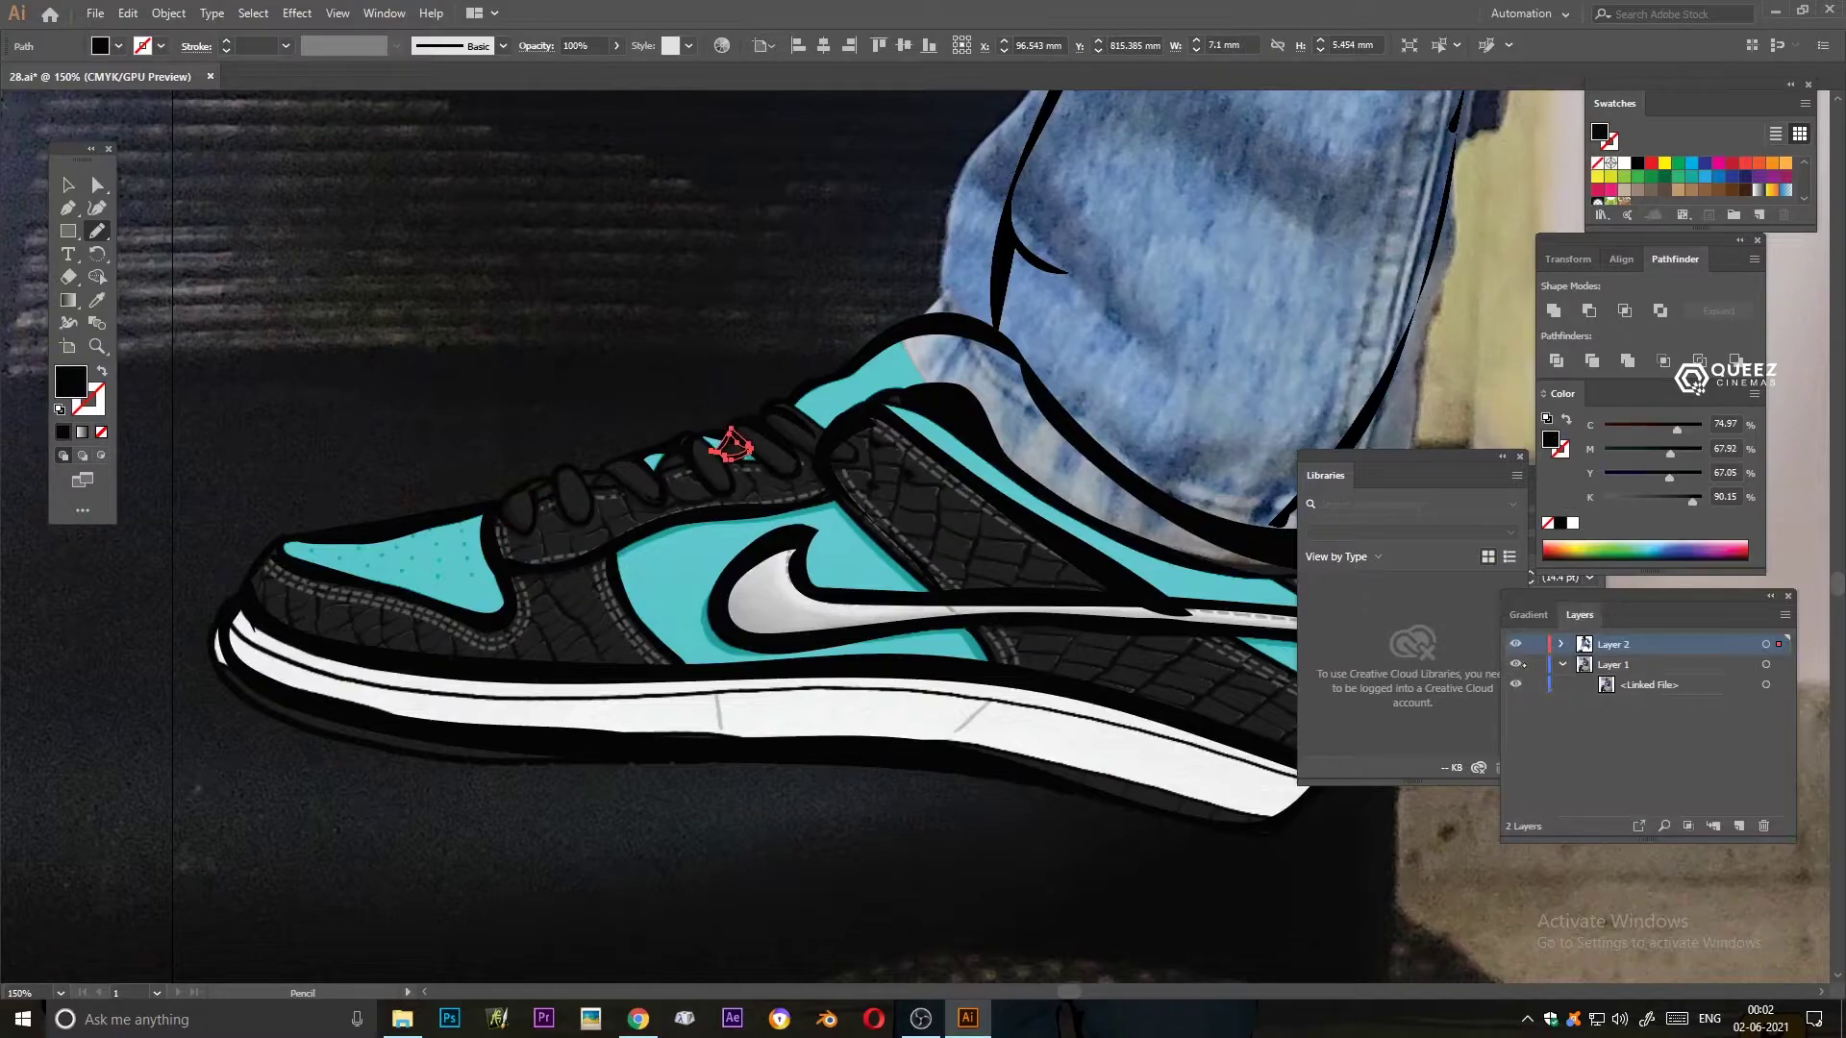
left_click(1516, 665)
key("ctrl+0")
scroll(690, 483, "up", 3)
- Finish the last shoe stroke and show the reference photo layer again
left_click_drag(814, 569, 790, 656)
scroll(700, 646, "right", 5)
scroll(748, 776, "down", 5)
key("v")
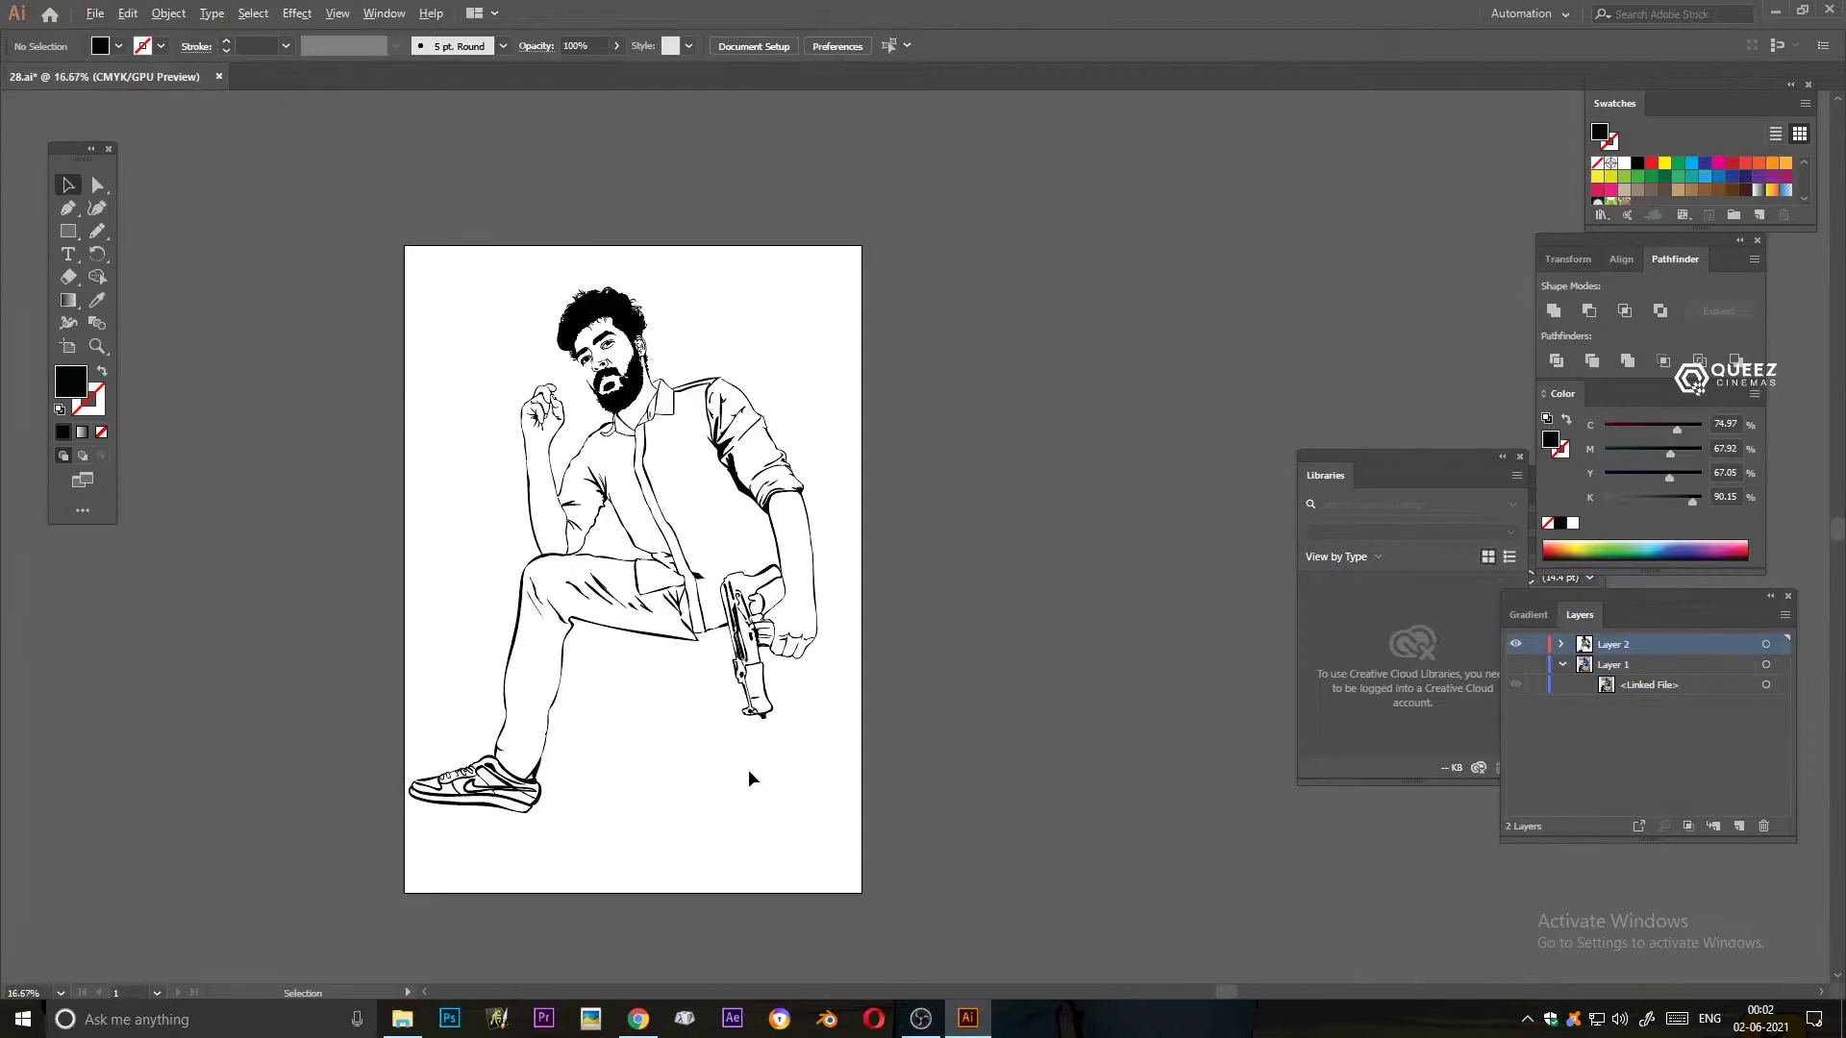
left_click(1516, 664)
scroll(745, 740, "up", 4)
key("n")
- Trace the left and right edges of the jeans leg below the gun
left_click_drag(590, 306, 723, 588)
scroll(707, 613, "down", 3)
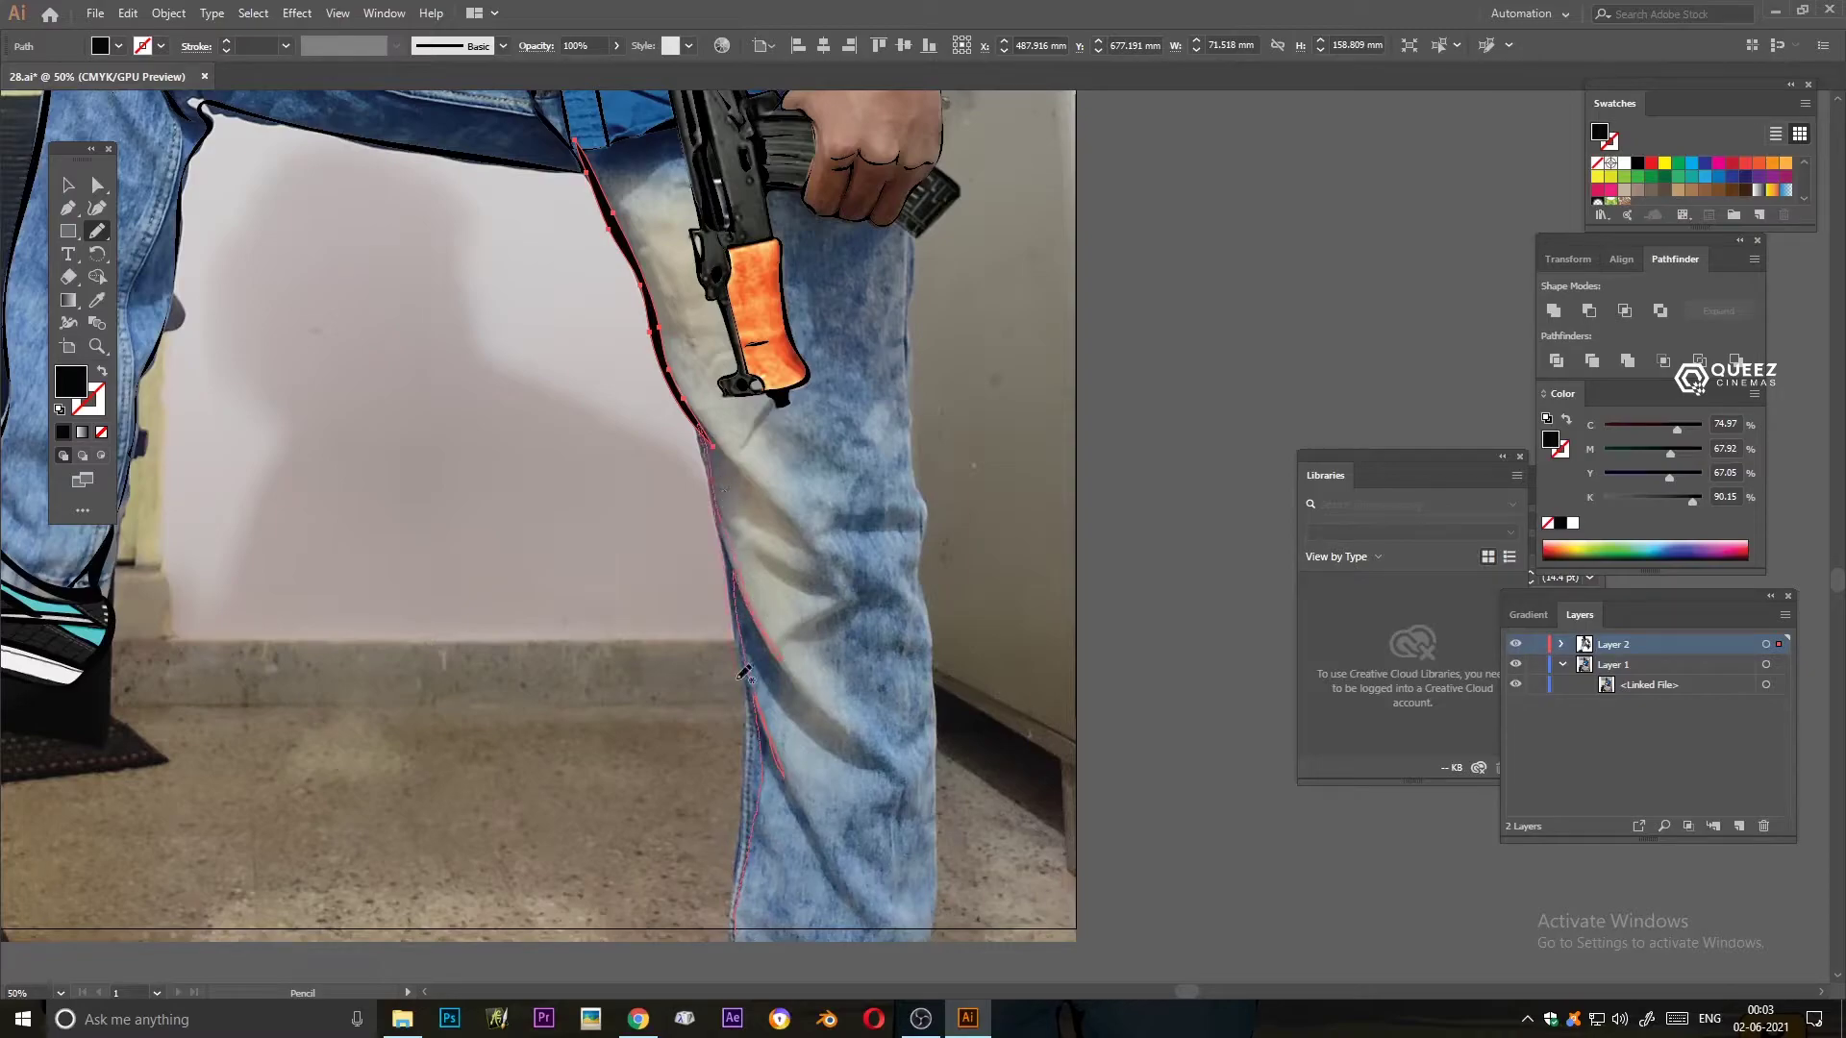
left_click_drag(742, 915, 741, 916)
scroll(741, 915, "right", 5)
left_click_drag(615, 895, 623, 695)
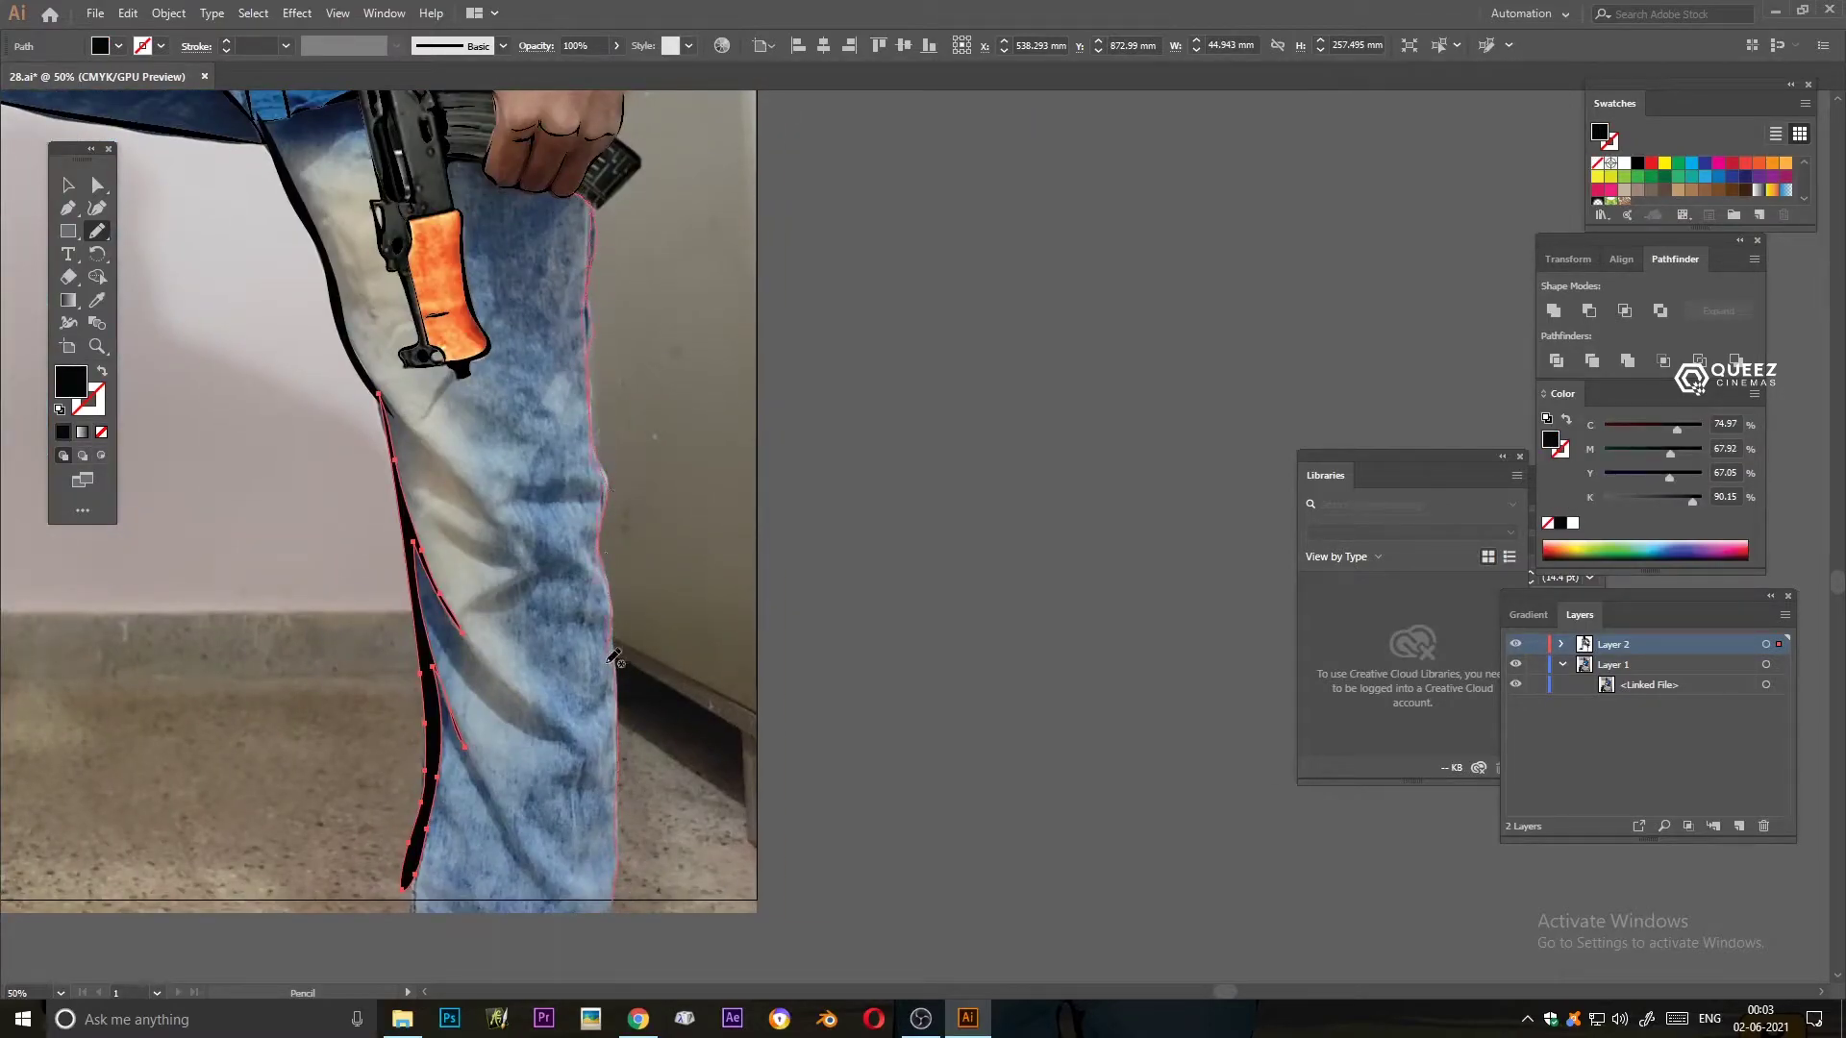
left_click_drag(617, 856, 617, 855)
scroll(612, 721, "up", 5)
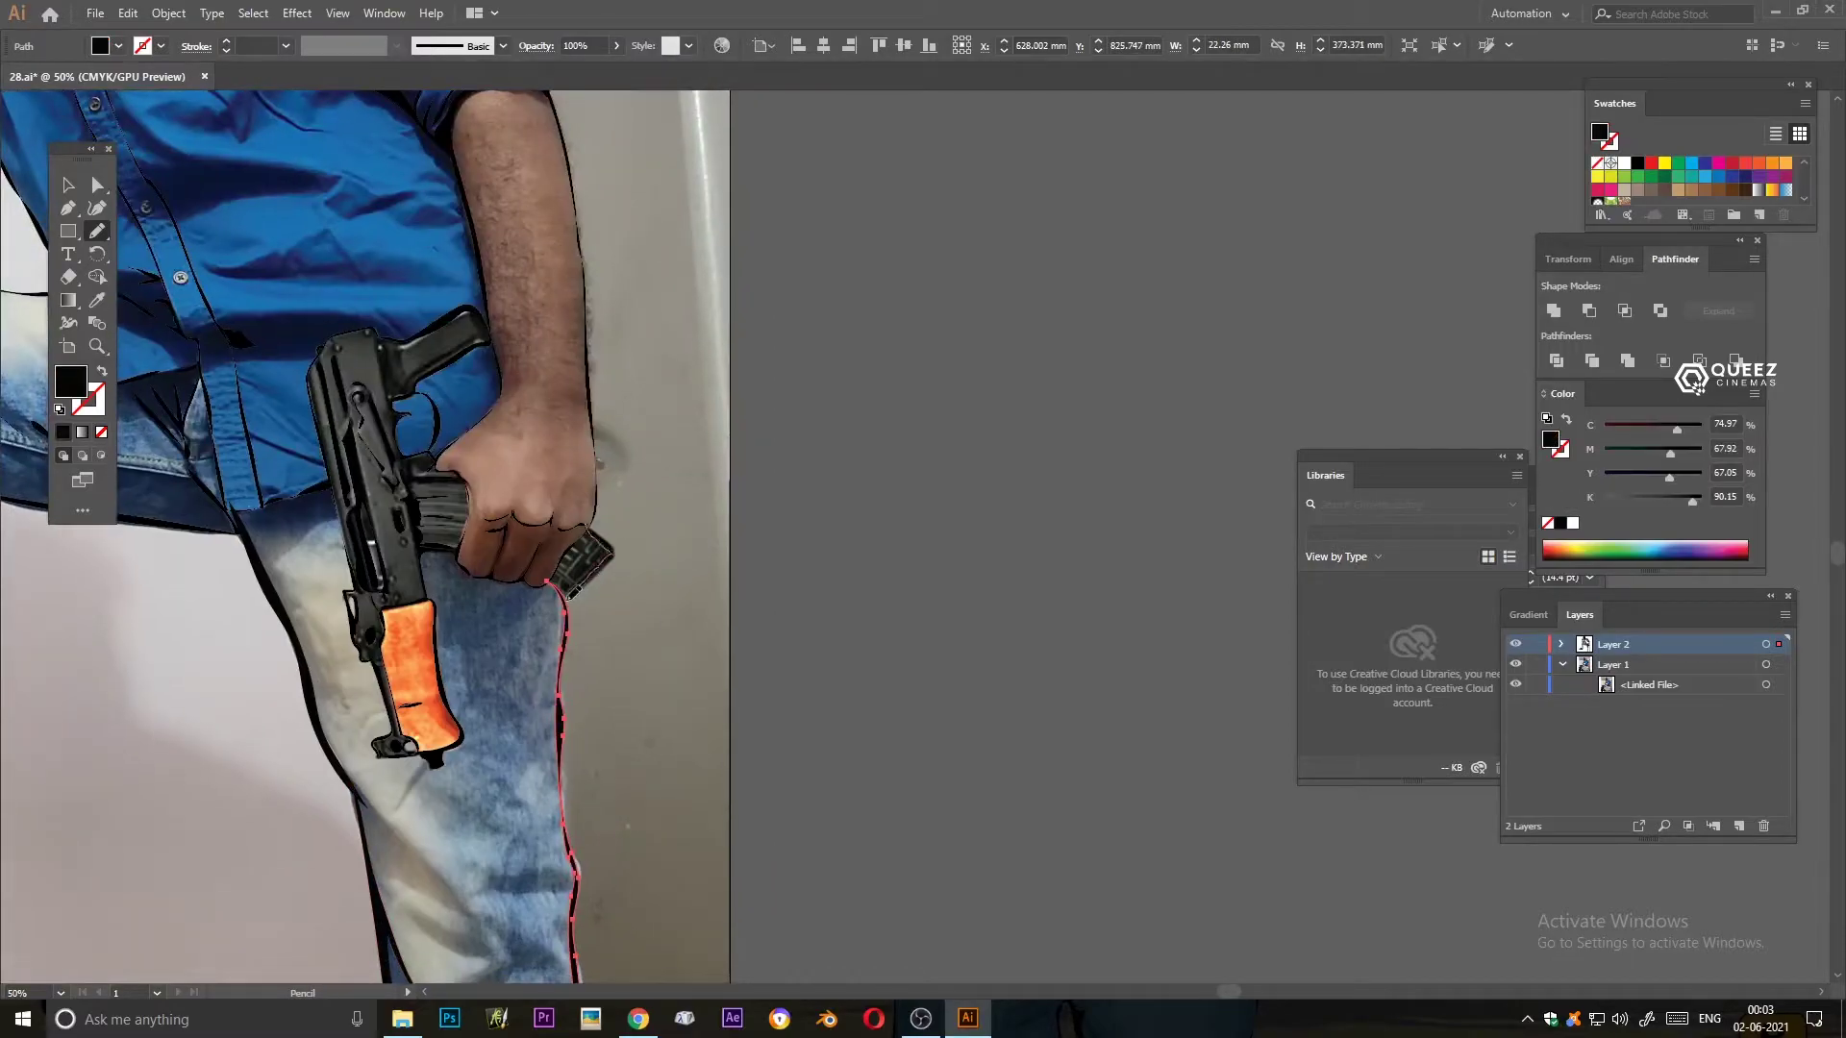
- Draw creases on the lower jeans and a first fold line on the shirt
scroll(596, 524, "down", 5)
scroll(596, 524, "left", 5)
left_click_drag(699, 474, 791, 588)
scroll(596, 538, "up", 10)
left_click_drag(790, 517, 849, 501)
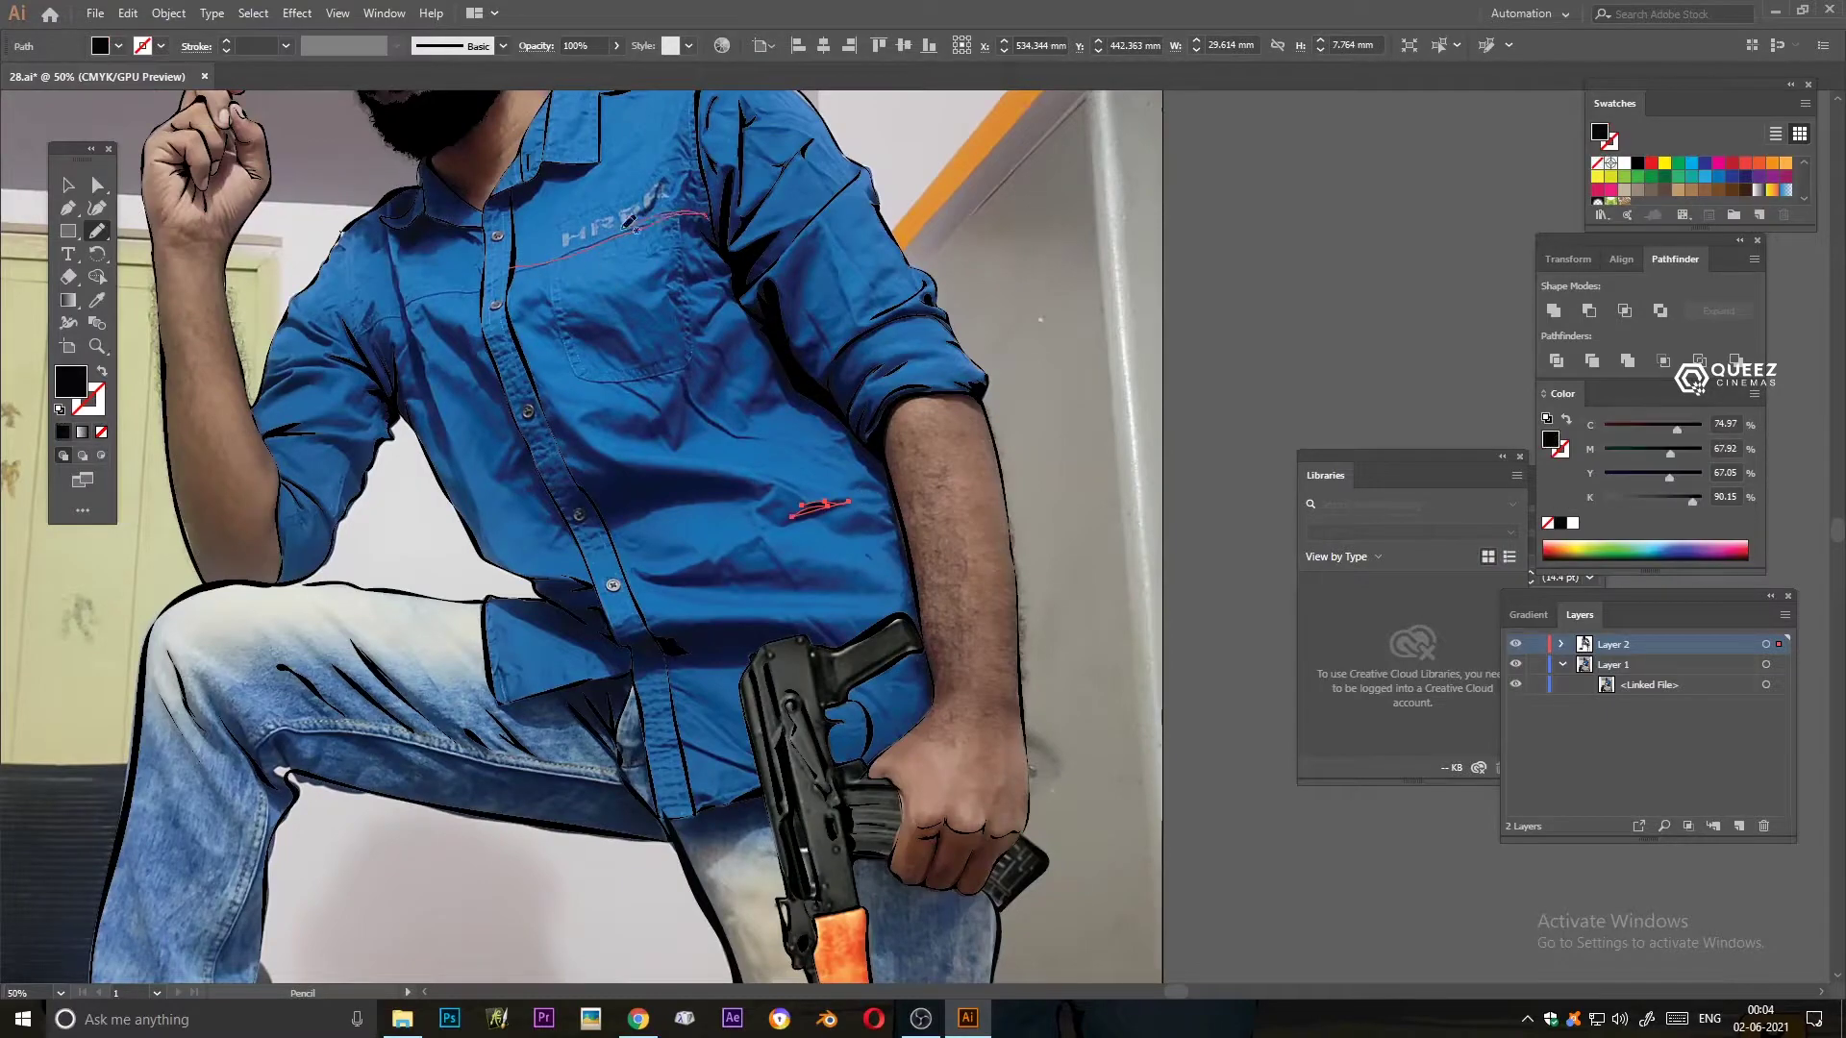
left_click_drag(481, 293, 356, 335)
key("ctrl+F9")
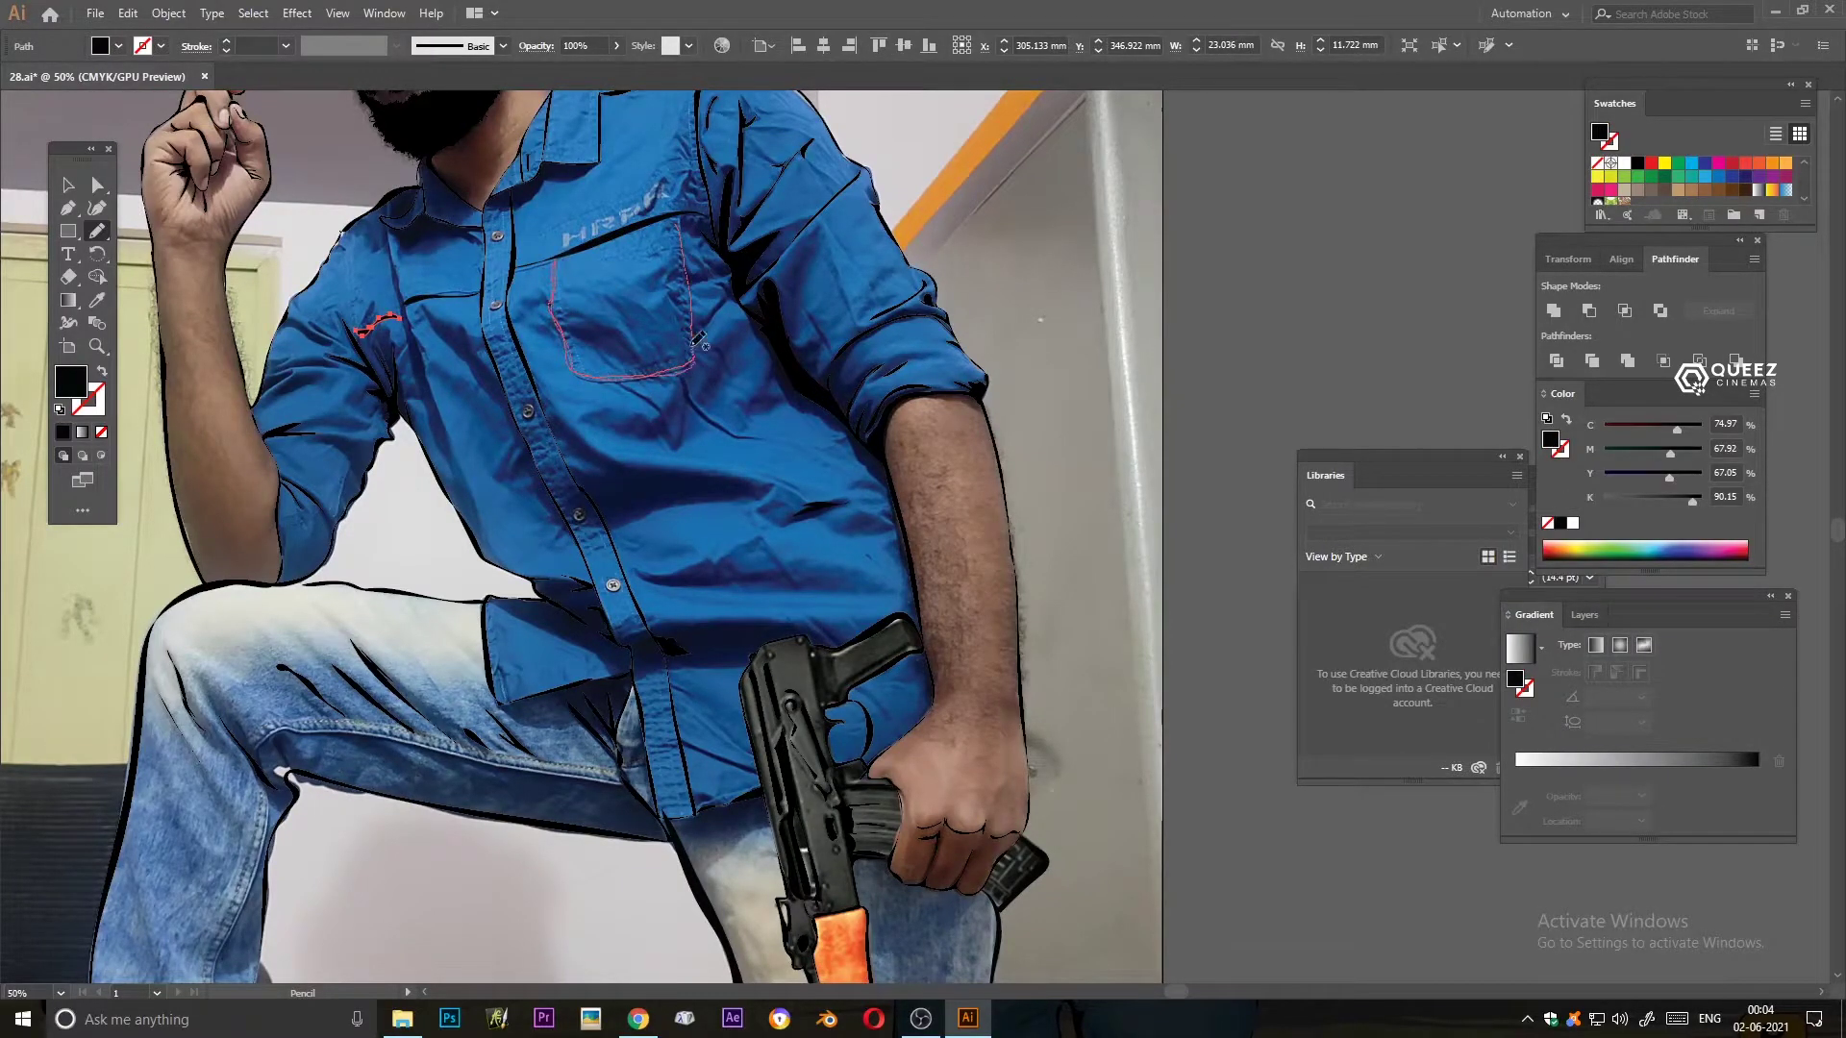
- Outline the shirt pocket and add crease and fold lines, one near the logo
left_click_drag(698, 339, 685, 230)
scroll(673, 384, "right", 3)
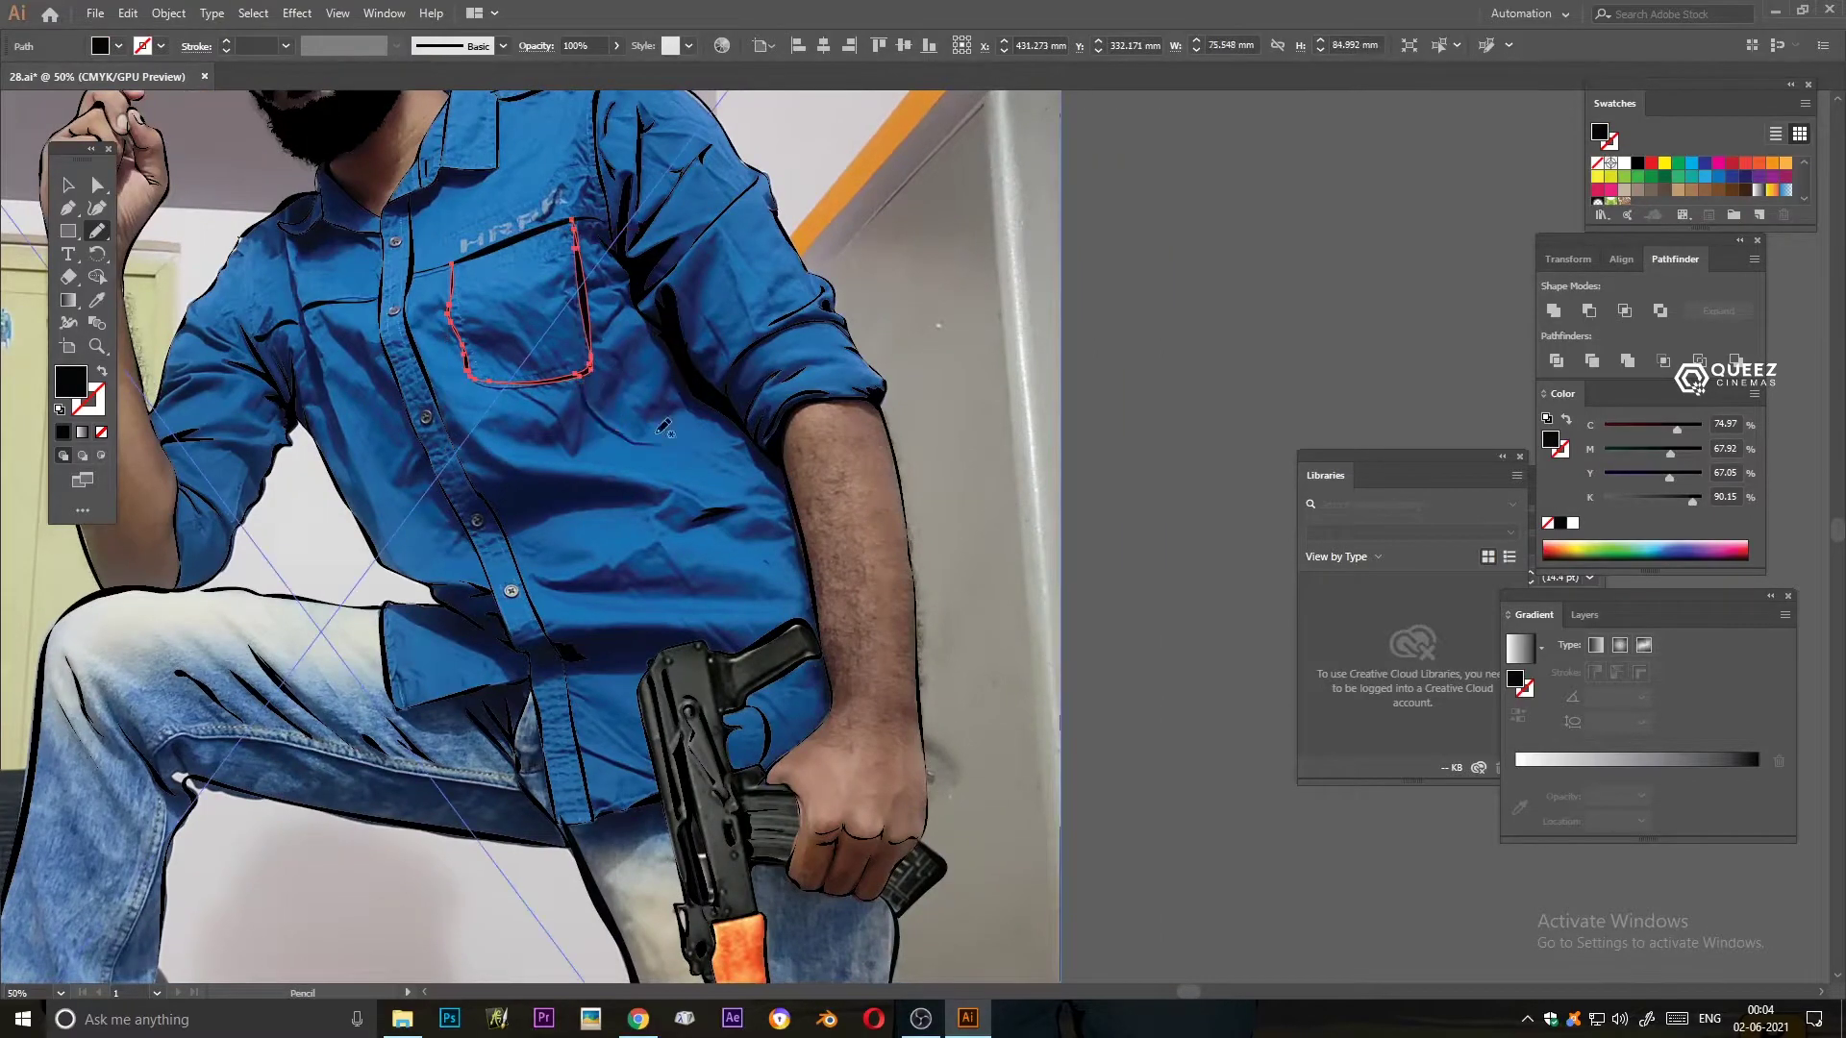
left_click_drag(651, 437, 652, 443)
left_click_drag(519, 393, 569, 448)
mouse_move(601, 332)
left_mouse_down()
mouse_move(634, 300)
mouse_move(613, 247)
left_mouse_up()
mouse_move(598, 181)
left_mouse_down()
mouse_move(575, 202)
mouse_move(593, 161)
mouse_move(577, 204)
left_mouse_up()
- Sketch fold lines across the mid shirt, including a zigzag fold beside the arm
scroll(577, 204, "down", 2)
left_click_drag(616, 428, 471, 446)
left_click_drag(415, 384, 459, 425)
left_click_drag(492, 500, 571, 503)
left_click_drag(742, 457, 726, 370)
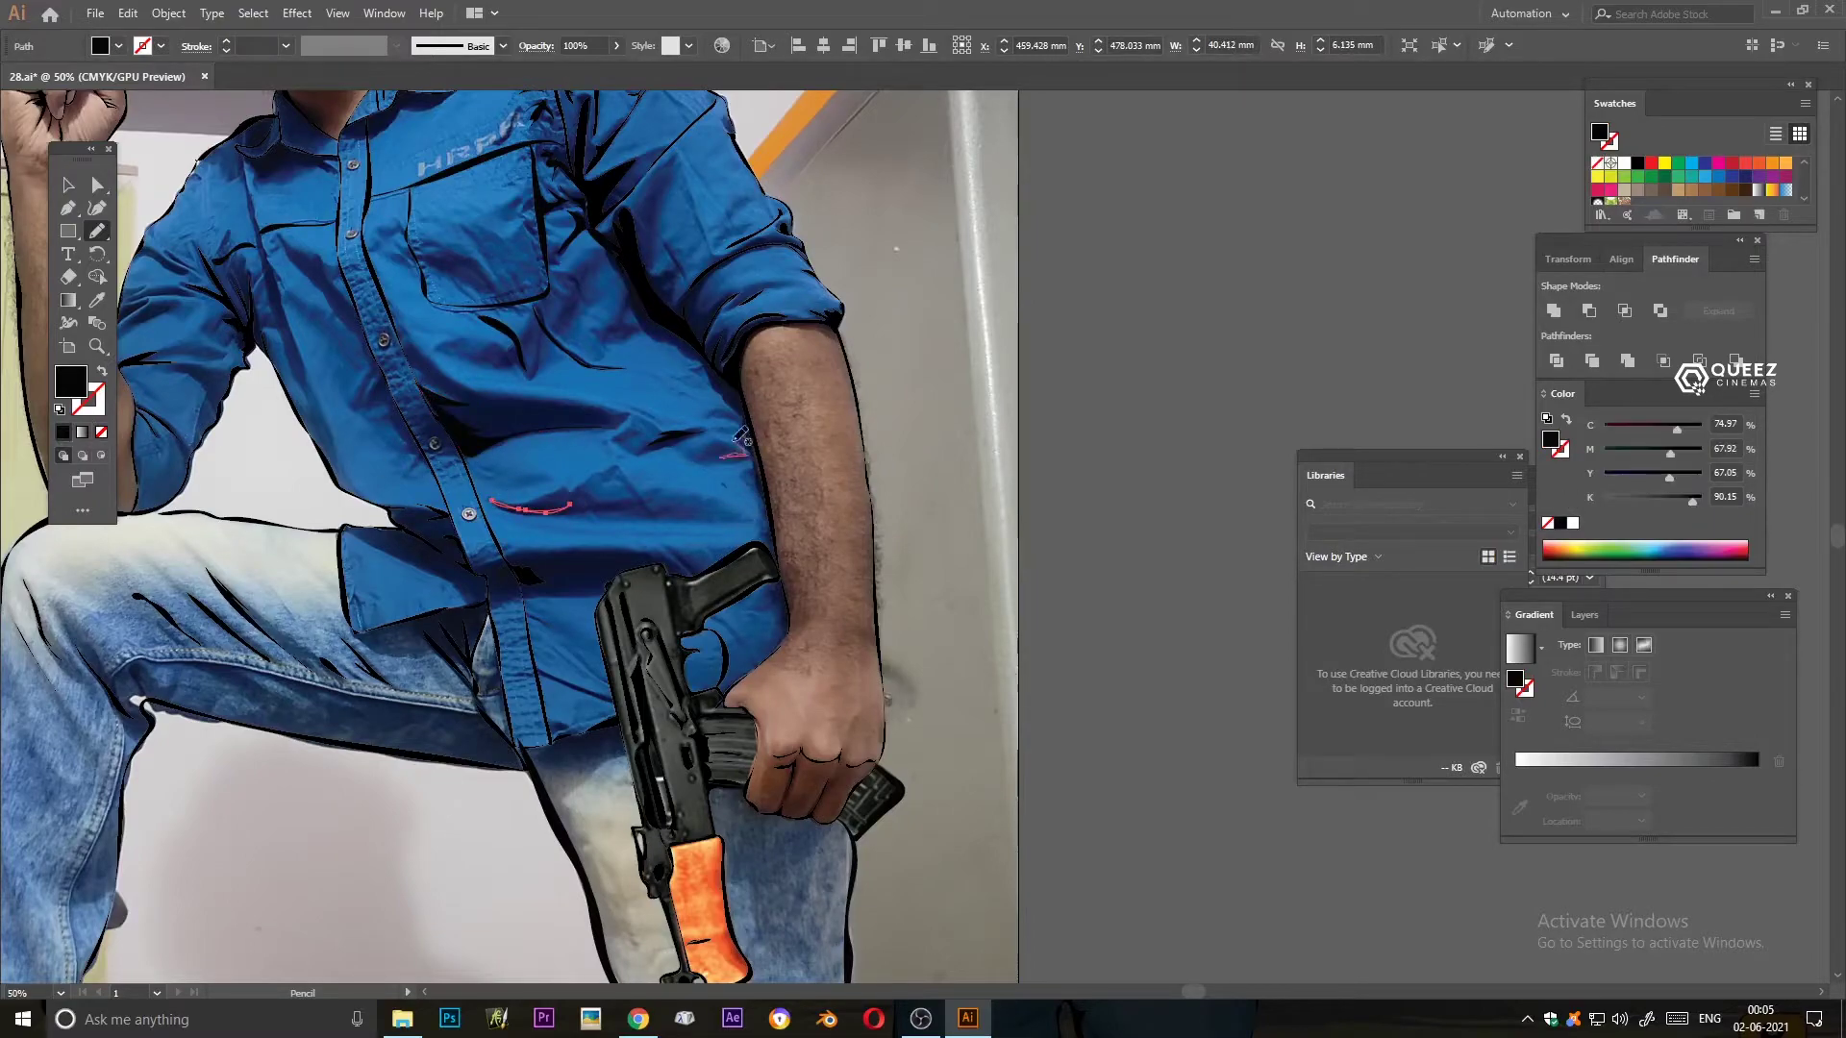
- Add fold lines across the lower shirt and near the hem
left_click_drag(502, 548, 640, 557)
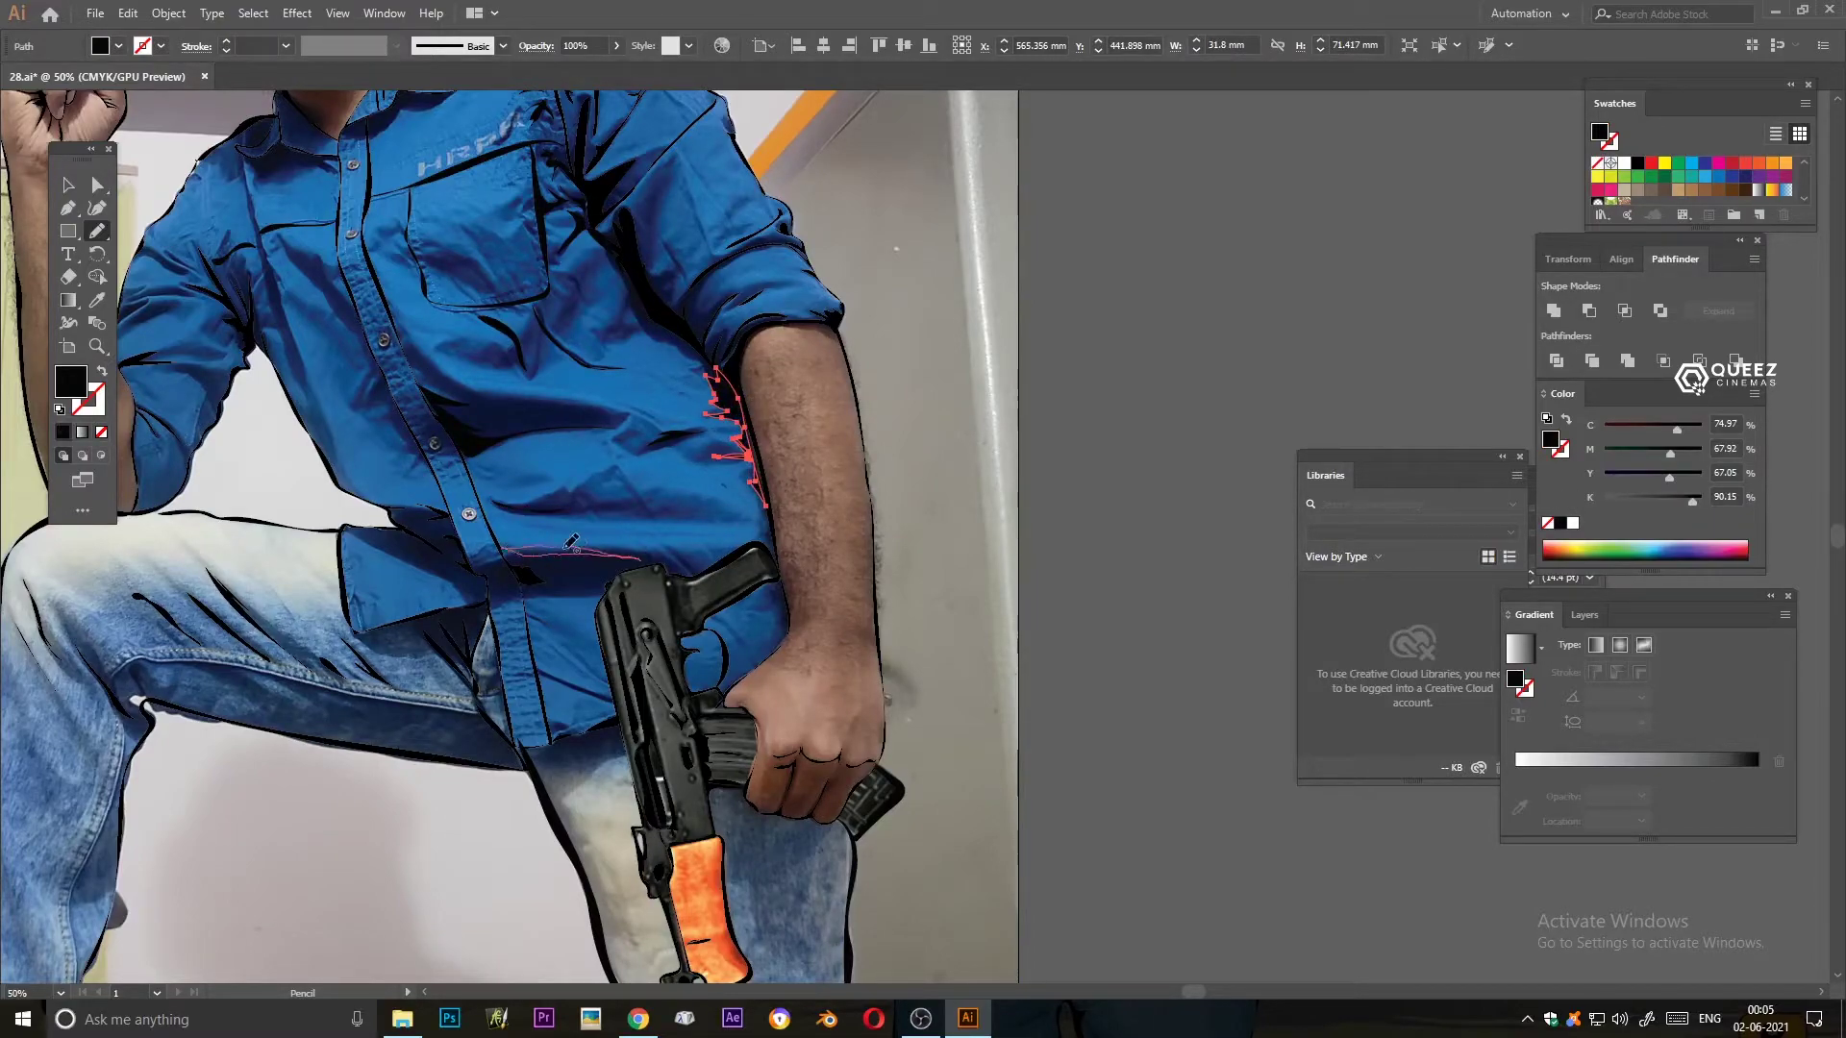
left_click_drag(546, 673, 610, 700)
left_click_drag(474, 663, 493, 615)
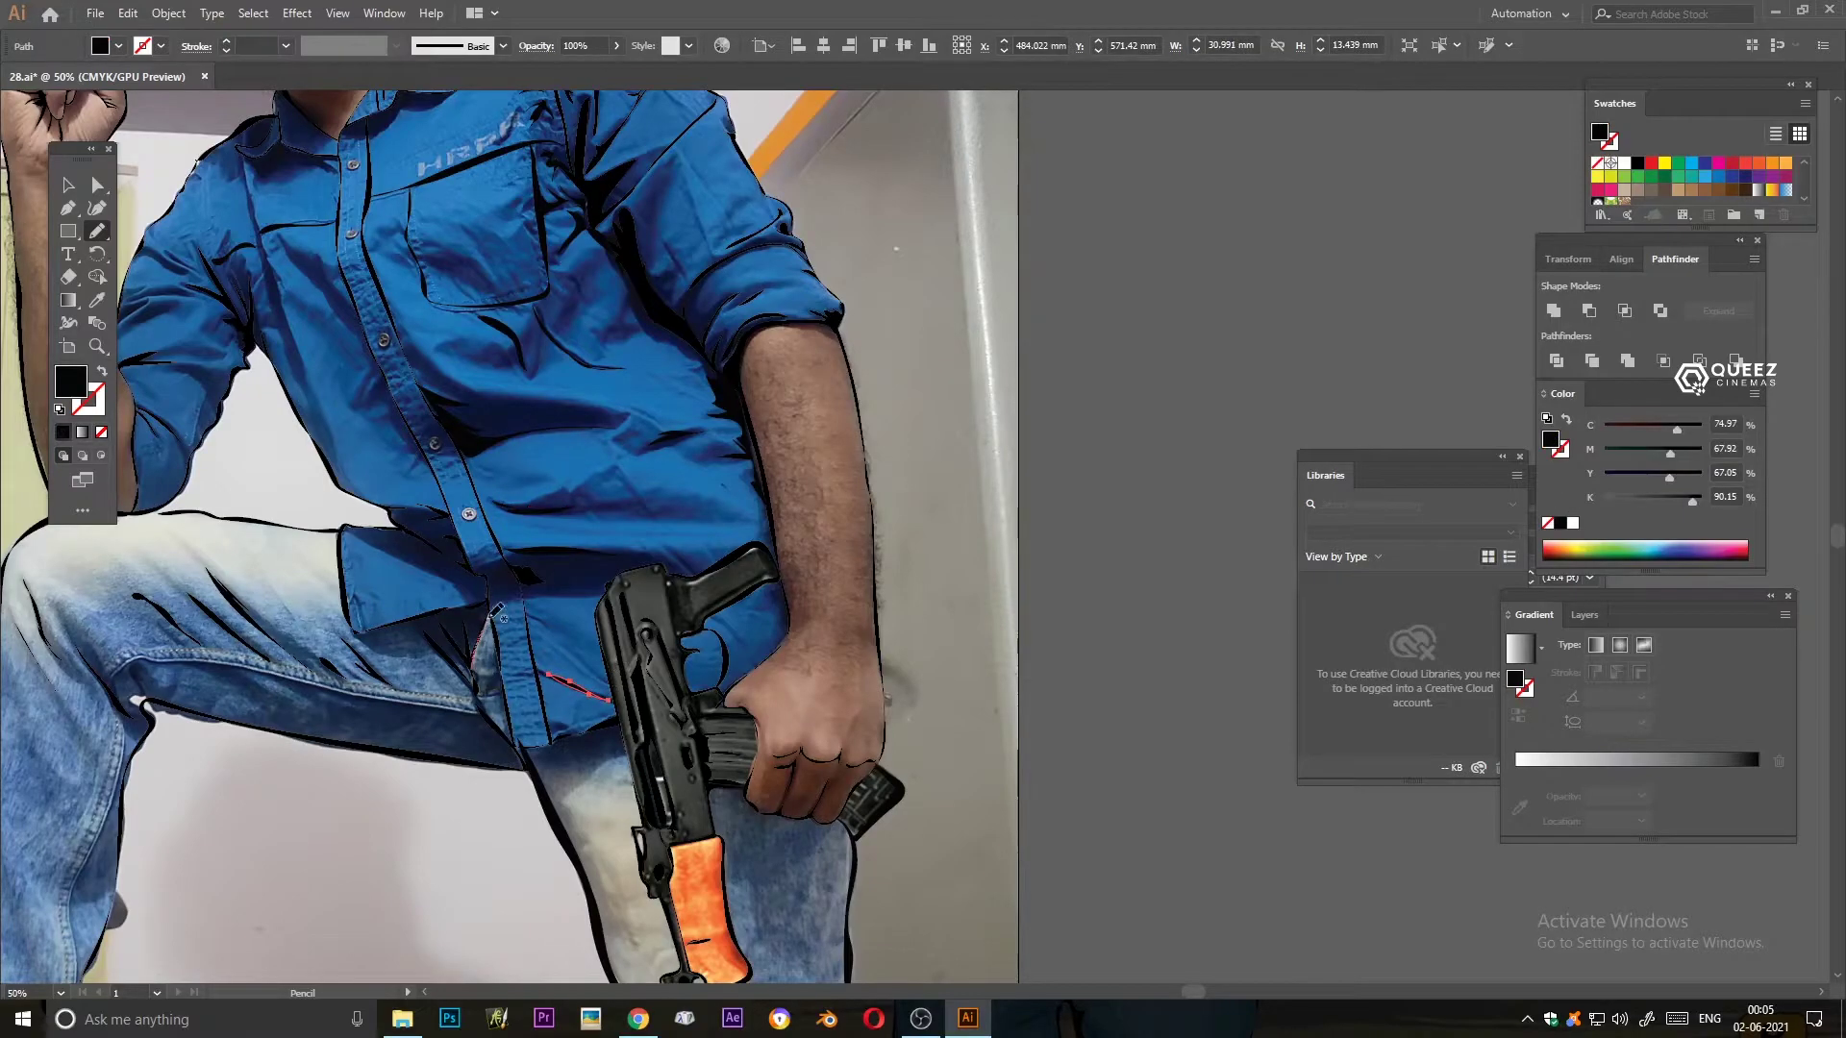
left_click_drag(485, 690, 611, 488)
left_click_drag(911, 738, 976, 659)
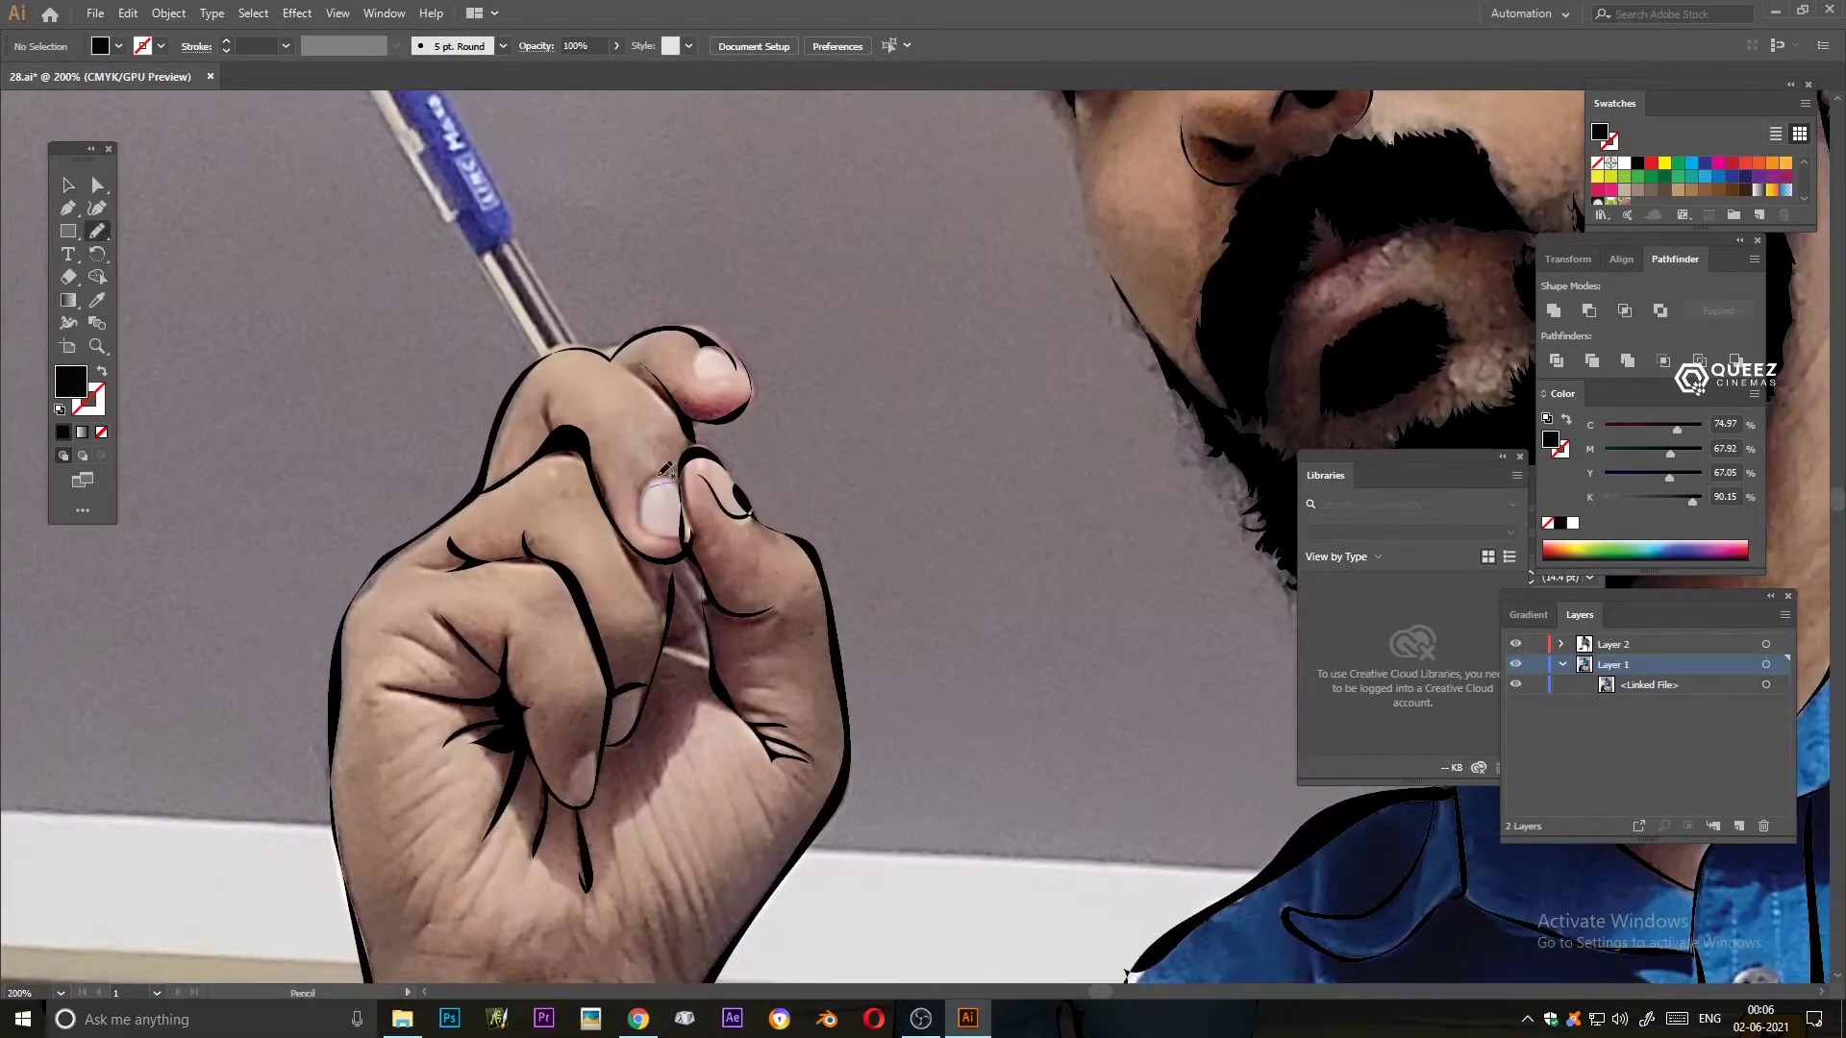
- Pencil-trace the raised hand's fingernails and thumbnail, plus a small detail line on the hand
left_click_drag(651, 475, 662, 475)
left_click_drag(709, 366, 700, 361)
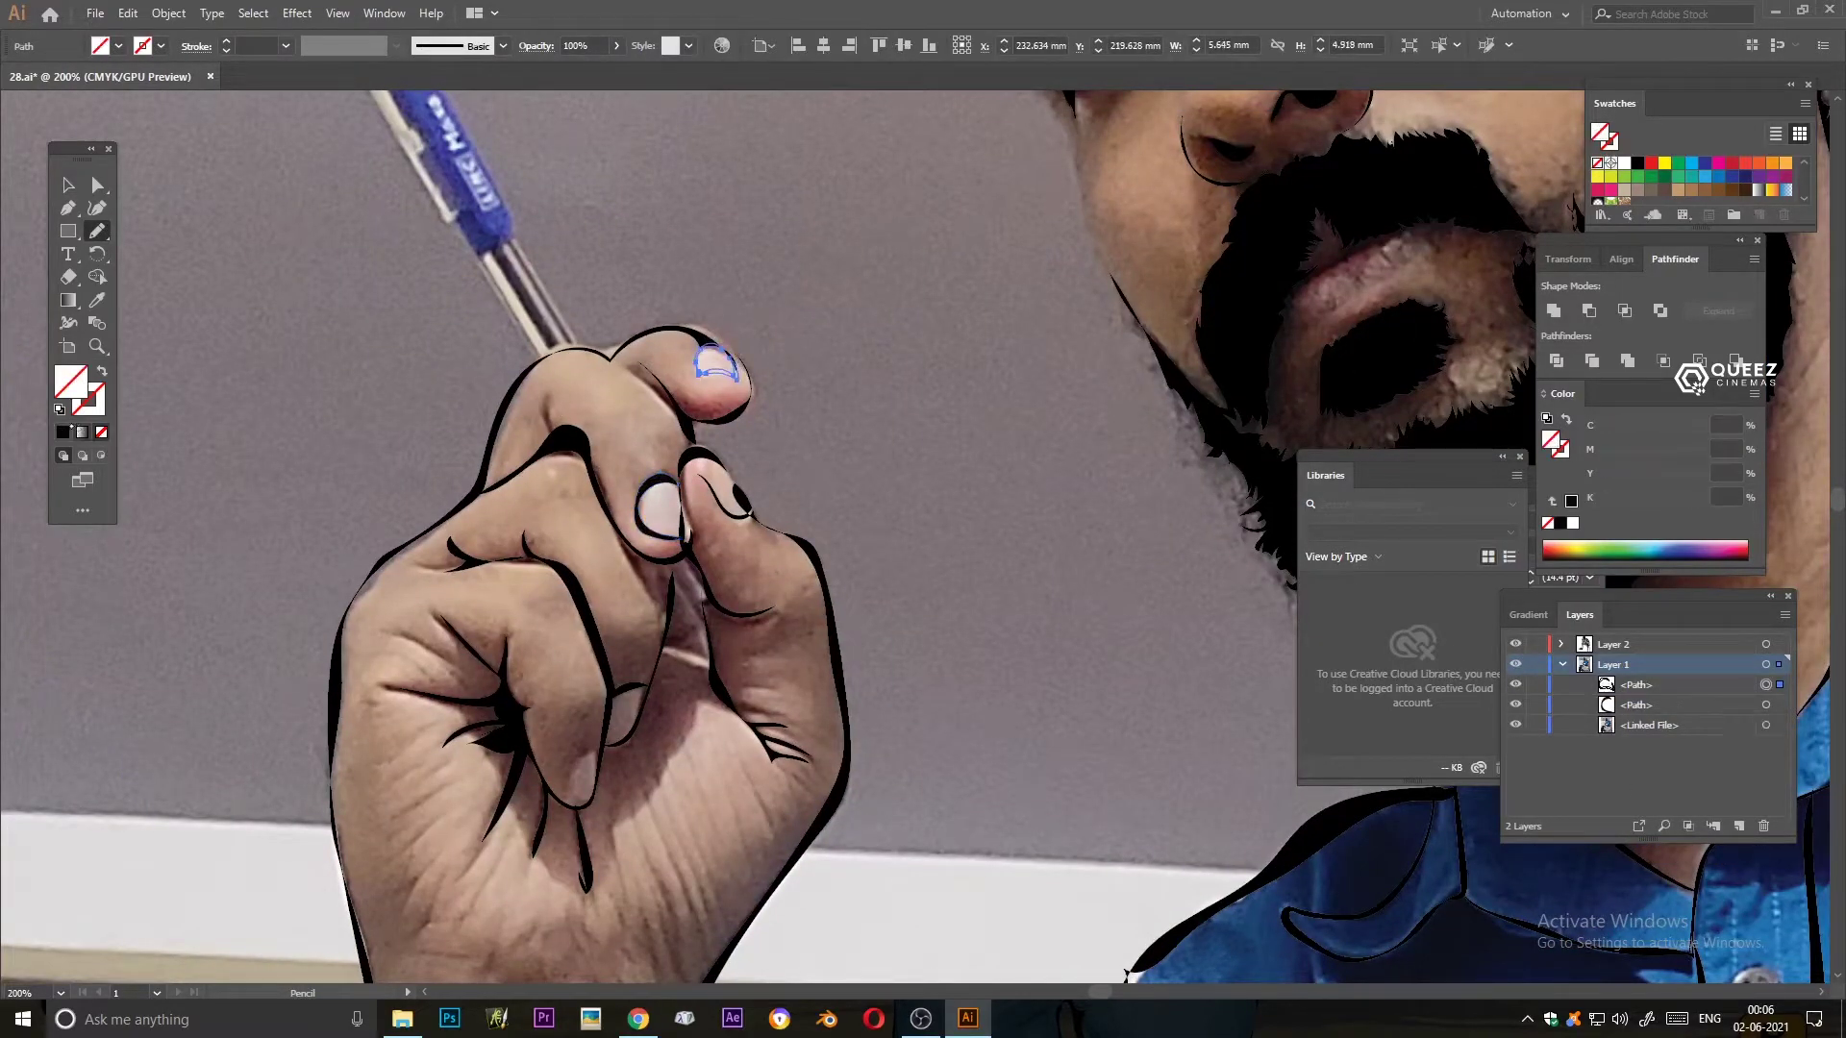
left_click_drag(604, 741, 605, 737)
left_click_drag(673, 577, 612, 672)
scroll(635, 638, "up", 2)
left_click_drag(503, 569, 496, 528)
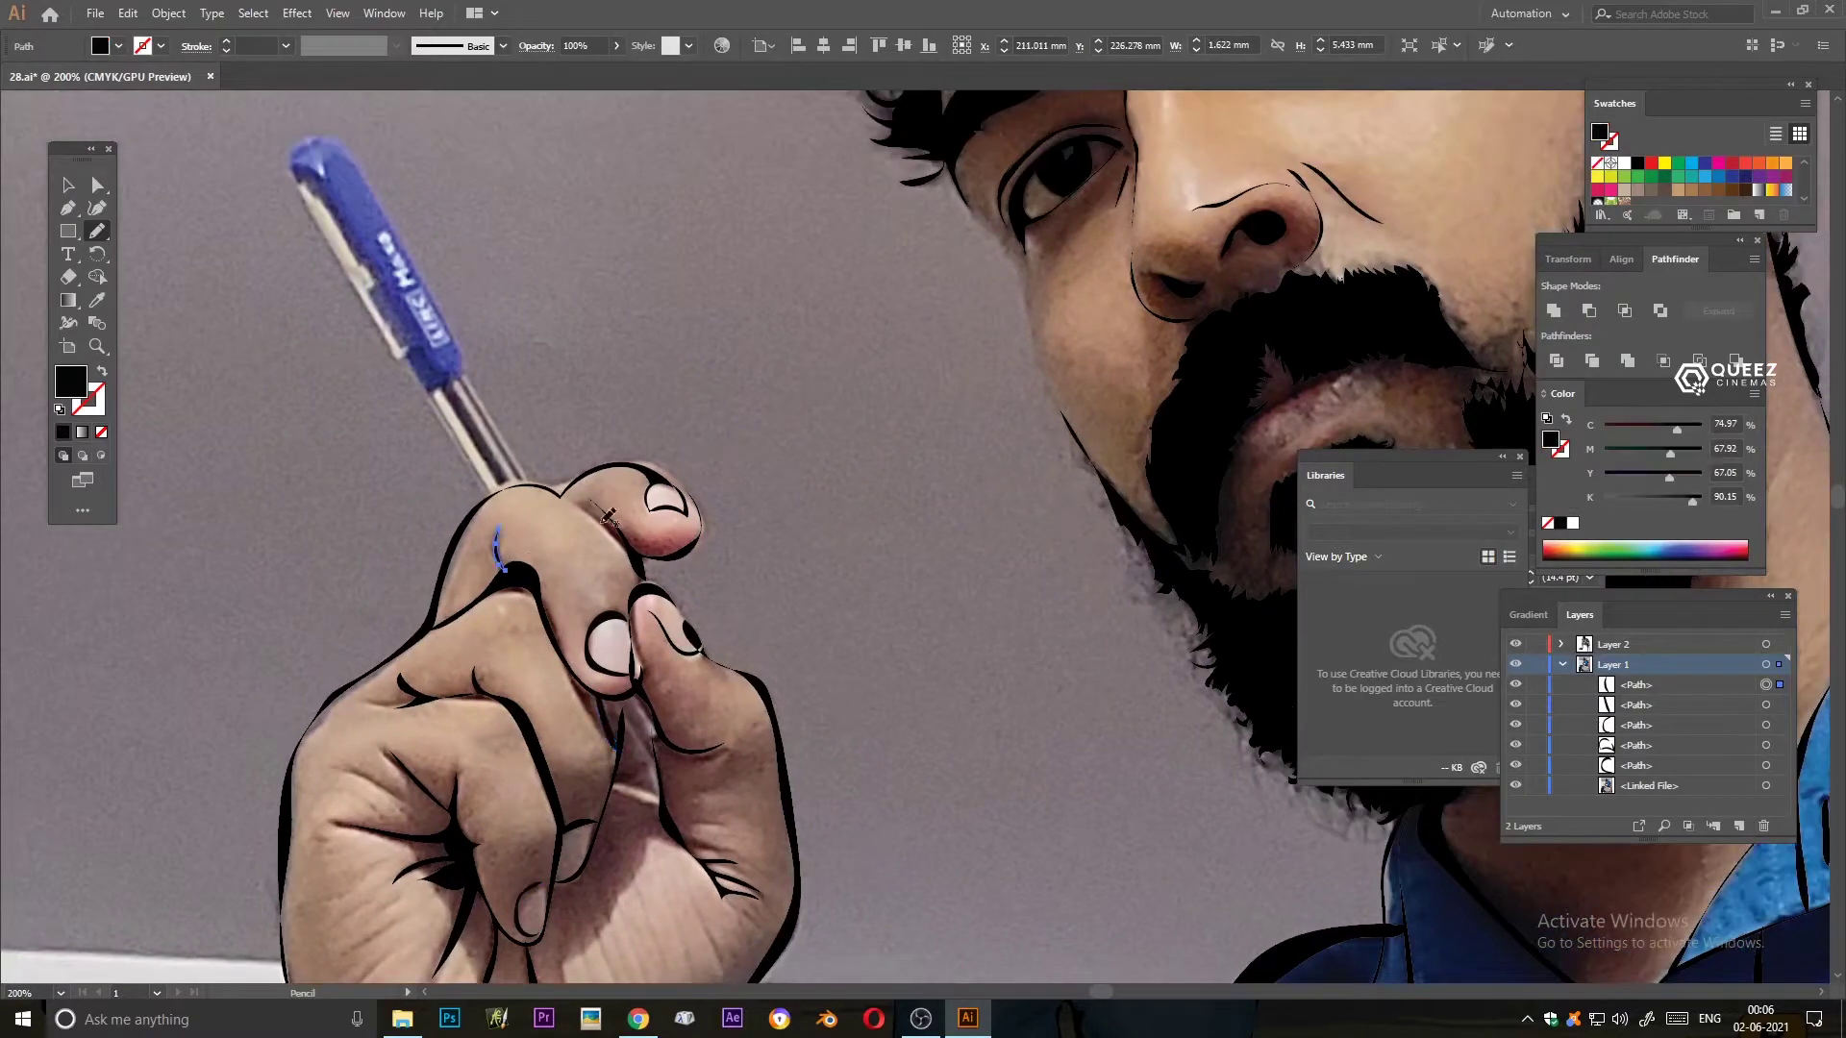
scroll(593, 493, "down", 2)
scroll(594, 494, "up", 4)
left_click_drag(414, 966, 454, 979)
- Hide the reference photo layer and draw the pen's outline with a black-filled tip
left_click(1562, 665)
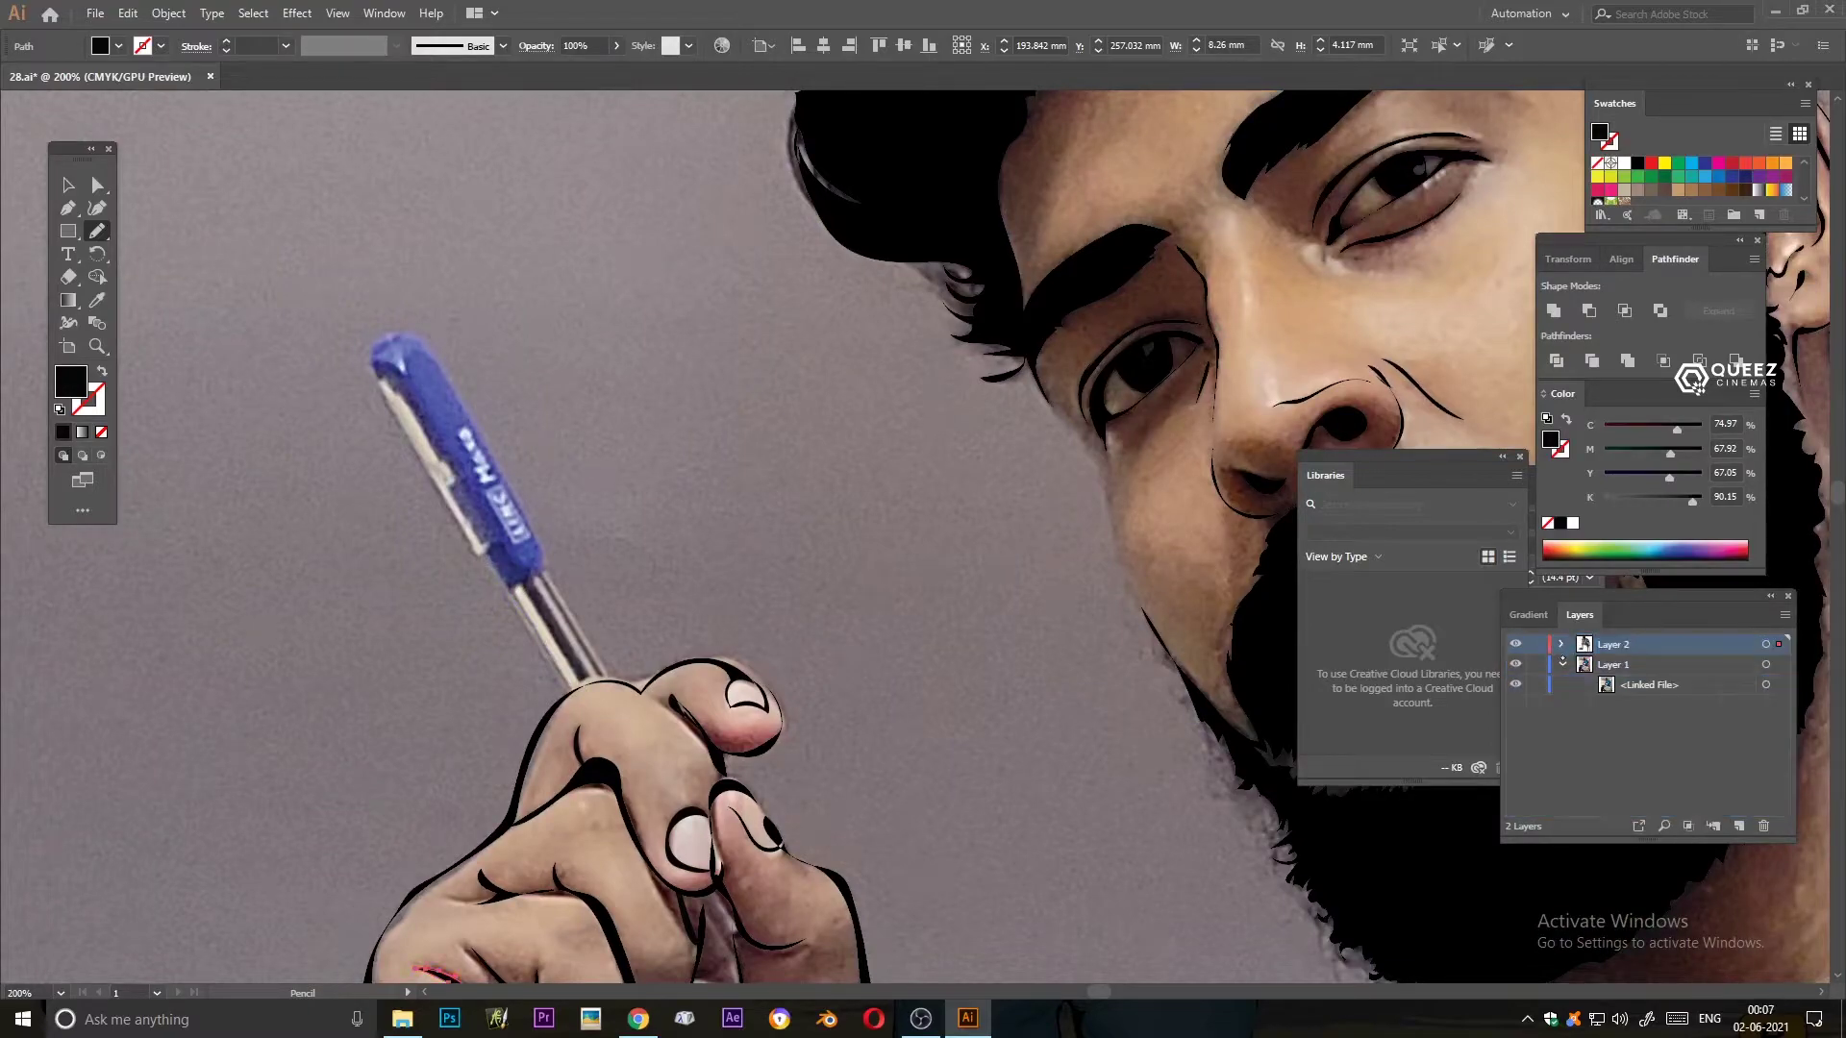
key("ctrl+0")
key("ctrl+plus")
key("ctrl+plus")
key("ctrl+plus")
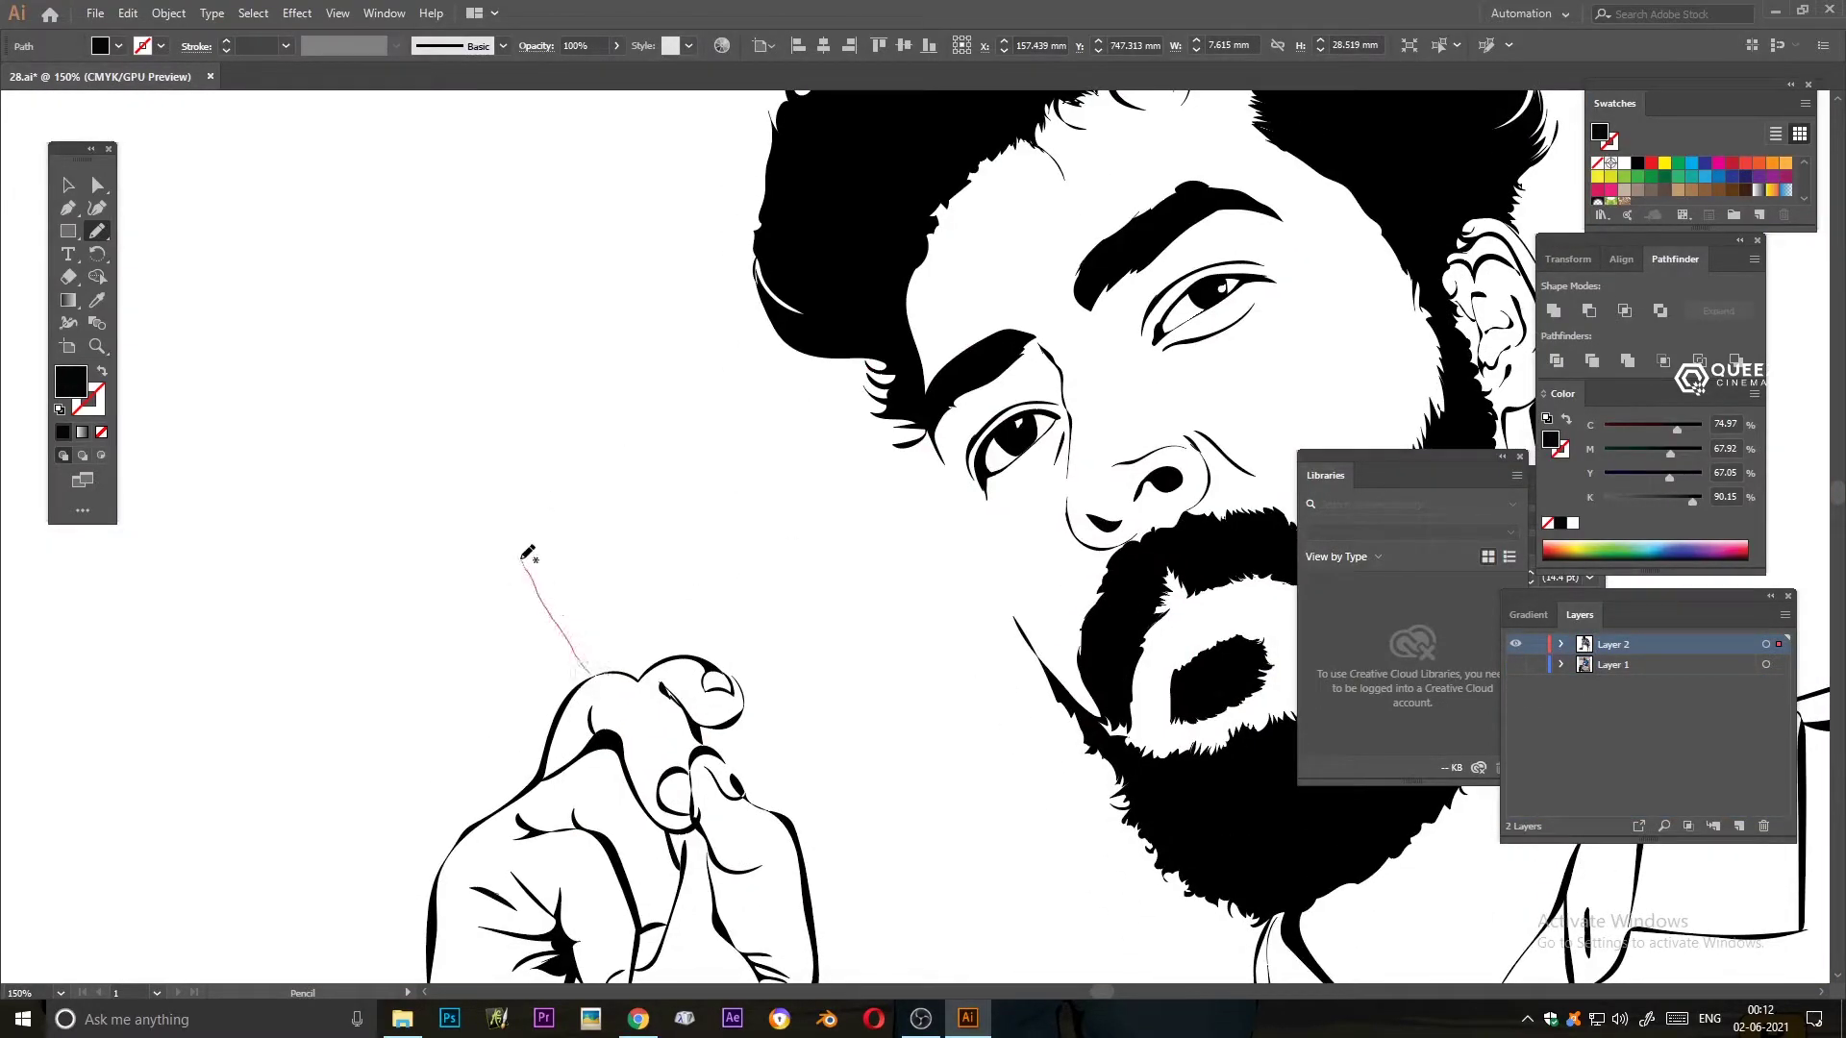
left_click_drag(541, 529, 520, 555)
left_click_drag(639, 671, 593, 509)
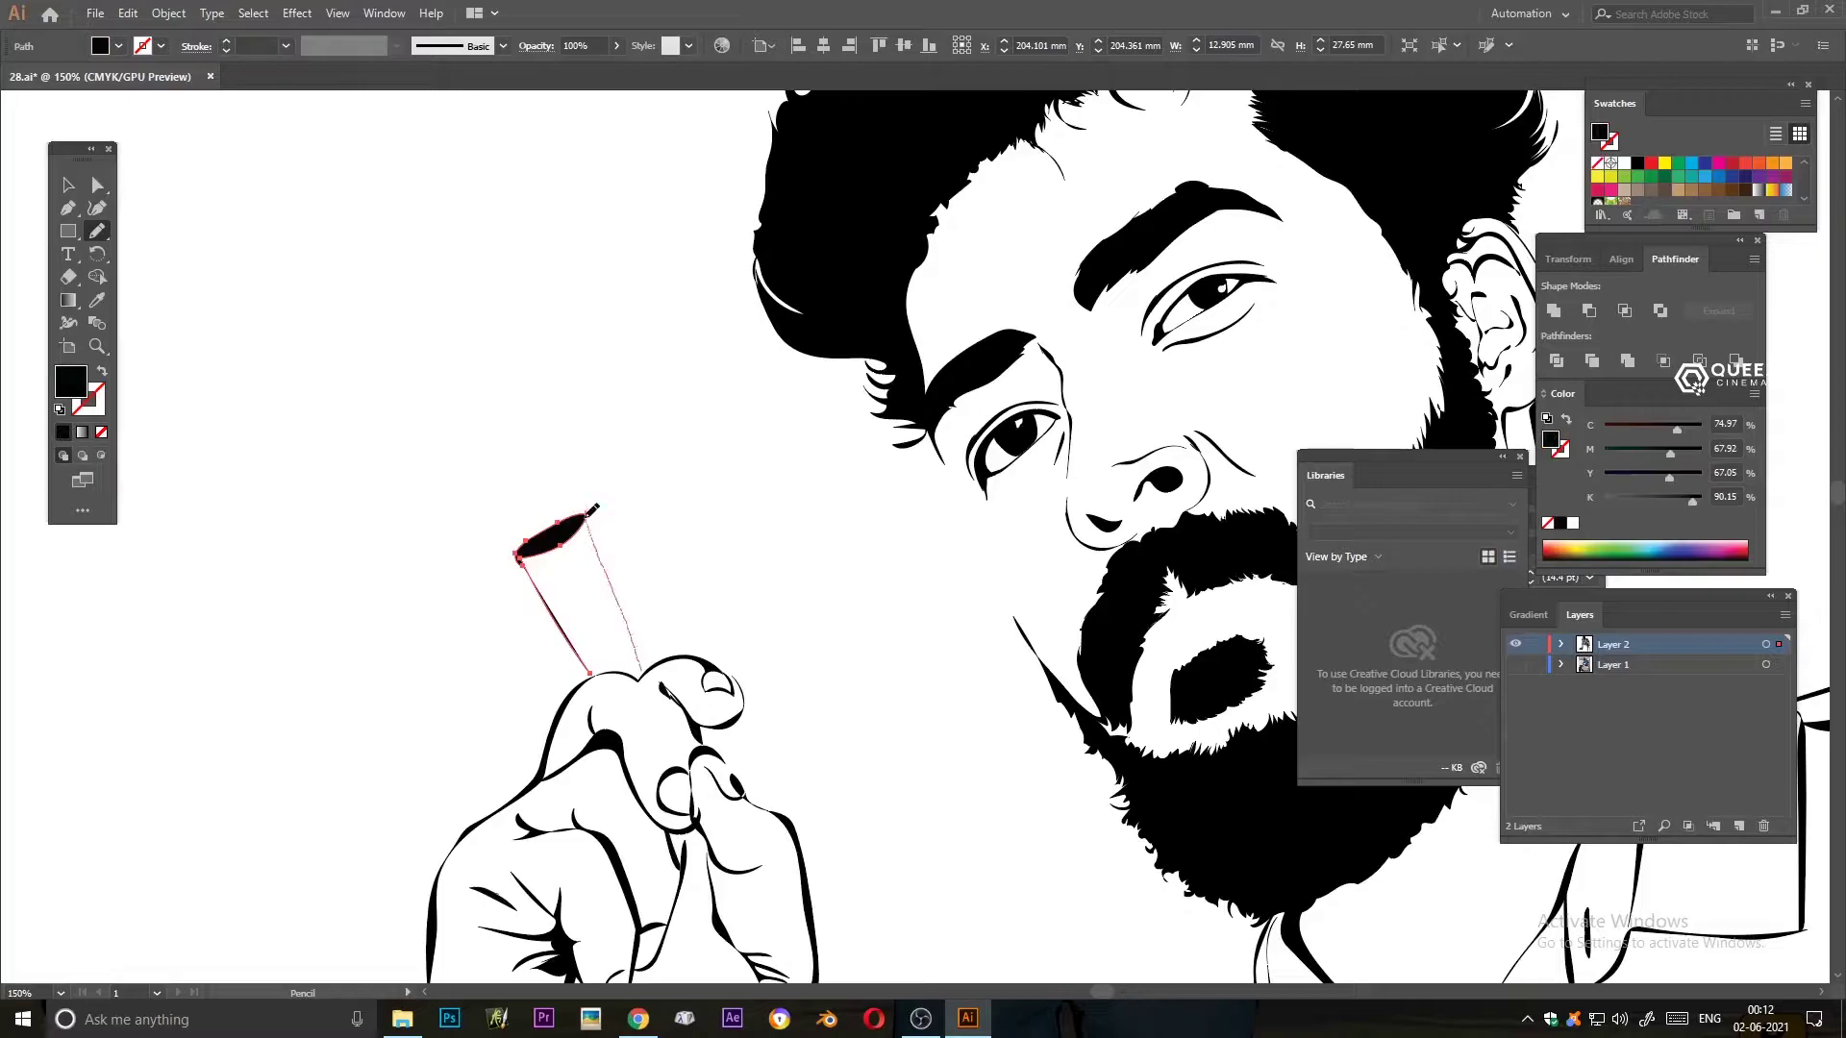
left_click_drag(632, 636, 640, 673)
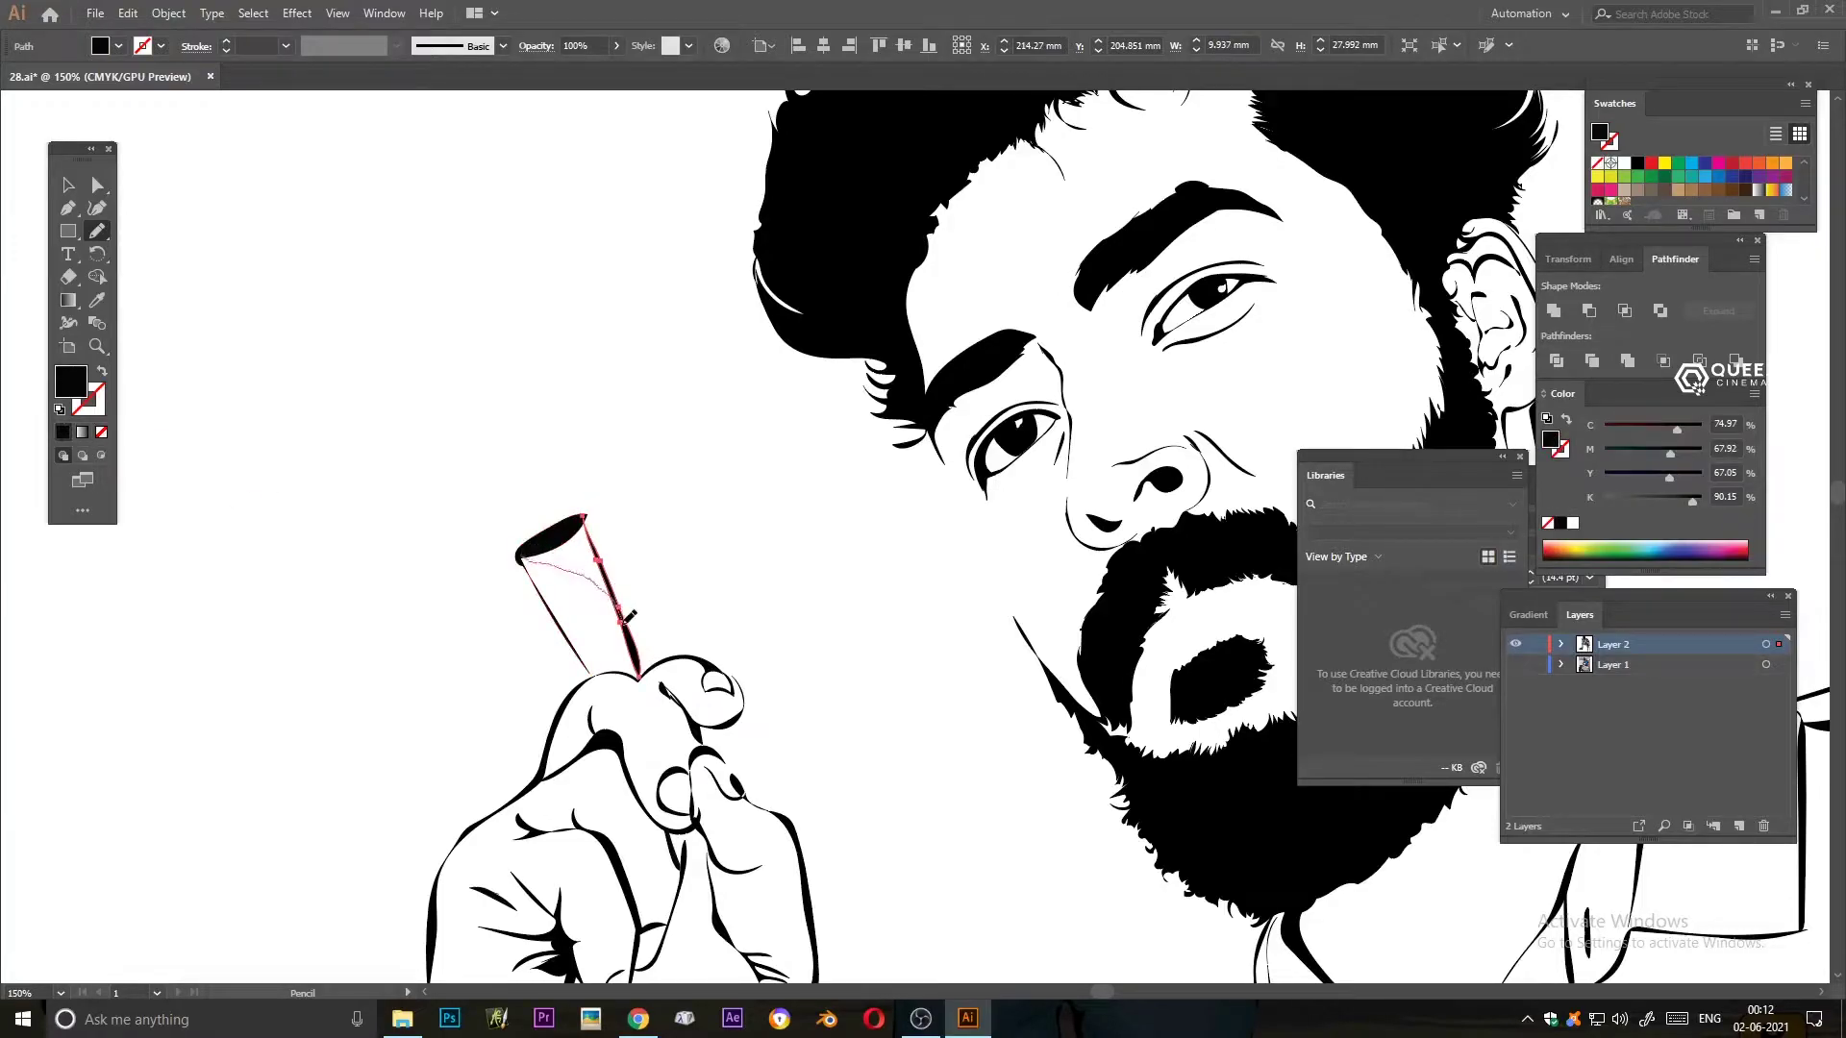
left_click(297, 289, "ctrl")
- Zoom closer on the pen and trace its left edge
key("ctrl+minus")
key("ctrl+plus")
key("ctrl+plus")
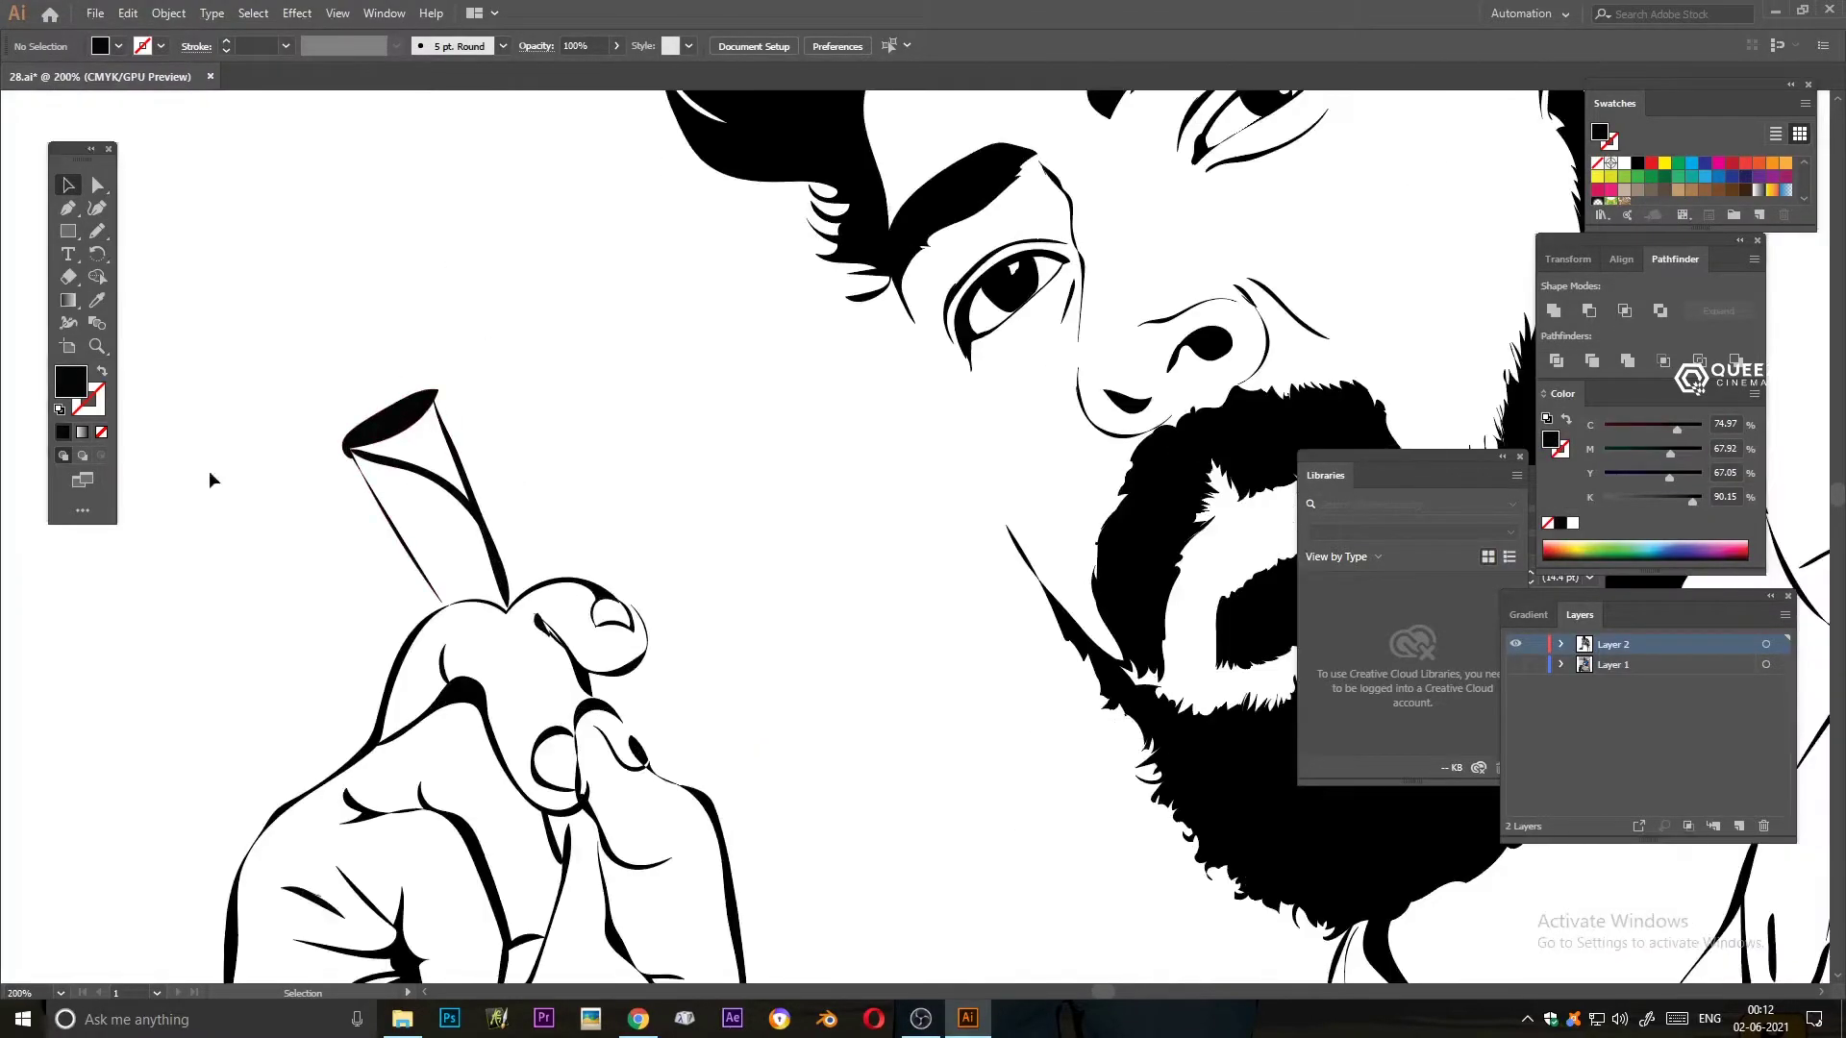
mouse_move(363, 478)
left_mouse_down()
mouse_move(445, 604)
mouse_move(486, 590)
left_mouse_up()
- Add a black edge line where the pen meets the thumb
key("ctrl+0")
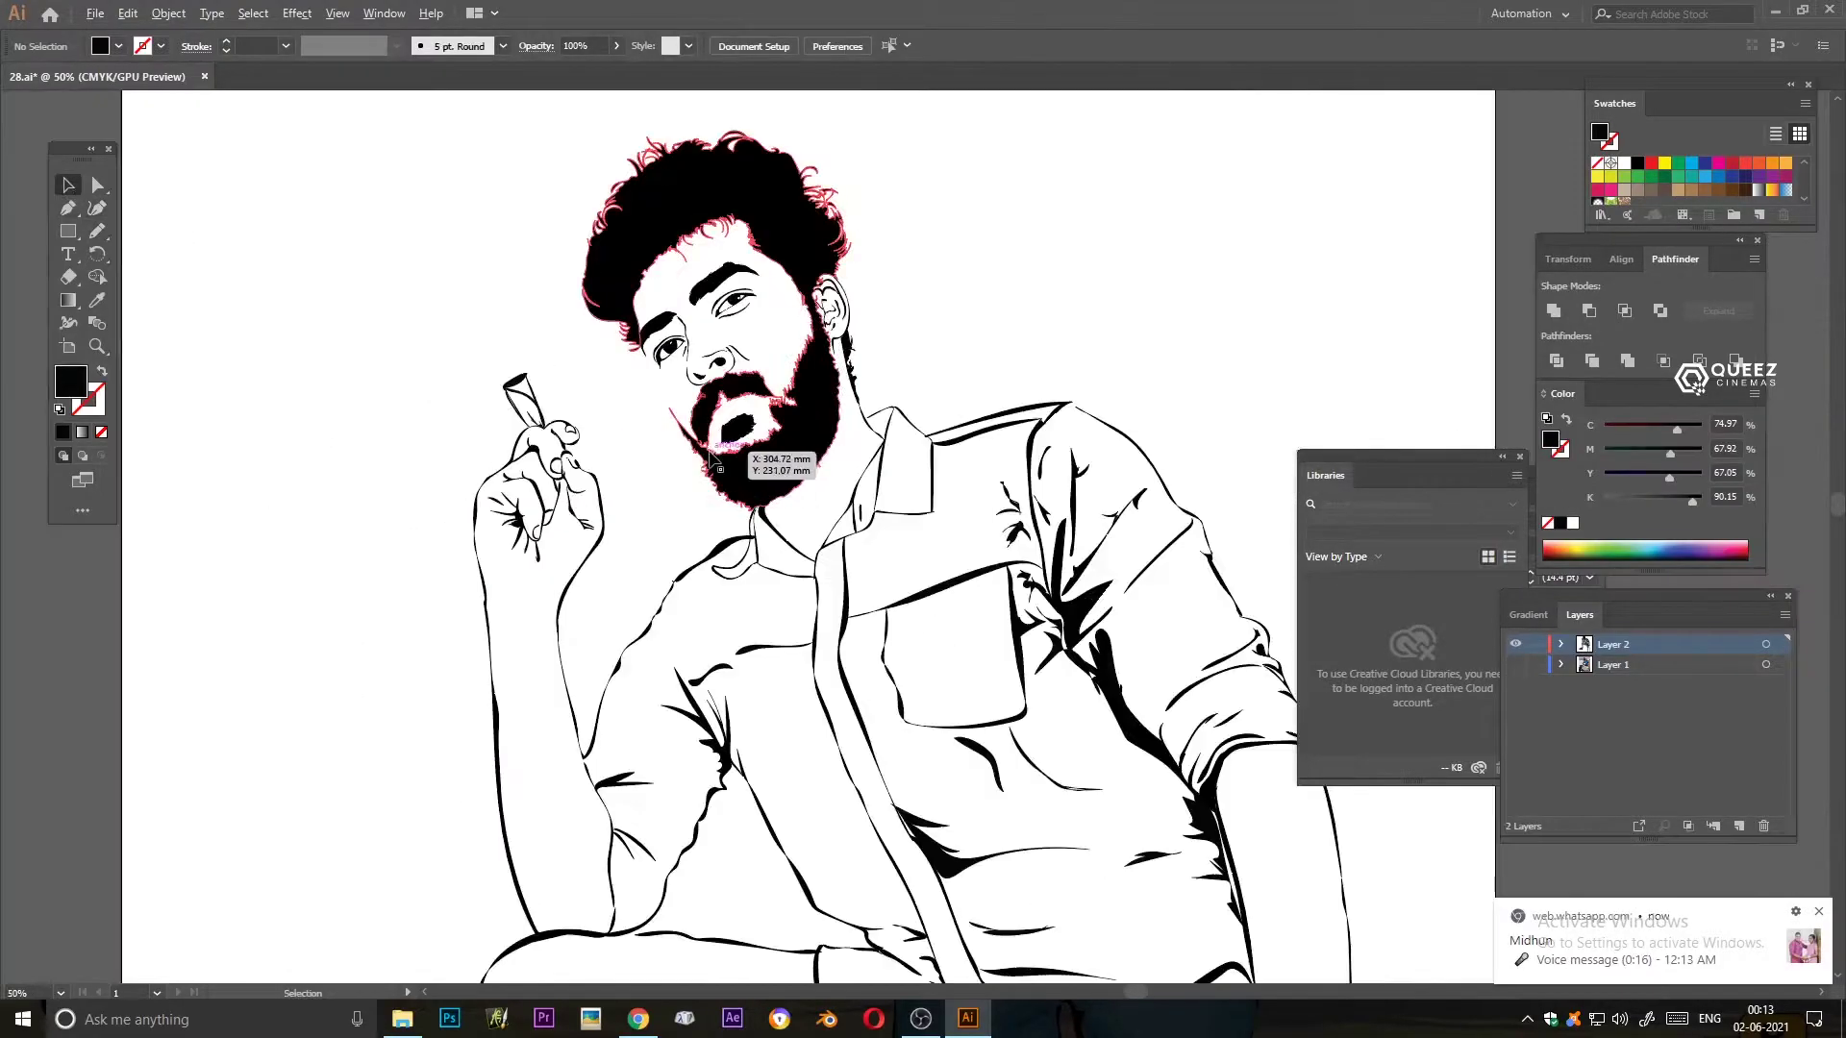
scroll(638, 424, "up", 5)
left_click(67, 184)
key("n")
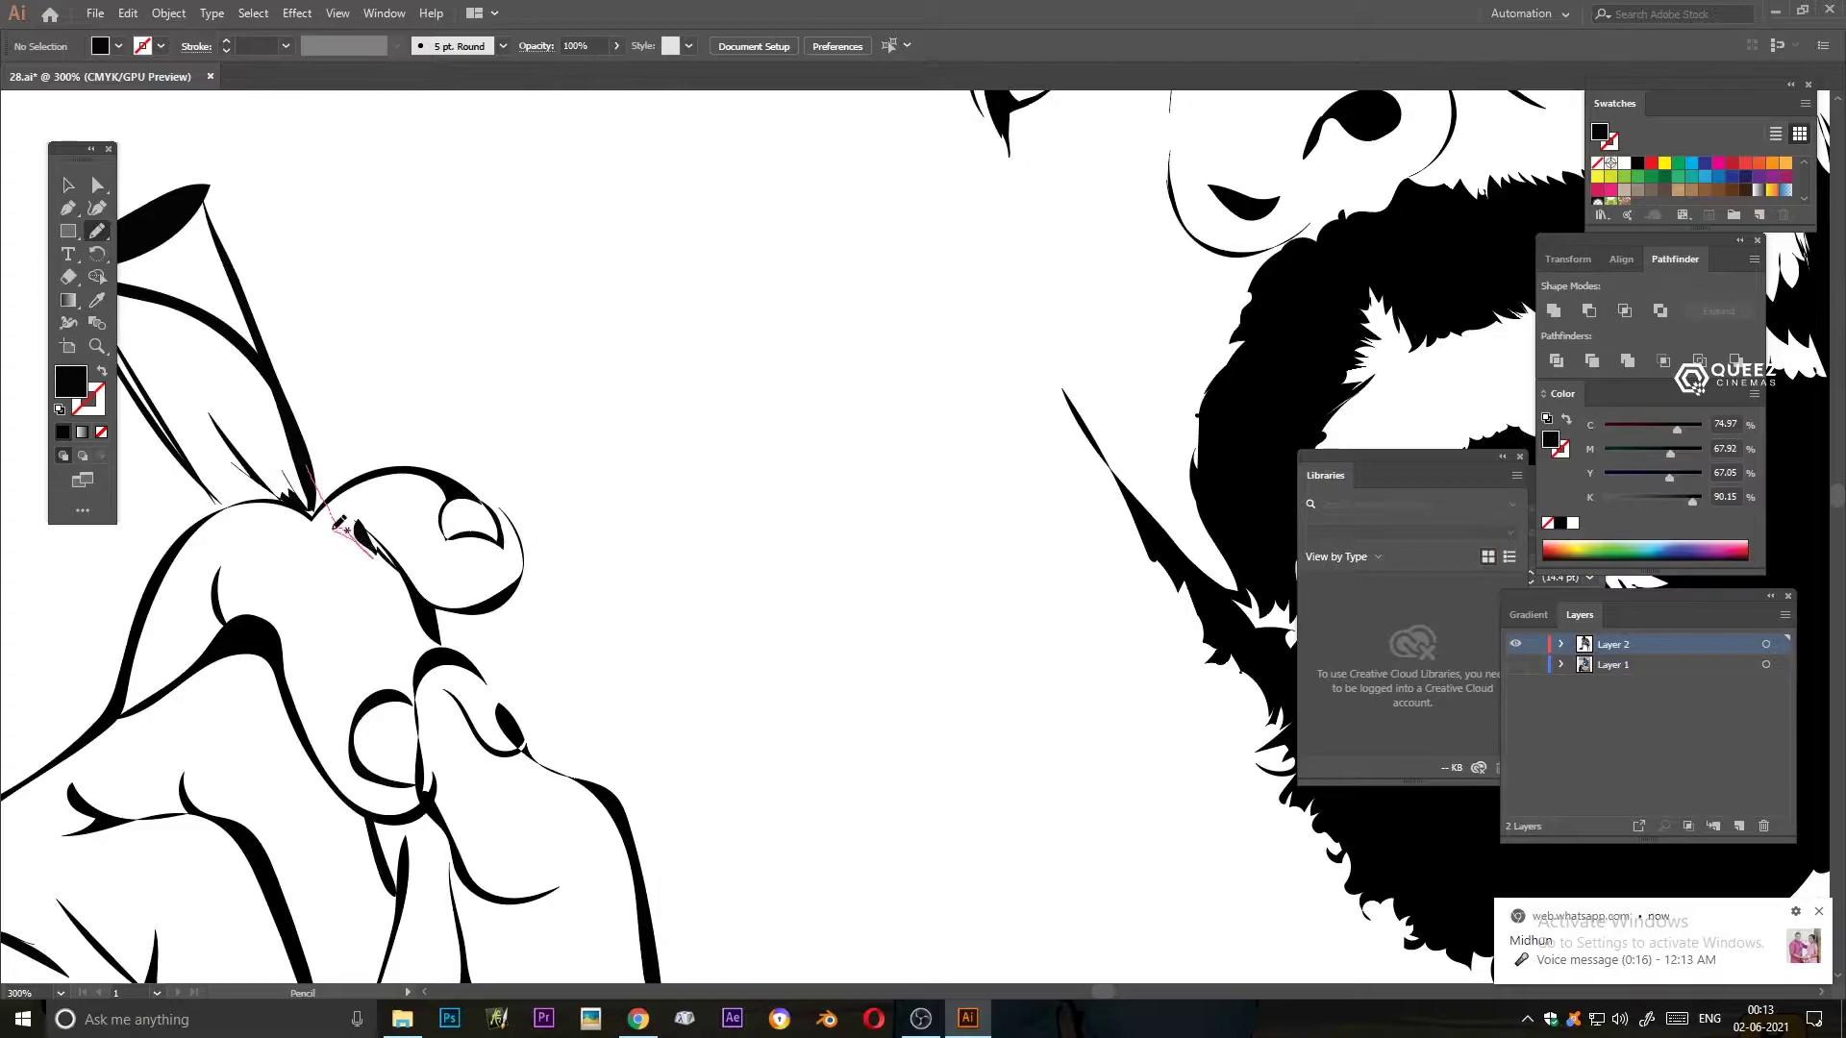
scroll(293, 435, "up", 3)
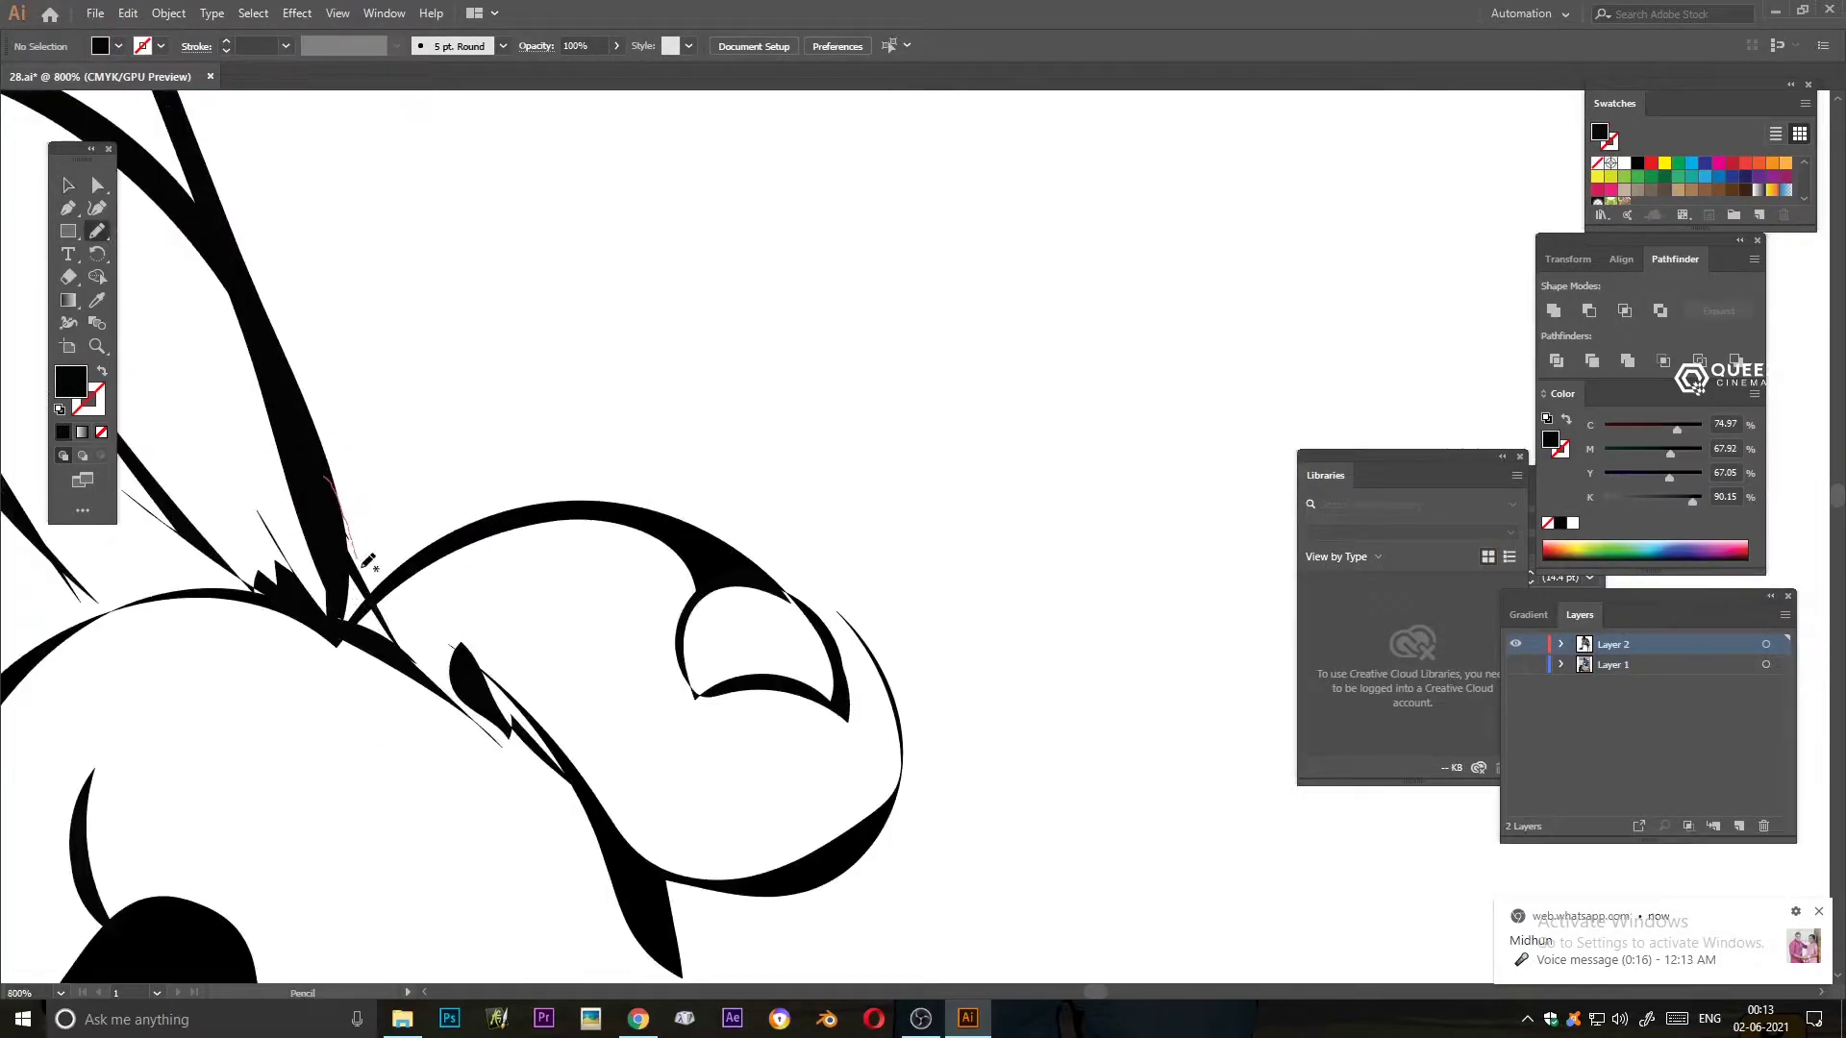
mouse_move(363, 546)
left_mouse_down()
mouse_move(389, 635)
mouse_move(355, 461)
left_mouse_up()
key("v")
scroll(921, 341, "down", 3)
scroll(921, 340, "up", 3)
- Zoom out to the whole portrait and show the reference photo layer again
key("v")
key("ctrl+0")
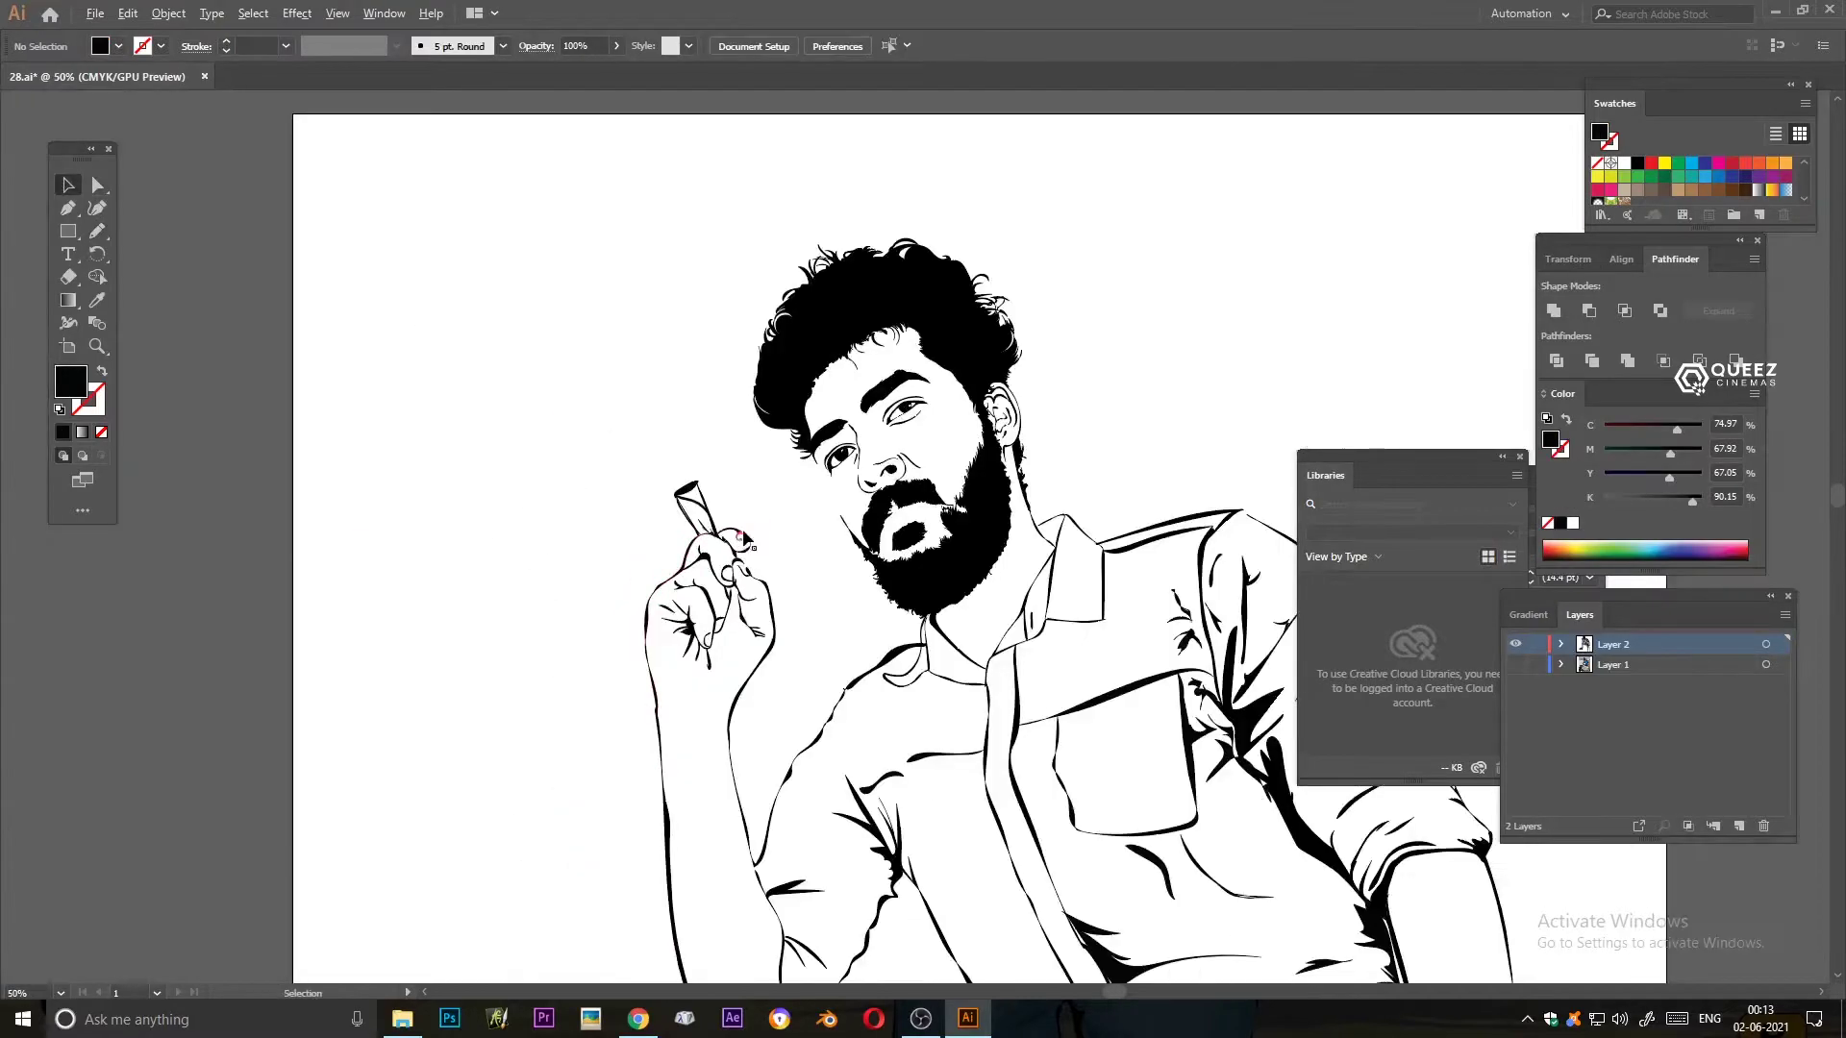
left_click_drag(1027, 801, 753, 642)
left_click(1515, 664)
scroll(542, 481, "up", 2)
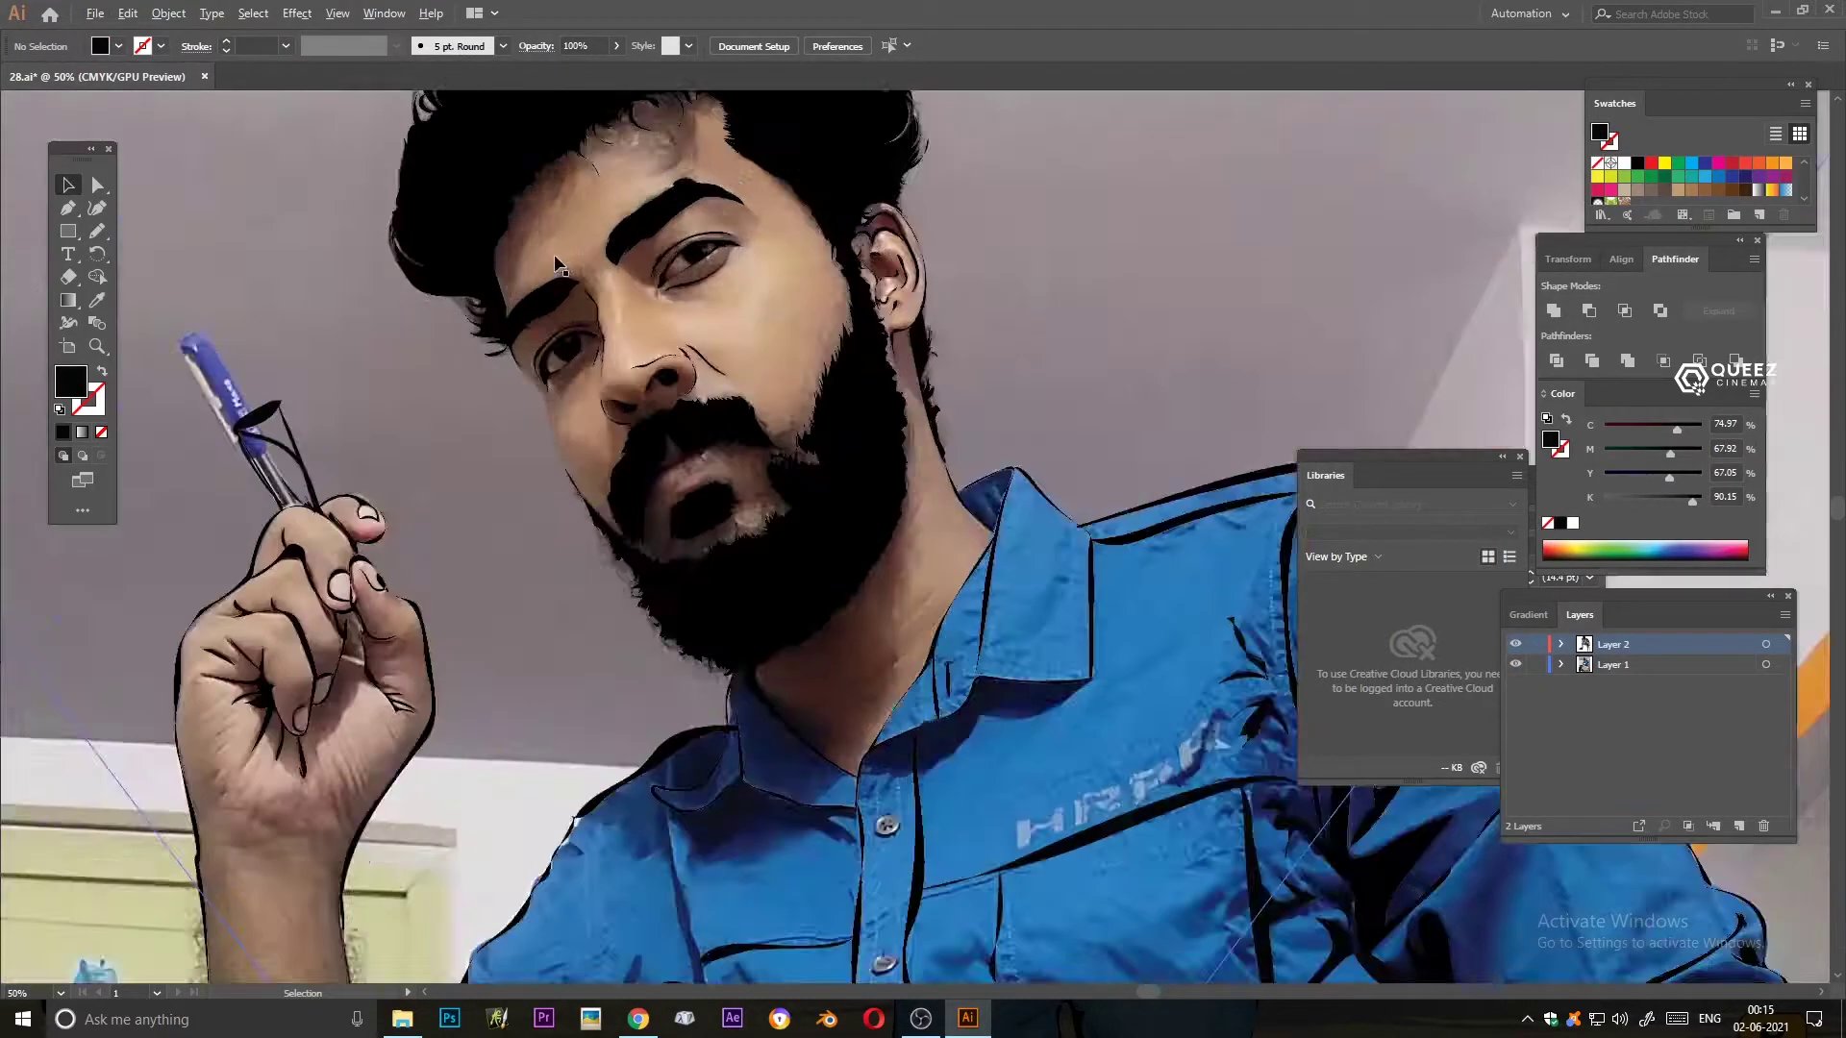
- Pencil-trace the cheek line, upper lip line and a short lip-corner stroke
scroll(542, 480, "up", 2)
key("n")
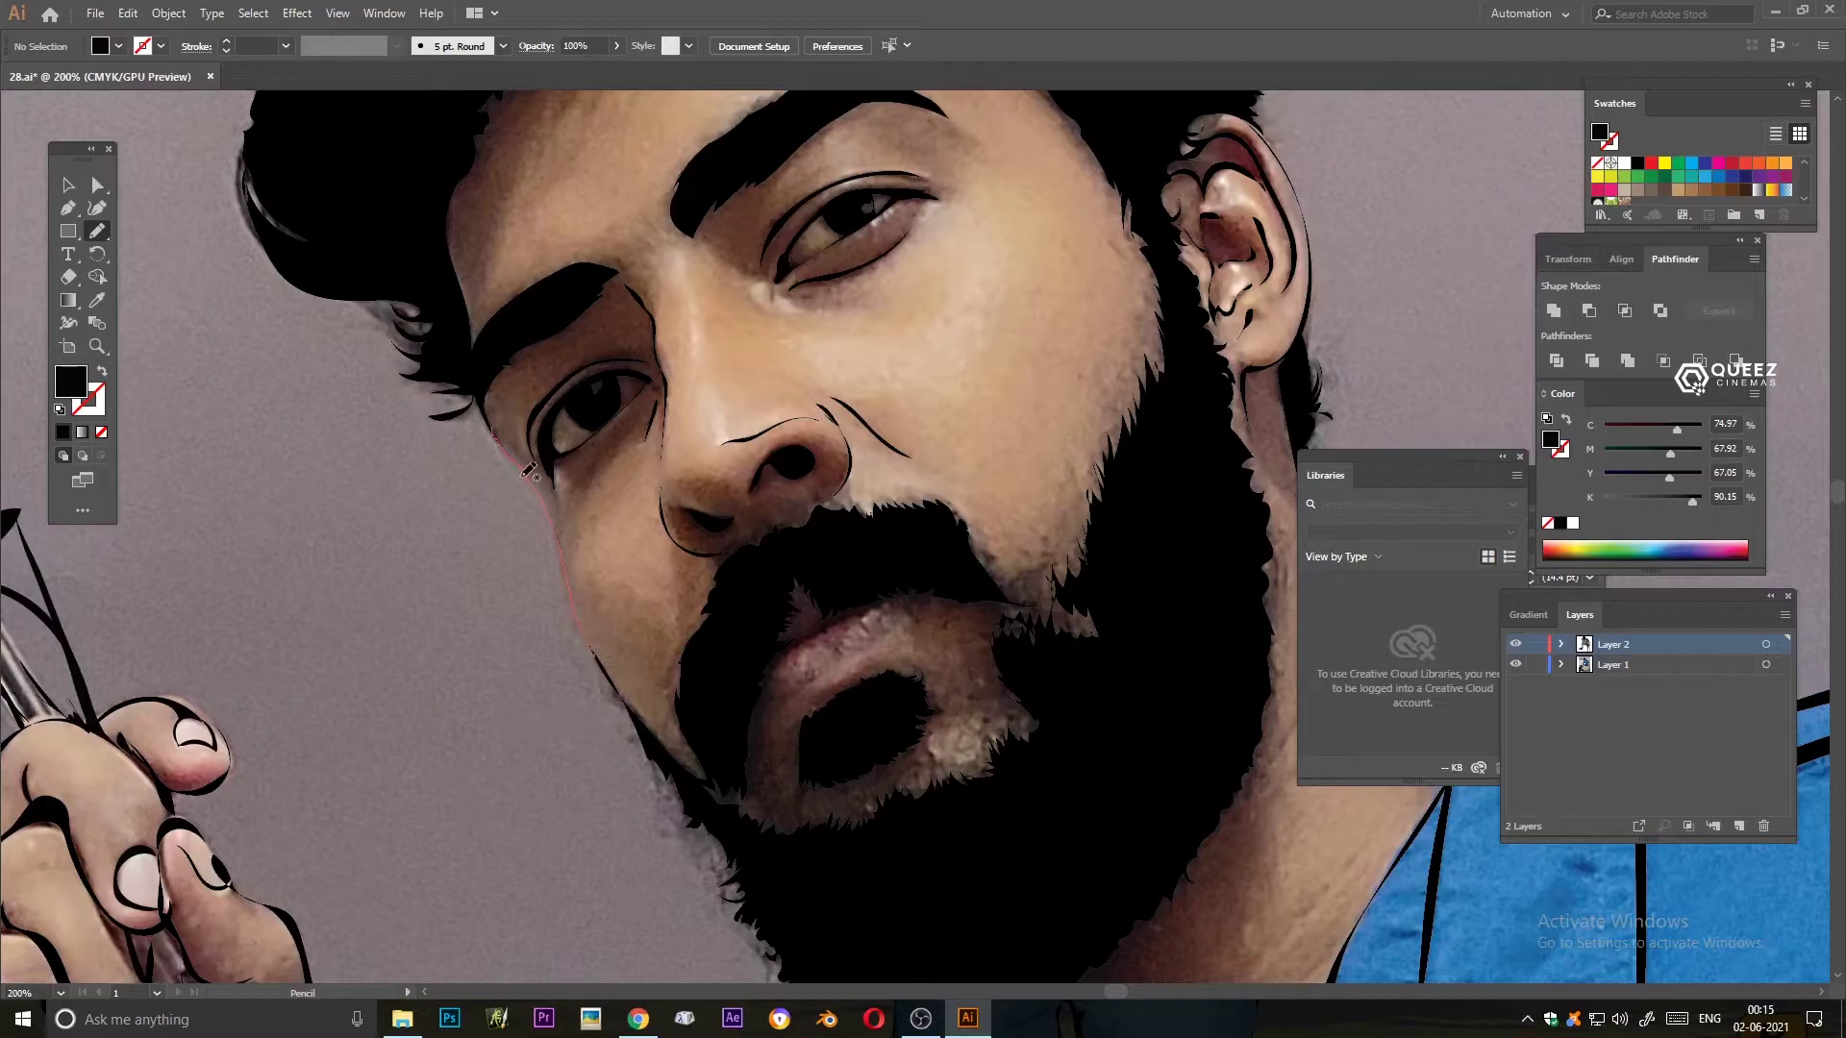
left_click_drag(527, 469, 591, 651)
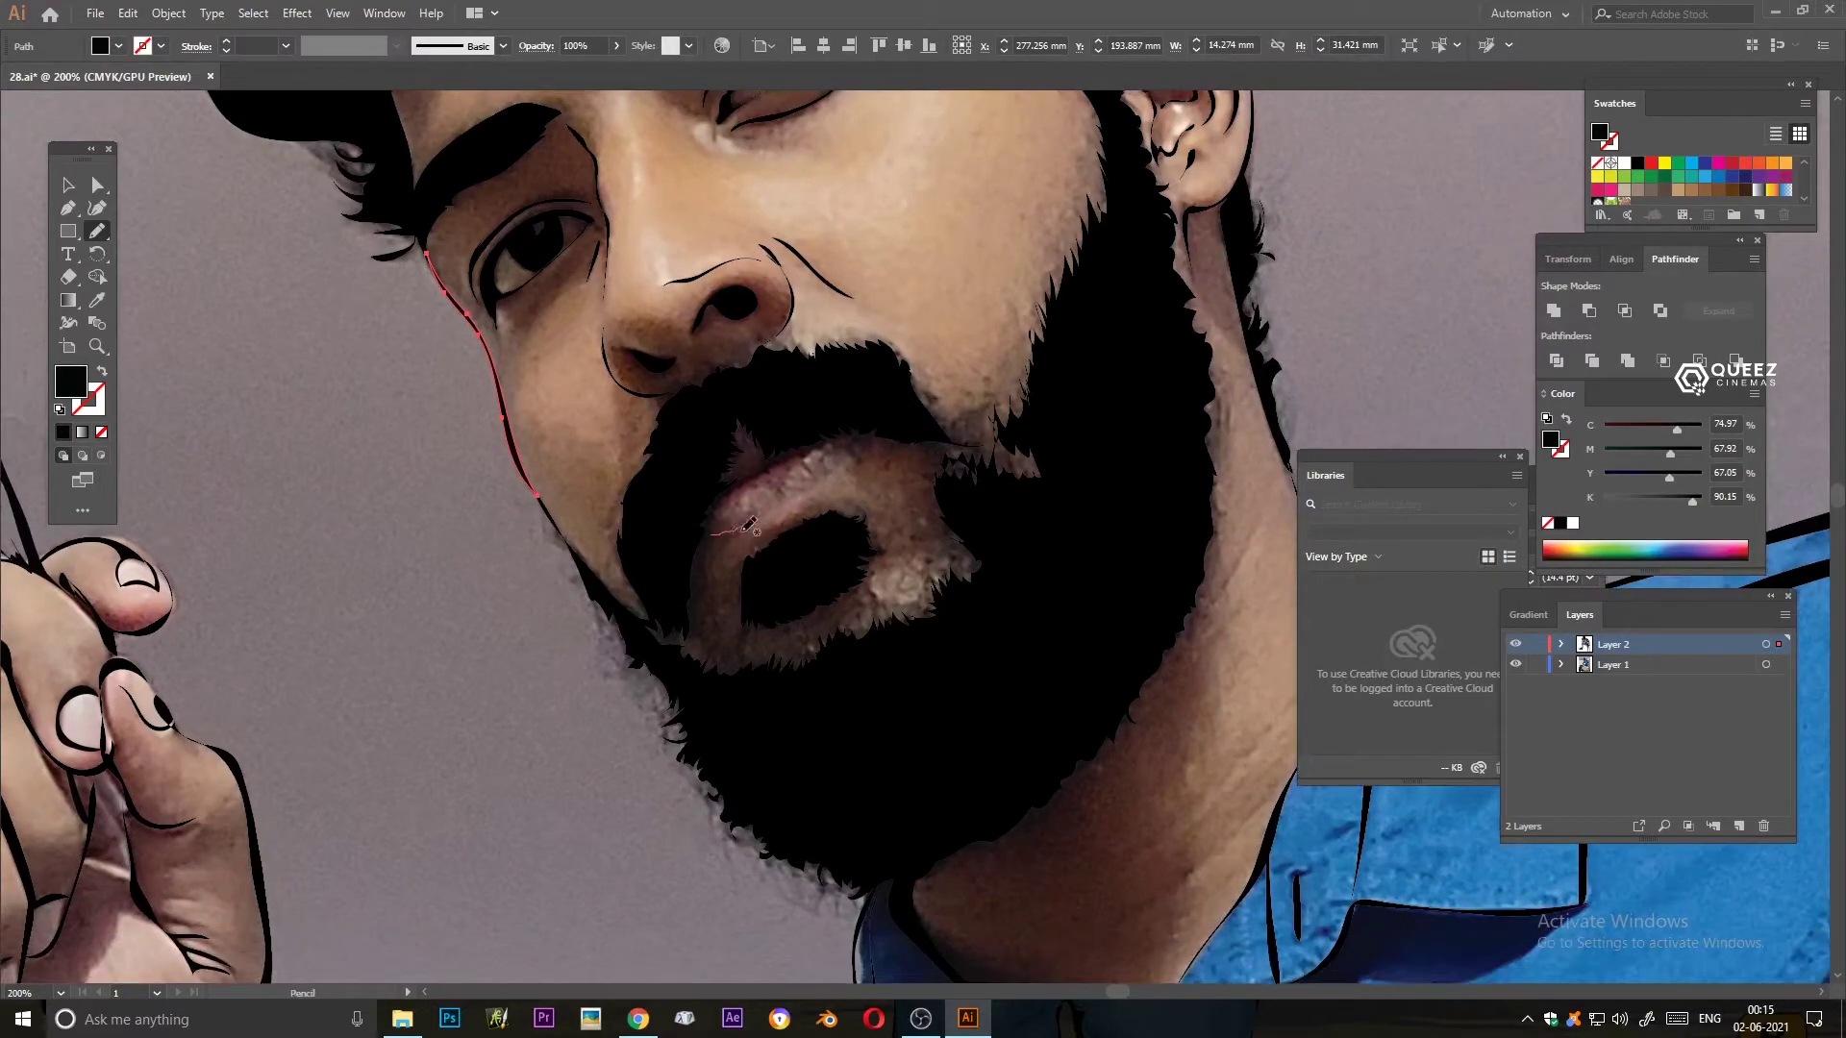
left_click_drag(699, 497, 804, 449)
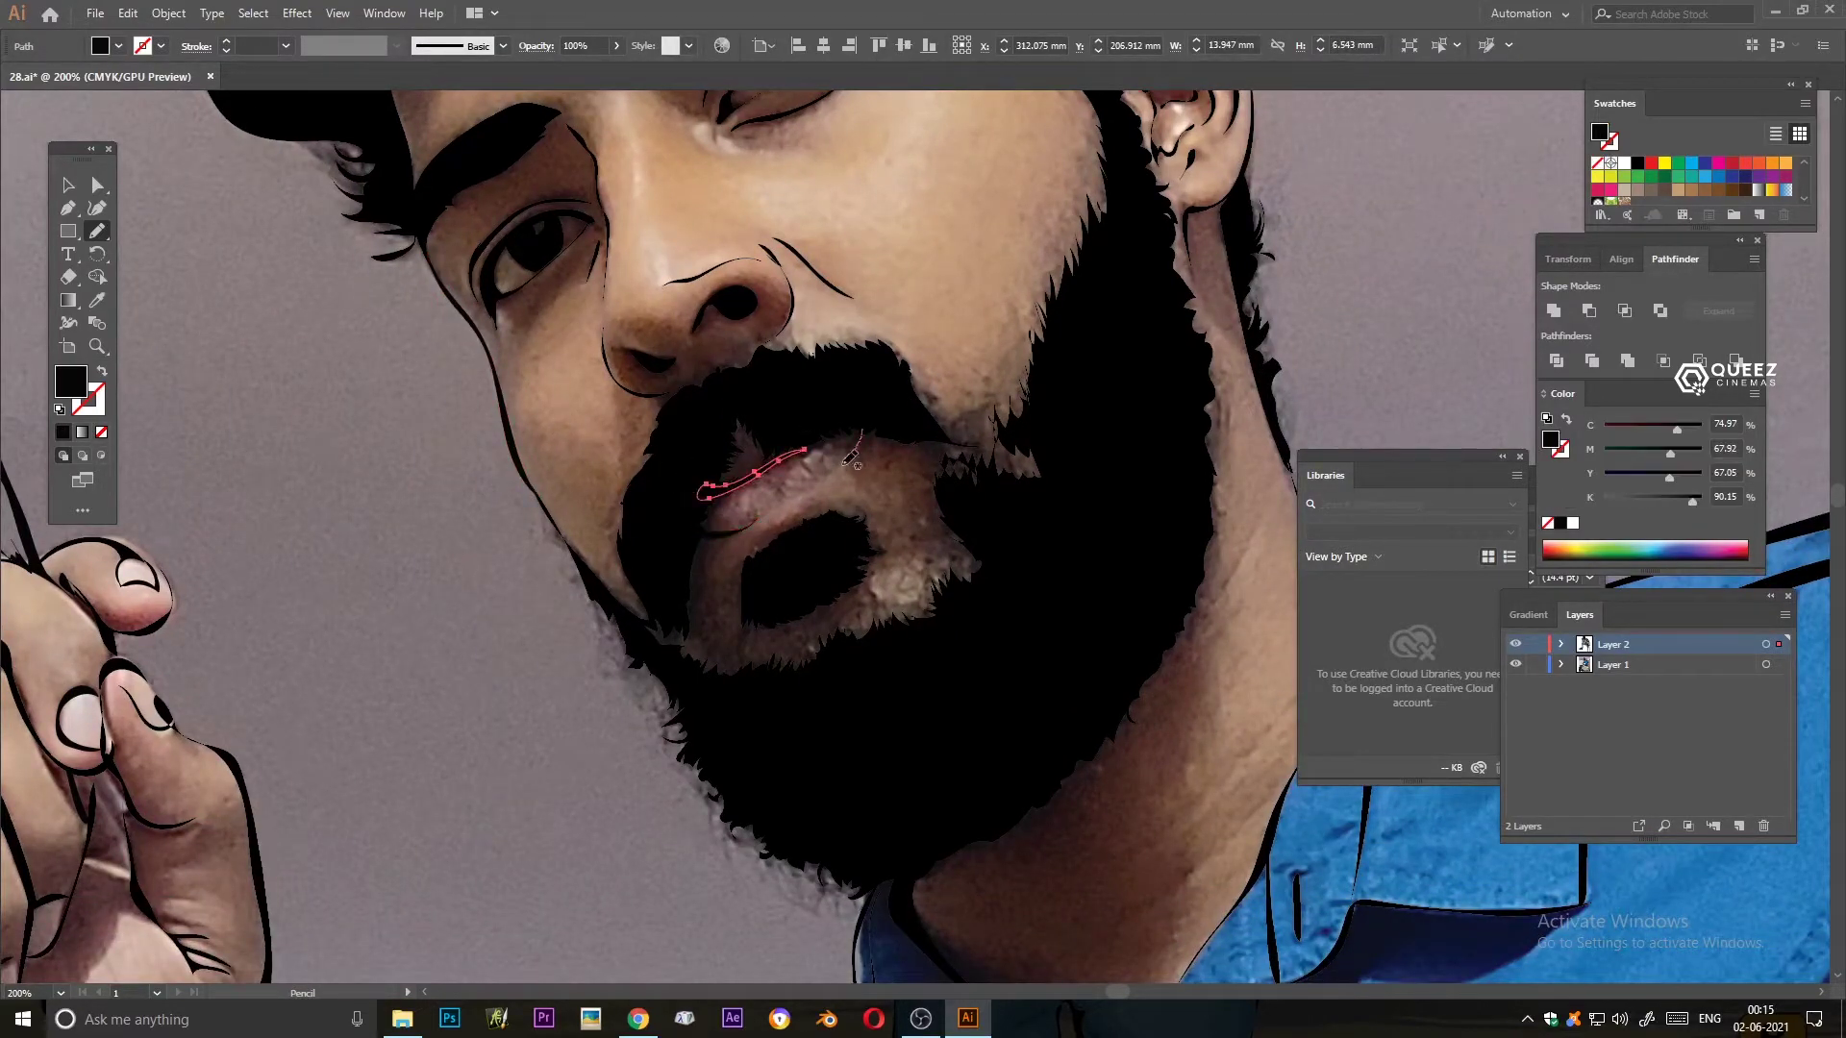
key("ctrl+F9")
left_click_drag(797, 457, 805, 446)
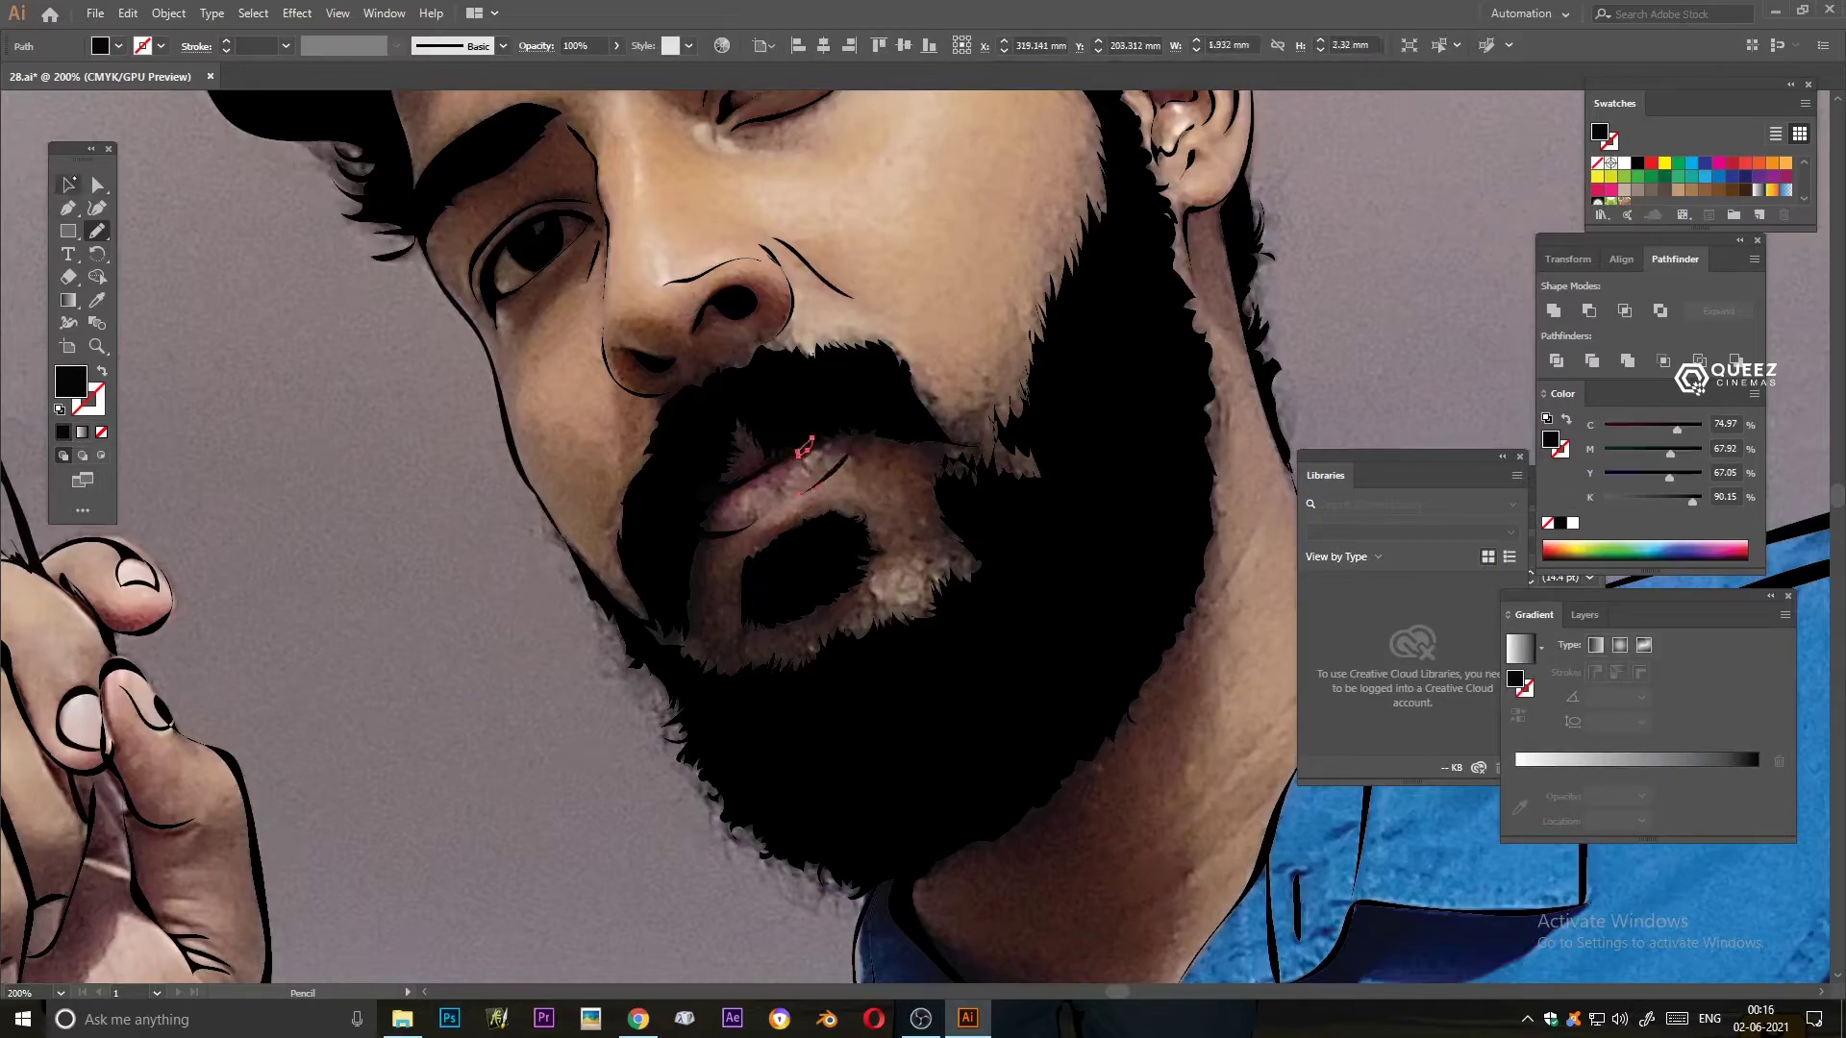
- Draw the upper eyelid crease strokes and a small stroke at the hairline
key("ctrl+plus")
scroll(769, 317, "up", 2)
scroll(481, 365, "up", 2)
scroll(631, 499, "up", 5)
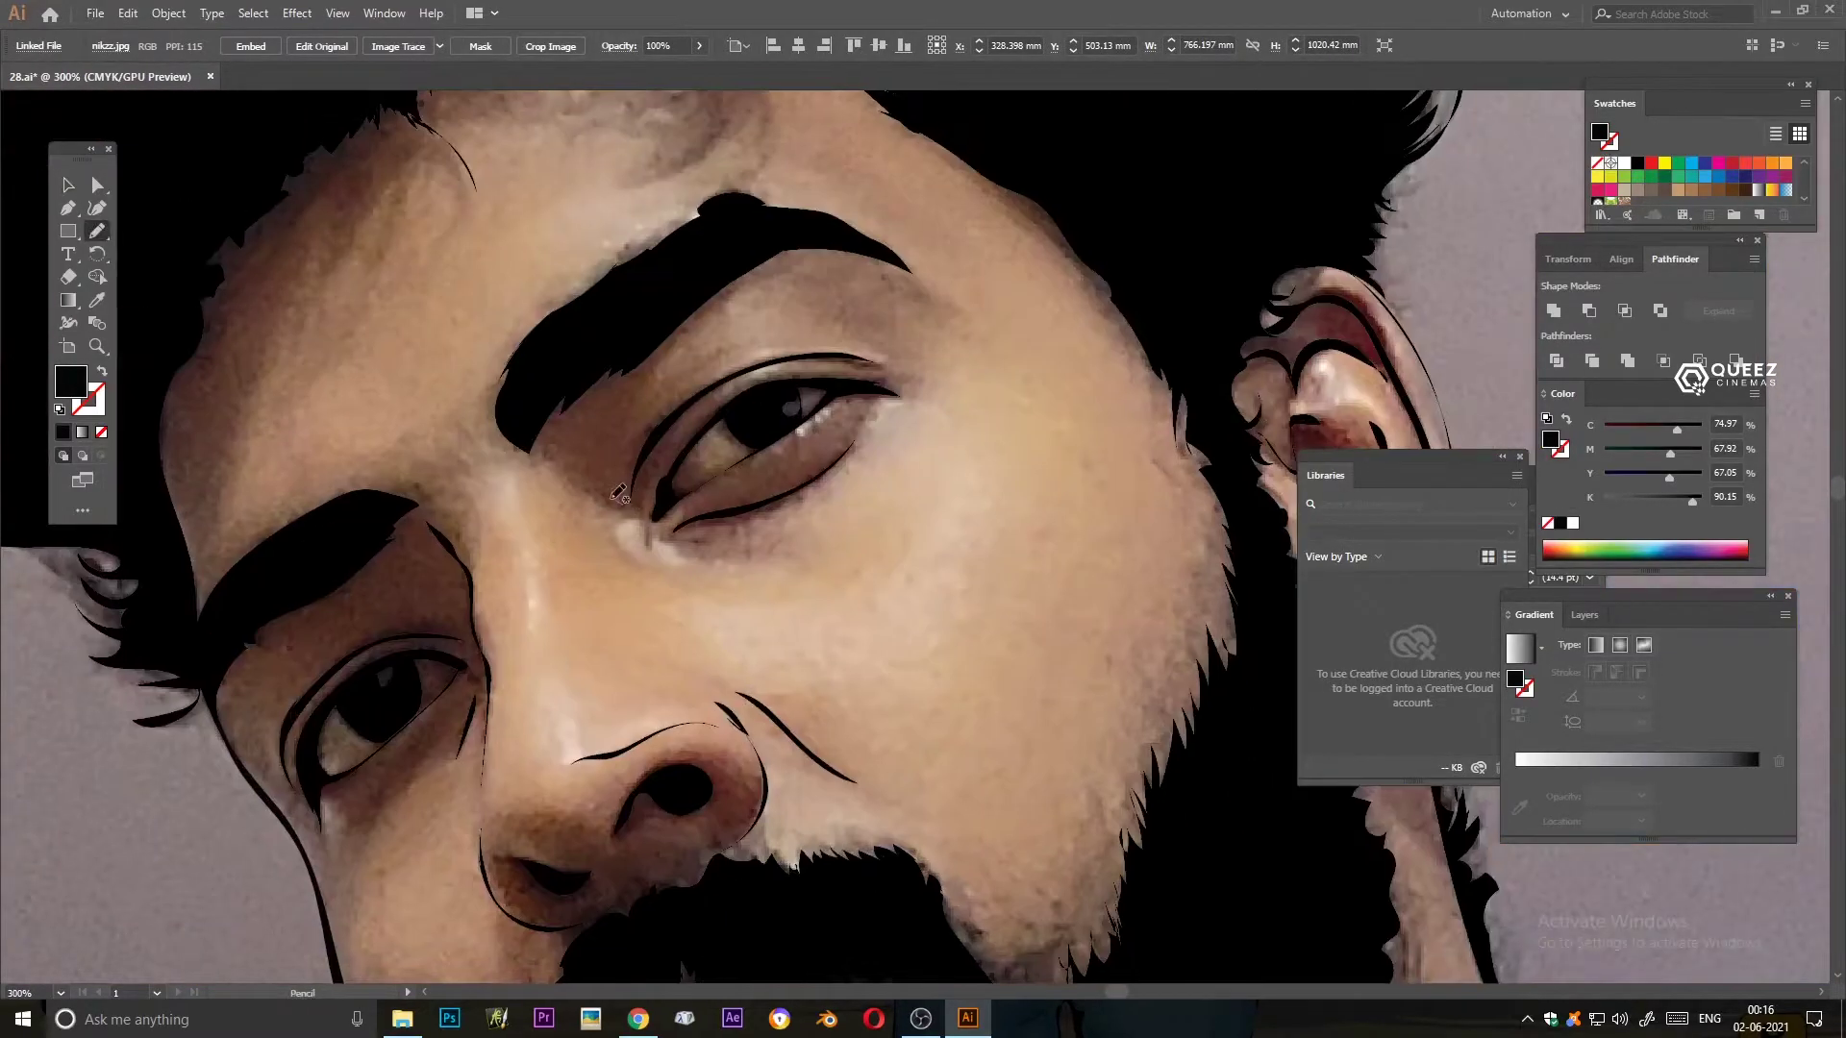
left_click_drag(630, 471, 634, 475)
scroll(634, 476, "down", 2)
left_click_drag(918, 312, 856, 307)
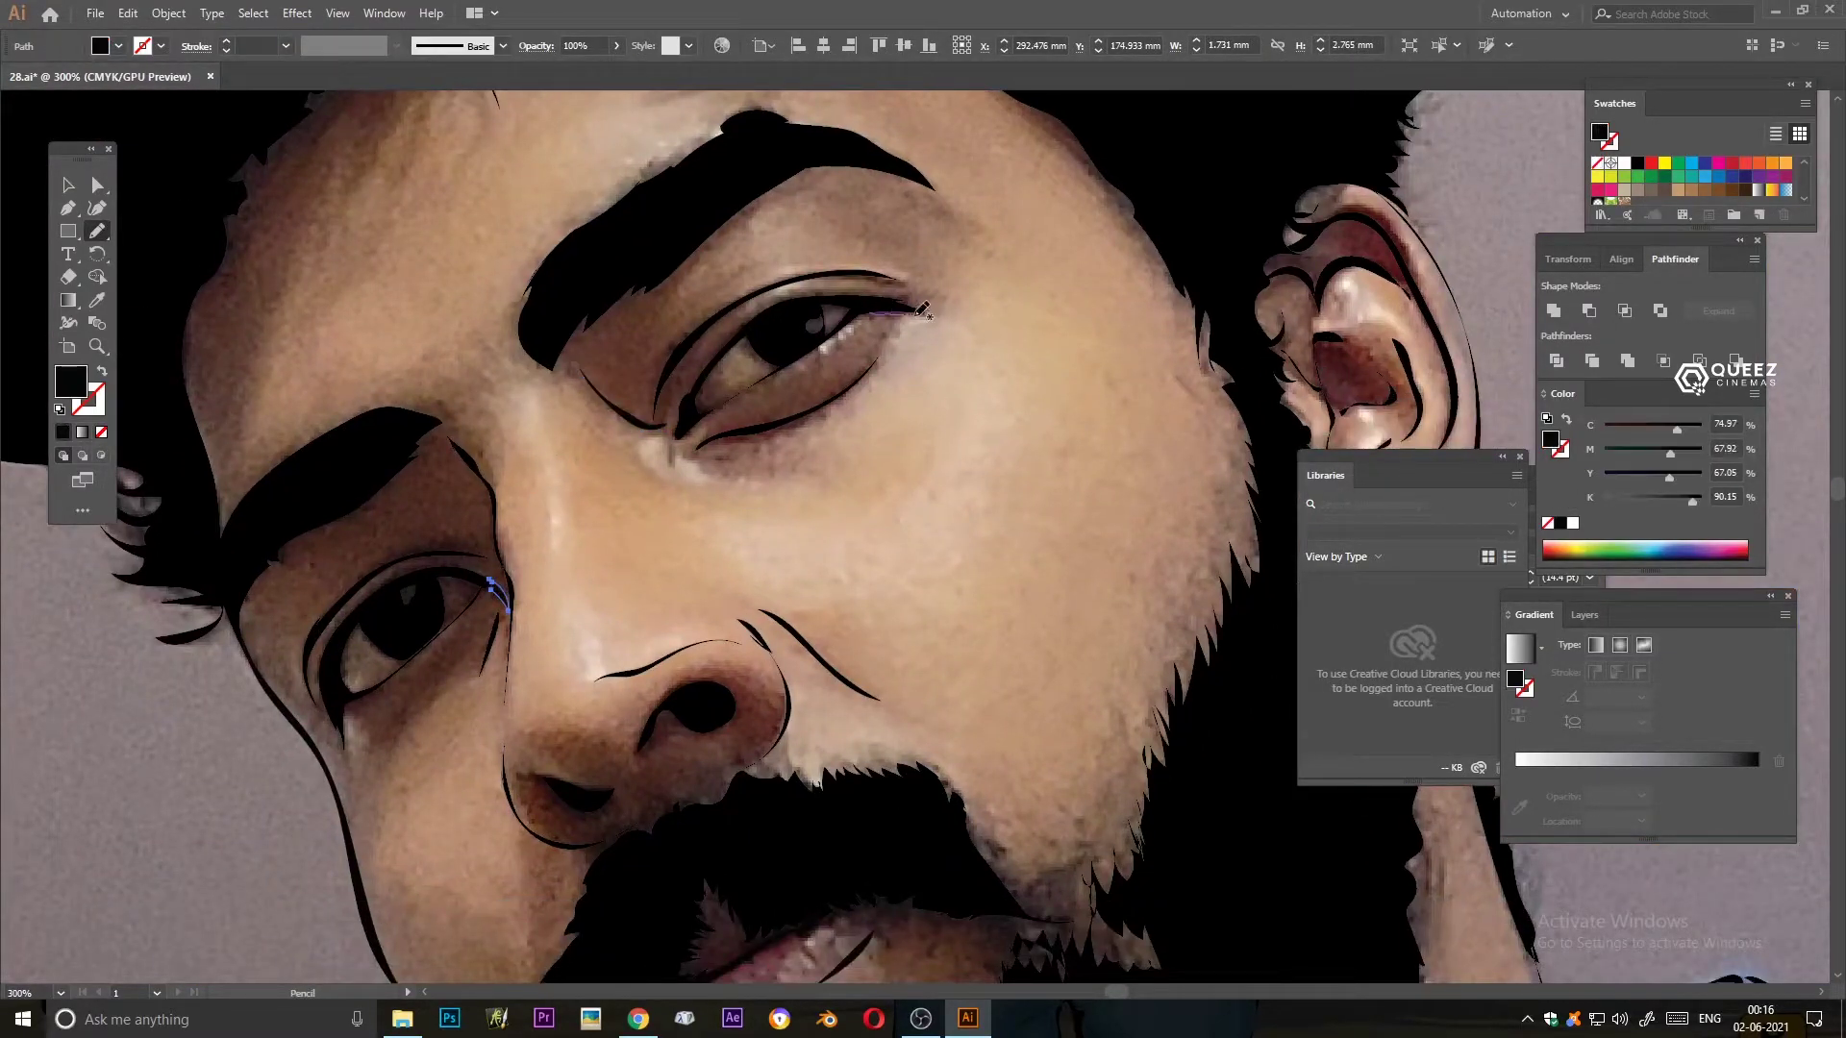
scroll(481, 432, "up", 5)
scroll(577, 404, "up", 3)
left_click_drag(679, 365, 683, 206)
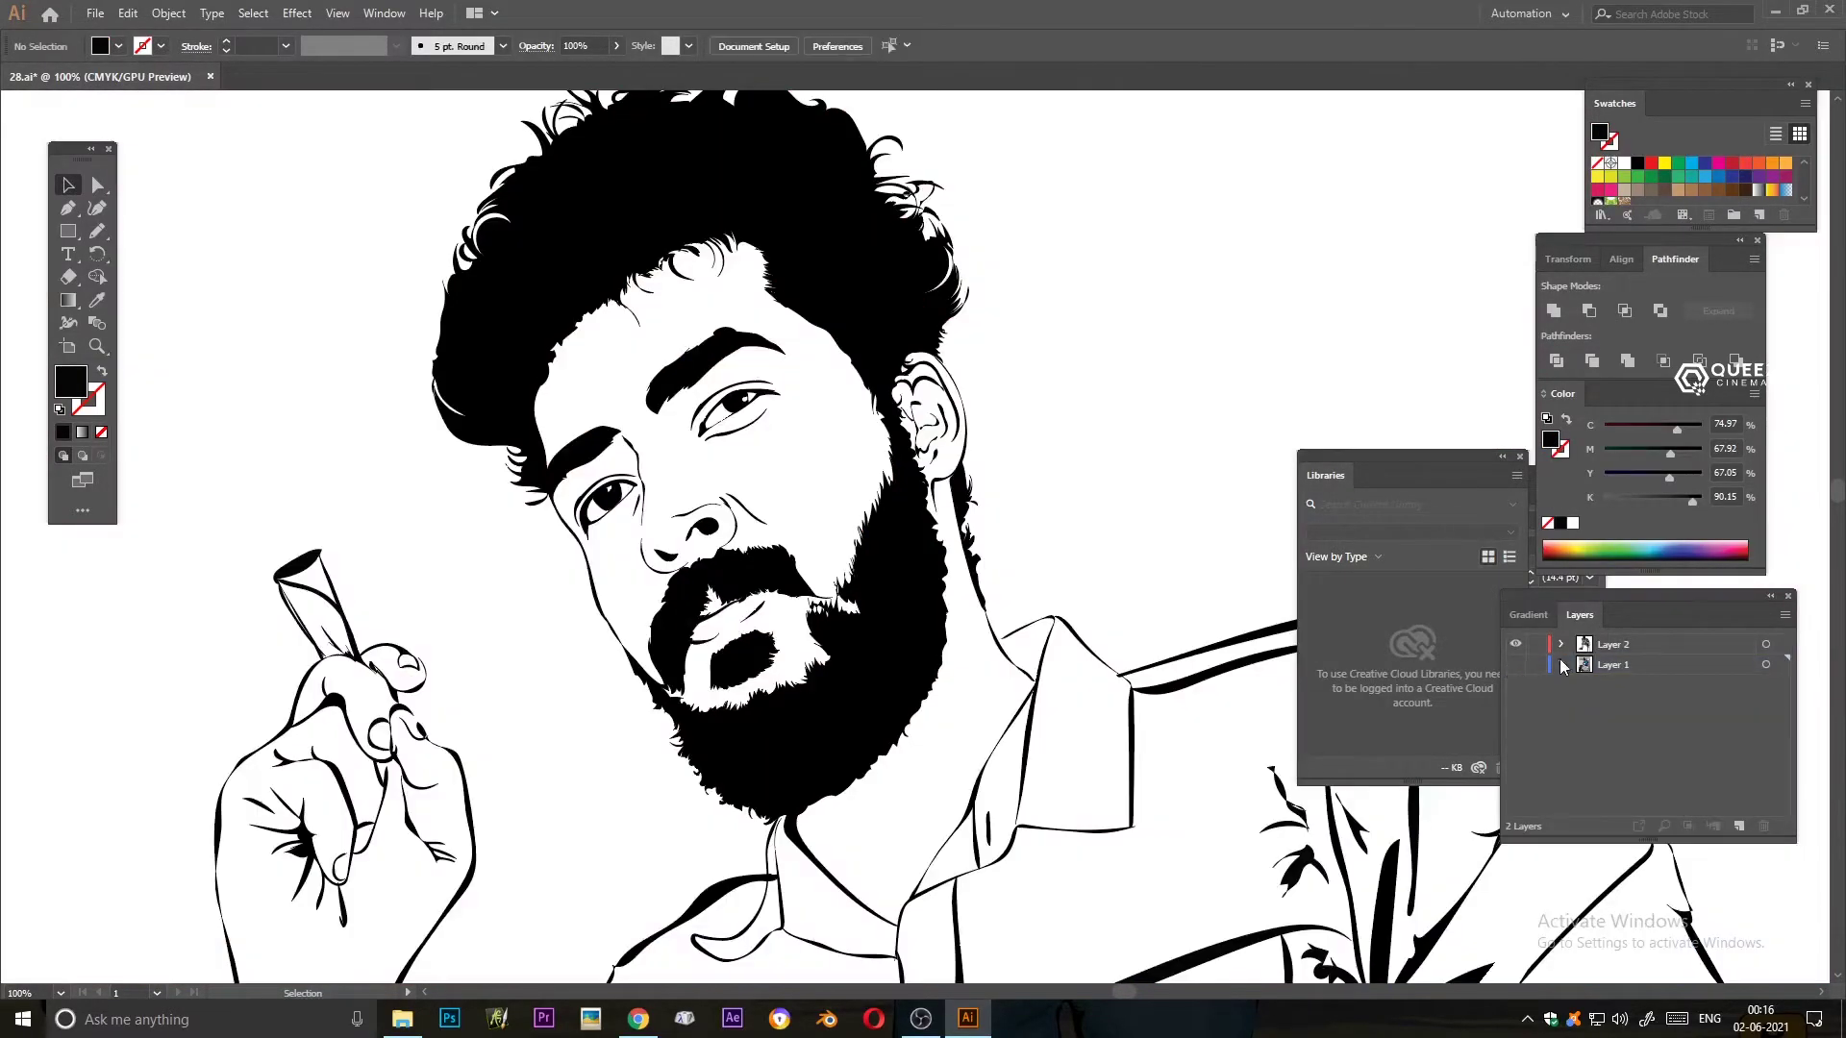
- Briefly show the reference photo, hide it again, and zoom out to the line art
left_click(1515, 665)
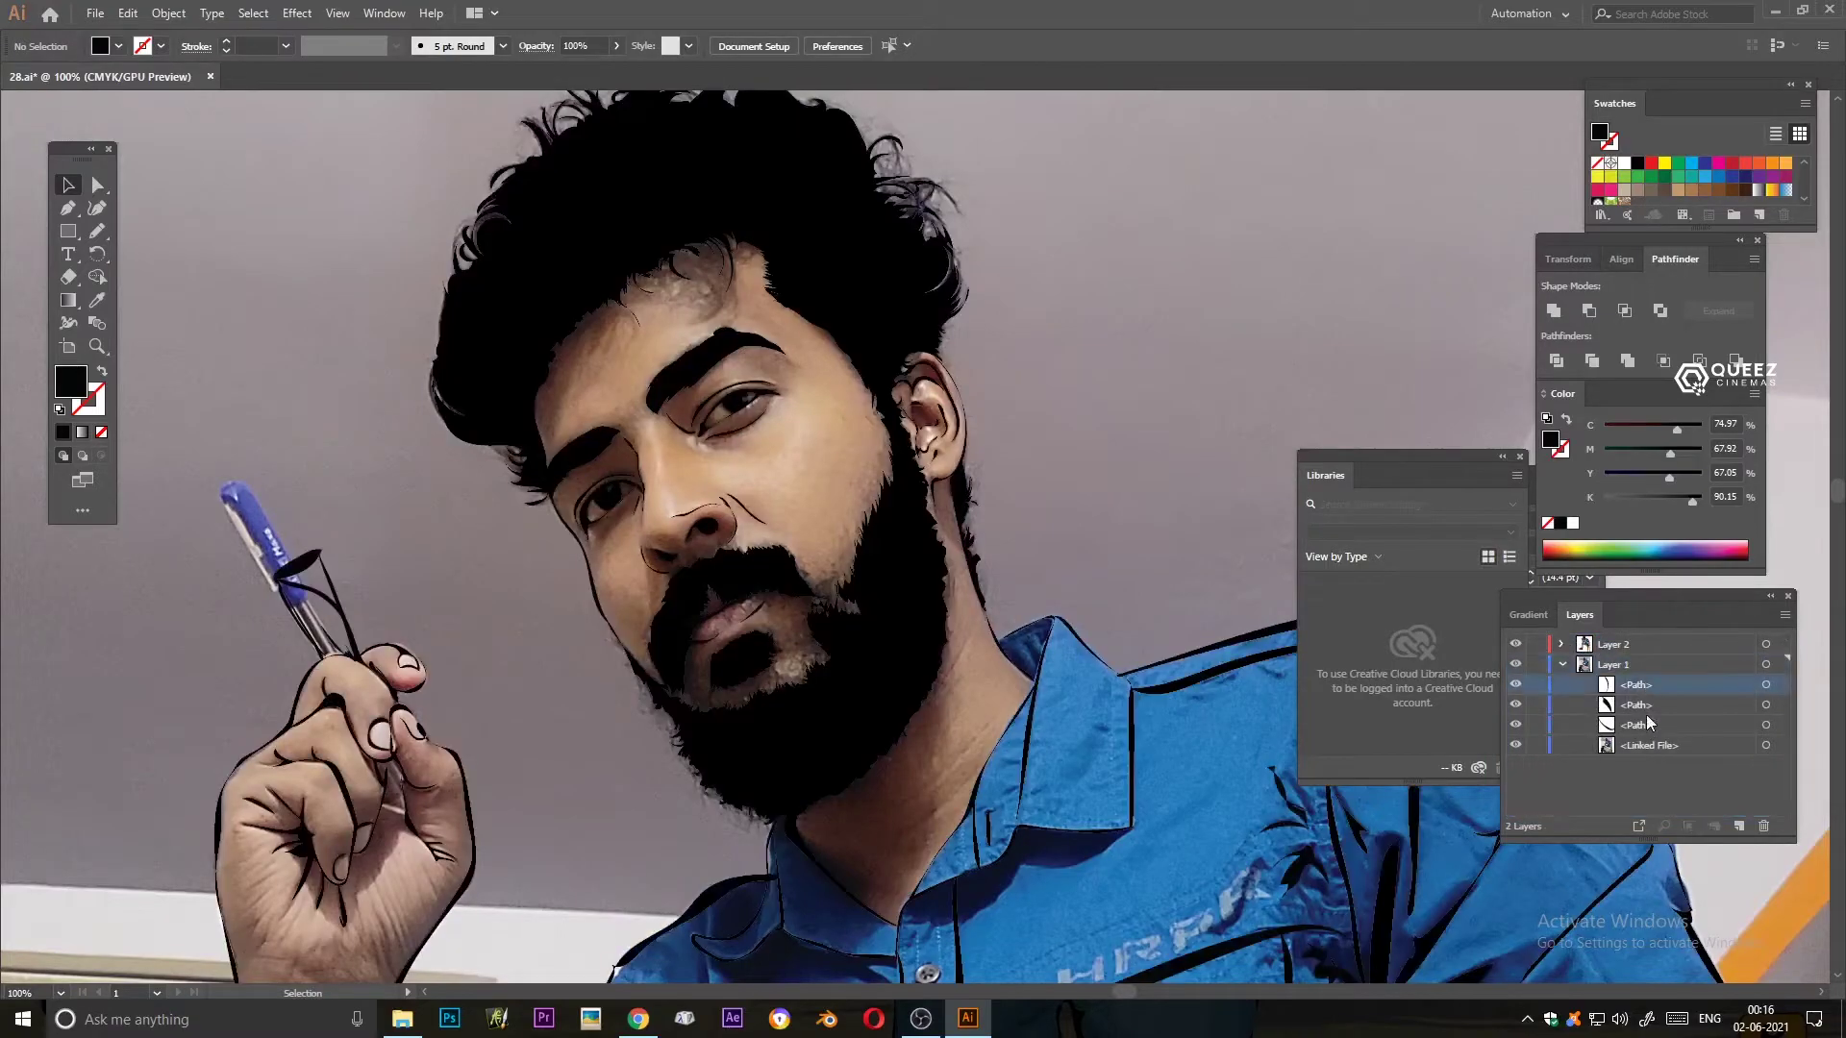
left_click(1561, 664)
left_click(1516, 665)
key("ctrl+minus")
key("ctrl+minus")
key("ctrl+minus")
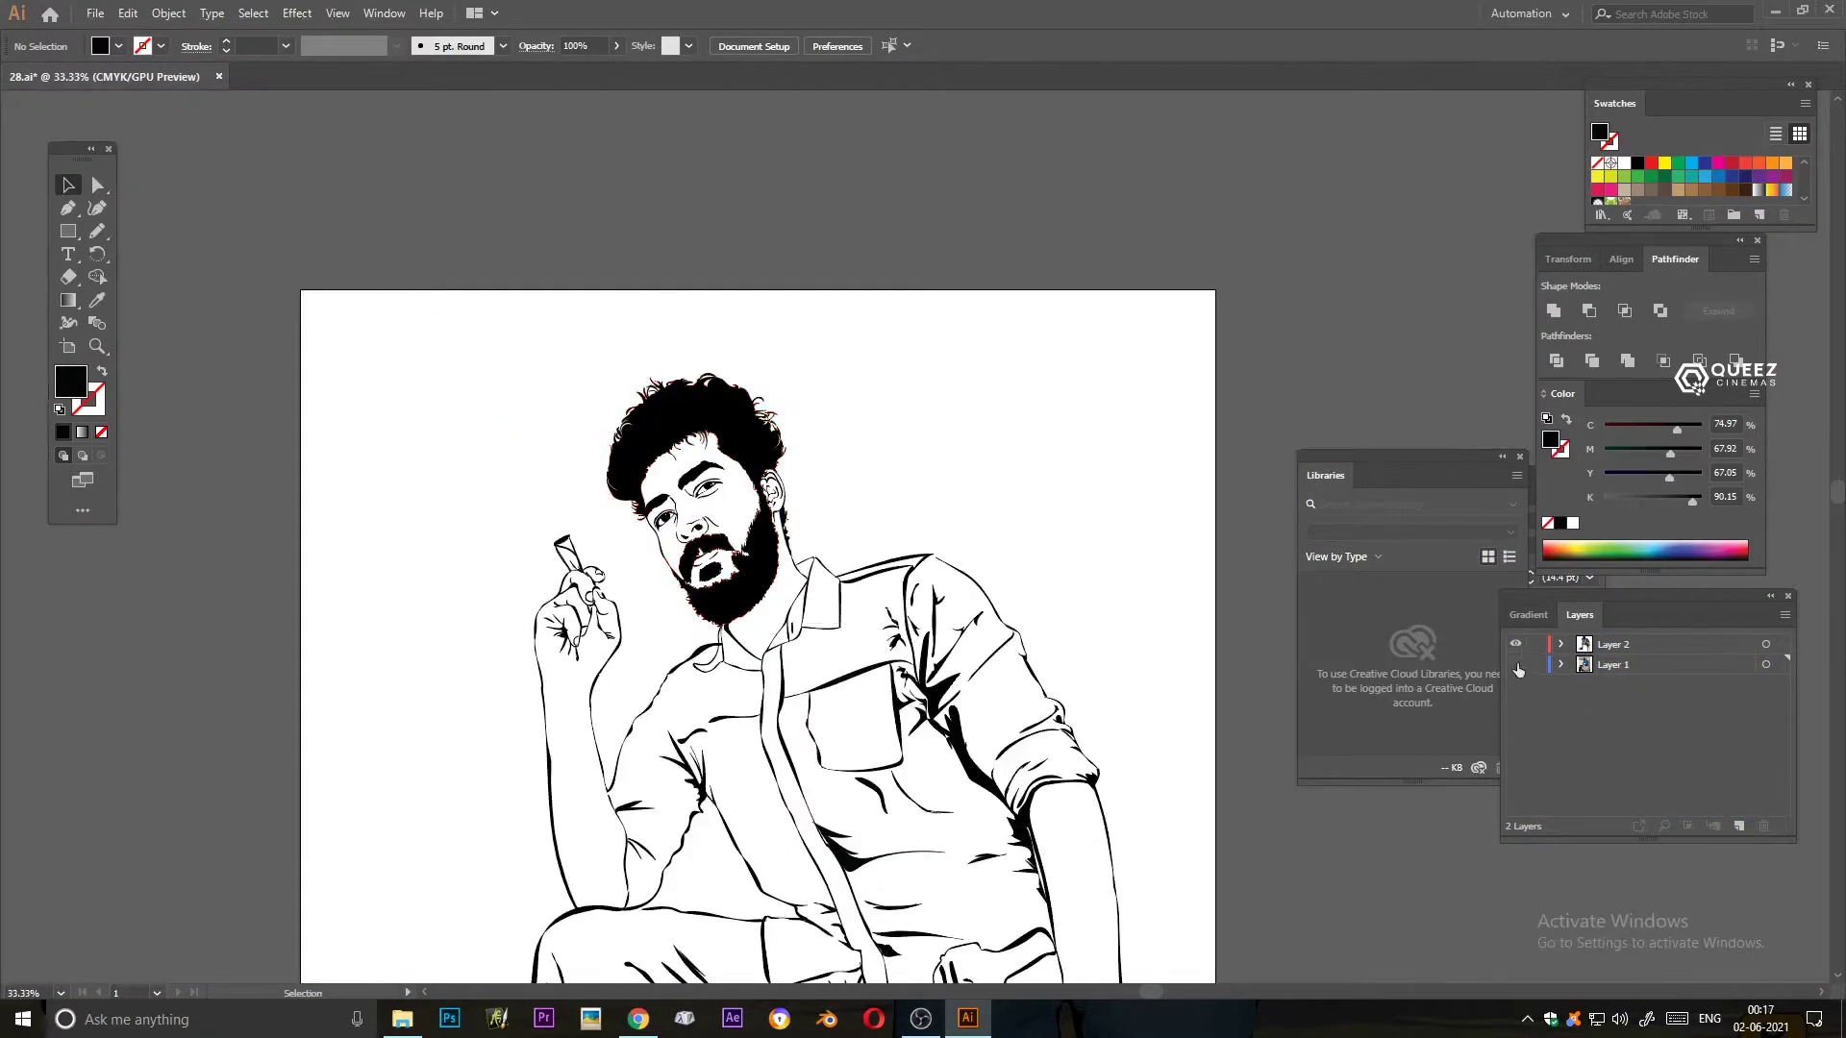
- Show the reference photo and pencil-draw fold strokes across the shirt, shoulder and pocket
left_click(1516, 665)
key("ctrl+plus")
key("ctrl+plus")
key("ctrl+plus")
key("n")
left_click_drag(524, 478, 491, 507)
left_click_drag(779, 583, 899, 575)
left_click_drag(635, 284, 736, 337)
left_click_drag(678, 637, 793, 791)
left_click_drag(702, 865, 713, 937)
- Add more shirt fold lines, sleeve folds and a long line along the sleeve seam
left_click_drag(625, 841, 562, 894)
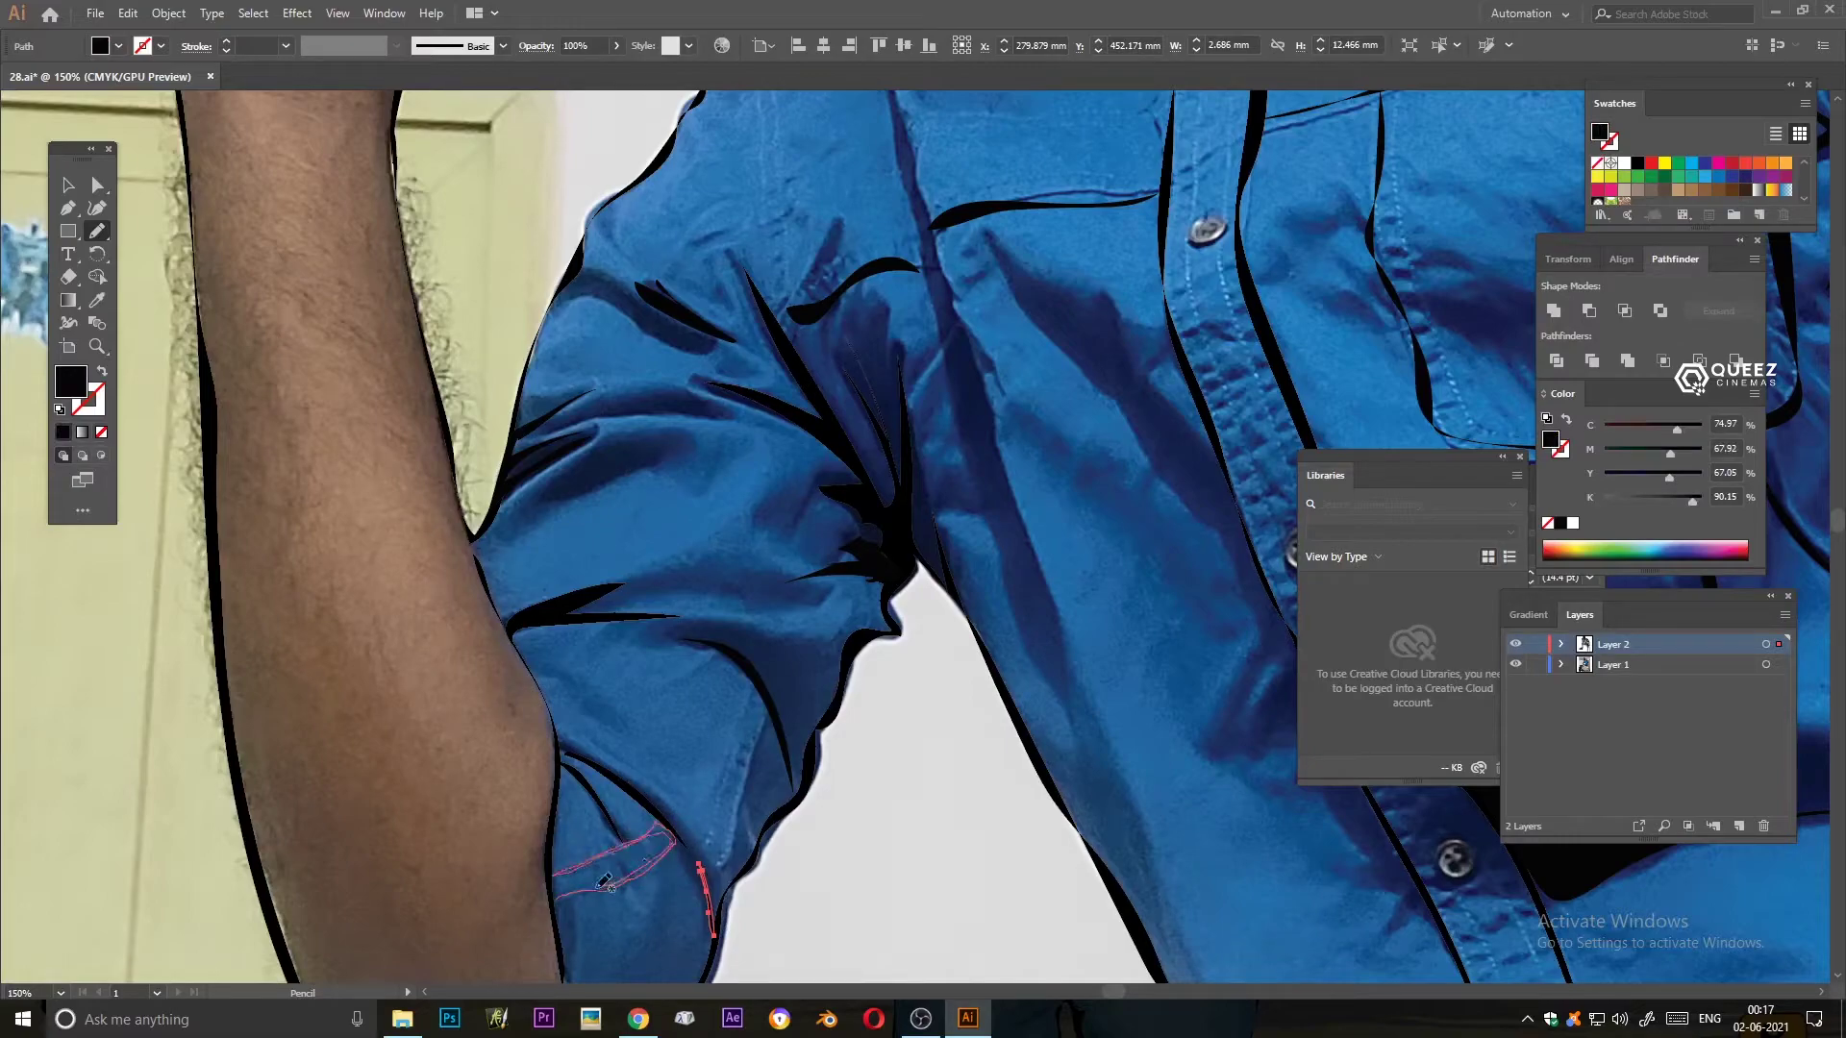
left_click_drag(769, 708, 710, 865)
left_click_drag(769, 429, 538, 434)
mouse_move(632, 660)
left_mouse_down()
mouse_move(632, 706)
mouse_move(400, 679)
left_mouse_up()
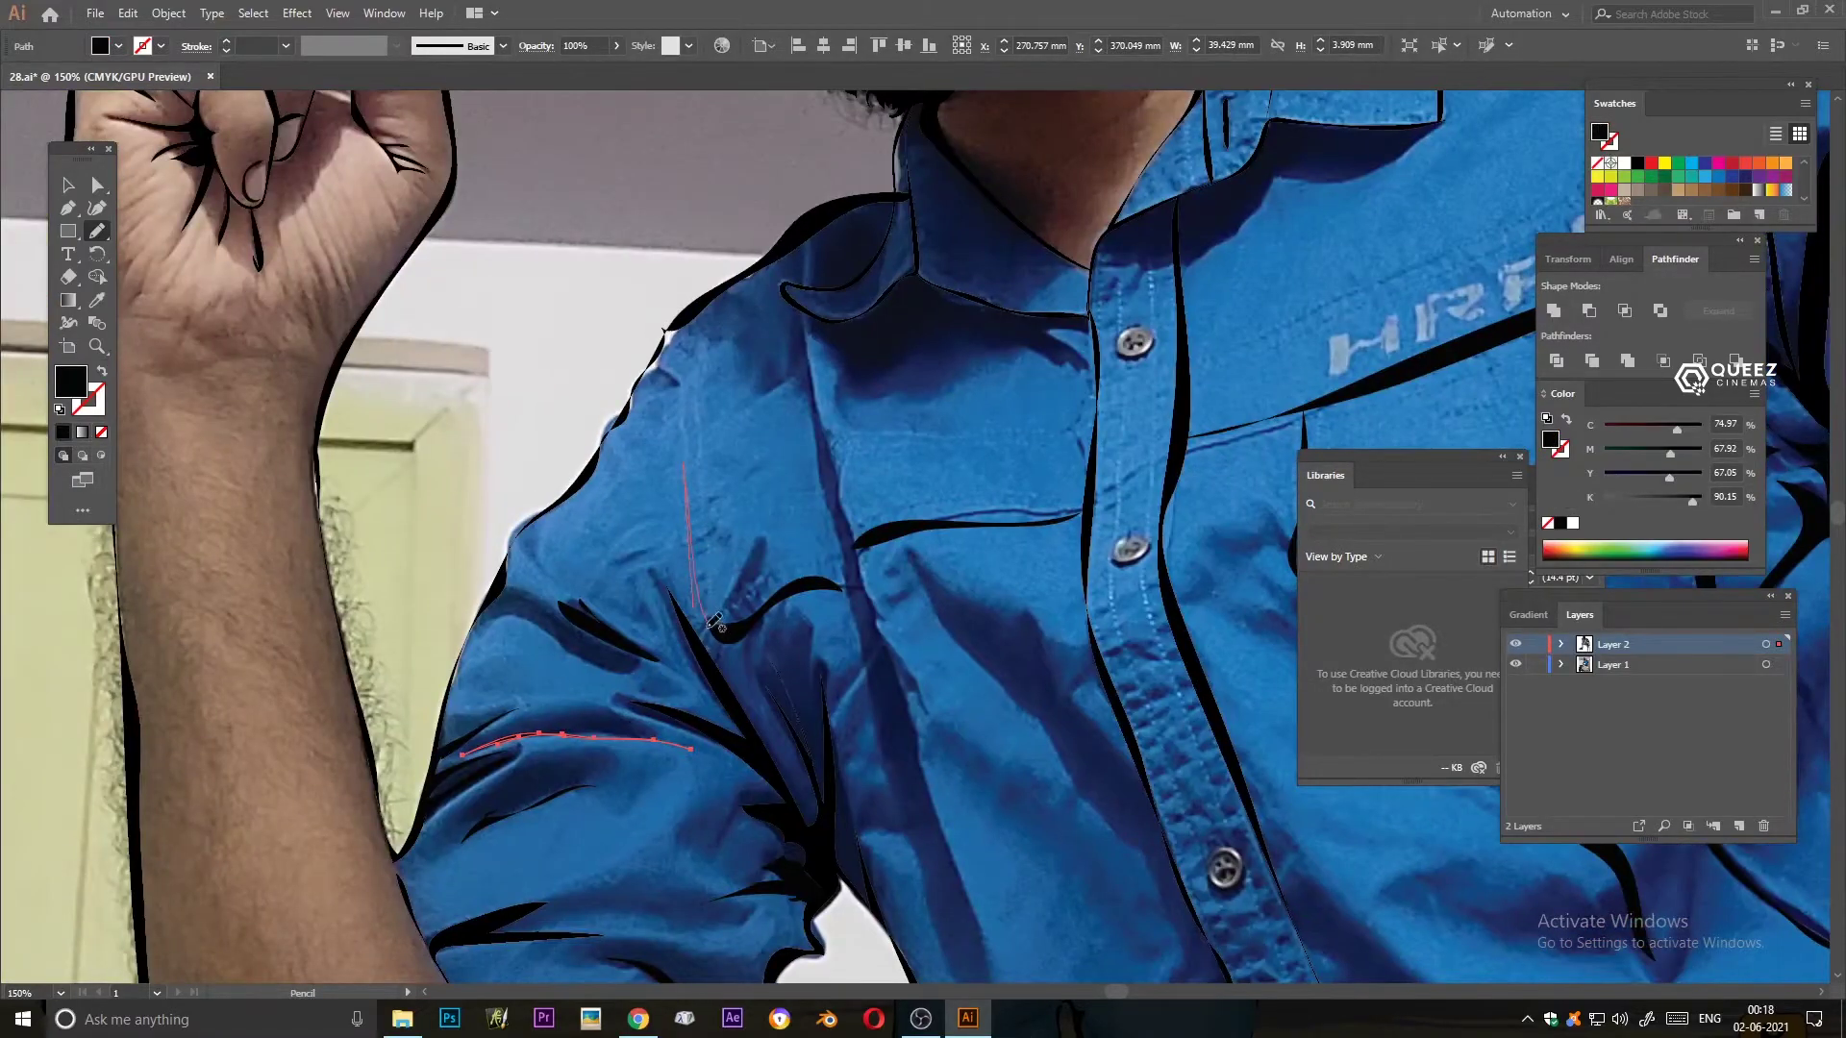
left_click_drag(833, 699, 658, 91)
left_click_drag(673, 673, 480, 353)
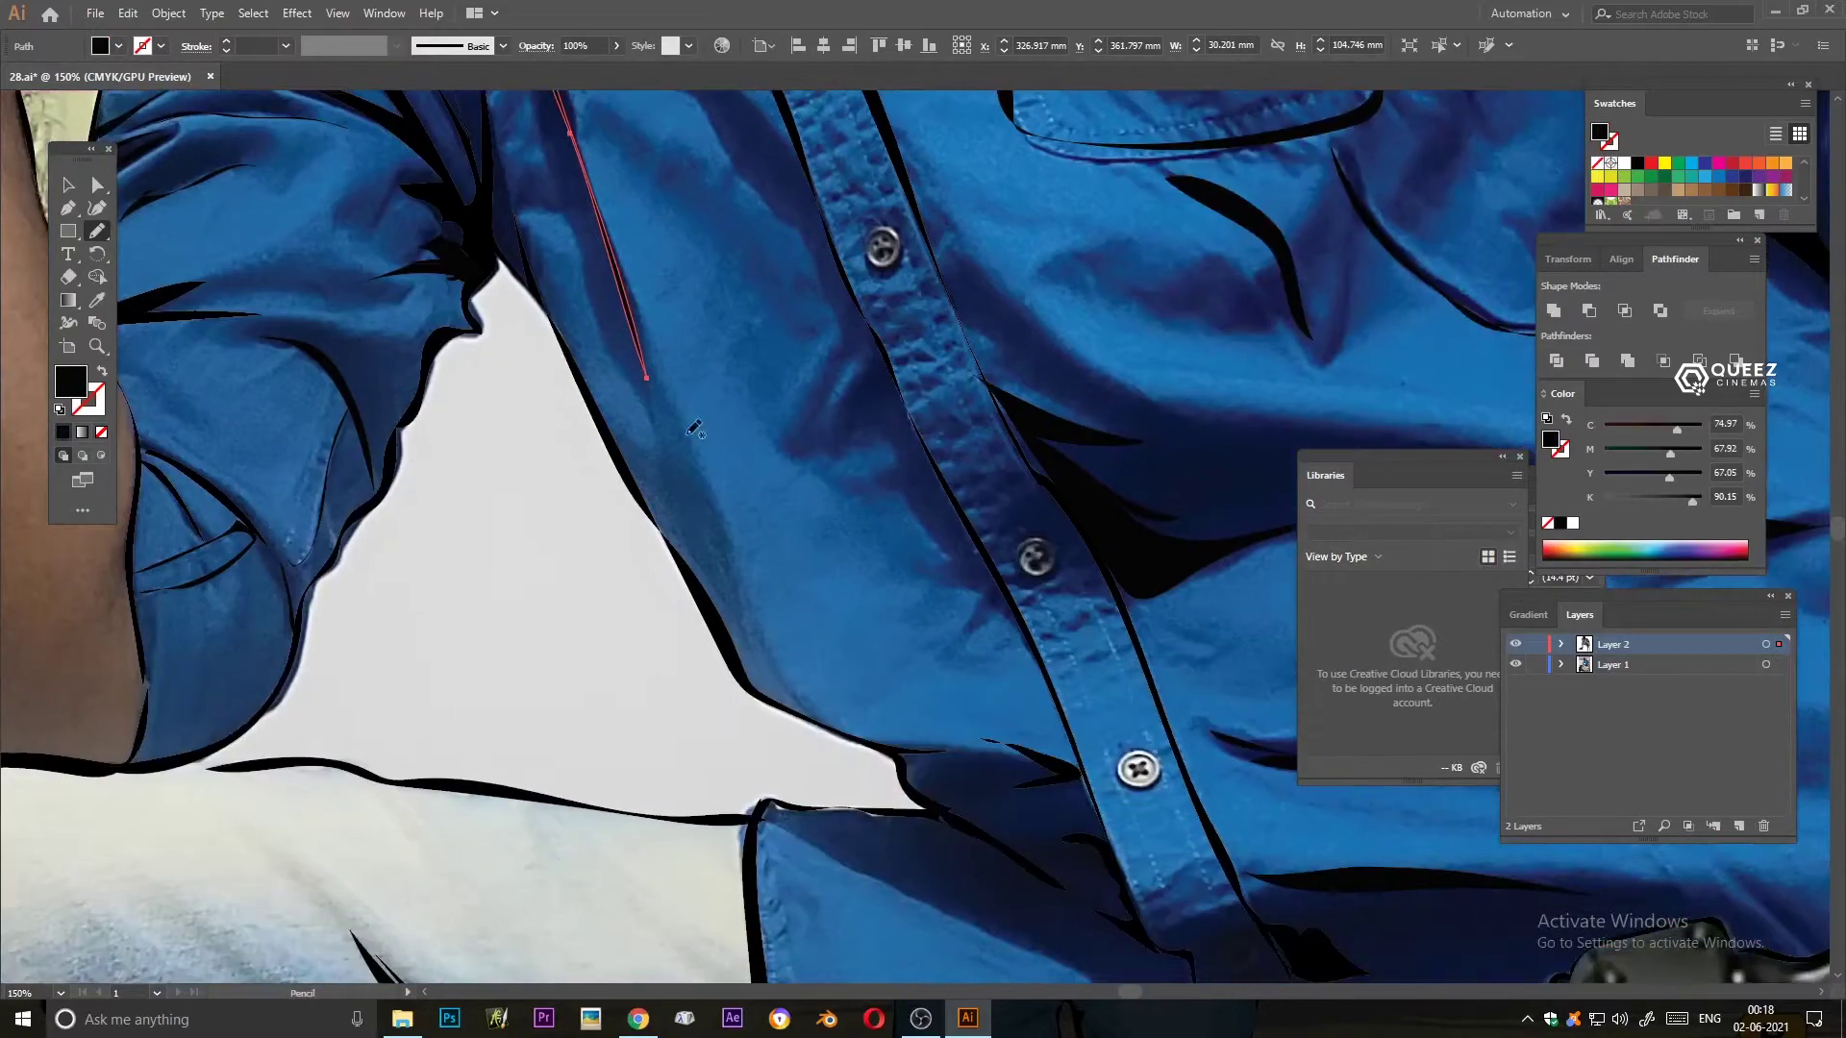
- Draw black-filled circles over the shirt buttons and a fold stroke near the waist
left_click_drag(733, 401, 672, 574)
mouse_move(915, 253)
left_mouse_down()
mouse_move(689, 566)
mouse_move(617, 188)
left_mouse_up()
left_click_drag(711, 481, 706, 485)
mouse_move(656, 485)
left_mouse_down()
mouse_move(571, 414)
mouse_move(631, 484)
left_mouse_up()
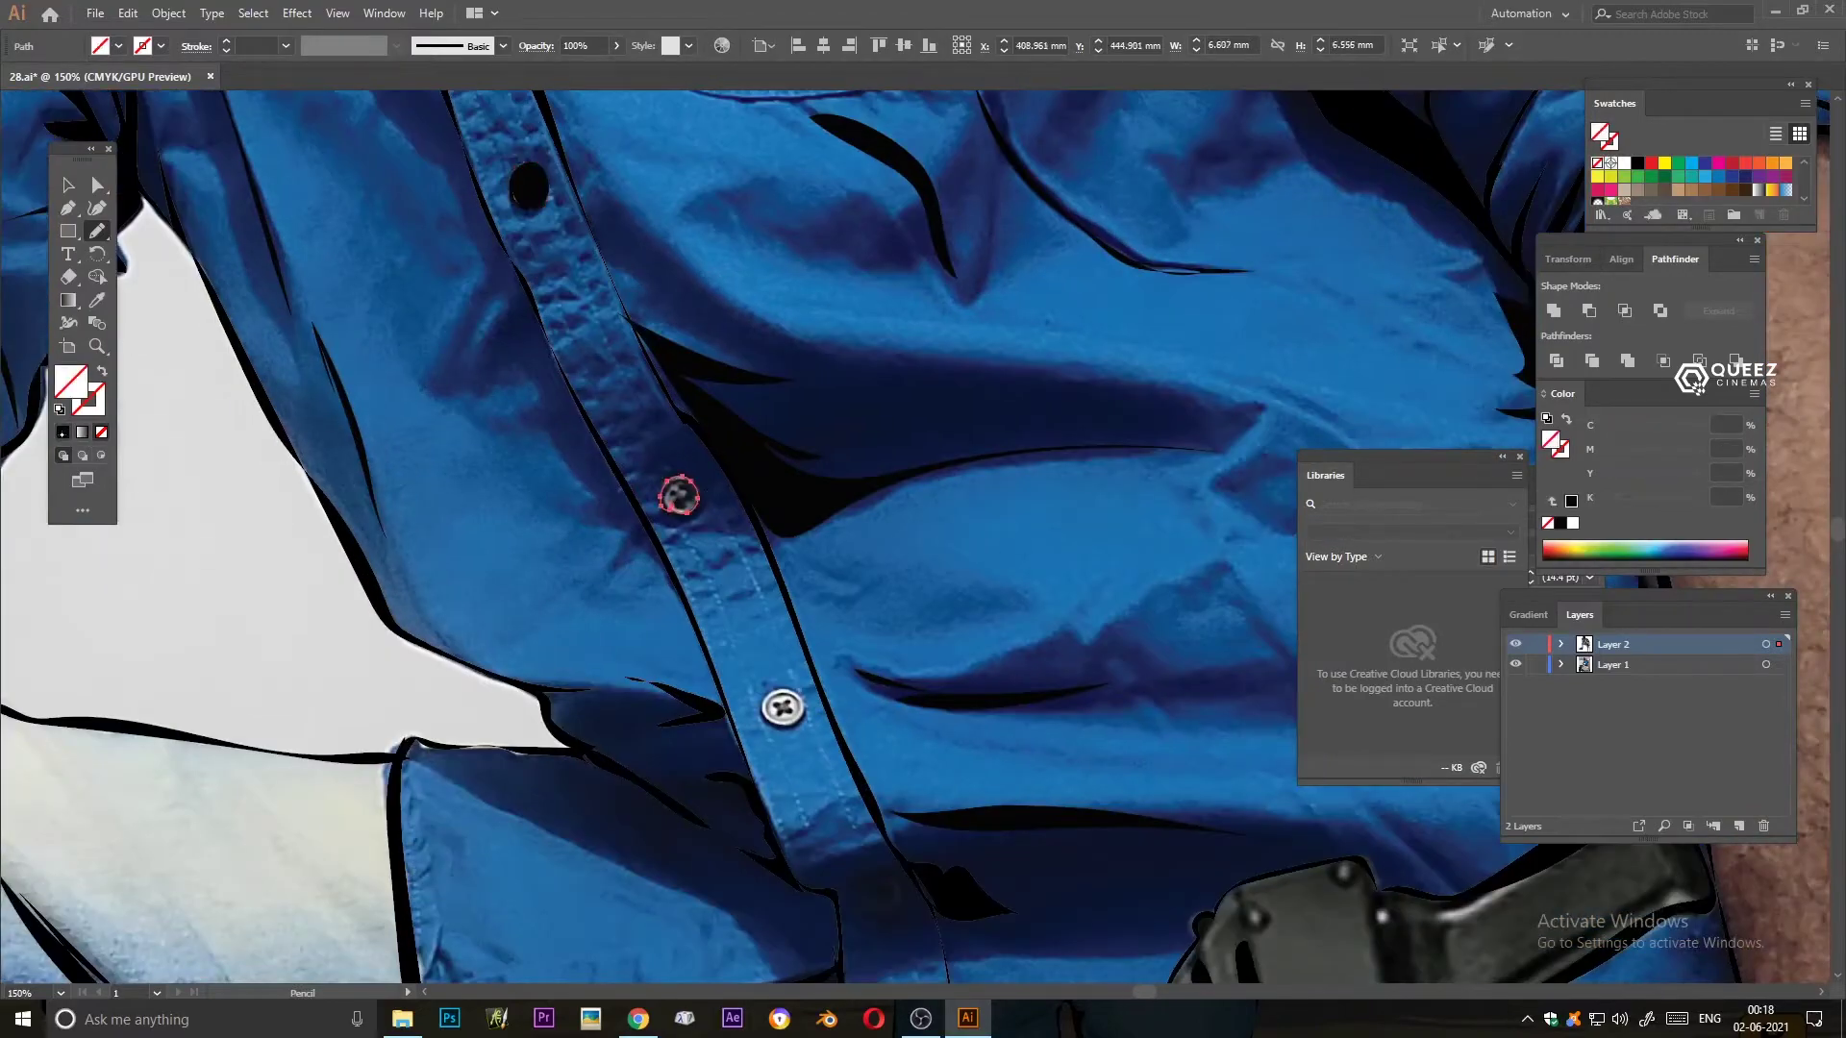
left_click_drag(784, 708, 674, 330)
left_click_drag(808, 496, 798, 474)
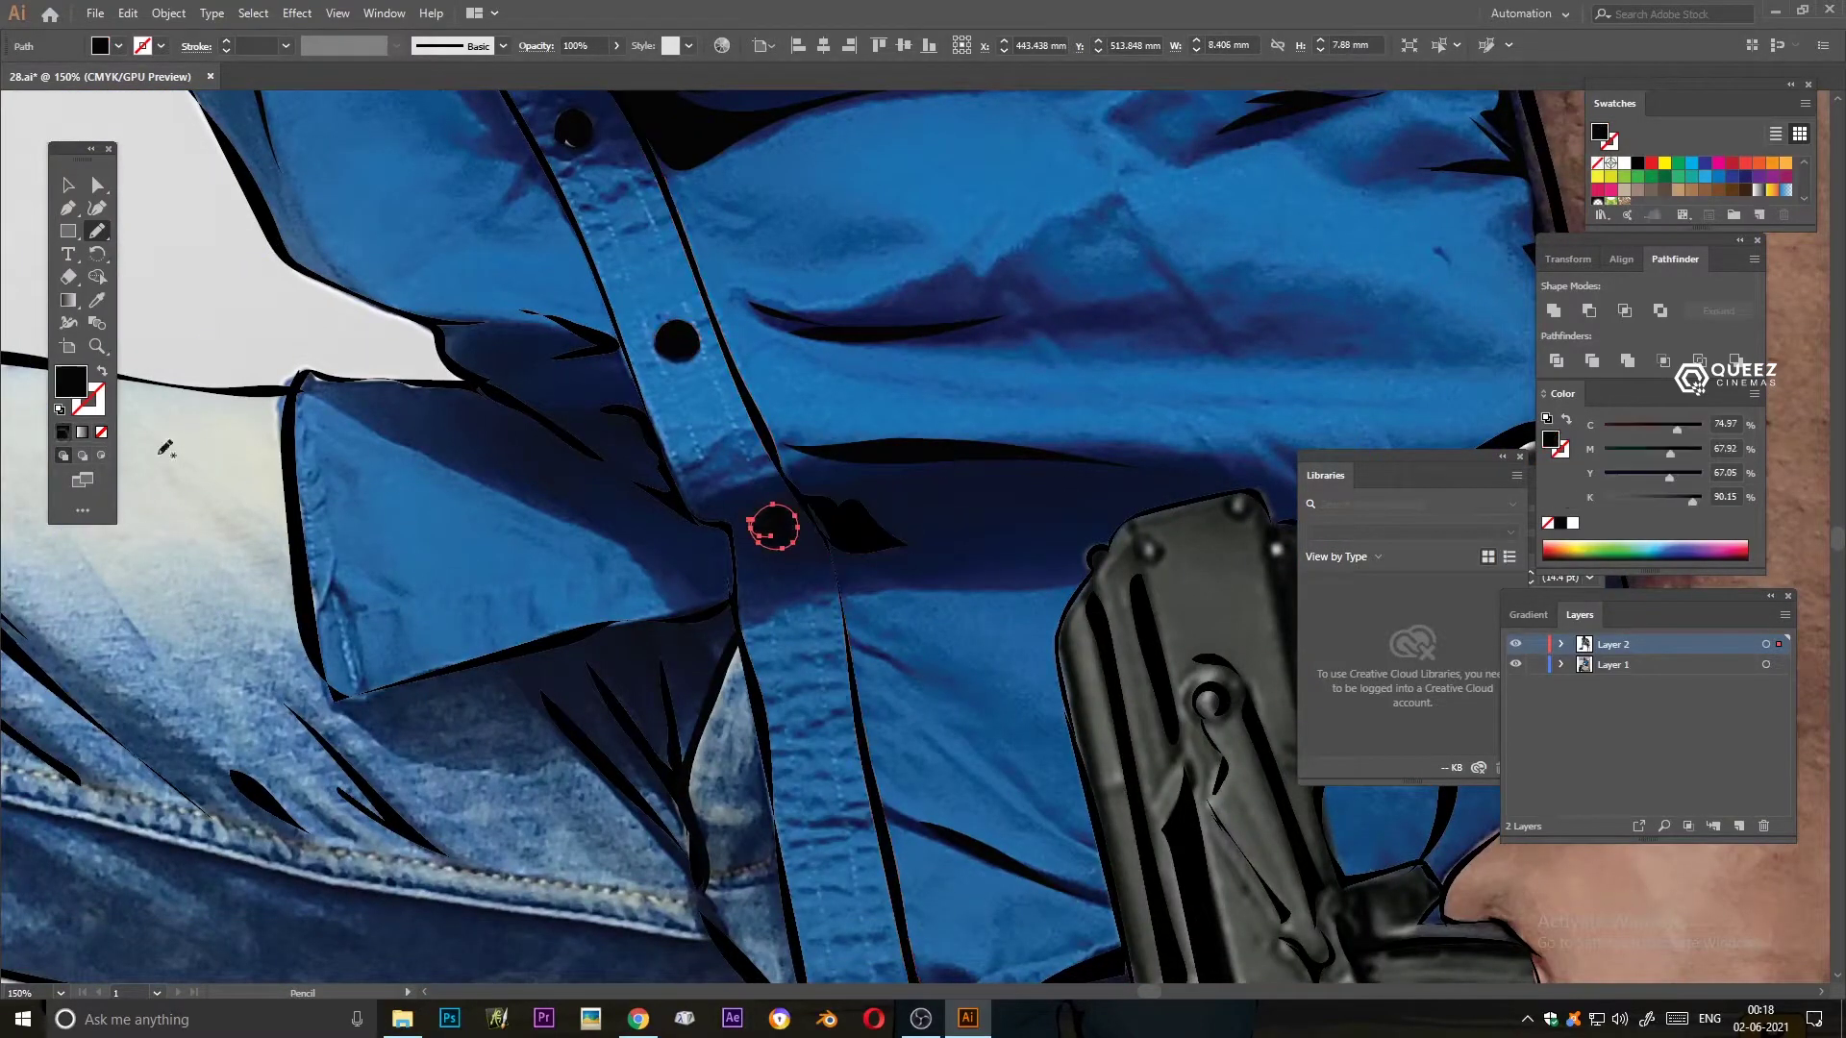
left_click_drag(798, 673, 736, 301)
left_click_drag(1020, 580, 853, 634)
- Hide the reference photo and zoom out to view the whole figure
key("v")
left_click(330, 764)
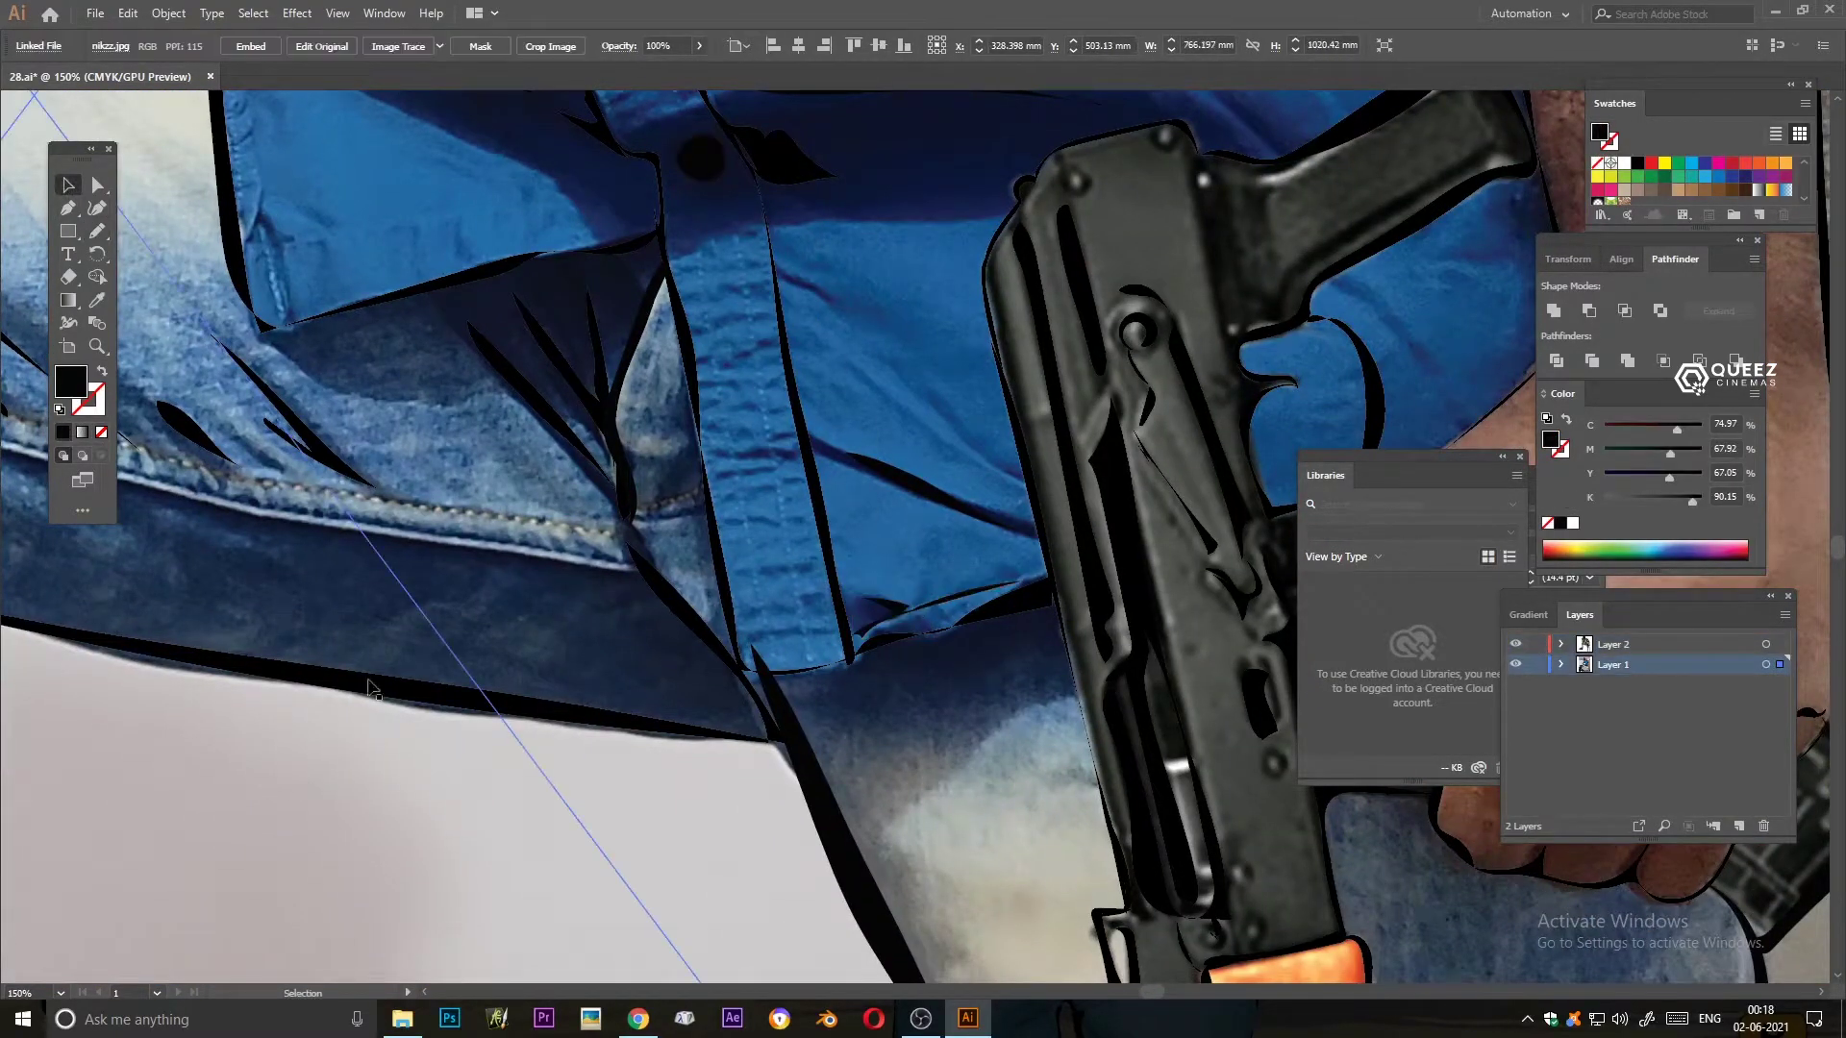
key("ctrl+0")
key("ctrl+shift+w")
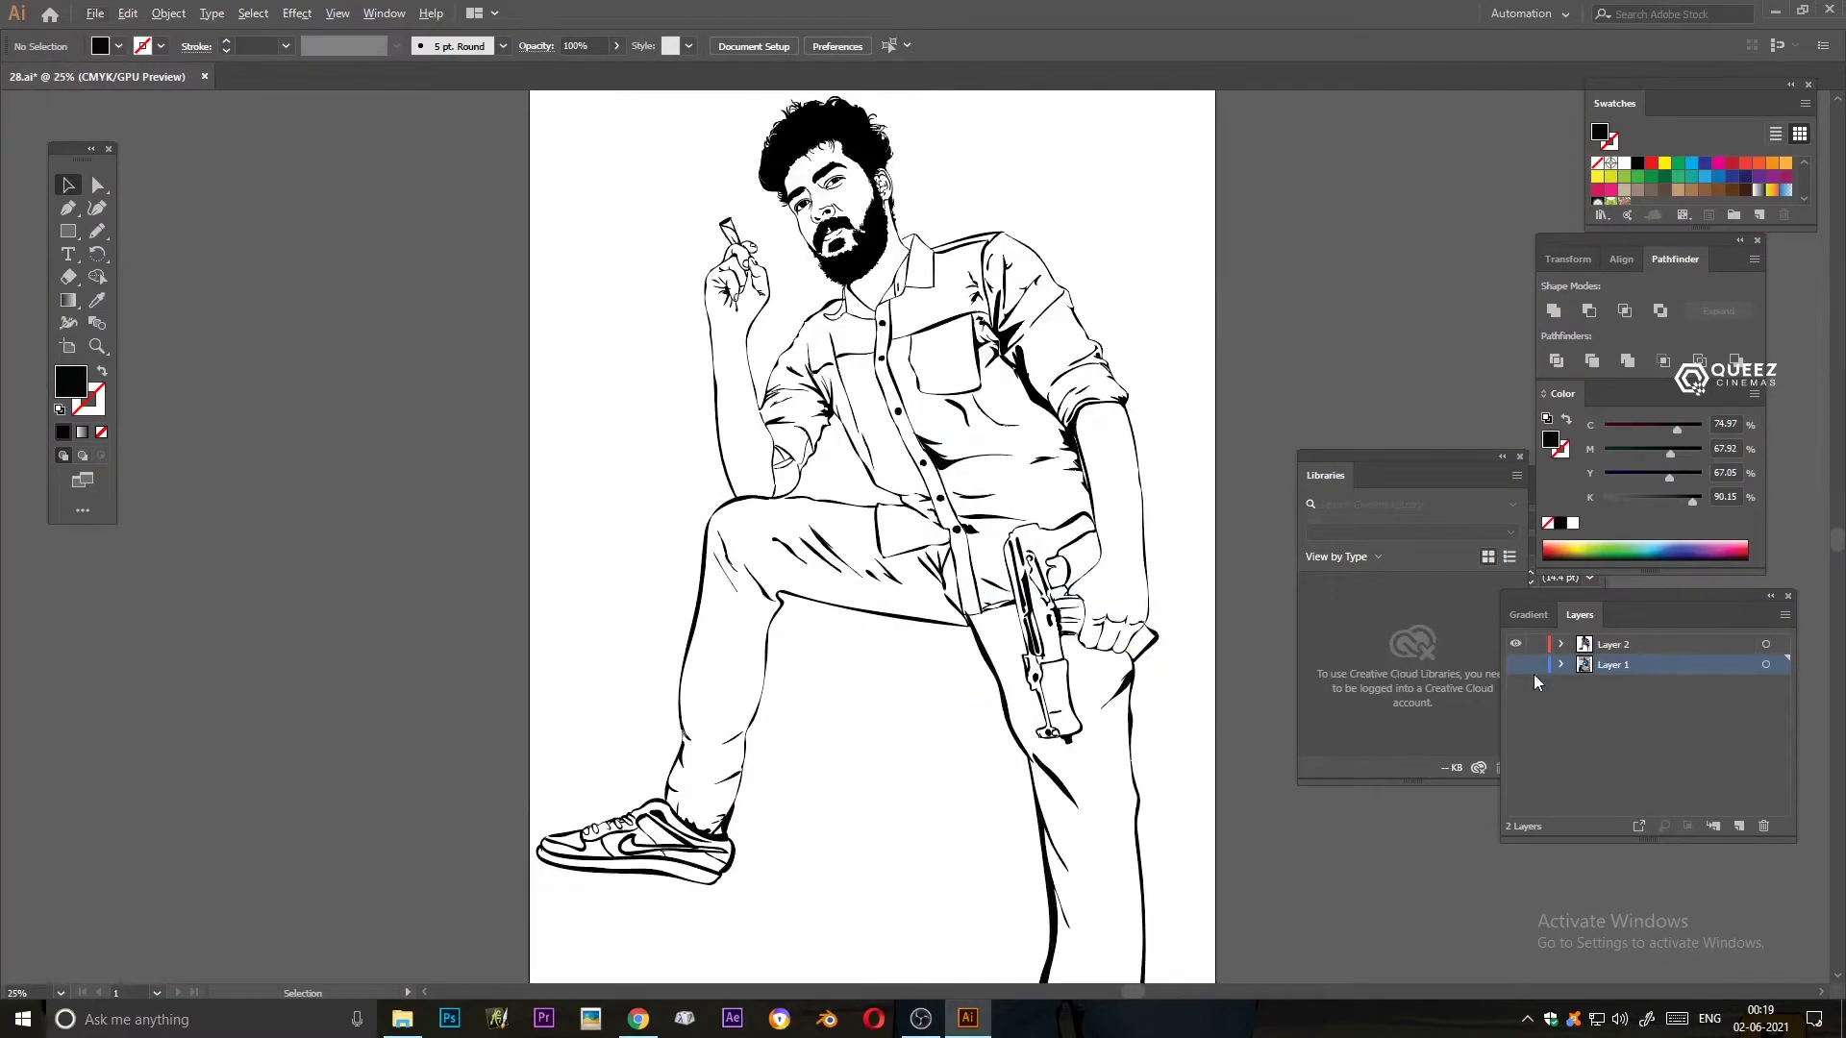
- Start a face outline and create a new layer for the skin fills
key("ctrl+plus")
key("ctrl+plus")
key("n")
key("ctrl+plus")
key("ctrl+plus")
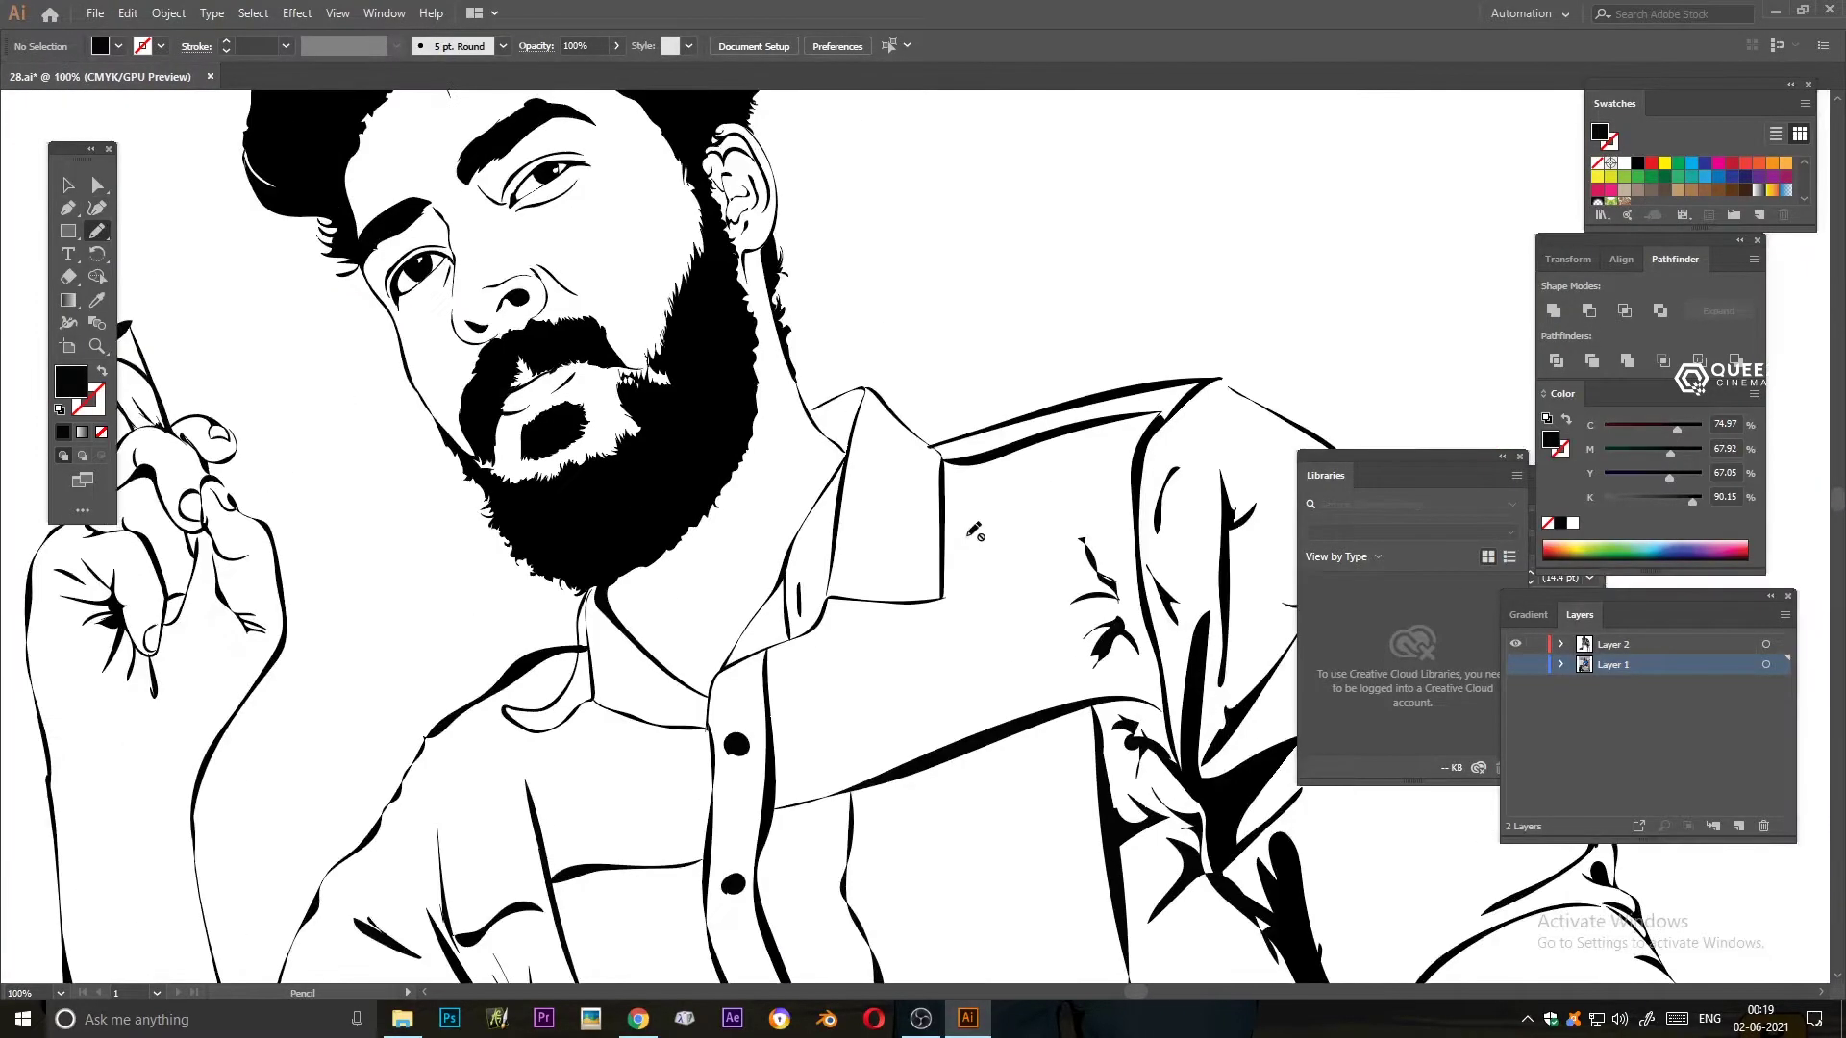
left_click_drag(351, 353, 390, 468)
left_click_drag(463, 625, 677, 779)
left_click_drag(694, 881, 828, 604)
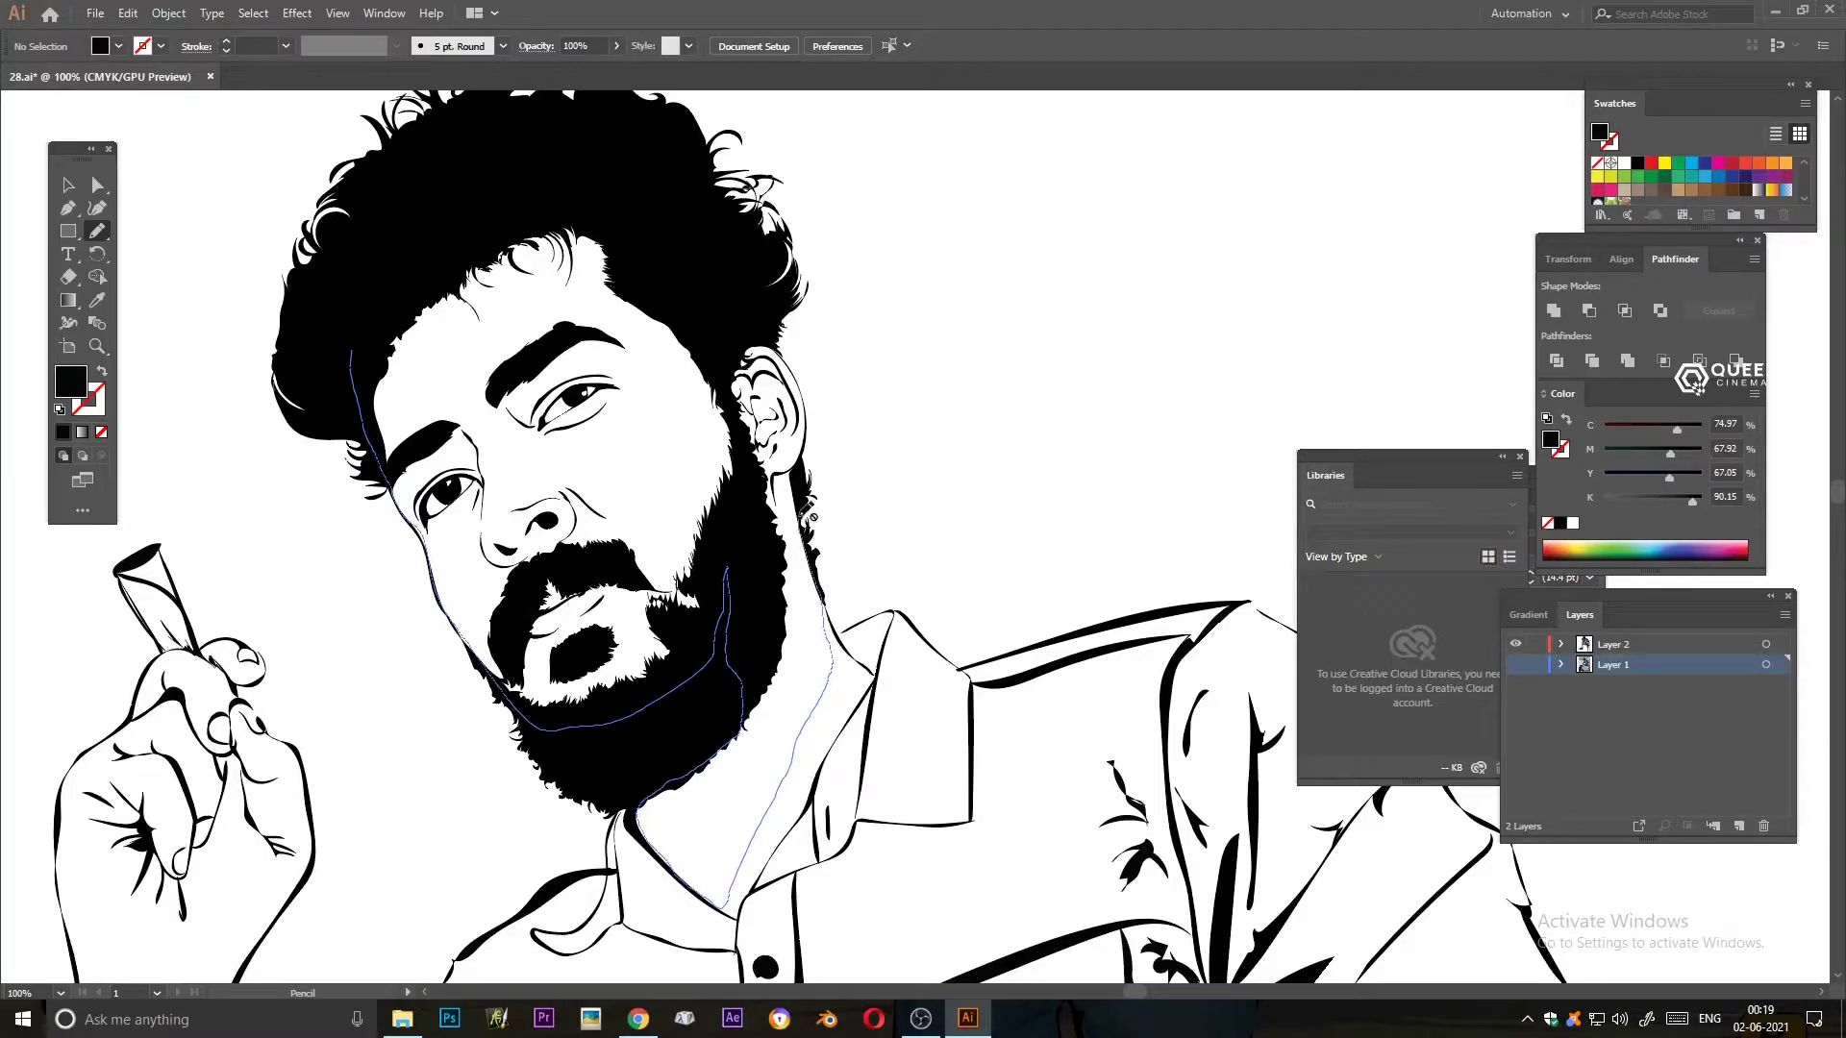
left_click_drag(788, 423, 766, 369)
key("ctrl+l")
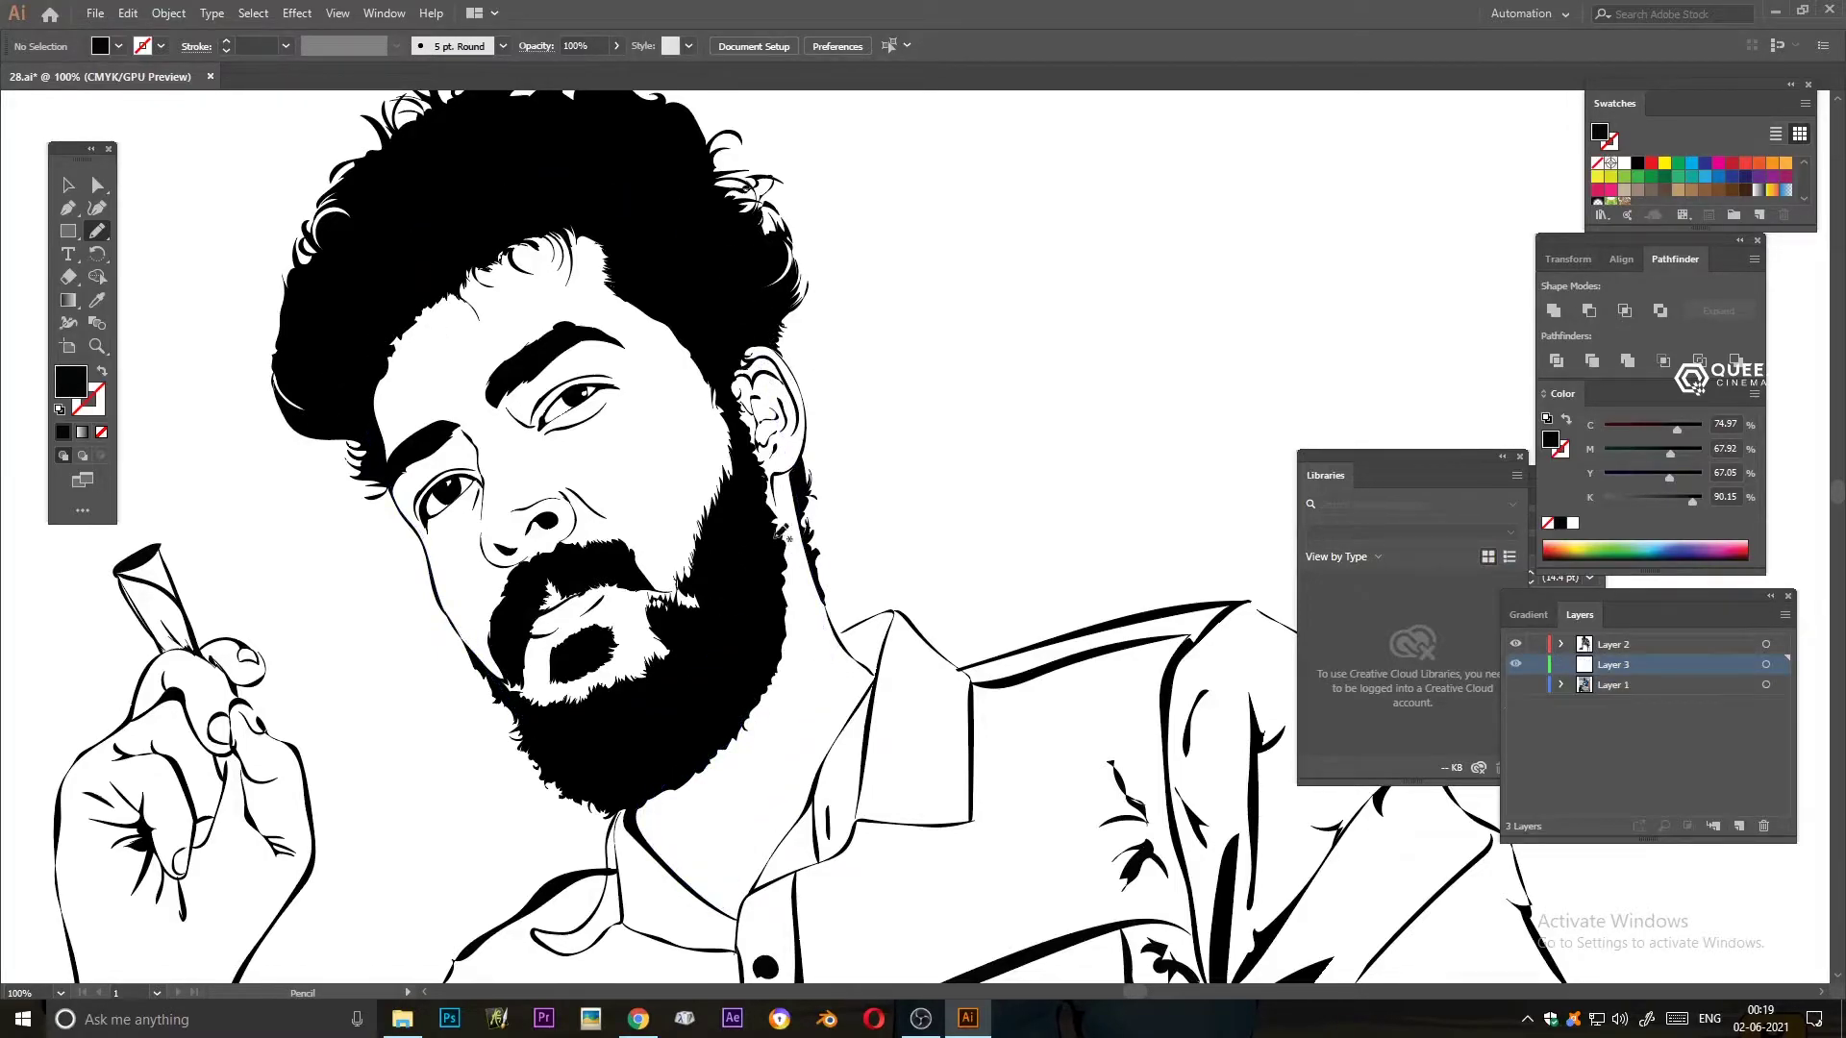
- Trace a closed face-and-neck shape and fill it with a peach skin tone
scroll(780, 532, "up", 2)
left_click_drag(682, 140, 737, 171)
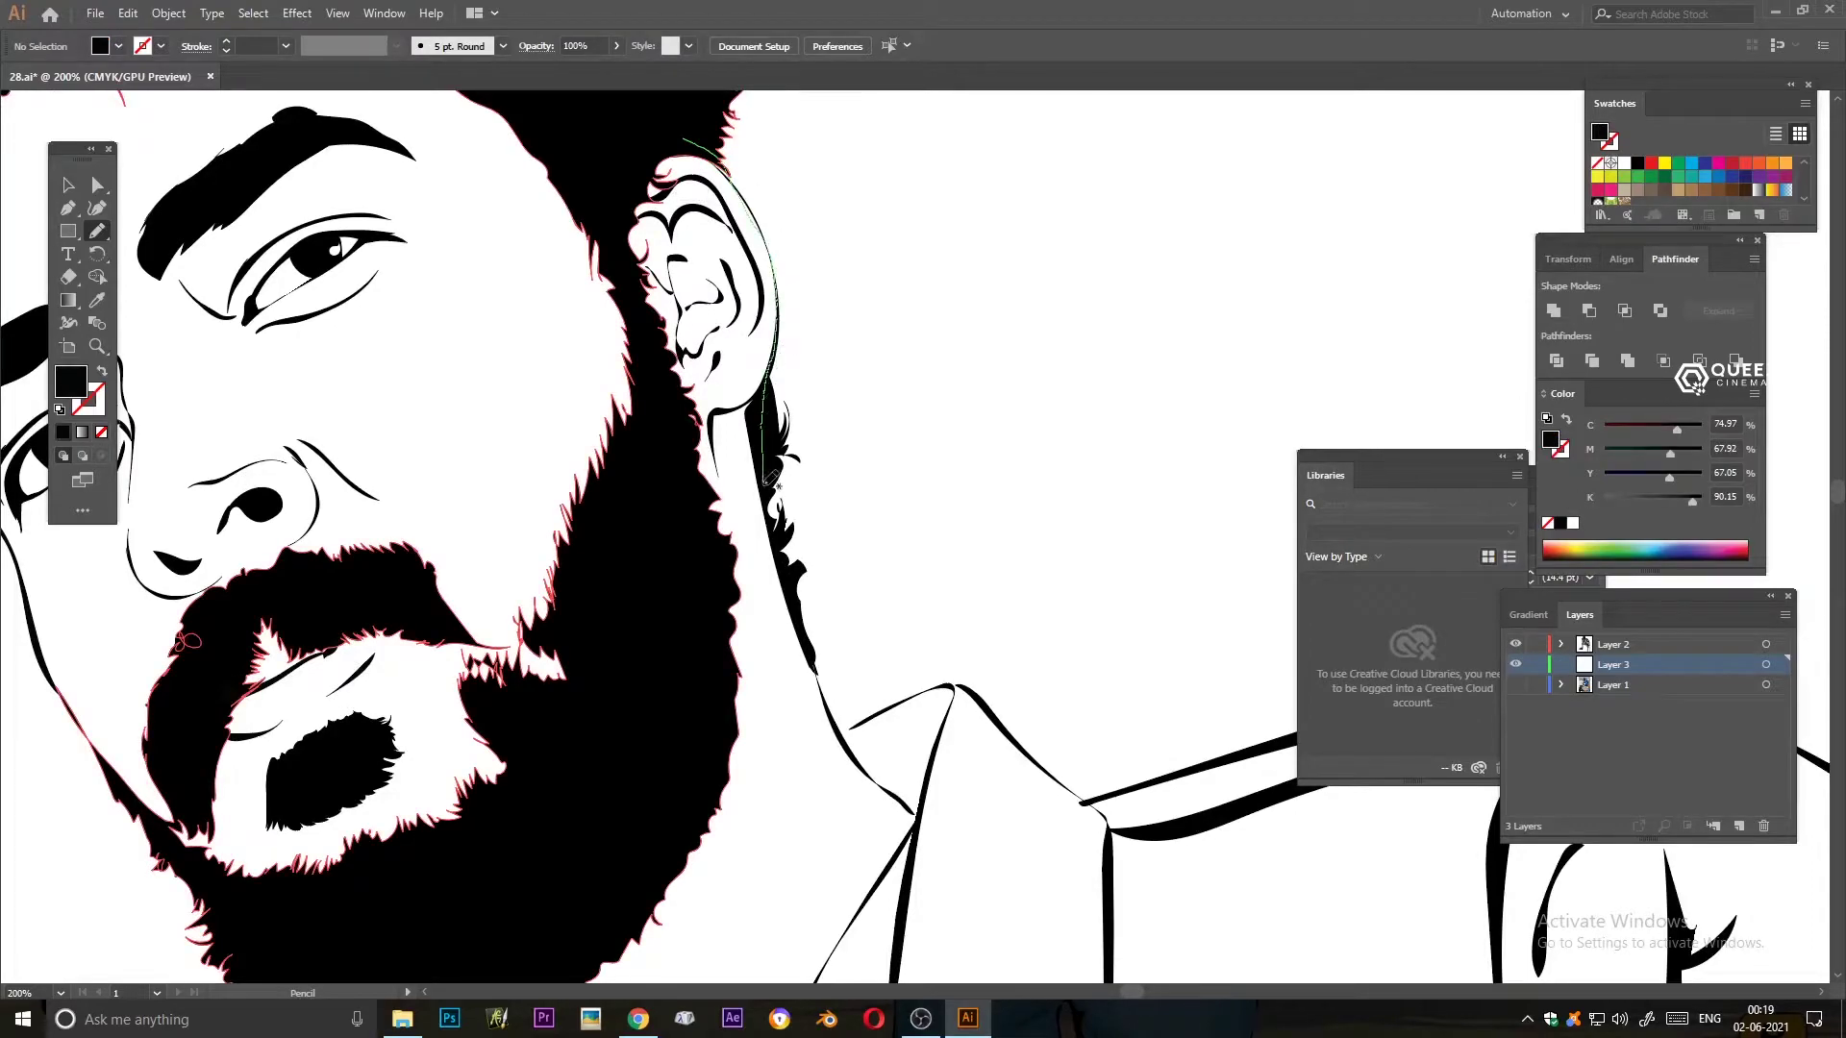
left_click_drag(920, 820, 914, 336)
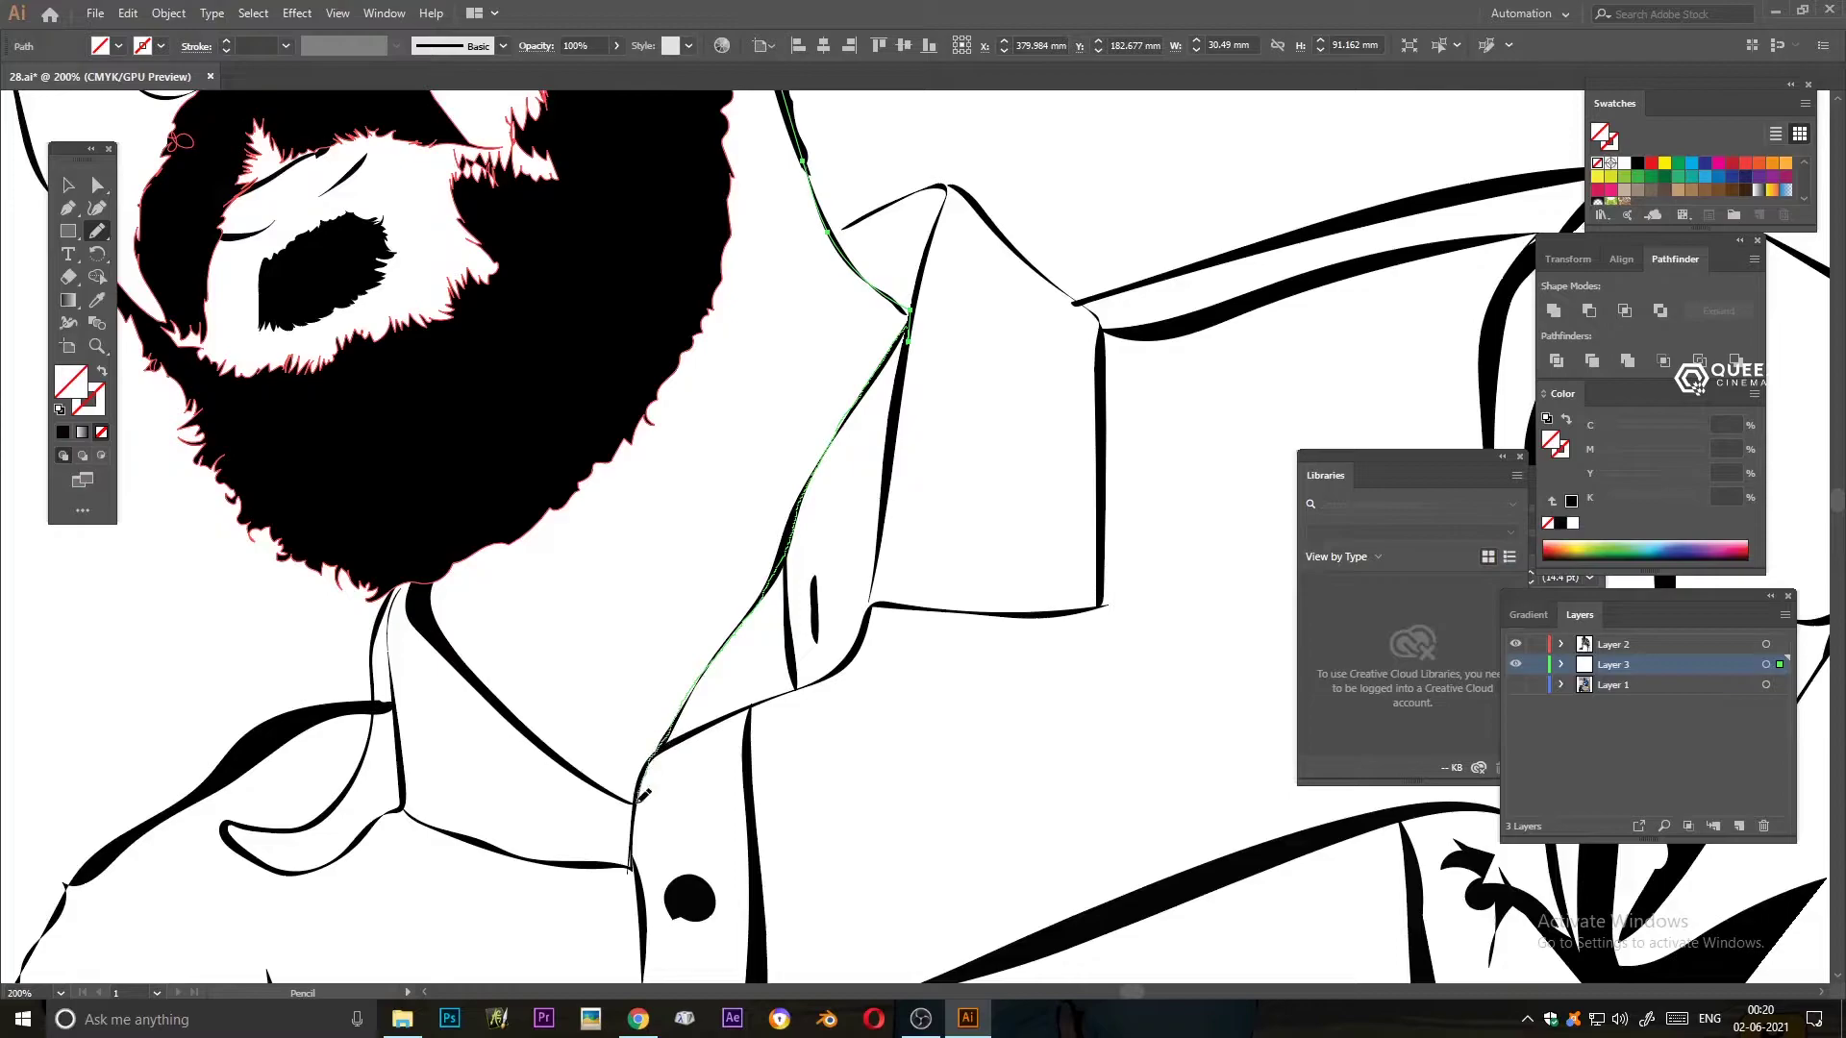
scroll(438, 629, "up", 5)
scroll(438, 630, "left", 5)
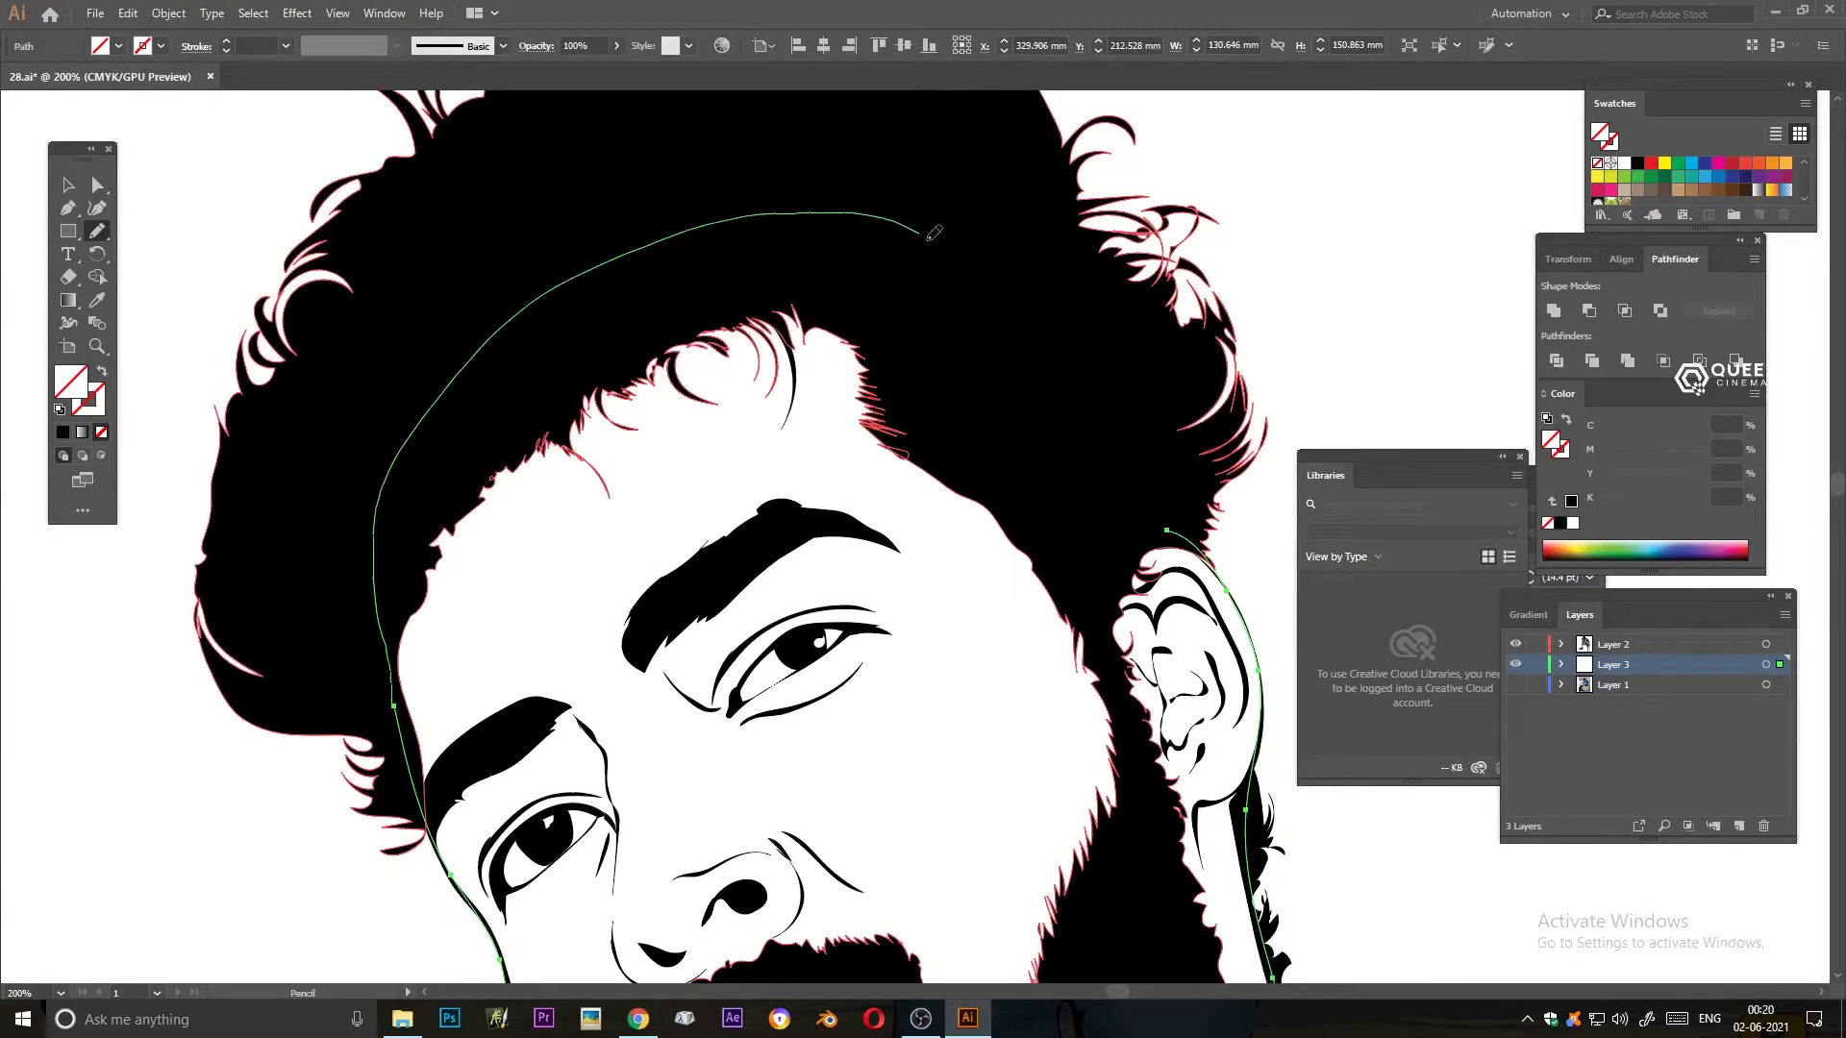
left_click_drag(338, 342, 1125, 105)
left_click(1637, 163)
double_click(70, 381)
left_click_drag(1323, 188, 1323, 413)
left_click(1512, 181)
- Reselect the face skin shape and change its fill to a pinker skin tone
key("v")
key("ctrl+shift+a")
key("ctrl+minus")
key("ctrl+minus")
key("ctrl+minus")
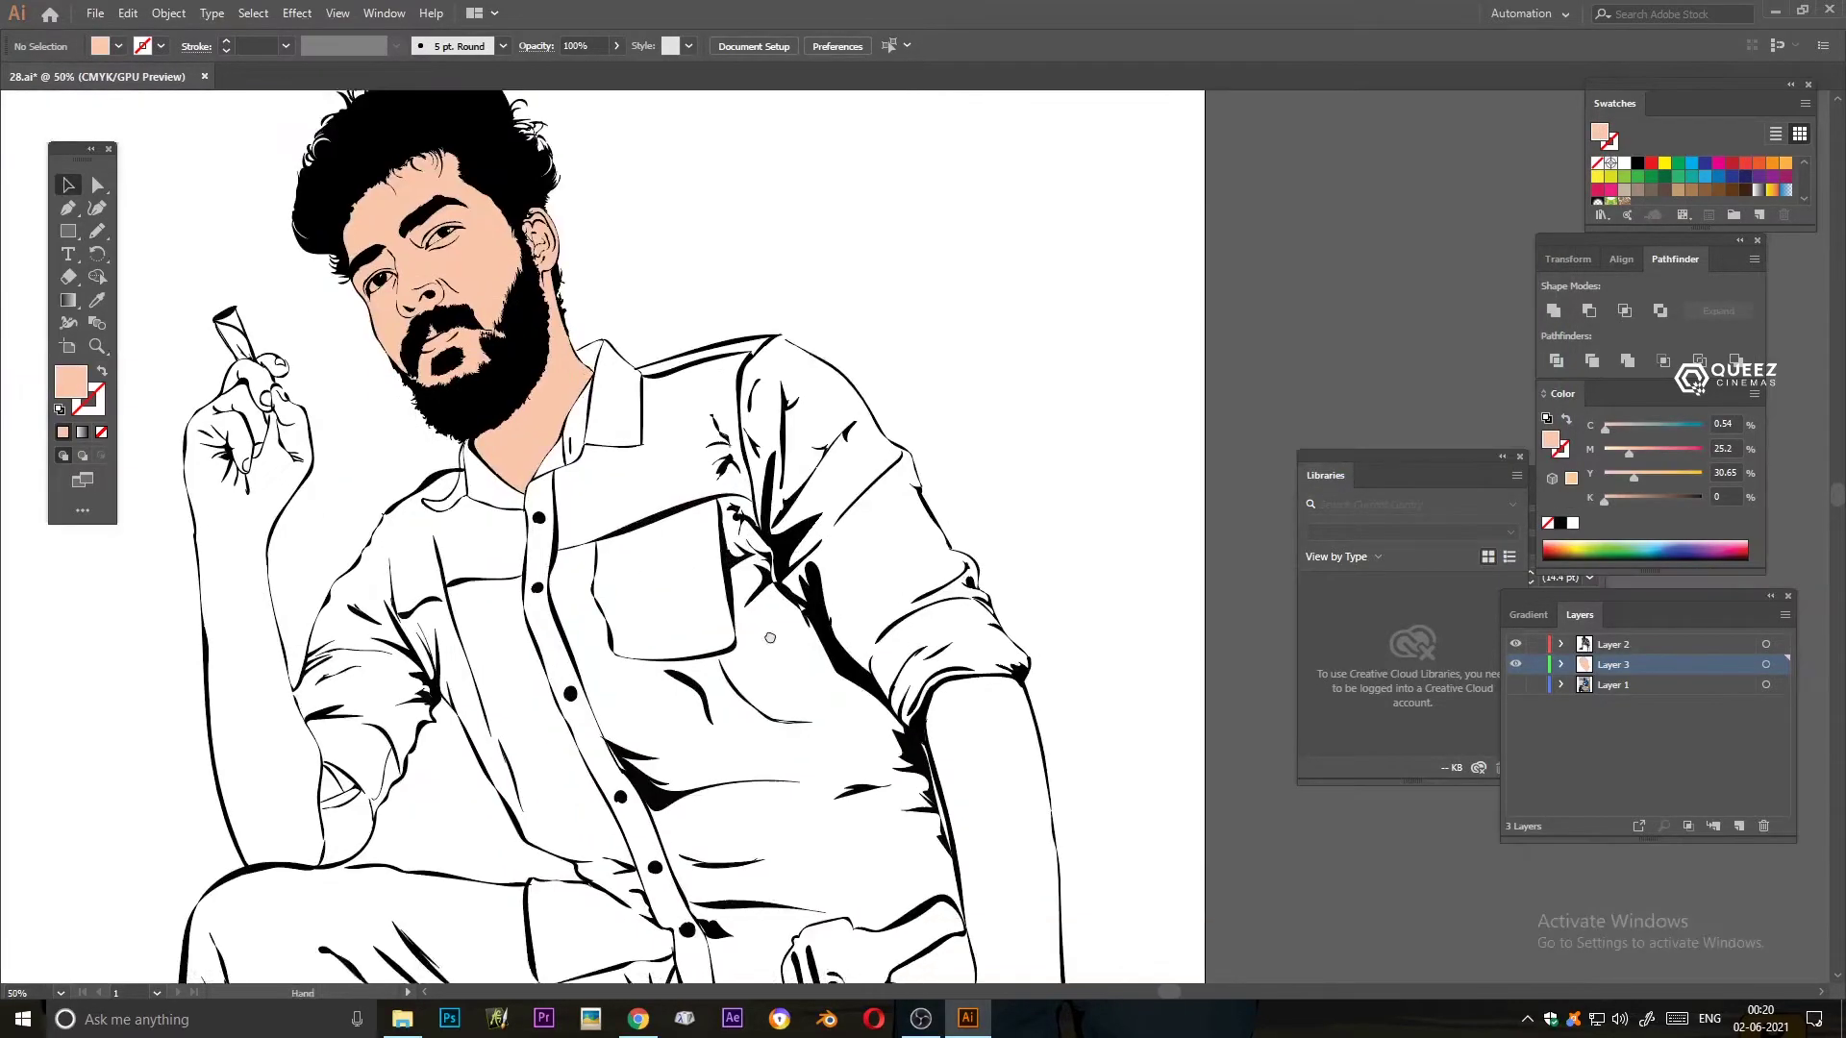
left_click(437, 240)
double_click(70, 381)
left_click(1504, 183)
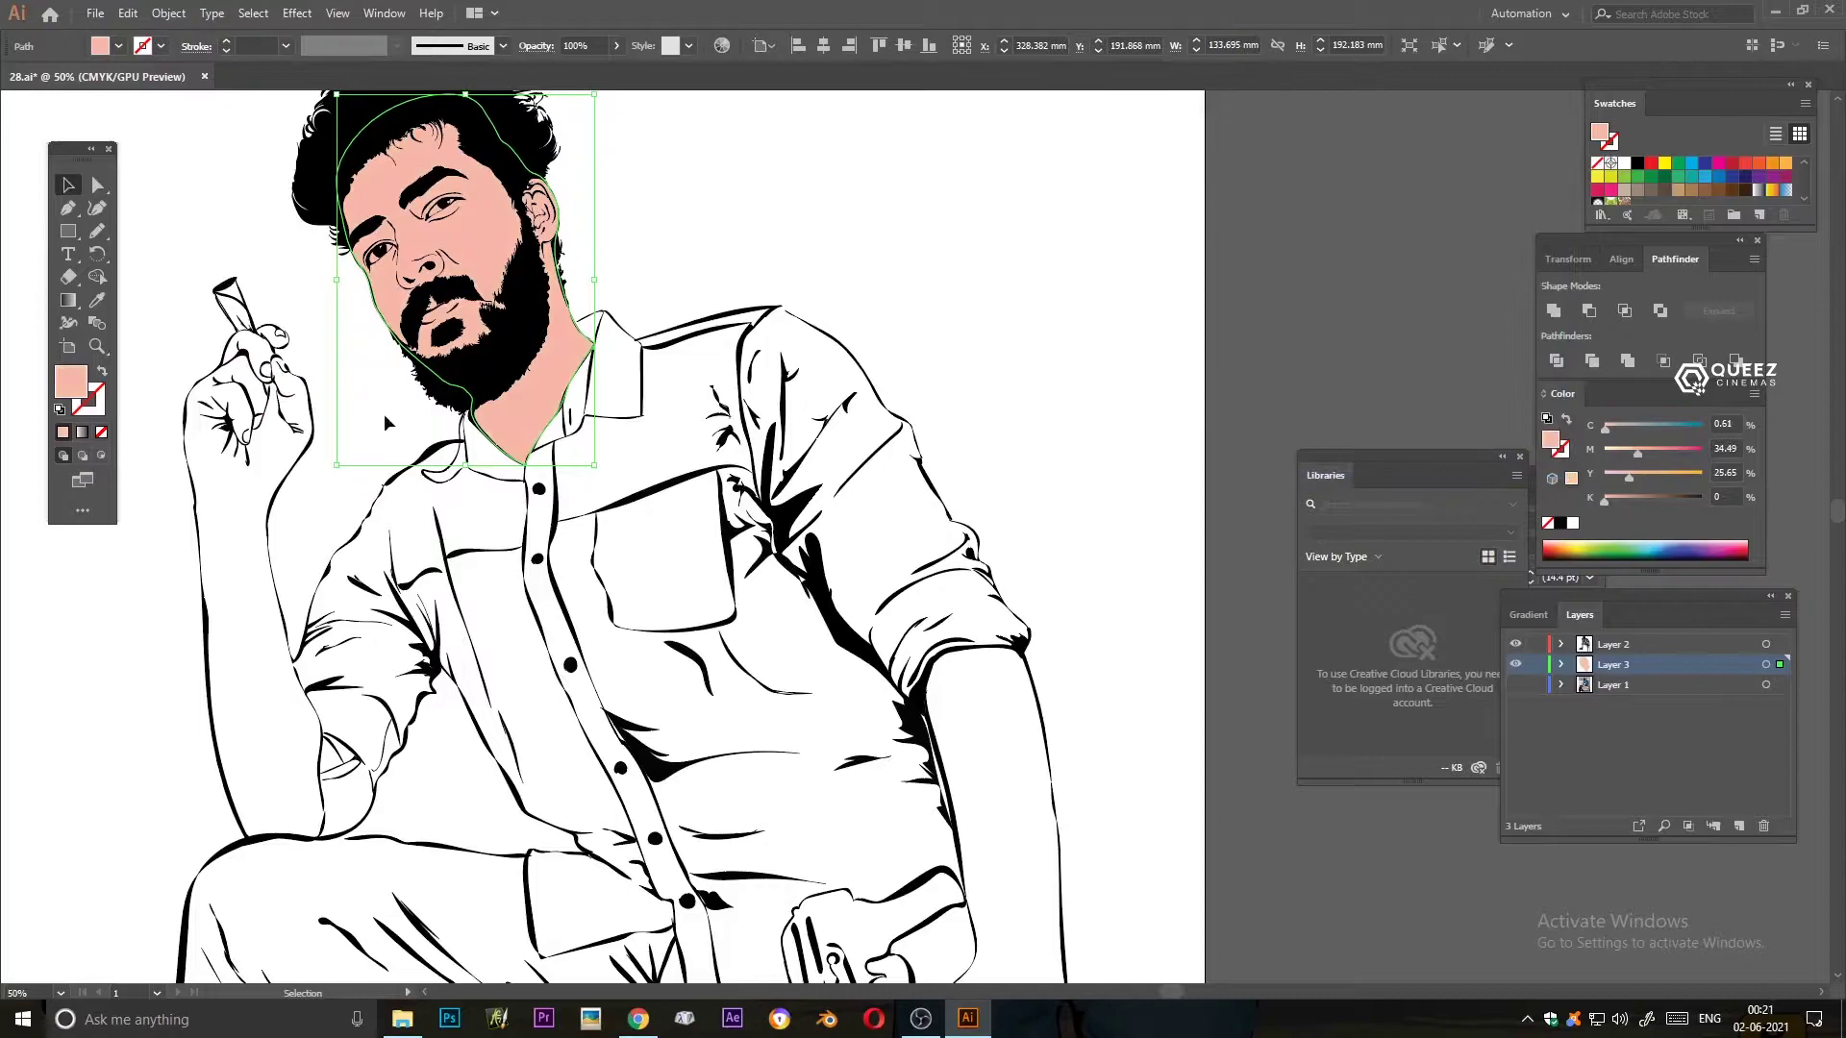
scroll(389, 423, "down", 5)
- Trace the right arm down to the fist and fill it skin pink
key("n")
scroll(836, 371, "up", 1)
key("ctrl+plus")
key("ctrl+plus")
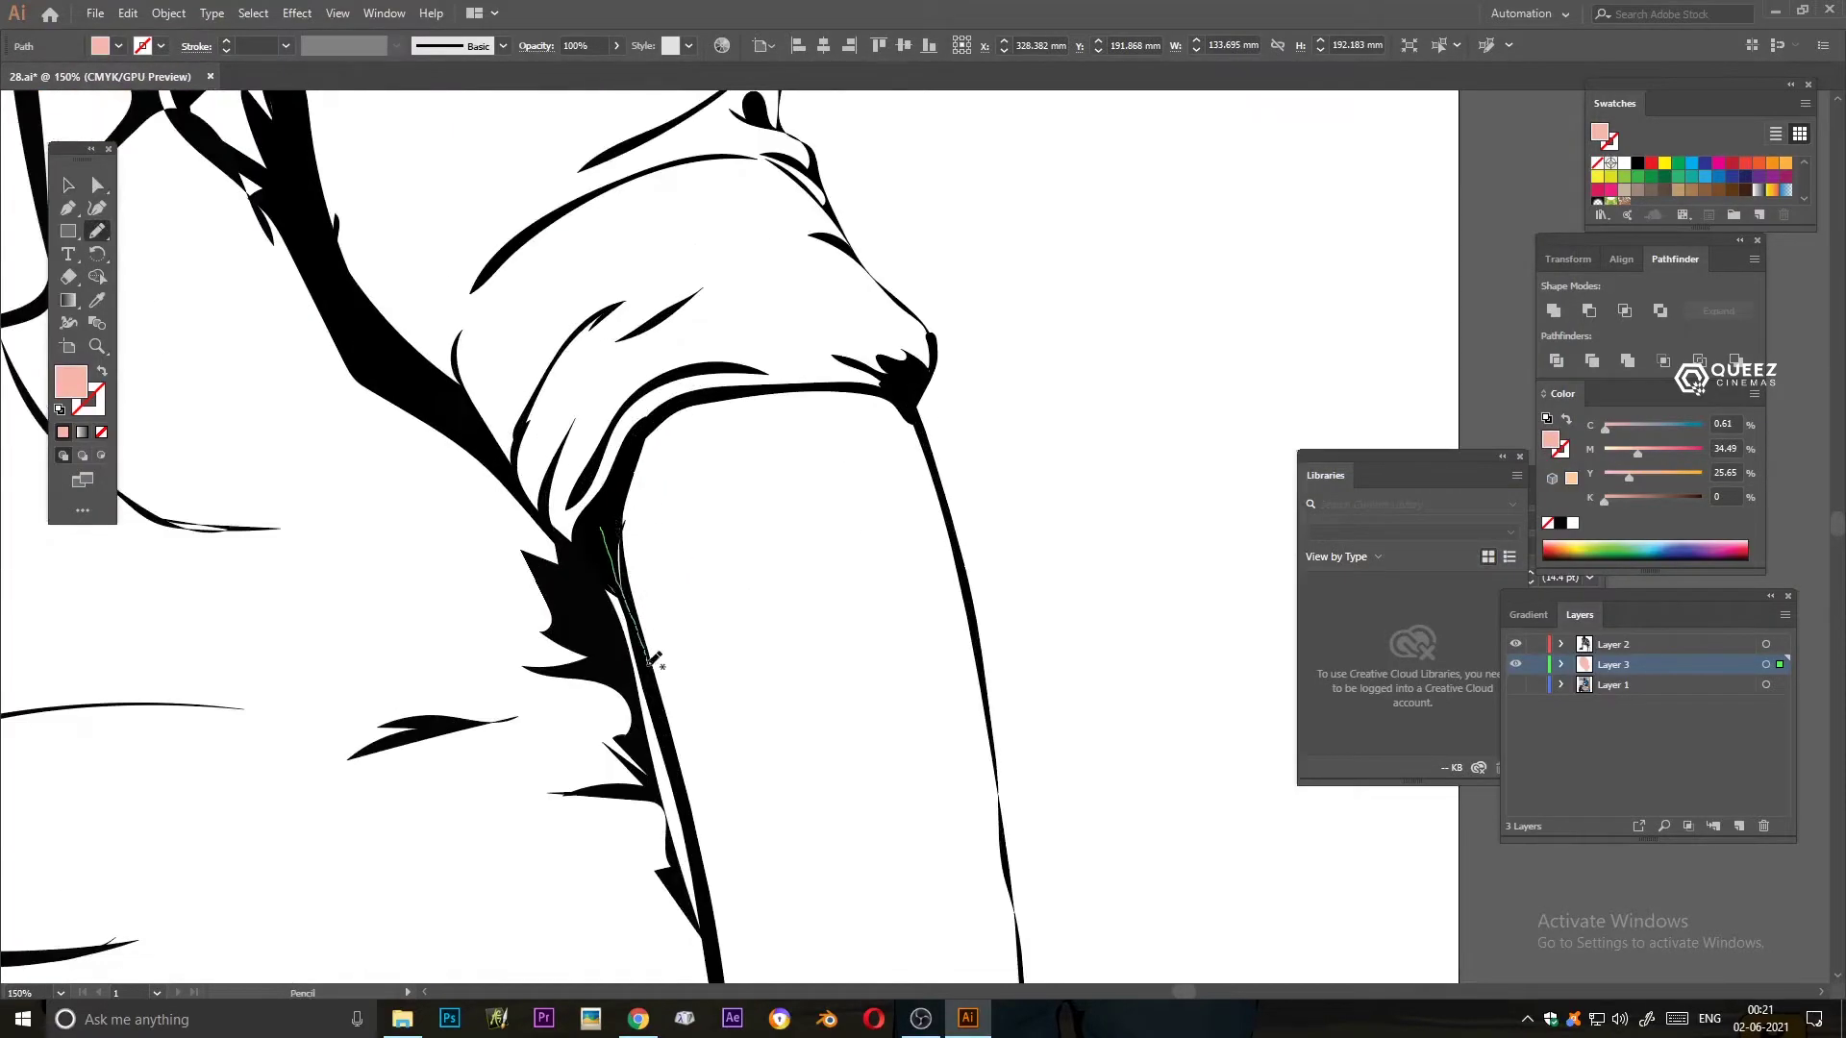
left_click_drag(615, 525, 707, 854)
scroll(750, 420, "down", 3)
left_click_drag(654, 369, 721, 760)
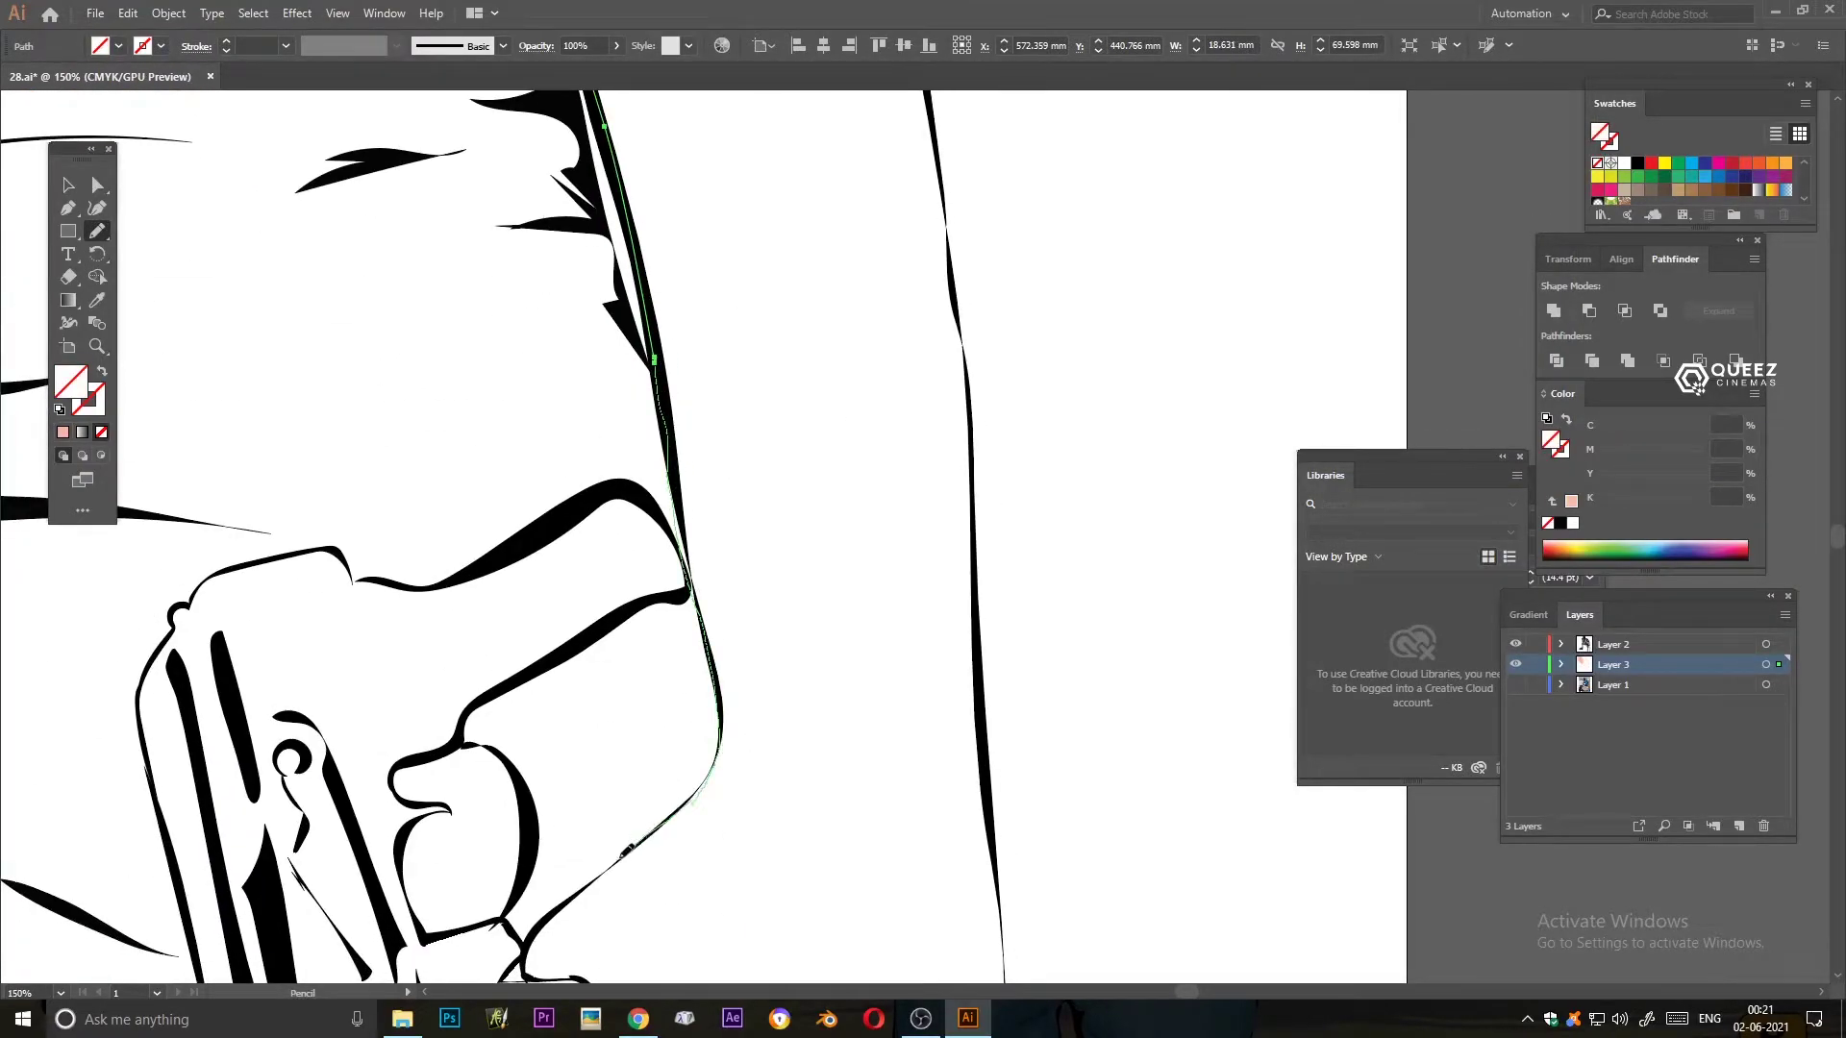
scroll(527, 973, "down", 4)
left_click_drag(437, 611, 507, 612)
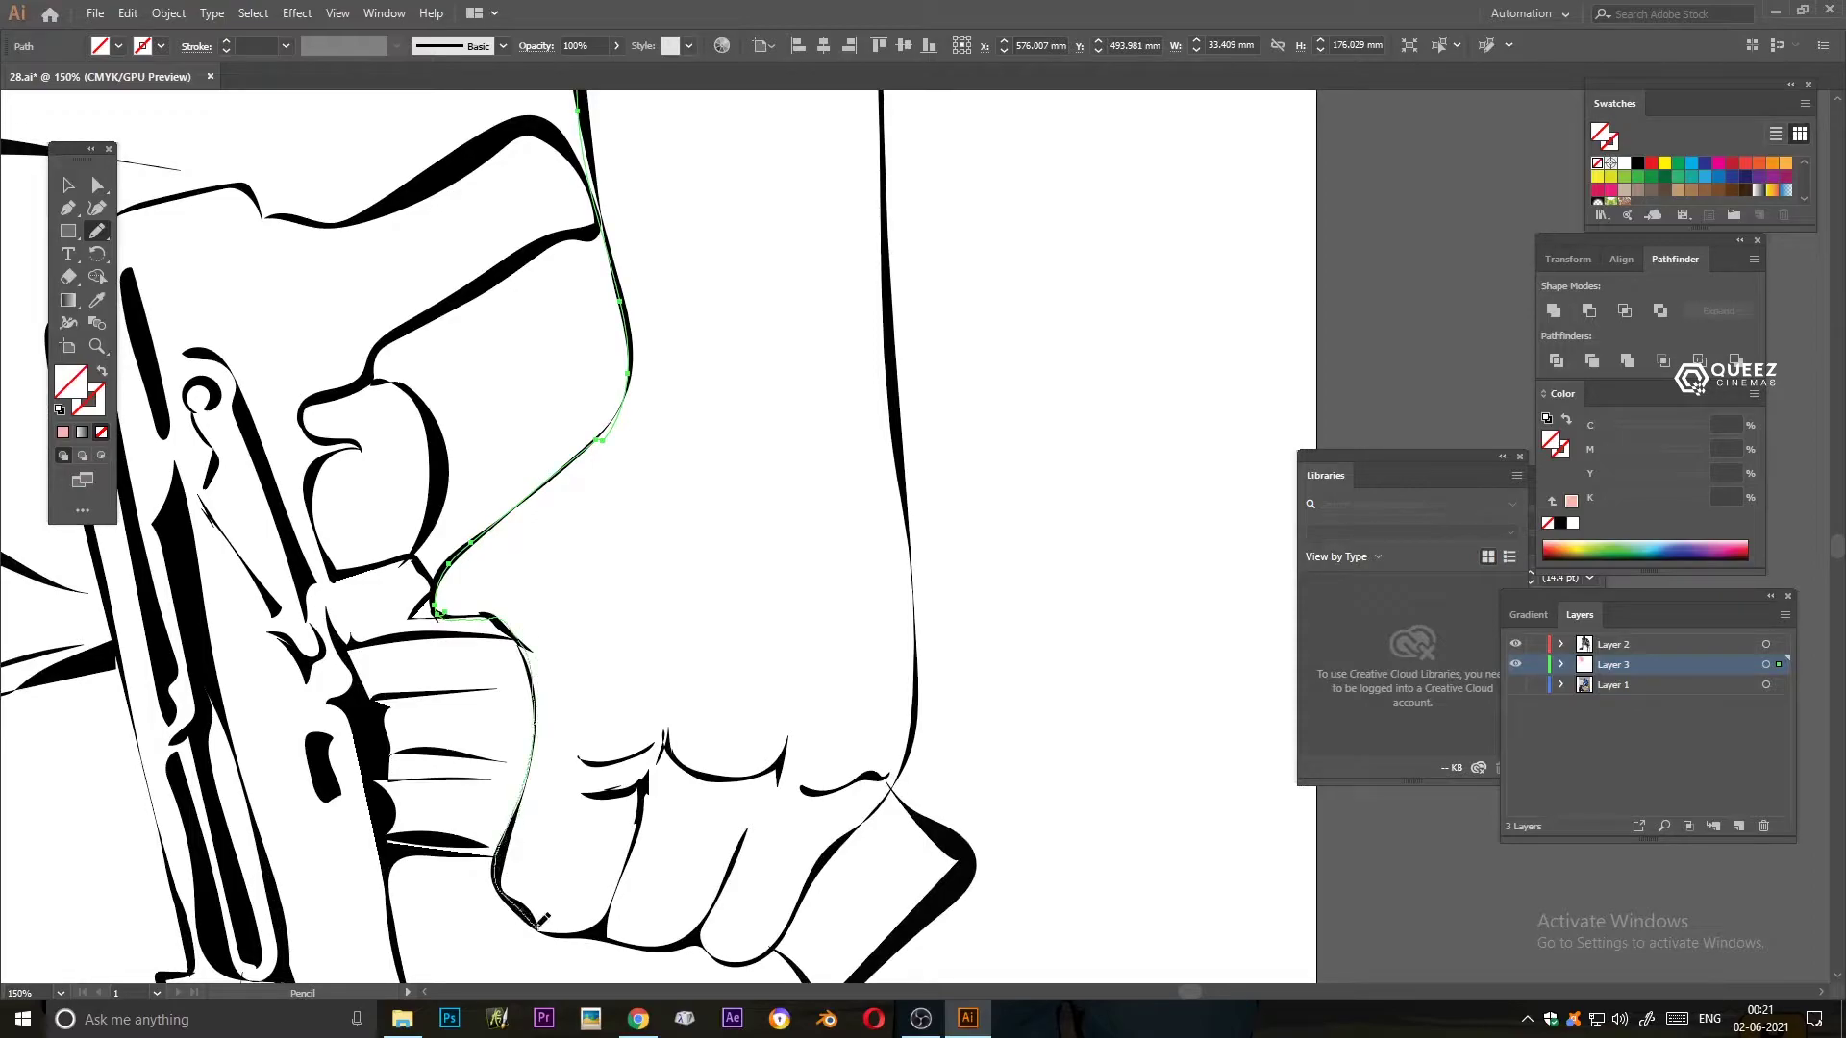
scroll(634, 938, "down", 4)
scroll(635, 937, "right", 2)
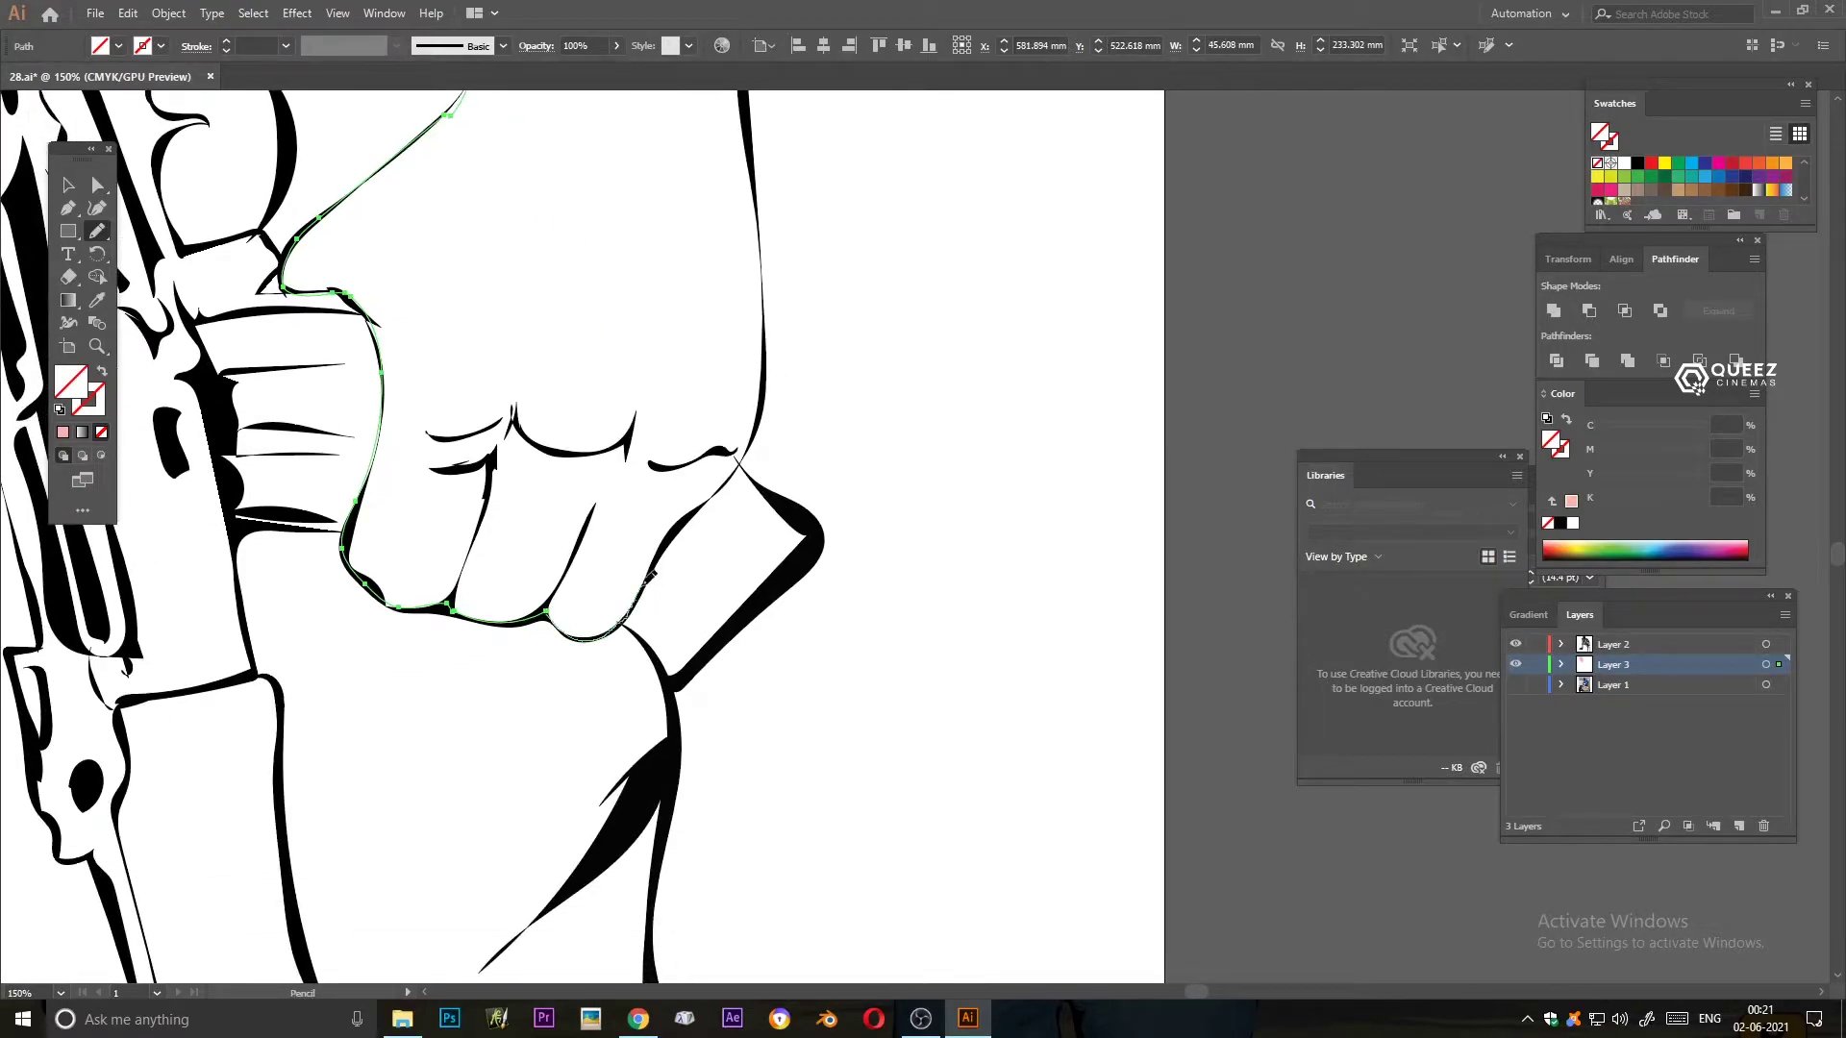
scroll(758, 435, "up", 4)
scroll(757, 434, "right", 2)
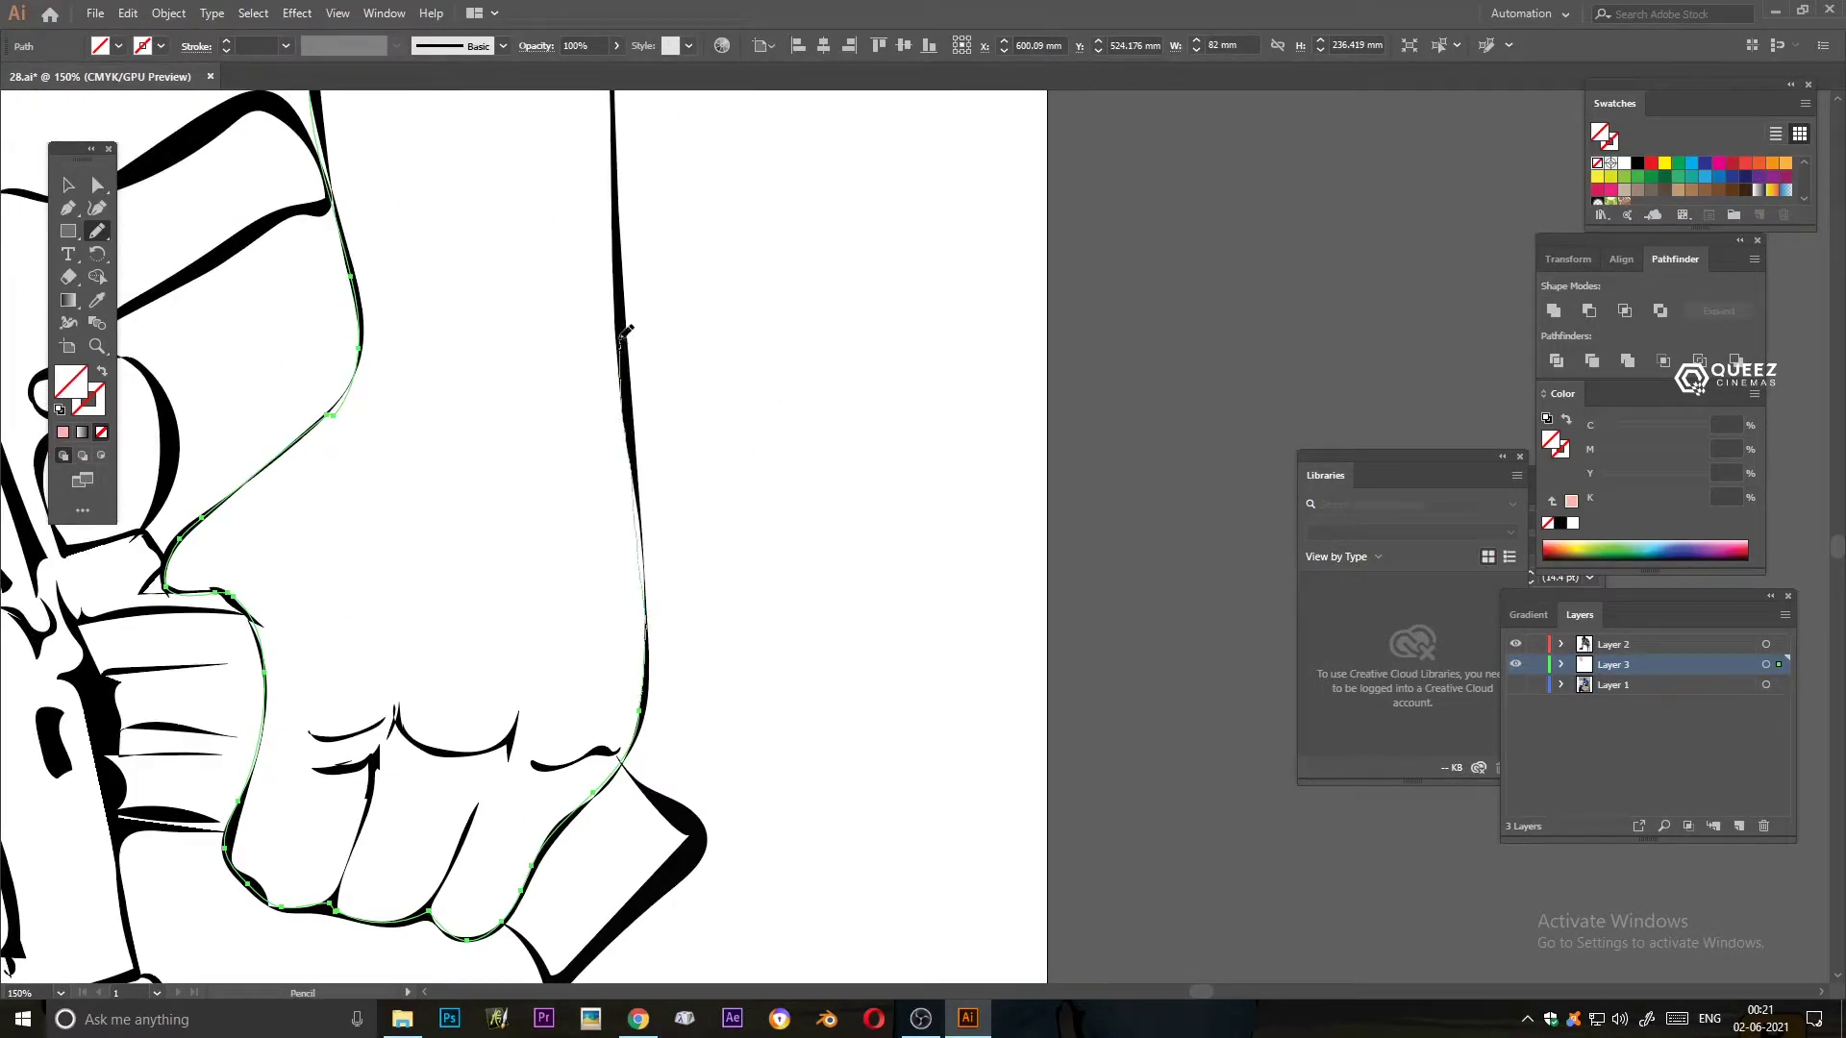
scroll(625, 341, "up", 4)
left_click_drag(613, 637, 601, 526)
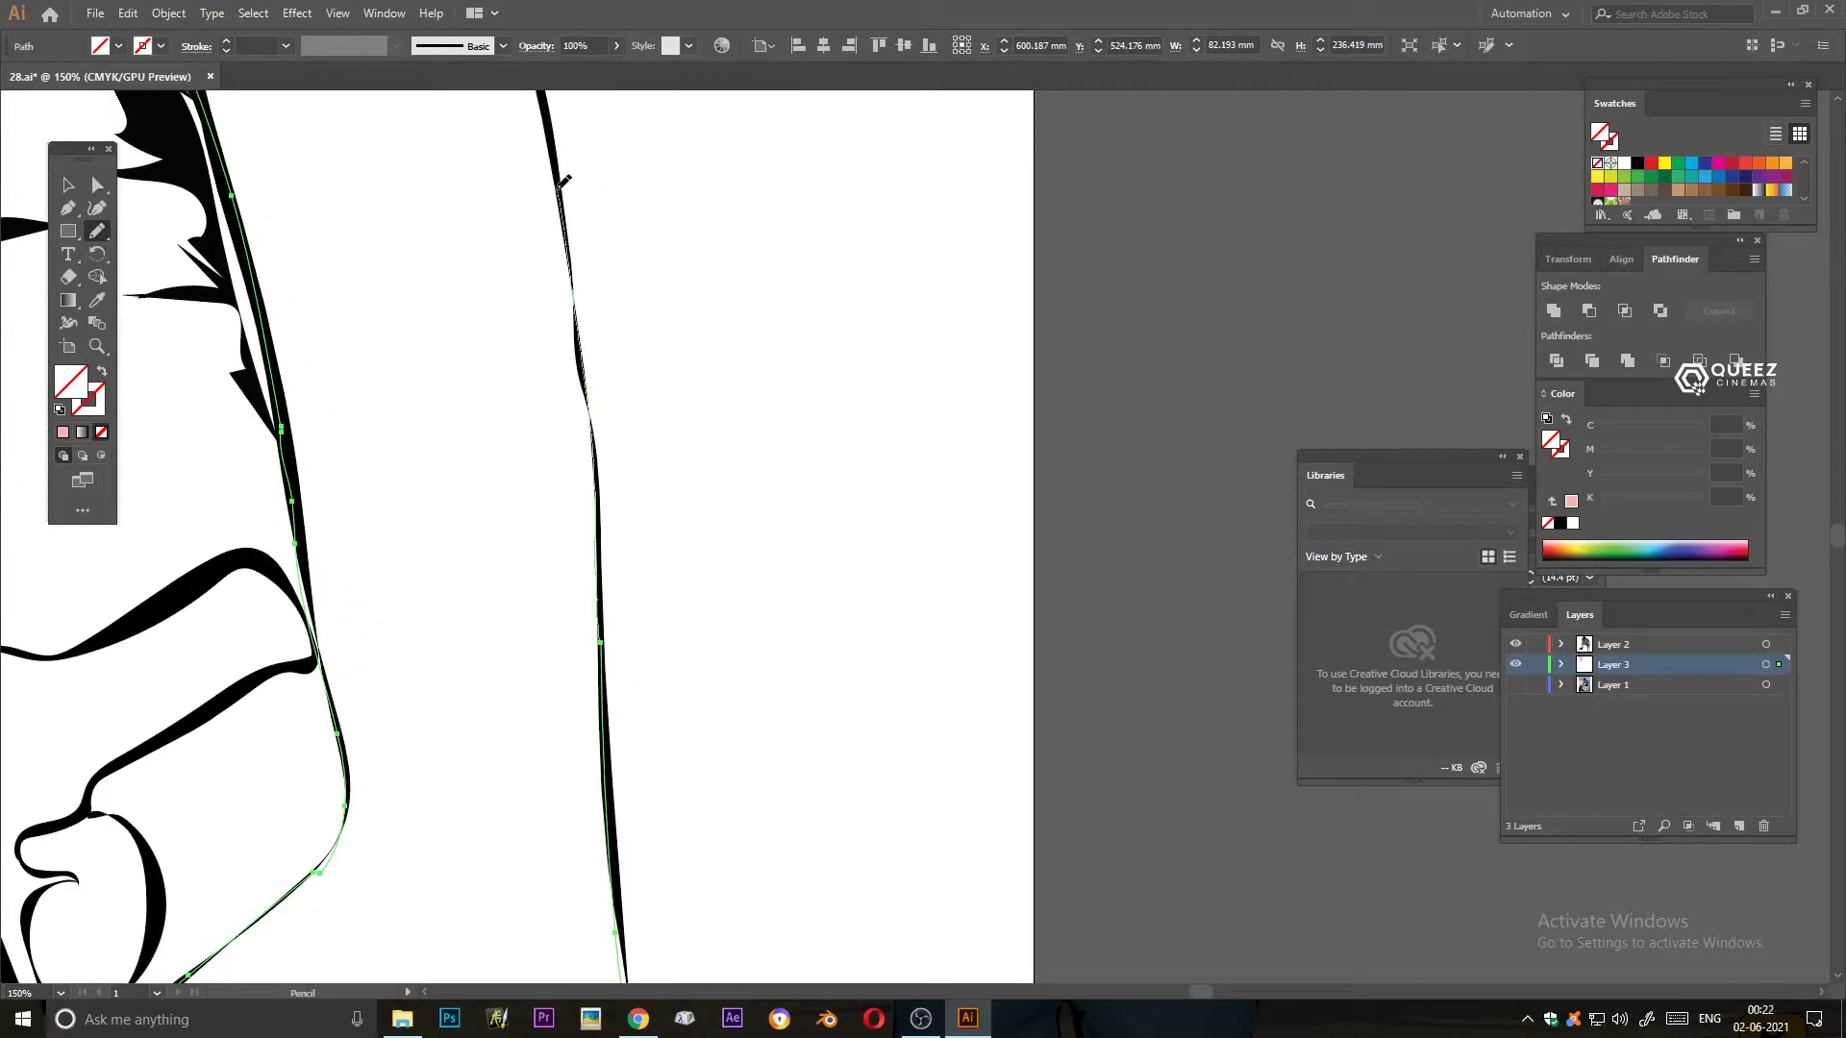
scroll(564, 180, "up", 5)
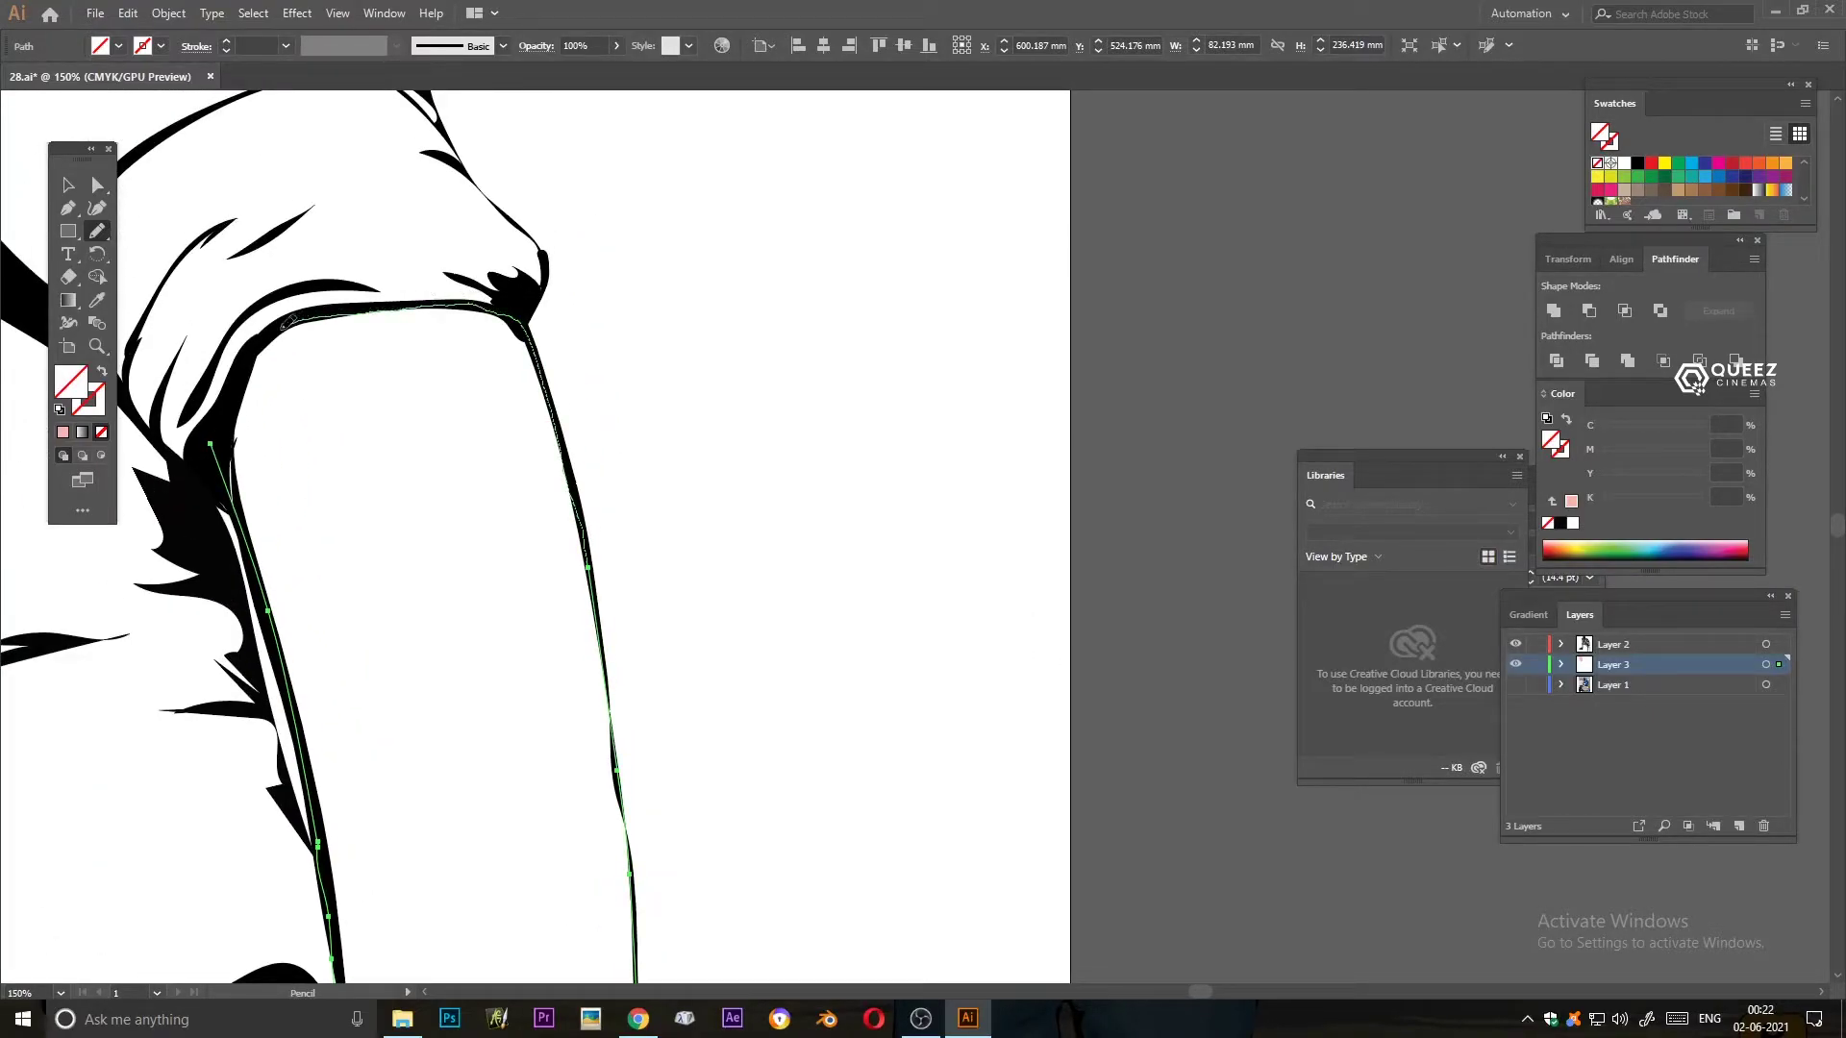
left_click(62, 431)
- Trace and fill the raised arm and hand skin pink, then hide the skin layer
scroll(770, 535, "left", 10)
scroll(770, 535, "down", 3)
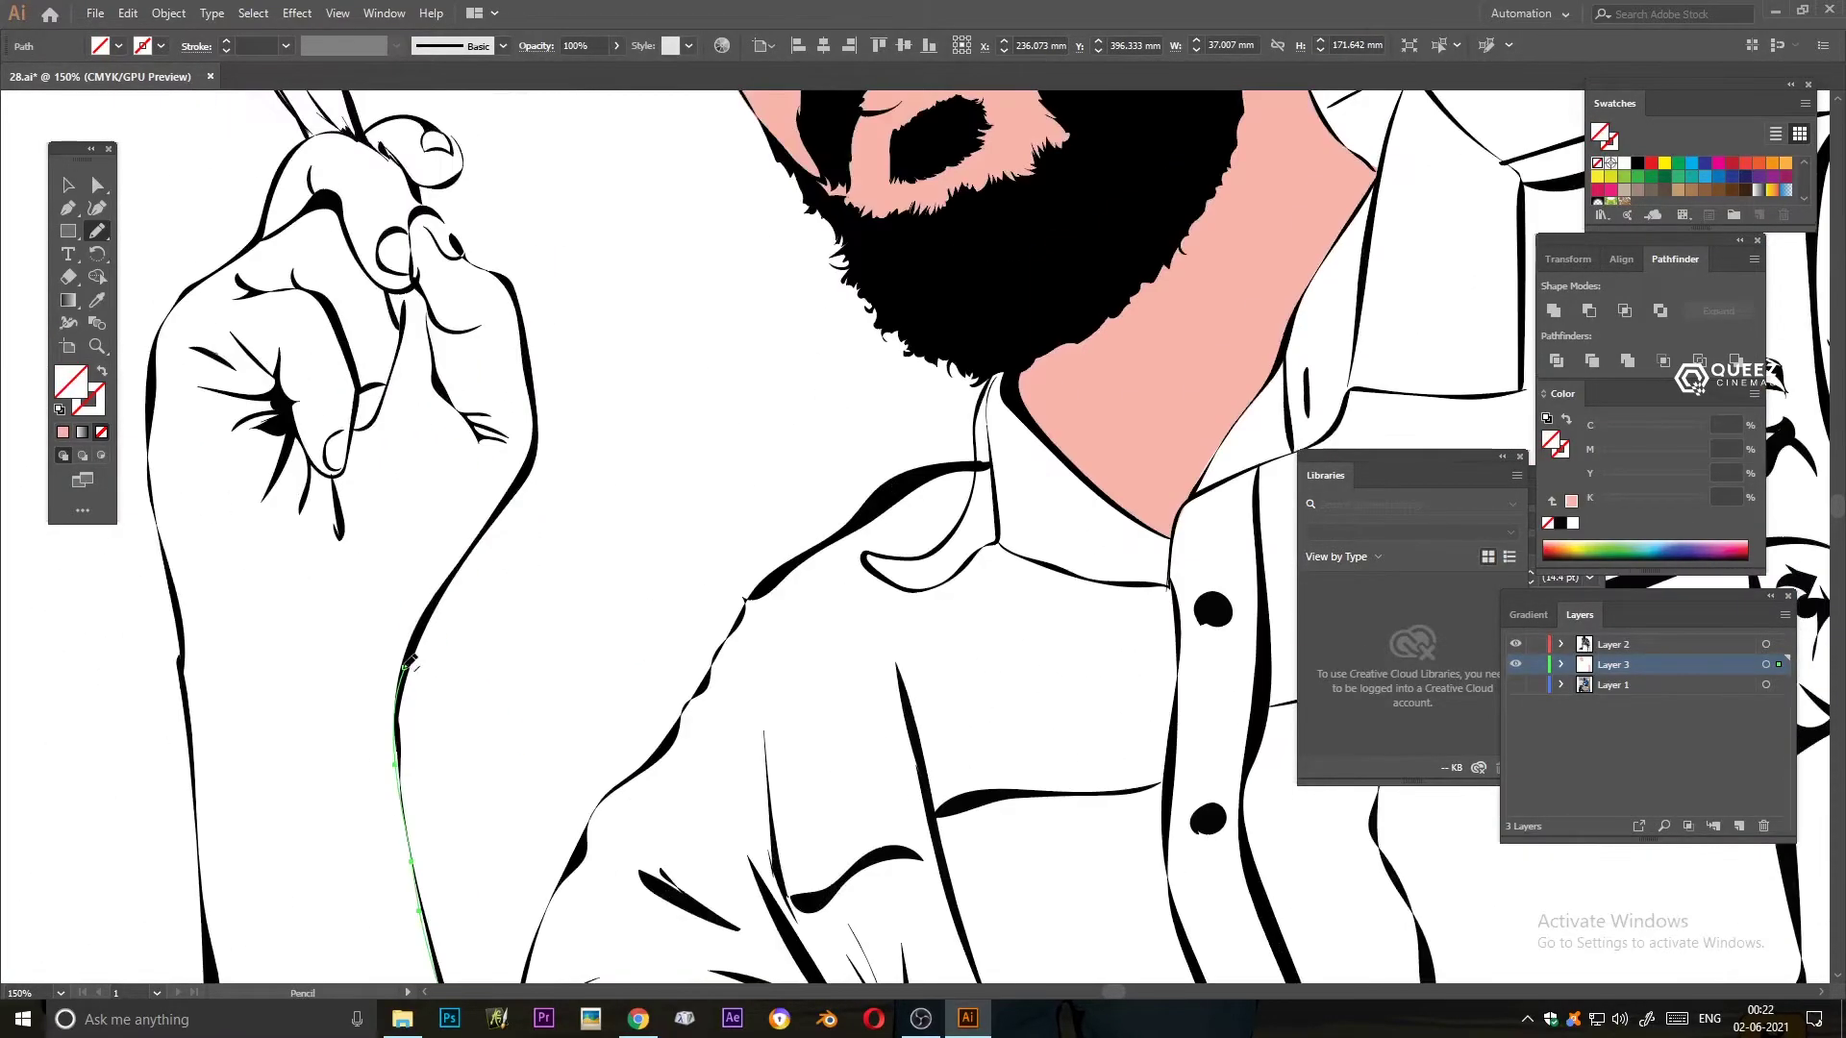
left_click_drag(416, 668, 537, 463)
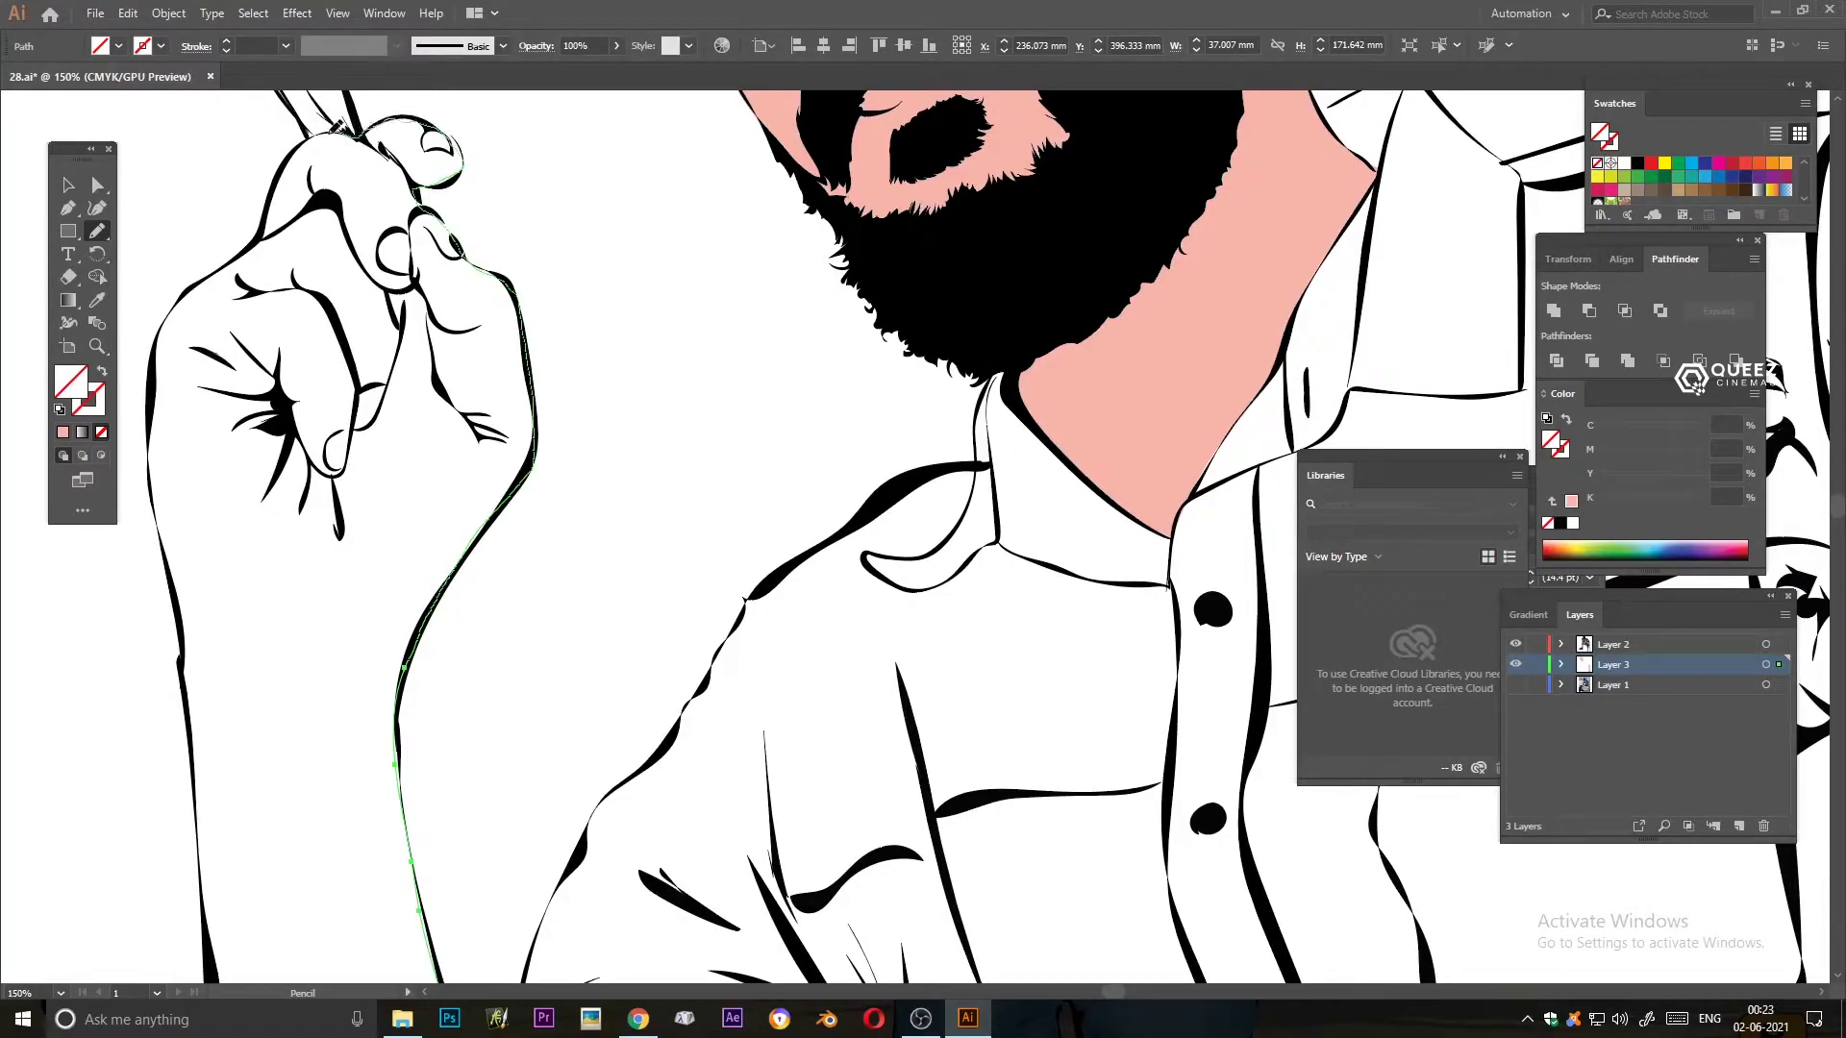
left_click_drag(183, 293, 604, 418)
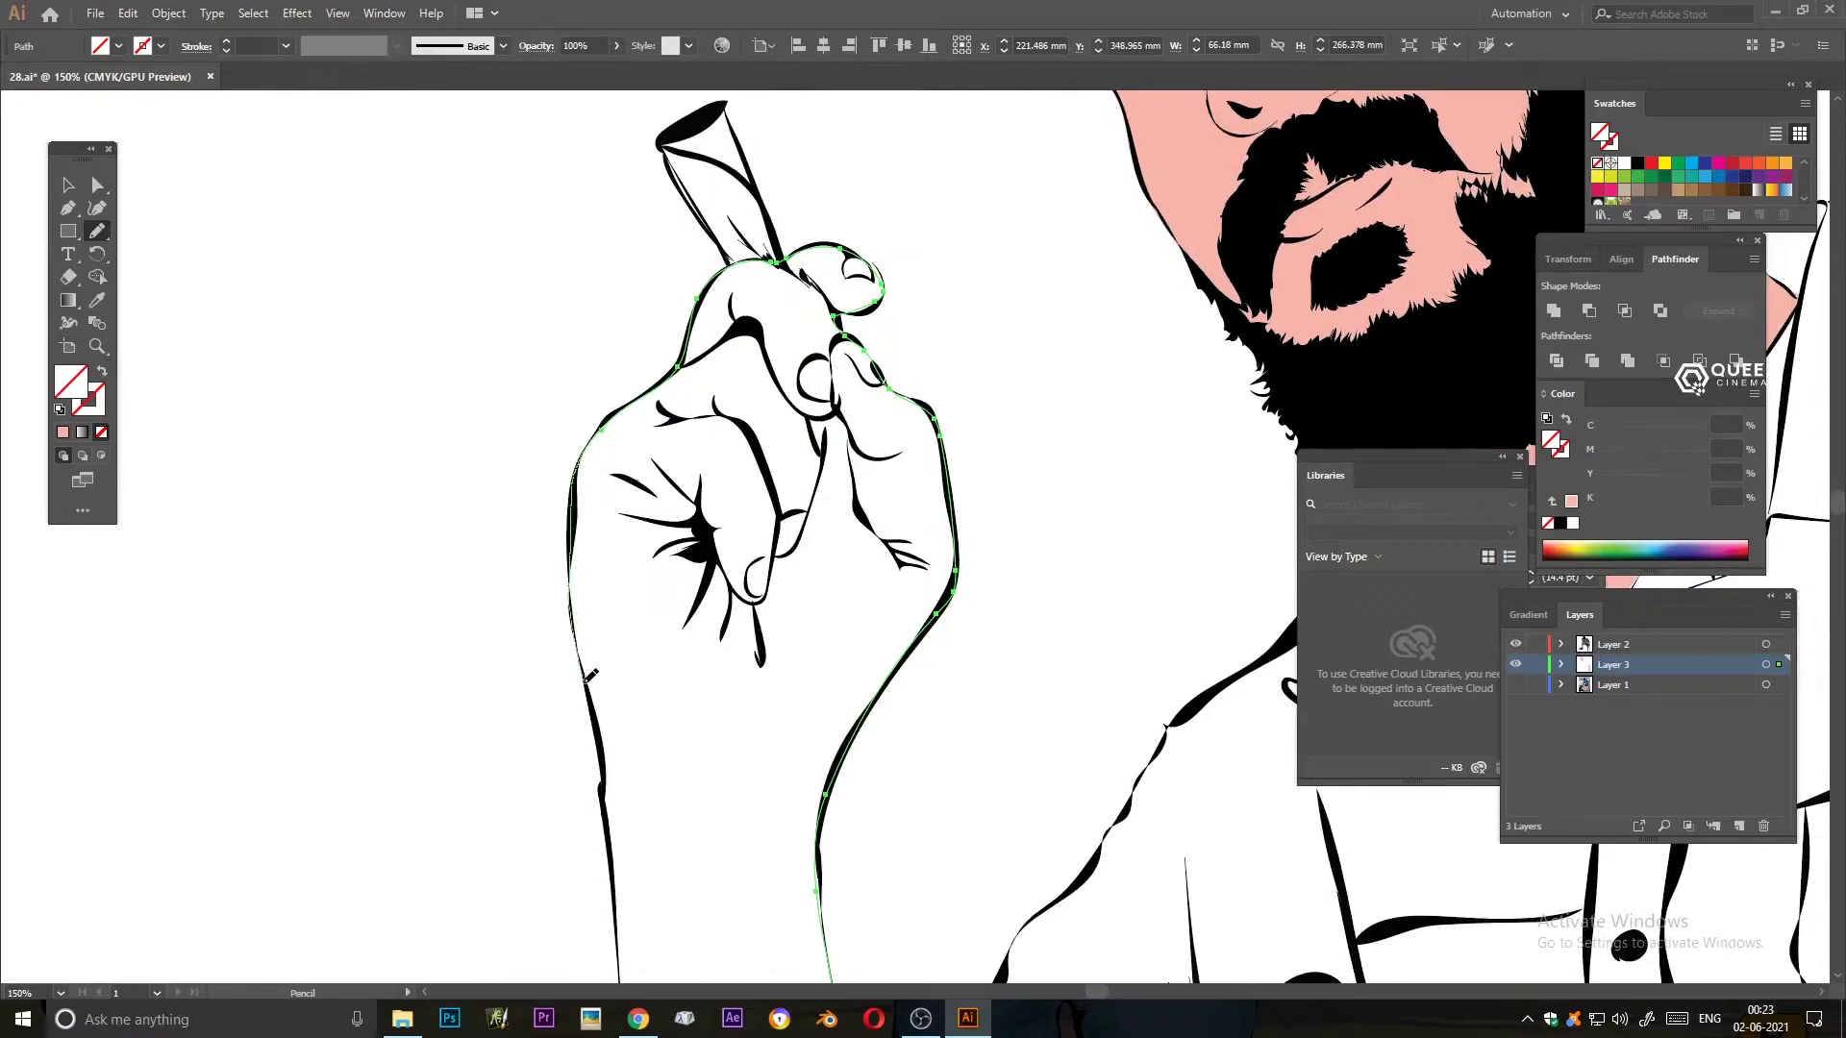
left_click_drag(588, 670, 453, 364)
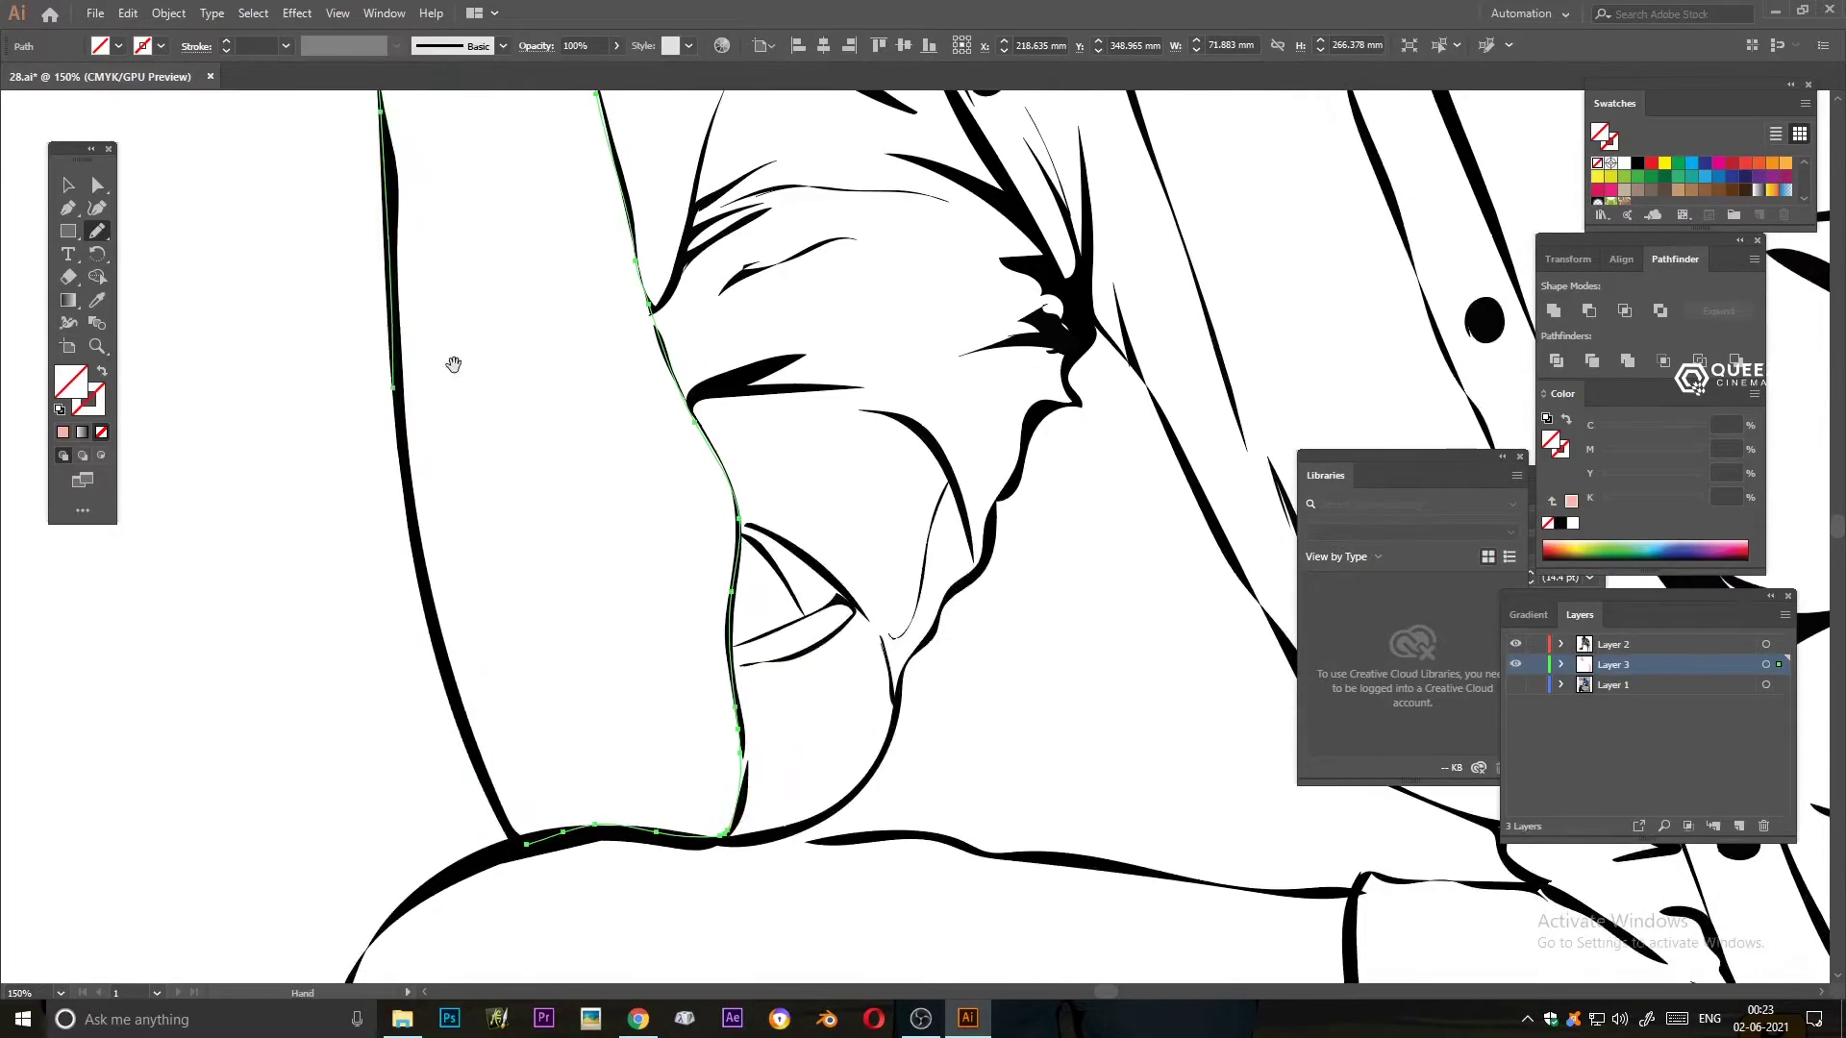
left_click(1598, 189)
key("ctrl+minus")
key("ctrl+minus")
key("ctrl+minus")
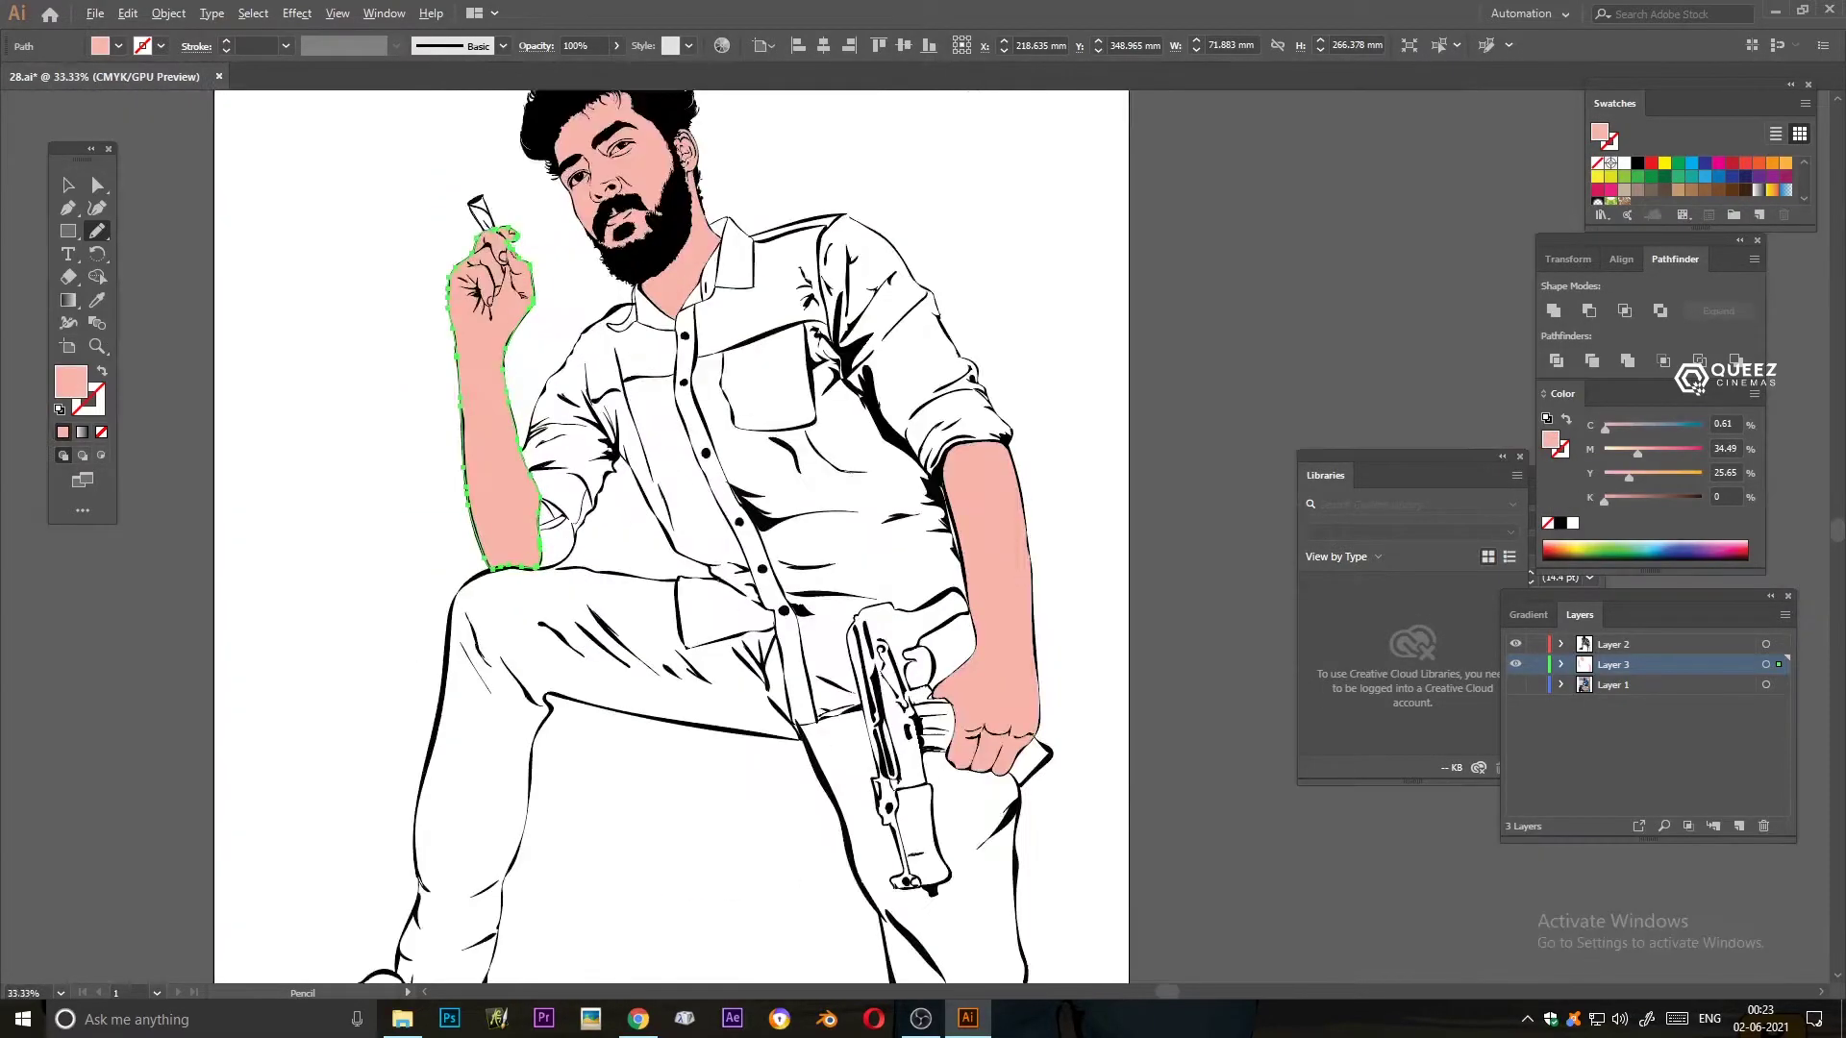
left_click(1516, 665)
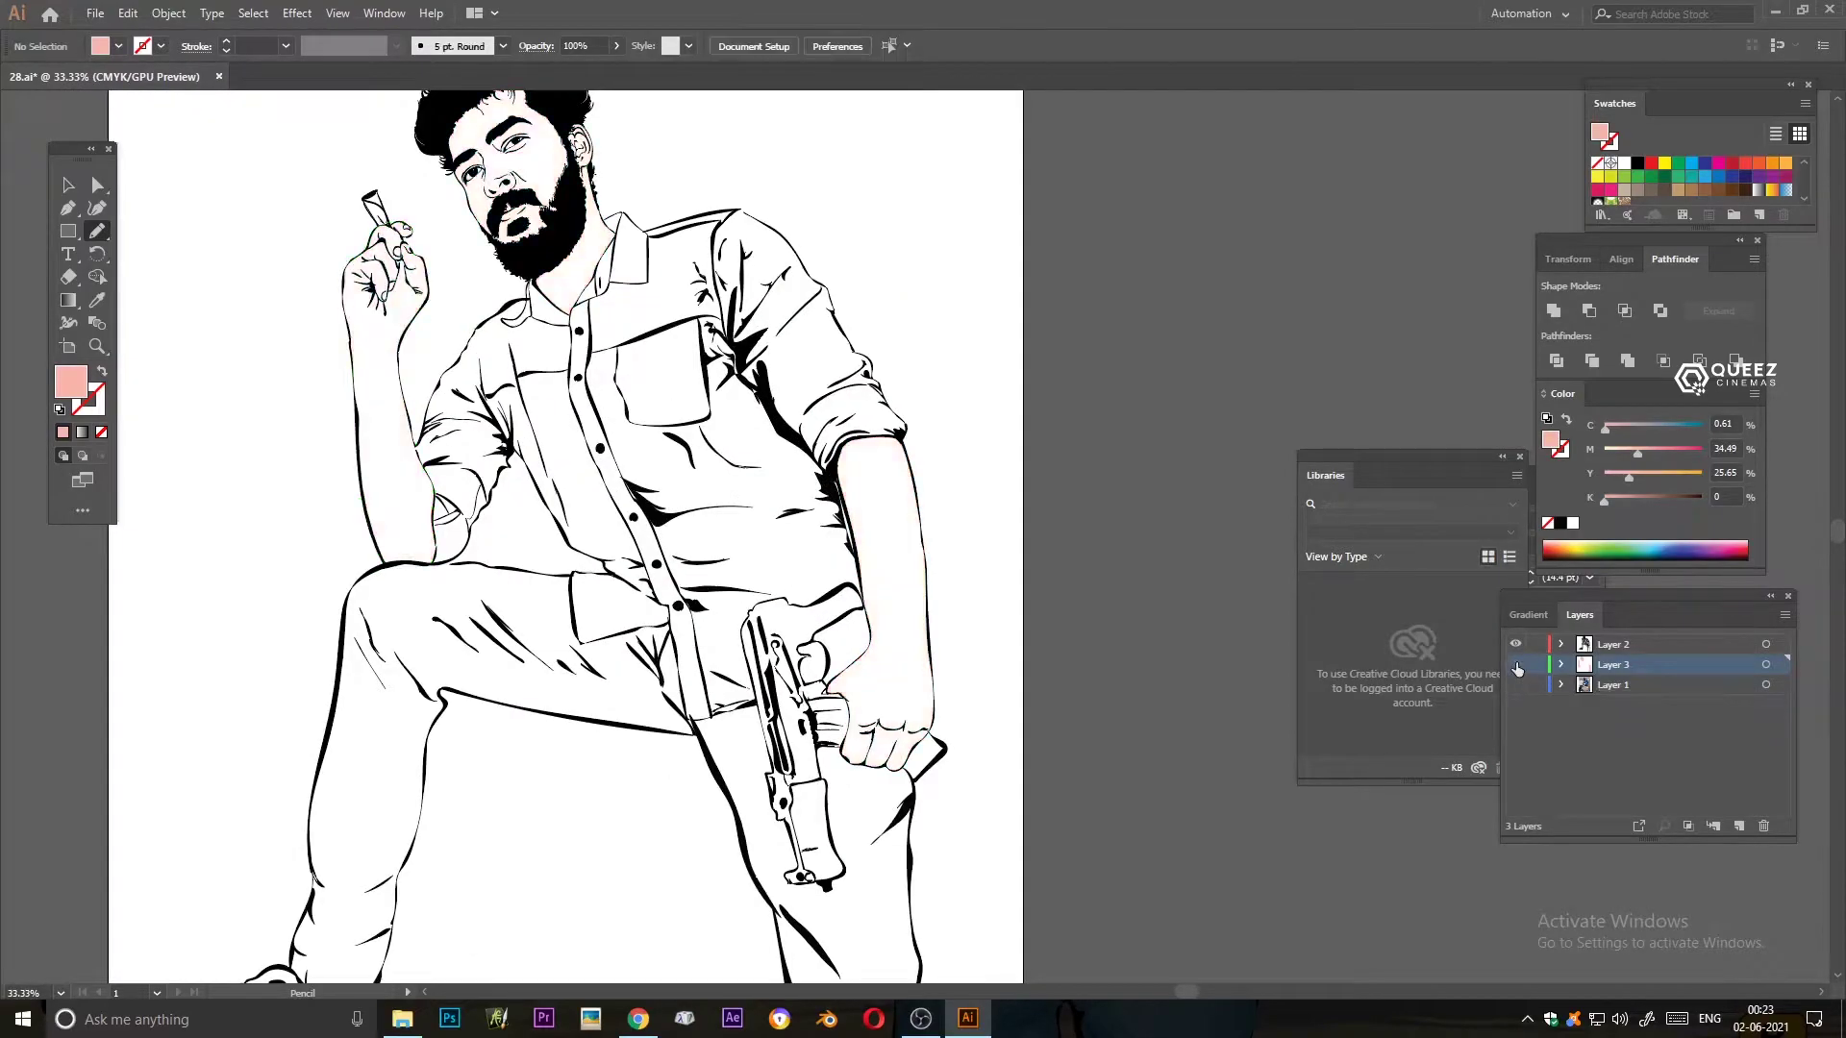
- Lighten the skin fill, add Layer 4, and show the reference photo instead of the flat skin fills
double_click(71, 381)
left_click(1490, 179)
double_click(70, 382)
left_click(1489, 130)
left_click(1738, 826)
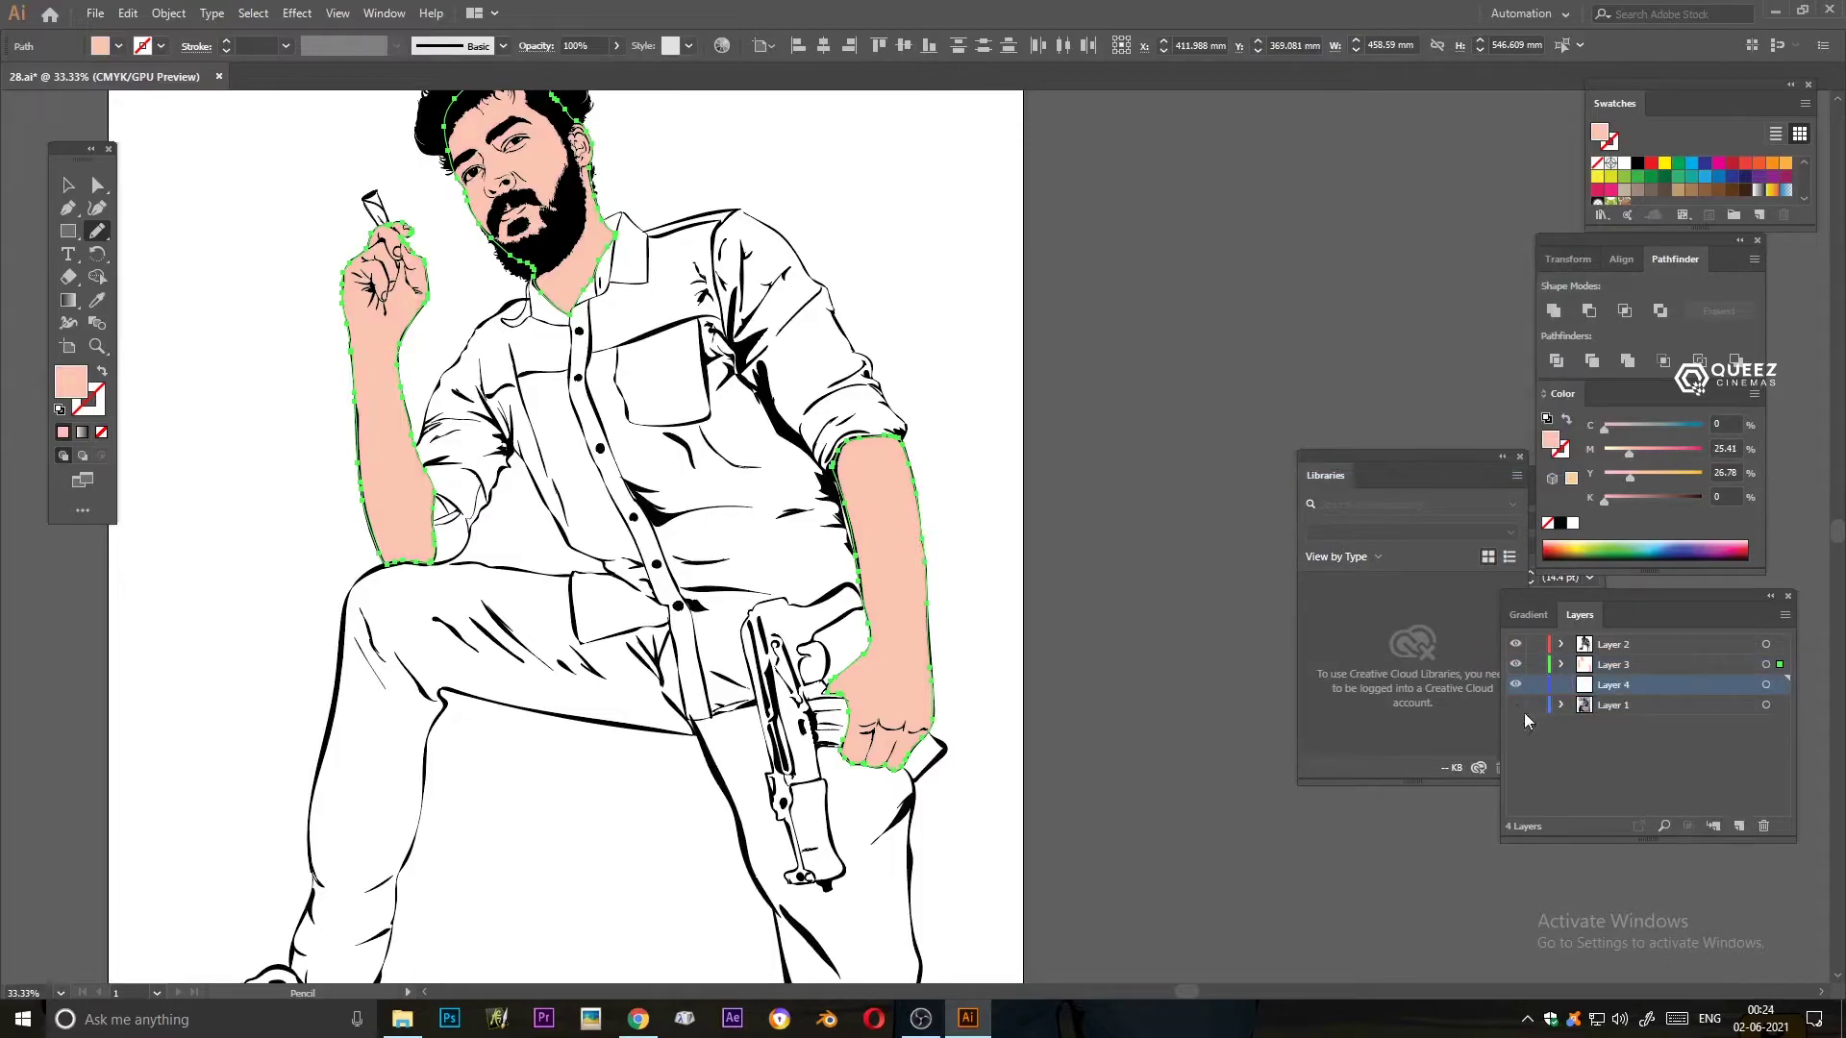
left_click(1516, 704)
left_click(1516, 664)
scroll(470, 420, "up", 4)
- Trace a closed peach shading shape from beside the nose along the eyebrow over the eye
left_click_drag(603, 274, 596, 396)
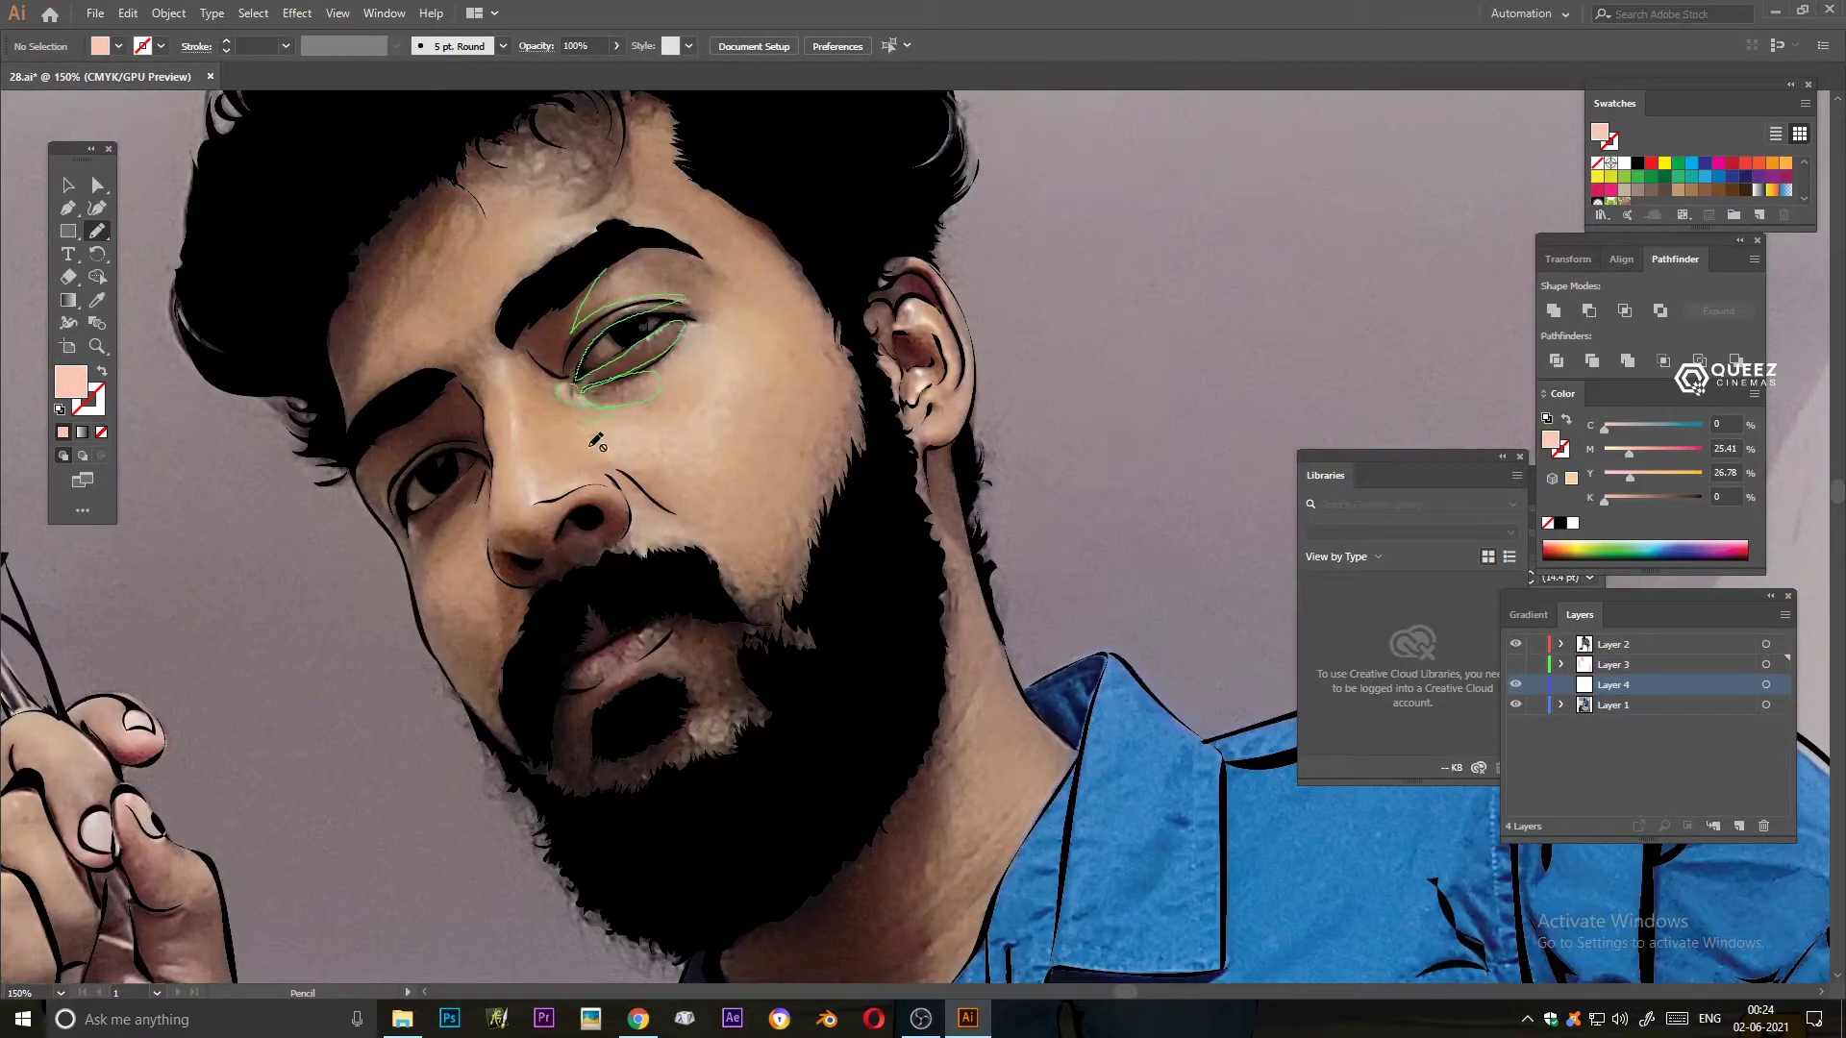
key("ctrl+z")
left_click(1516, 664)
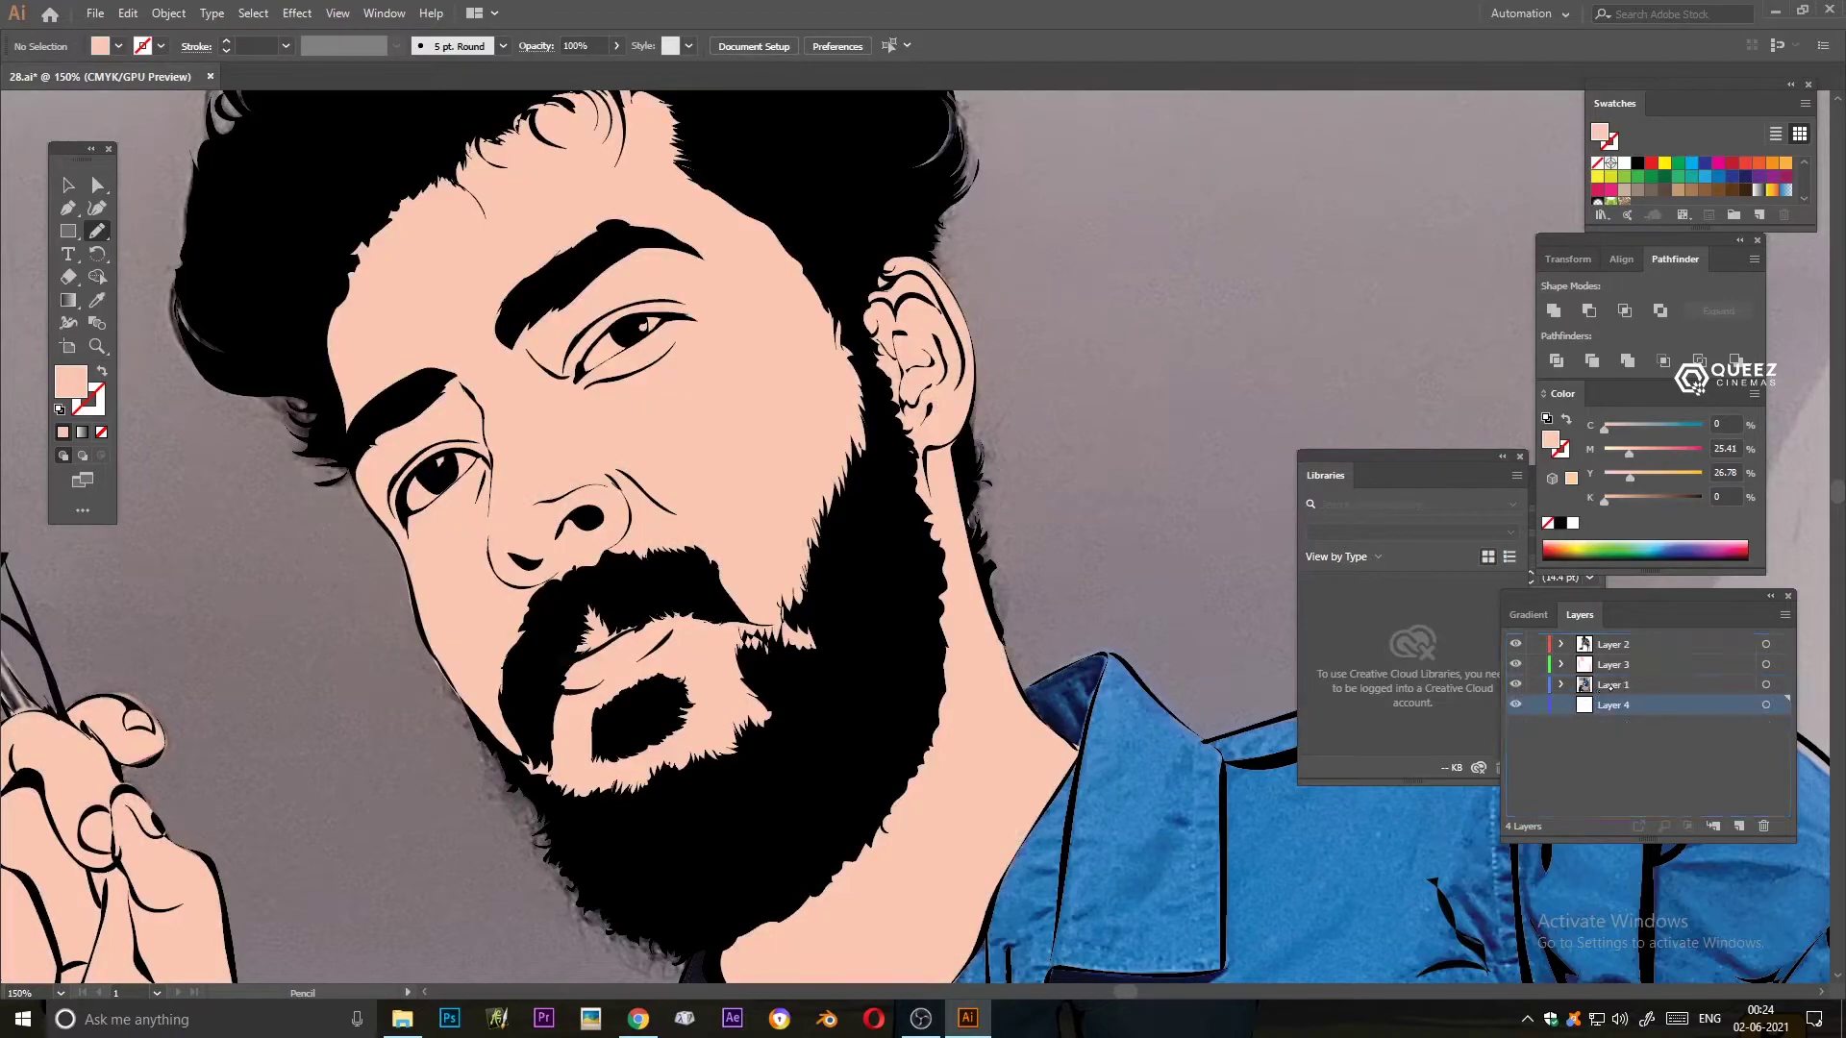
left_click(1516, 664)
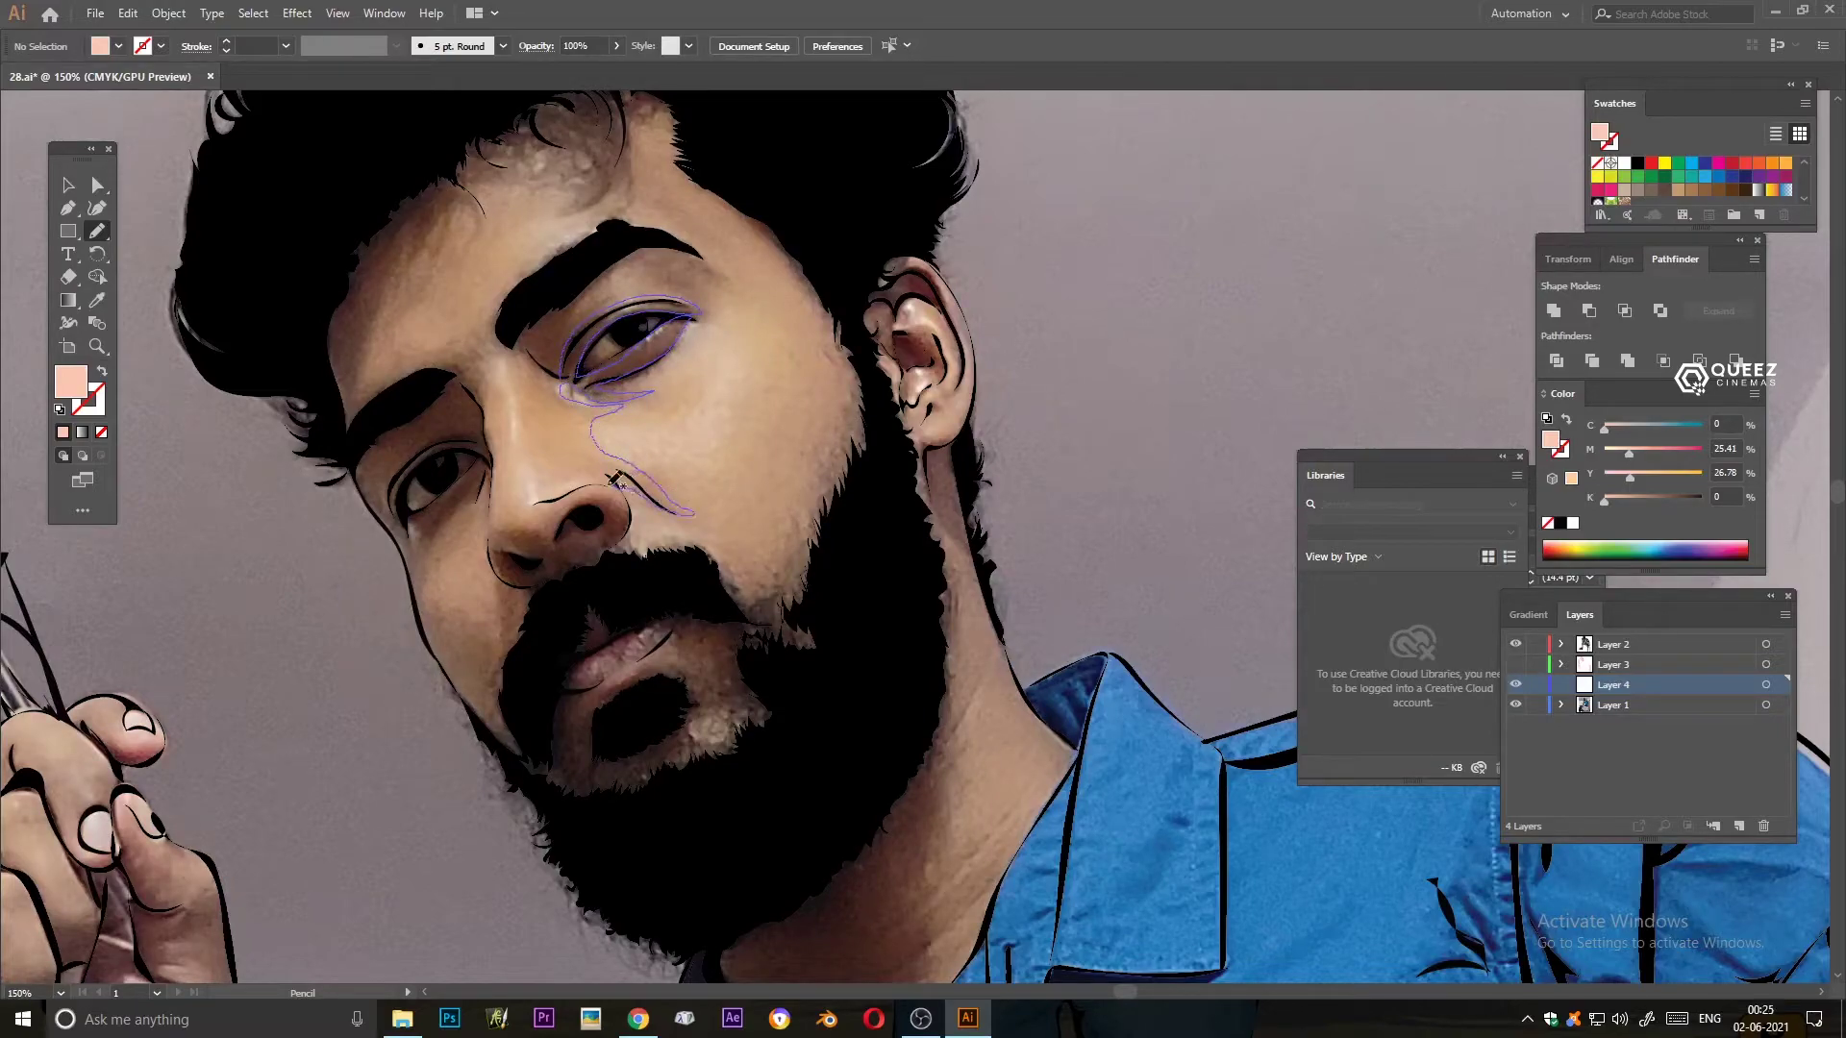
left_click_drag(462, 337, 710, 298)
left_click_drag(569, 335, 573, 343)
- Trace a closed shading shape around the mouth and the beard's lower edge
scroll(743, 455, "down", 3)
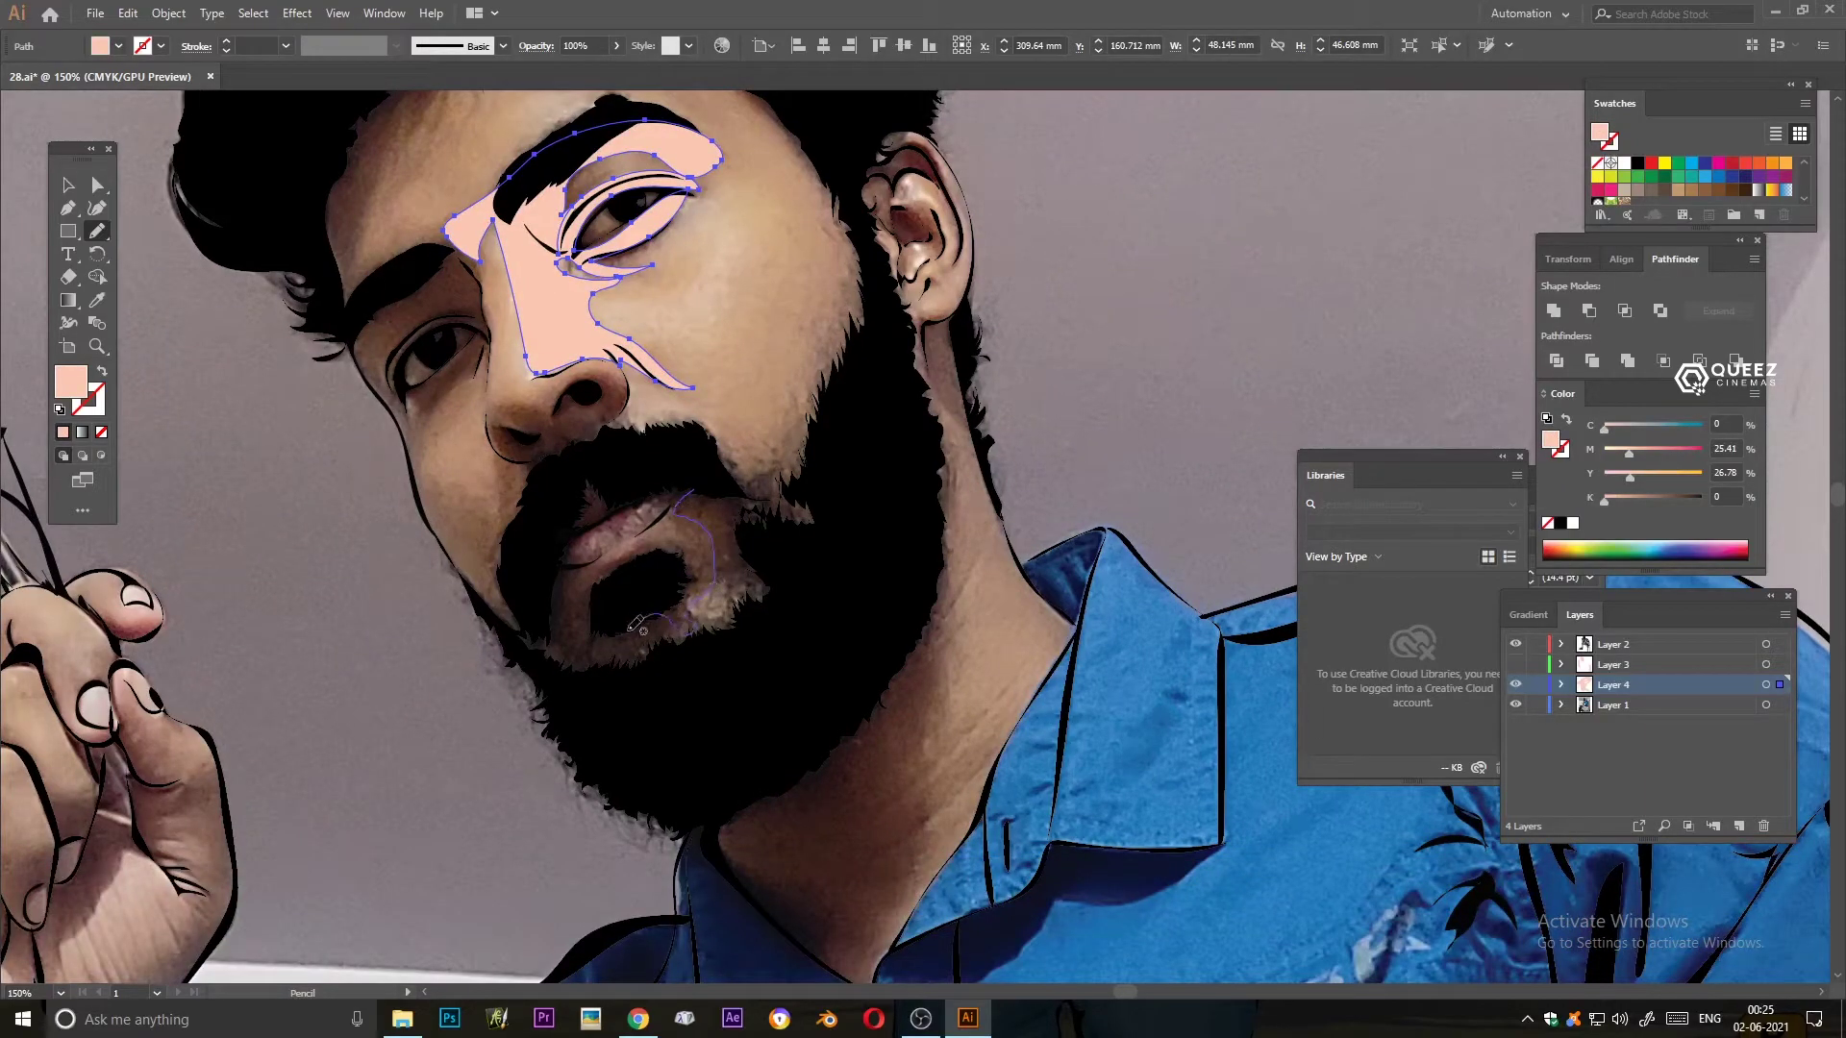
left_click_drag(524, 600, 501, 456)
mouse_move(501, 594)
left_mouse_down()
mouse_move(846, 519)
mouse_move(781, 99)
left_mouse_up()
left_click_drag(673, 430, 675, 432)
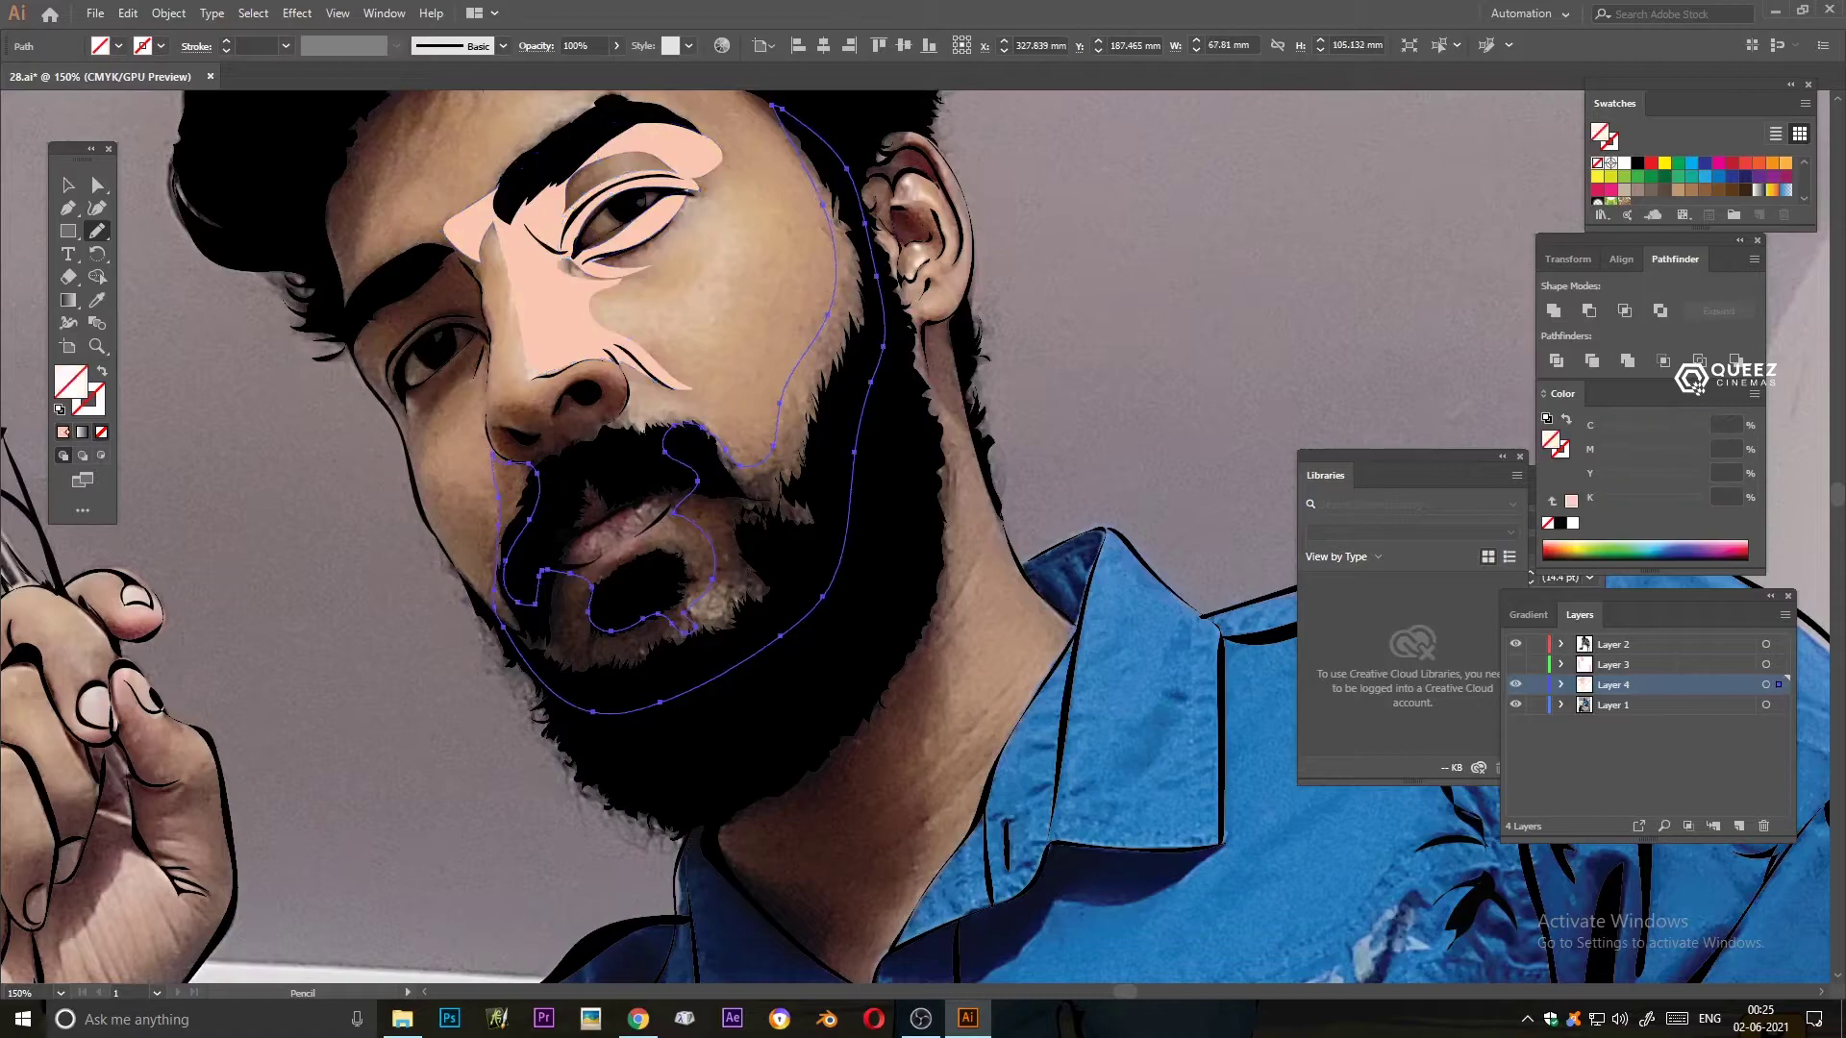
- Draw a shading shape covering the left cheek and forehead
scroll(560, 694, "up", 5)
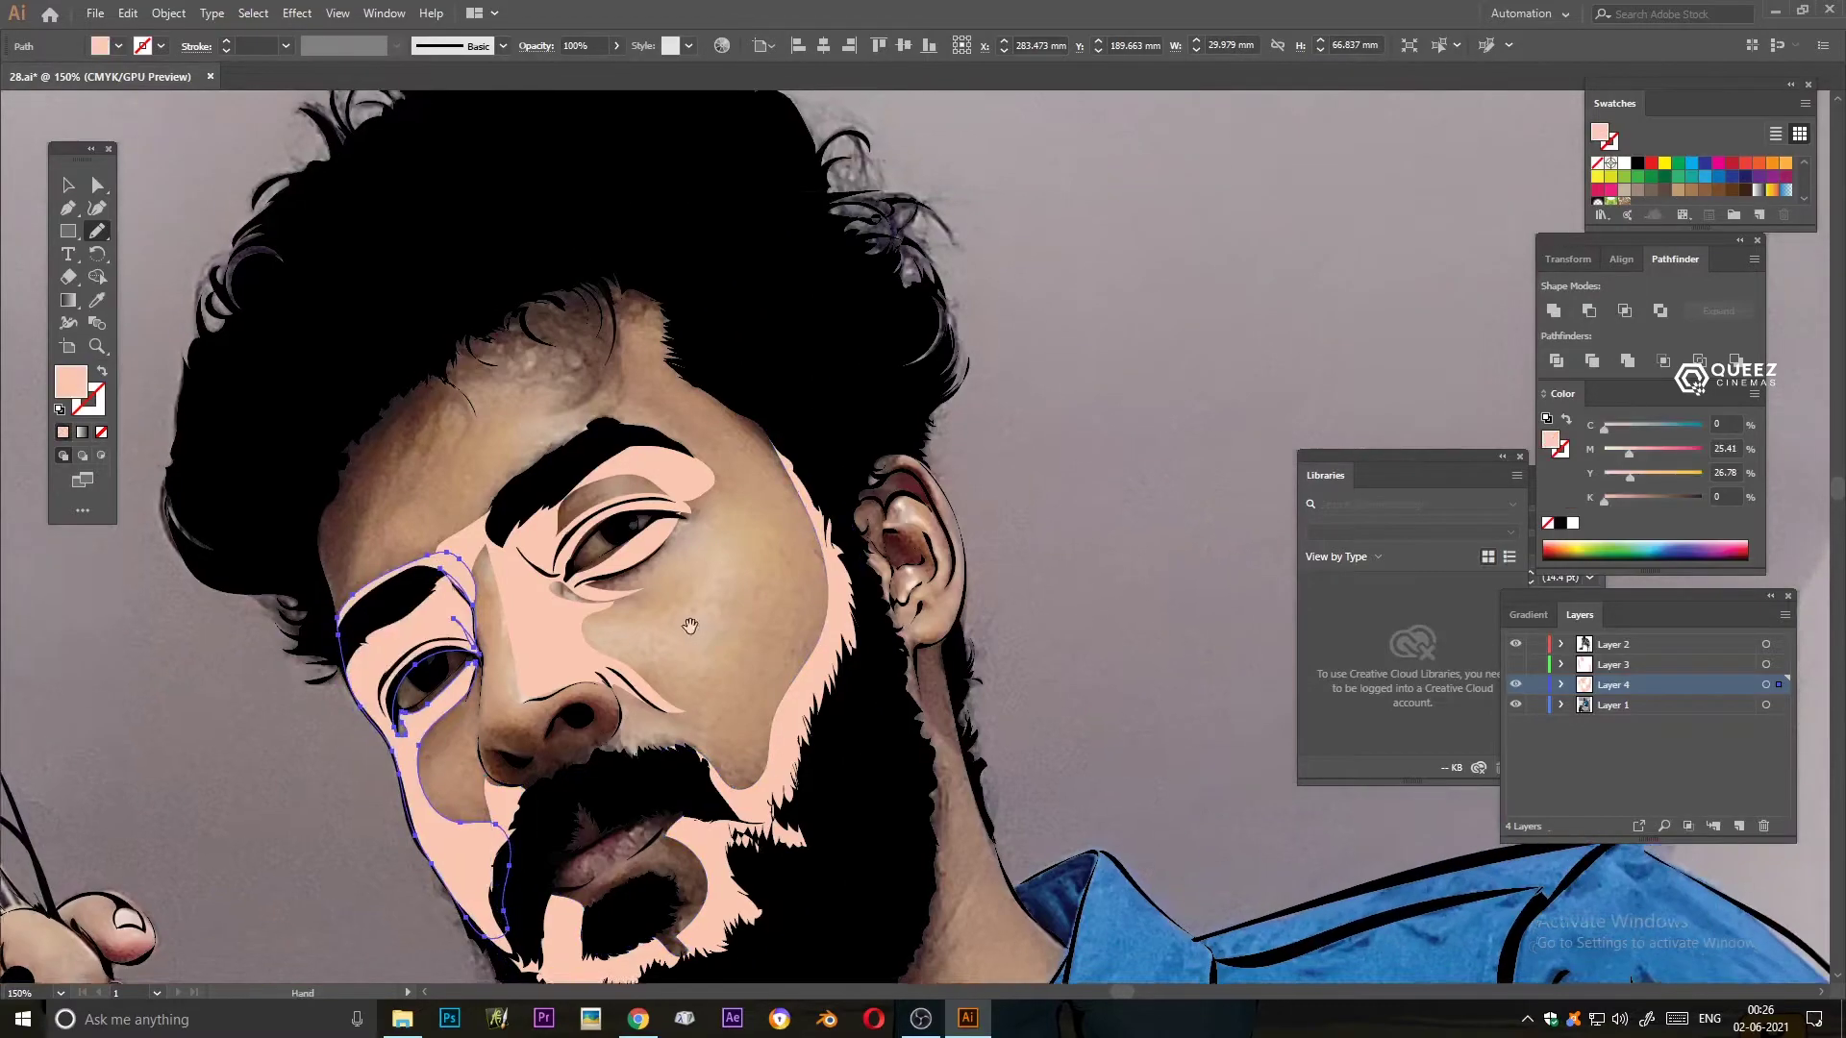
left_click_drag(706, 382, 452, 375)
key("ctrl+z")
left_click_drag(371, 596, 545, 377)
mouse_move(740, 401)
left_mouse_down()
mouse_move(827, 192)
mouse_move(786, 221)
mouse_move(882, 314)
left_mouse_up()
- Trace a shading shape from the ear down the neck
scroll(842, 188, "down", 5)
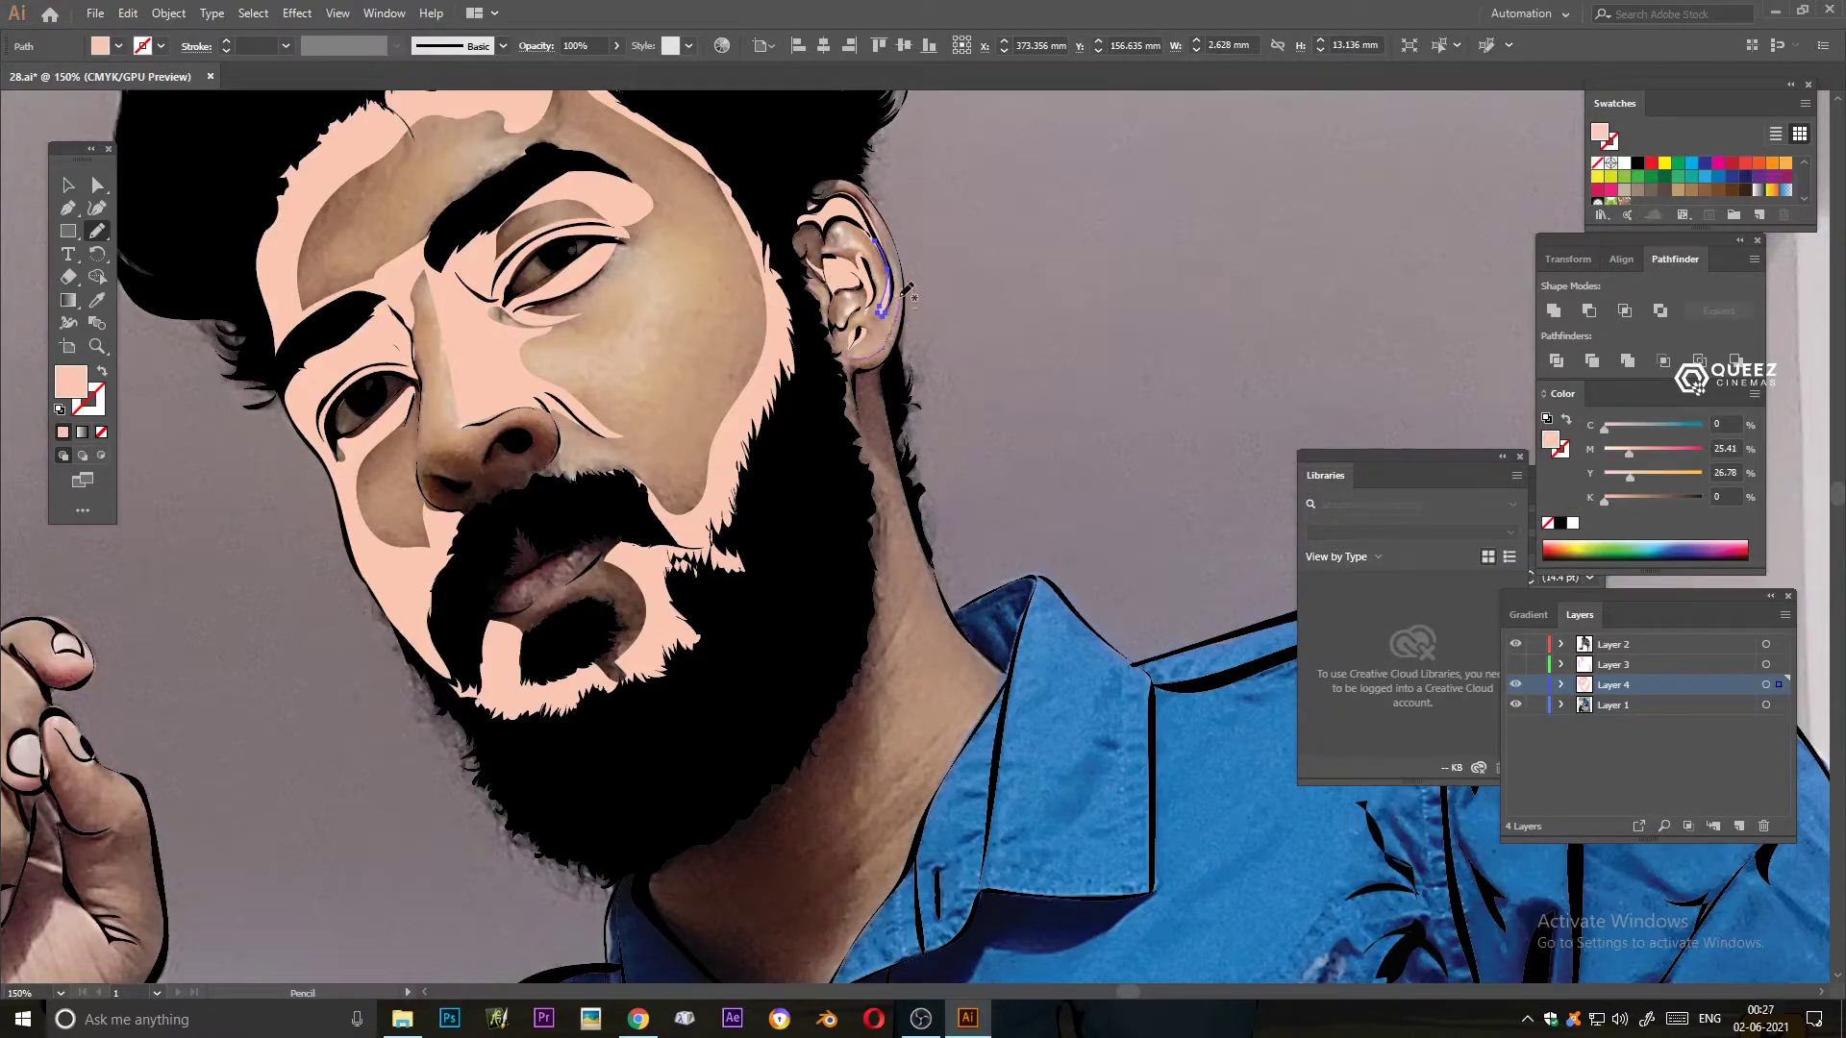
left_click_drag(863, 377, 890, 433)
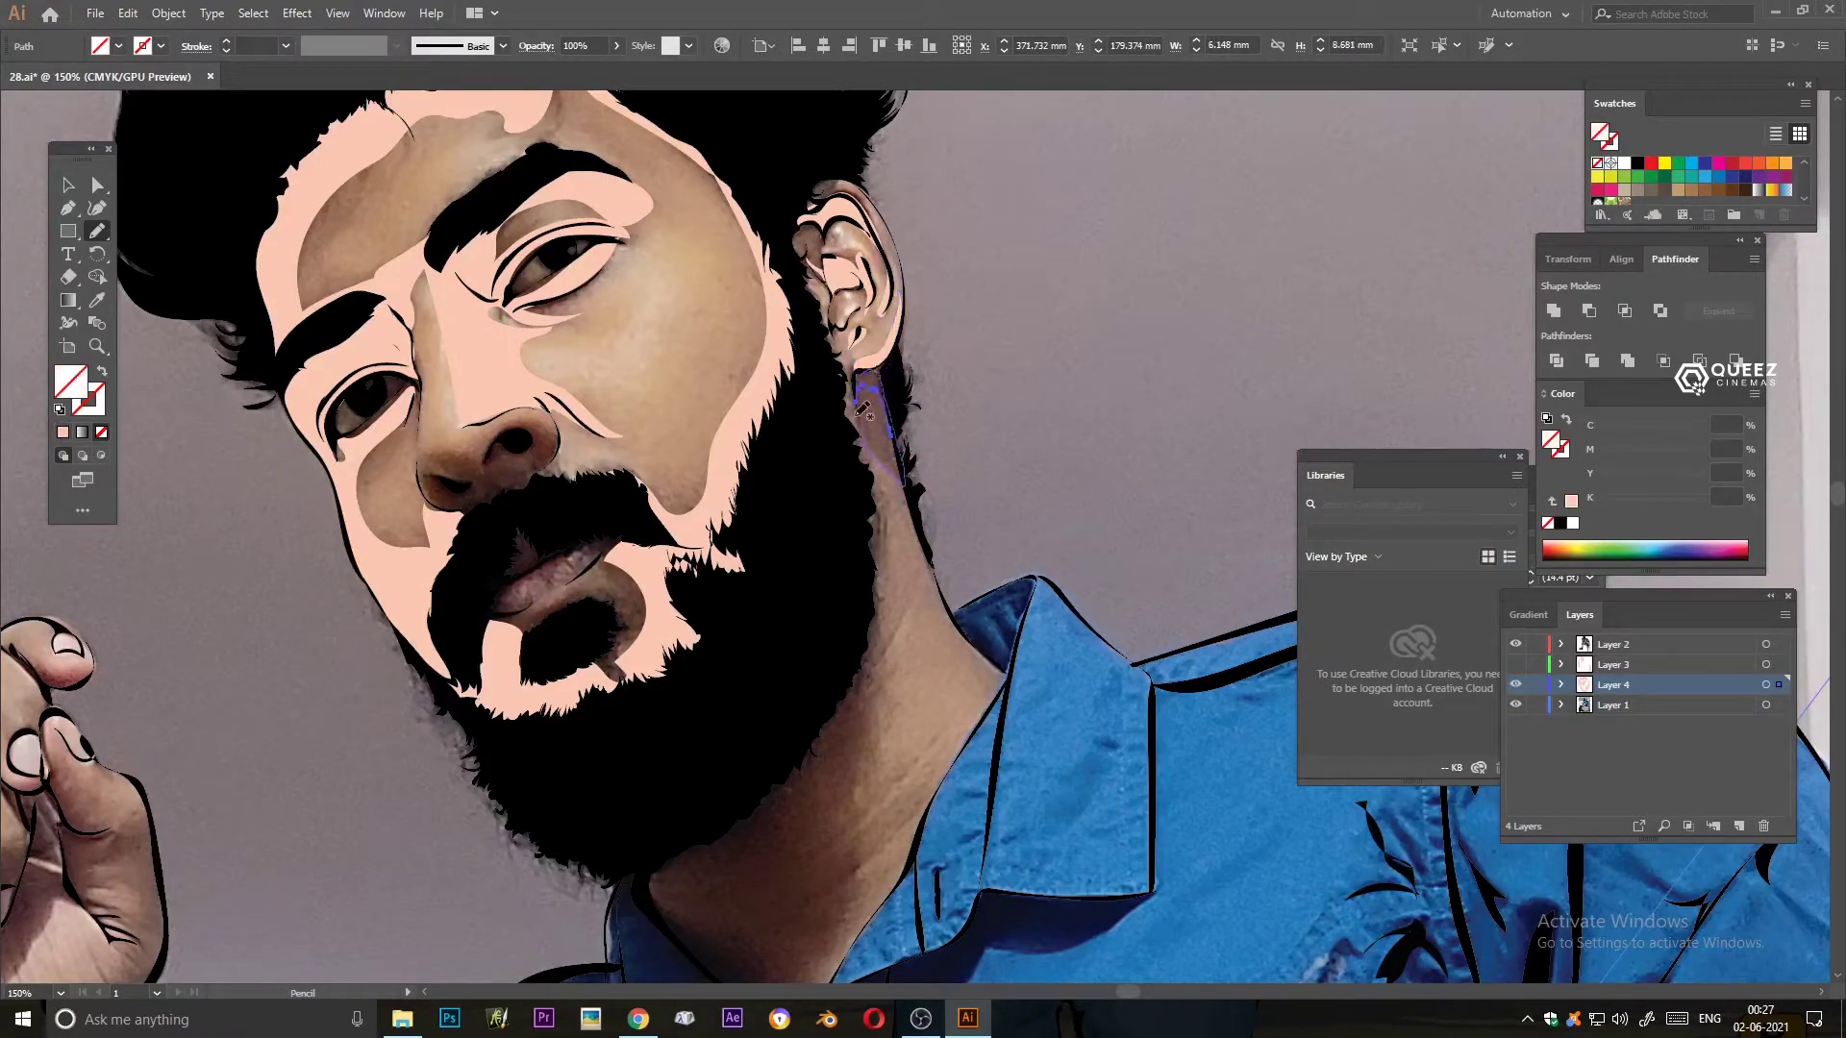
scroll(863, 420, "down", 5)
left_click_drag(846, 130, 779, 581)
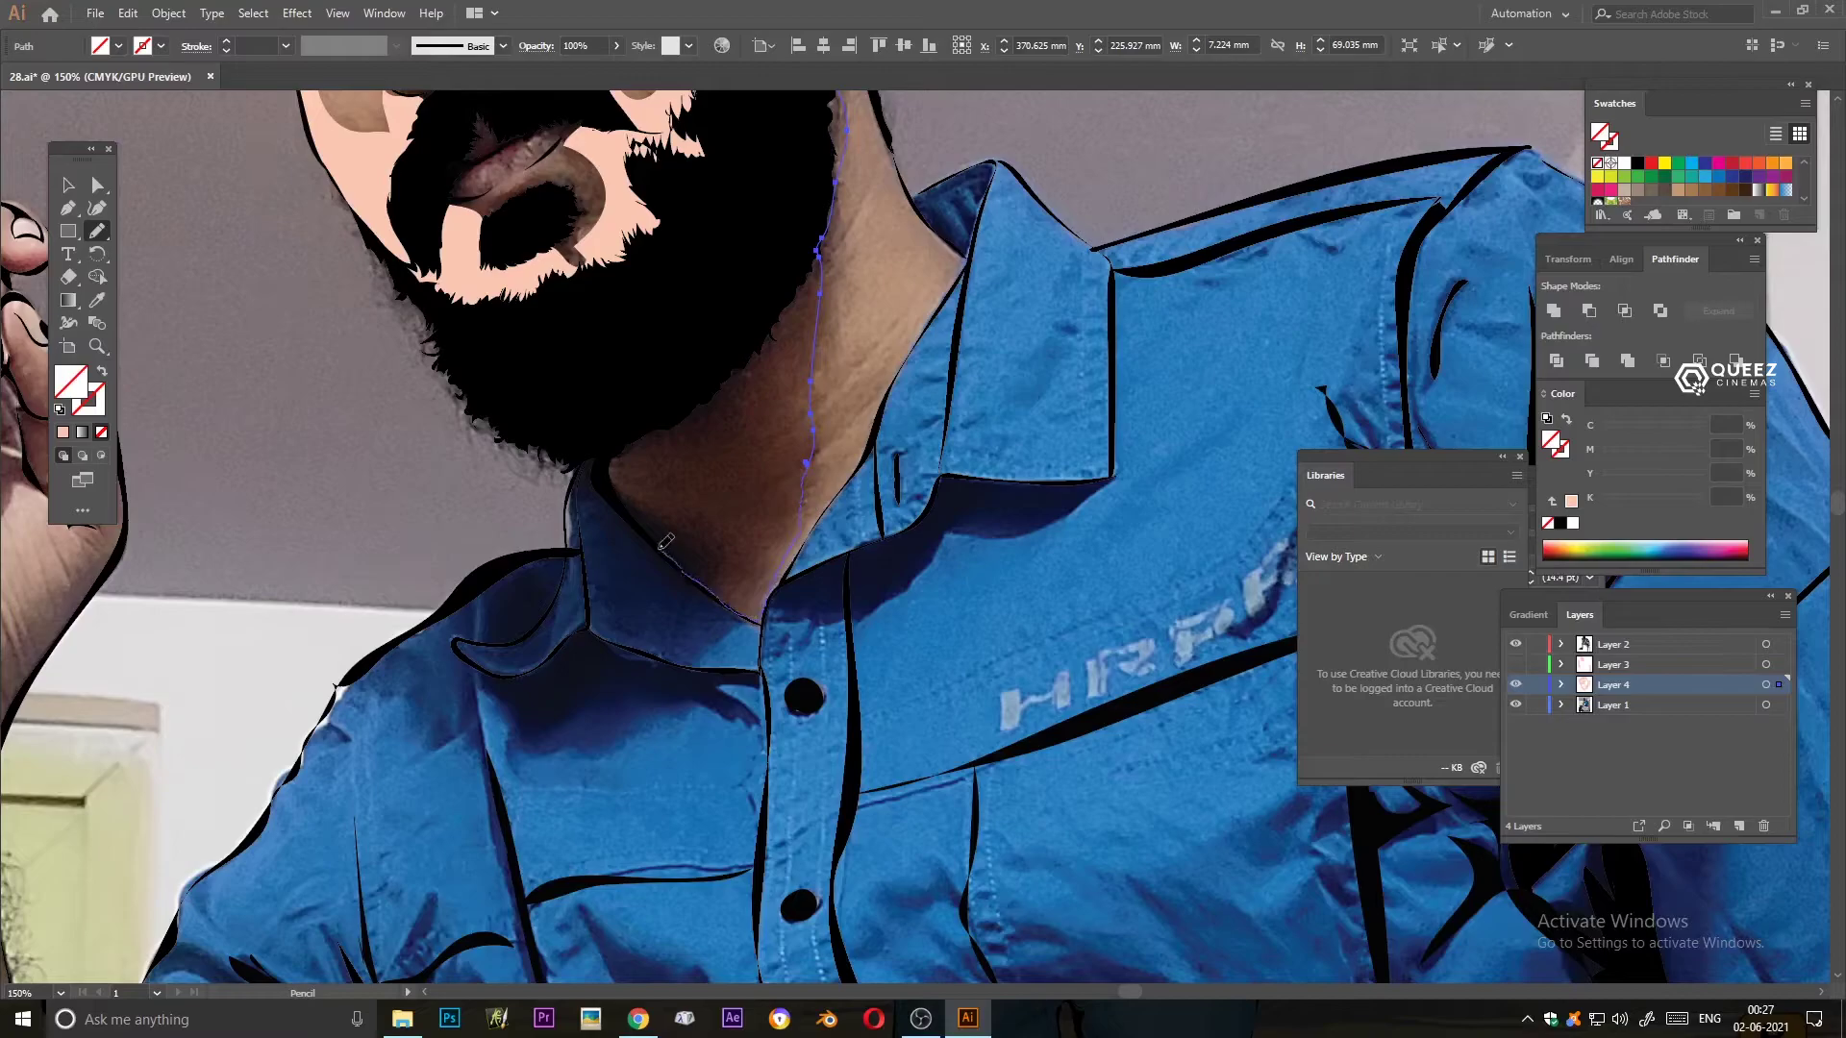
left_click_drag(670, 547, 841, 130)
scroll(673, 481, "up", 6)
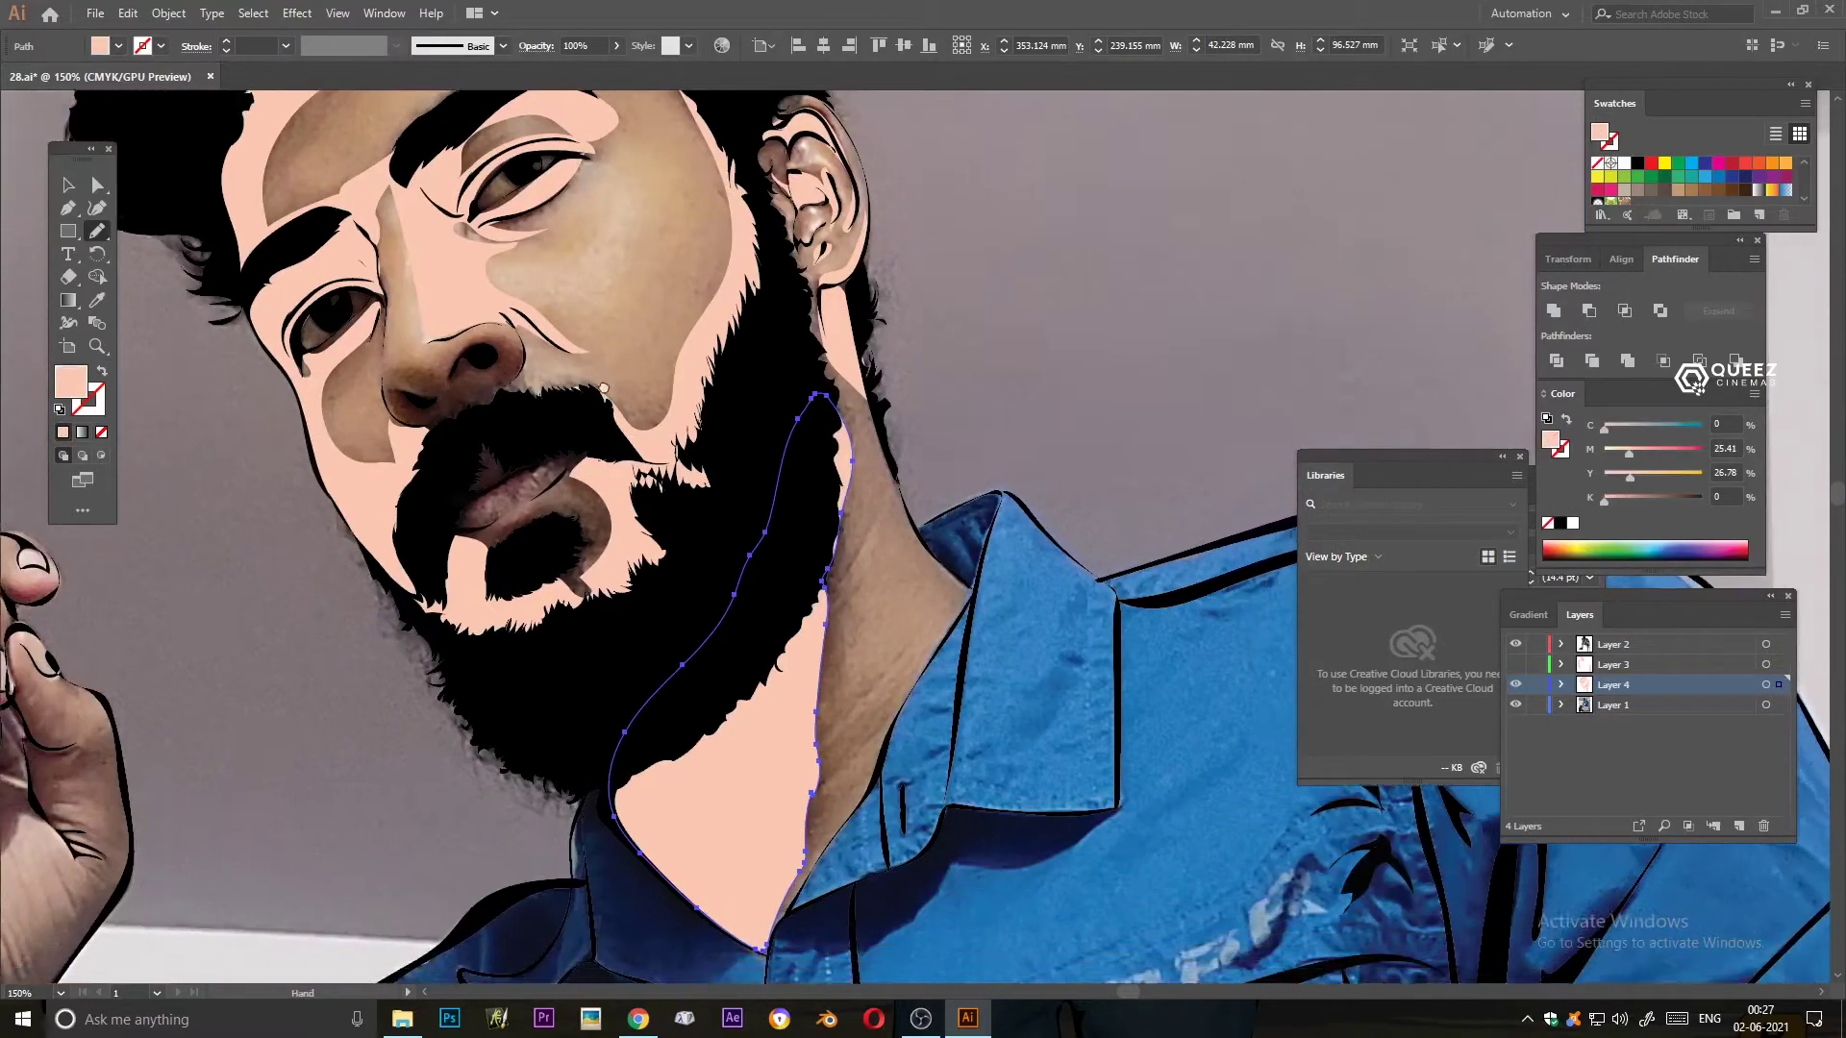
scroll(604, 388, "down", 5)
scroll(528, 240, "down", 5)
scroll(450, 95, "down", 1)
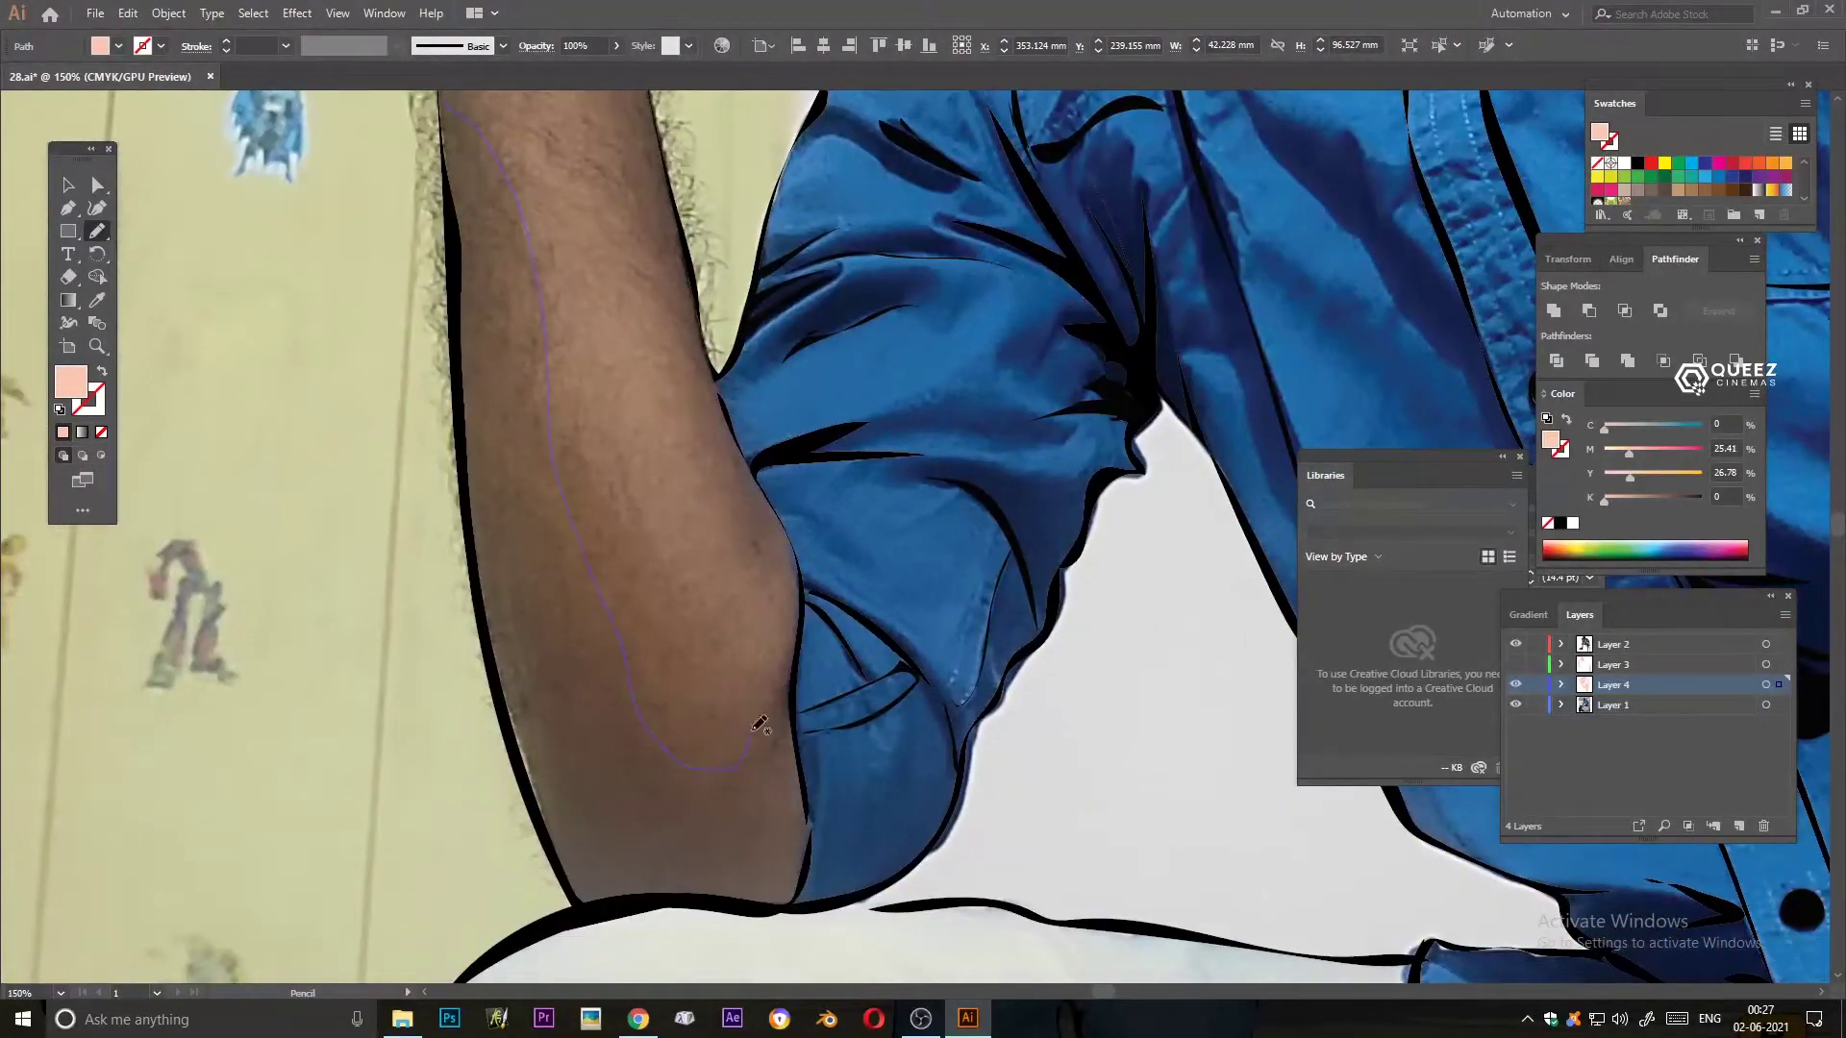
- Trace a closed shading shape along the raised arm's left edge up to the wrist
mouse_move(745, 899)
left_mouse_down()
mouse_move(443, 96)
mouse_move(401, 629)
left_mouse_up()
left_click_drag(442, 448, 646, 324)
left_click_drag(741, 202, 622, 437)
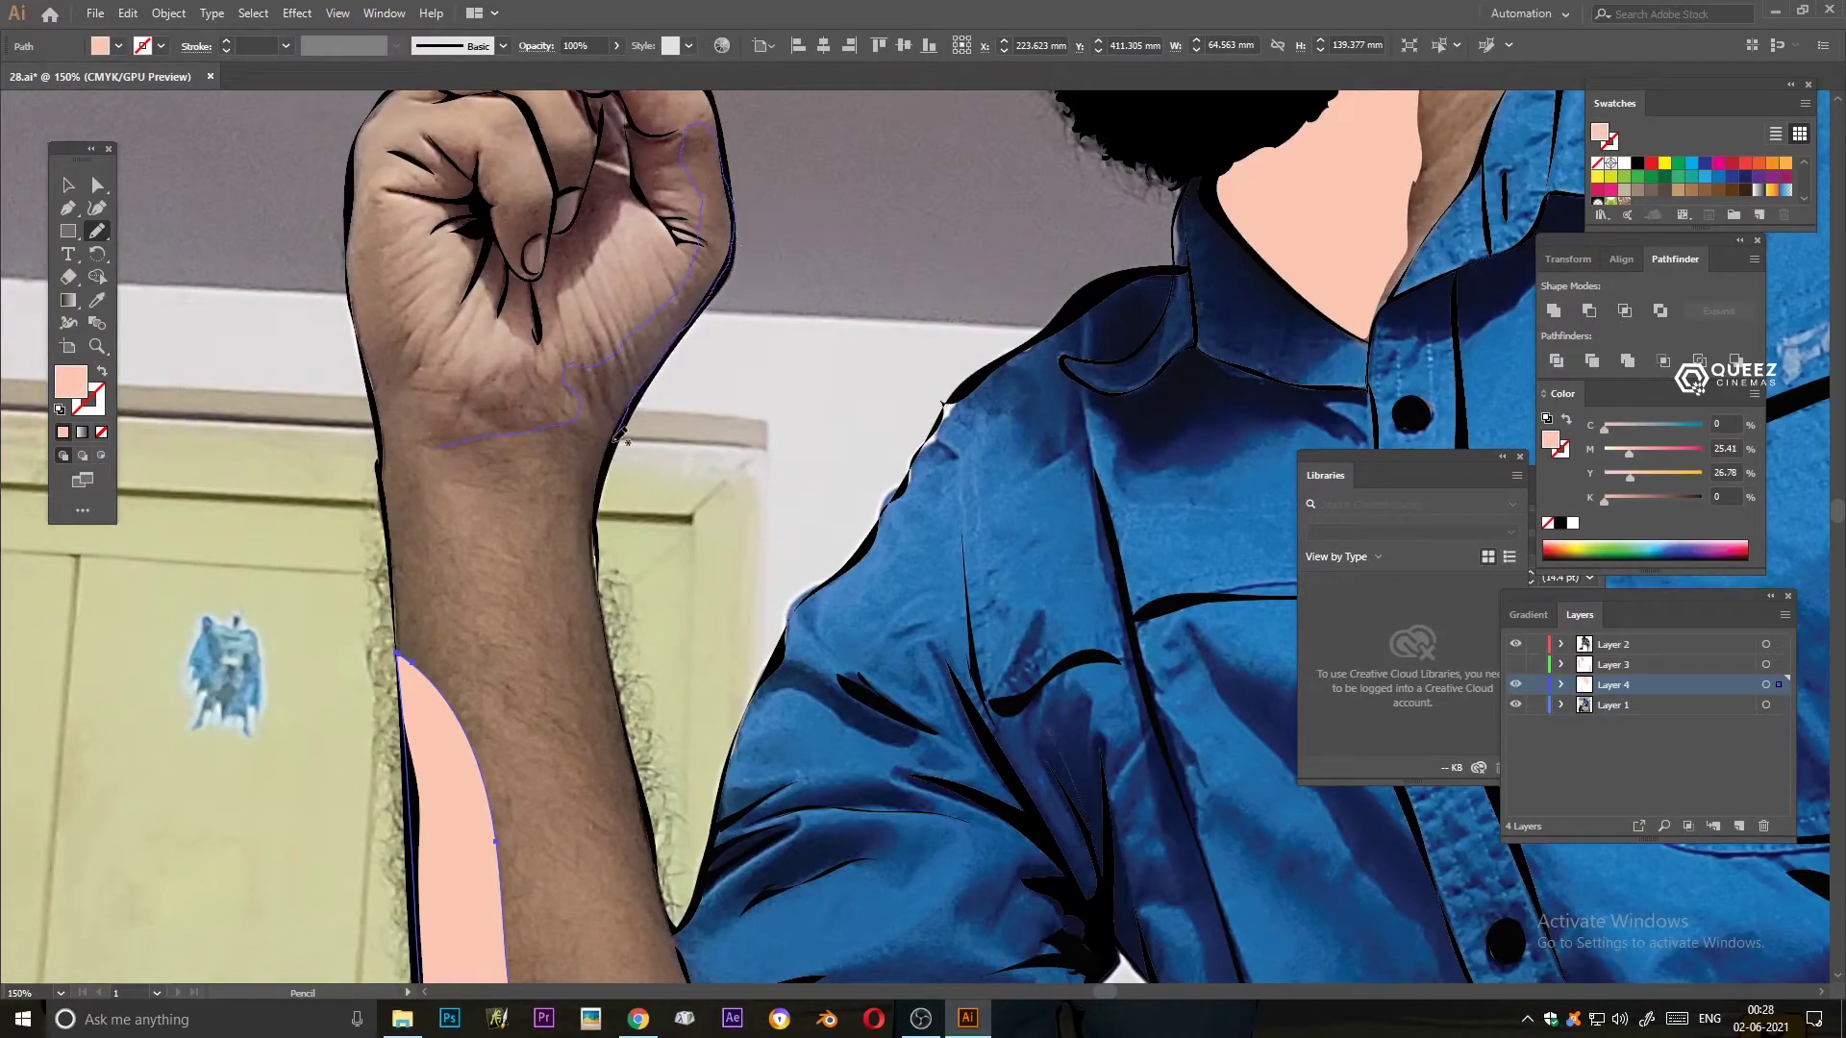
left_click_drag(436, 435, 442, 446)
scroll(442, 447, "up", 5)
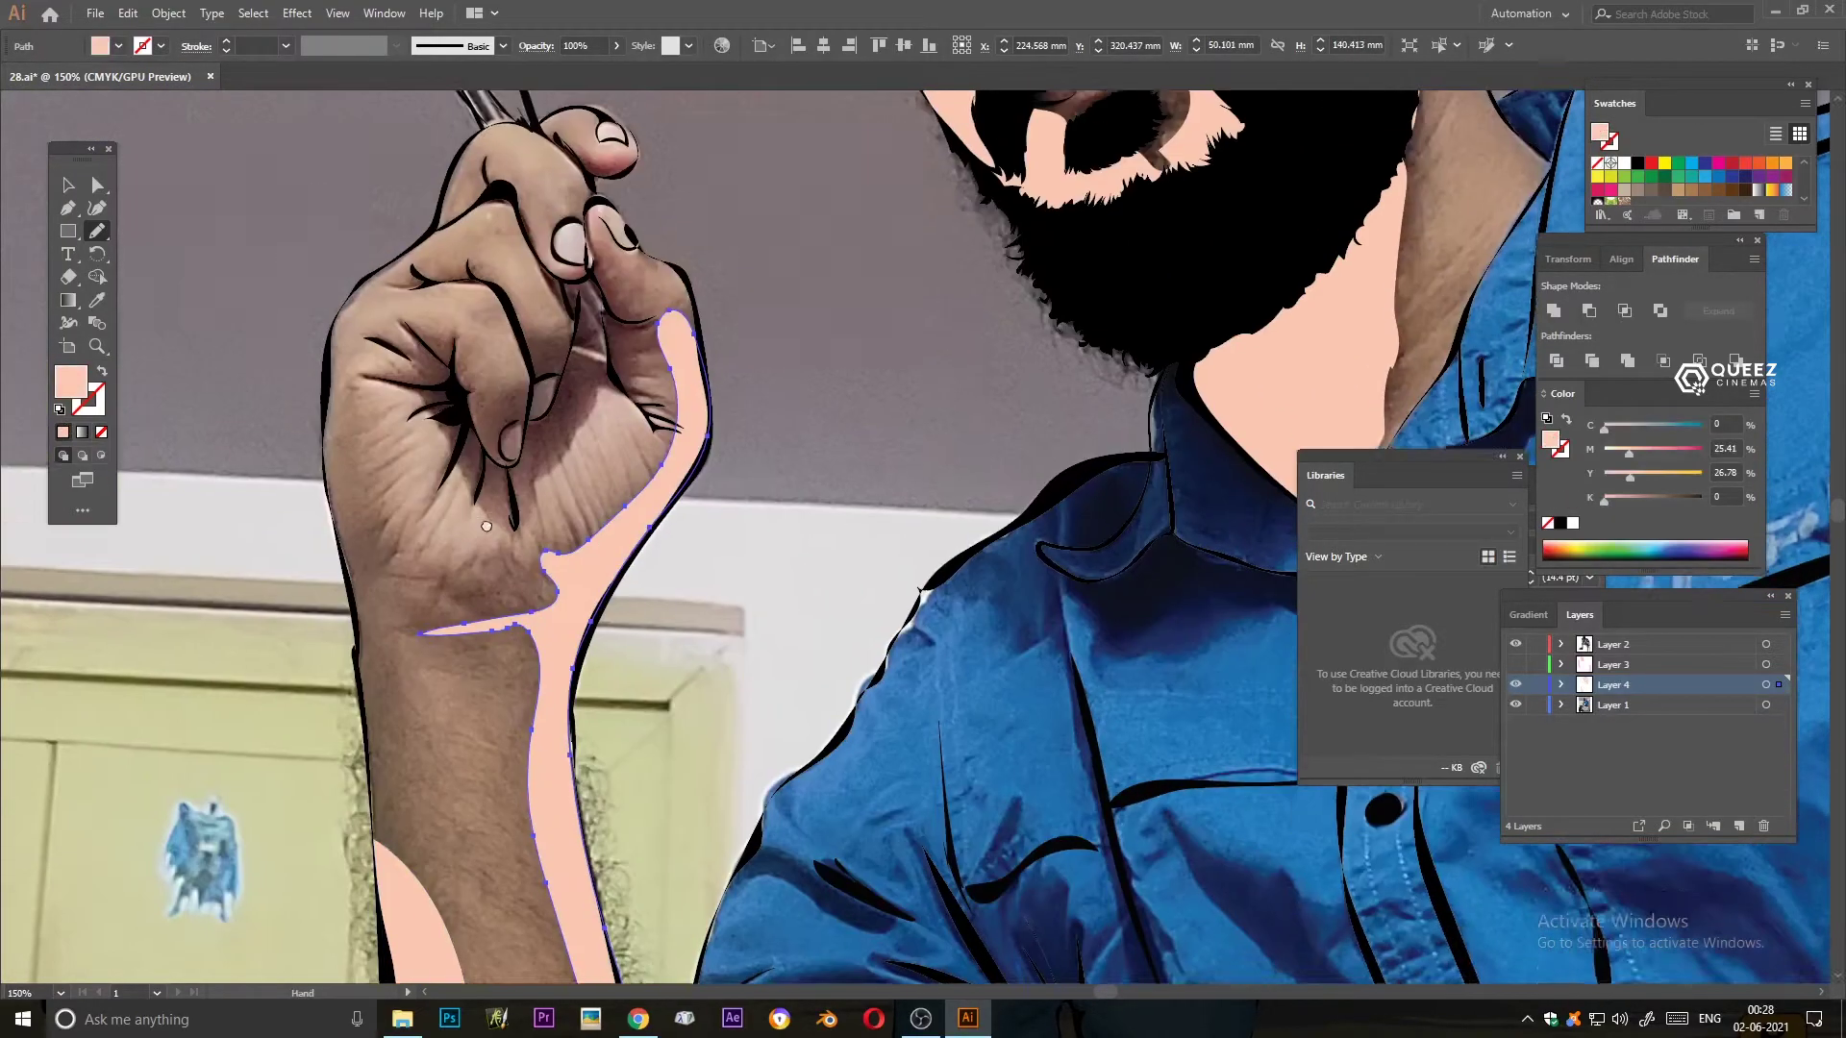
- Add shading shapes over the fist, thumbnail, index finger and lower palm
left_click_drag(455, 357, 531, 516)
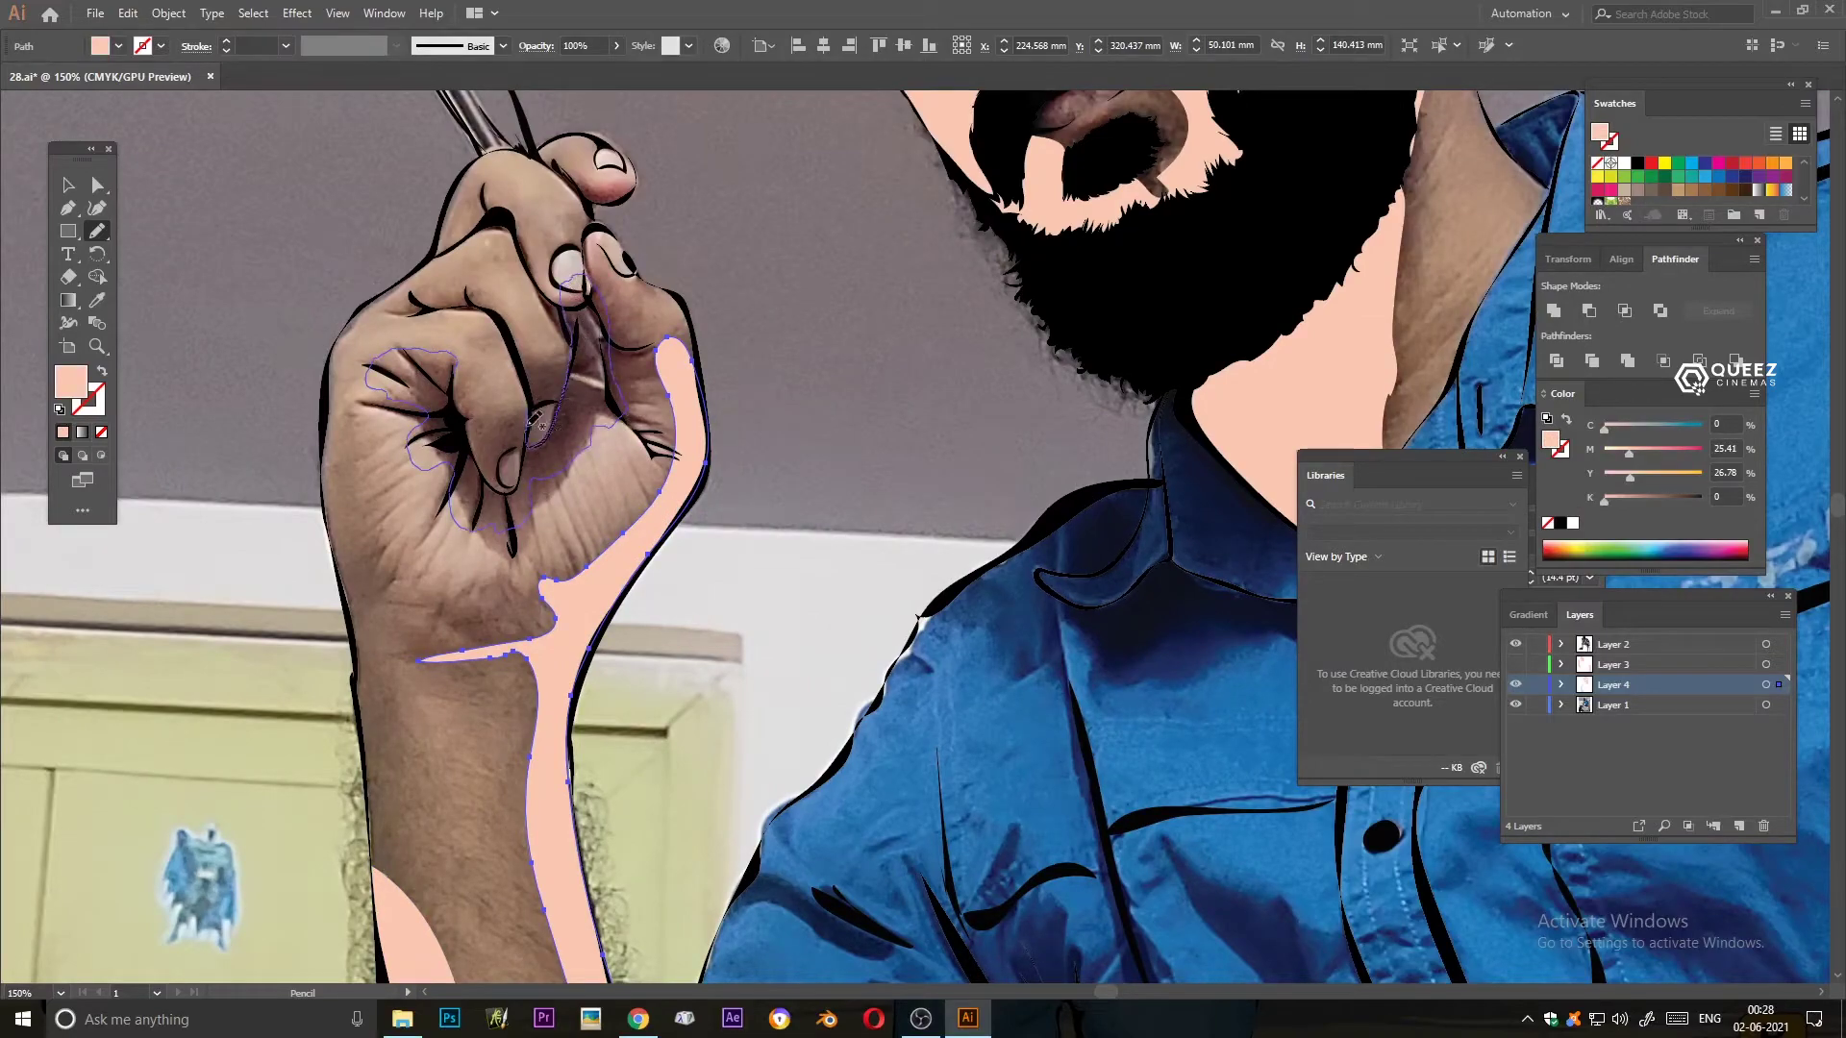
left_click_drag(464, 358, 460, 362)
left_click_drag(570, 357, 527, 366)
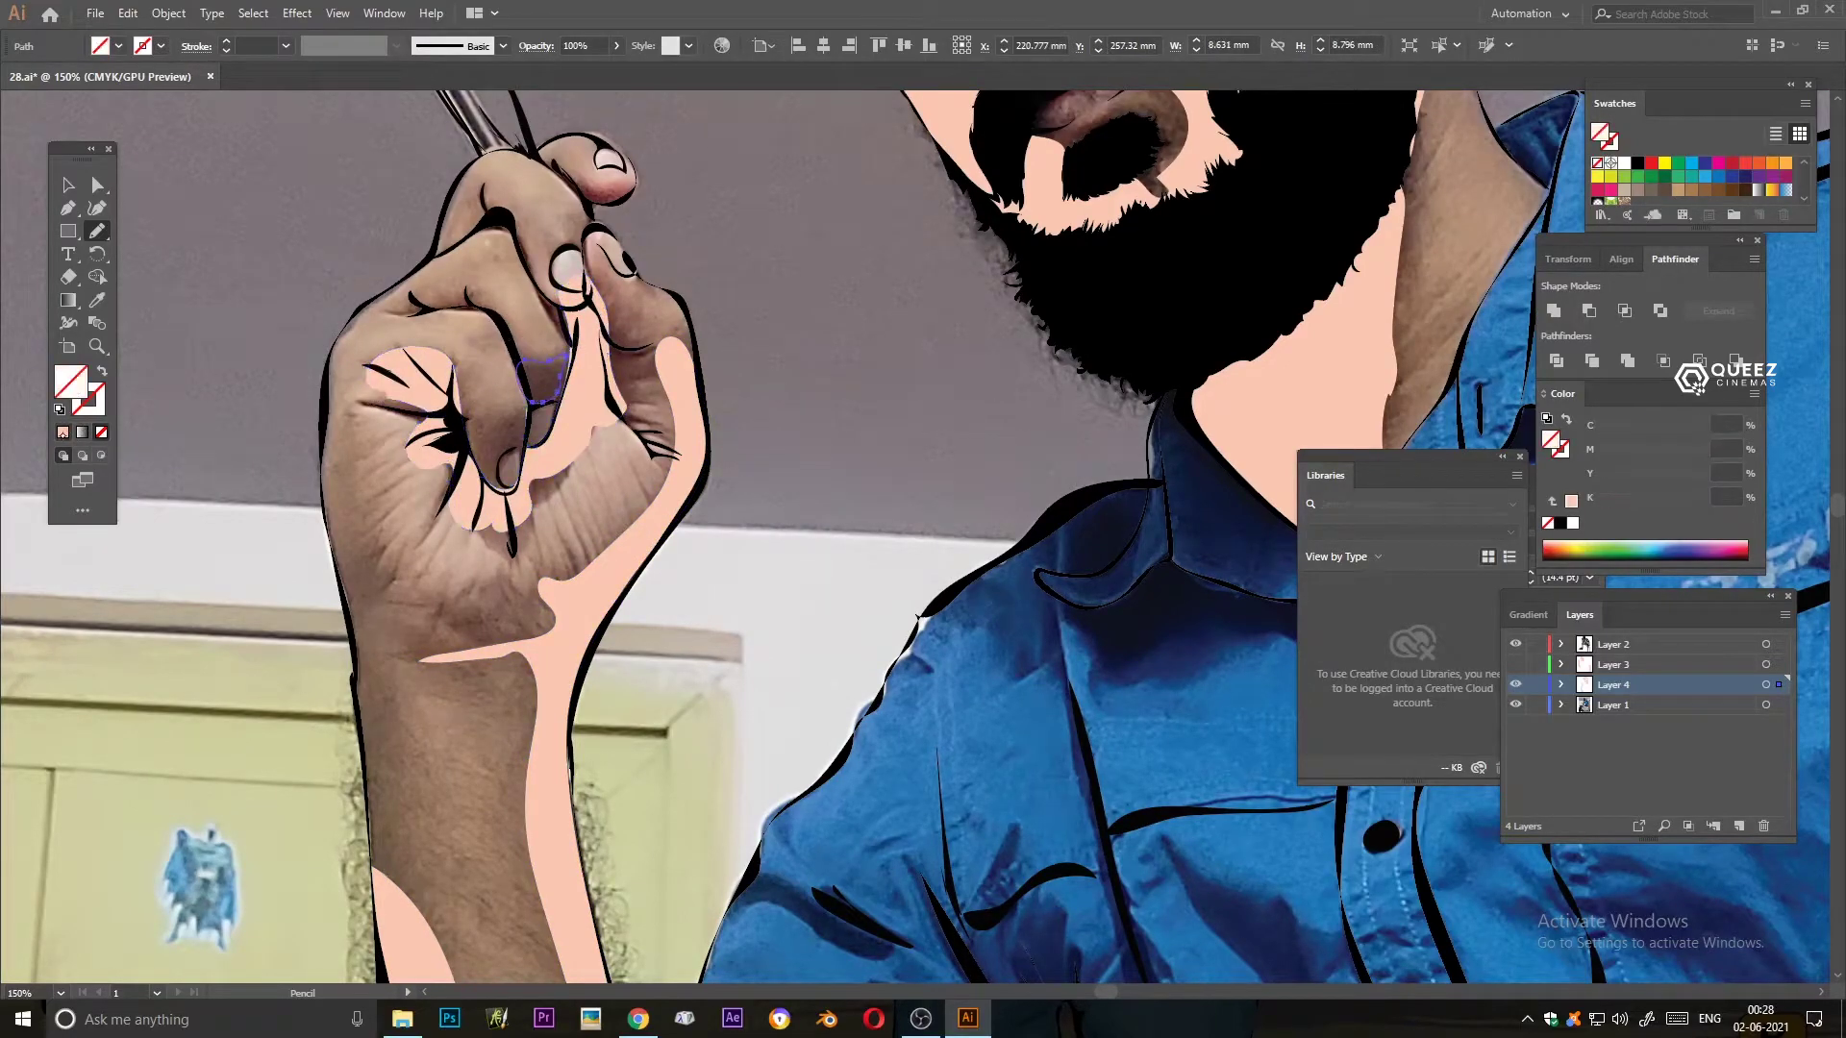
left_click_drag(572, 200, 569, 206)
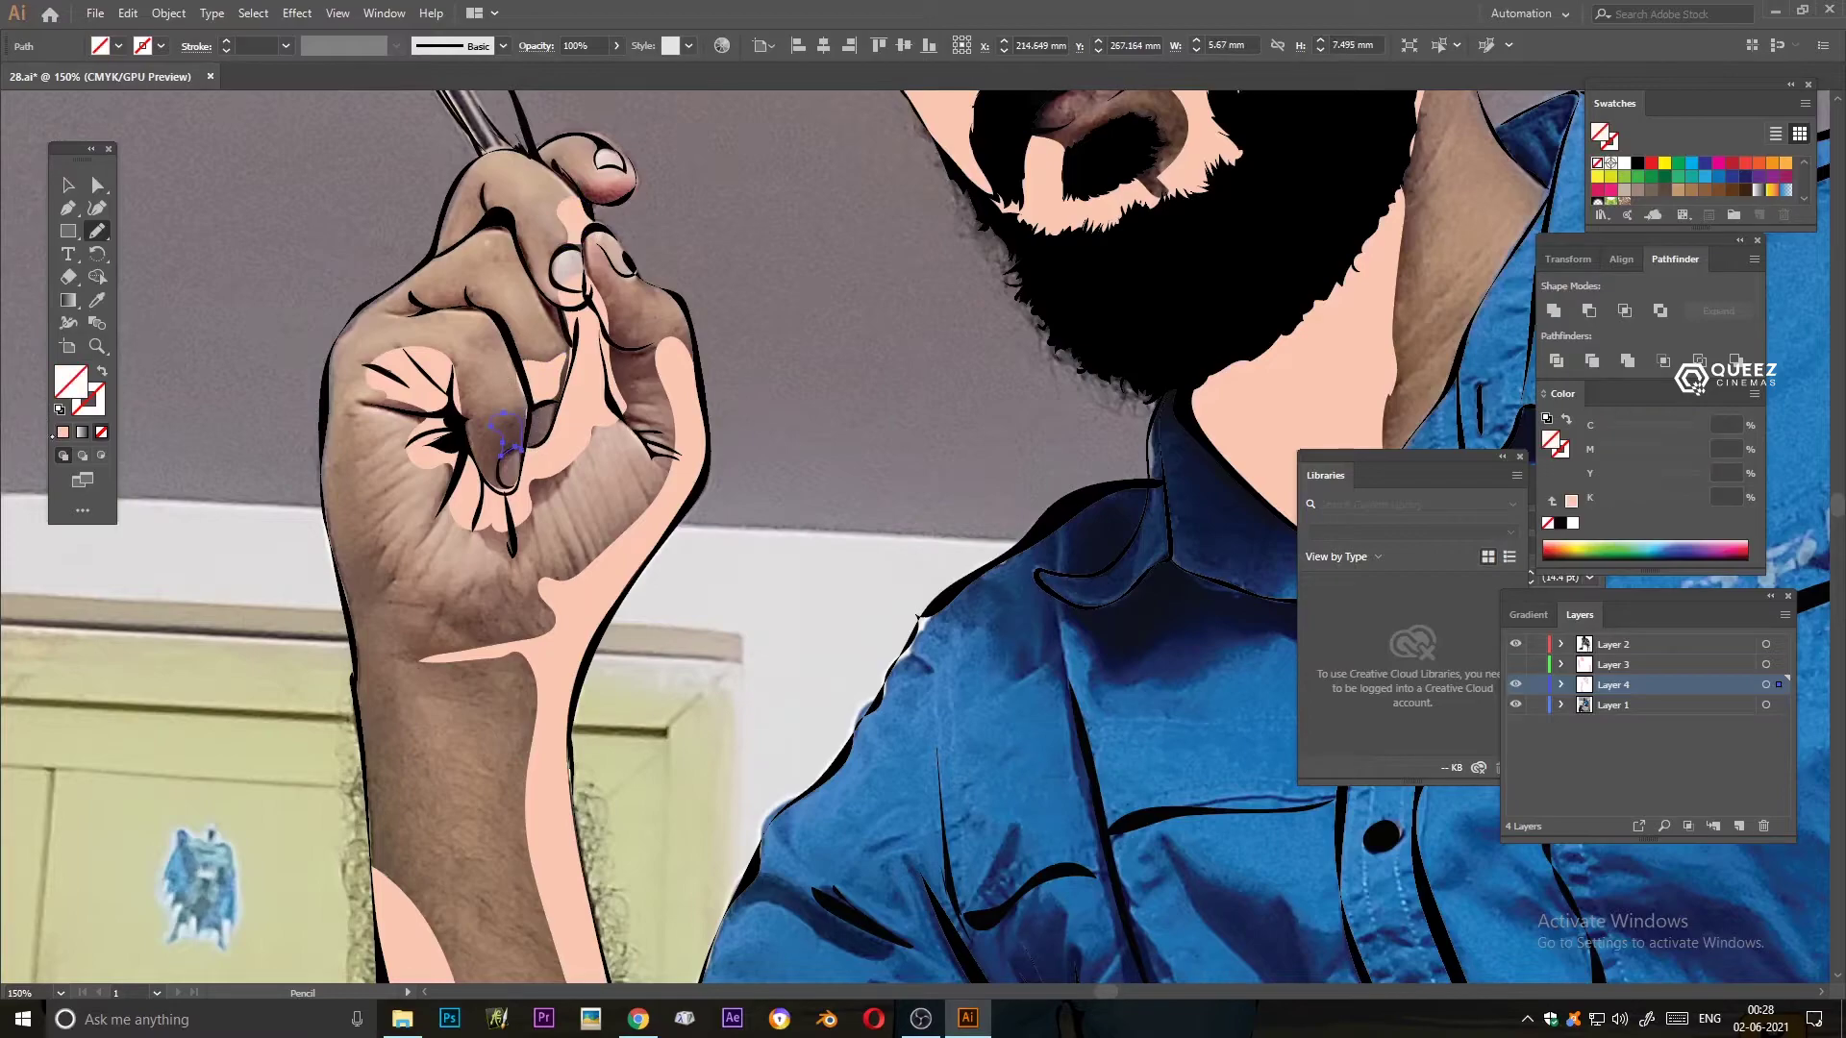
mouse_move(515, 375)
left_mouse_down()
mouse_move(507, 317)
mouse_move(413, 312)
left_mouse_up()
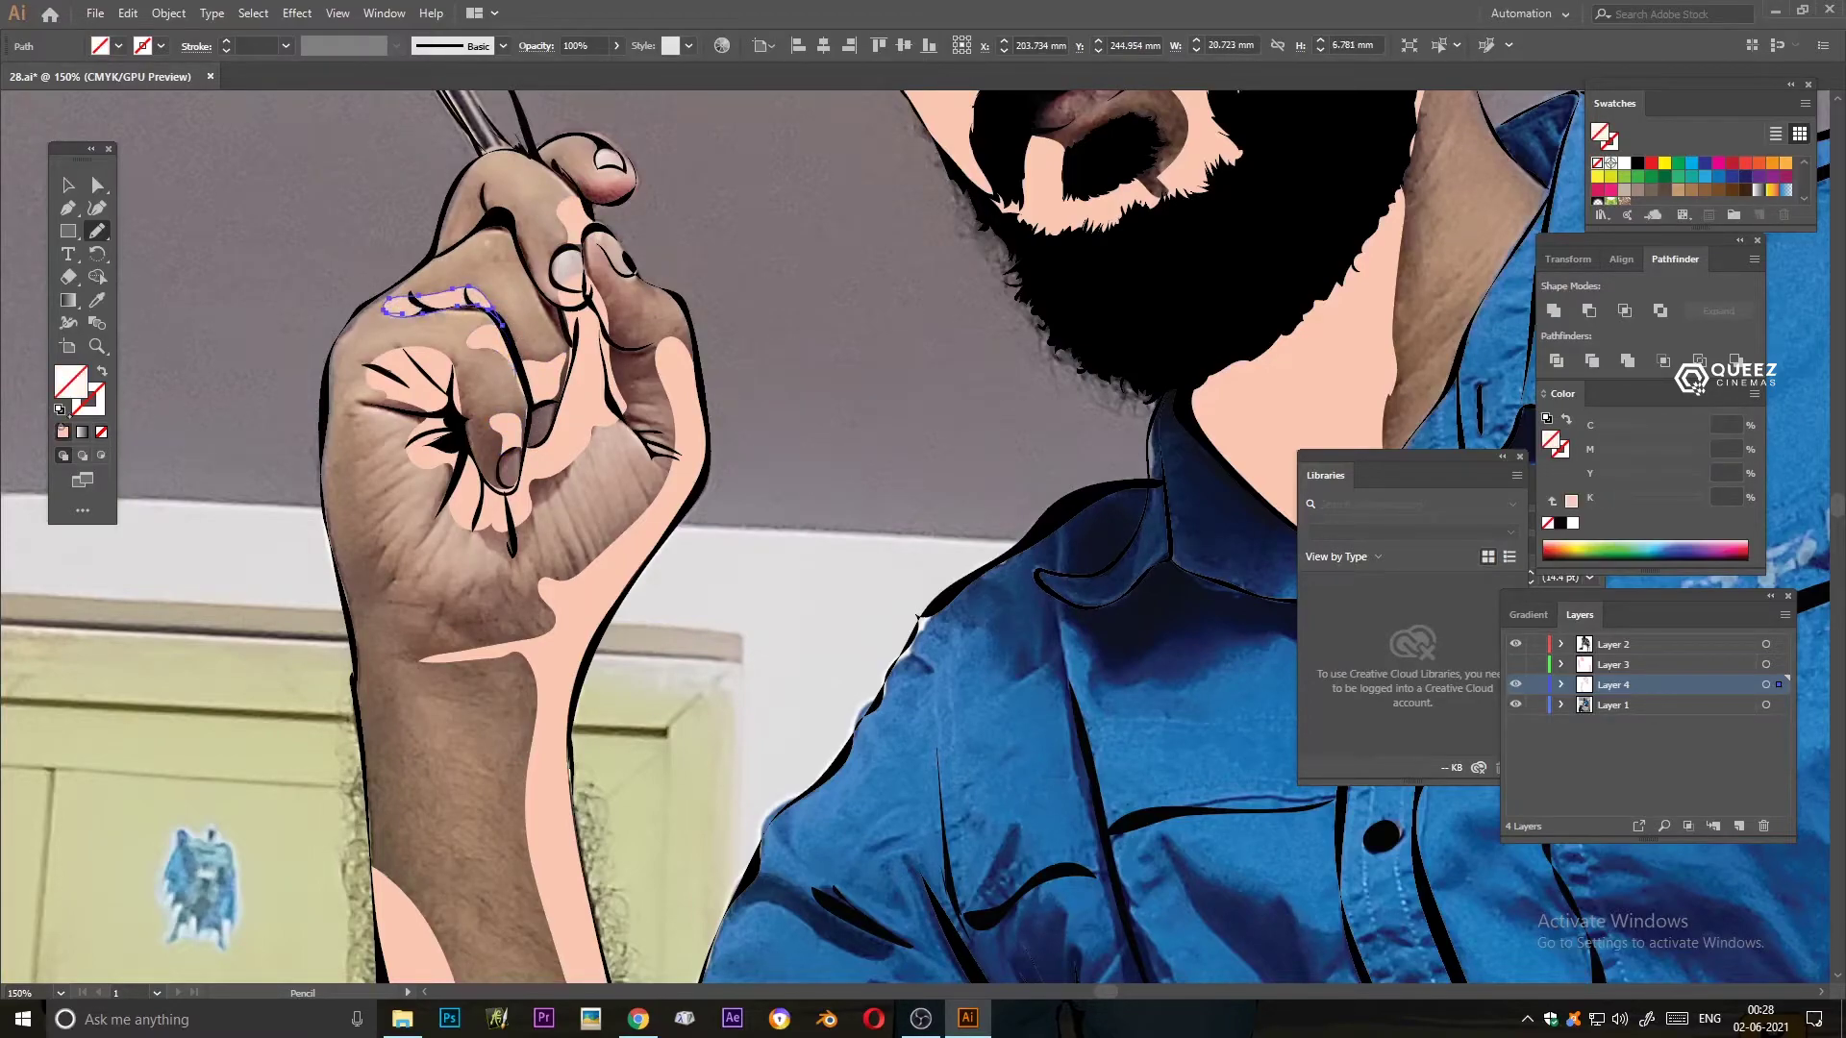
left_click_drag(519, 240, 460, 236)
mouse_move(553, 149)
left_mouse_down()
mouse_move(627, 179)
mouse_move(543, 158)
left_mouse_up()
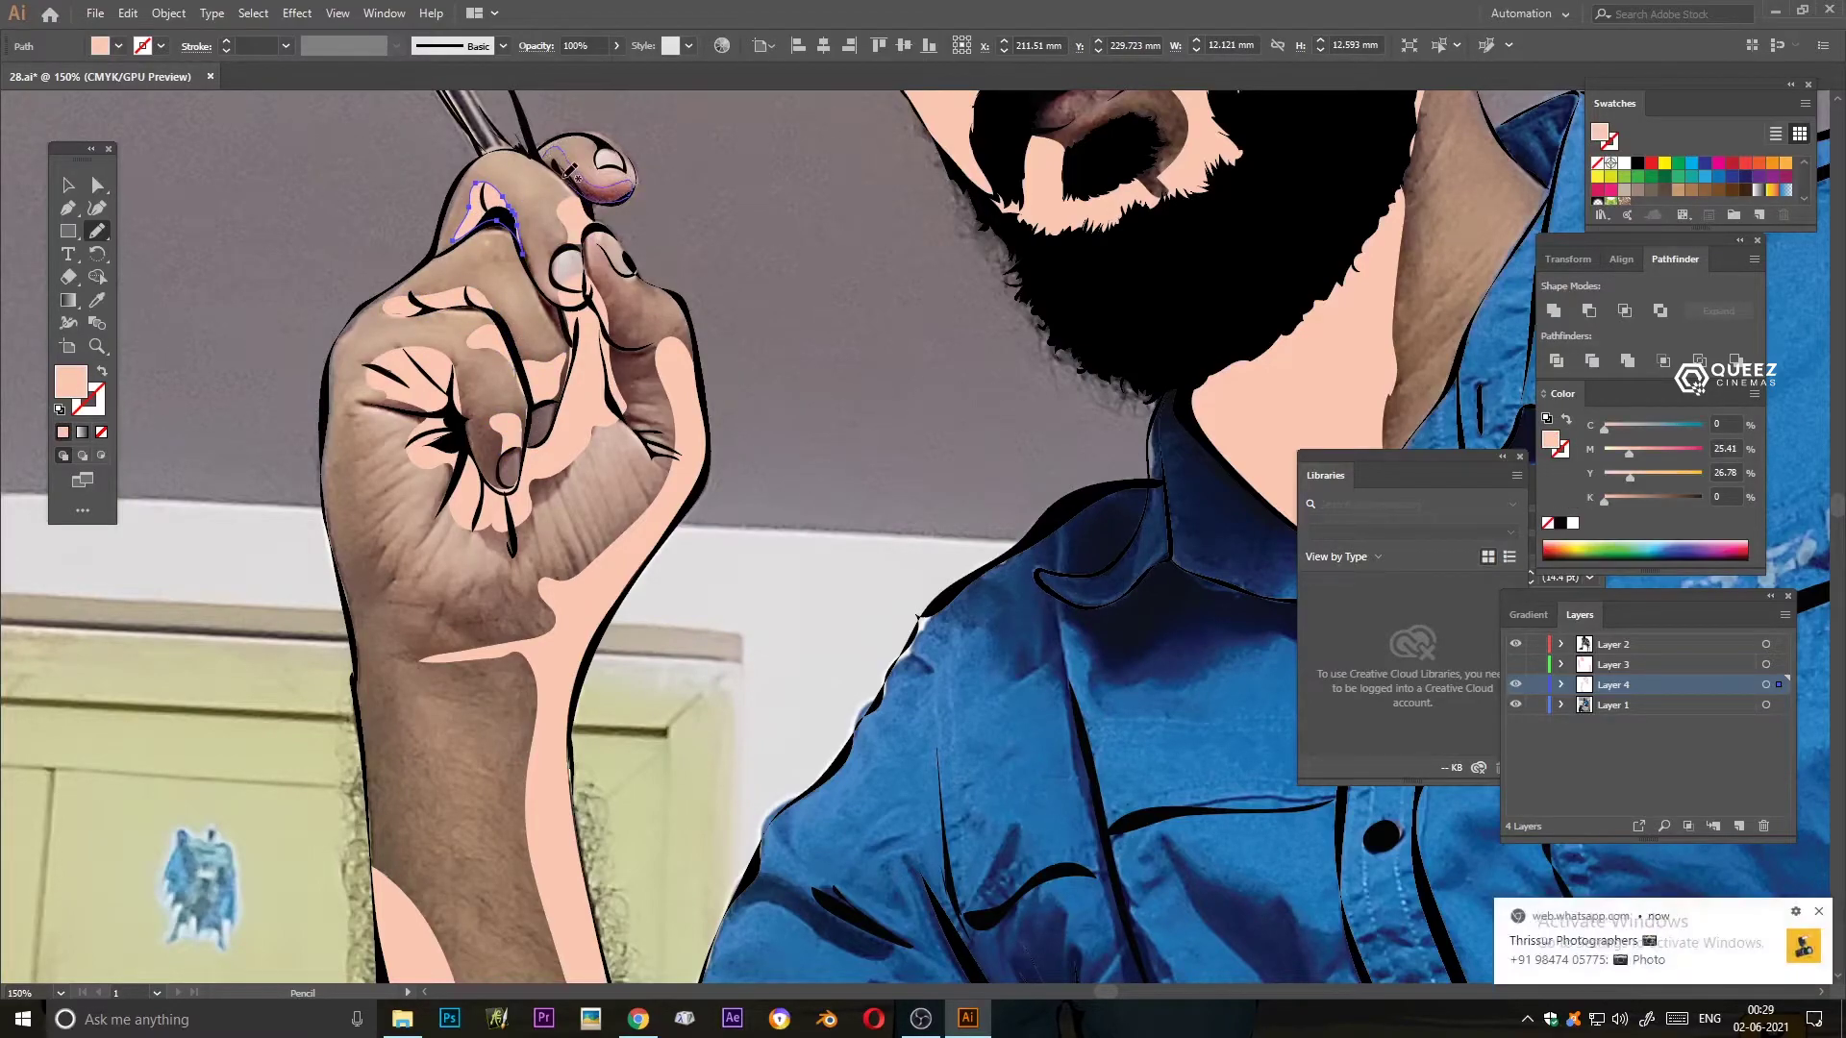
mouse_move(649, 442)
left_mouse_down()
mouse_move(663, 461)
mouse_move(473, 529)
left_mouse_up()
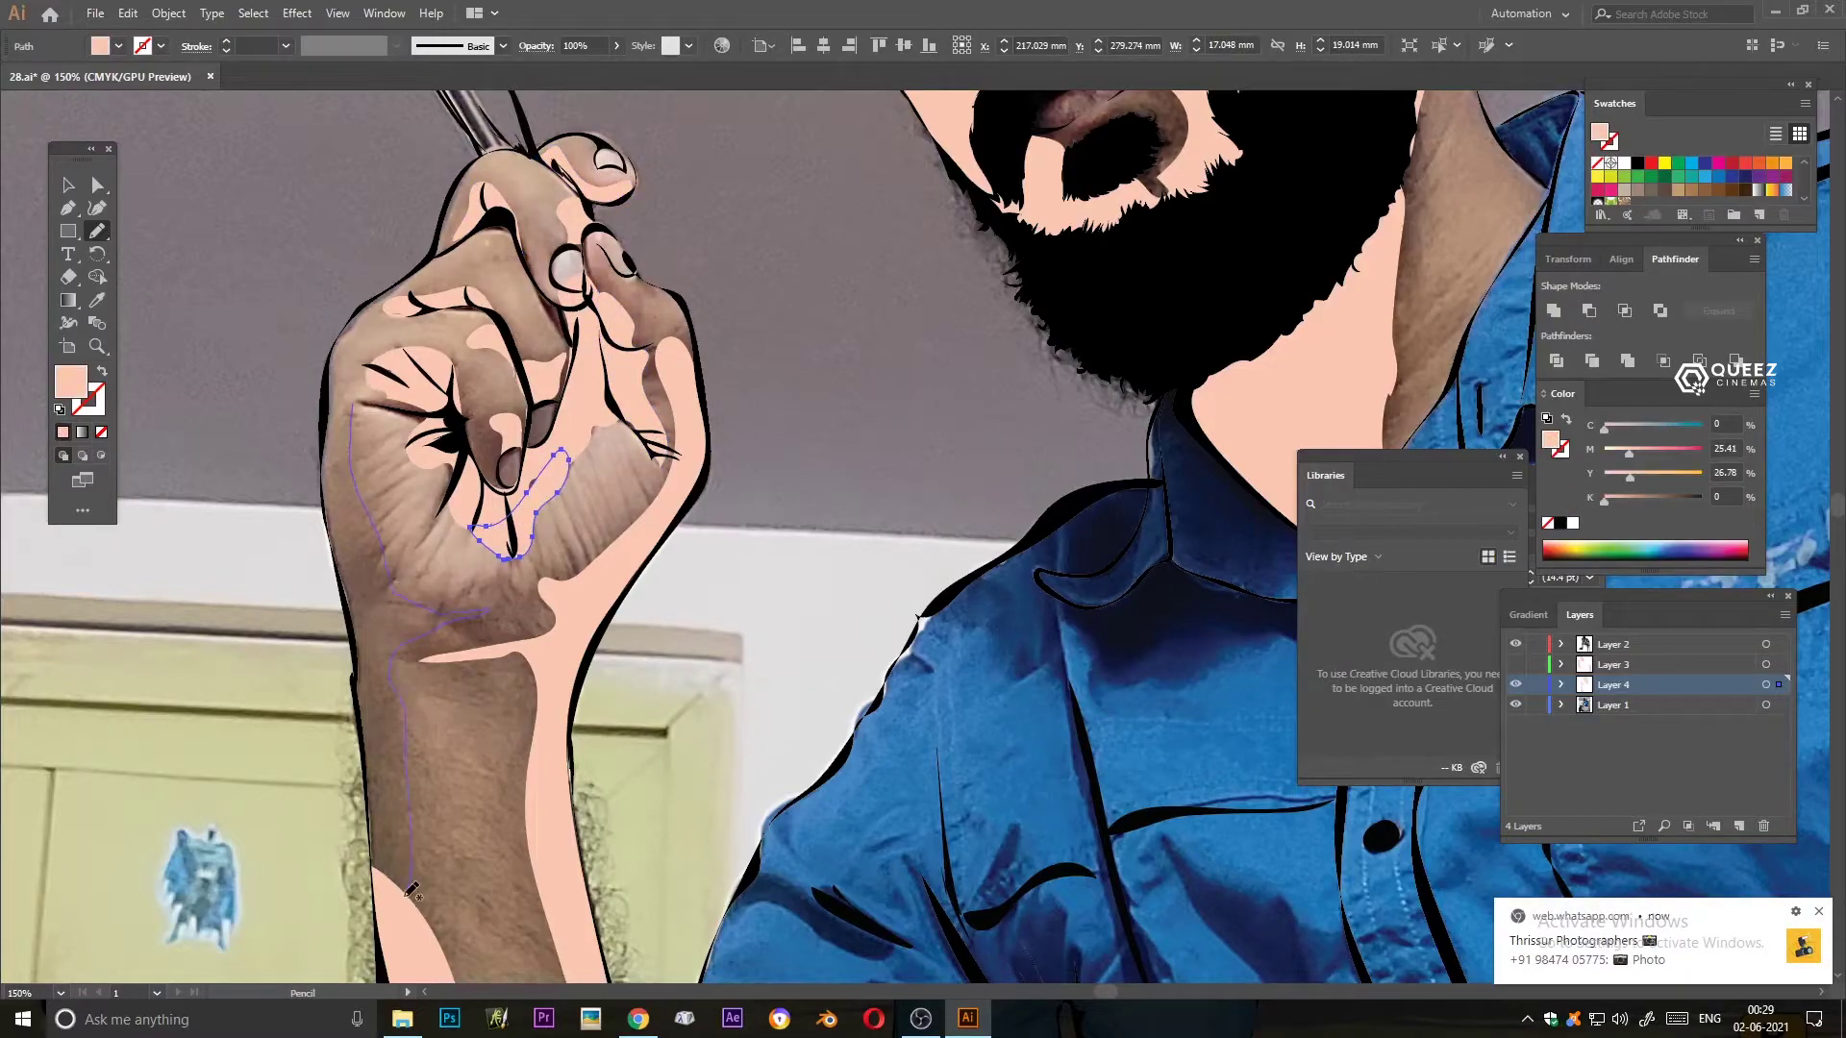
- Shade the lower arm, gun-gripping fingers and forearm, then fit the view and hide the photo
left_click_drag(411, 890, 370, 351)
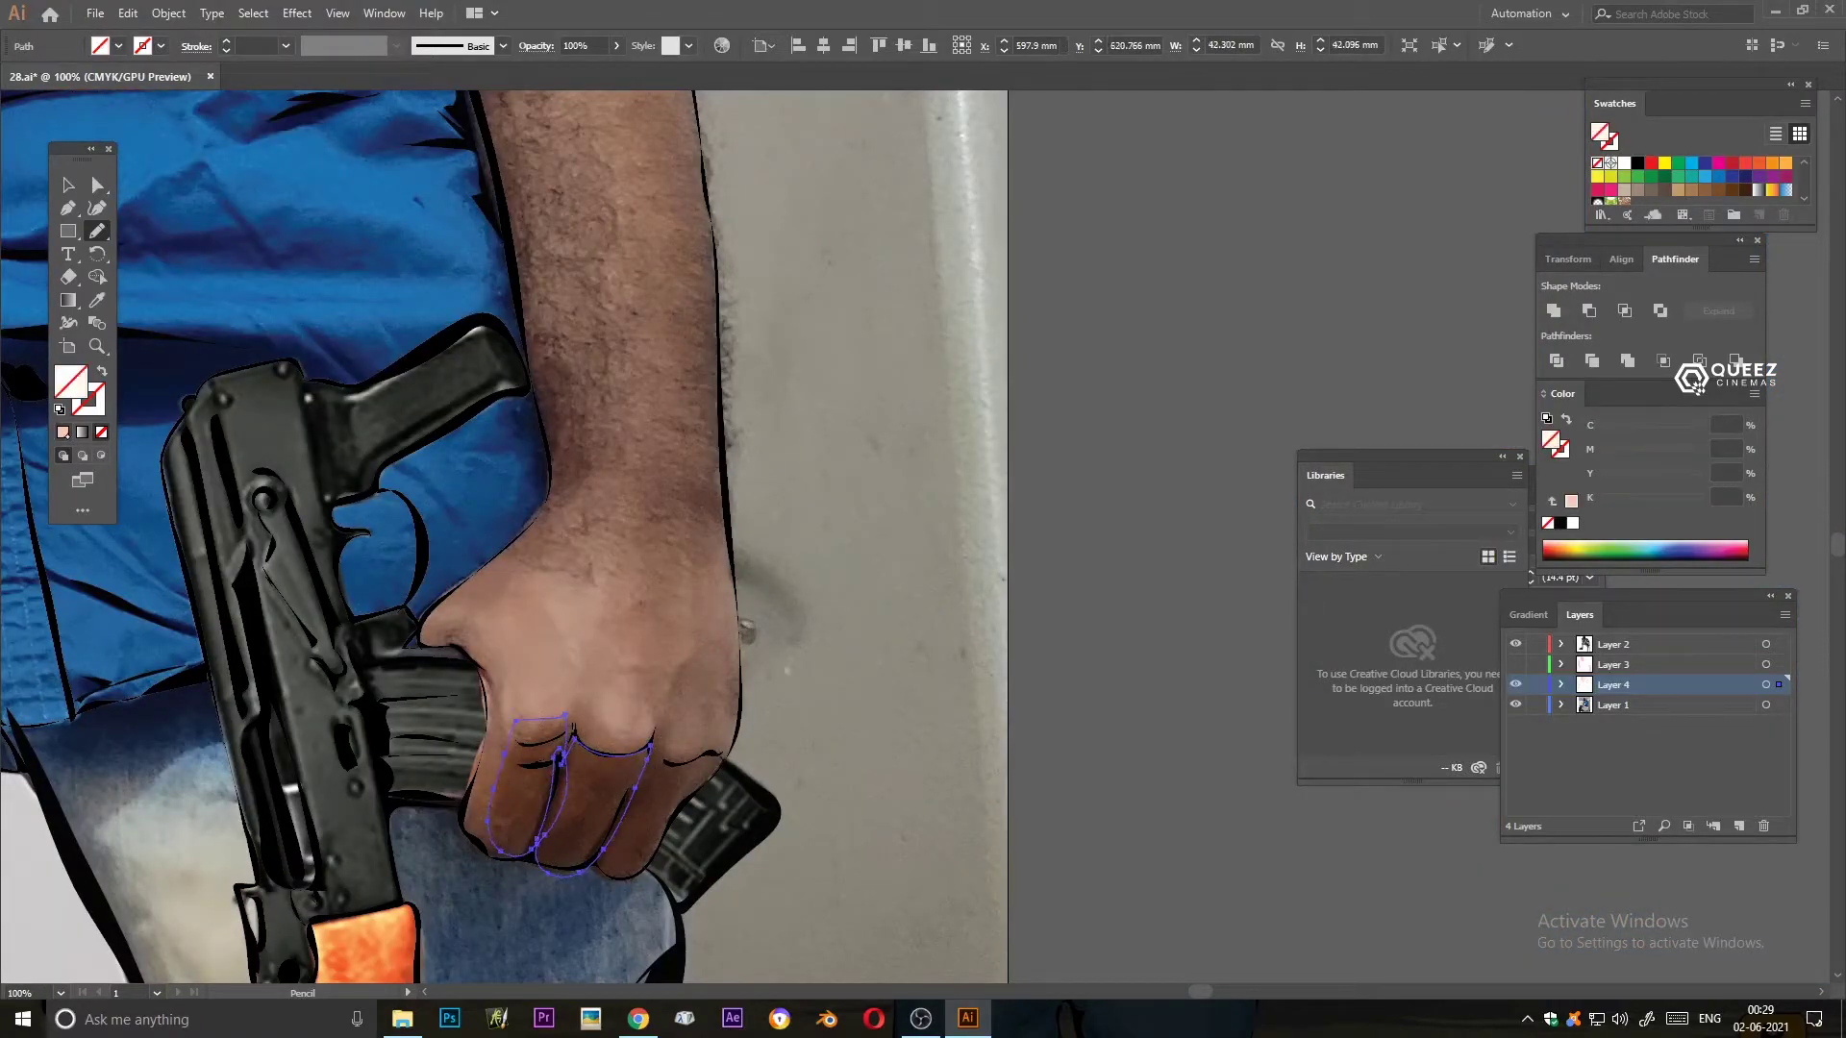
left_click_drag(544, 854, 524, 719)
mouse_move(651, 750)
left_mouse_down()
mouse_move(631, 826)
mouse_move(662, 743)
left_mouse_up()
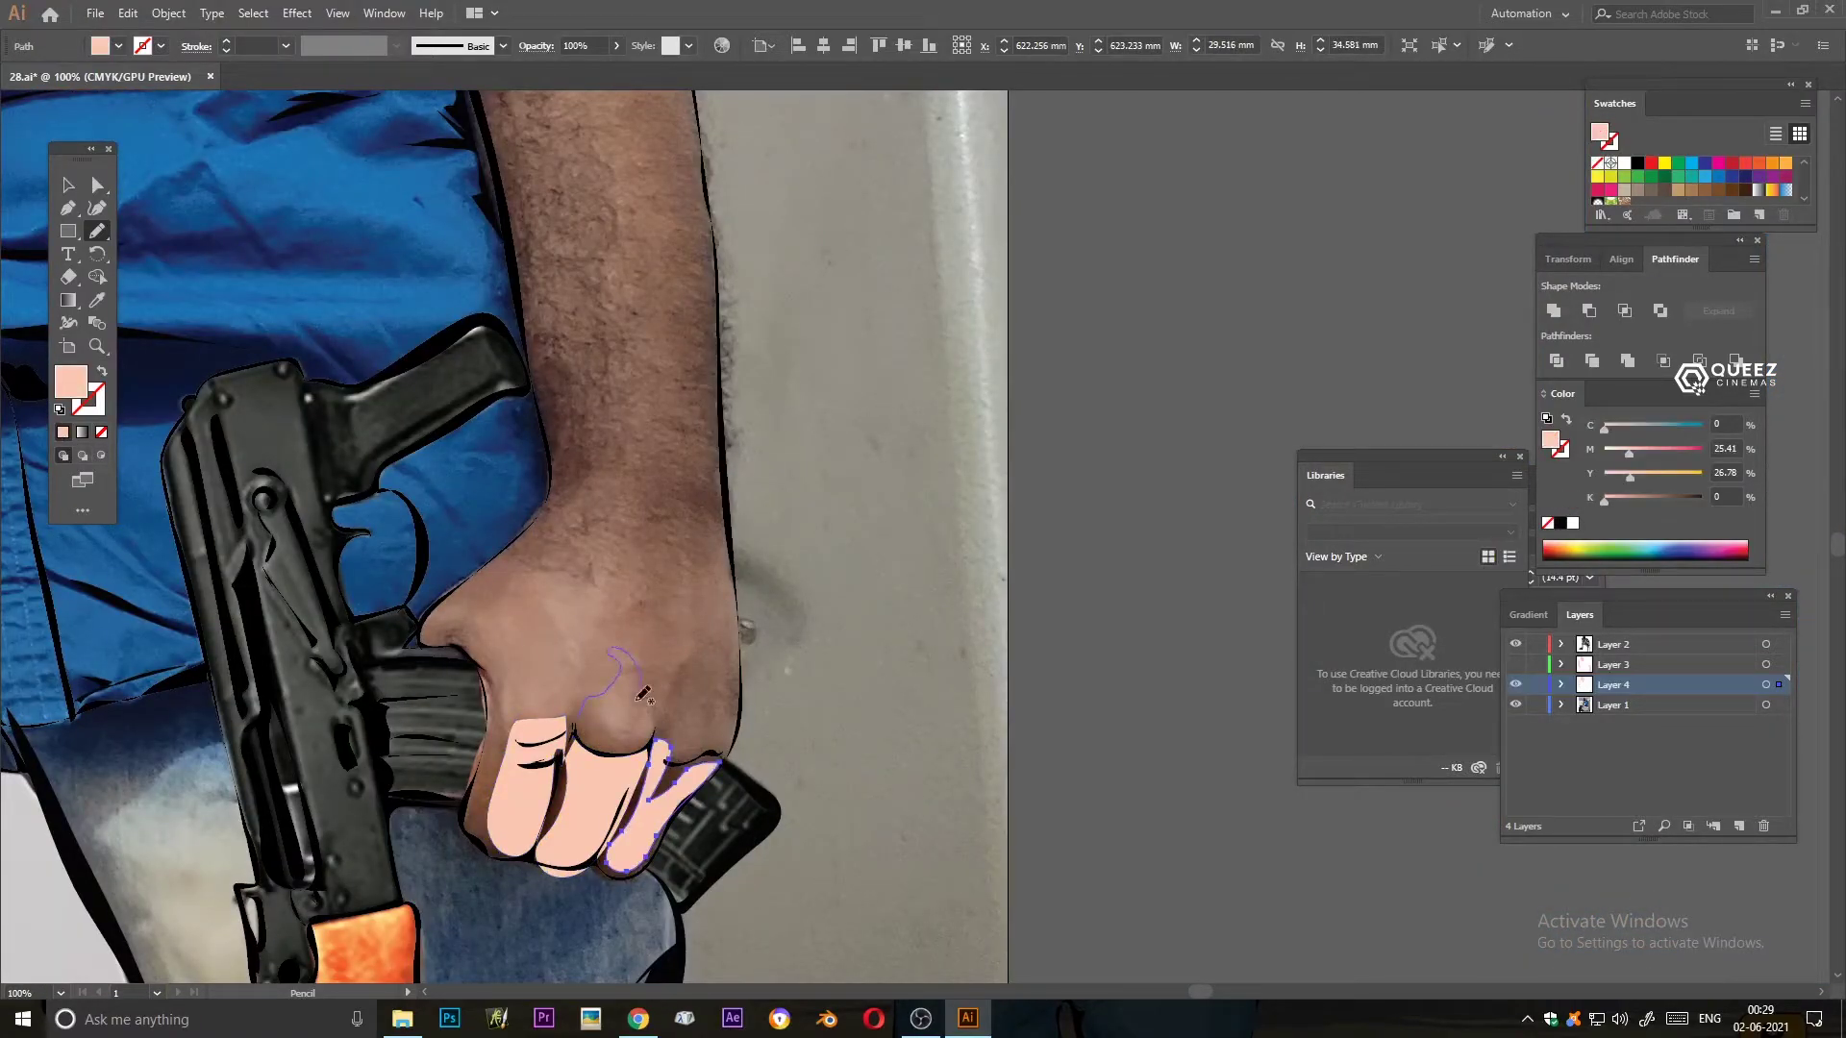
left_click_drag(588, 673, 584, 680)
mouse_move(632, 384)
left_mouse_down()
mouse_move(443, 673)
mouse_move(322, 457)
left_mouse_up()
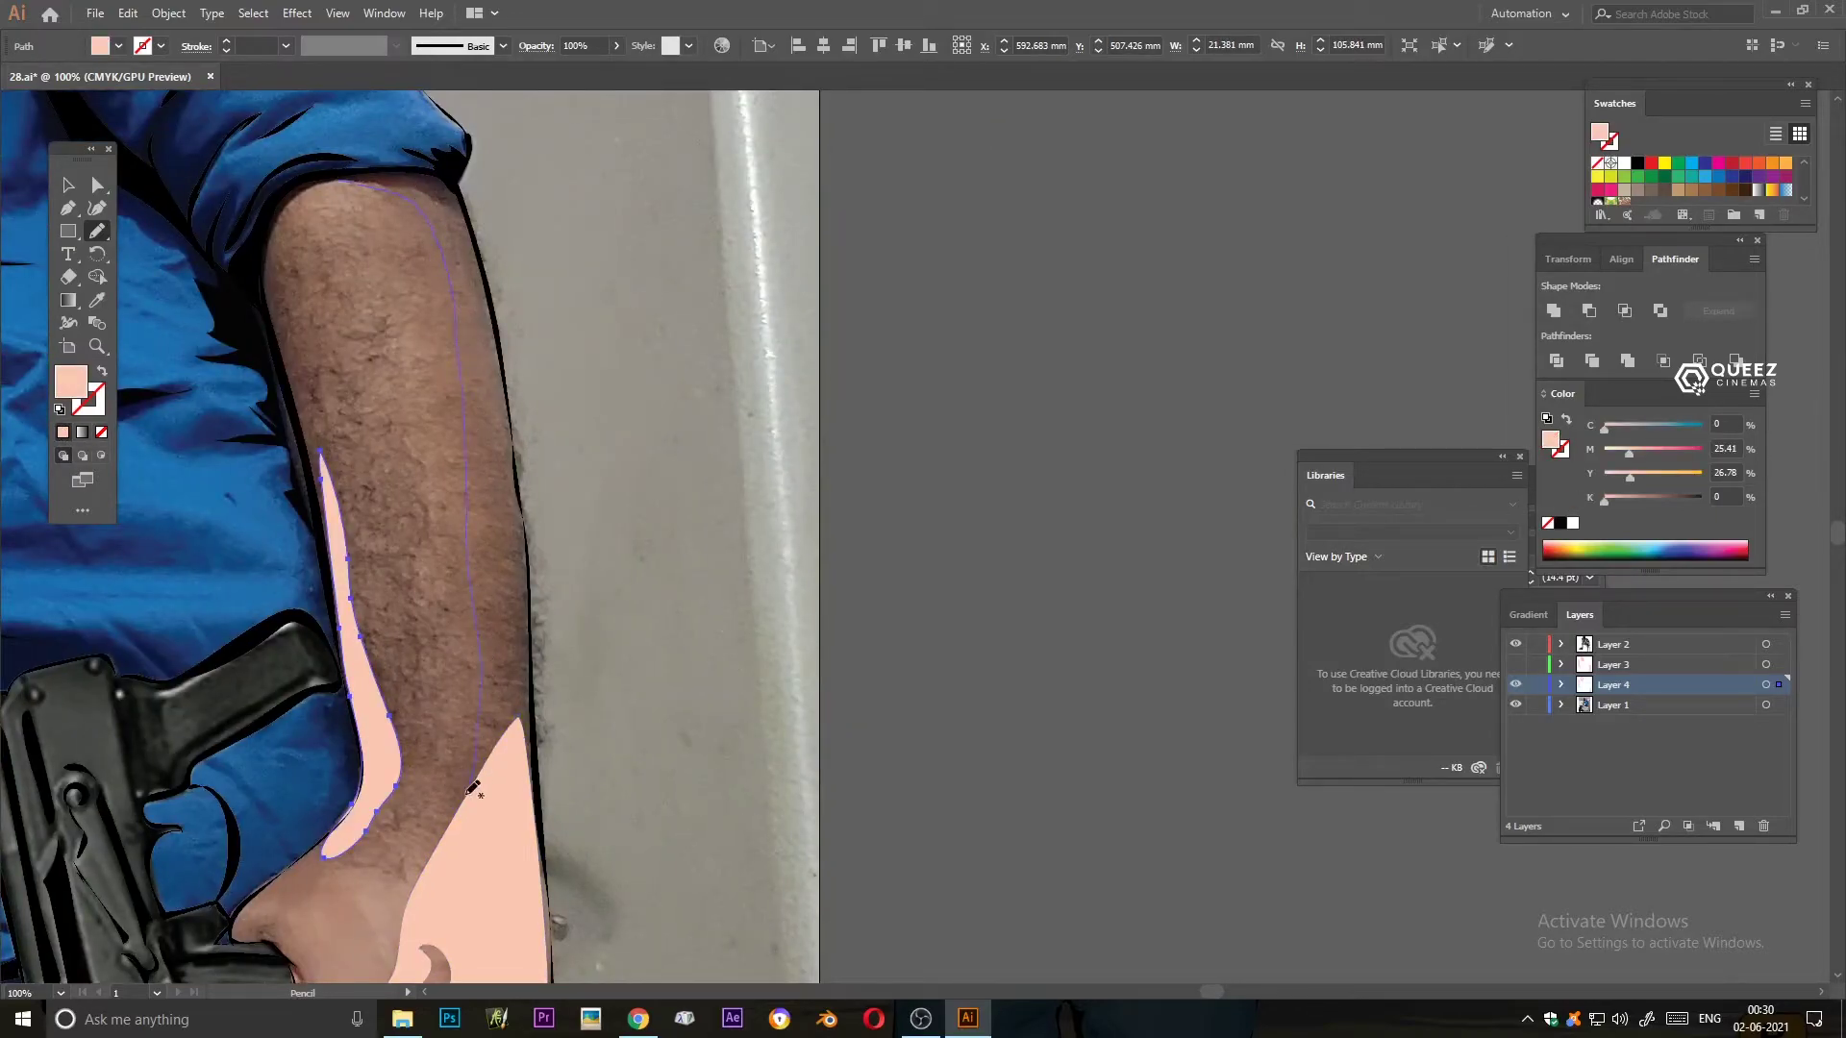
mouse_move(484, 248)
left_mouse_down()
mouse_move(346, 179)
mouse_move(267, 291)
mouse_move(322, 495)
left_mouse_up()
left_click_drag(942, 865, 1194, 598)
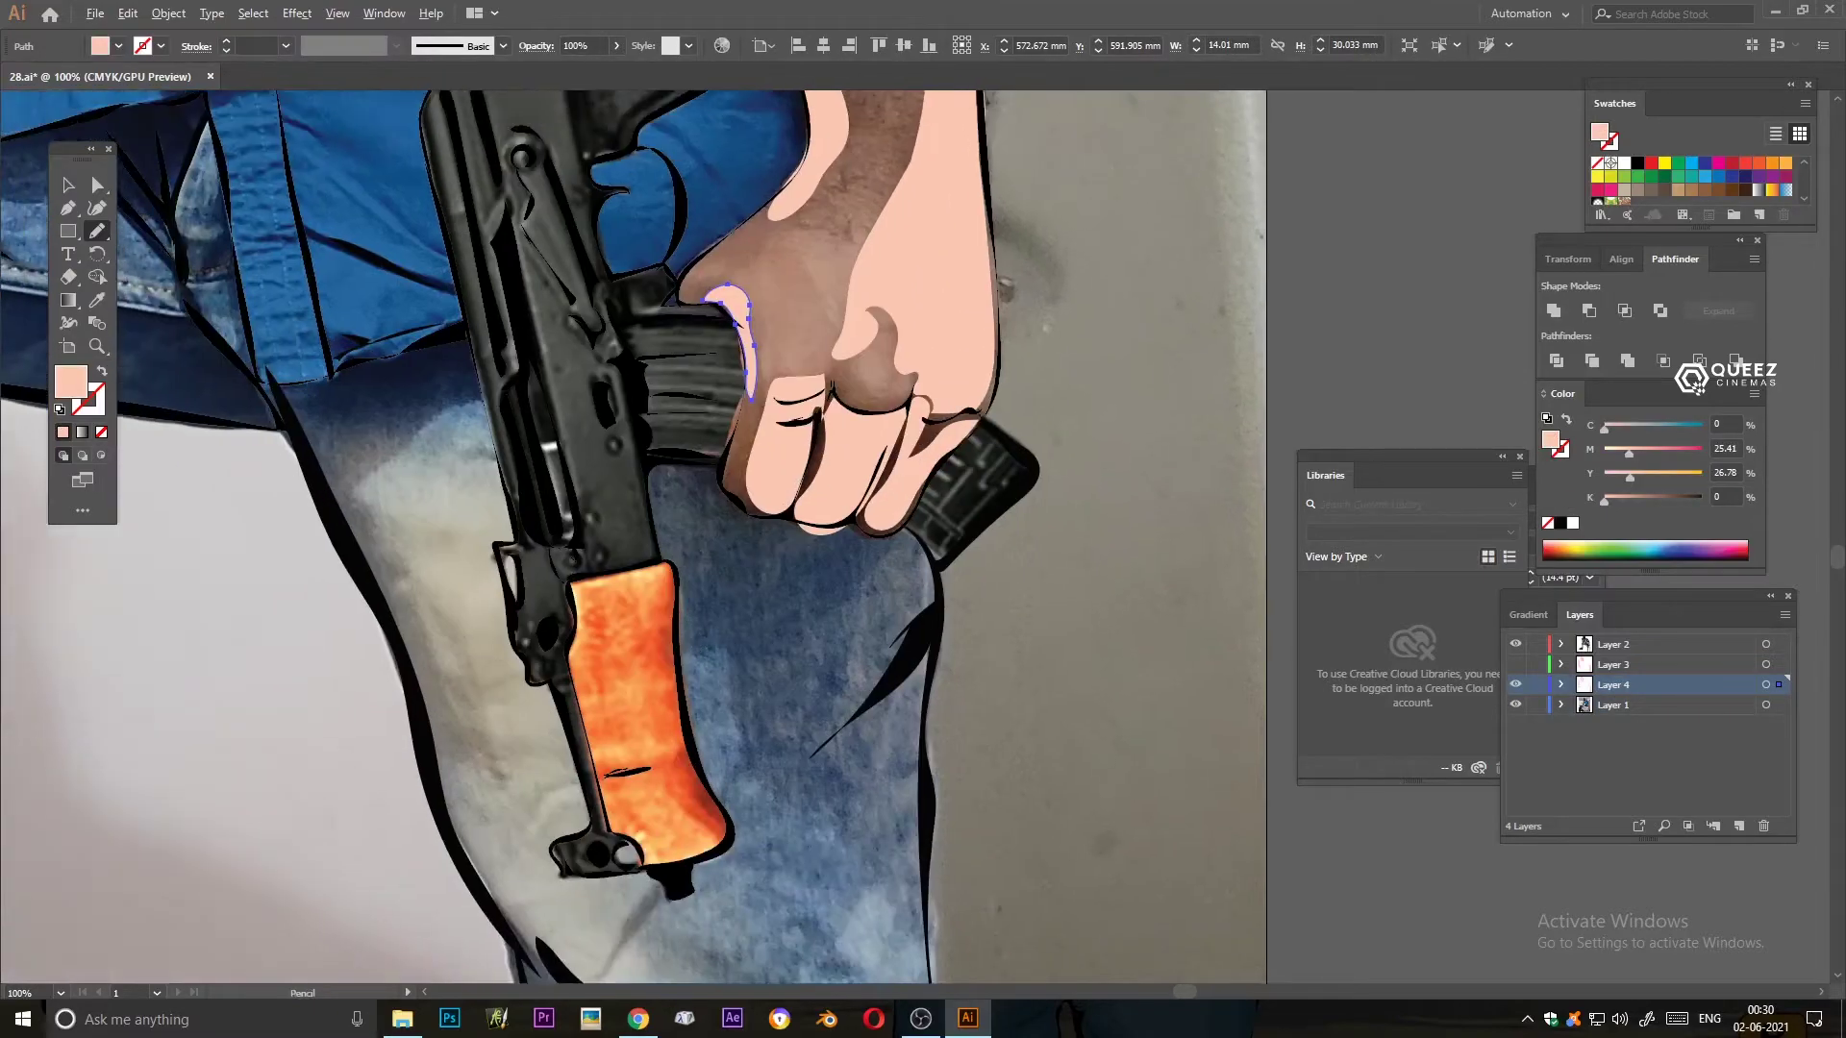
key("ctrl+minus")
key("ctrl+minus")
key("ctrl+minus")
left_click(1515, 705)
- Show the flat skin fills again and set the shading shapes to a peach fill
left_click(1515, 665)
key("ctrl+a")
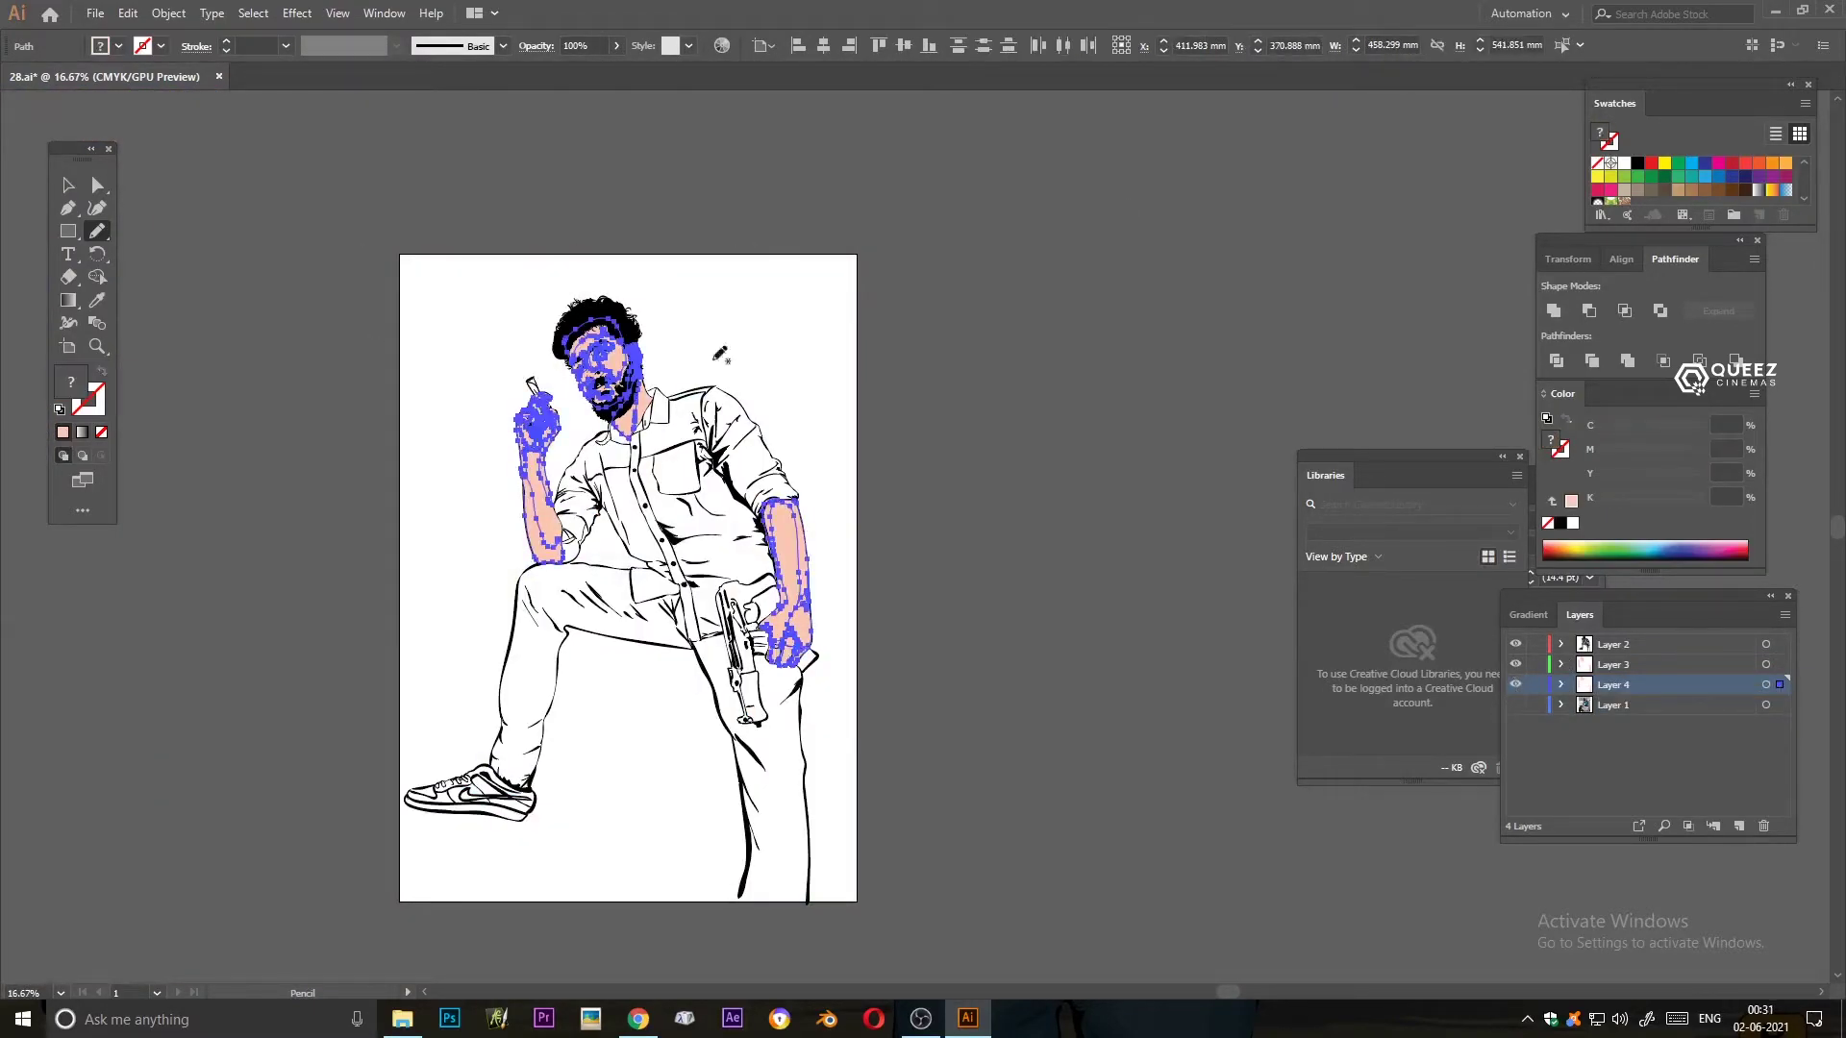
double_click(1550, 440)
left_click(1503, 211)
double_click(70, 382)
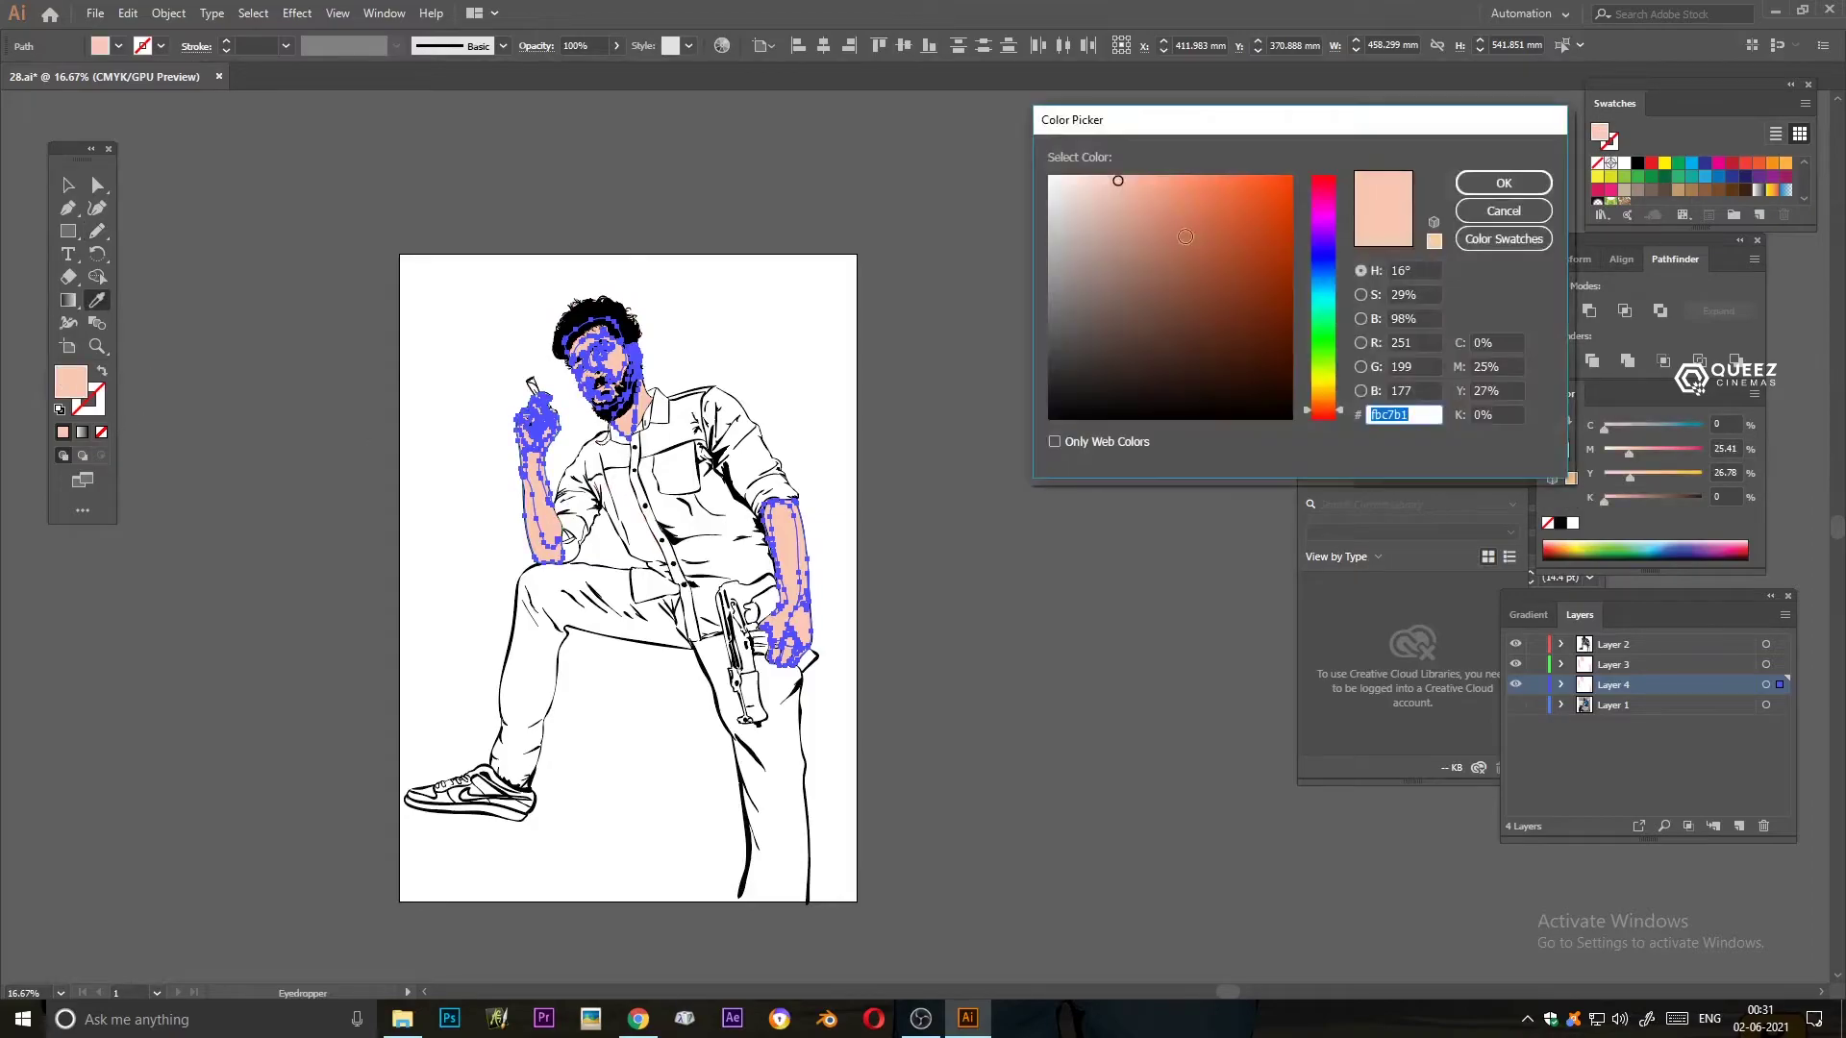
left_click(1503, 183)
key("ctrl+shift+a")
key("ctrl+plus")
key("ctrl+plus")
- Move the shading layer above the base skin and recolor its shapes a darker salmon
left_click_drag(1615, 685, 1615, 658)
key("ctrl+a")
double_click(70, 381)
left_click(1520, 176)
key("ctrl+shift+a")
left_click_drag(904, 468, 862, 324)
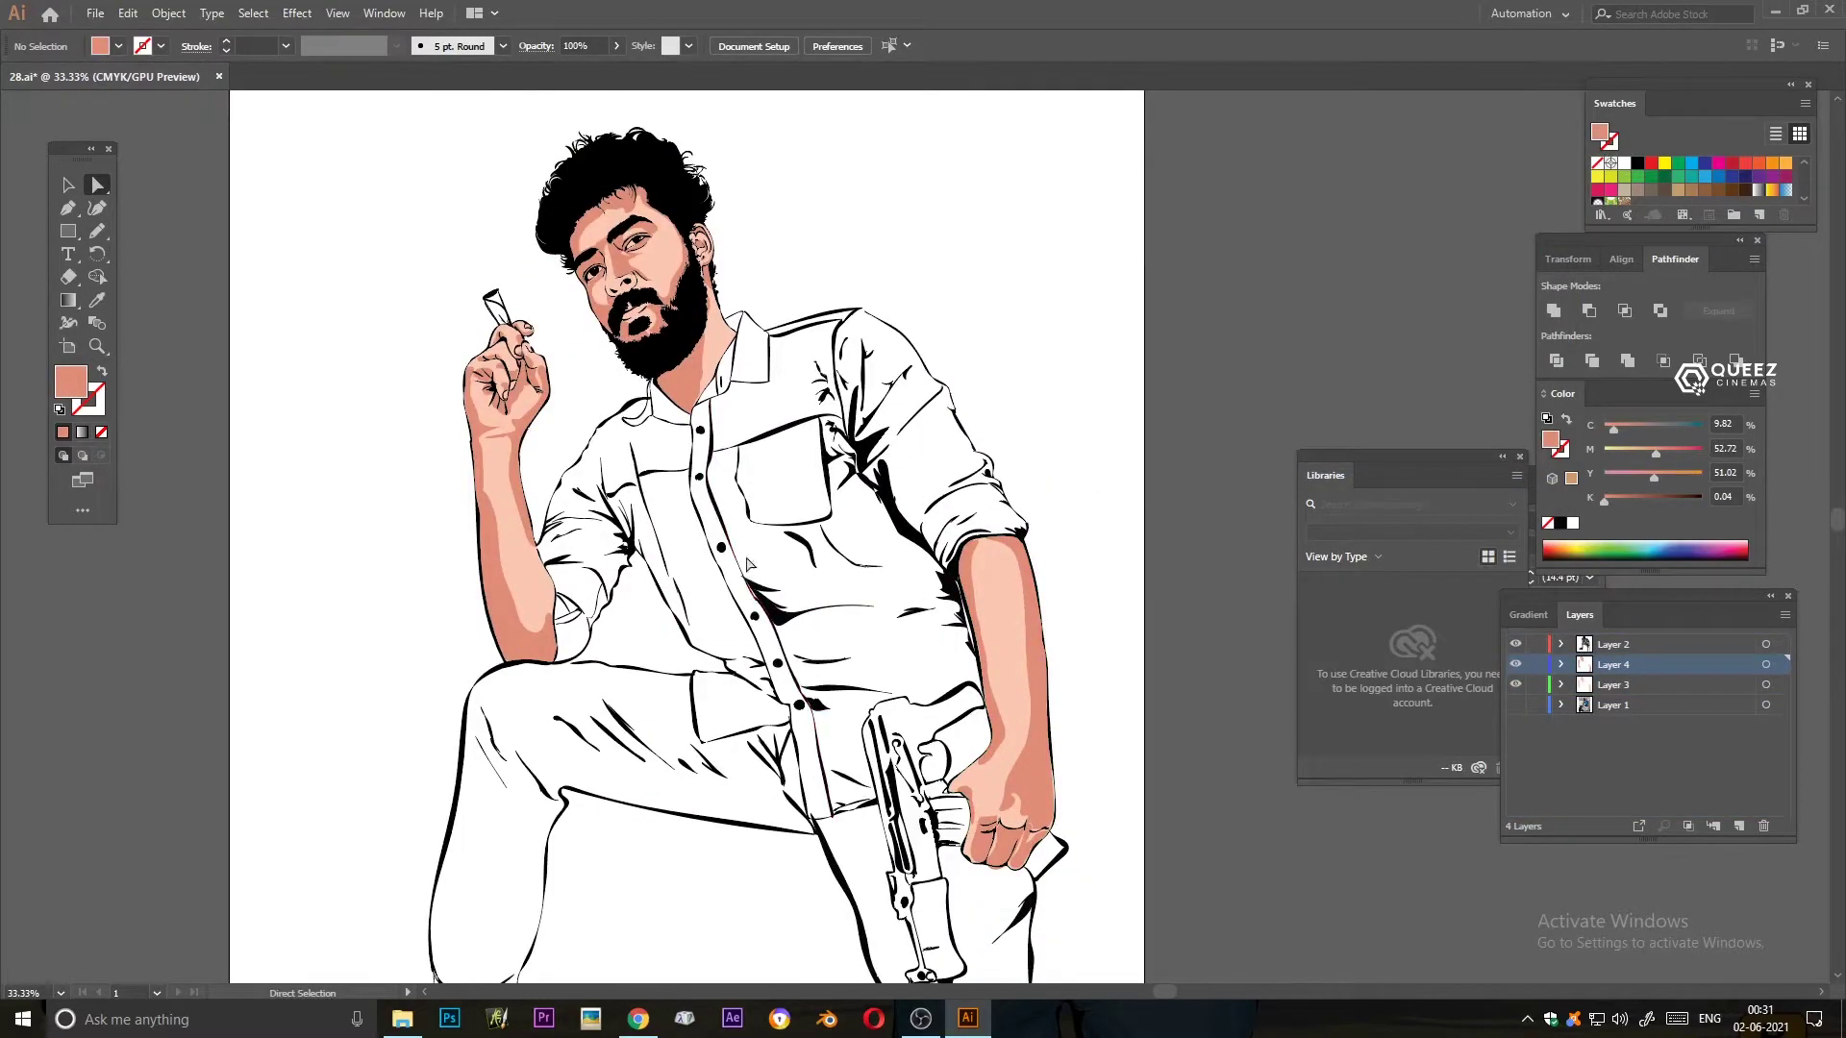
key("ctrl+a")
double_click(70, 382)
key("Return")
key("ctrl+shift+a")
- Add a new layer and pencil a shirt shading shape from the collar along the placket
key("ctrl+l")
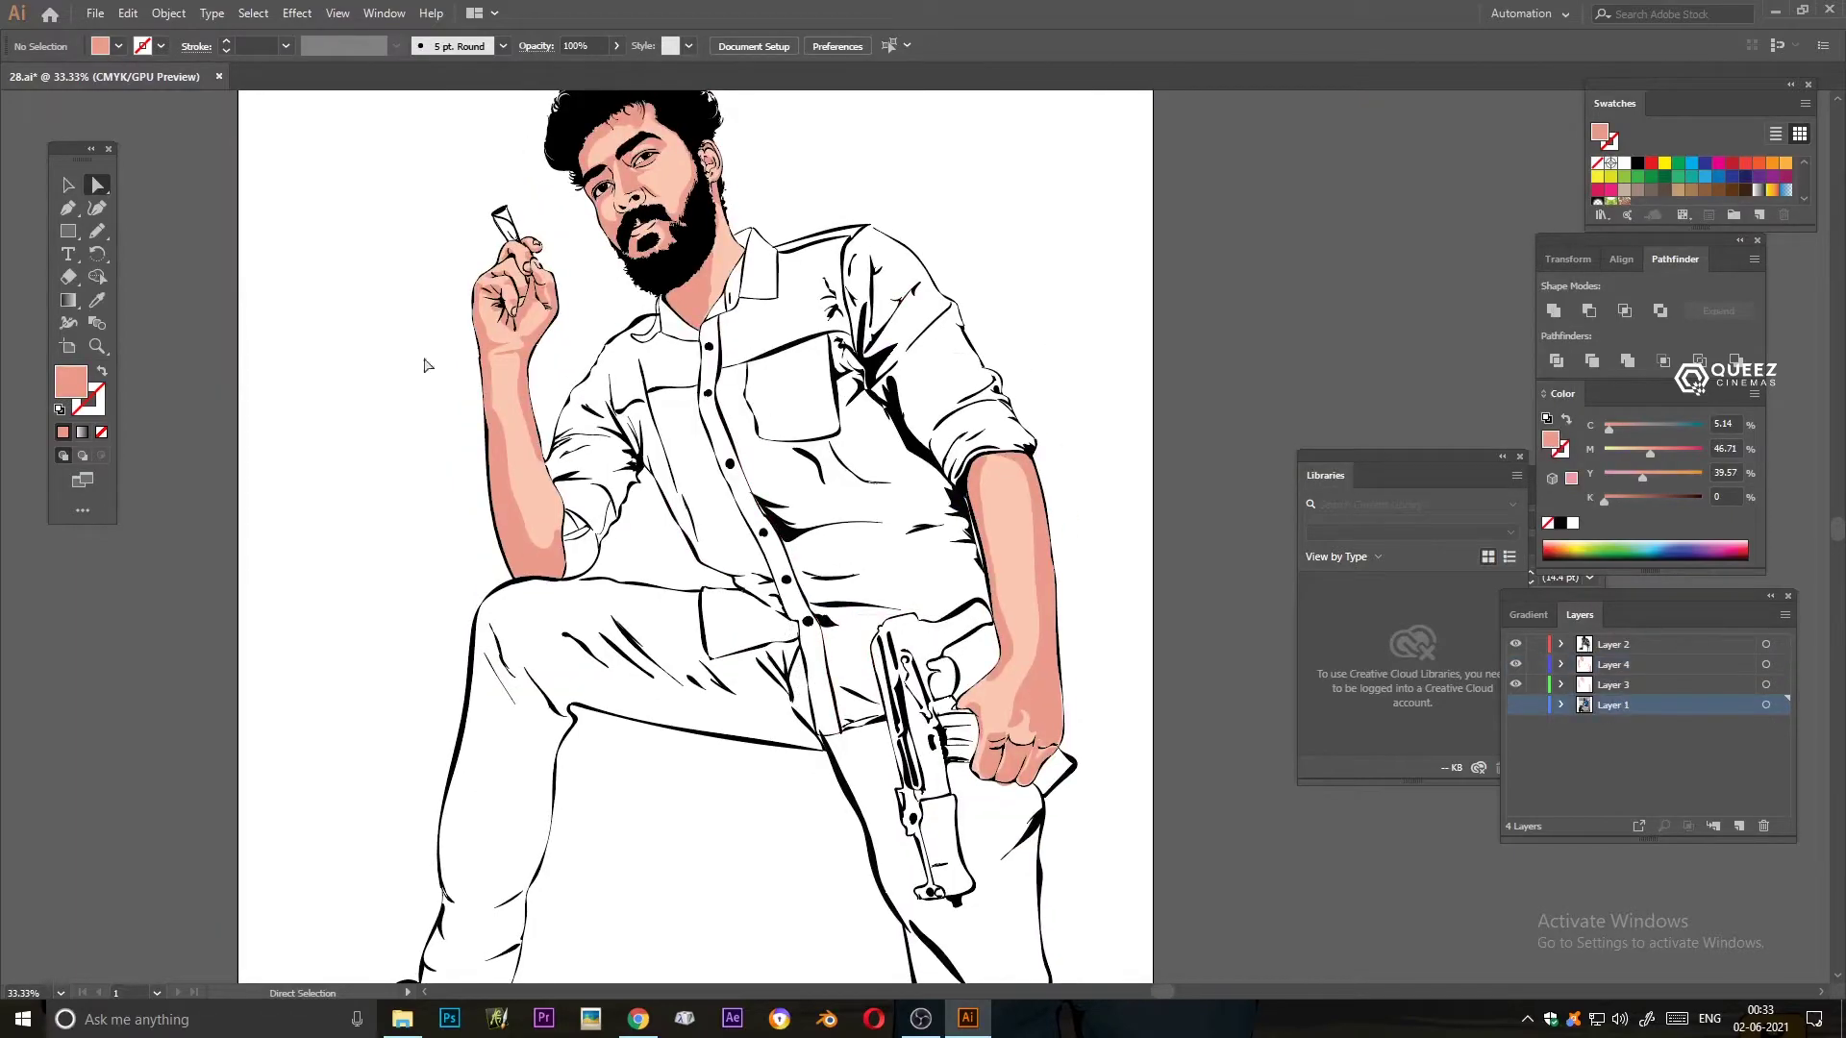
key("n")
left_click_drag(663, 298, 706, 474)
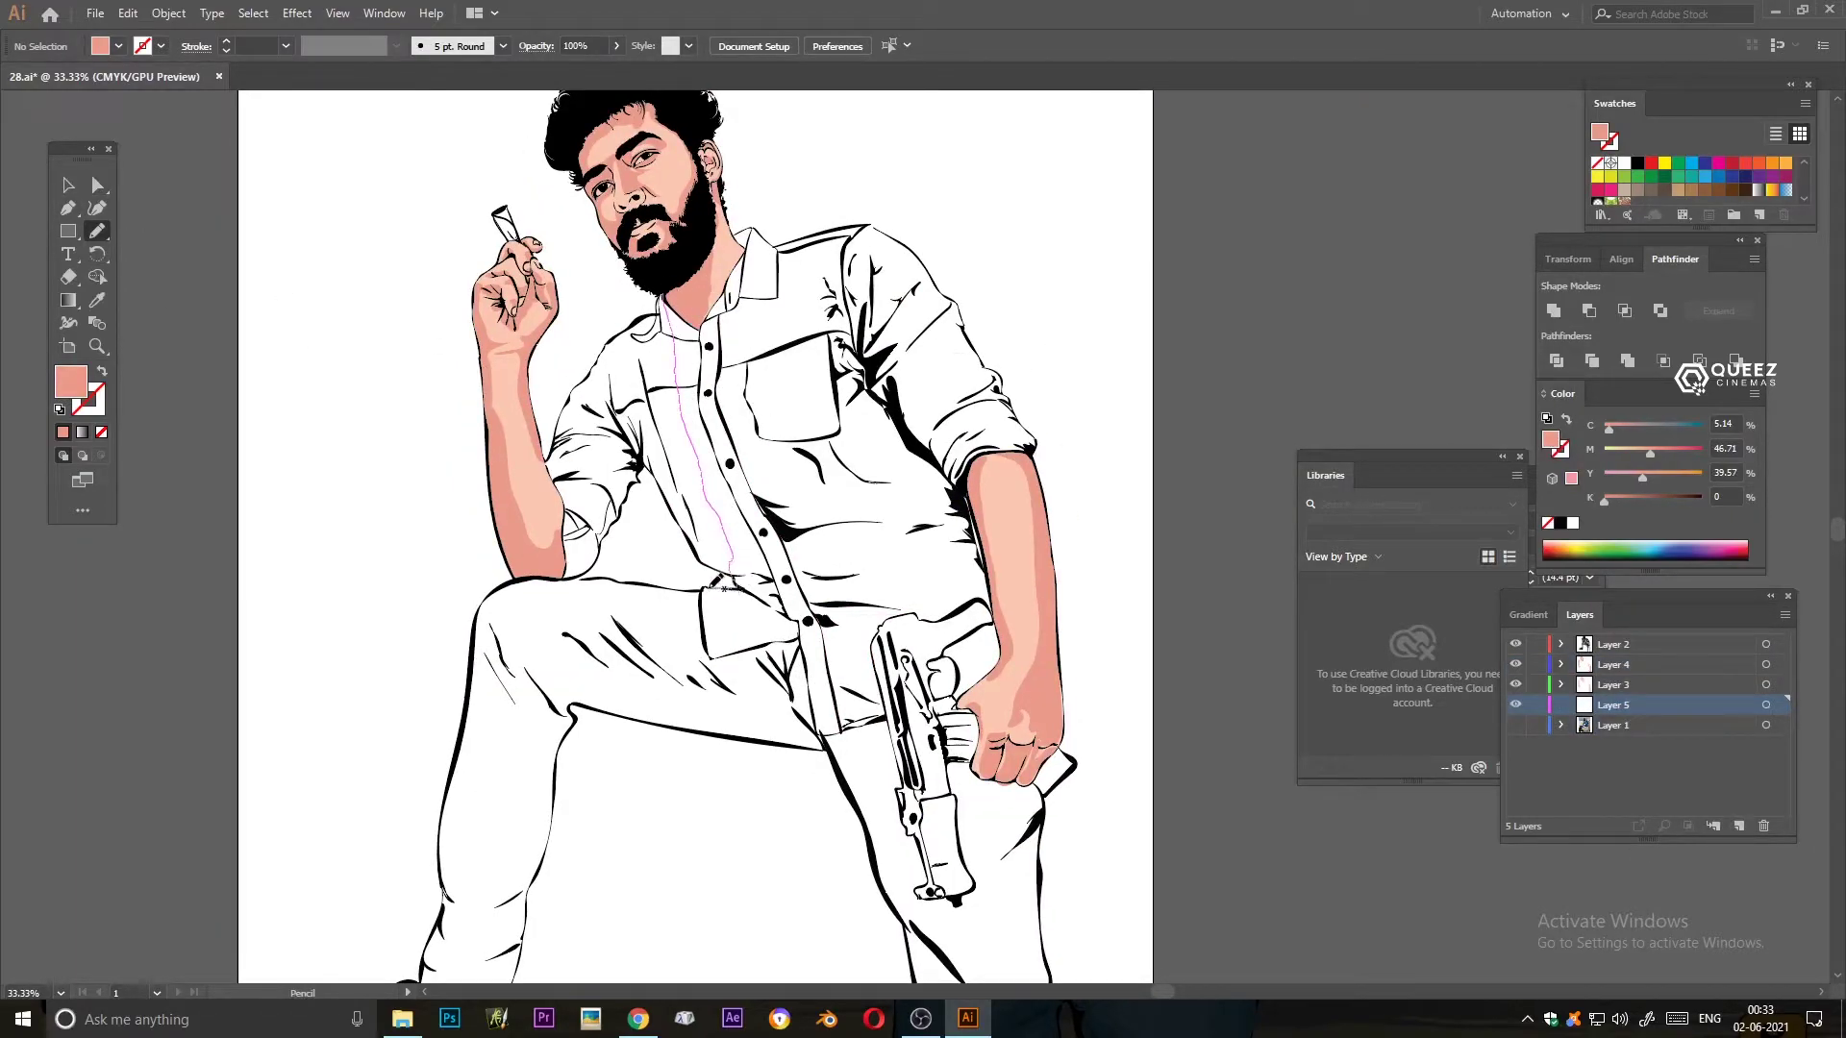
left_click_drag(873, 728, 894, 716)
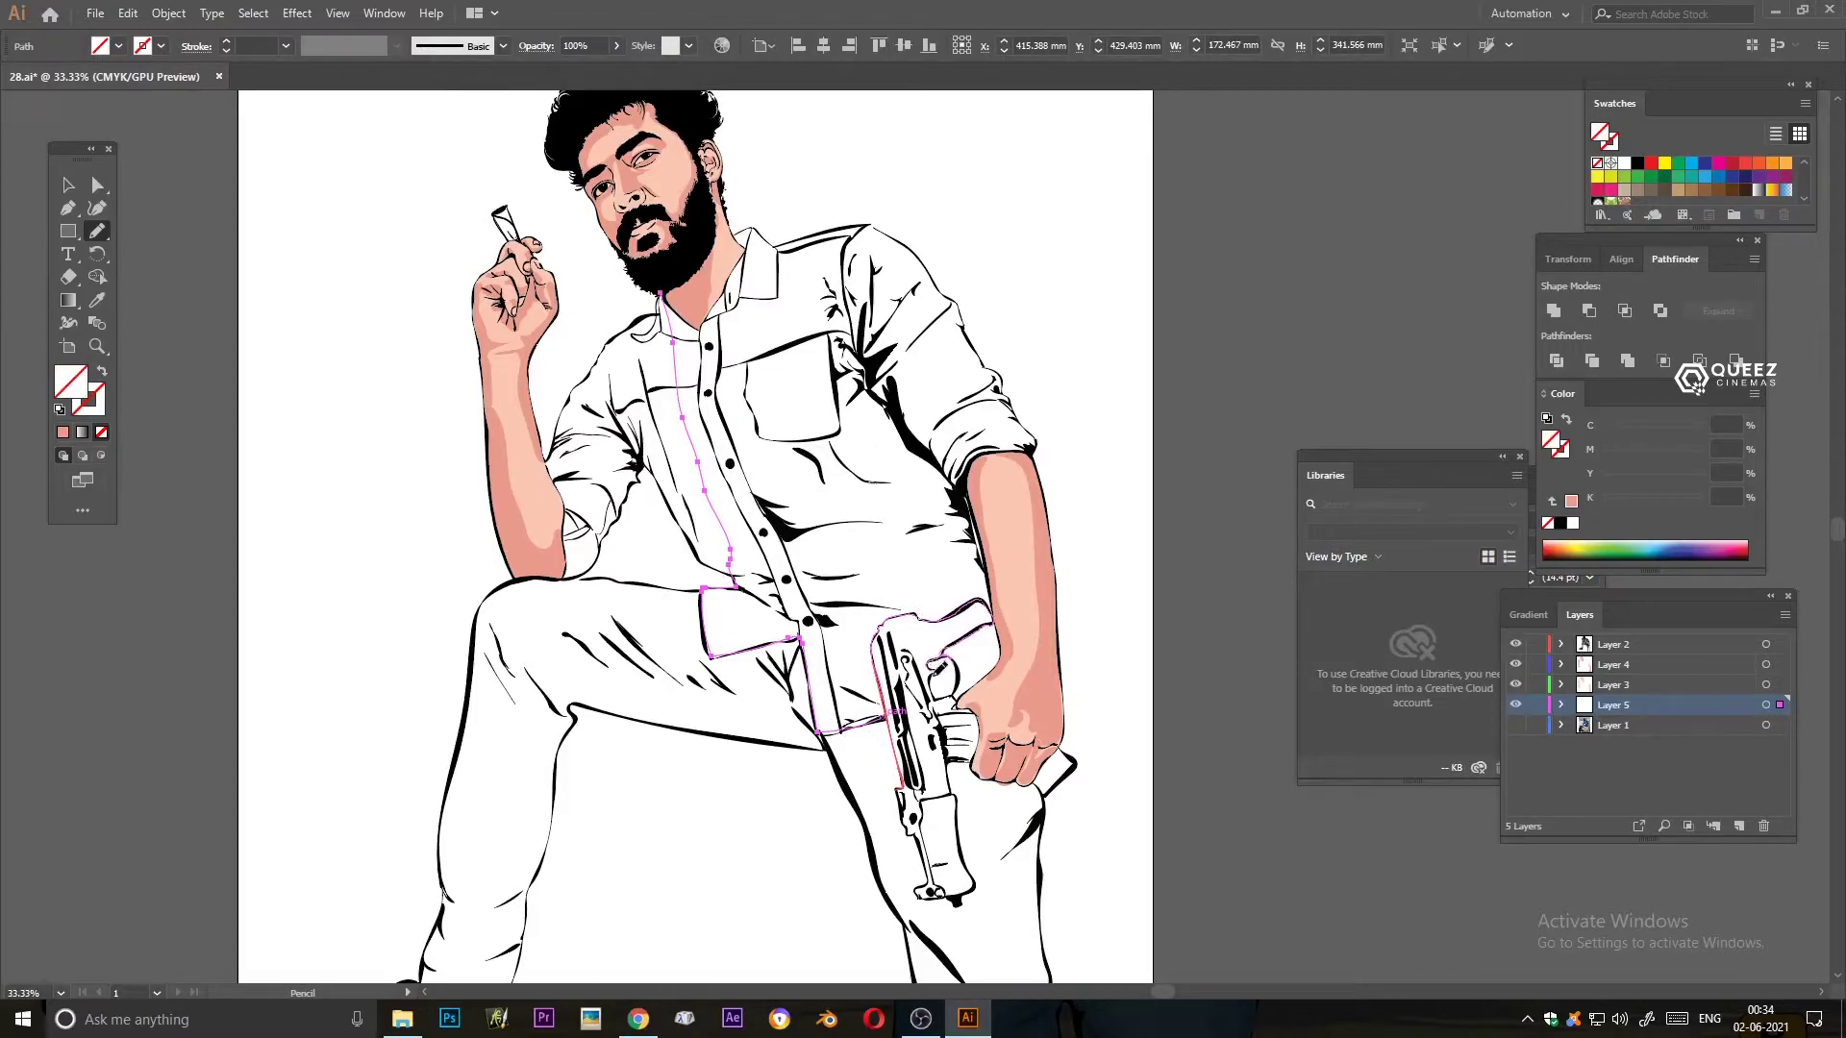
- Trace the shirt sleeve and fill it green with the Color Picker
left_click_drag(1031, 445, 860, 263)
left_click(62, 432)
double_click(70, 382)
left_click(1324, 353)
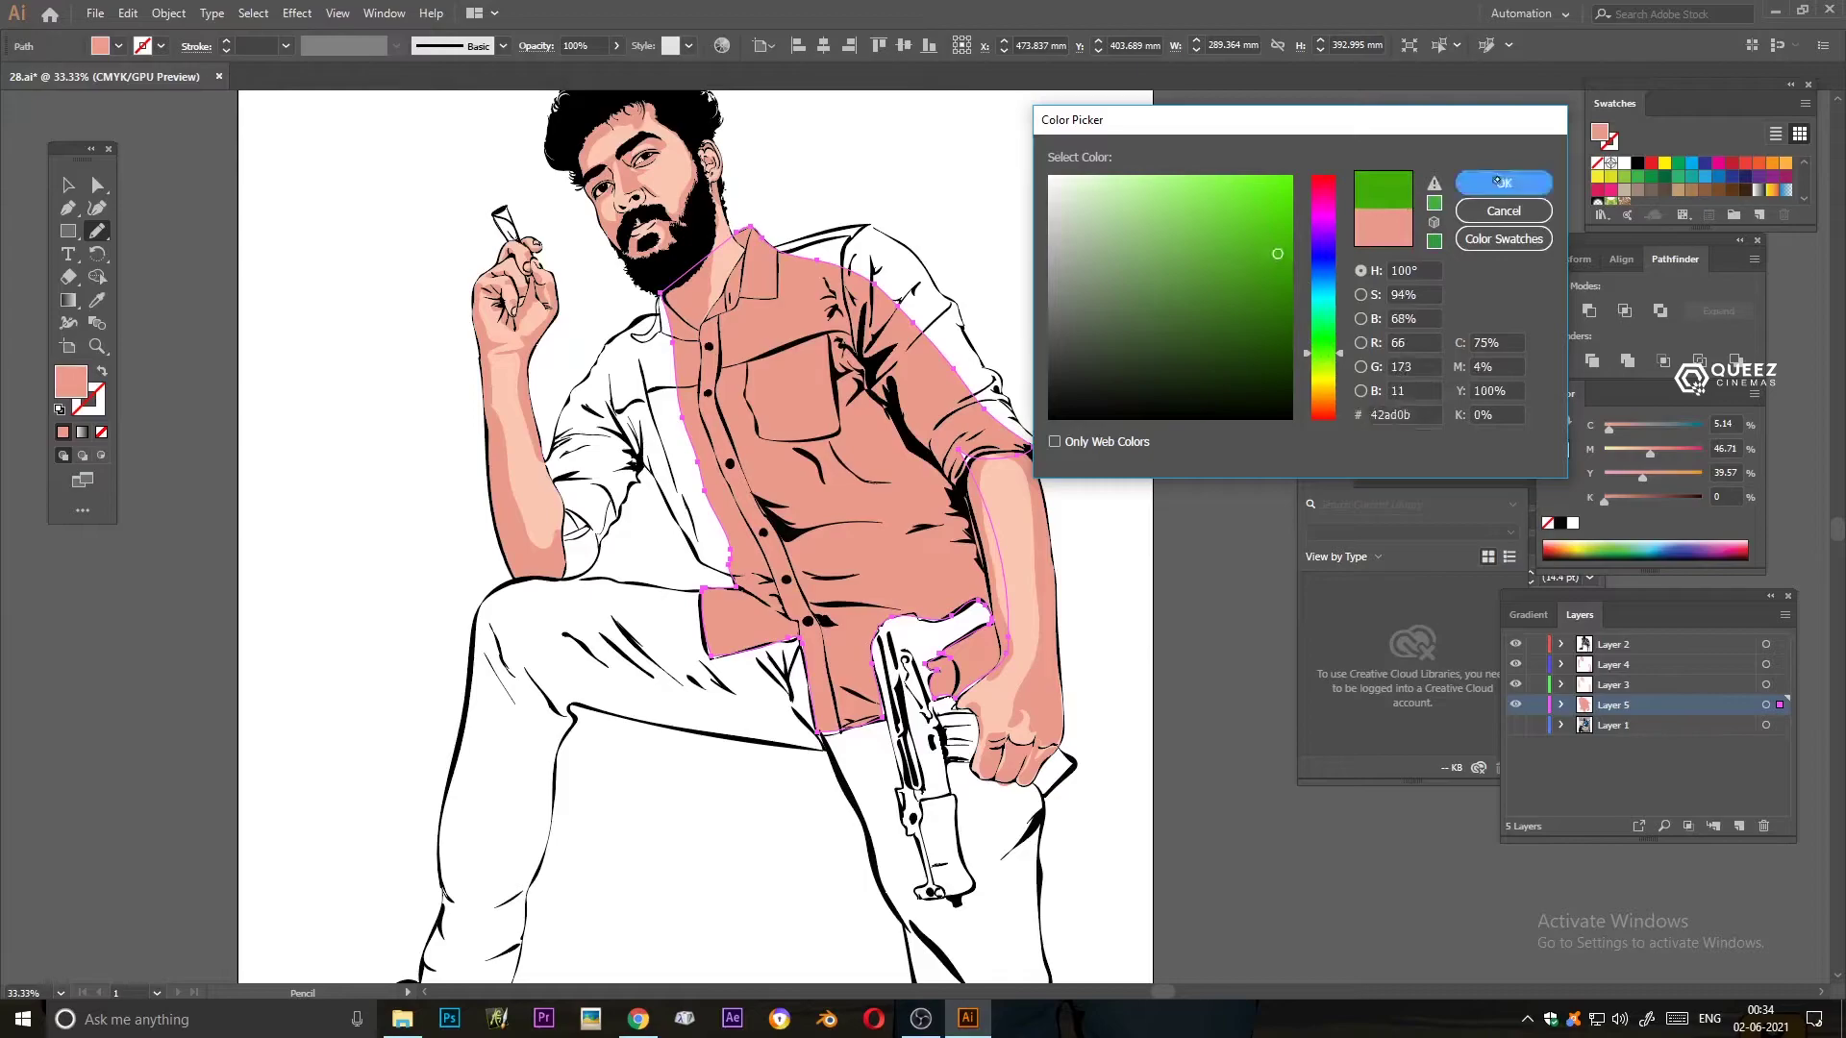
left_click(1502, 182)
key("x")
key("x")
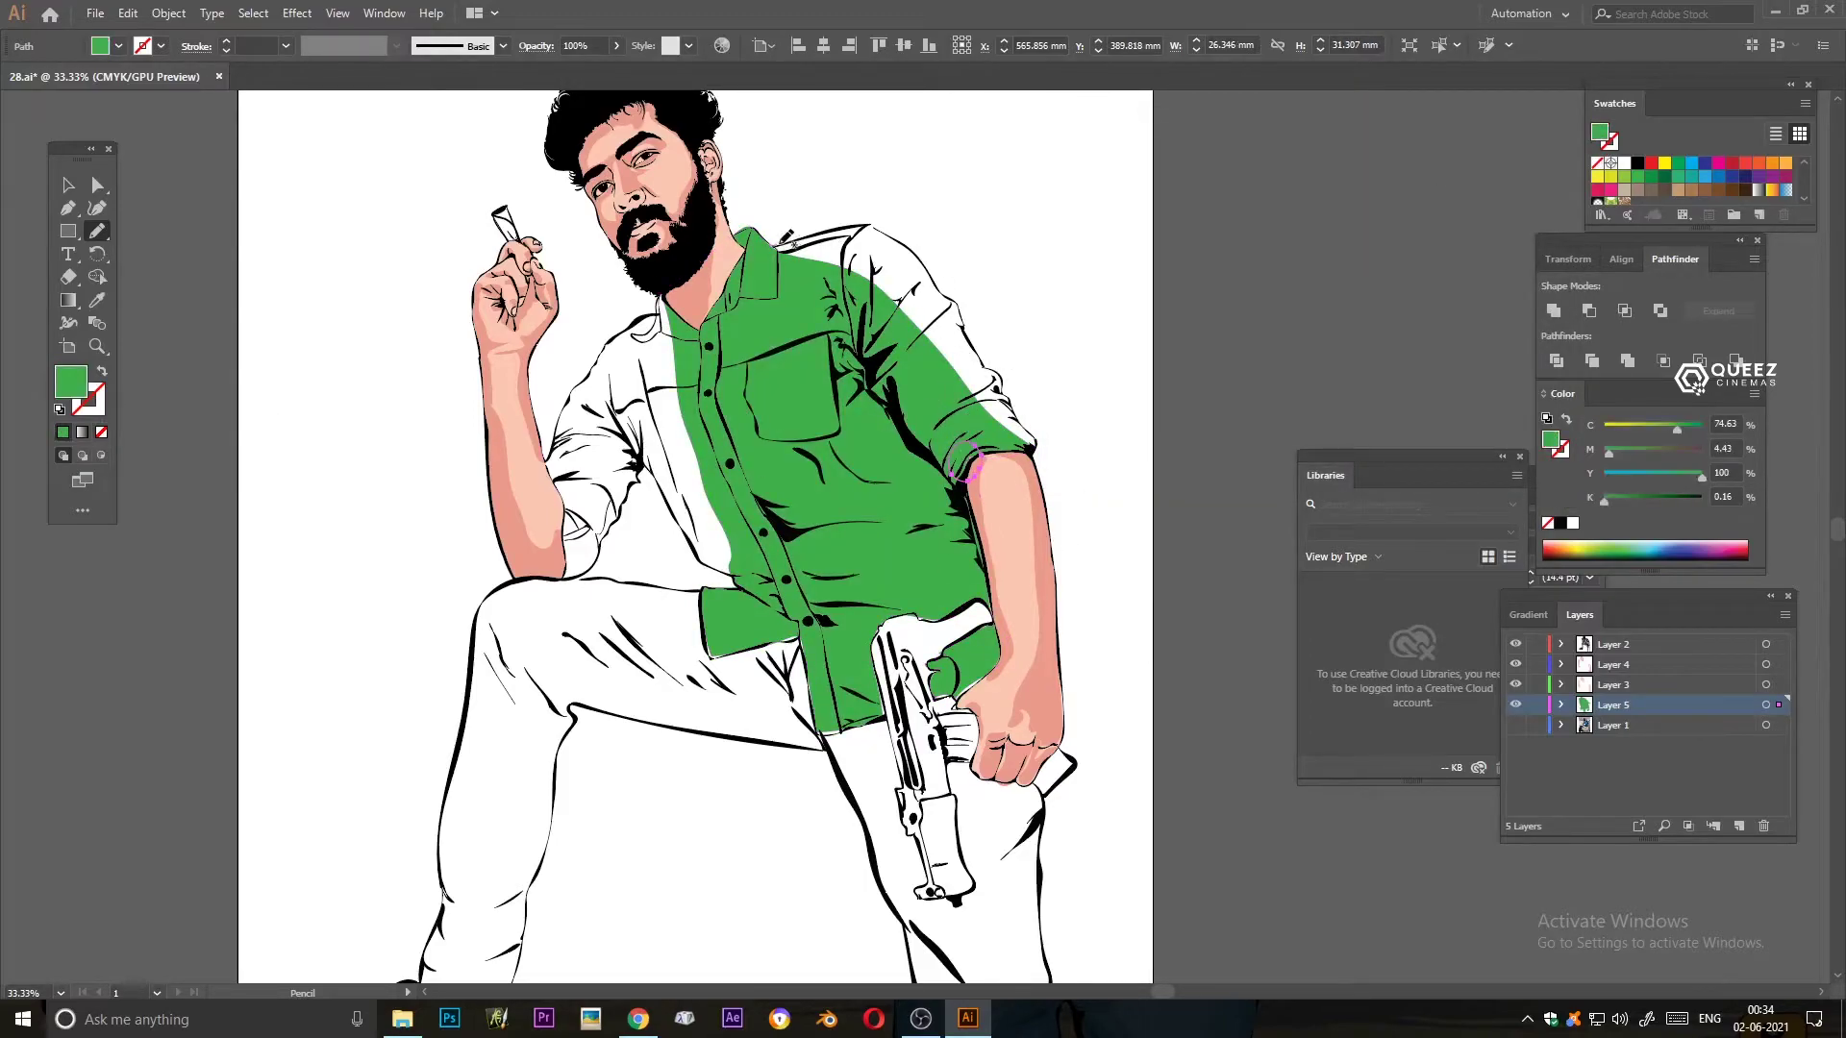
- Trace the shirt's shoulder edge, the section by the hand and the patch near the gun top
key("ctrl+1")
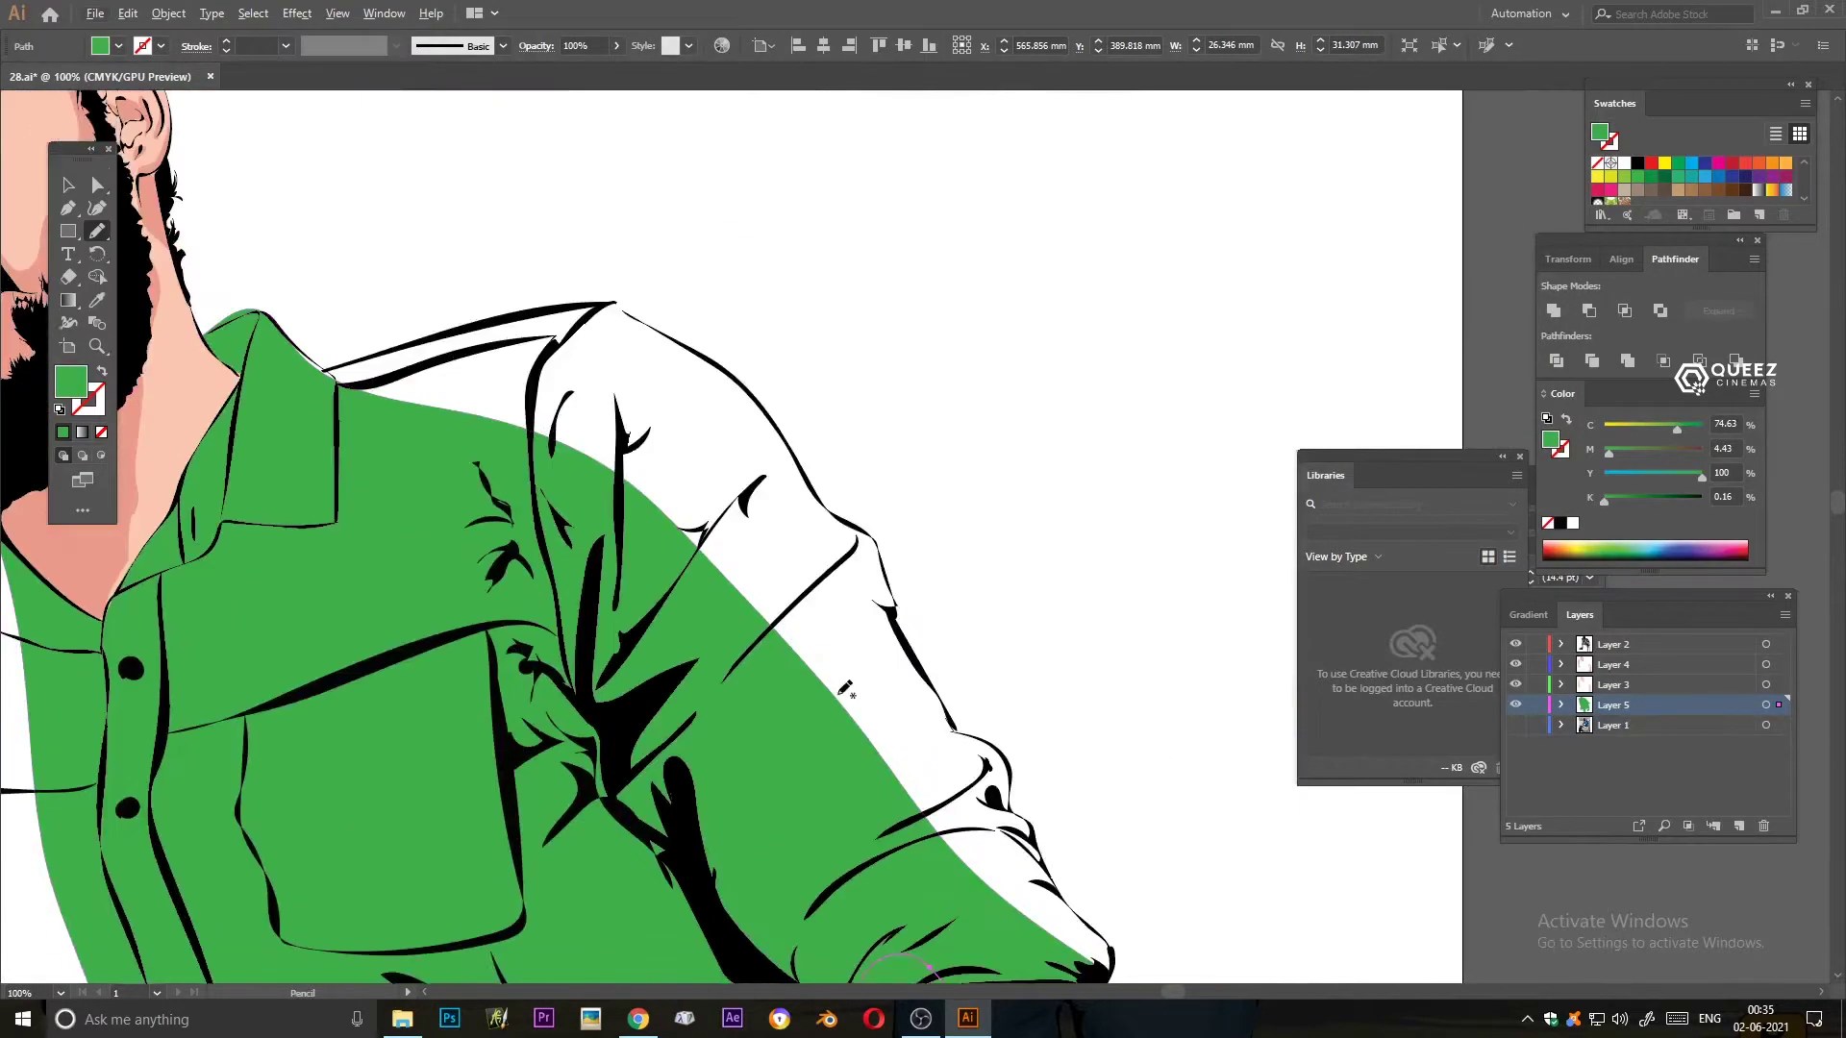
scroll(577, 481, "down", 1)
left_click_drag(293, 272, 438, 261)
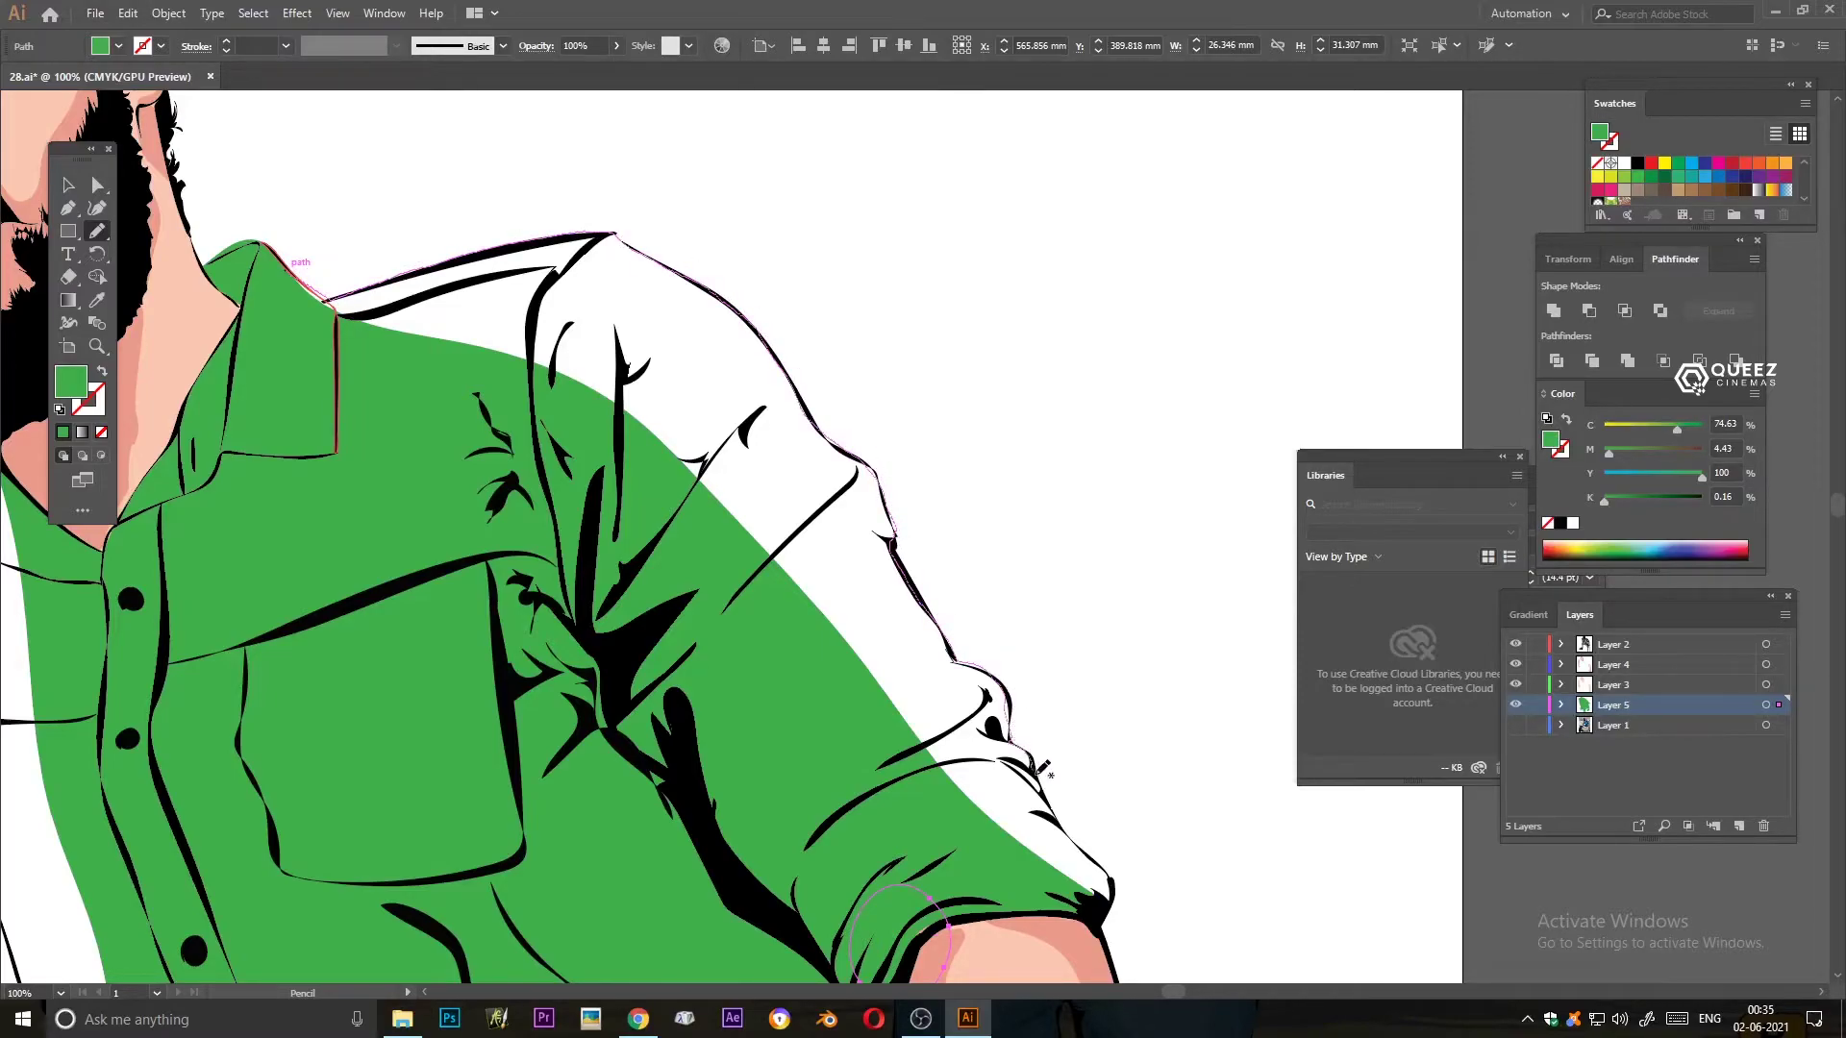
scroll(325, 308, "down", 3)
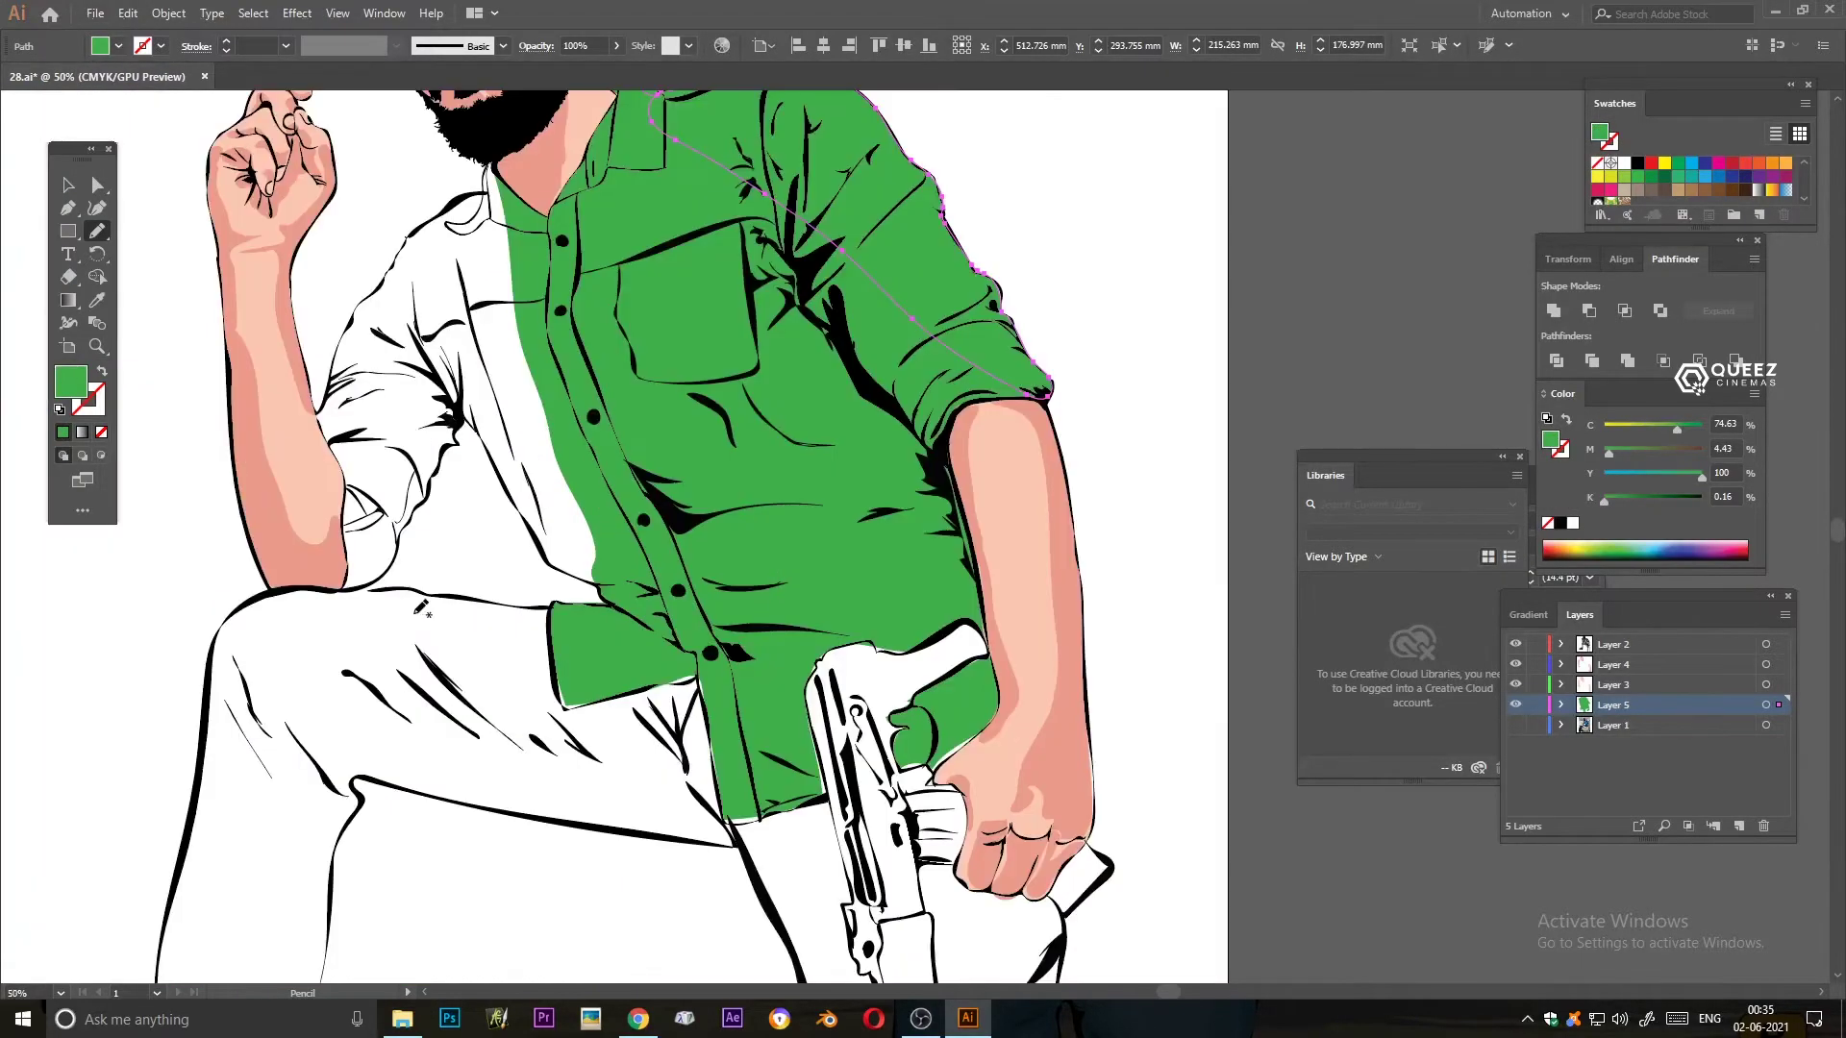
scroll(521, 791, "up", 3)
left_click_drag(949, 602, 951, 608)
left_click_drag(870, 413, 964, 434)
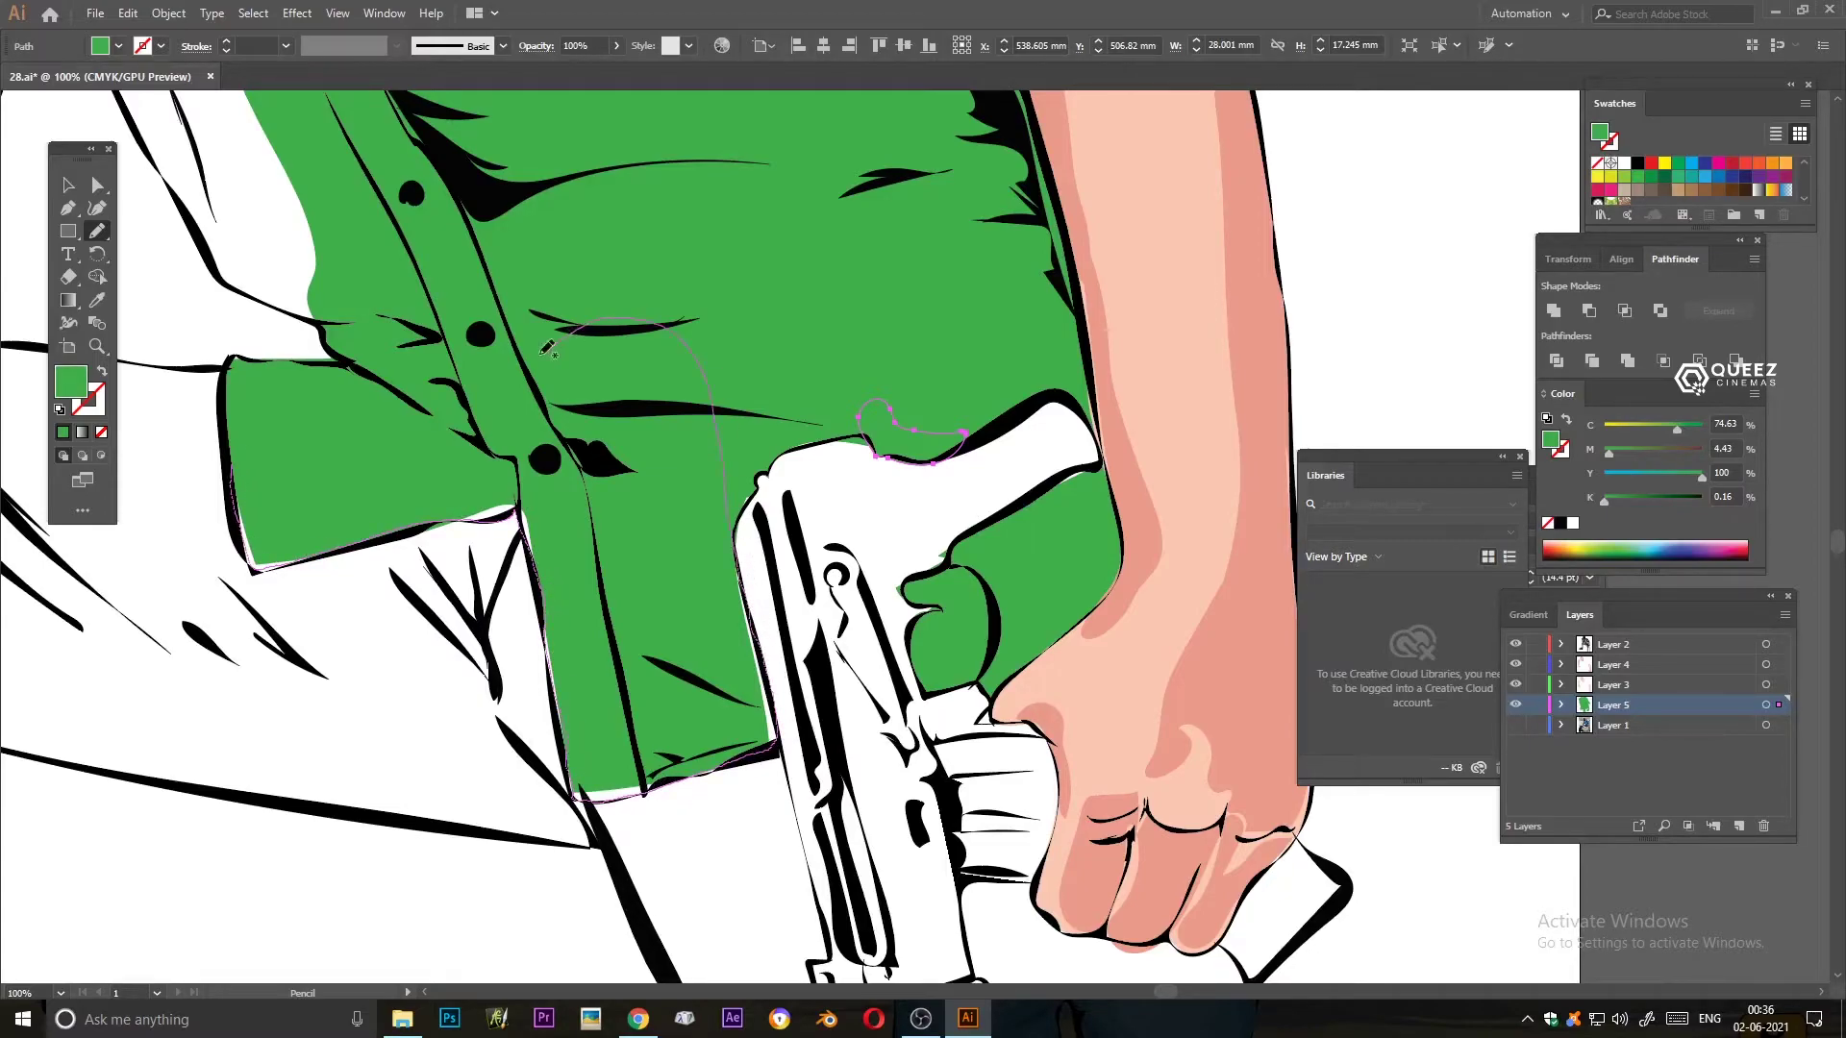
- Trace the shirt placket, fill it green, and add a new empty layer
scroll(552, 344, "up", 10)
scroll(405, 614, "left", 5)
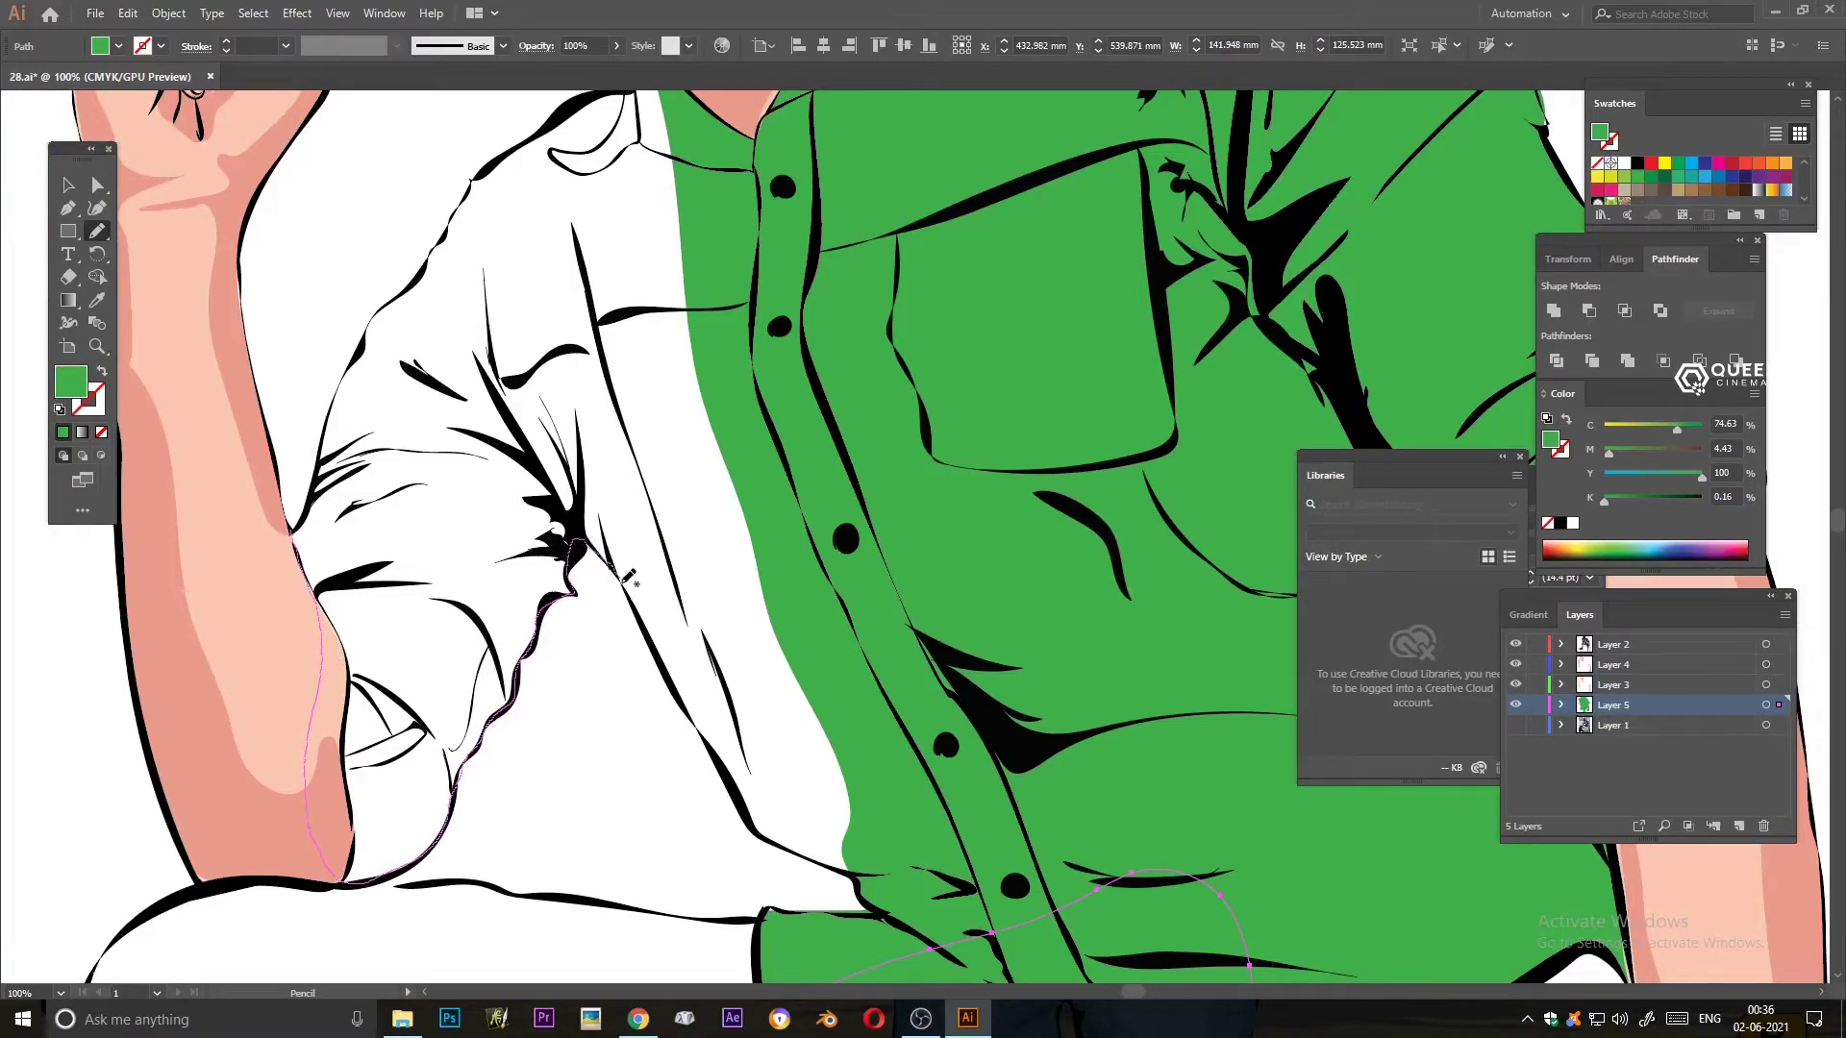
left_click_drag(811, 854, 661, 276)
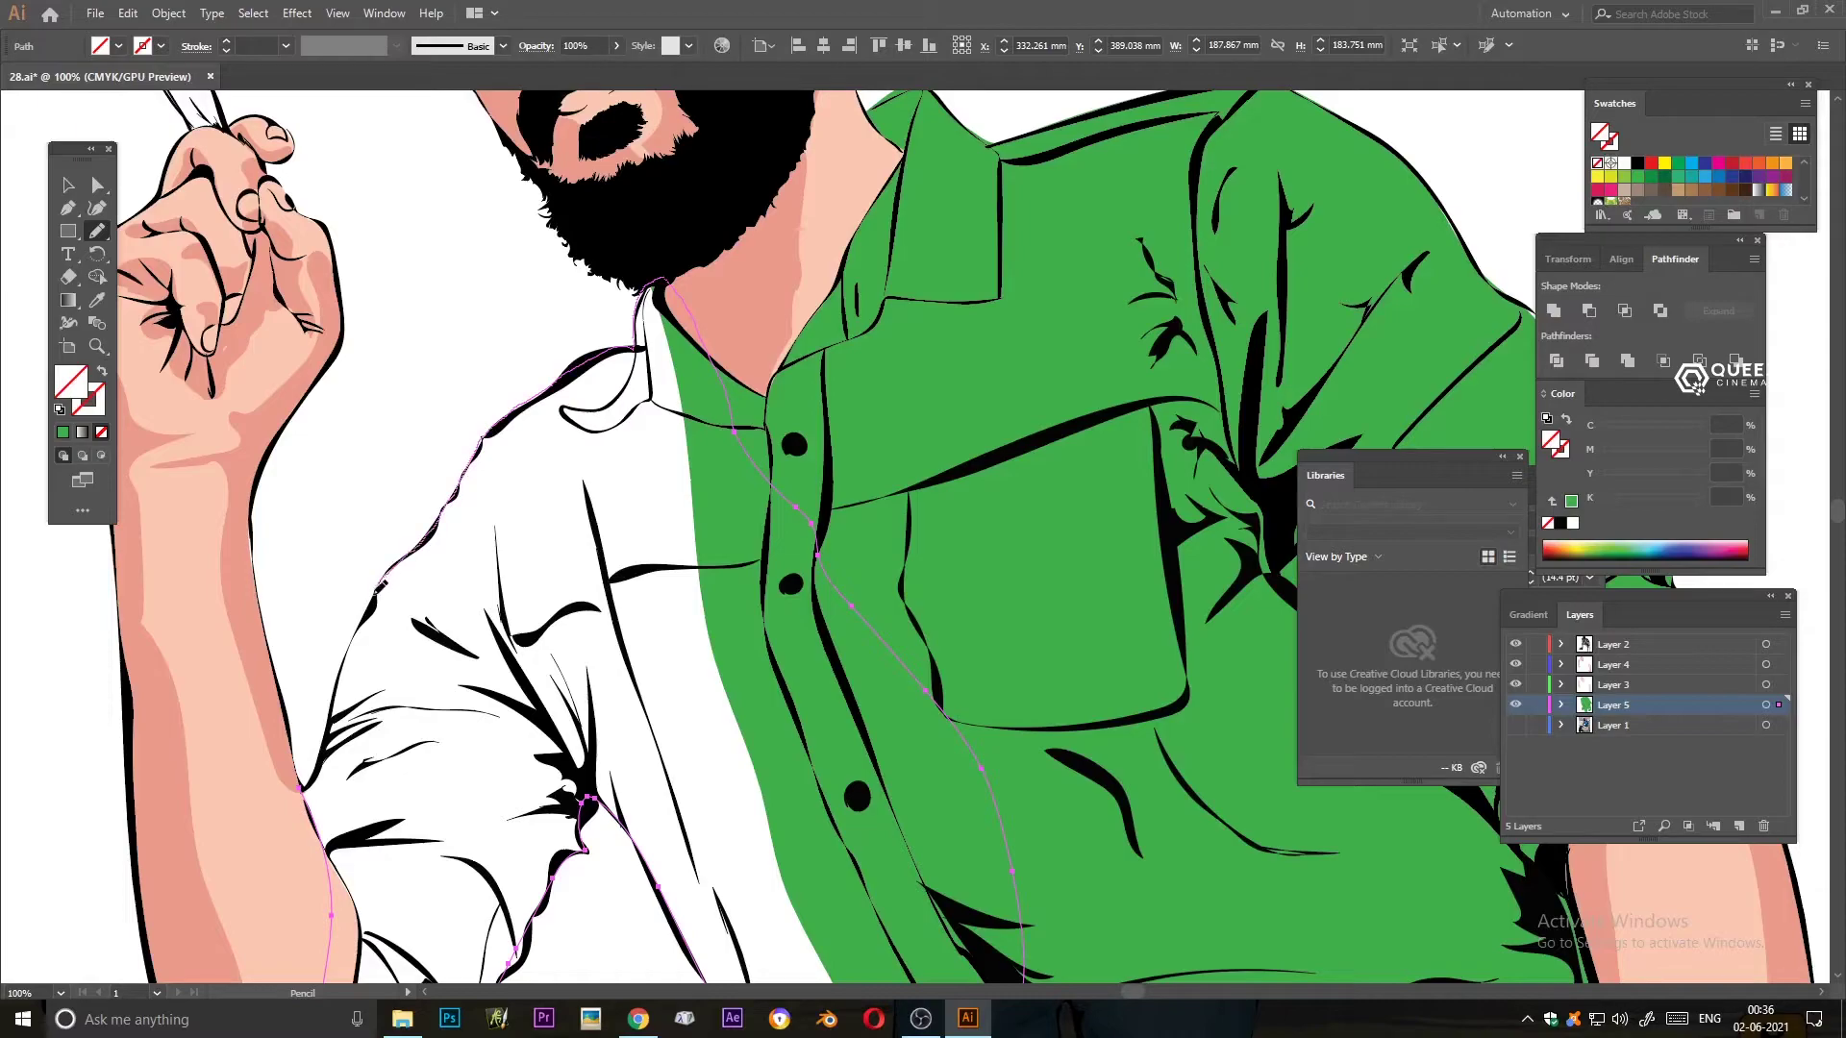
left_click(62, 432)
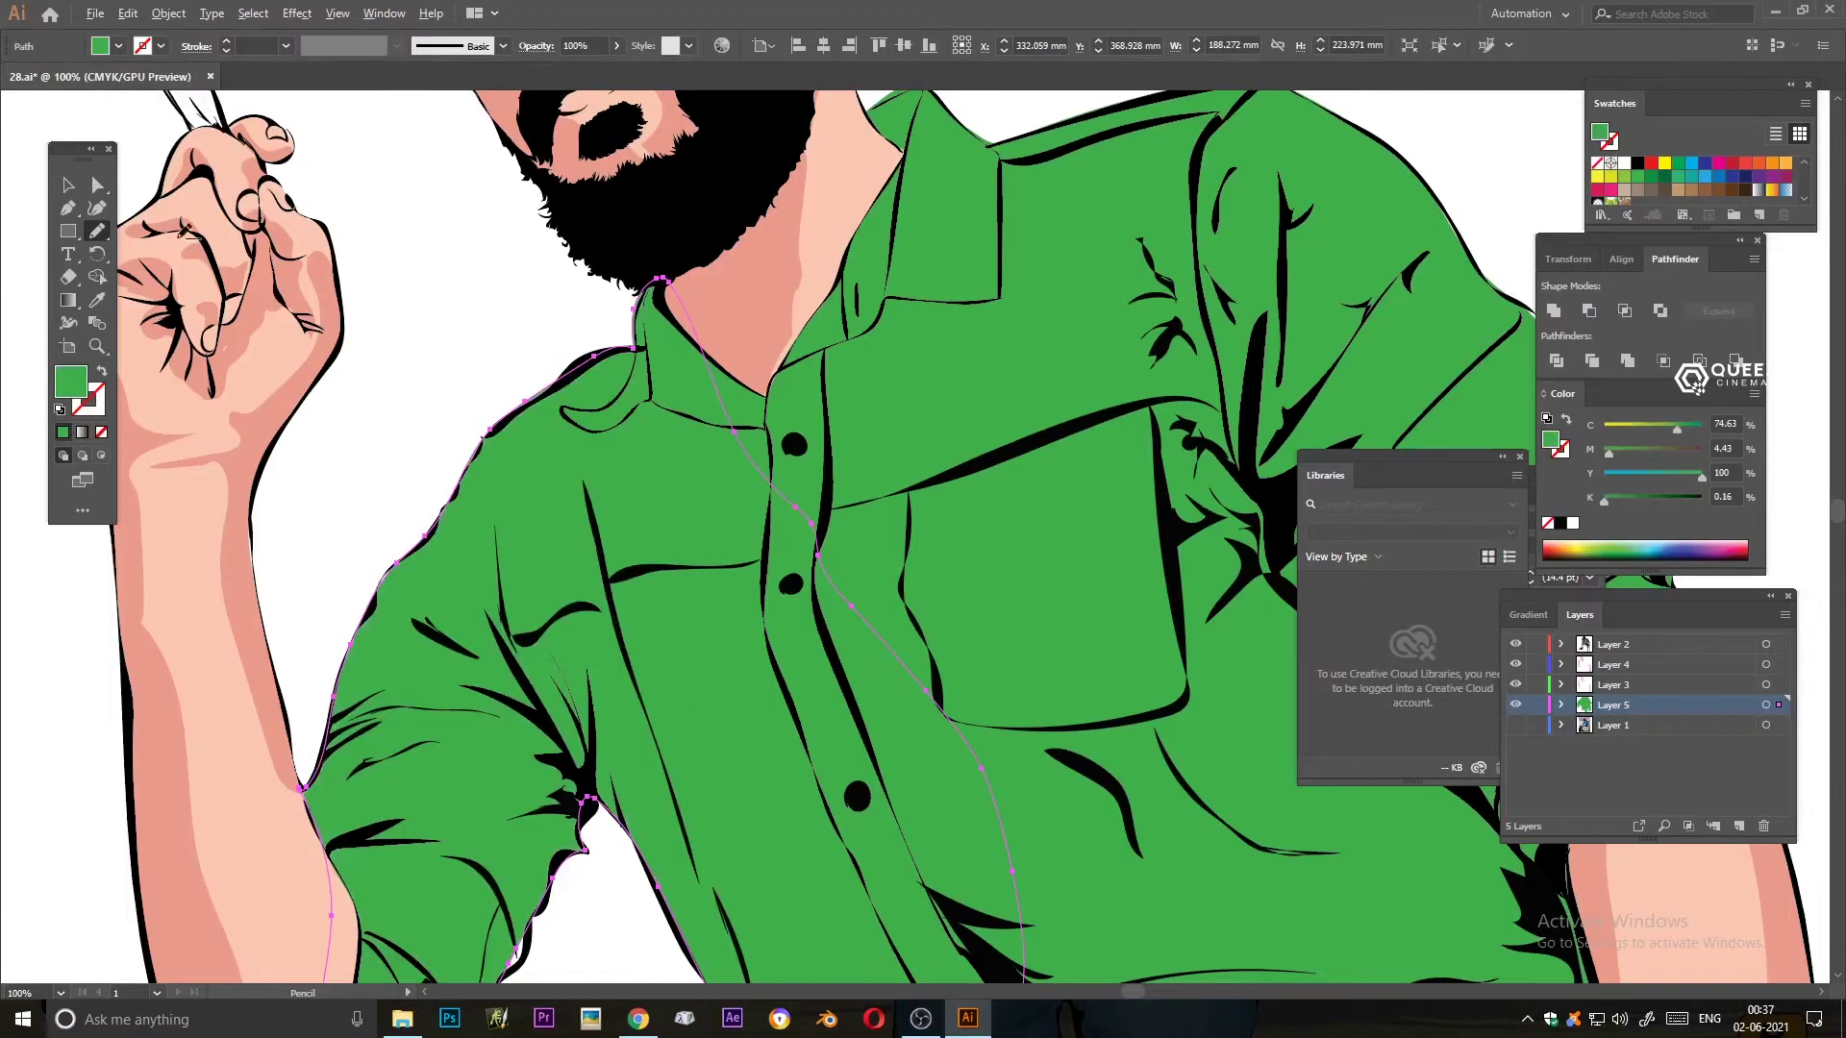
key("ctrl+0")
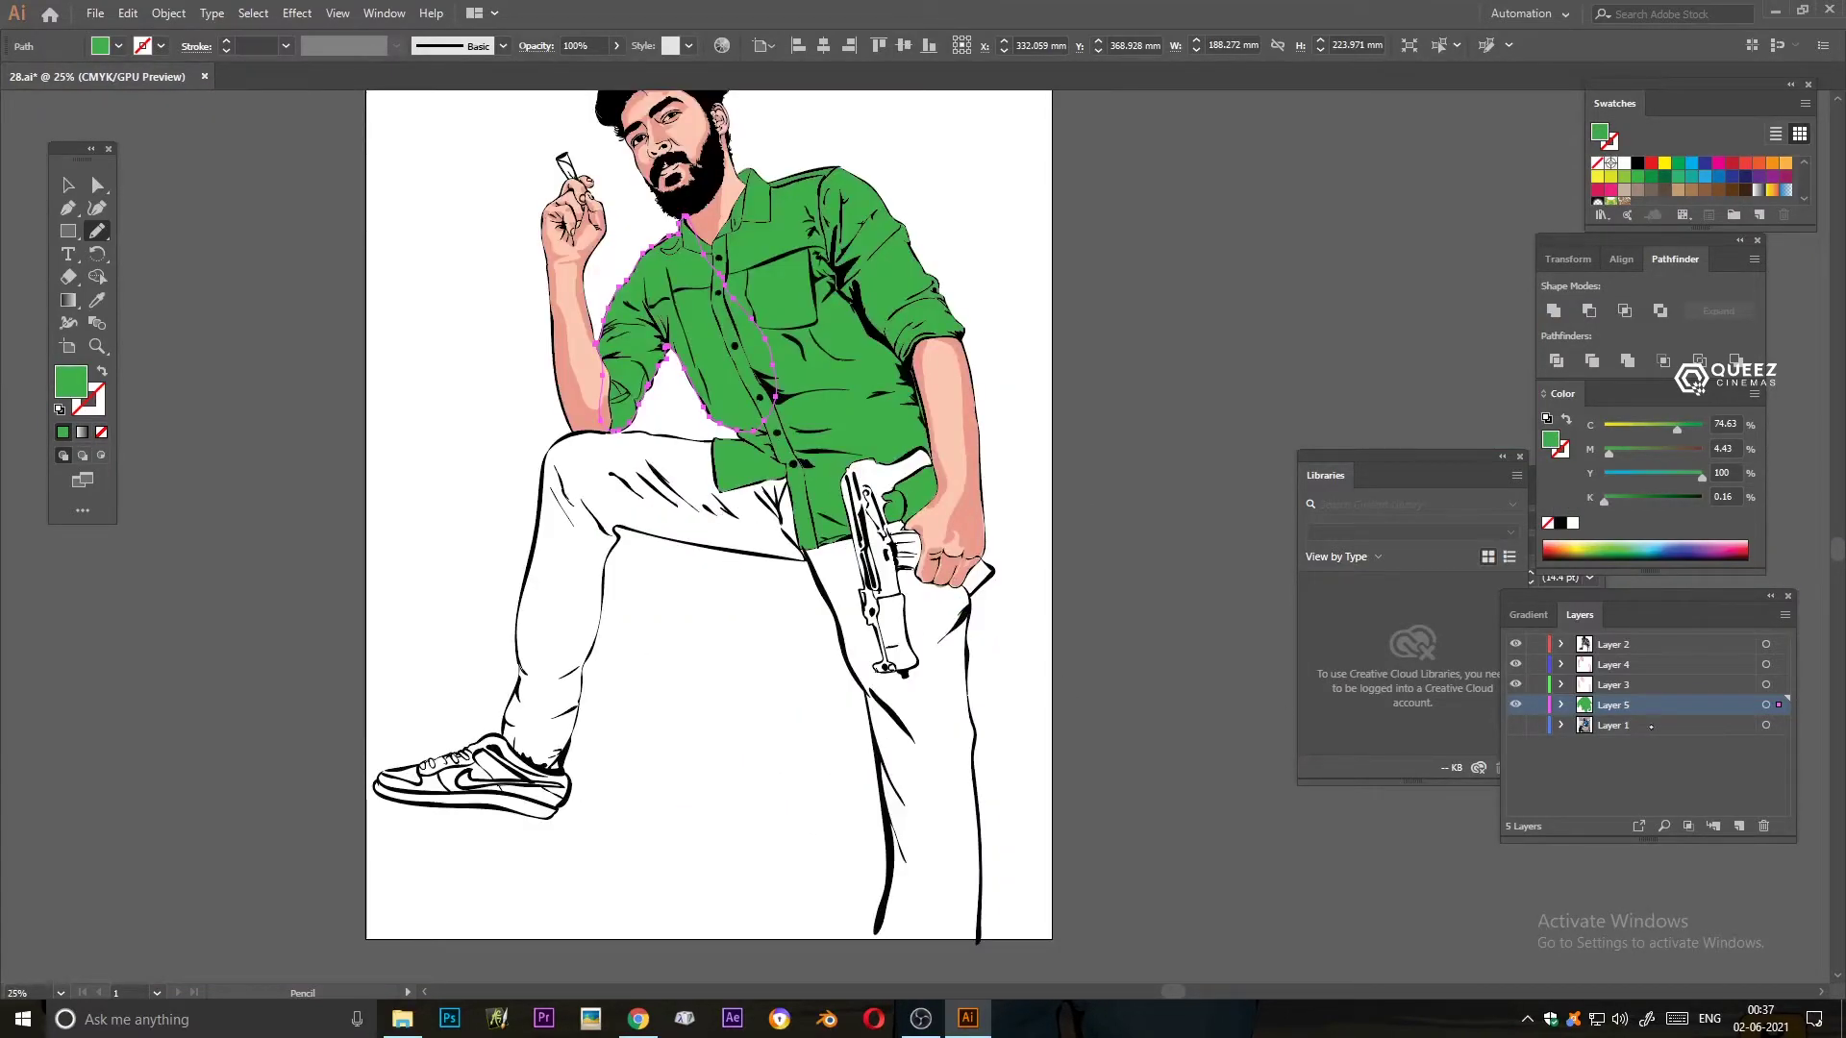
left_click(1738, 827, "ctrl+alt")
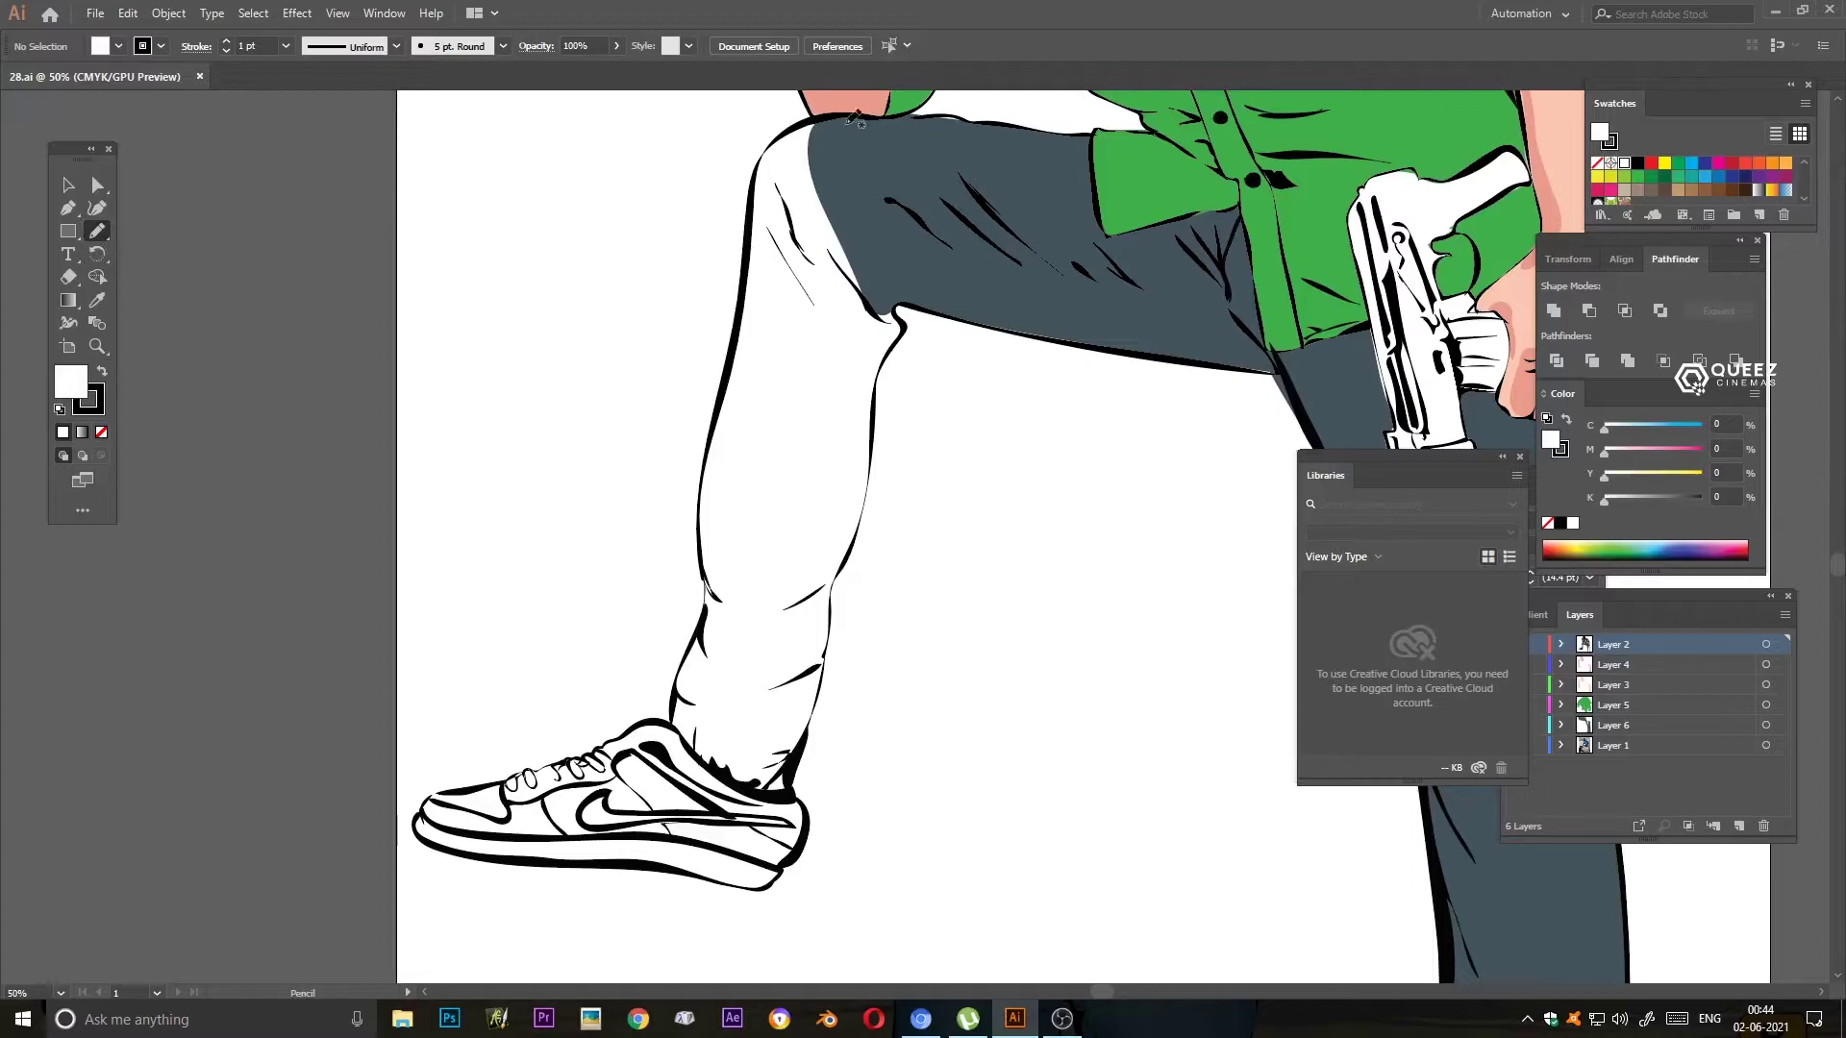
- Pencil-trace the trousers and their cuff above the shoe in dark grey
left_click(144, 246)
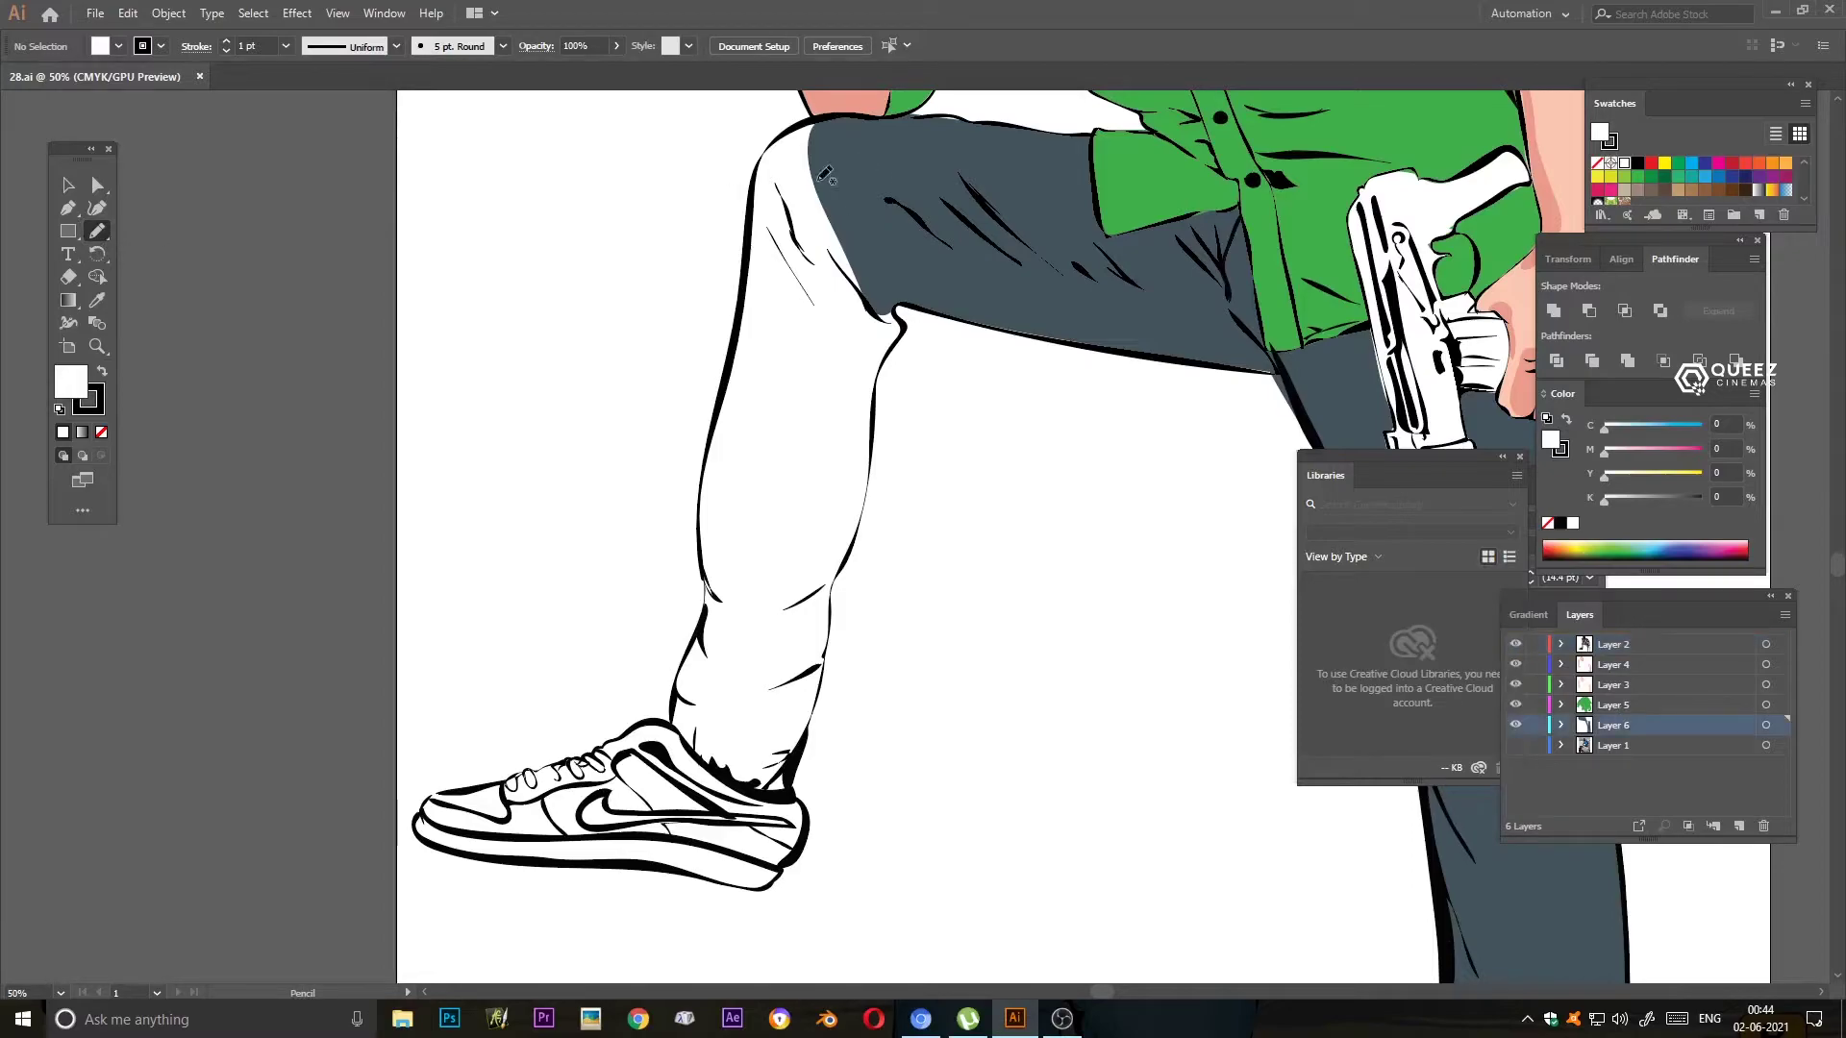
left_click_drag(748, 296, 750, 300)
left_click_drag(864, 522, 832, 623)
left_click_drag(709, 600, 709, 459)
left_click_drag(784, 135, 899, 303)
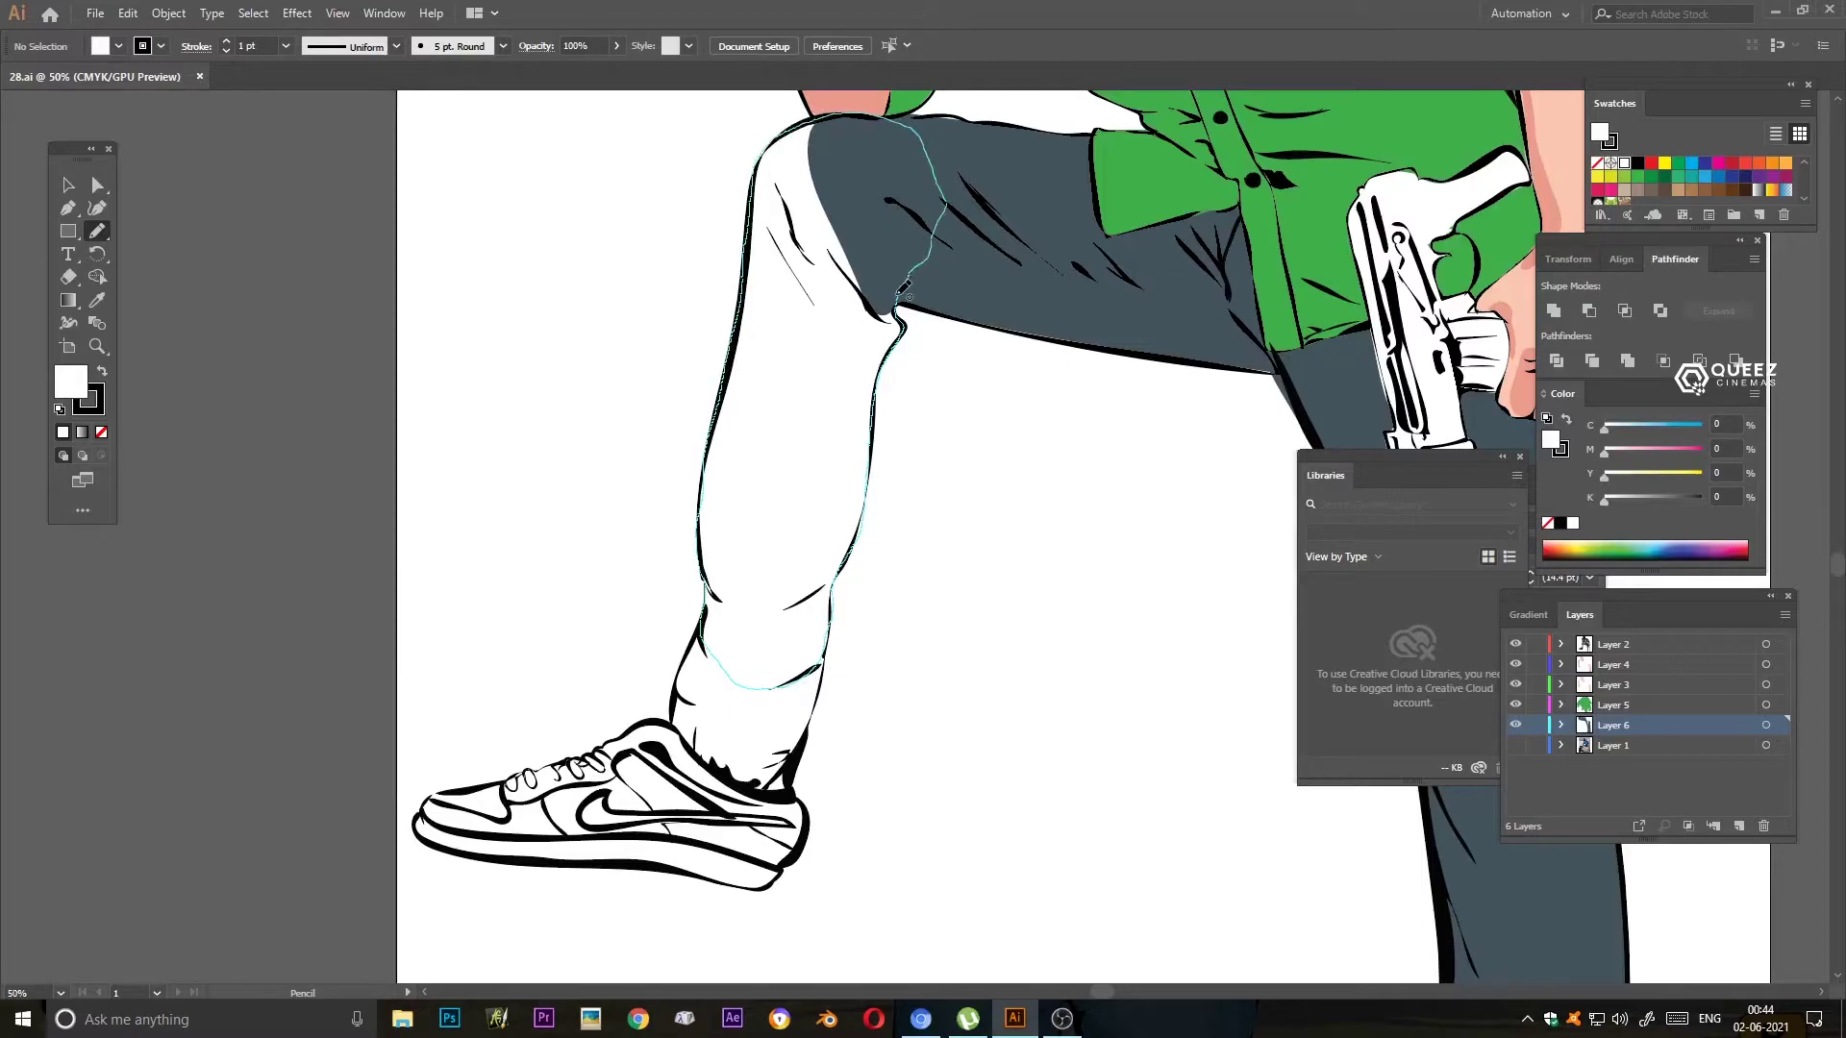
scroll(866, 481, "down", 3)
scroll(819, 439, "up", 2)
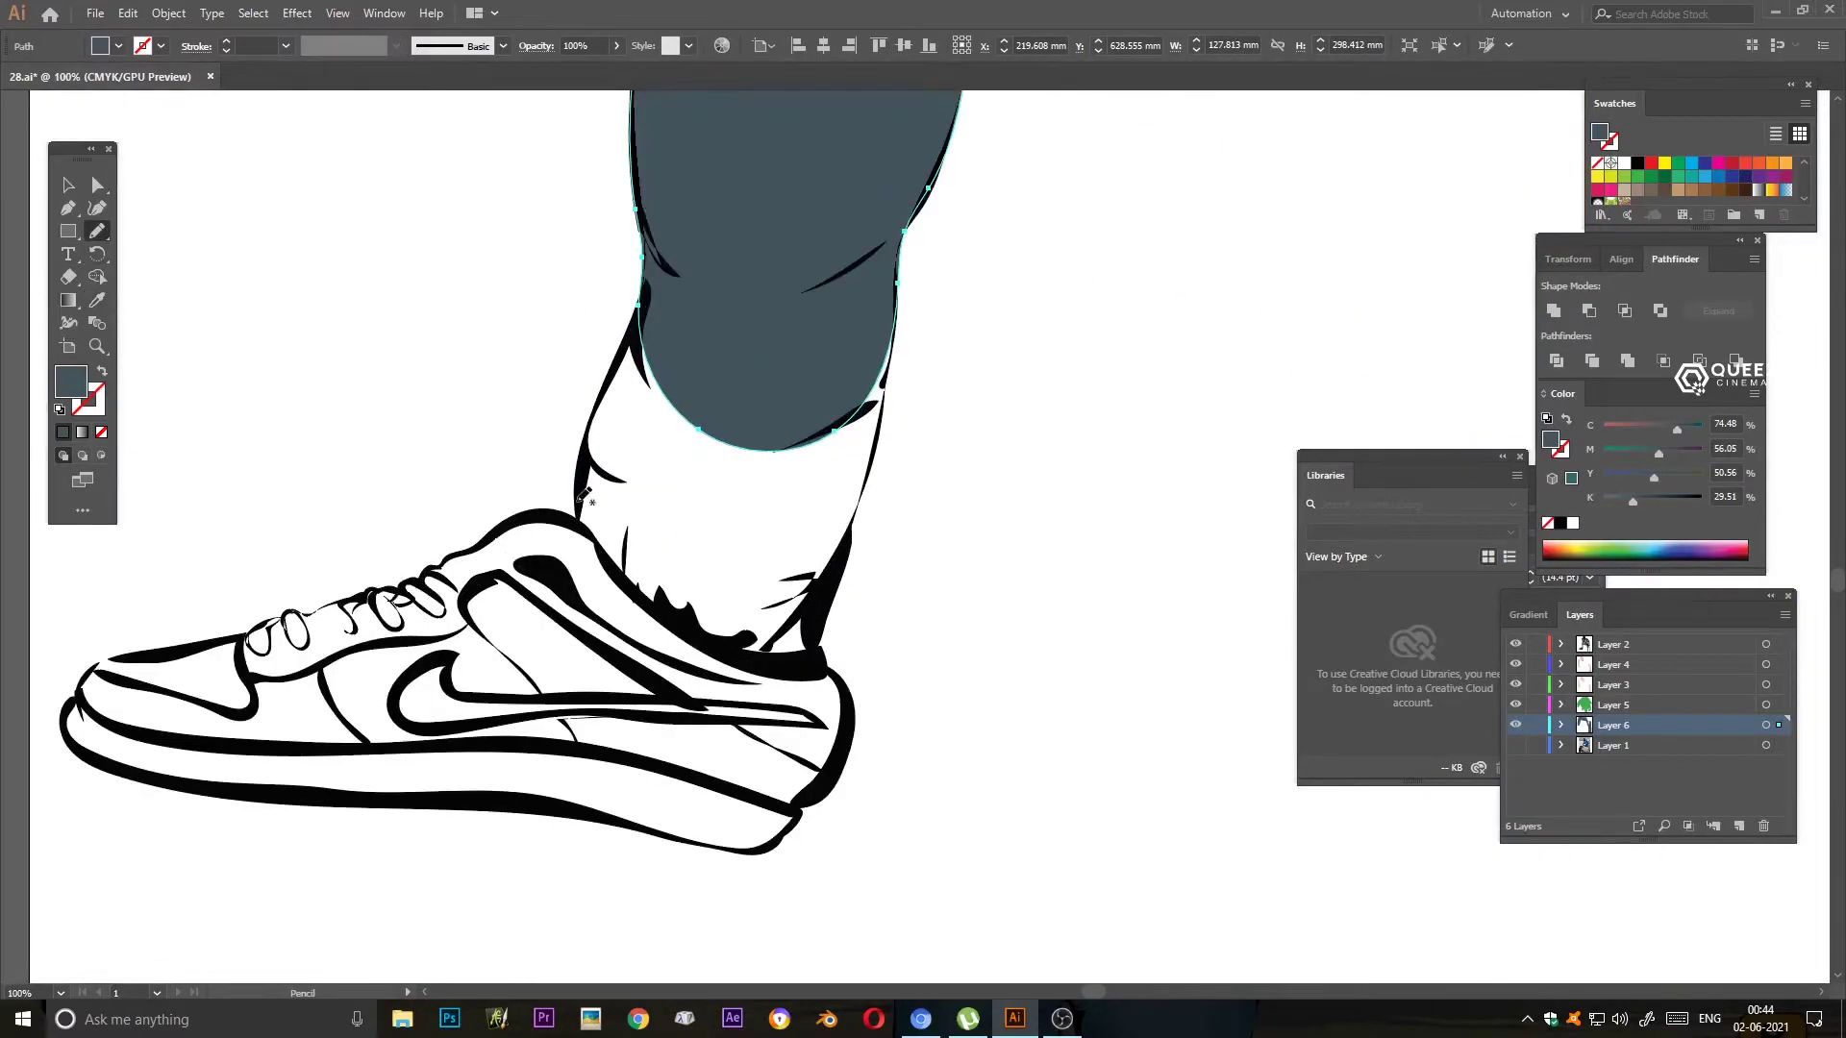
left_click_drag(890, 279, 632, 344)
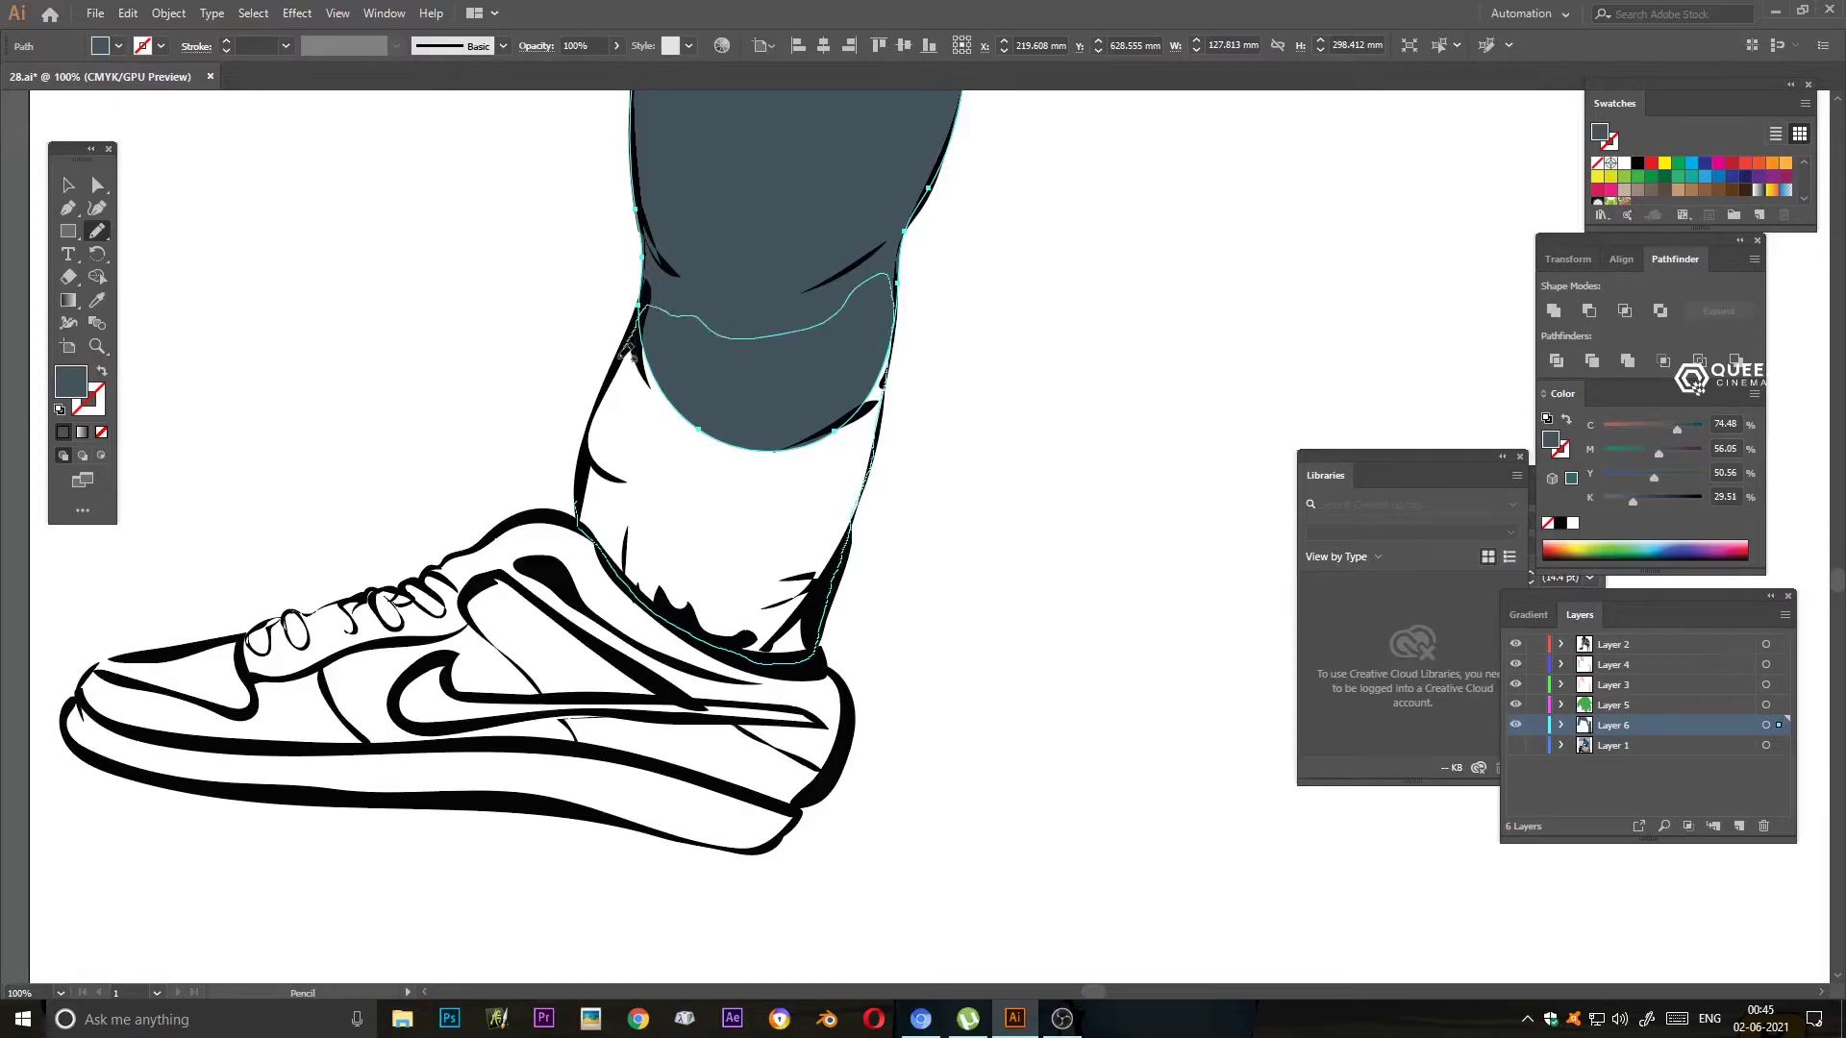
- Outline the sneaker's upper and fill it purple, then deselect and refit the view
scroll(581, 342, "down", 2)
scroll(582, 342, "down", 2)
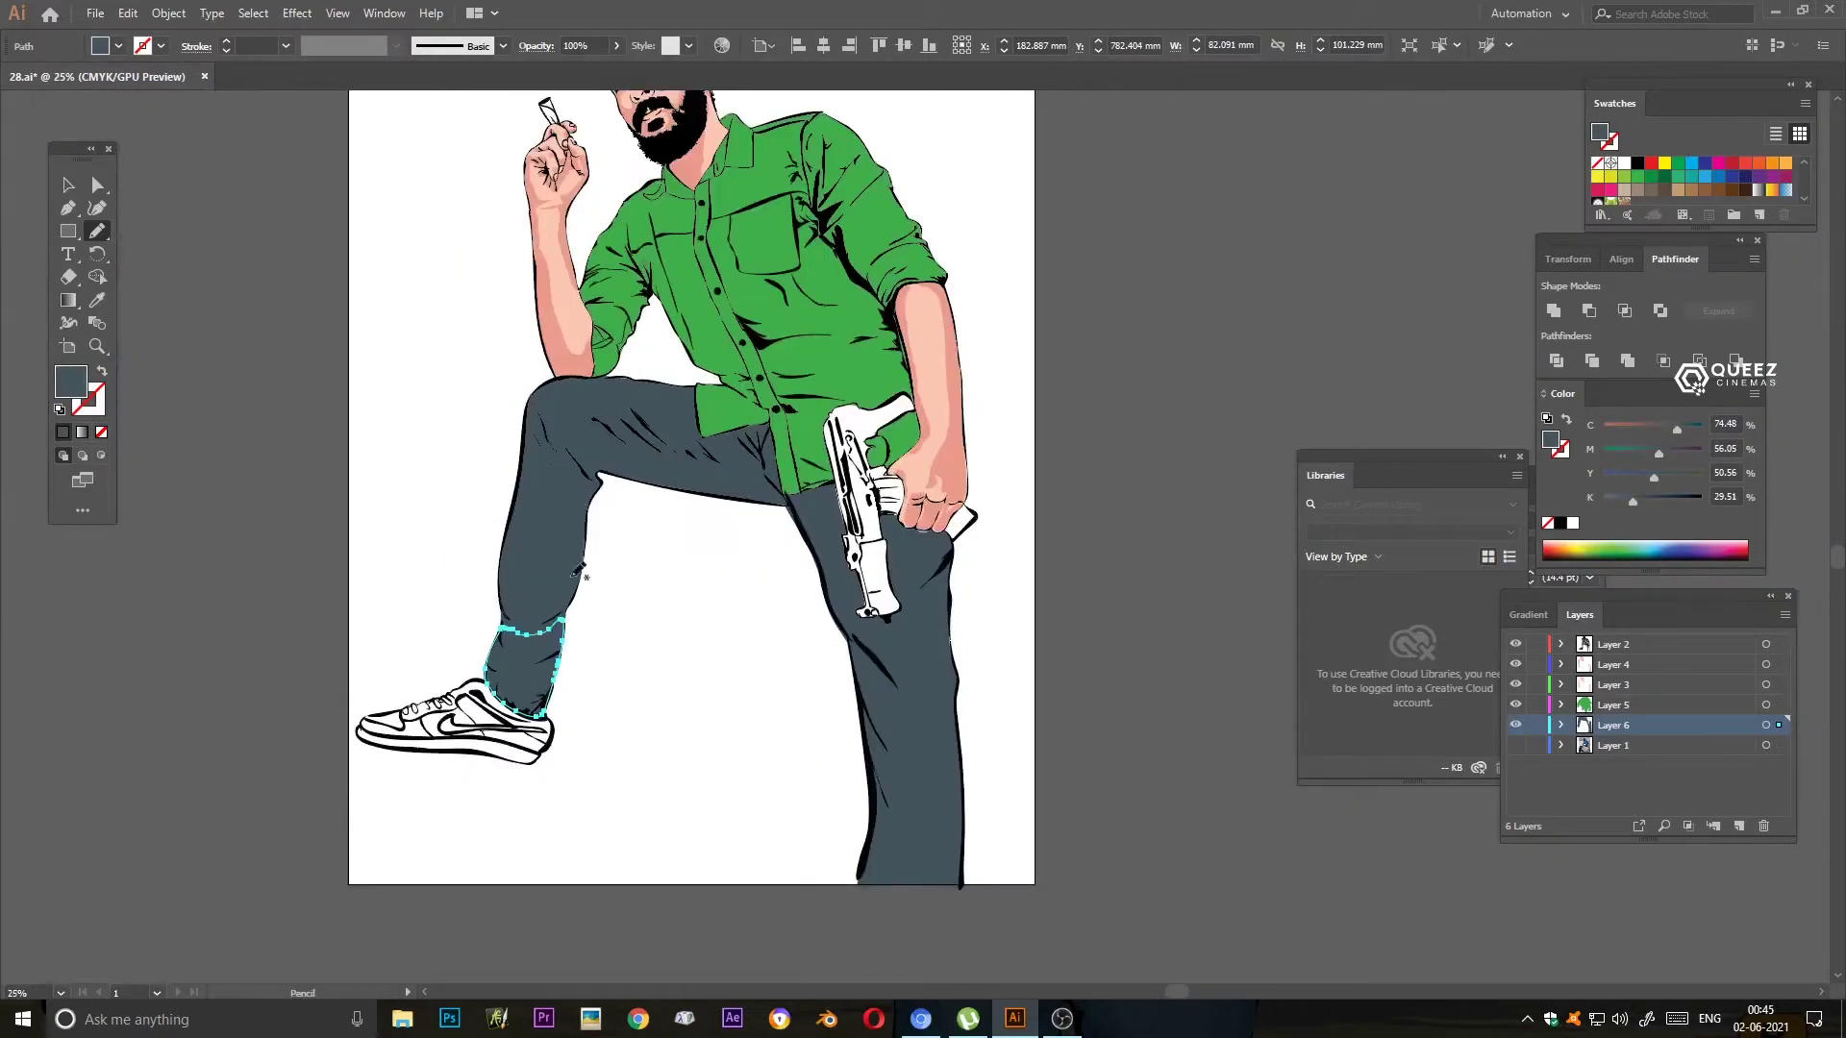
scroll(476, 807, "up", 4)
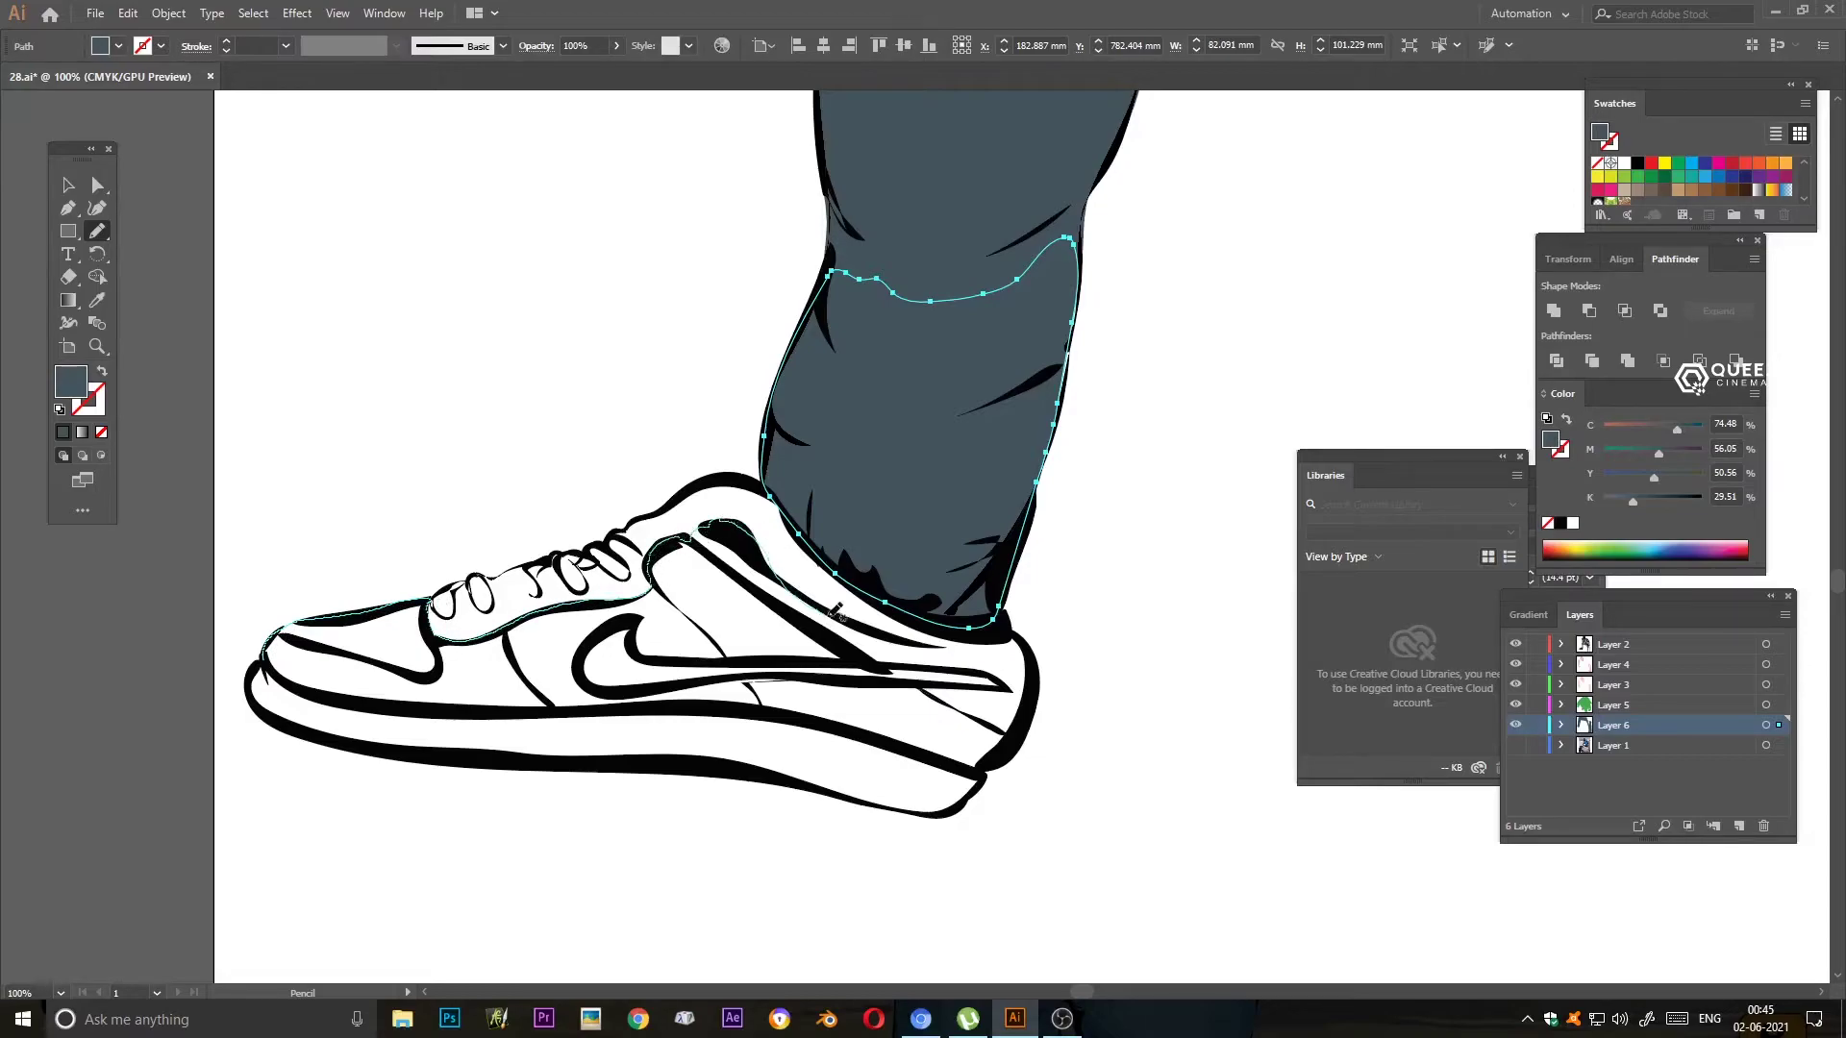
left_click_drag(825, 606, 1047, 702)
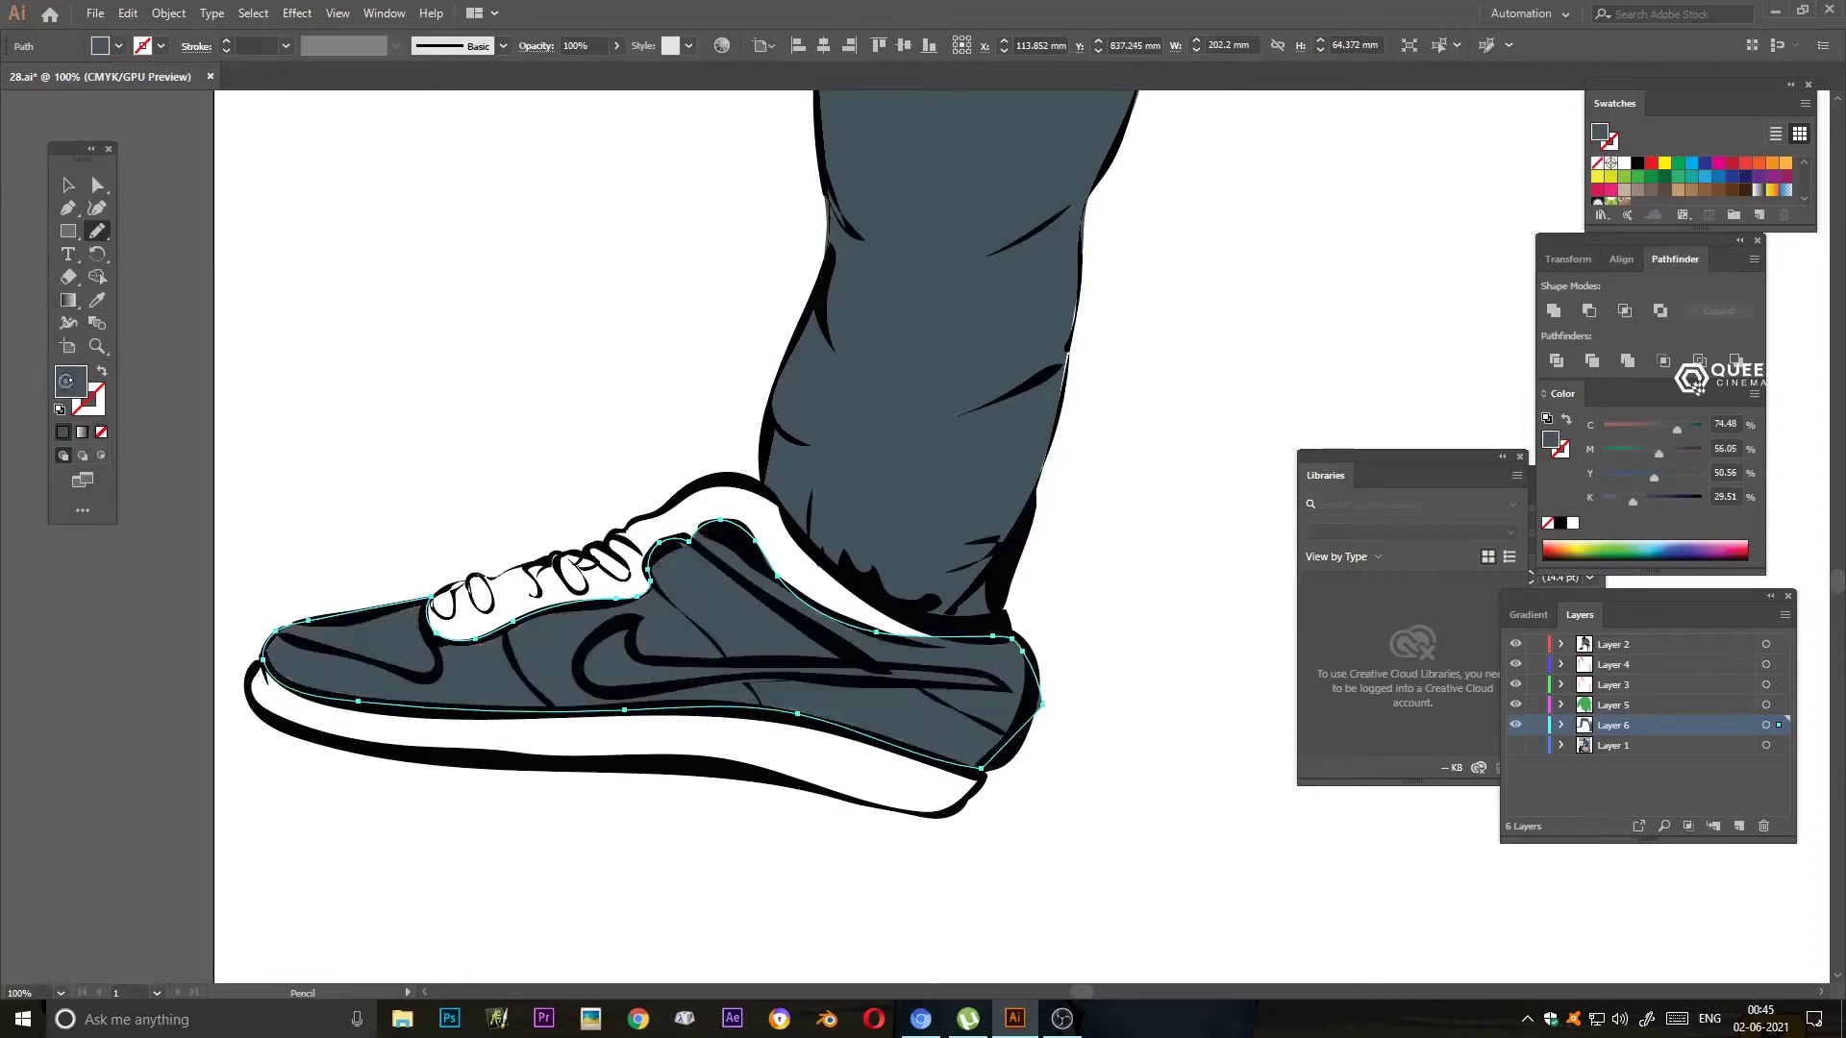
double_click(70, 382)
key("Return")
double_click(63, 383)
key("Return")
key("ctrl+shift+a")
key("v")
key("ctrl+0")
key("ctrl+plus")
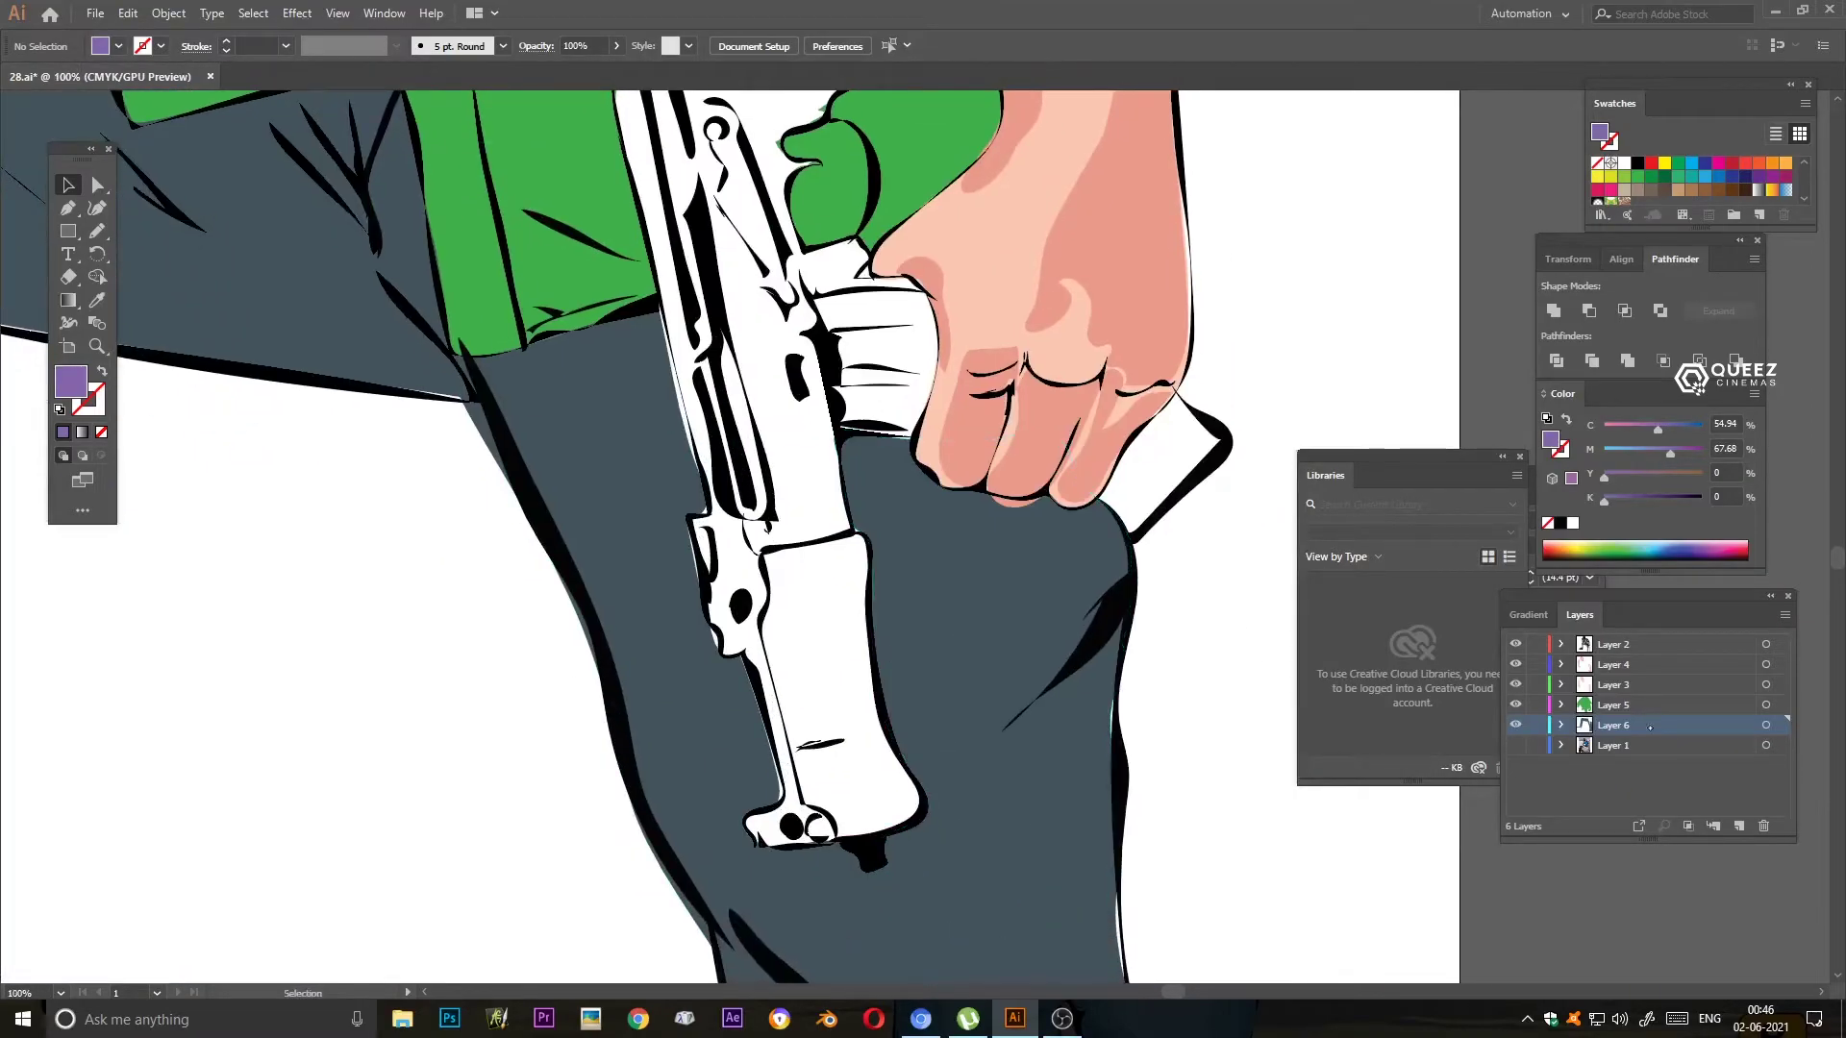
- On a new layer, trace the cigarette and fill it dark green
scroll(878, 466, "up", 10, "alt")
key("n")
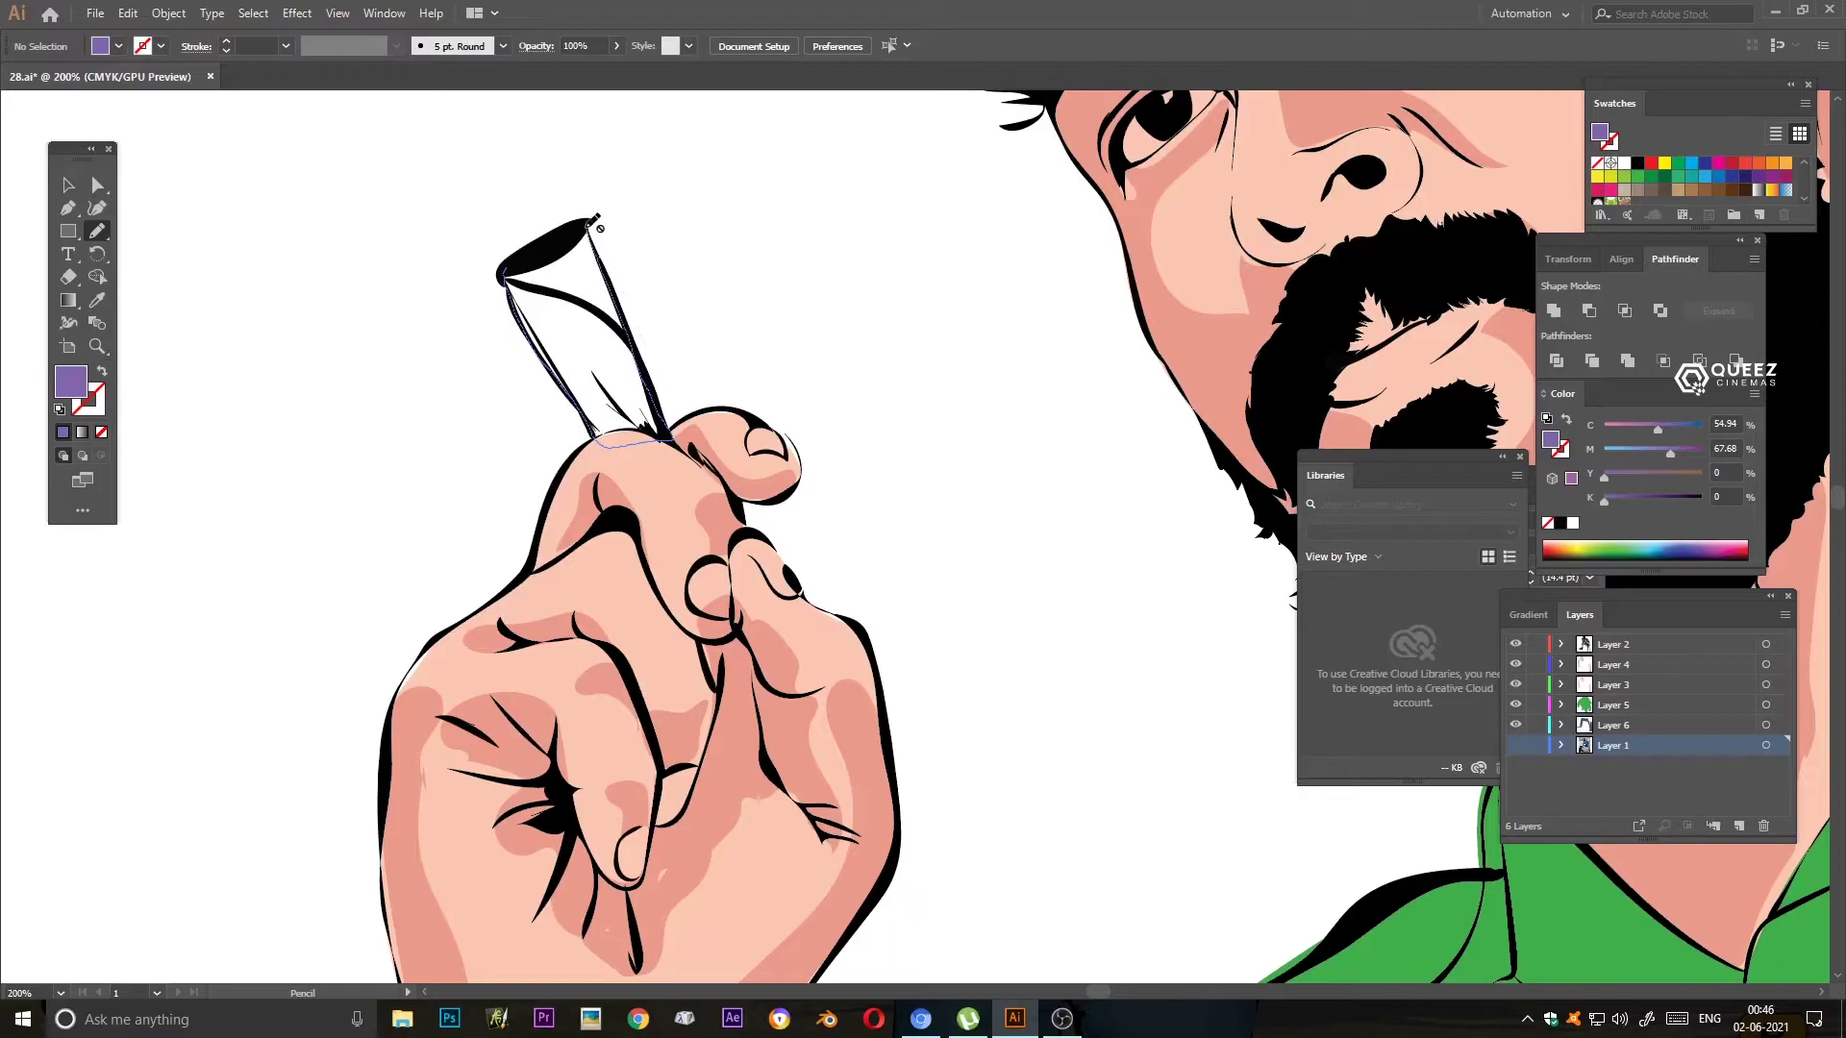
key("ctrl+l")
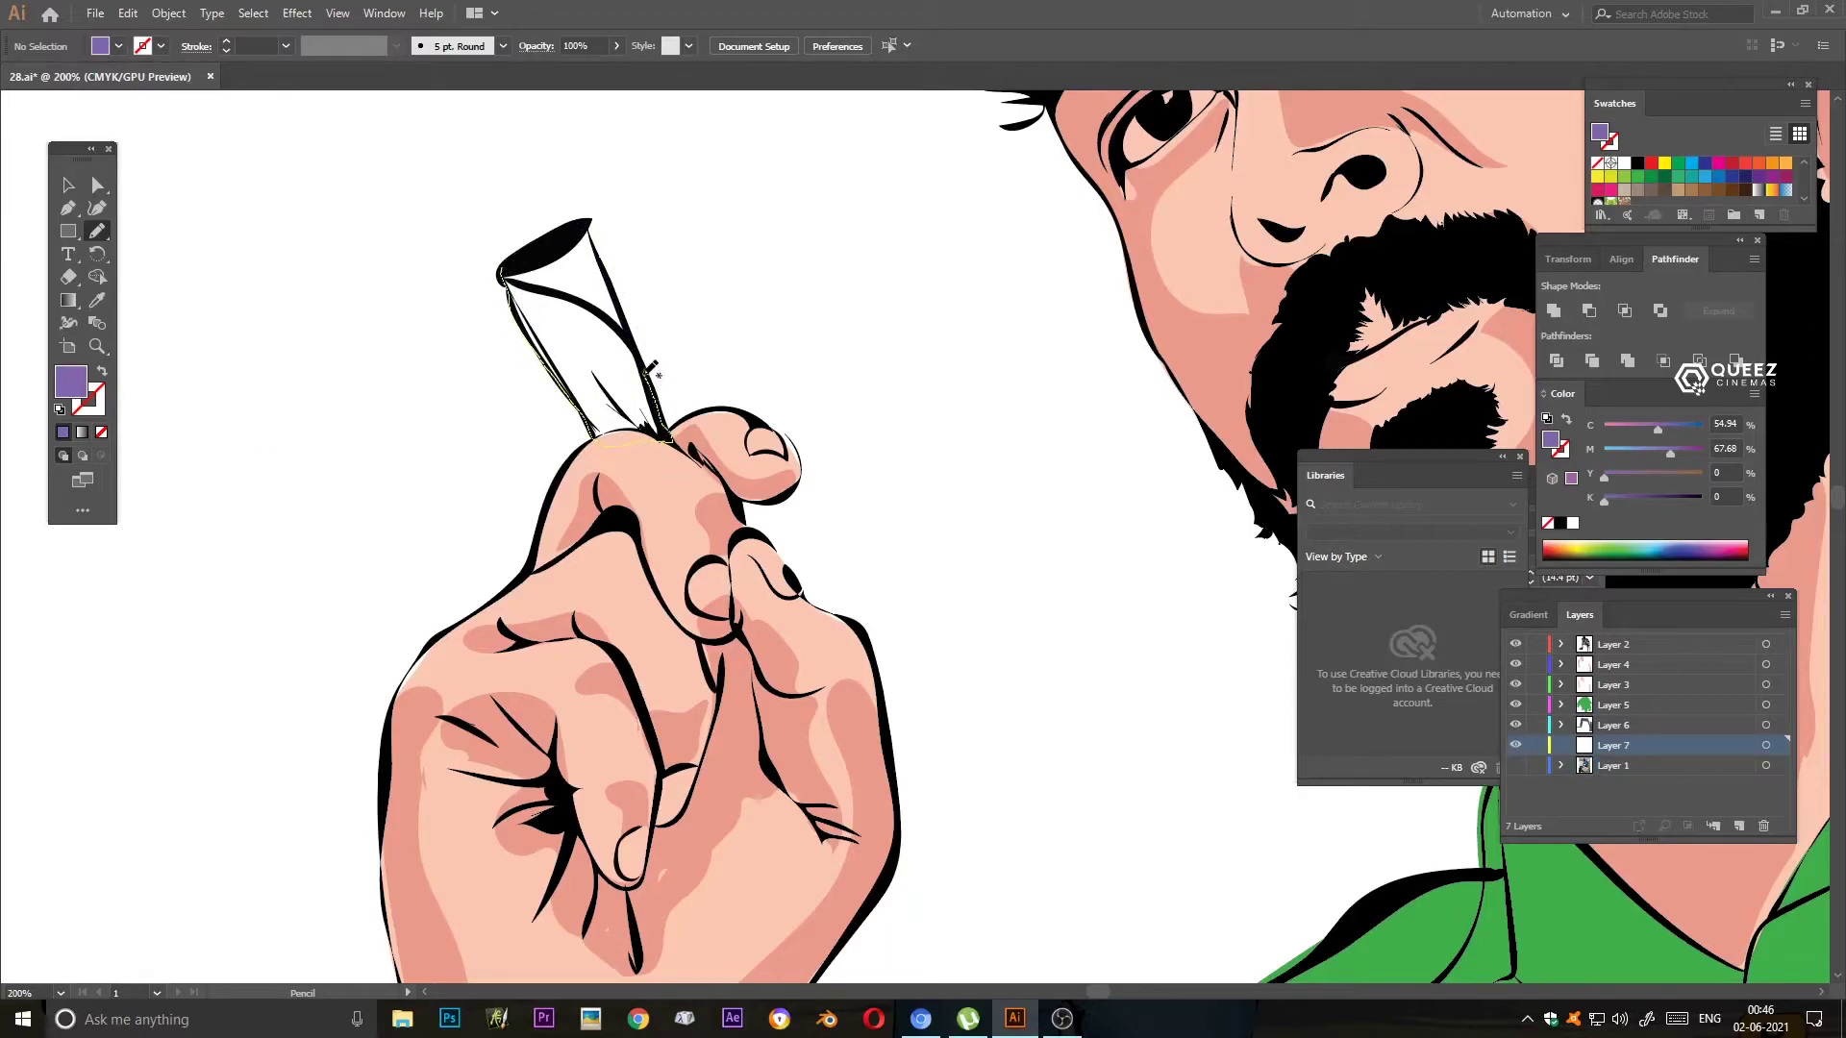
left_click_drag(598, 240, 588, 225)
double_click(70, 382)
left_click(1324, 337)
left_click(1096, 337)
left_click(1504, 182)
key("v")
- Outline the gun shape and fill it with the same dark green
left_click(330, 214)
key("ctrl+0")
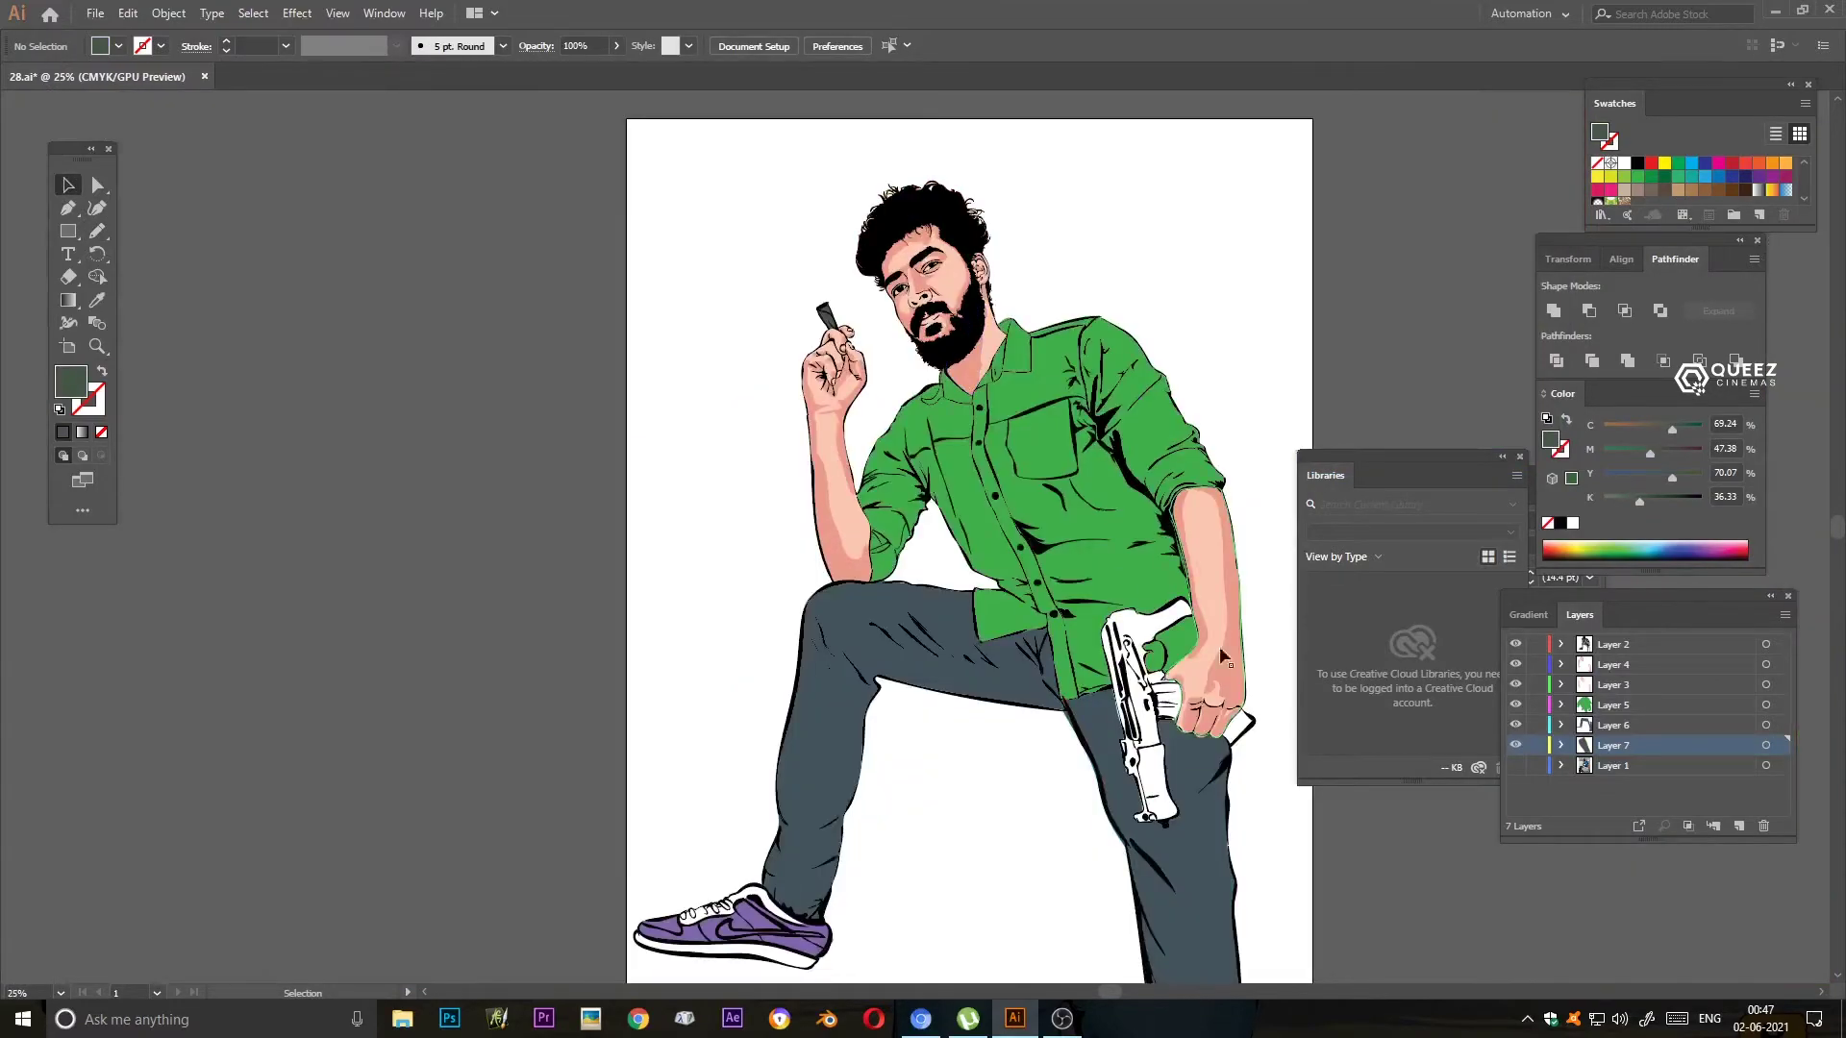
scroll(961, 625, "up", 5, "alt")
left_click_drag(979, 662, 865, 441)
key("n")
mouse_move(1110, 338)
left_mouse_down()
mouse_move(513, 217)
mouse_move(529, 572)
left_mouse_up()
left_click_drag(995, 625, 880, 432)
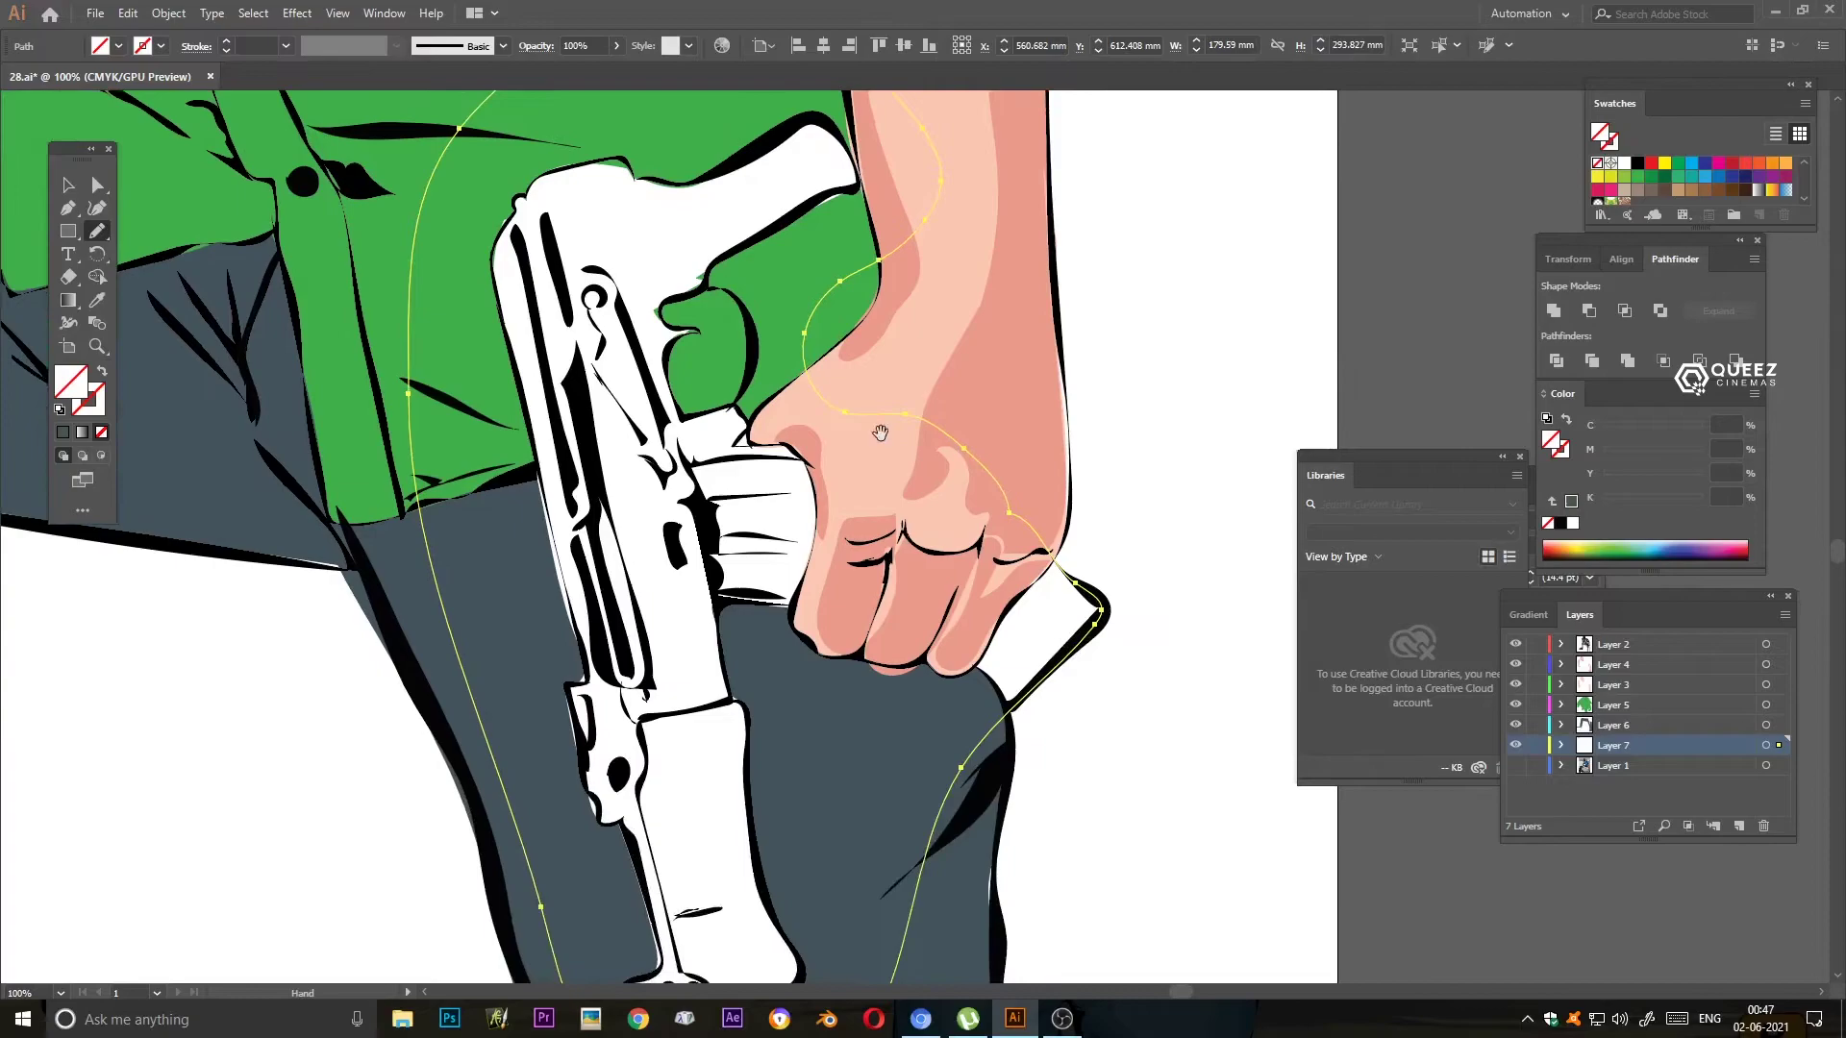
key("comma")
- Trace the gun grip and fill it orange-red
left_click_drag(804, 784, 852, 572)
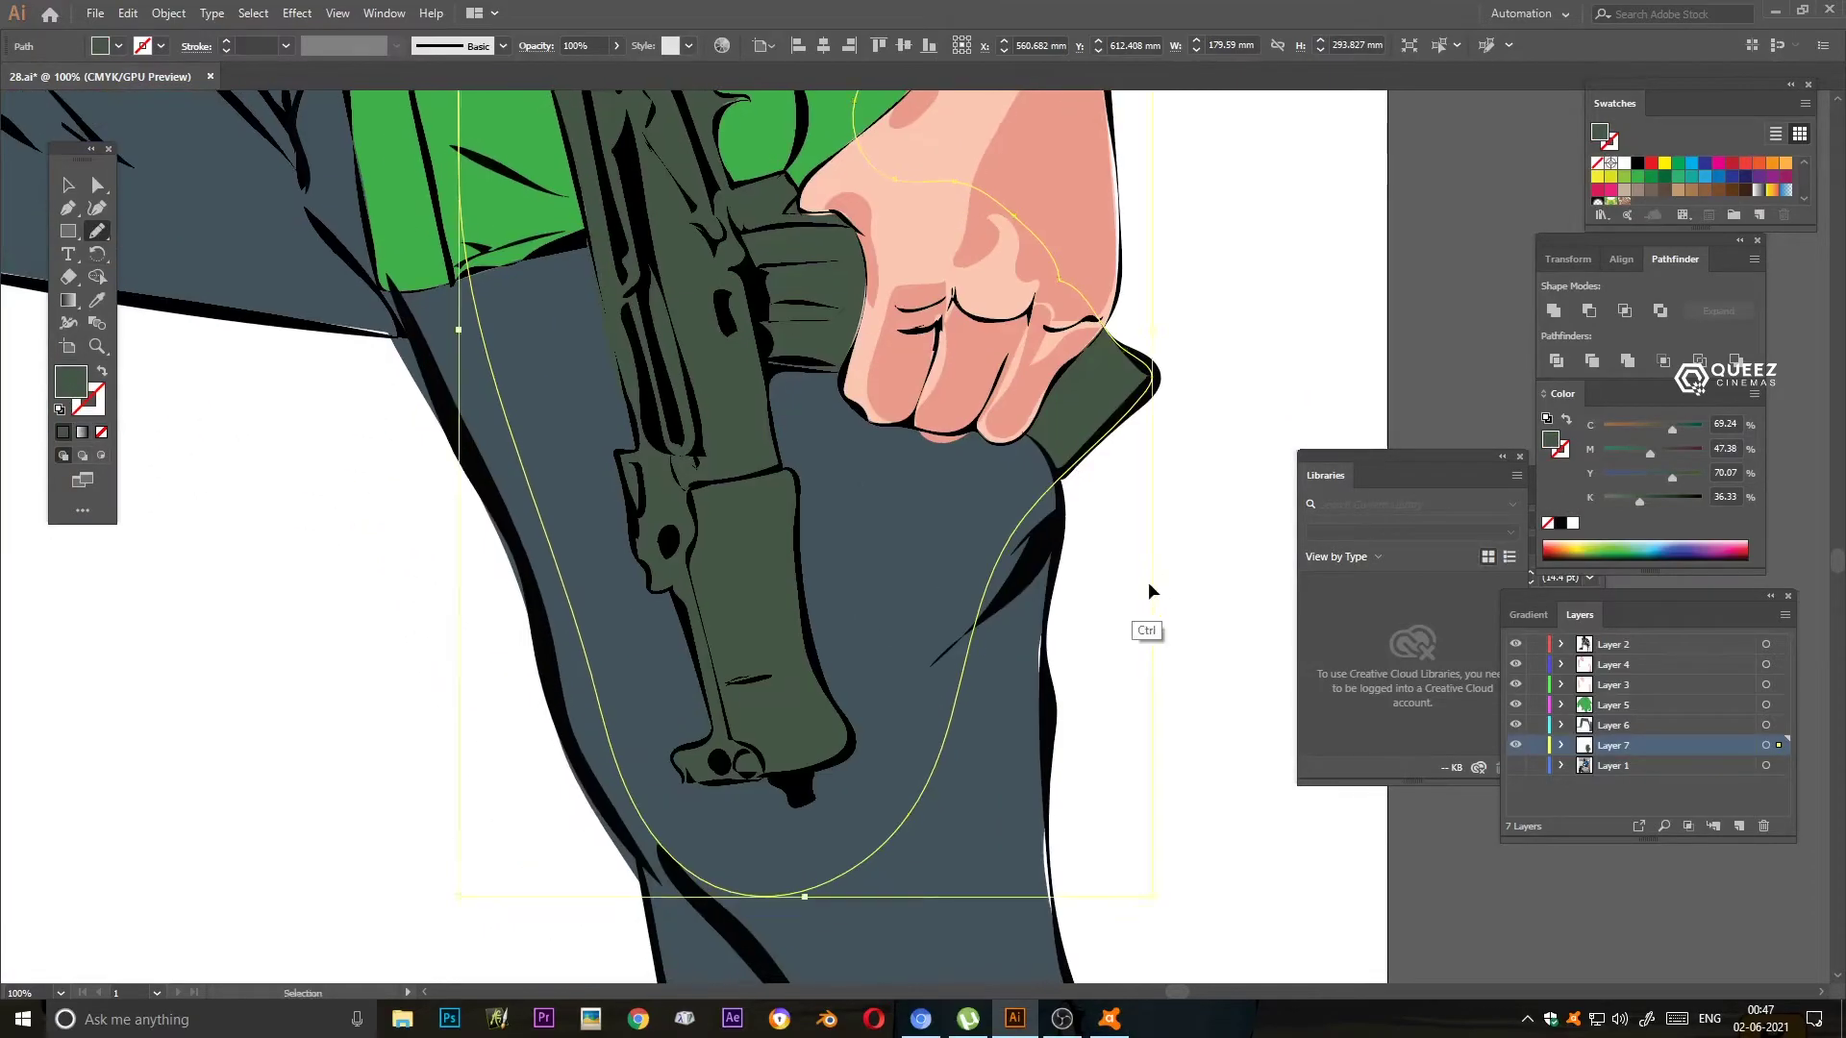
key("ctrl+shift+a")
left_click_drag(692, 485, 811, 769)
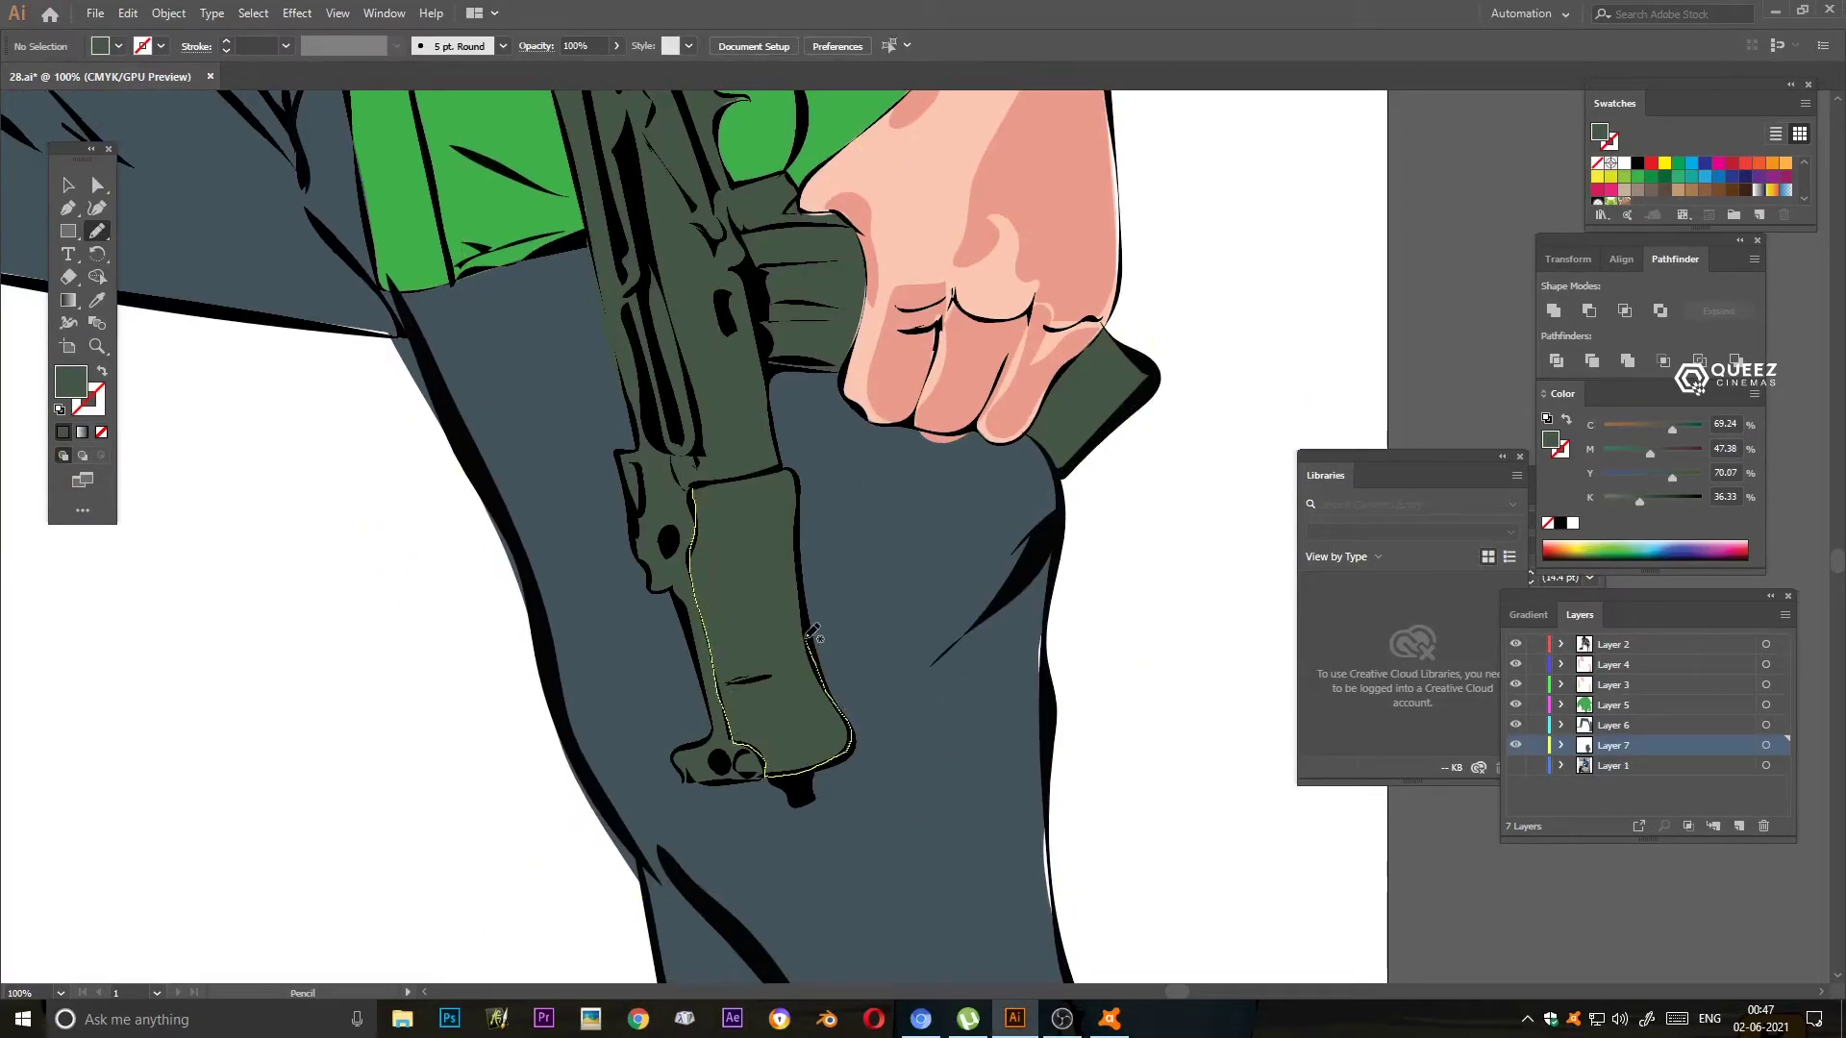
left_click_drag(785, 462, 788, 468)
double_click(70, 381)
left_click(1310, 189)
left_click(1507, 185)
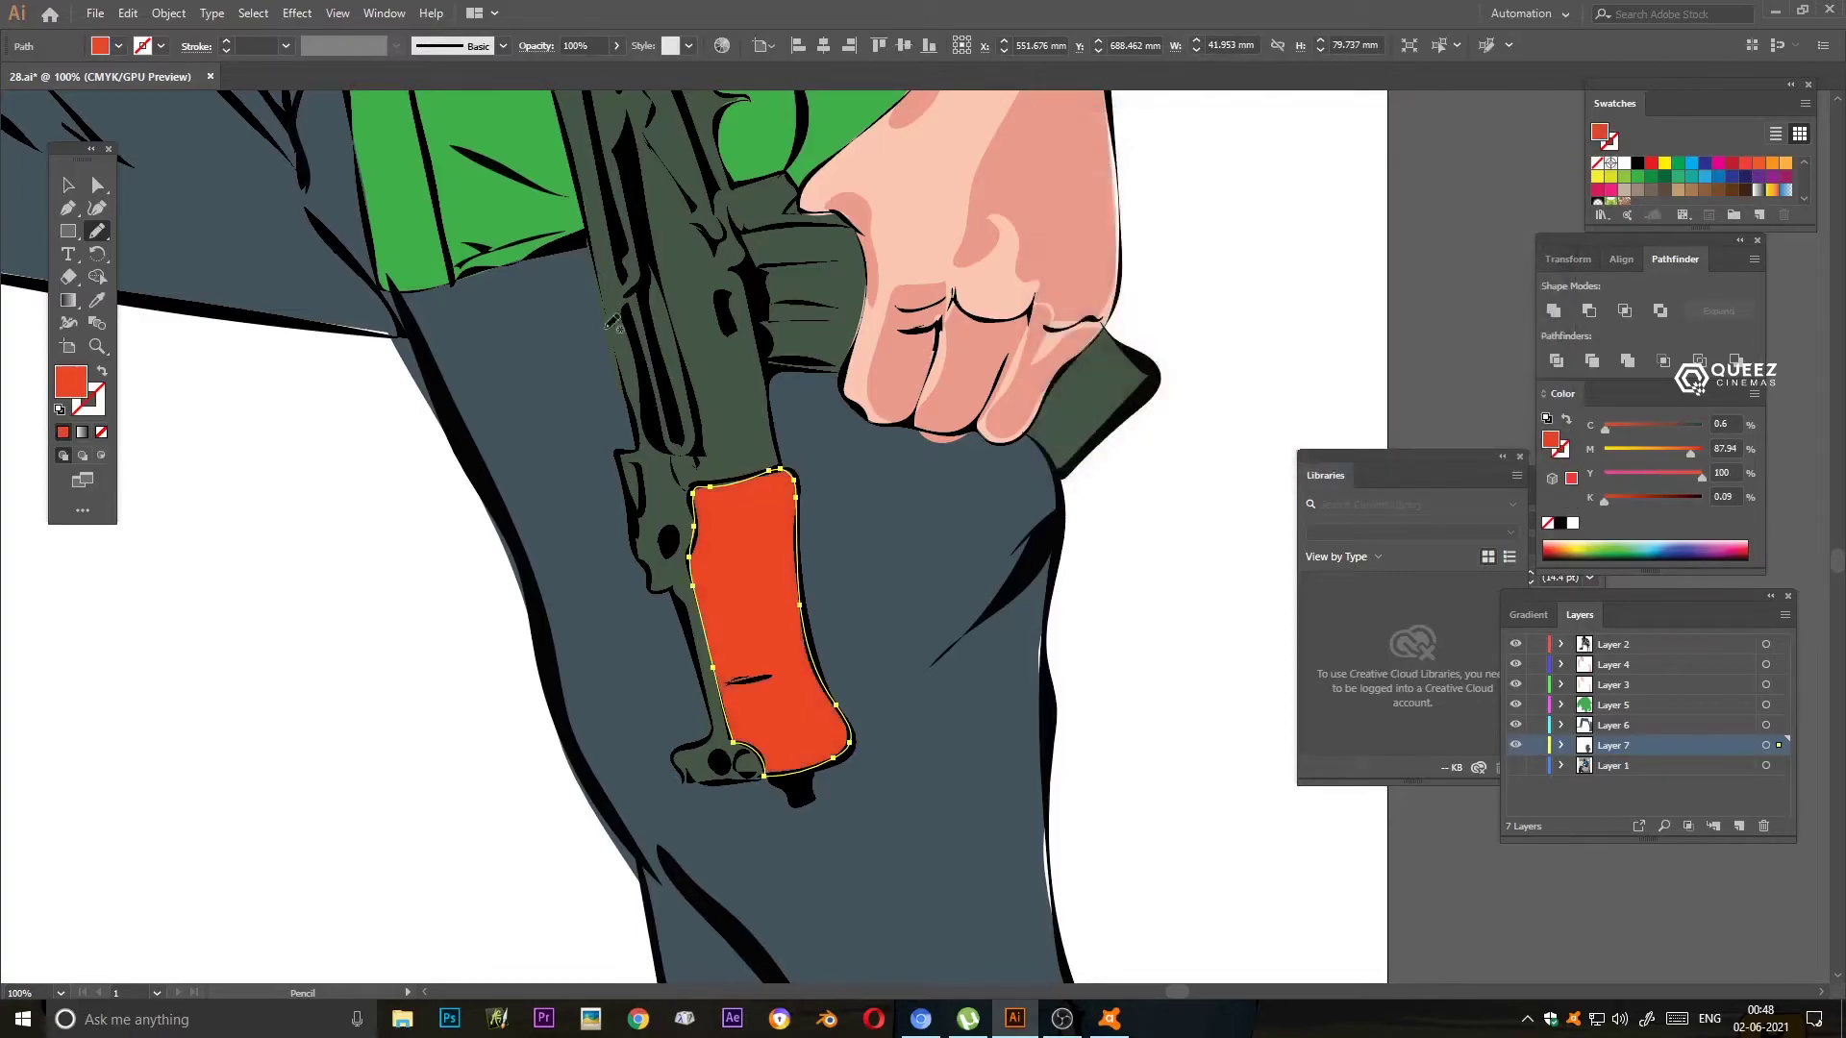
- Outline a highlight along the gun barrel and fill it brown-grey
scroll(673, 528, "up", 5)
key("ctrl+shift+a")
key("ctrl+0")
scroll(577, 577, "up", 5)
scroll(635, 486, "up", 1)
mouse_move(542, 312)
left_mouse_down()
mouse_move(634, 486)
mouse_move(542, 313)
left_mouse_up()
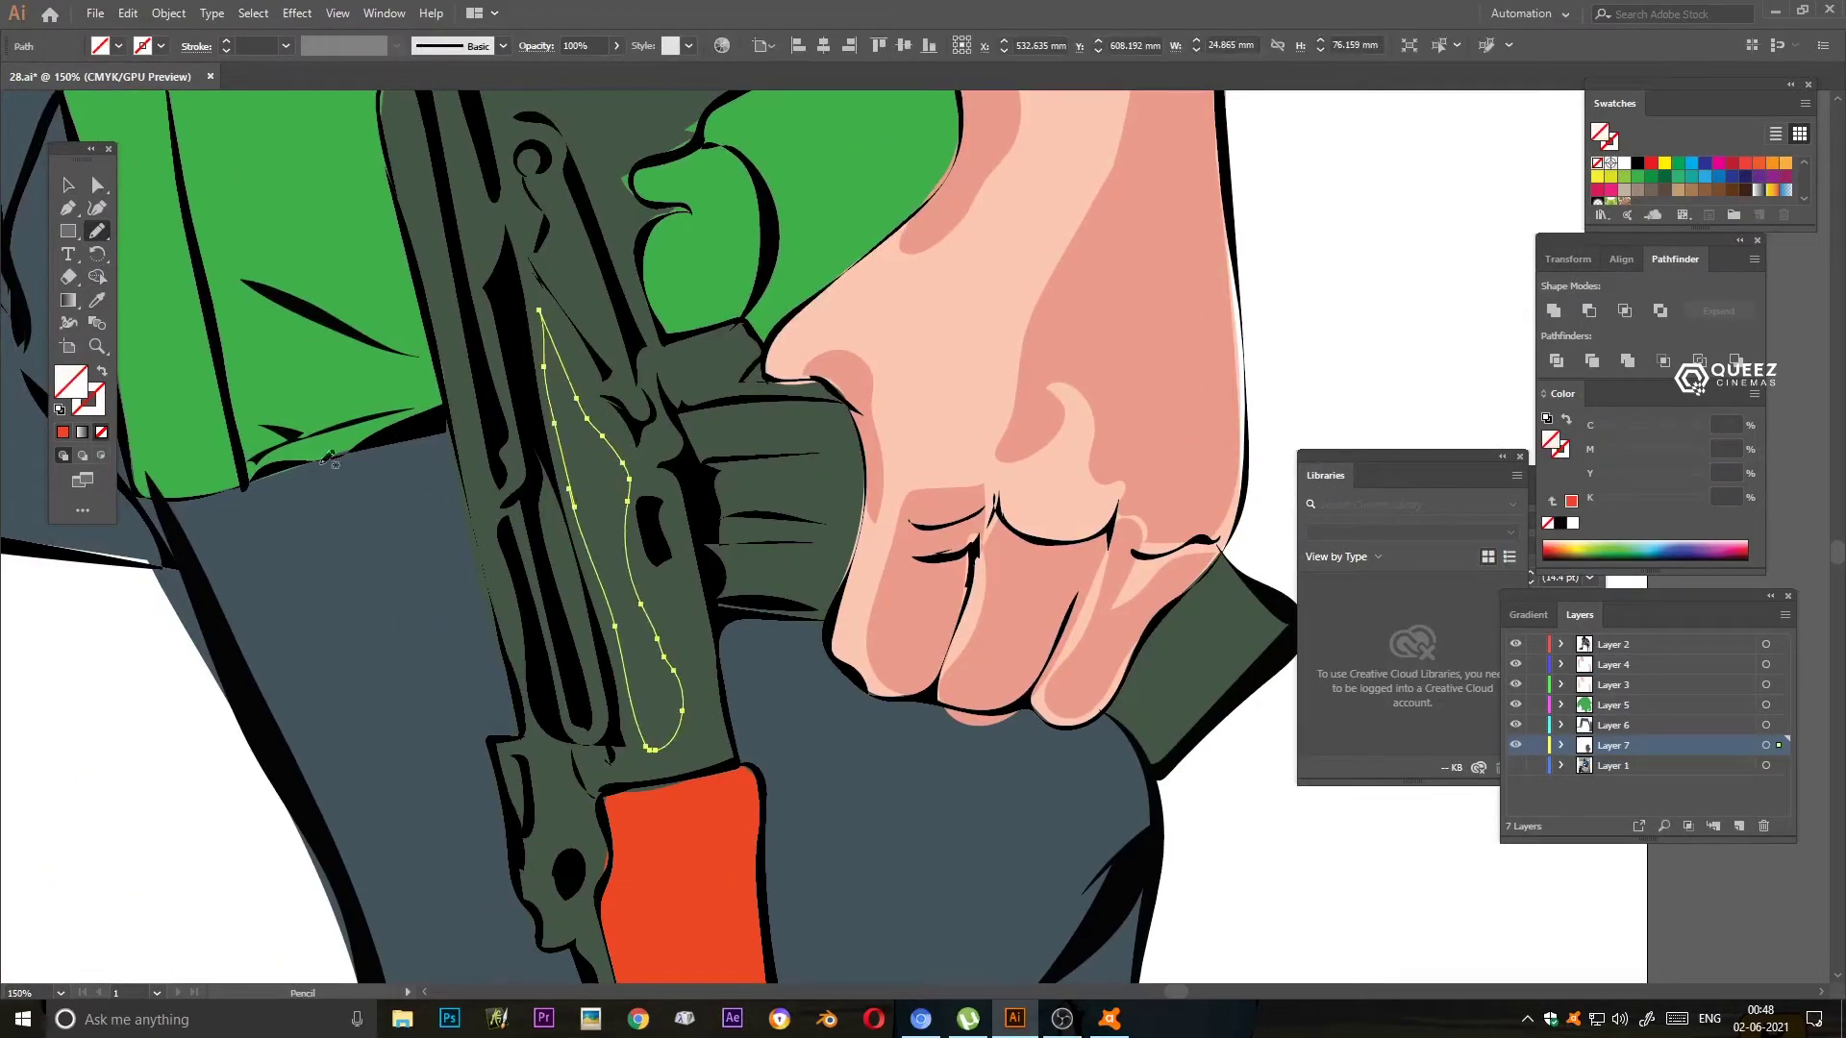
double_click(70, 382)
left_click(1080, 248)
left_click(1516, 185)
- Add brown-grey detail strokes and highlights on the grip, barrel, trigger guard and slide
left_click_drag(730, 791, 769, 426)
left_click_drag(627, 500, 591, 483)
left_click_drag(673, 817, 678, 815)
left_click_drag(673, 404, 711, 855)
mouse_move(478, 200)
left_mouse_down()
mouse_move(589, 710)
mouse_move(481, 207)
mouse_move(360, 385)
left_mouse_up()
left_click_drag(786, 676, 642, 691)
left_click_drag(550, 475, 527, 416)
mouse_move(485, 279)
left_mouse_down()
mouse_move(468, 363)
mouse_move(452, 317)
left_mouse_up()
- Draw a highlight on the stock by the knuckles, then select the trouser shape
scroll(673, 480, "down", 5)
left_click_drag(1044, 571, 1038, 577)
key("v")
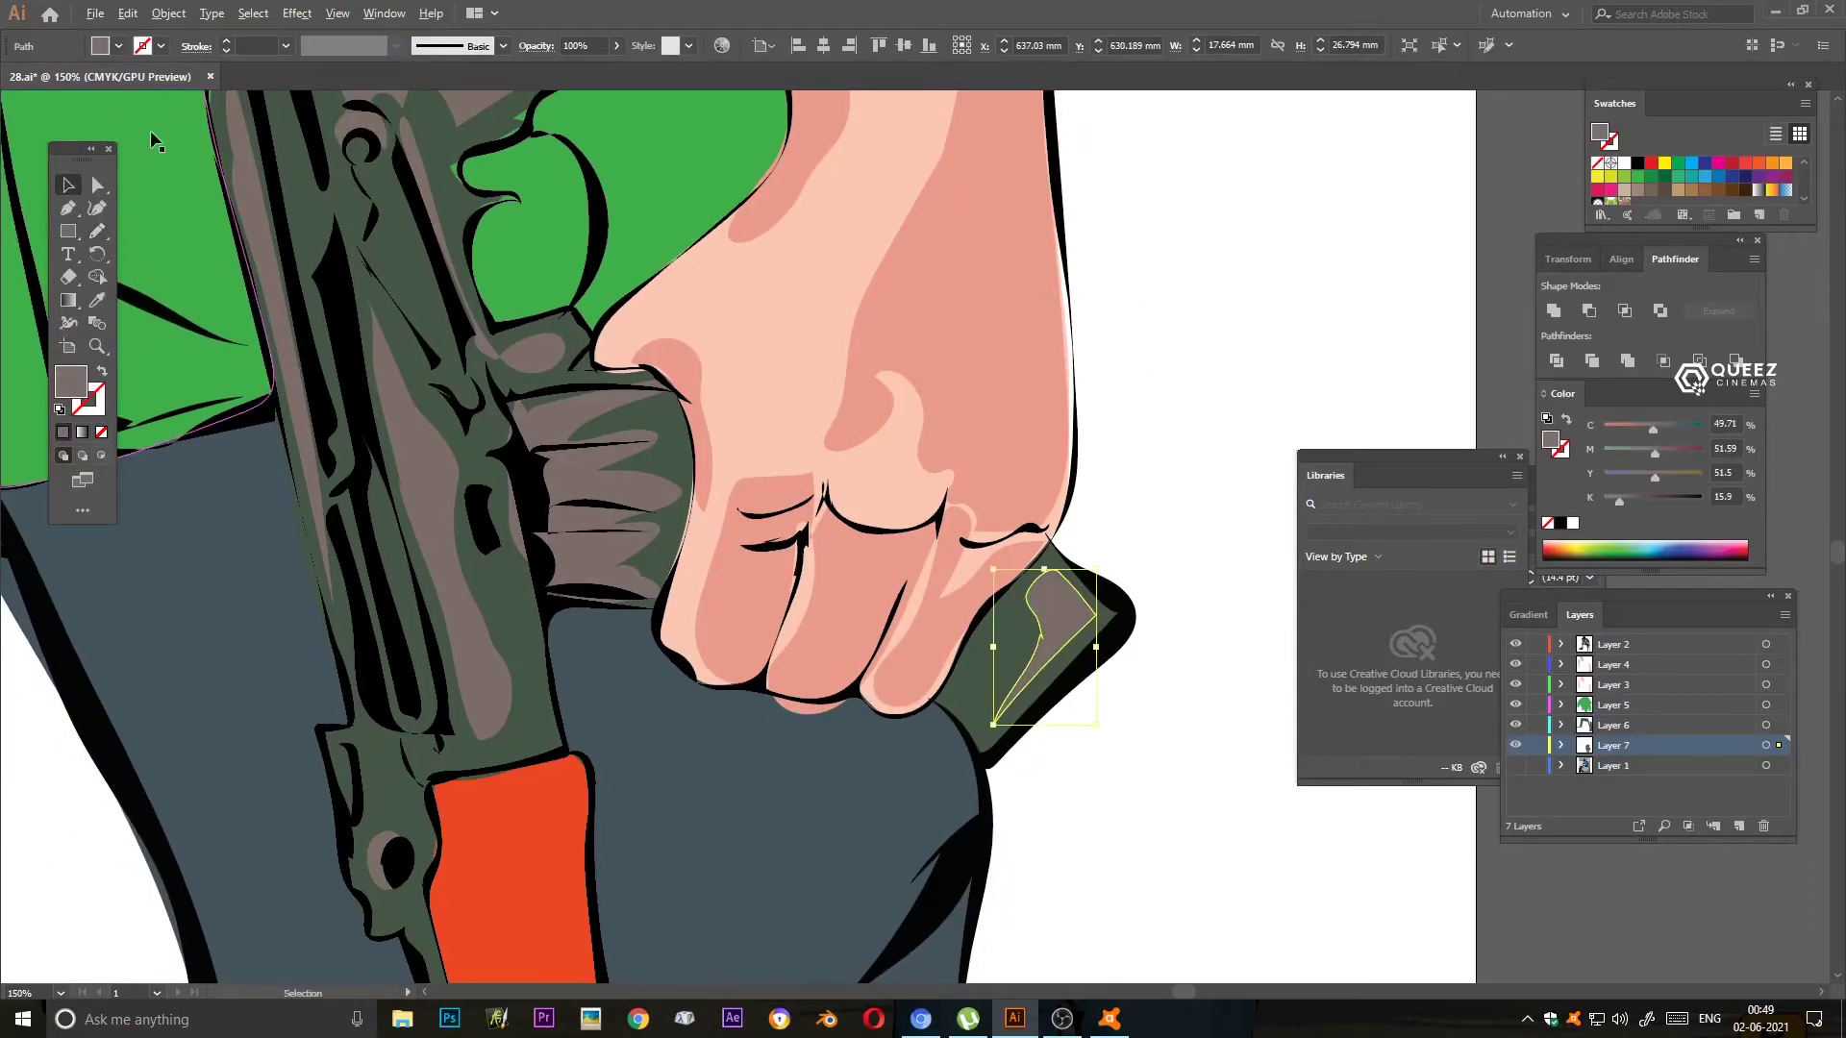
scroll(655, 729, "down", 5)
scroll(654, 729, "up", 3)
scroll(654, 728, "down", 3)
left_click(1780, 725)
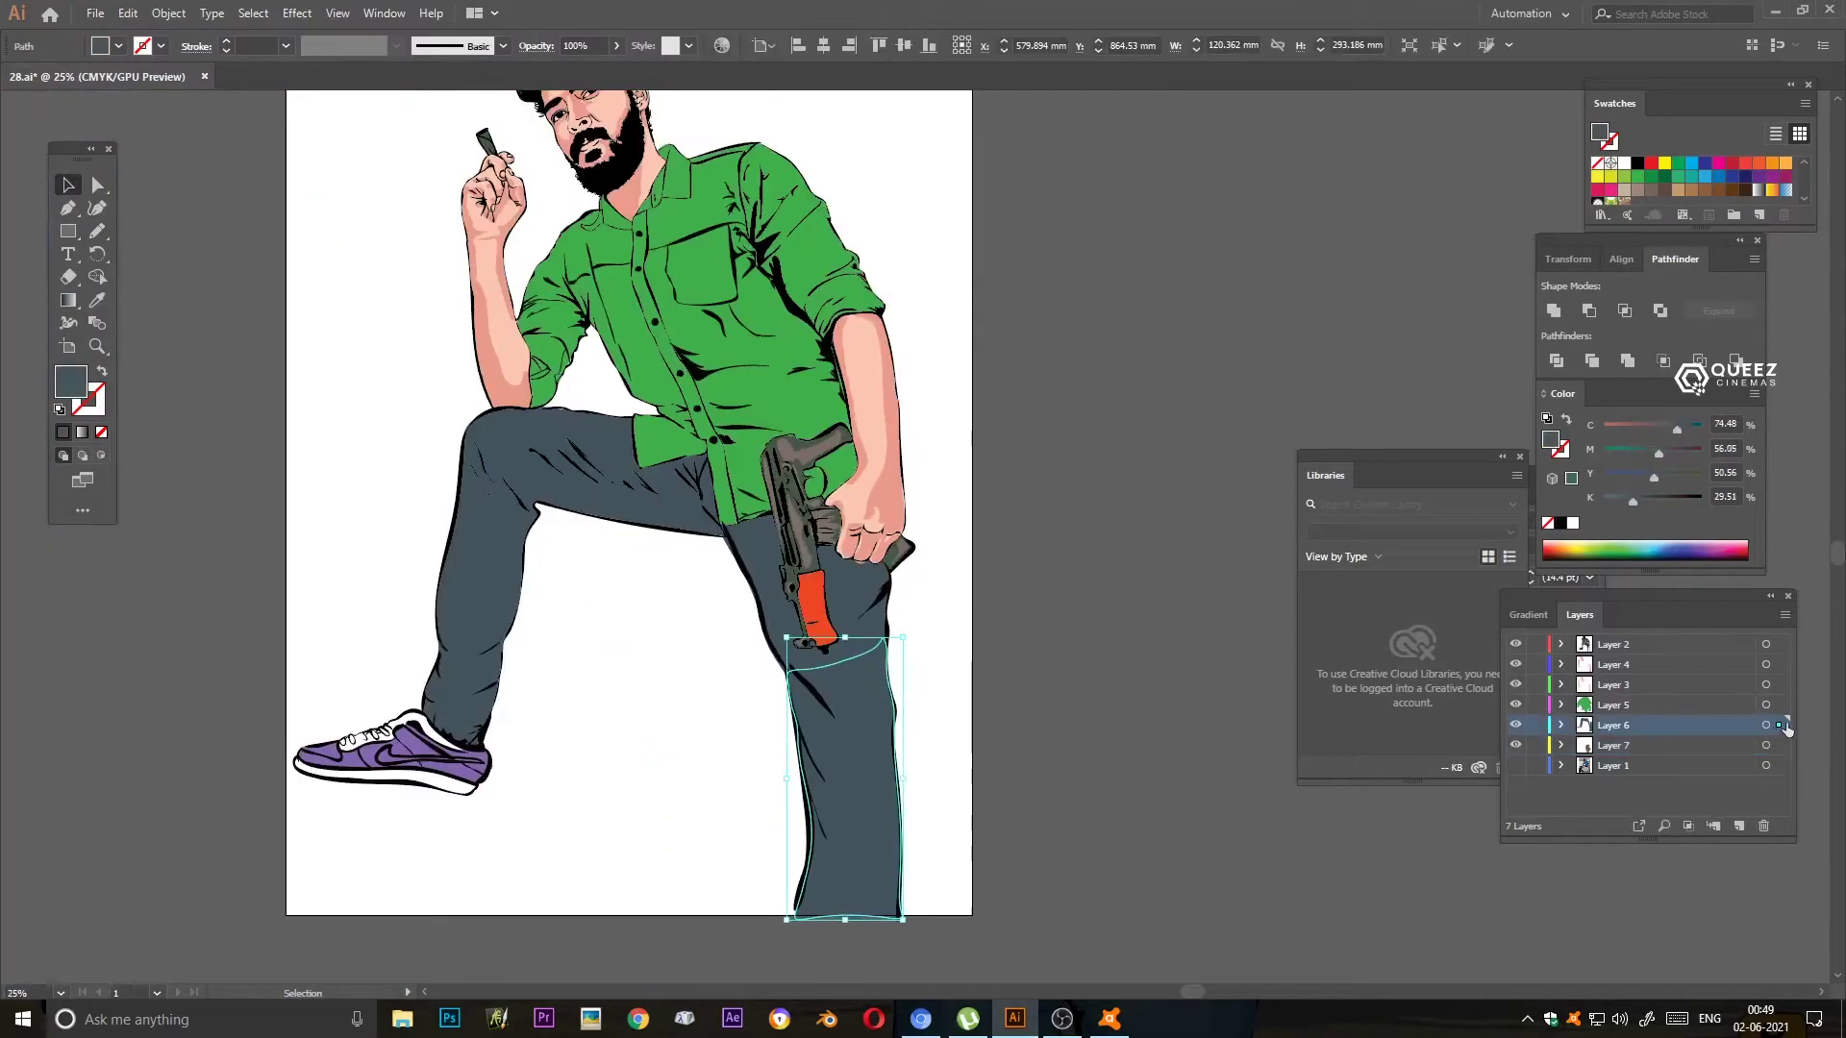
- Compare against the reference photo in Layer 6, then refill the jeans dark slate-blue
left_click(1560, 725)
scroll(1634, 750, "down", 2)
left_click(1515, 806)
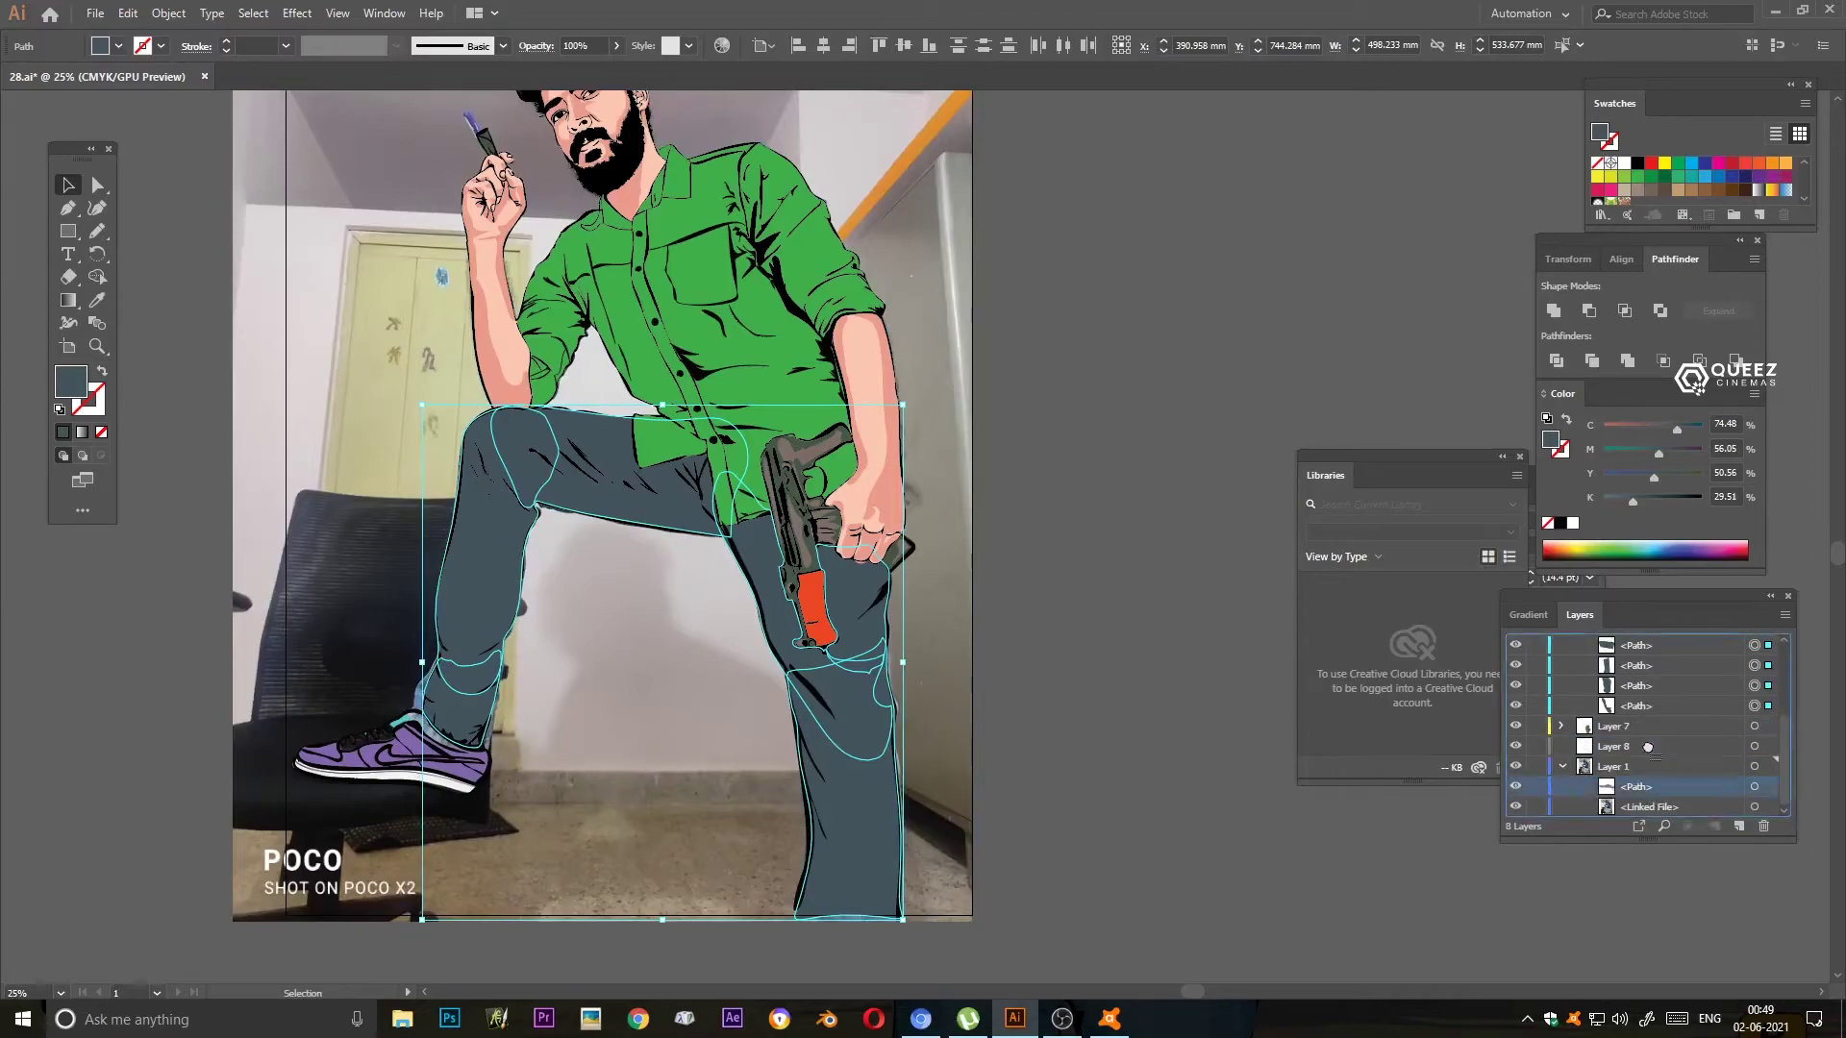
left_click(1515, 807)
scroll(1562, 731, "up", 3)
left_click(1560, 725)
double_click(70, 382)
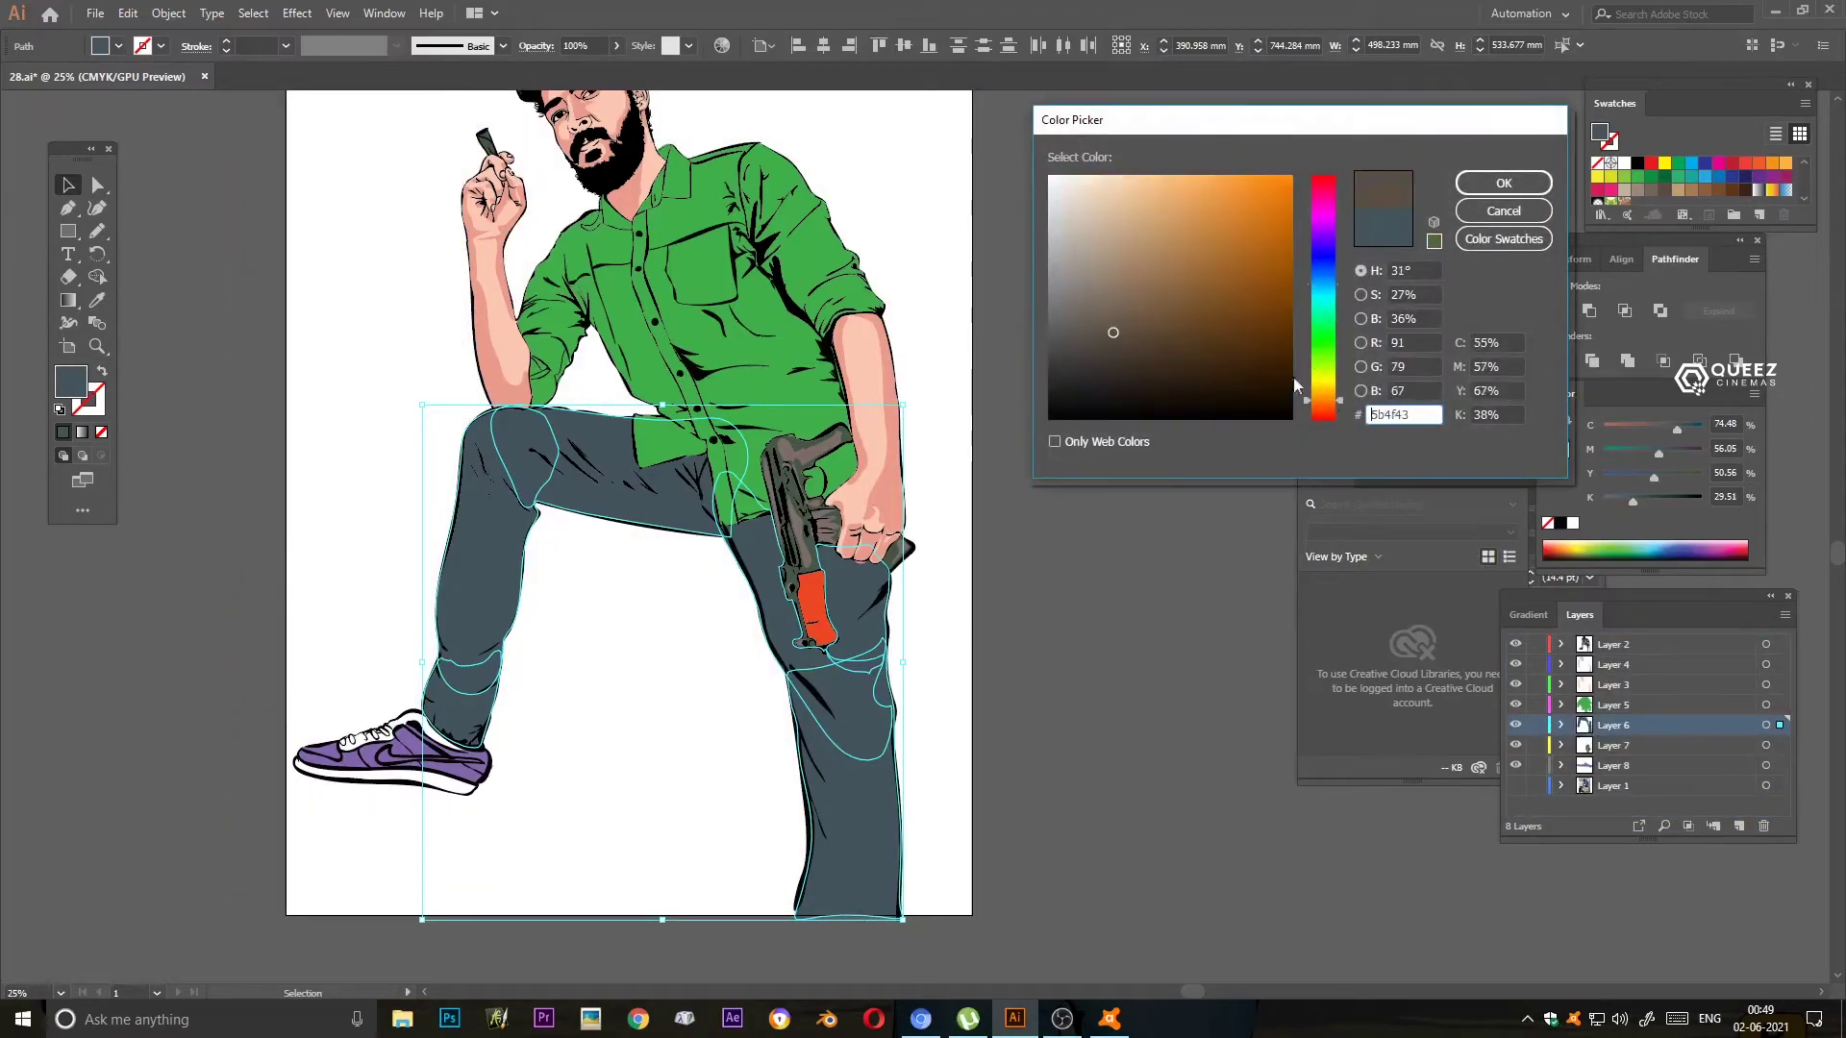
left_click(1503, 183)
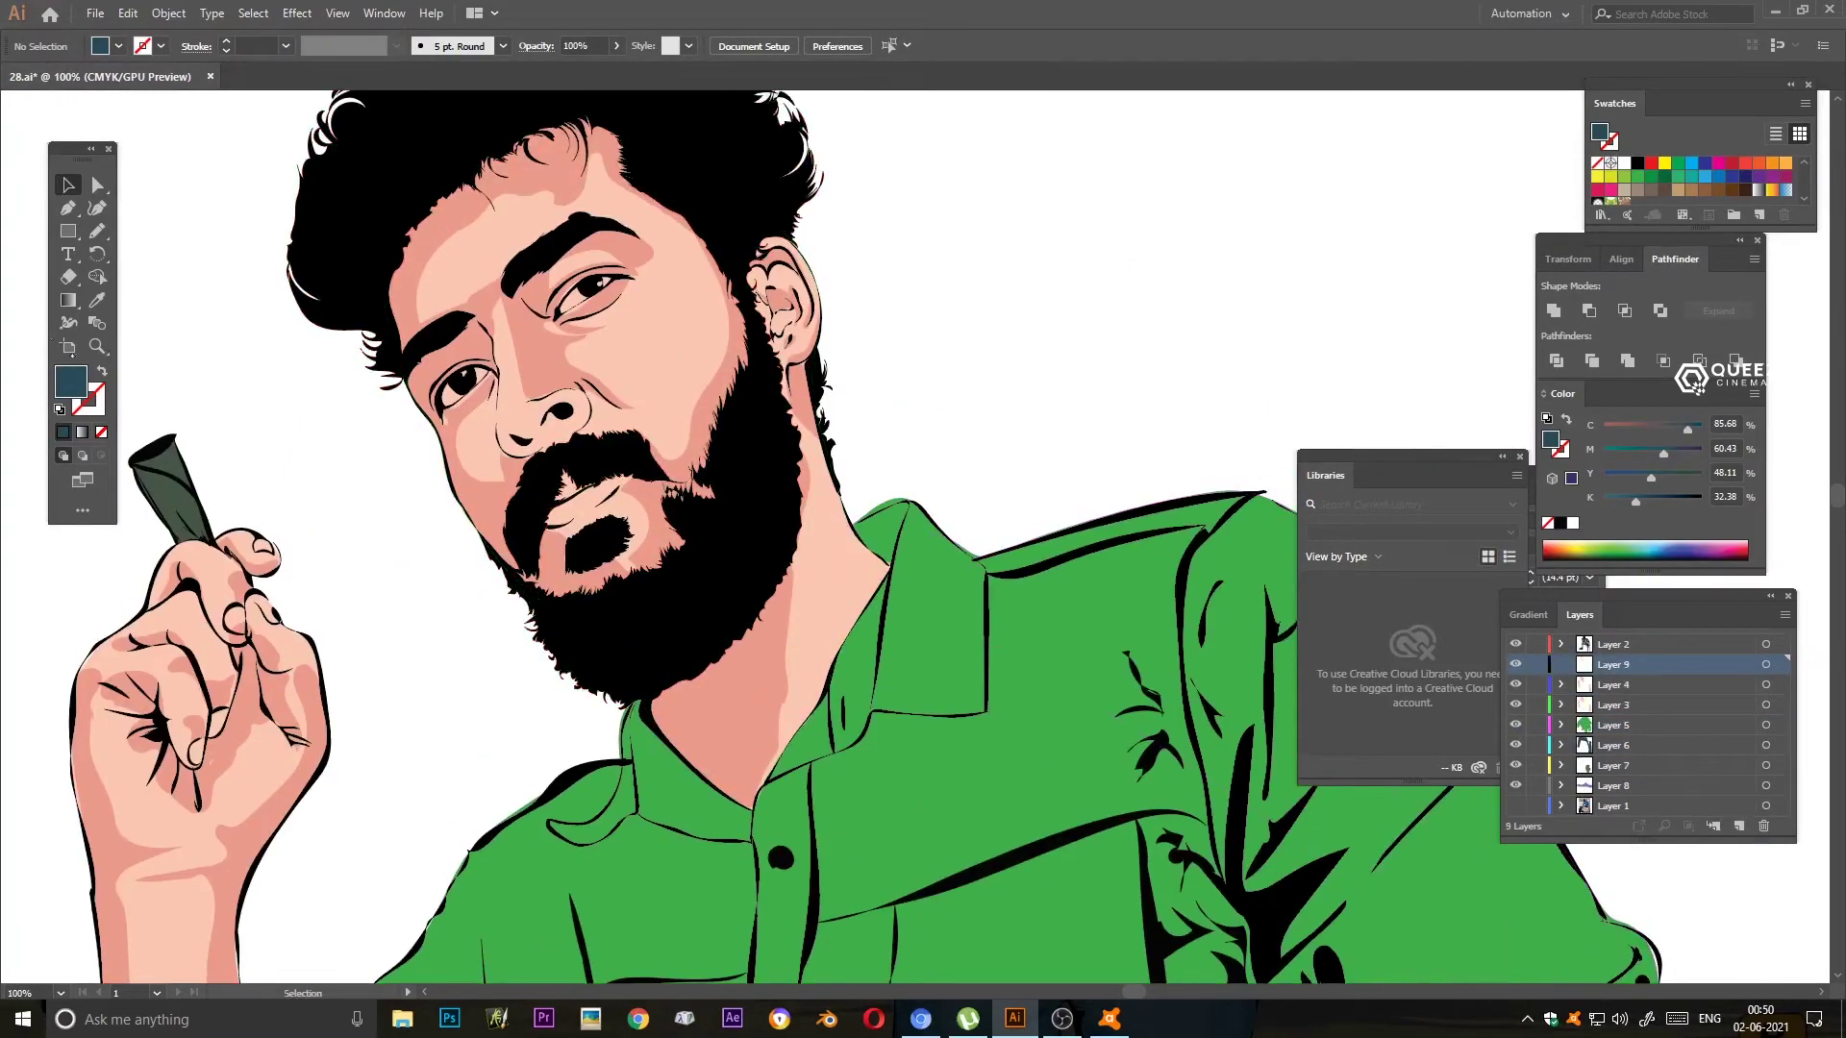
- Draw pencil highlight shapes down the cheek, nose and arm, redrawing the nose highlight once
left_click_drag(598, 187, 670, 427)
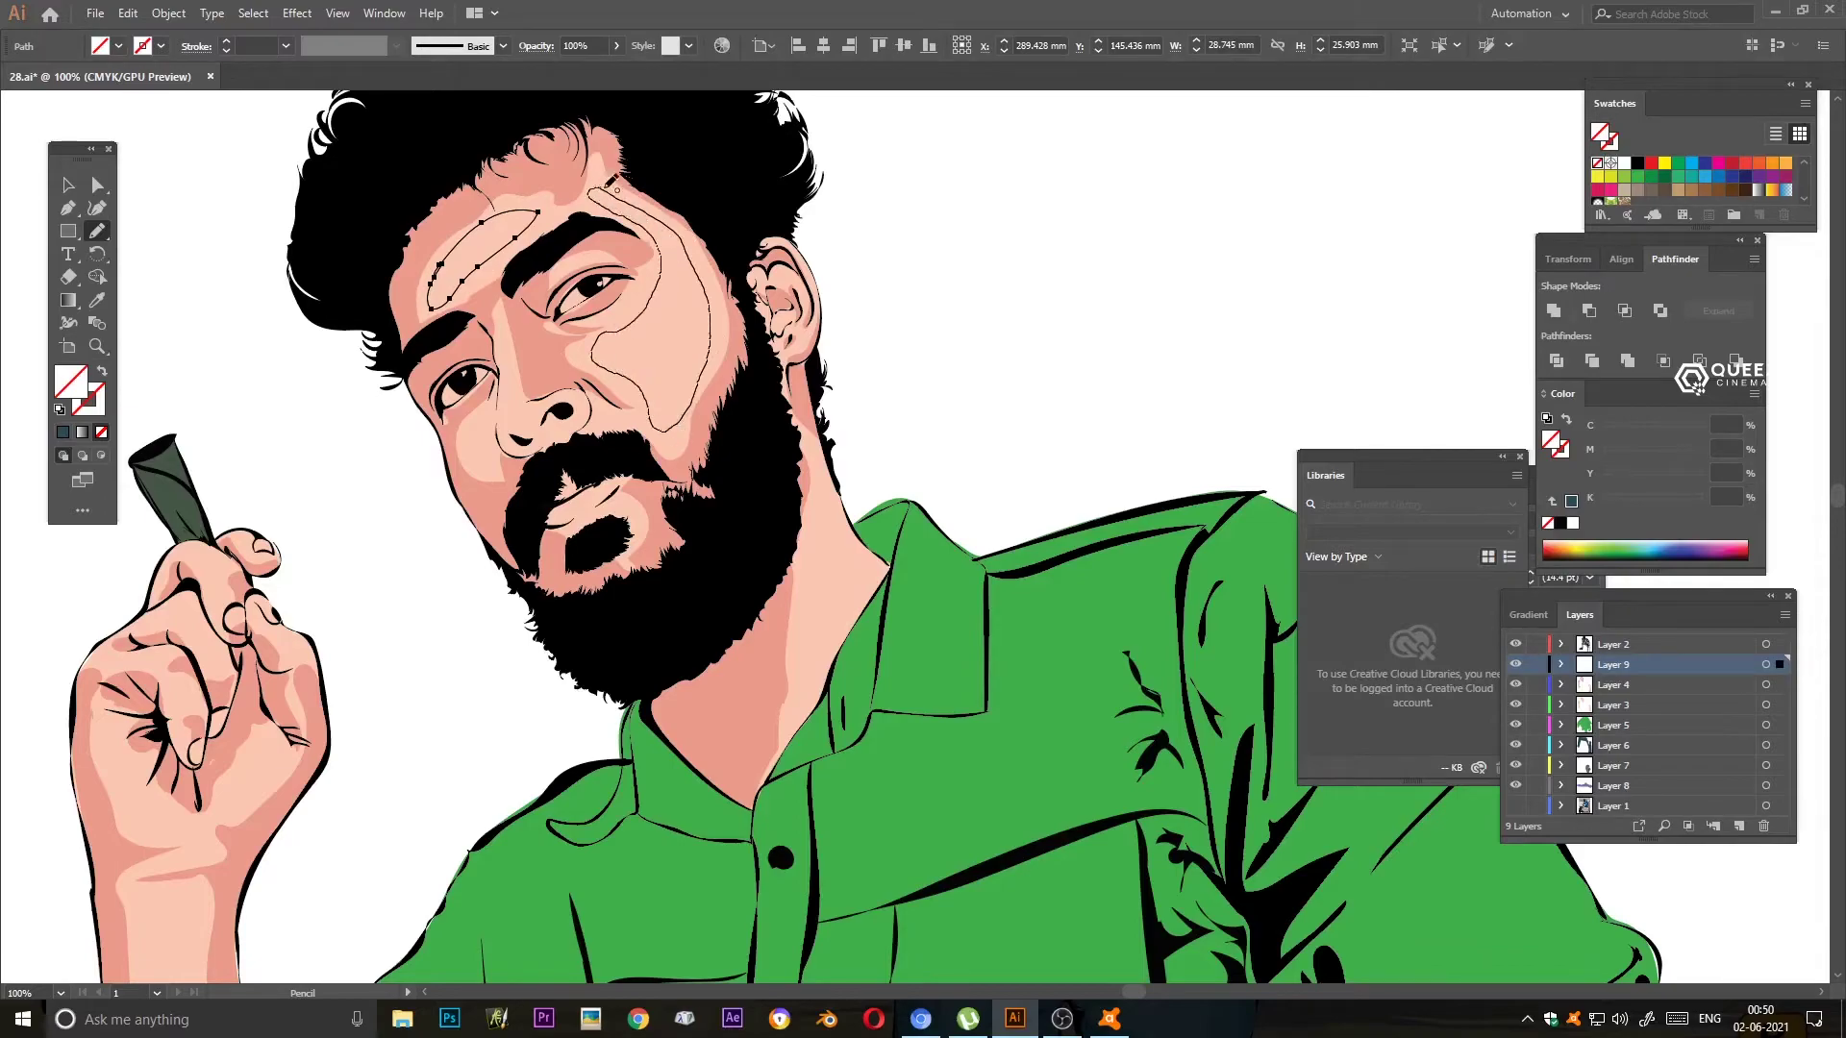
left_click_drag(501, 317, 533, 412)
key("ctrl+z")
left_click_drag(506, 323, 524, 412)
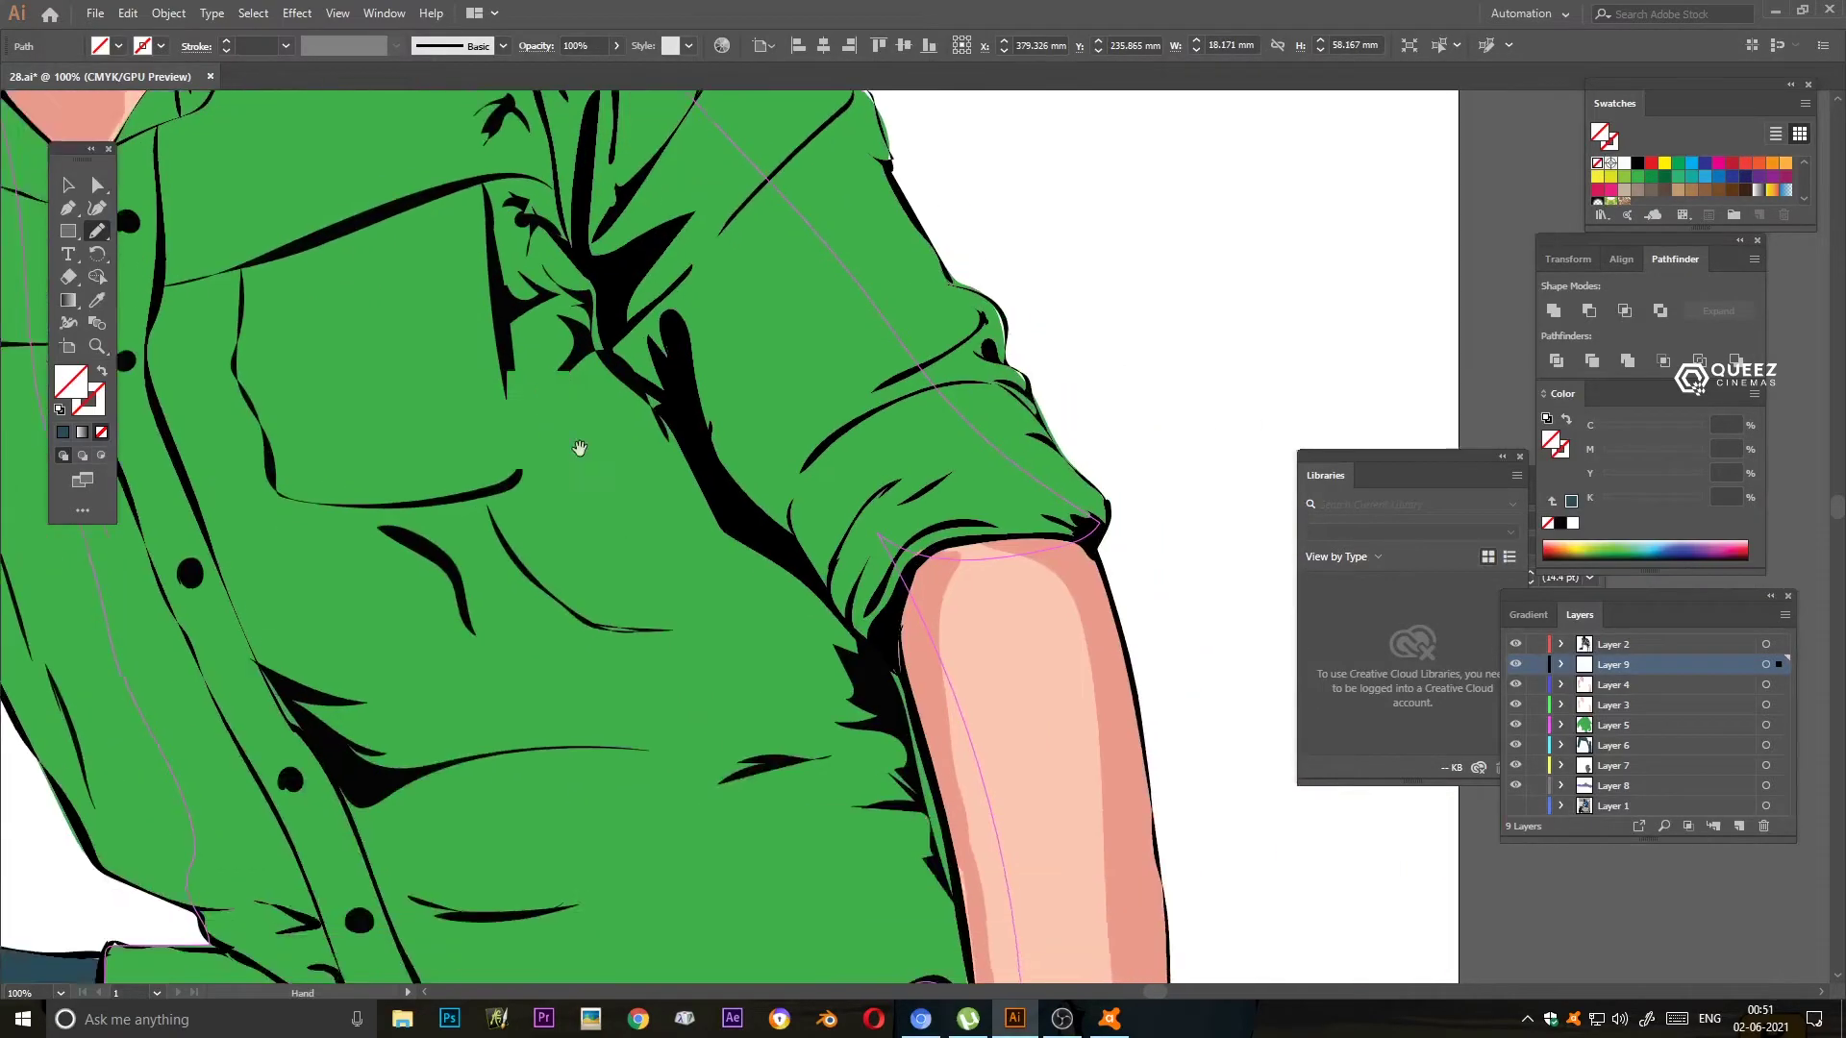
mouse_move(742, 265)
left_mouse_down()
mouse_move(847, 434)
mouse_move(746, 252)
left_mouse_up()
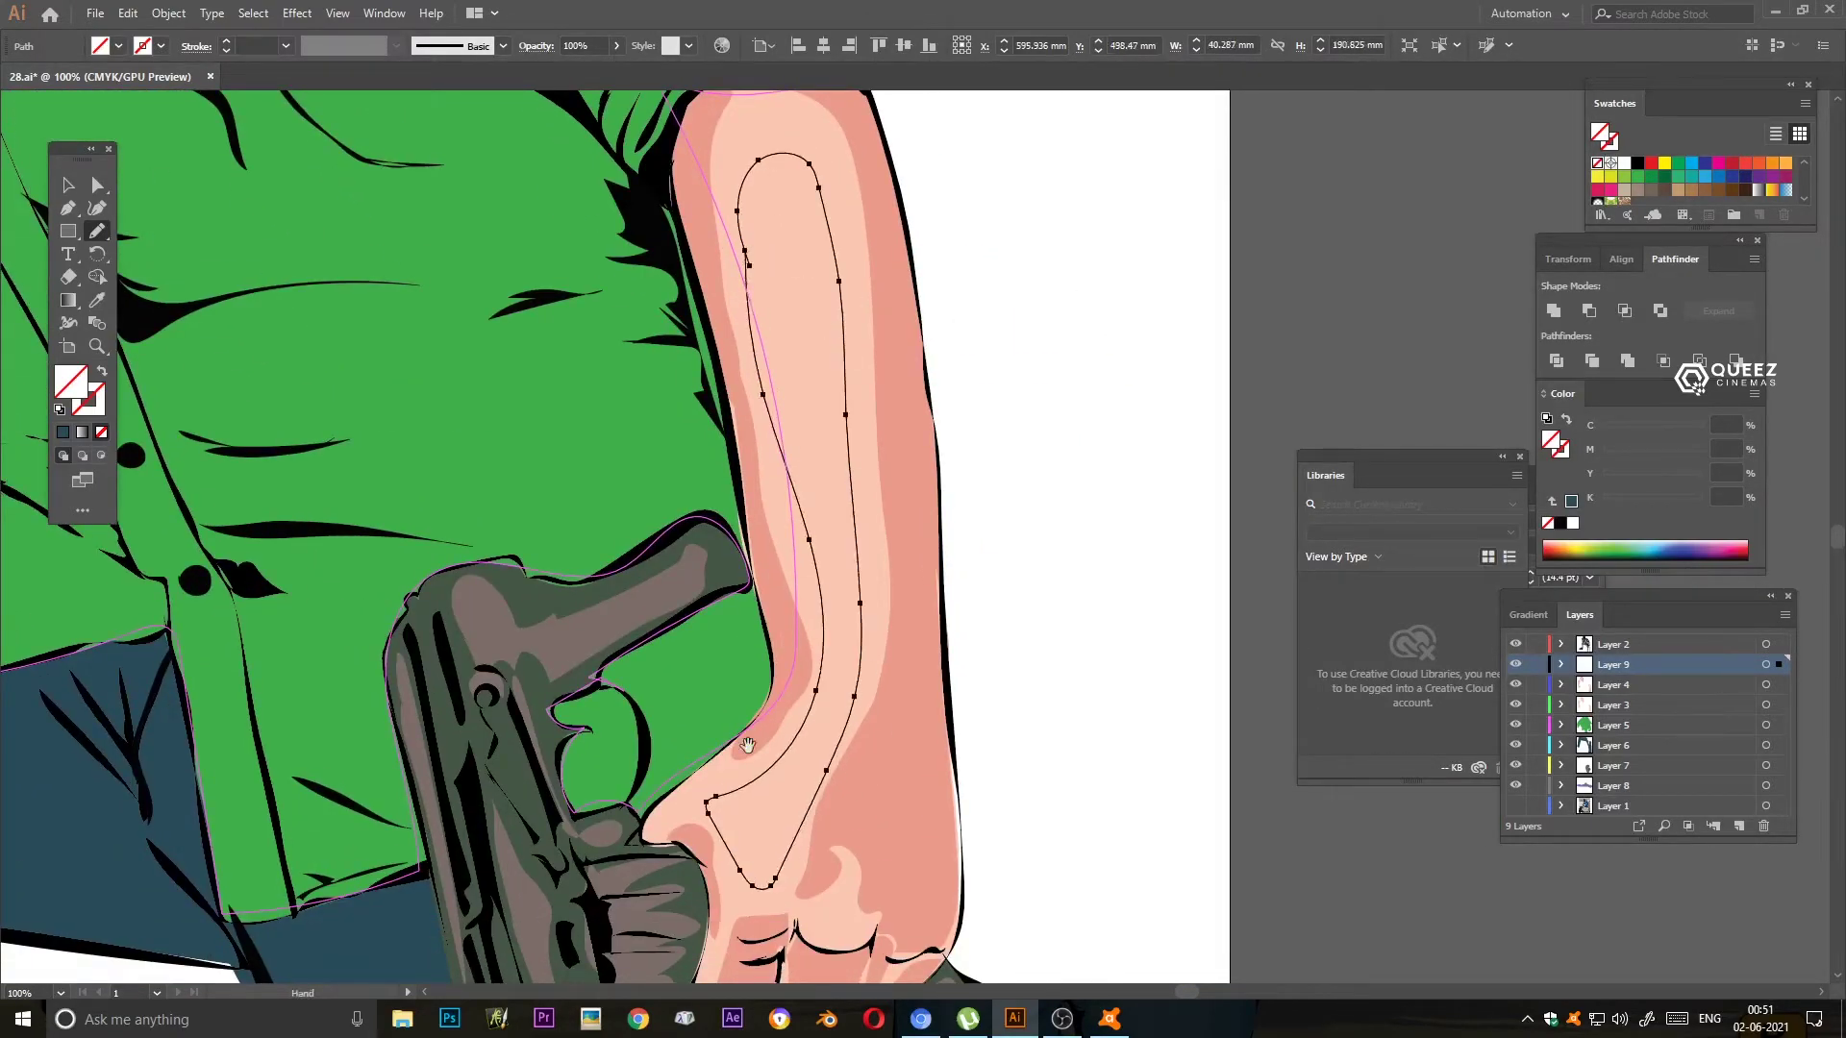
scroll(770, 481, "down", 5)
left_click_drag(849, 450, 861, 486)
left_click_drag(723, 508, 704, 703)
- Add highlight shapes on the raised forearm, knuckles, fingers and inside the ear
left_click_drag(516, 348, 574, 342)
scroll(581, 482, "up", 1)
left_click_drag(580, 481, 596, 761)
left_click_drag(500, 473, 588, 575)
left_click_drag(539, 386, 495, 385)
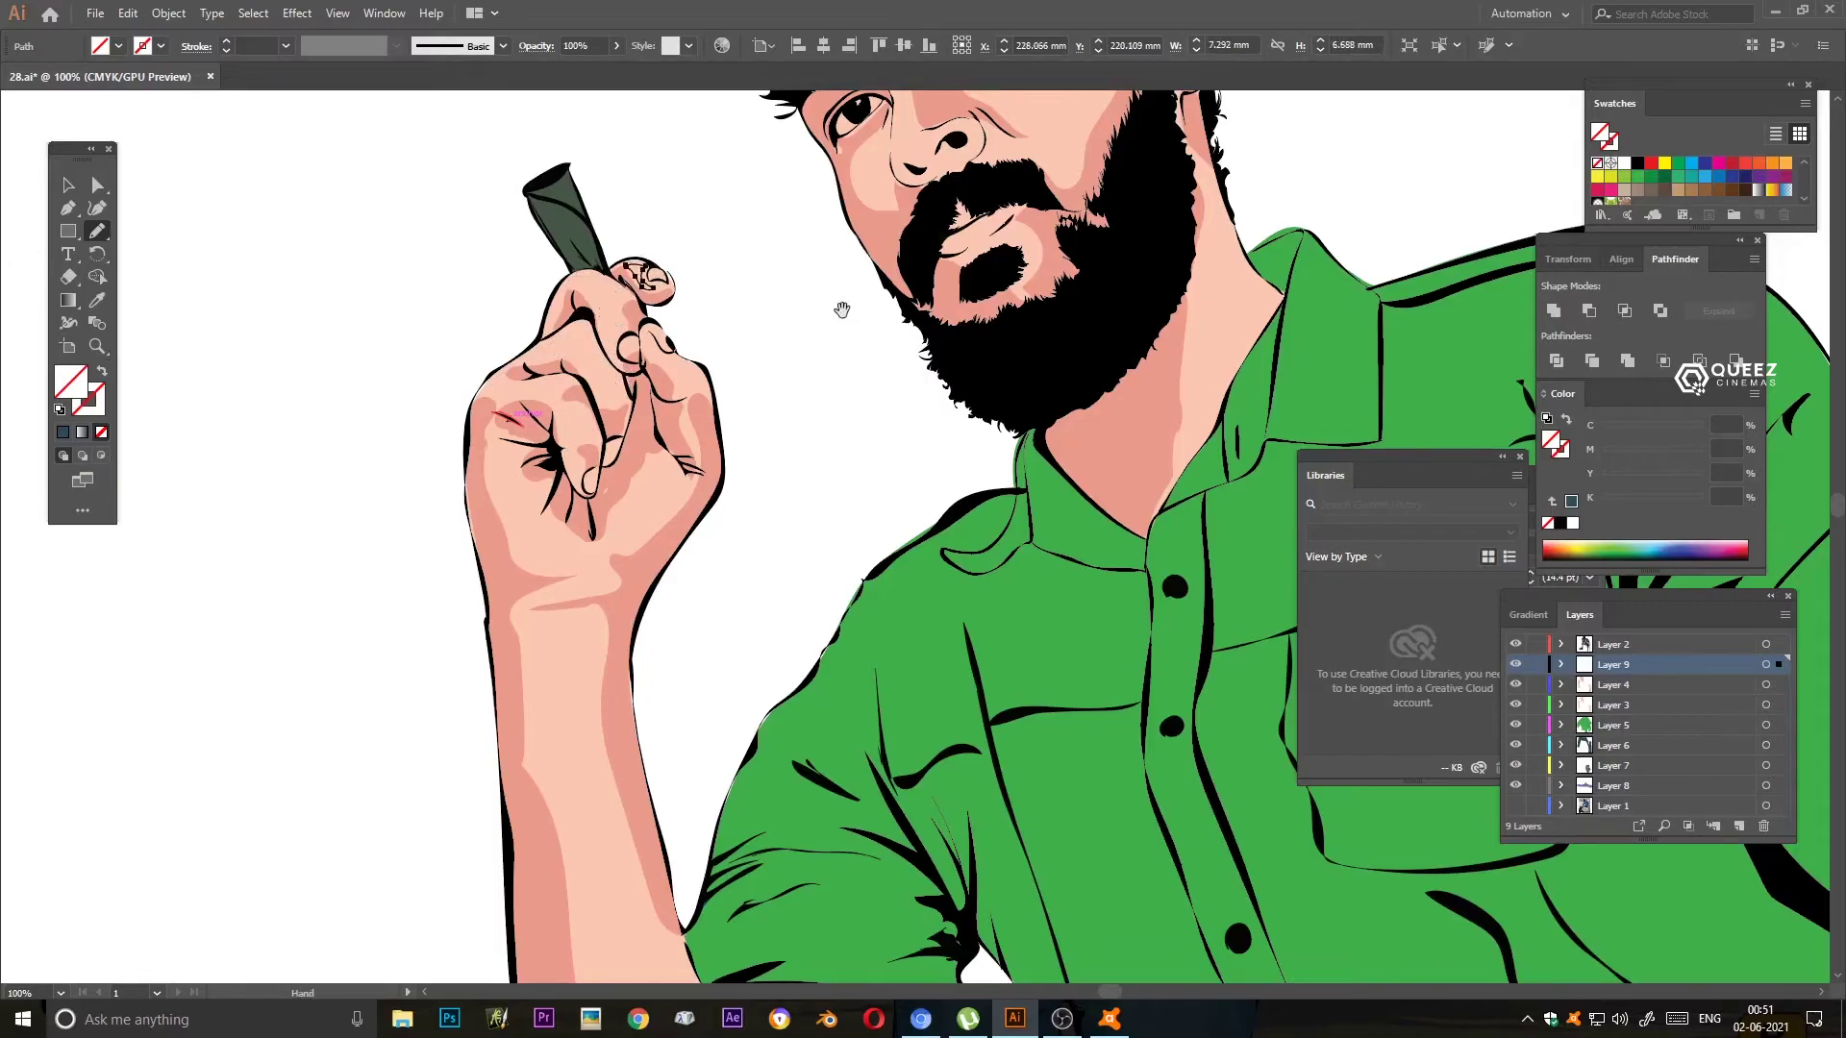
scroll(761, 297, "up", 5)
scroll(801, 287, "right", 5)
left_click_drag(781, 325, 810, 348)
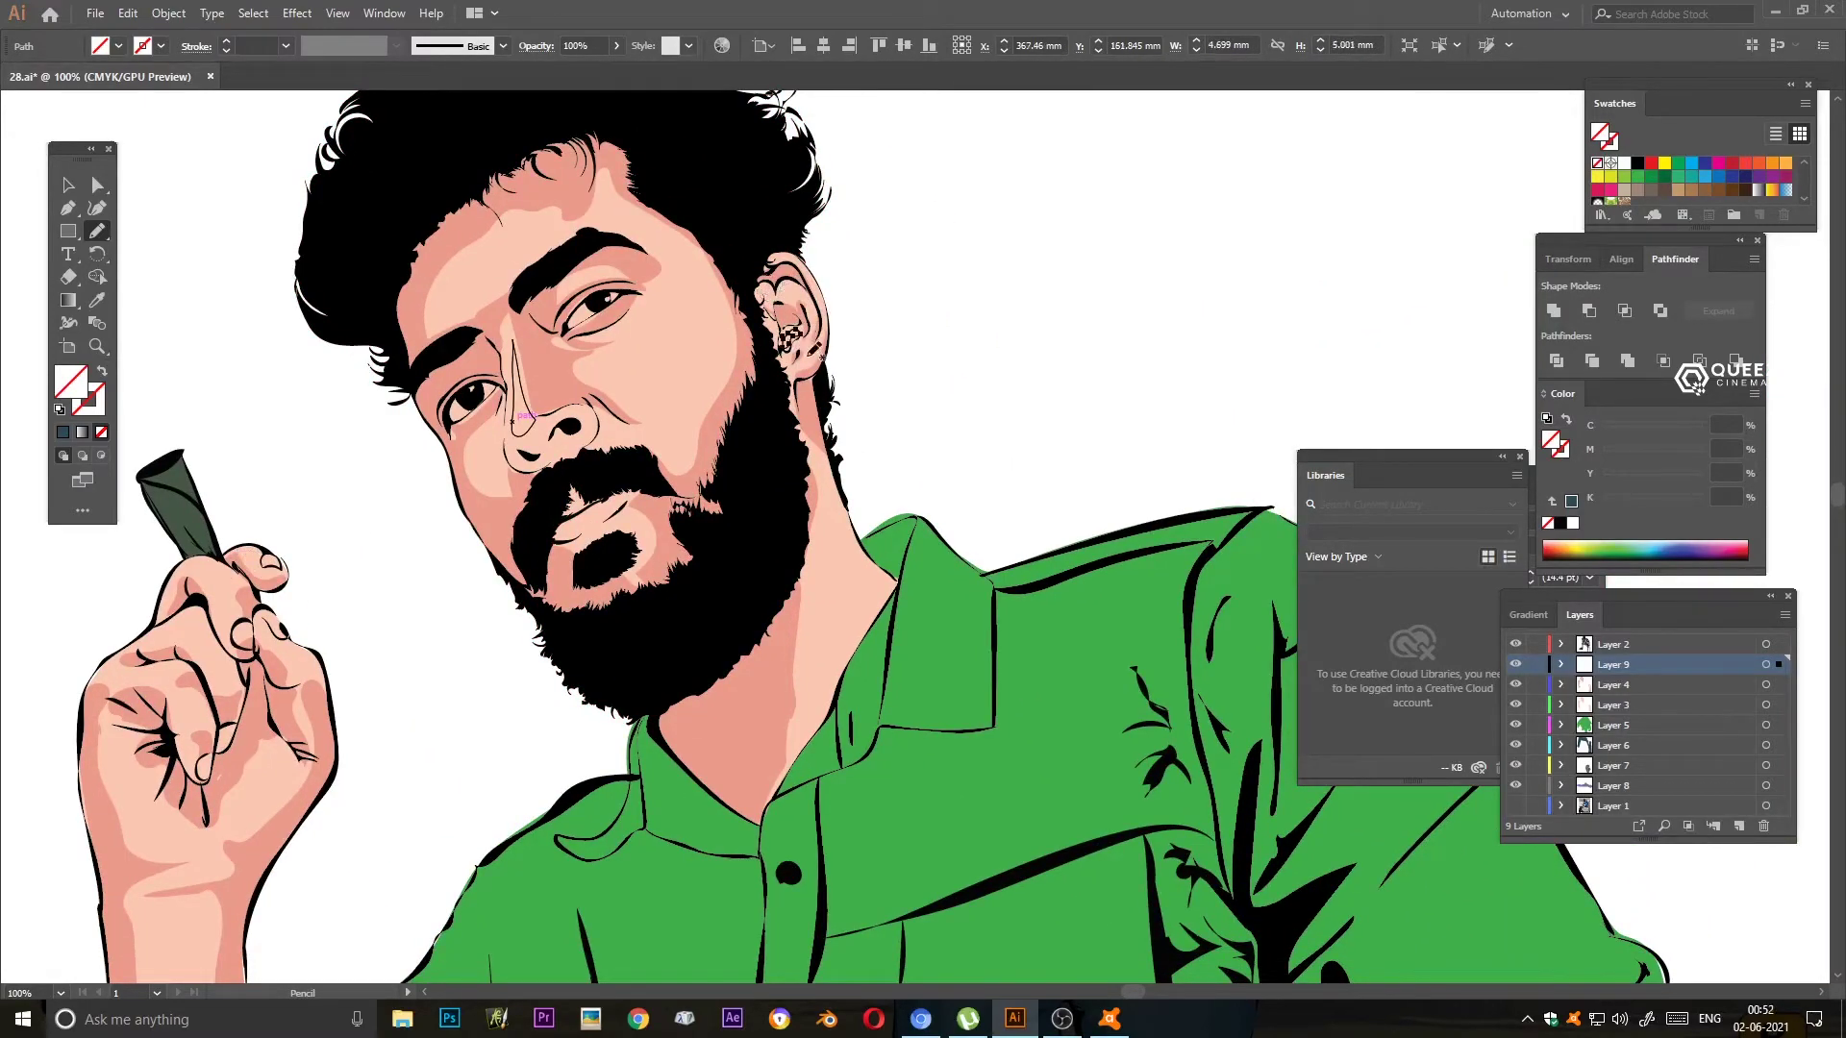
key("ctrl+minus")
- Fill all the new highlight shapes with a light skin tone sampled from the face
key("ctrl+a")
key("ctrl+0")
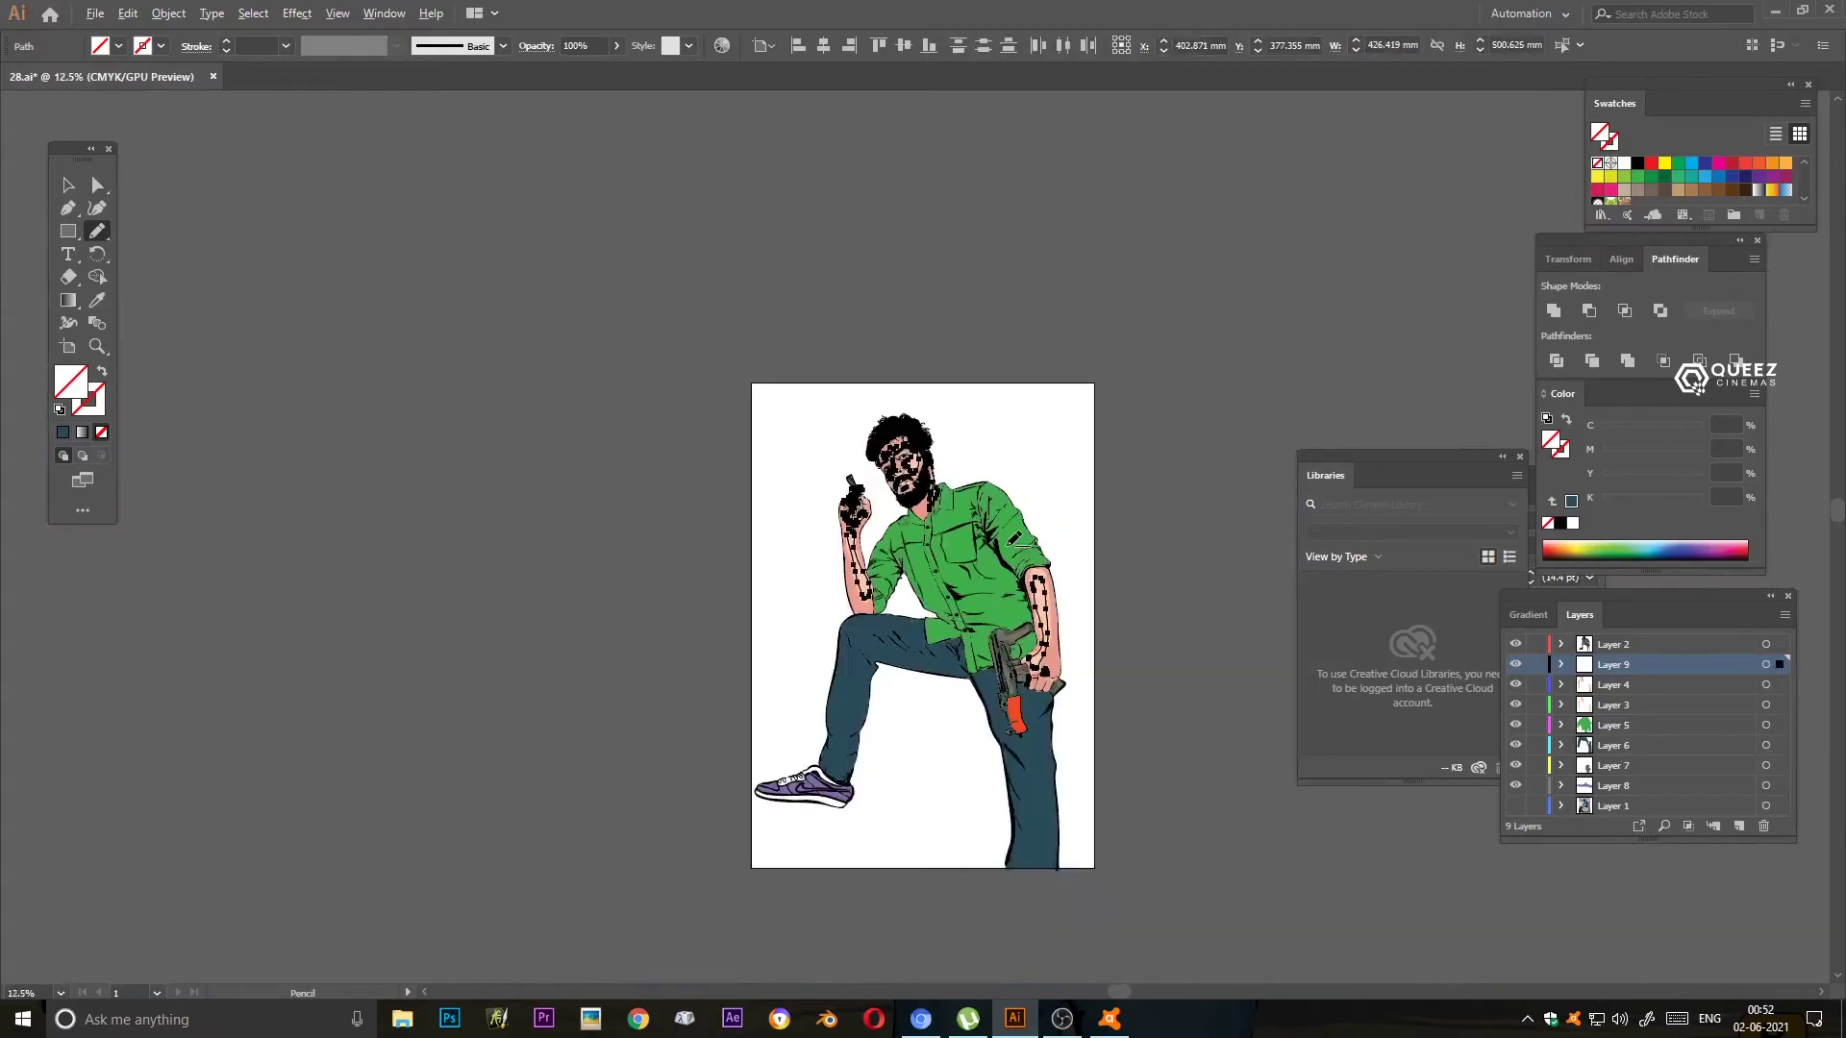
key("ctrl+plus")
key("i")
left_click(596, 240)
double_click(70, 381)
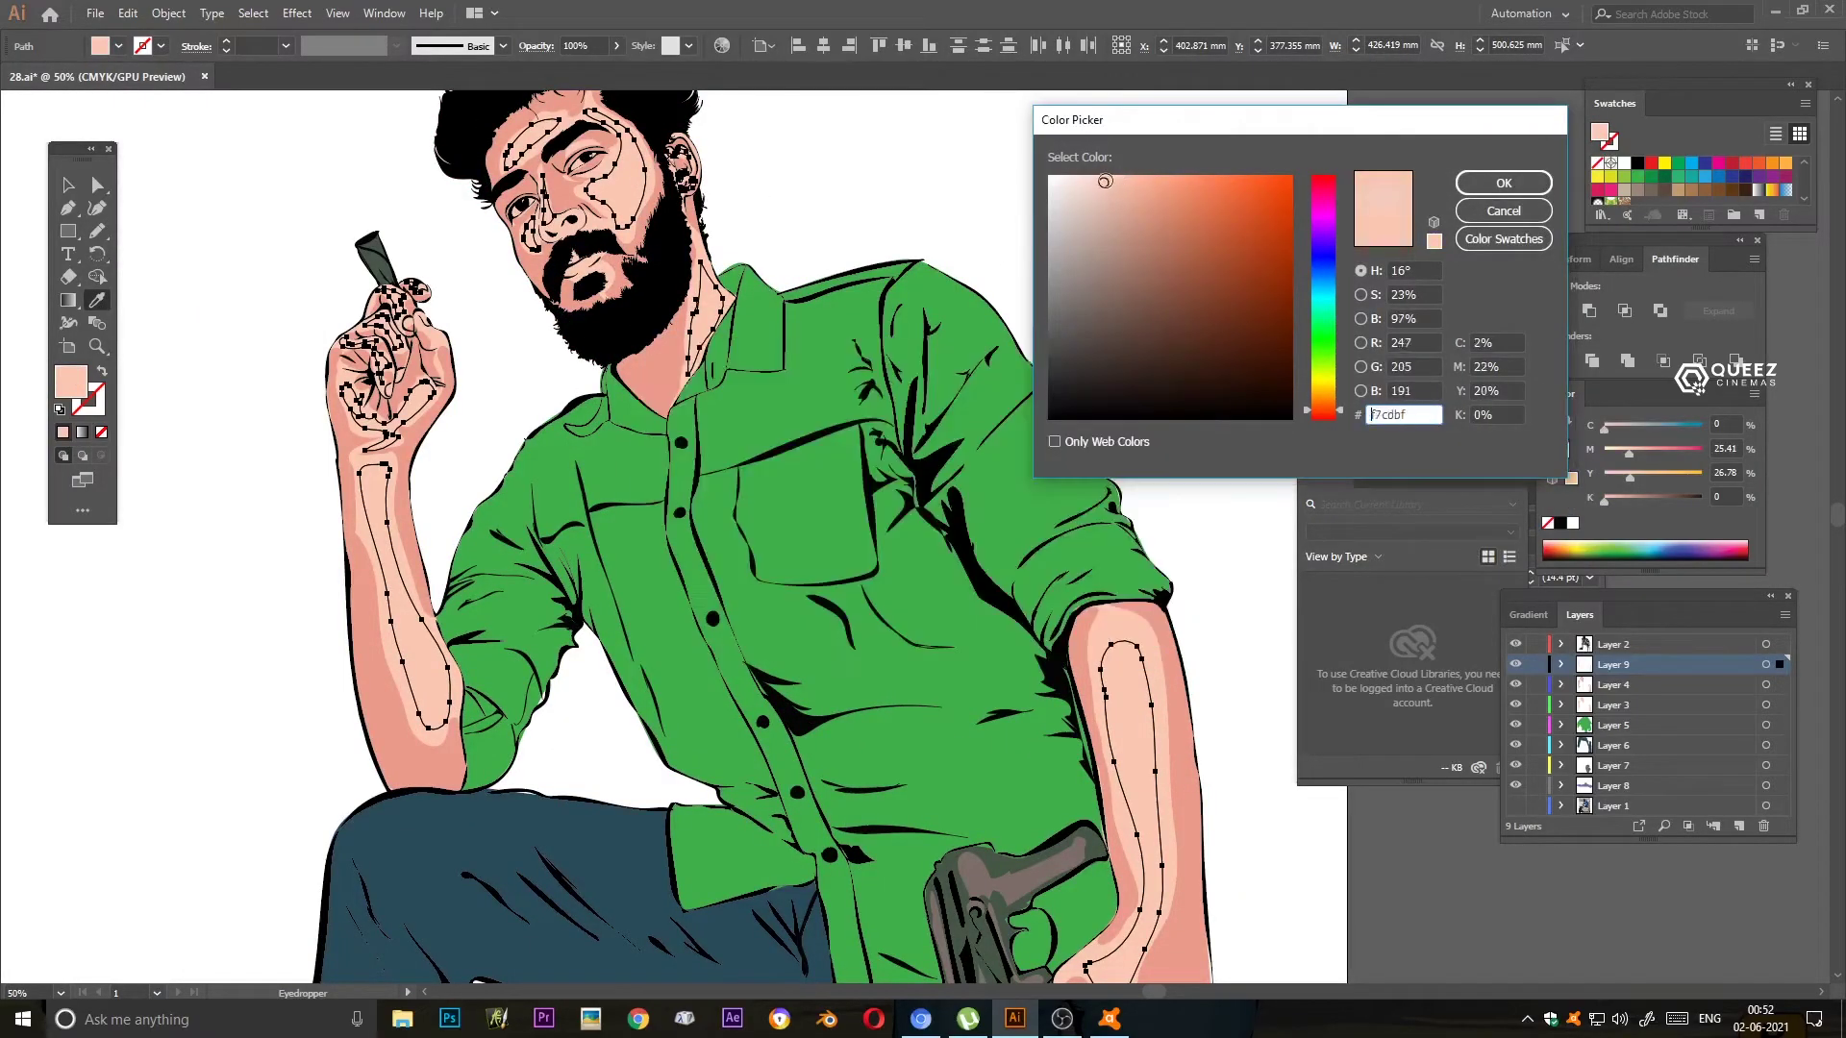
left_click(1490, 187)
key("v")
key("ctrl+shift+a")
key("ctrl+0")
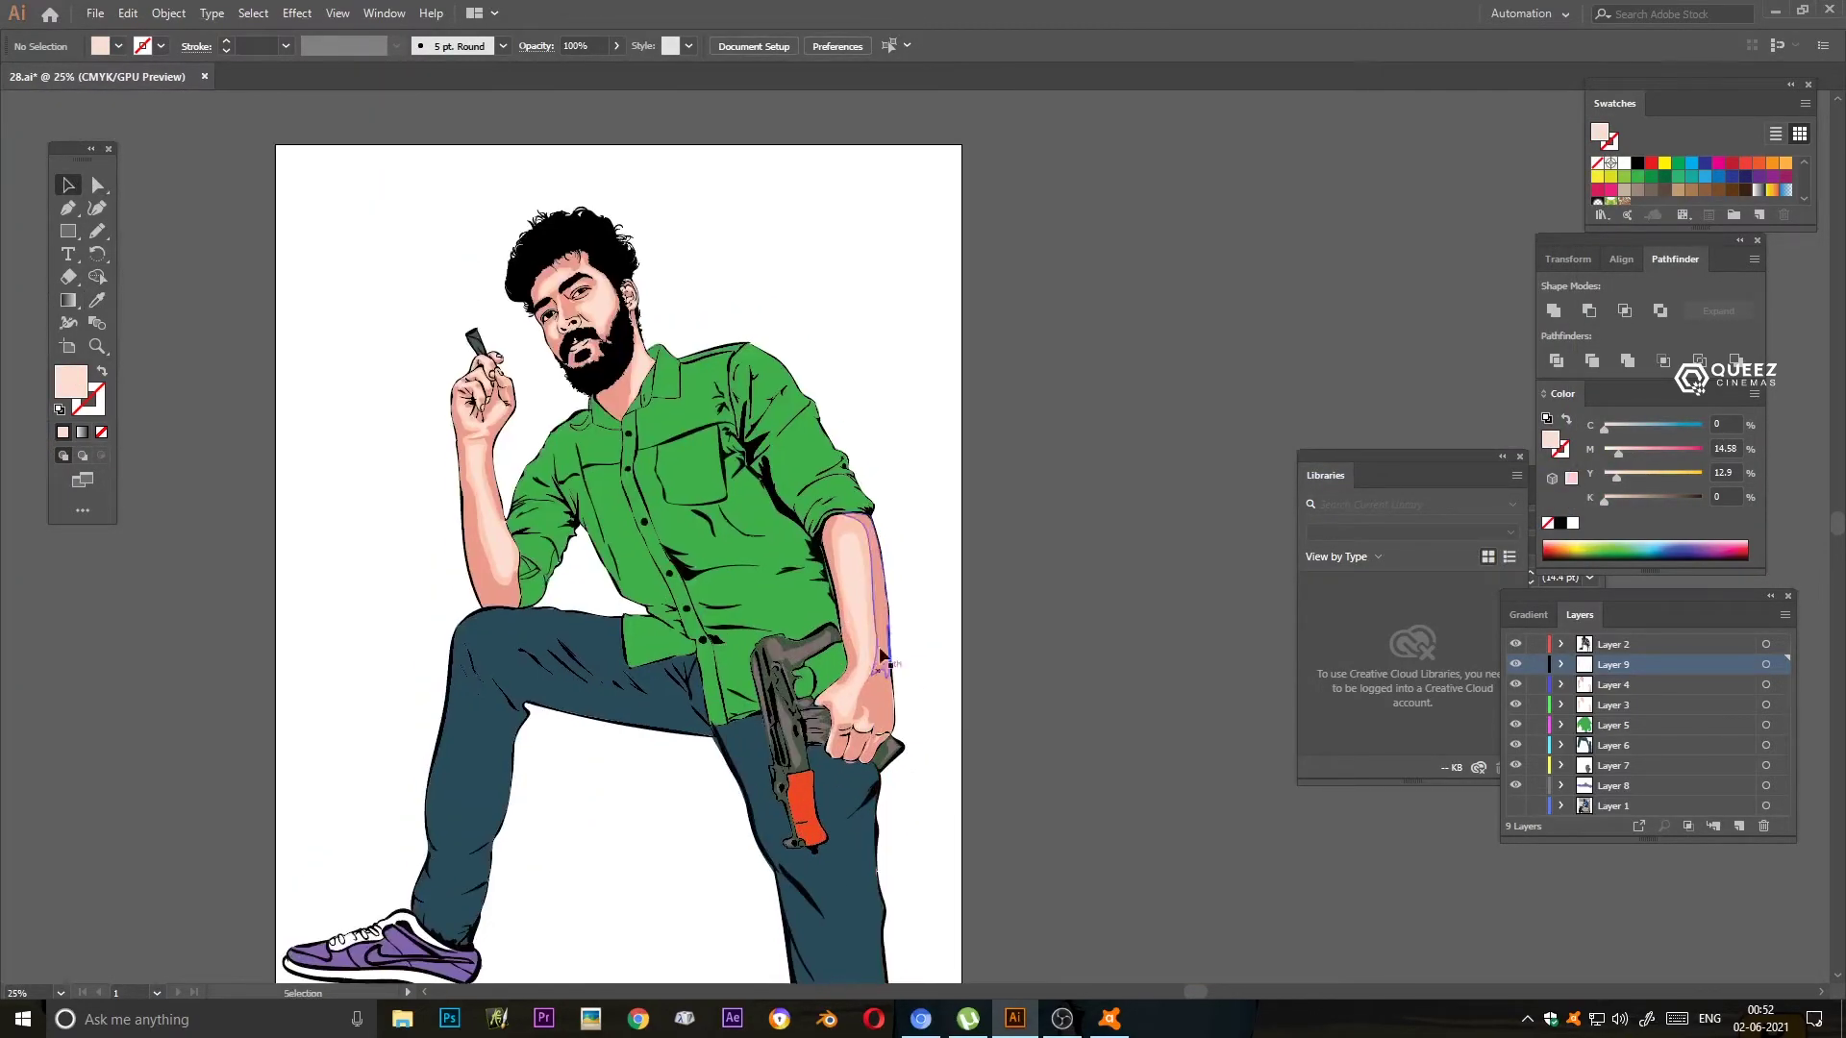
- On a new layer, draw pale highlight shapes on the chin and cheek
scroll(800, 313, "up", 5)
scroll(799, 313, "right", 1)
key("ctrl+l")
key("n")
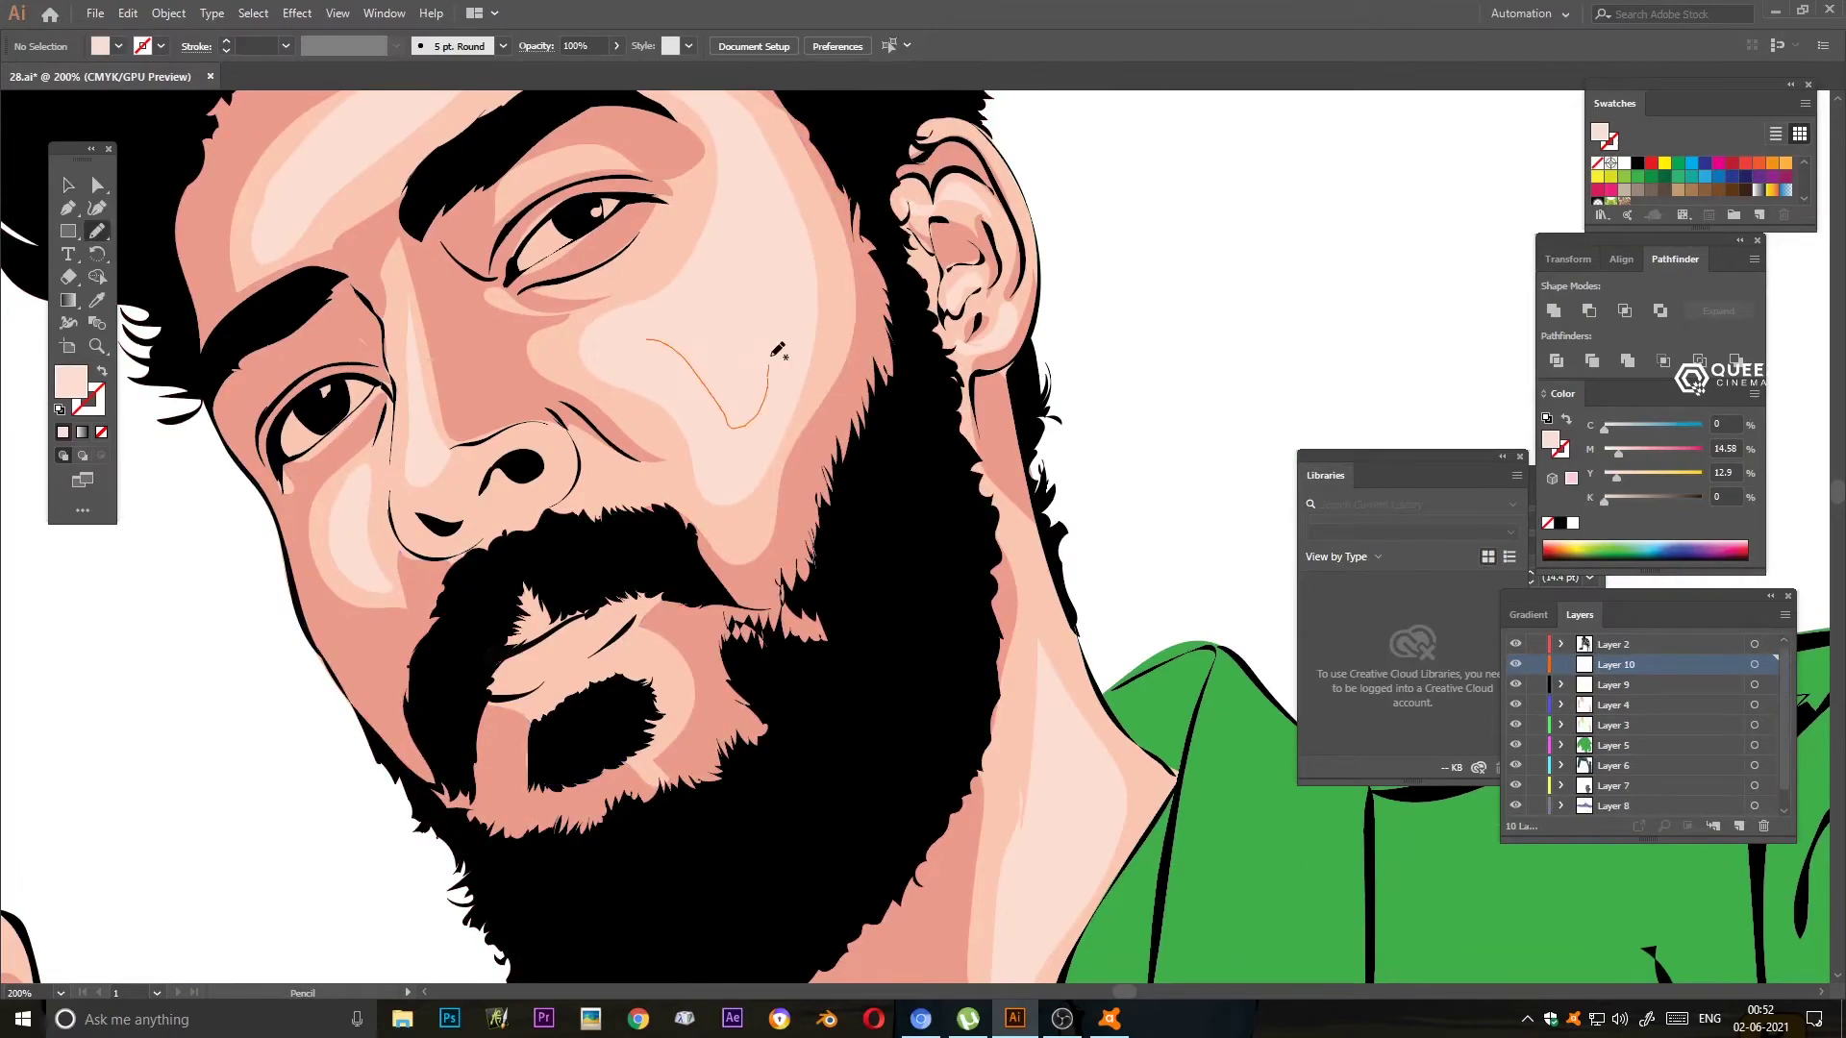
left_click_drag(682, 697, 537, 705)
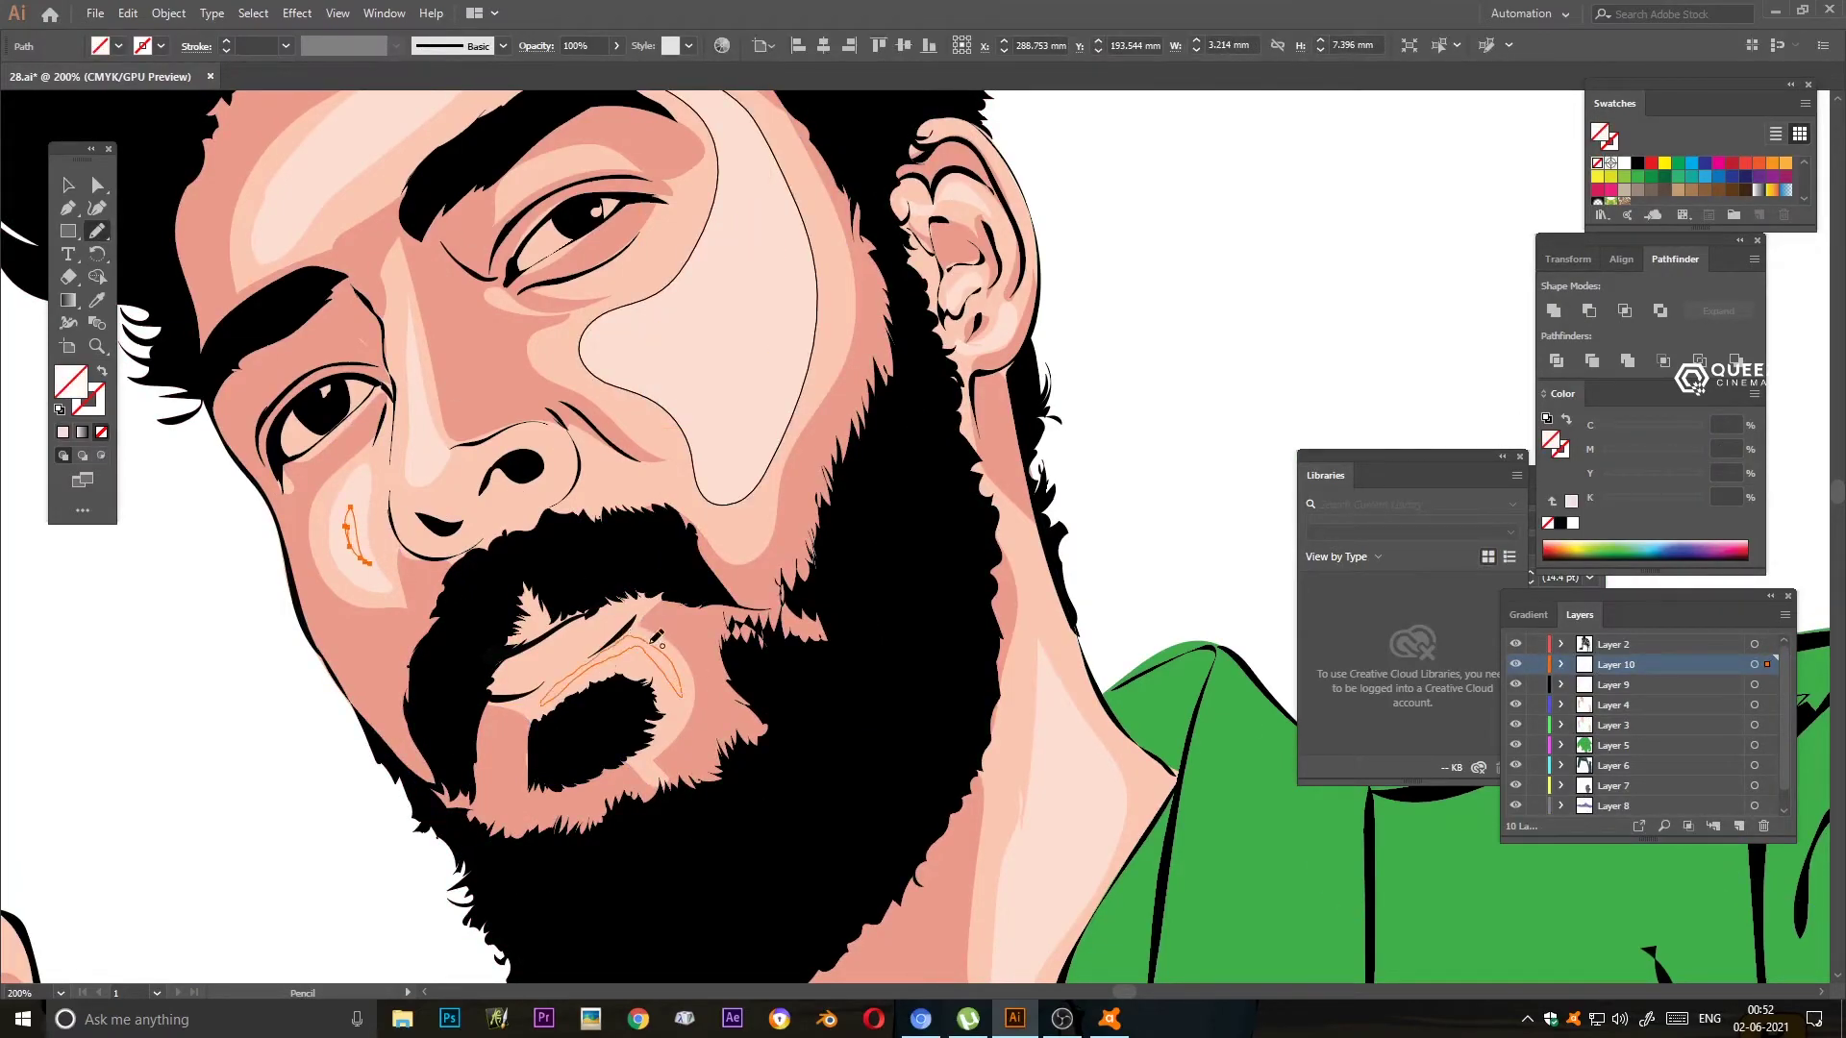
scroll(673, 480, "up", 3)
left_click_drag(473, 351, 582, 277)
scroll(589, 272, "down", 3)
scroll(588, 272, "down", 1)
scroll(589, 272, "down", 4)
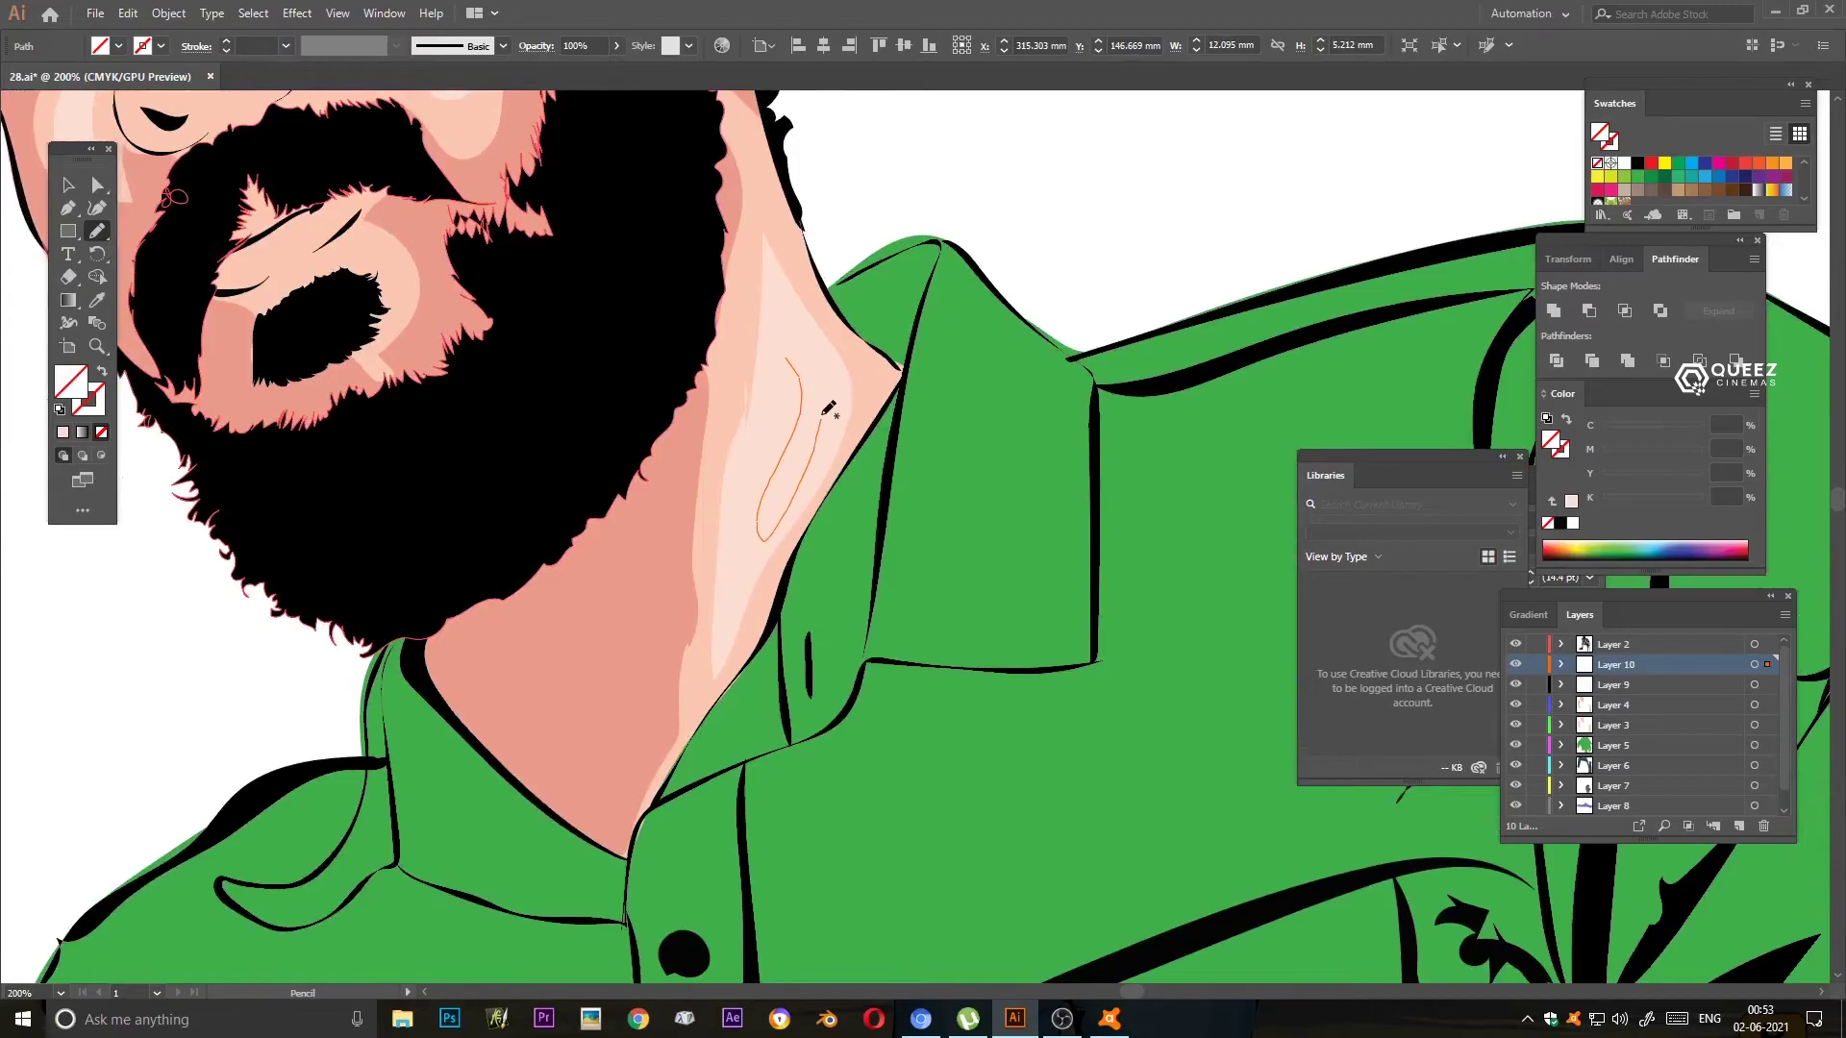
- Draw pale highlight shapes along the raised forearm and on the hand
key("ctrl+0")
scroll(1057, 740, "up", 2)
scroll(638, 638, "down", 5)
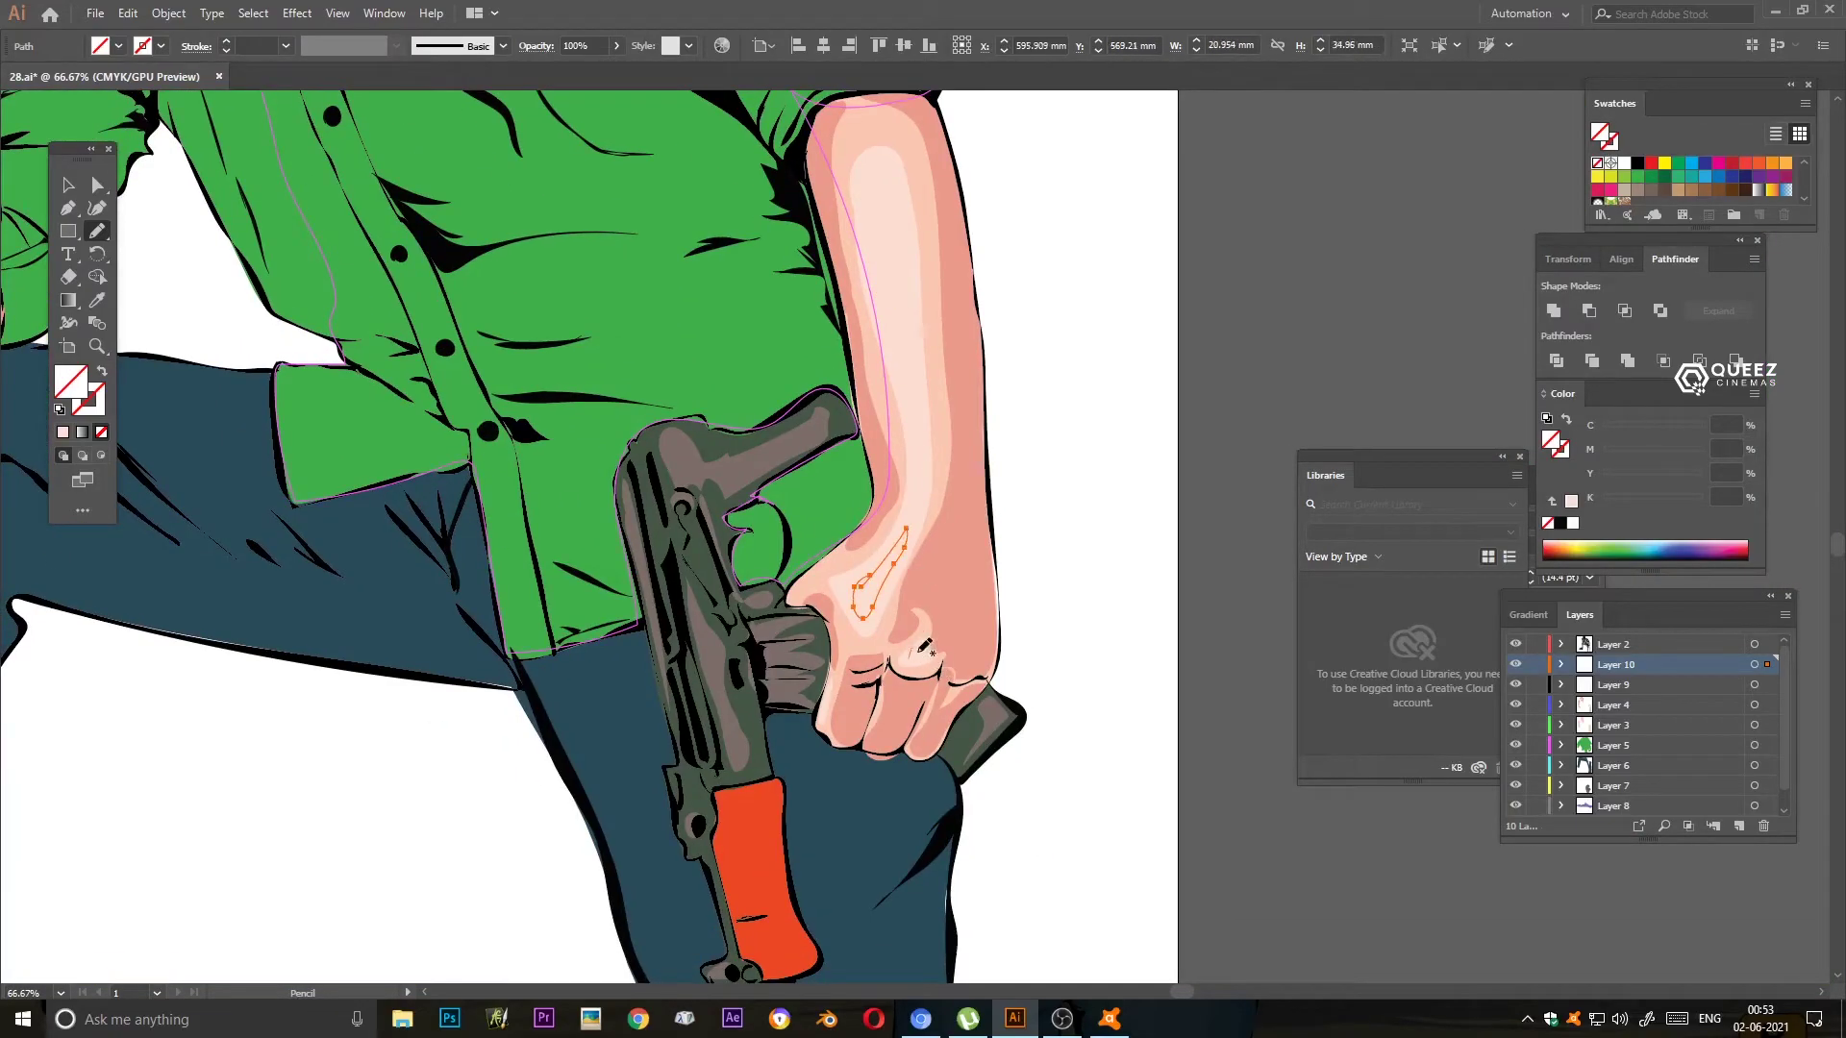
scroll(639, 638, "up", 5)
scroll(638, 638, "left", 5)
left_click_drag(415, 418, 426, 543)
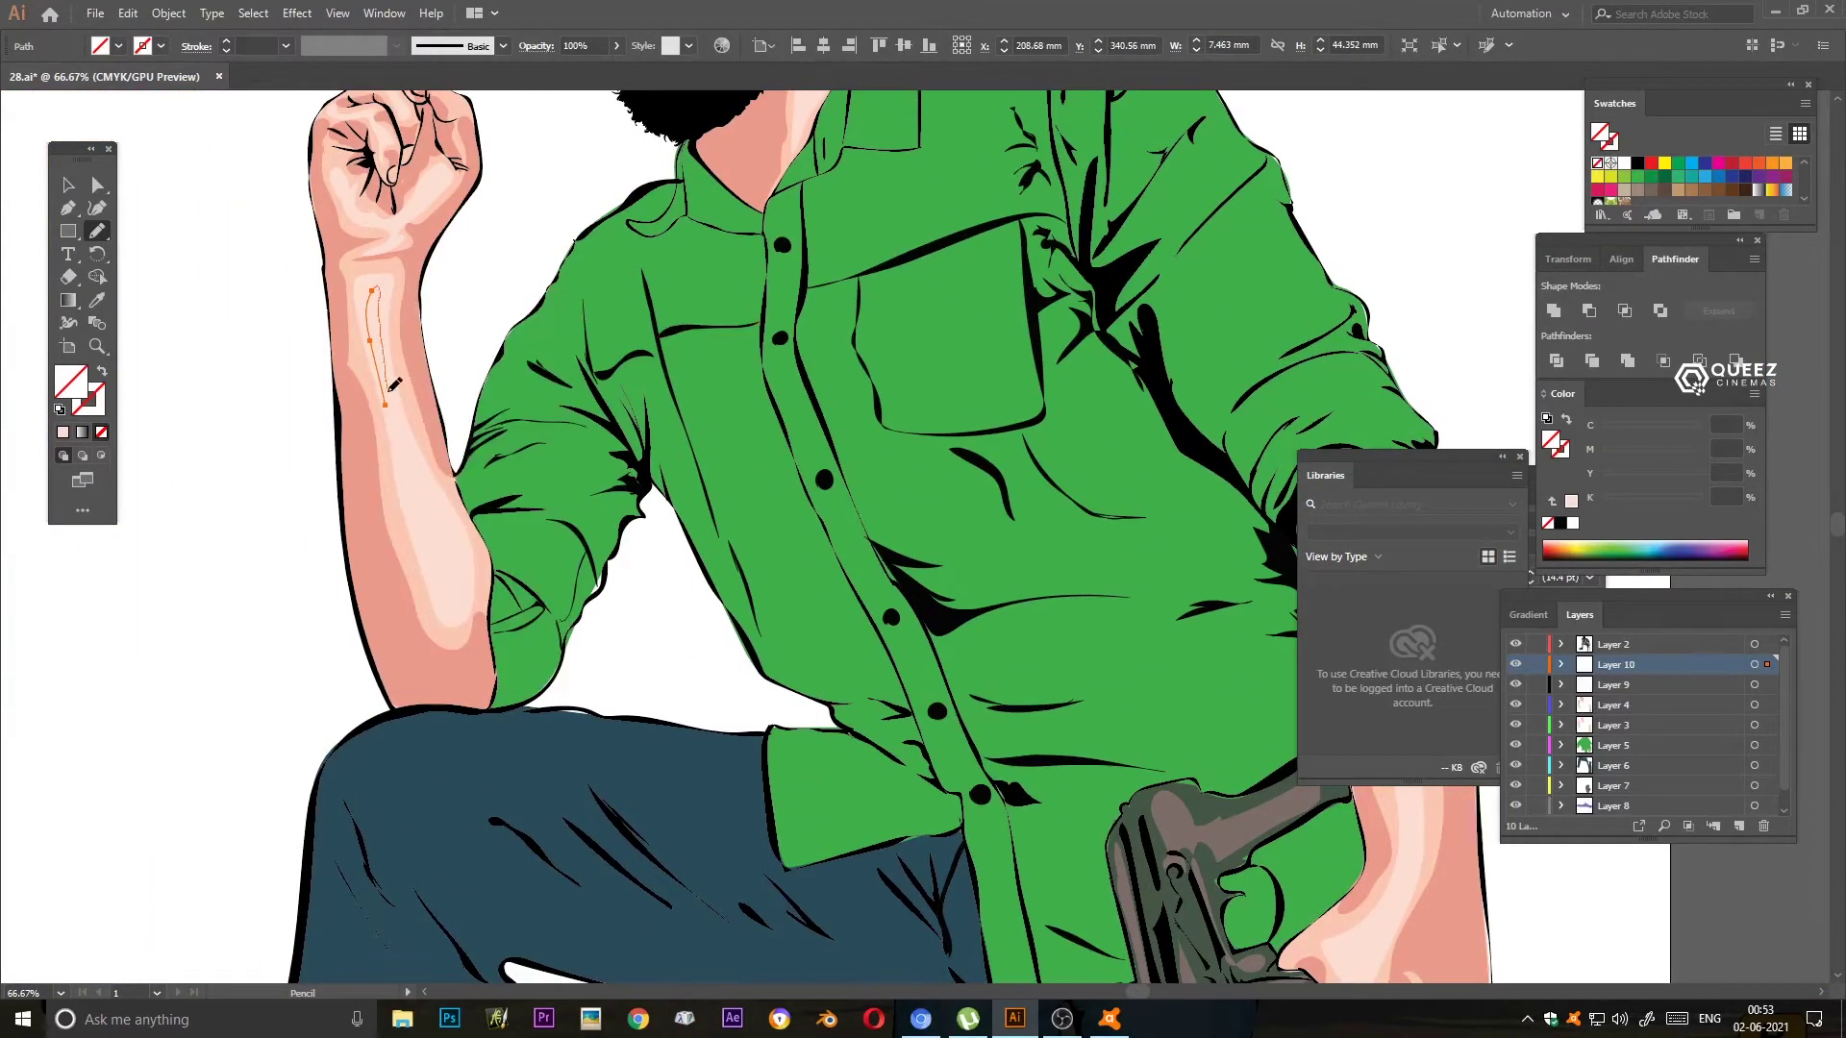
left_click_drag(374, 308, 433, 367)
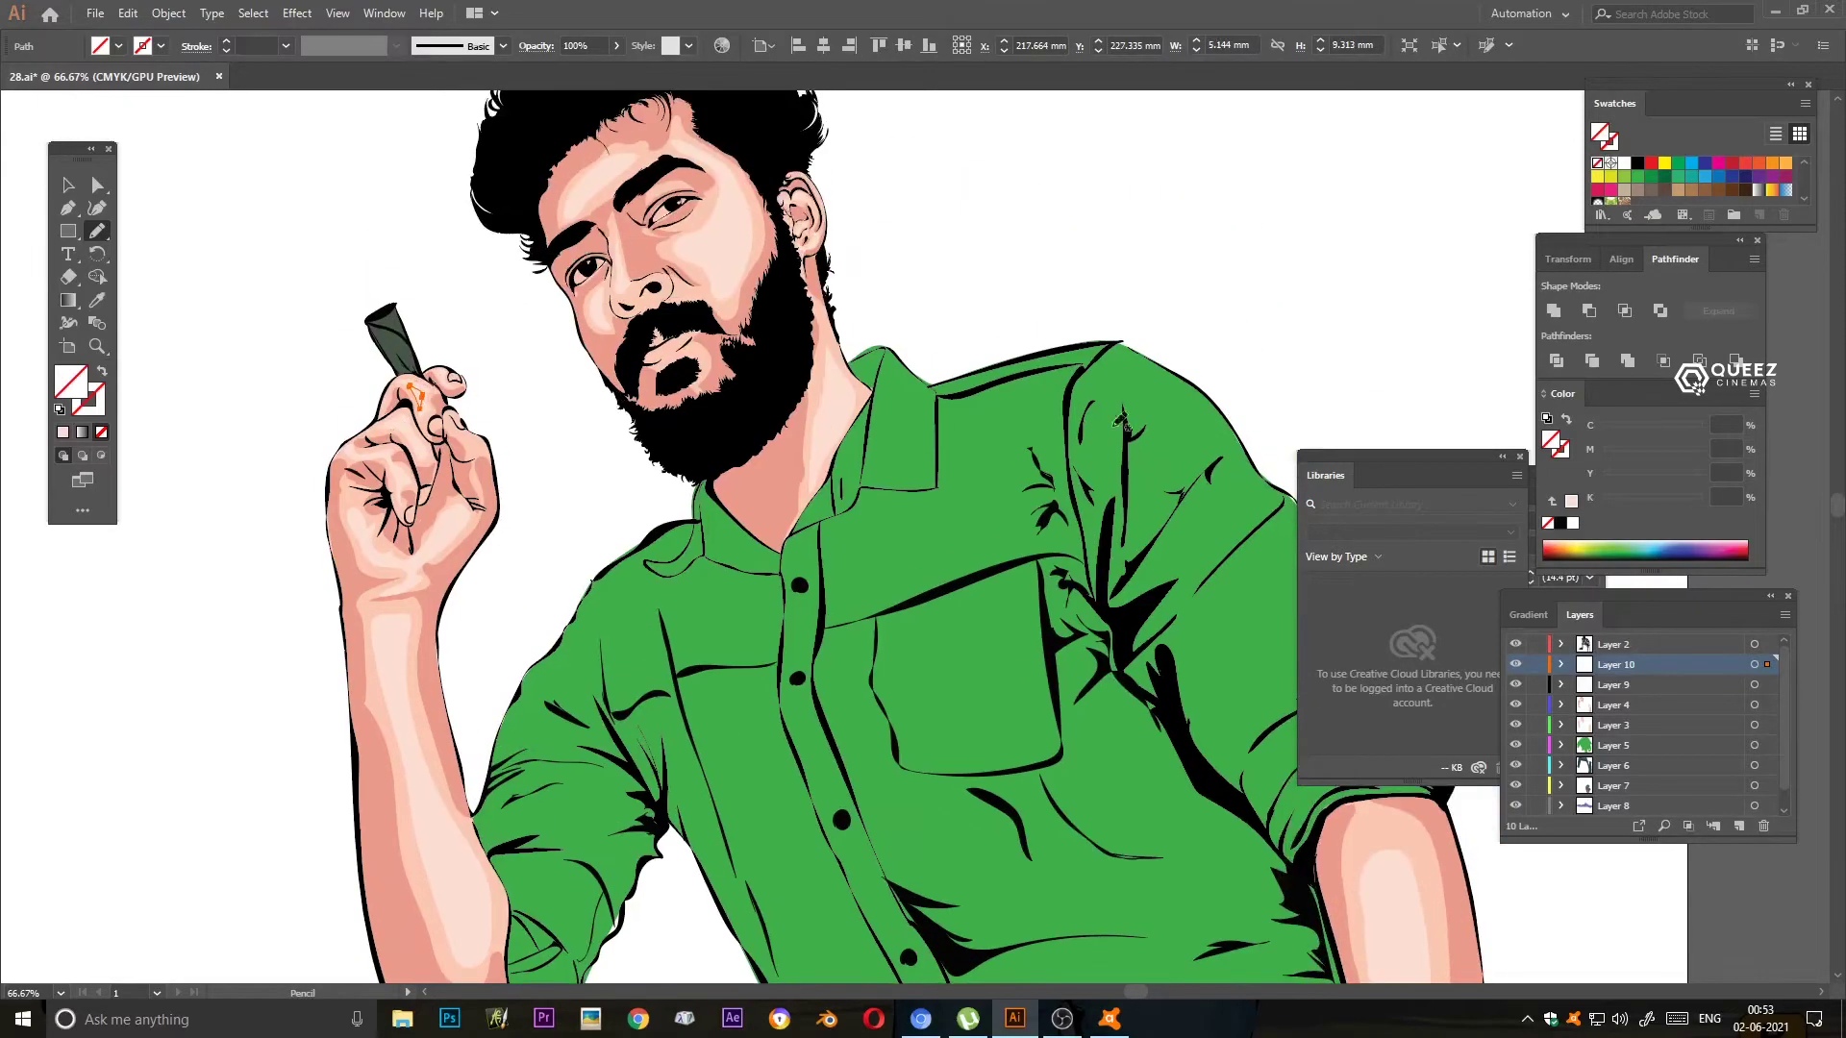
scroll(922, 539, "up", 3)
- Give the pale highlights a paler skin fill and make Layer 5 active
key("ctrl+a")
double_click(69, 382)
left_click(1503, 183)
key("v")
key("ctrl+shift+a")
key("ctrl+minus")
key("ctrl+minus")
left_click(1643, 743)
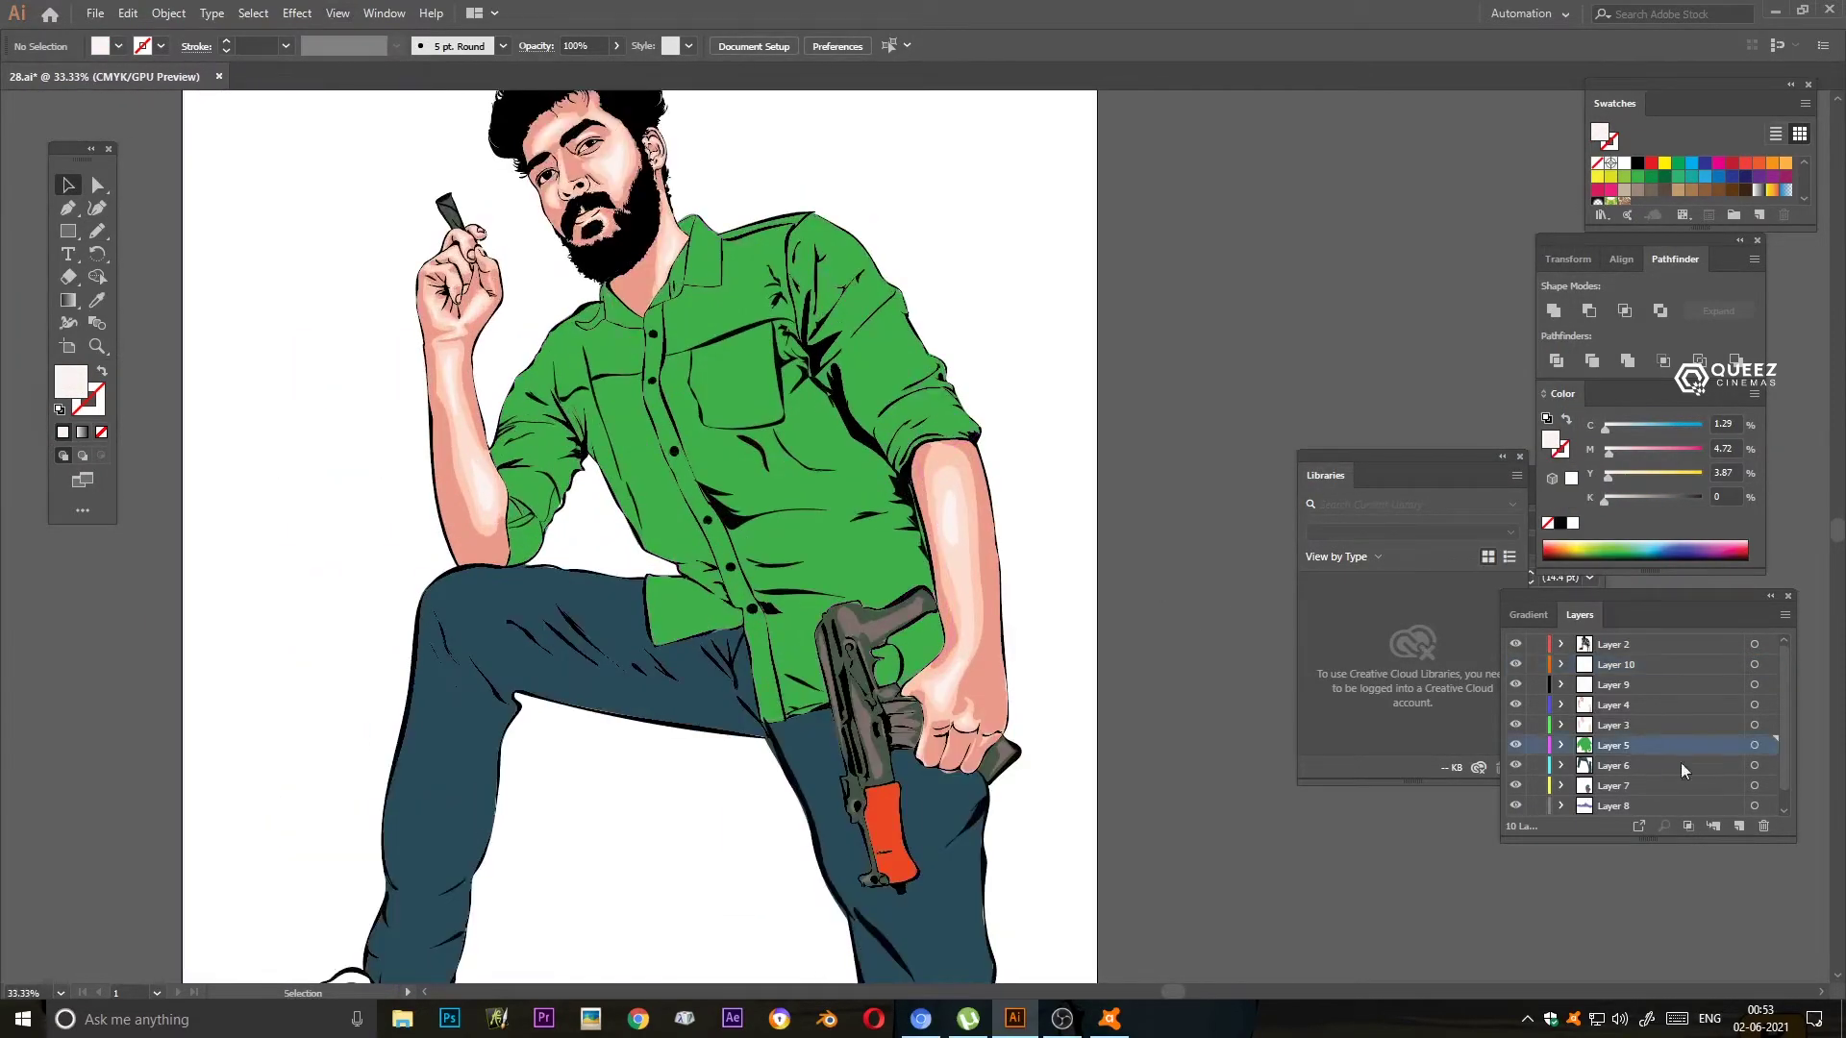
key("n")
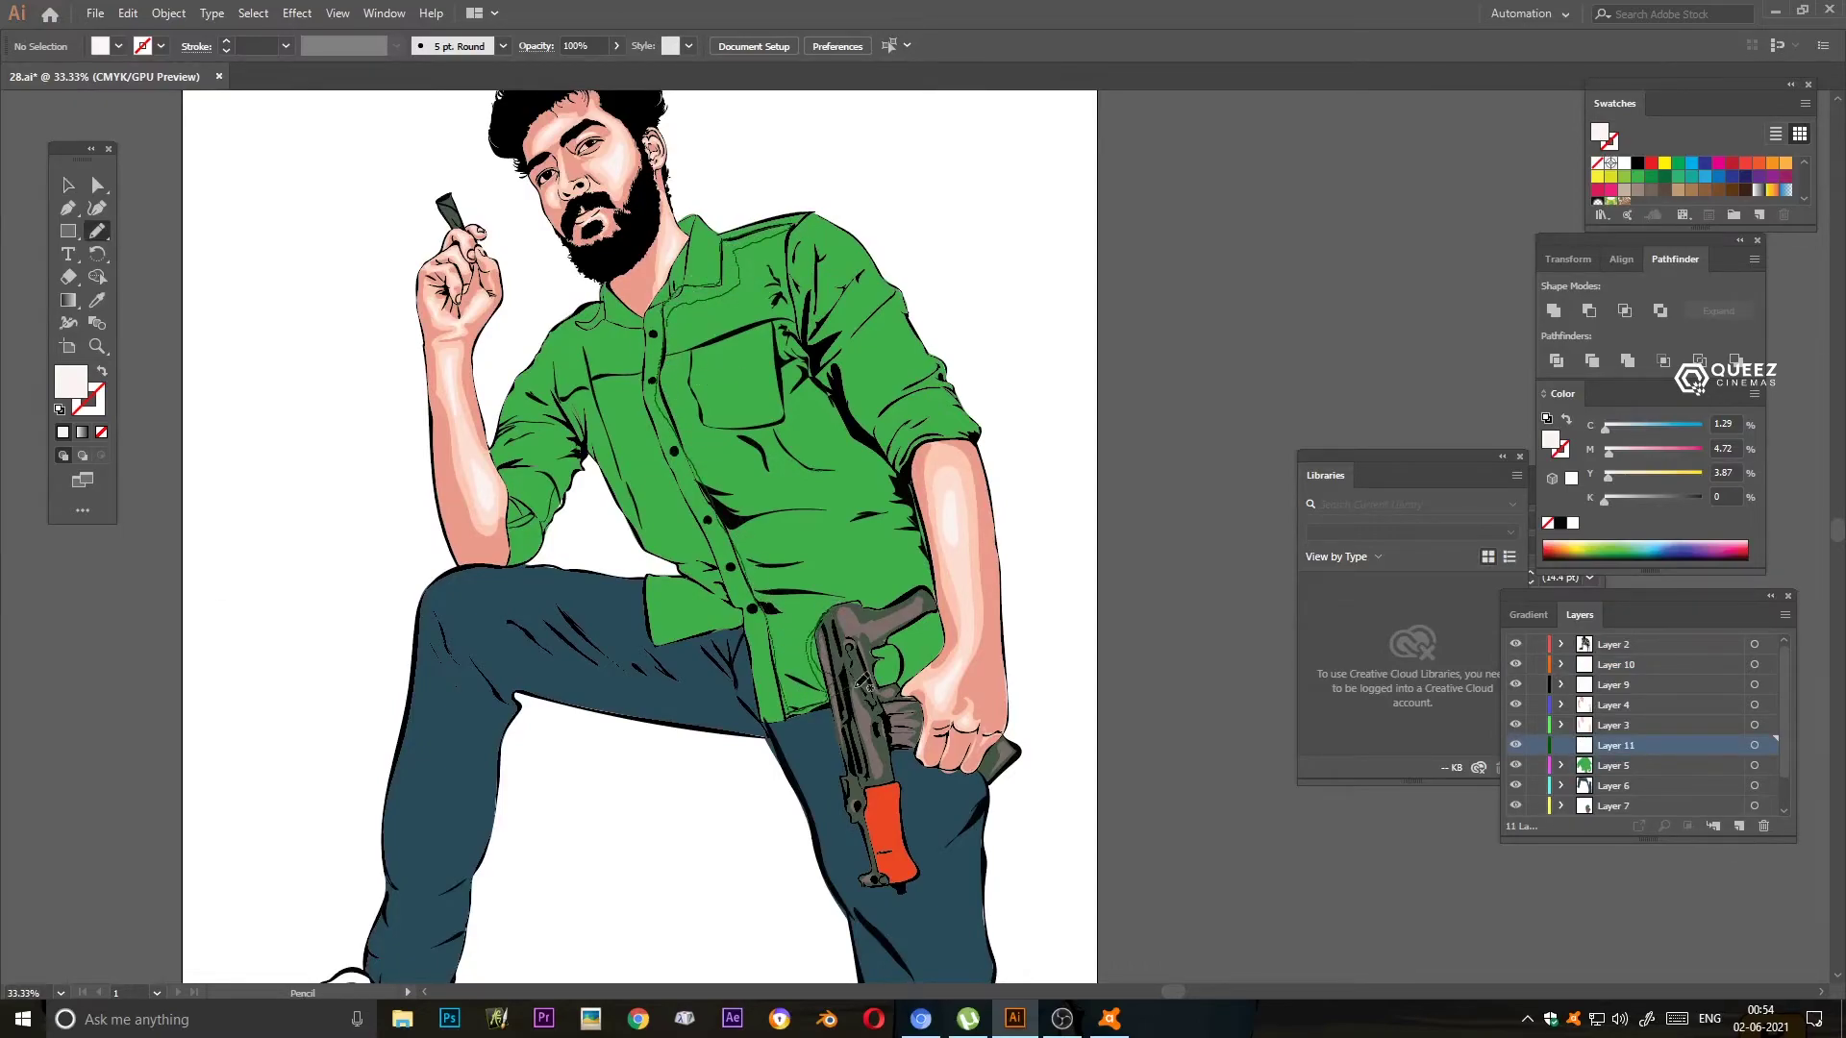
- Draw shirt shading shapes along the placket, both sleeve edges and the pocket top
left_click_drag(819, 637, 688, 359)
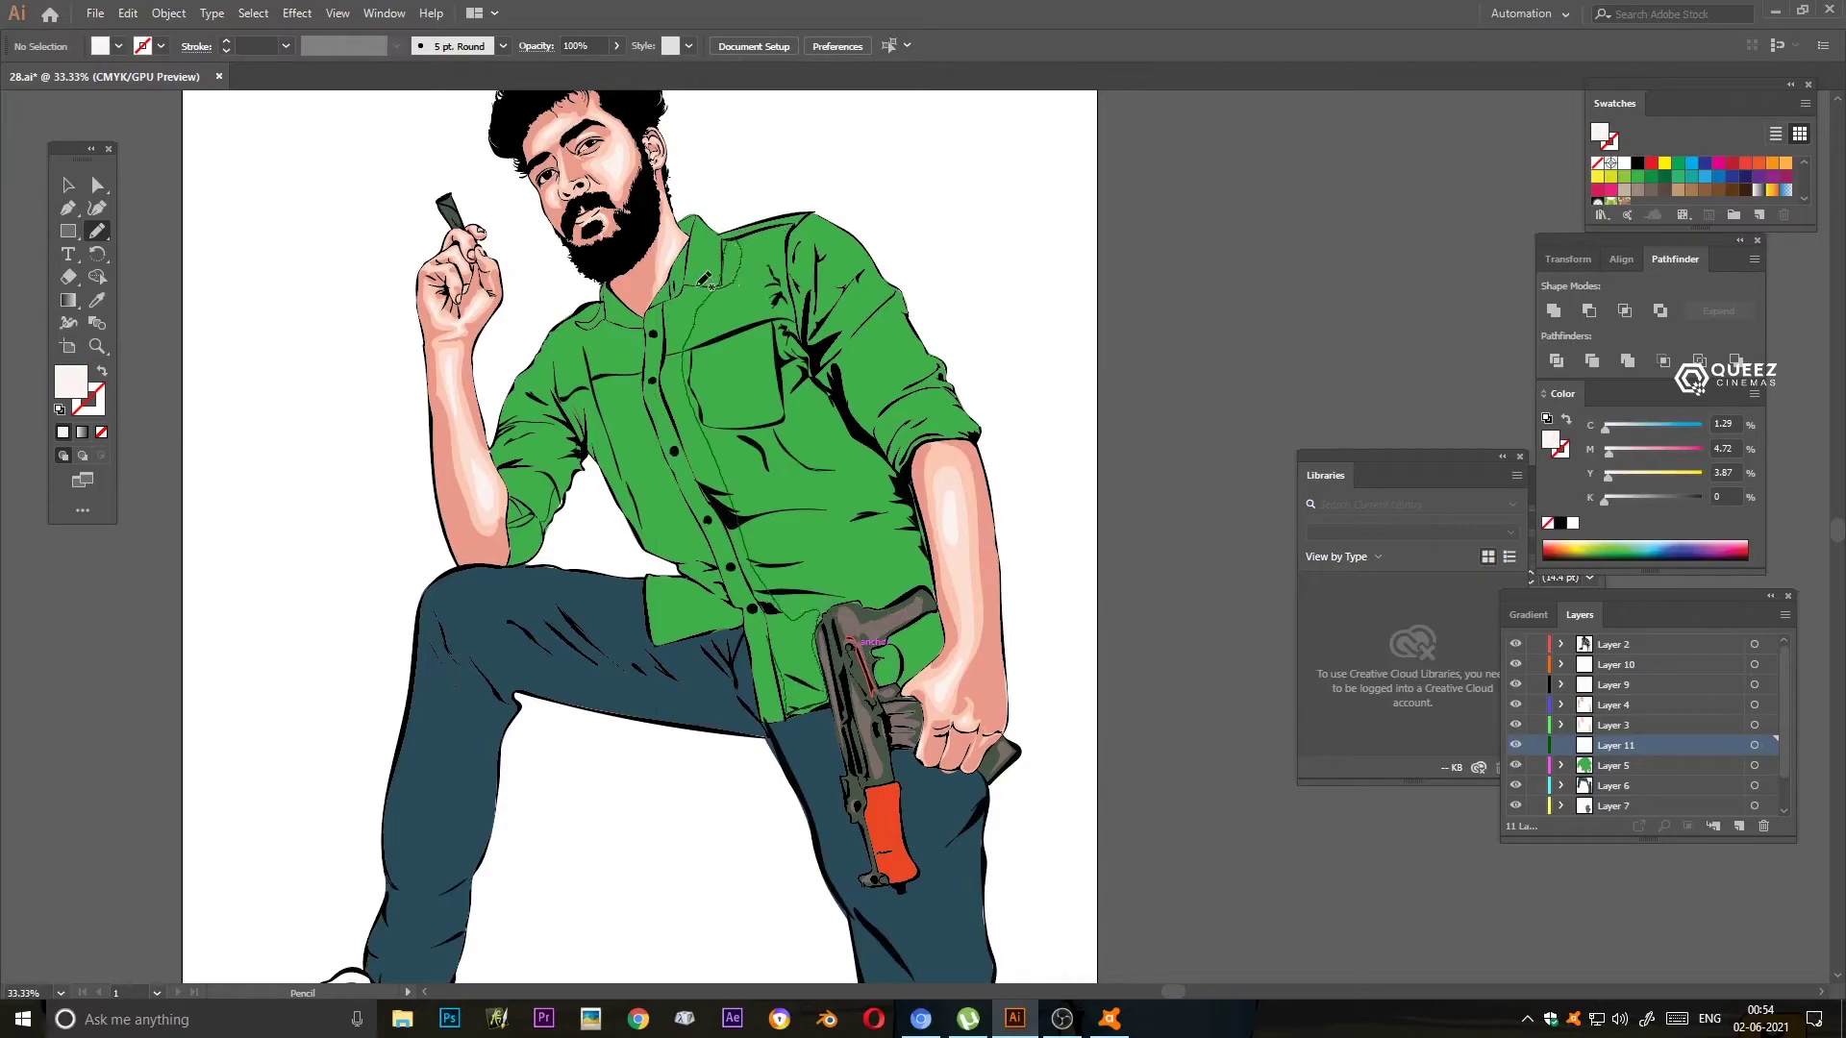
scroll(689, 437, "up", 3)
scroll(689, 437, "right", 3)
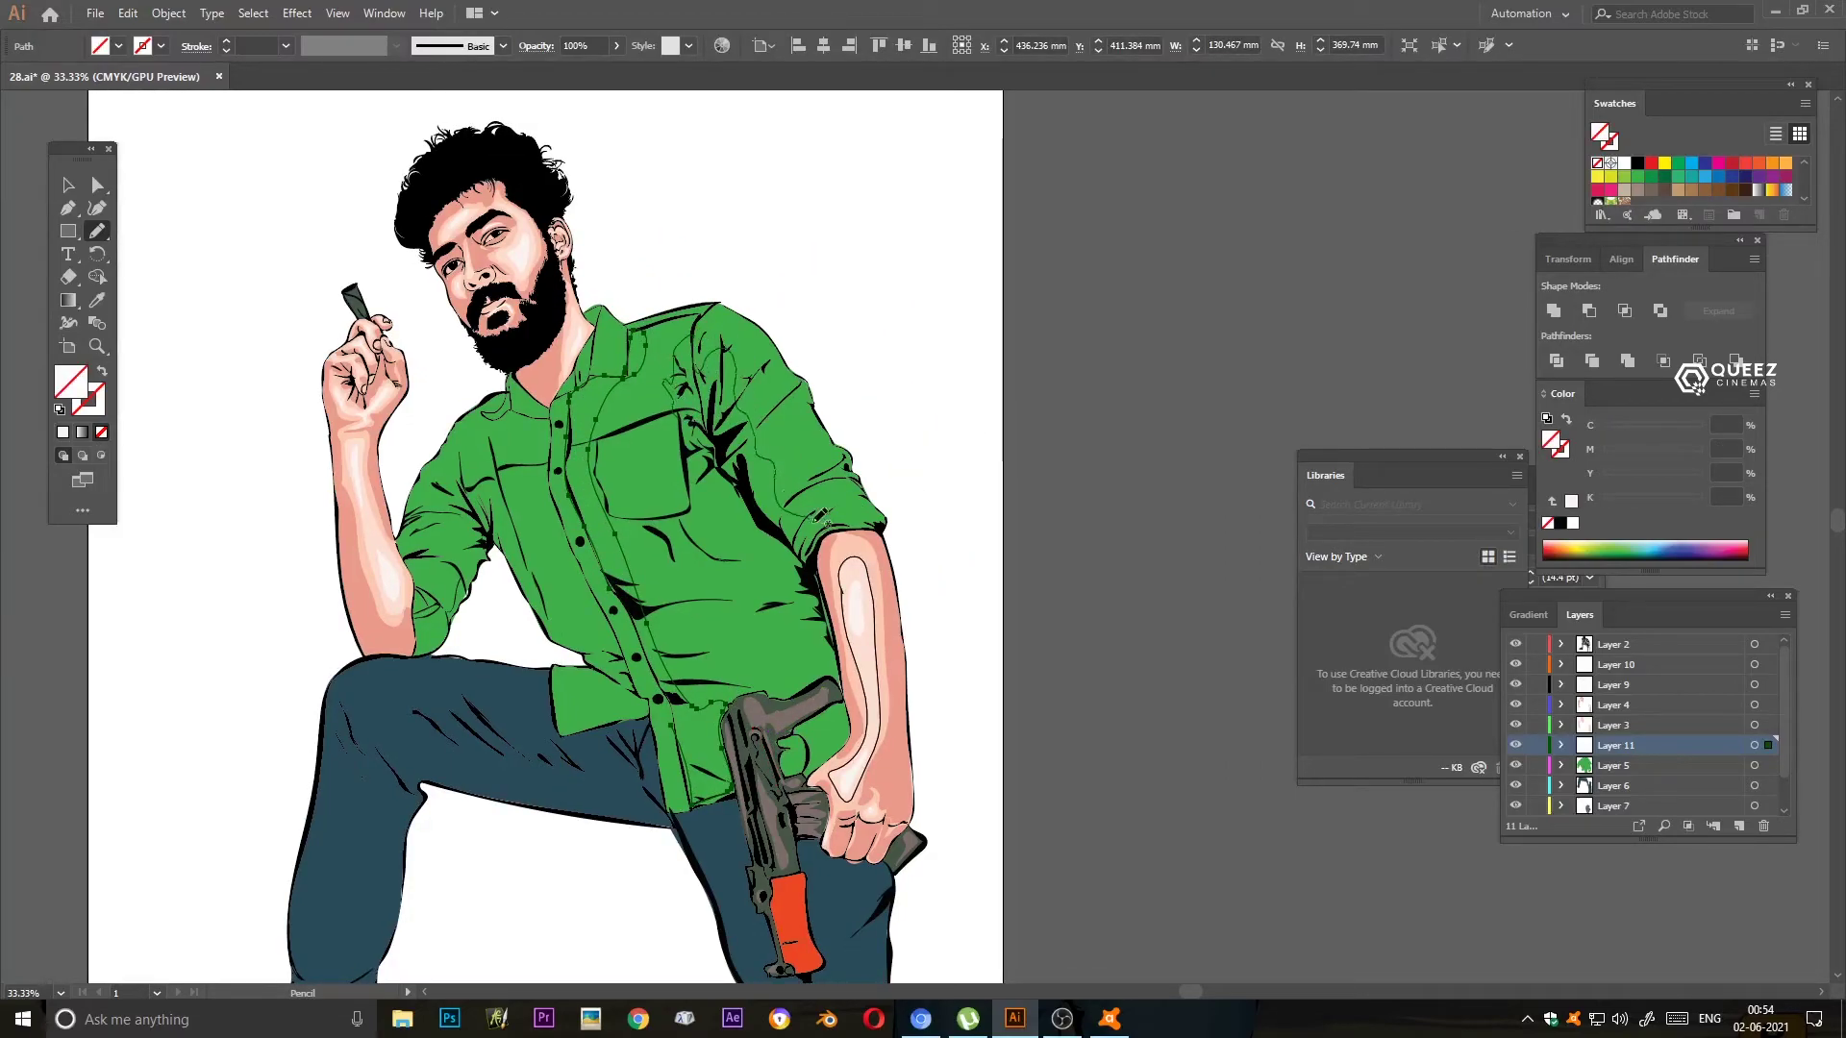
mouse_move(864, 705)
left_mouse_down()
mouse_move(833, 490)
mouse_move(880, 524)
left_mouse_up()
scroll(455, 569, "down", 2)
scroll(456, 569, "left", 1)
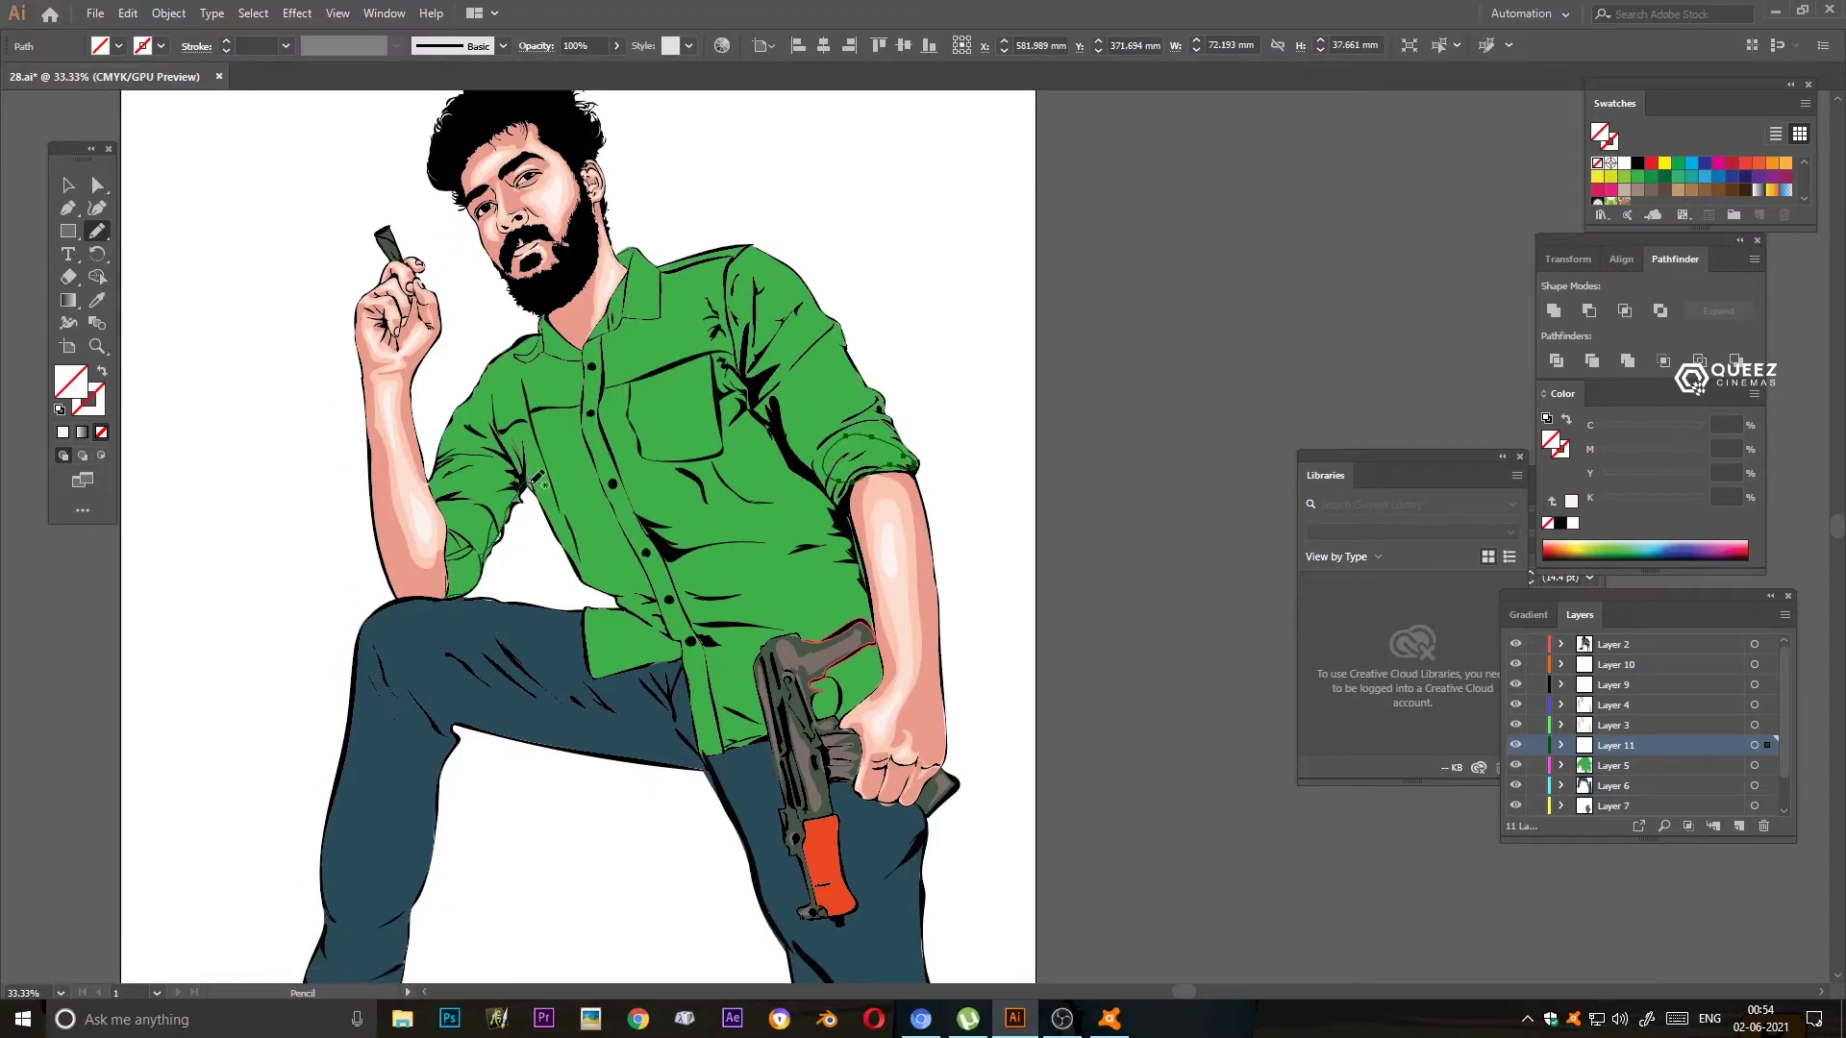
mouse_move(496, 494)
left_mouse_down()
mouse_move(444, 479)
mouse_move(514, 388)
left_mouse_up()
left_click_drag(745, 370, 625, 387)
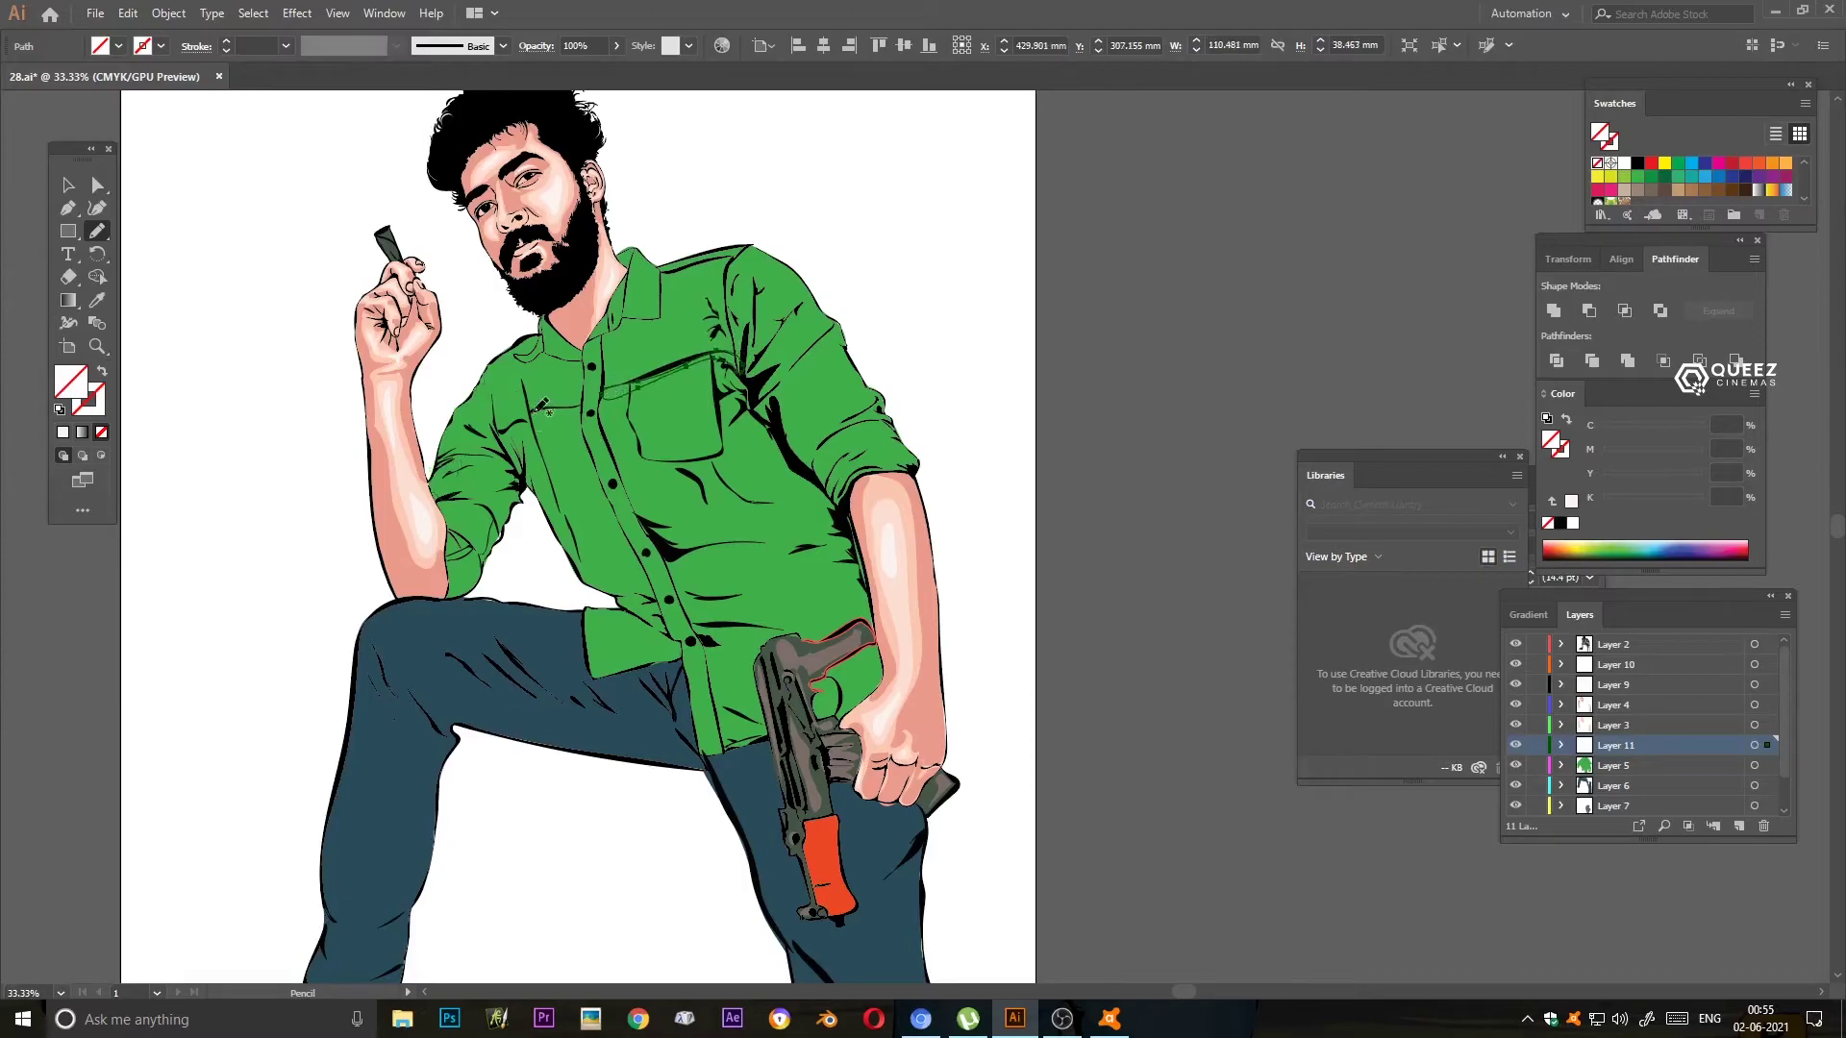
- Add shading shapes along the yoke seam, collar base and the large area near the gun
right_click(531, 332)
left_click_drag(498, 435, 590, 401)
mouse_move(551, 331)
left_mouse_down()
mouse_move(524, 358)
mouse_move(637, 246)
left_mouse_up()
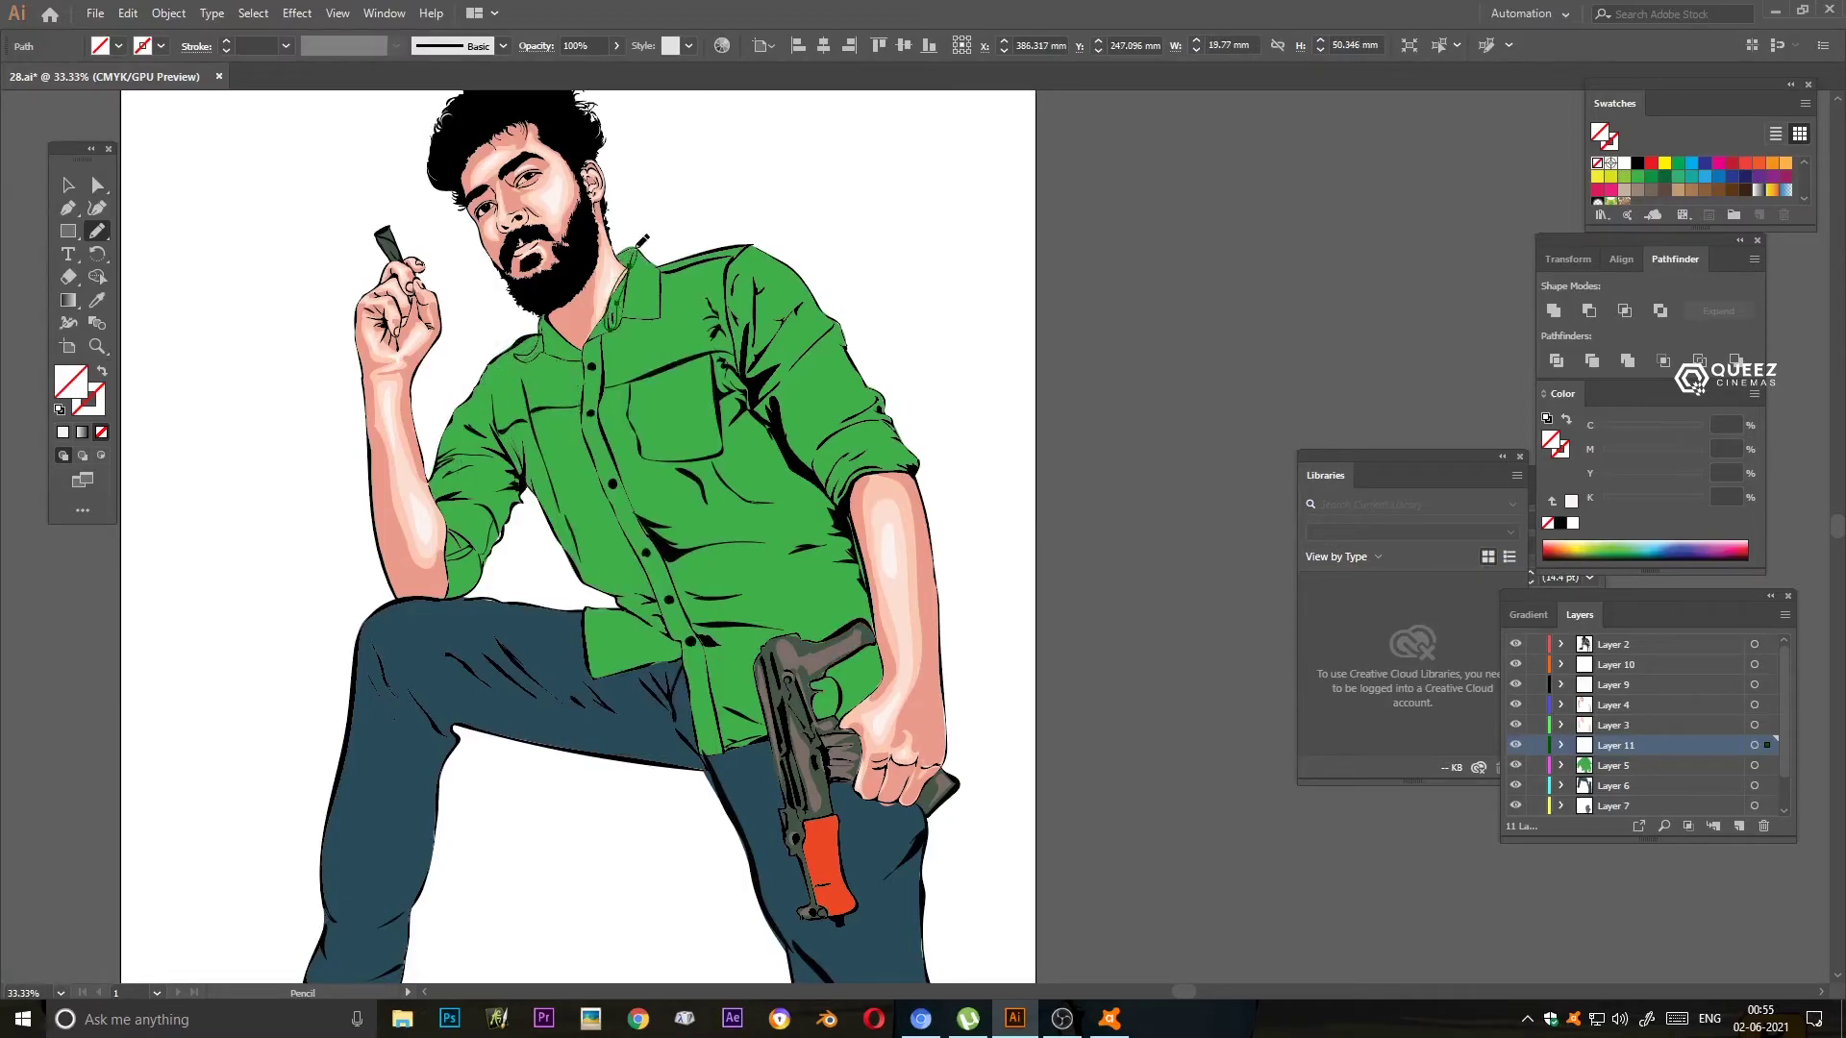
left_click_drag(783, 563, 694, 385)
left_click_drag(660, 502, 798, 519)
- Fill the shirt shading shapes, including the pocket shading, with a darker green
double_click(70, 381)
key("i")
left_click(538, 230)
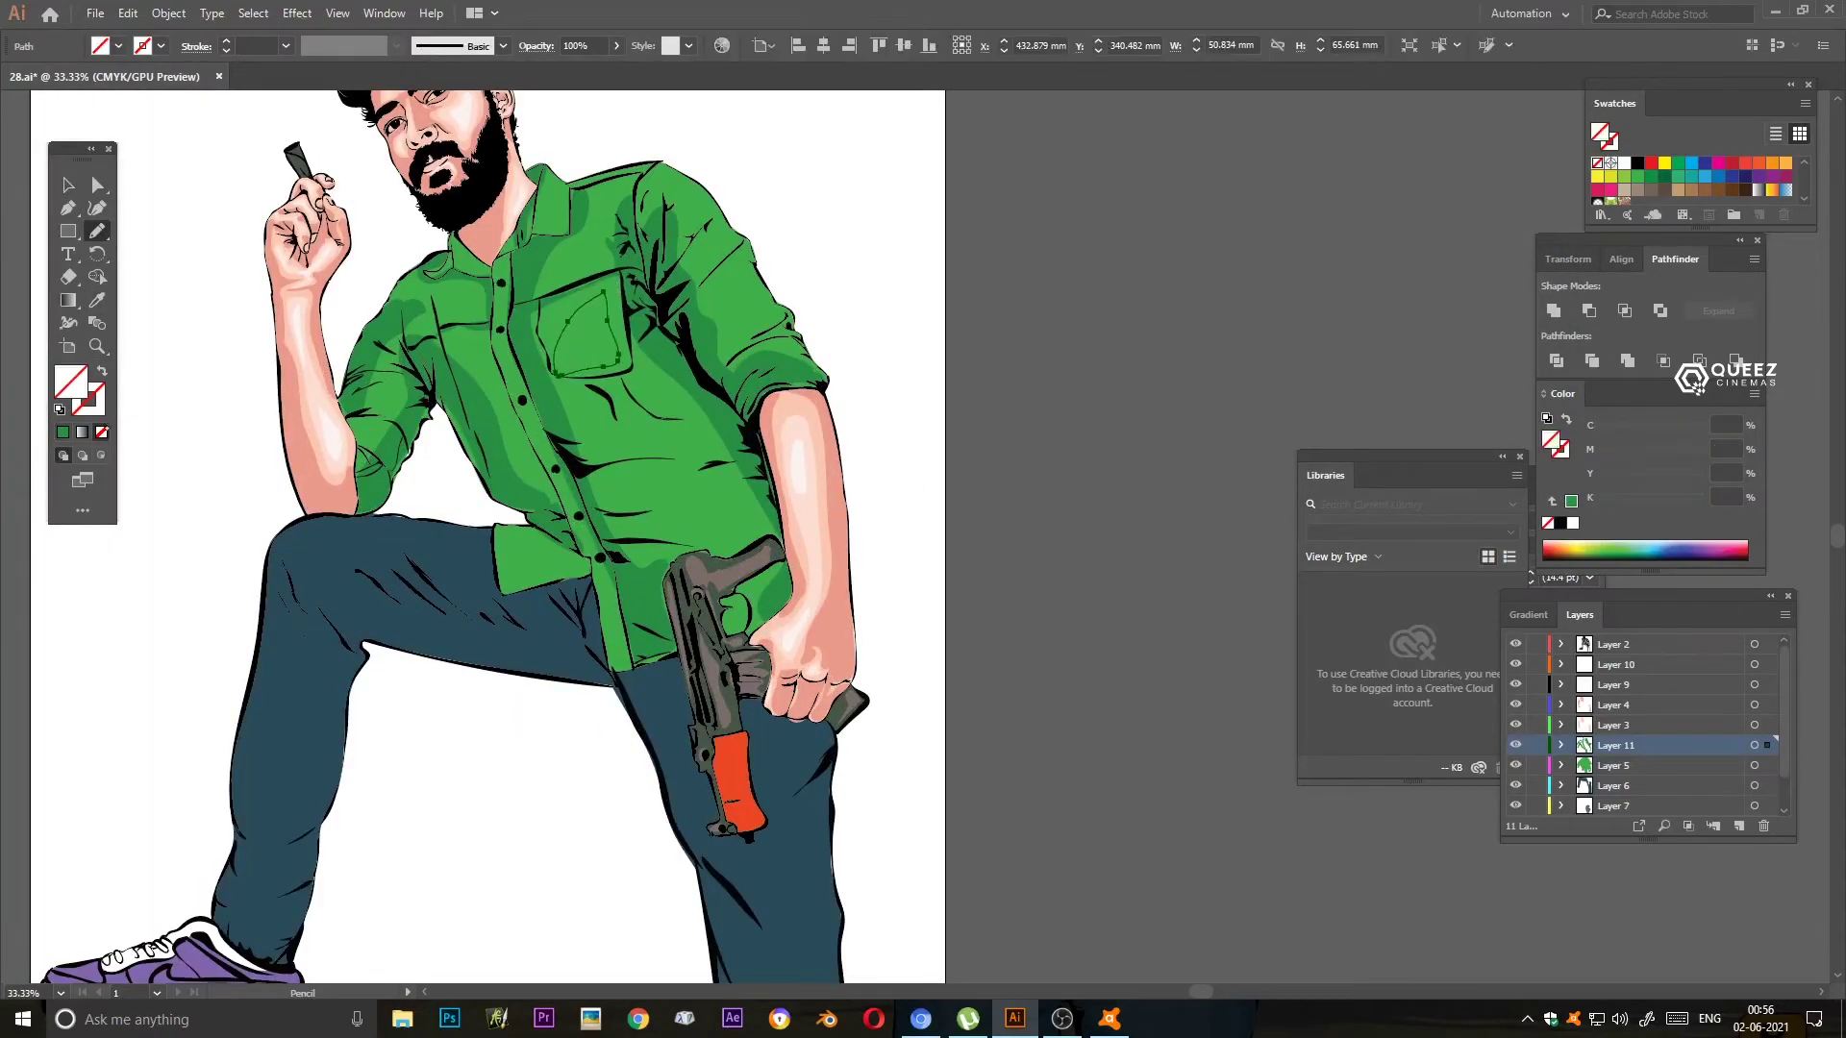
left_click(64, 432)
- Add a right-shoulder shading shape, then begin another shirt shape on a new layer
left_click_drag(599, 560, 748, 489)
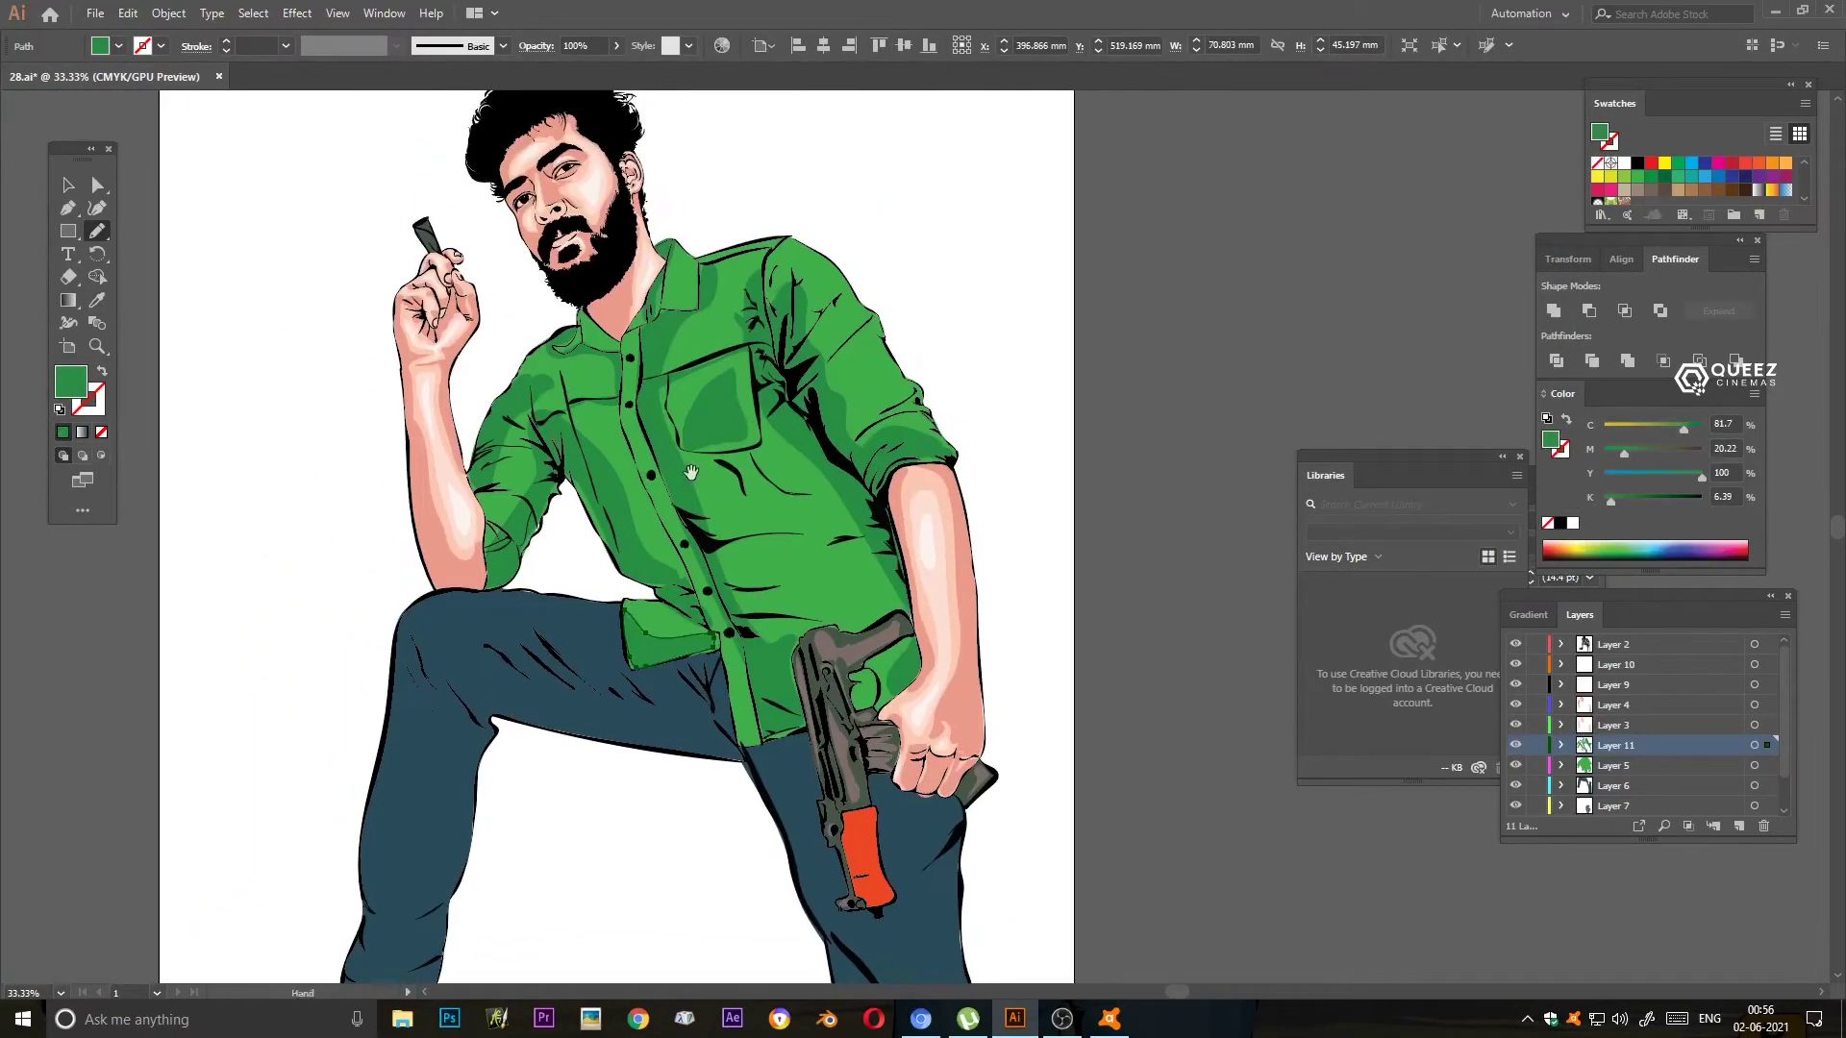
left_click_drag(791, 242, 839, 286)
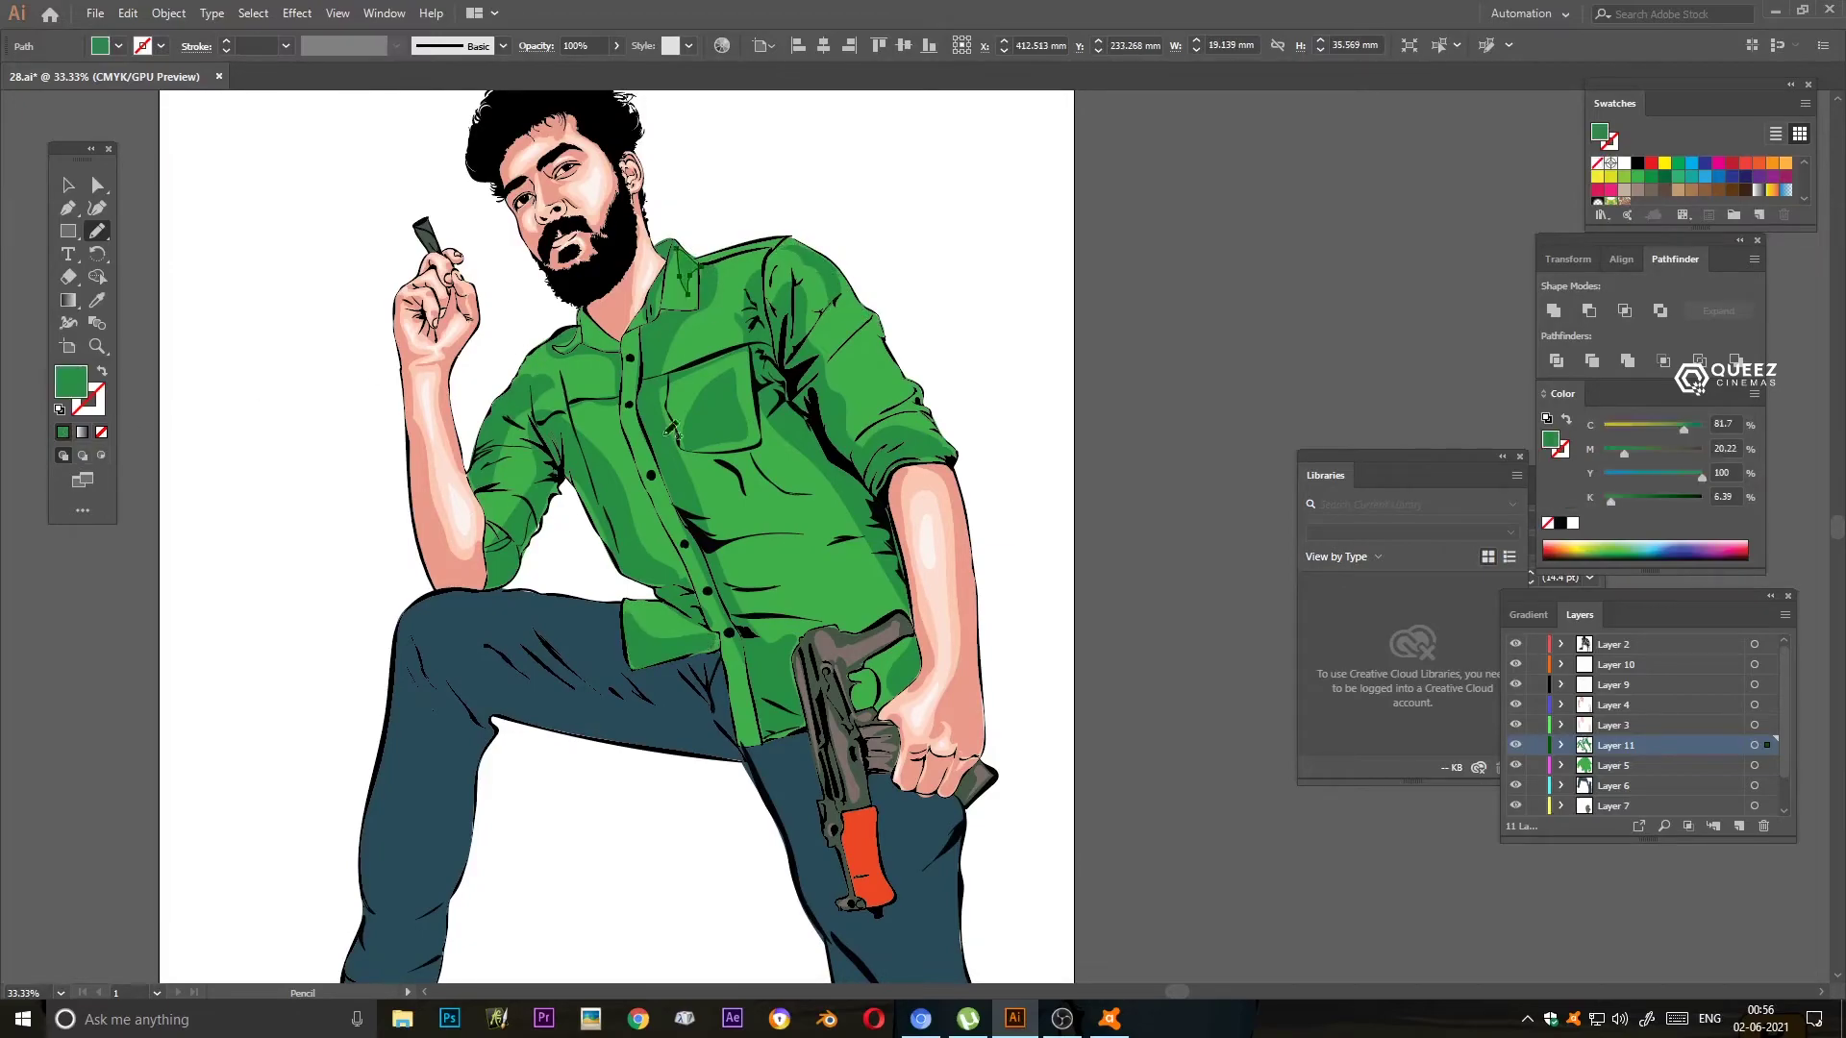
scroll(859, 569, "down", 5)
scroll(859, 569, "down", 2, "alt")
scroll(859, 569, "up", 2, "alt")
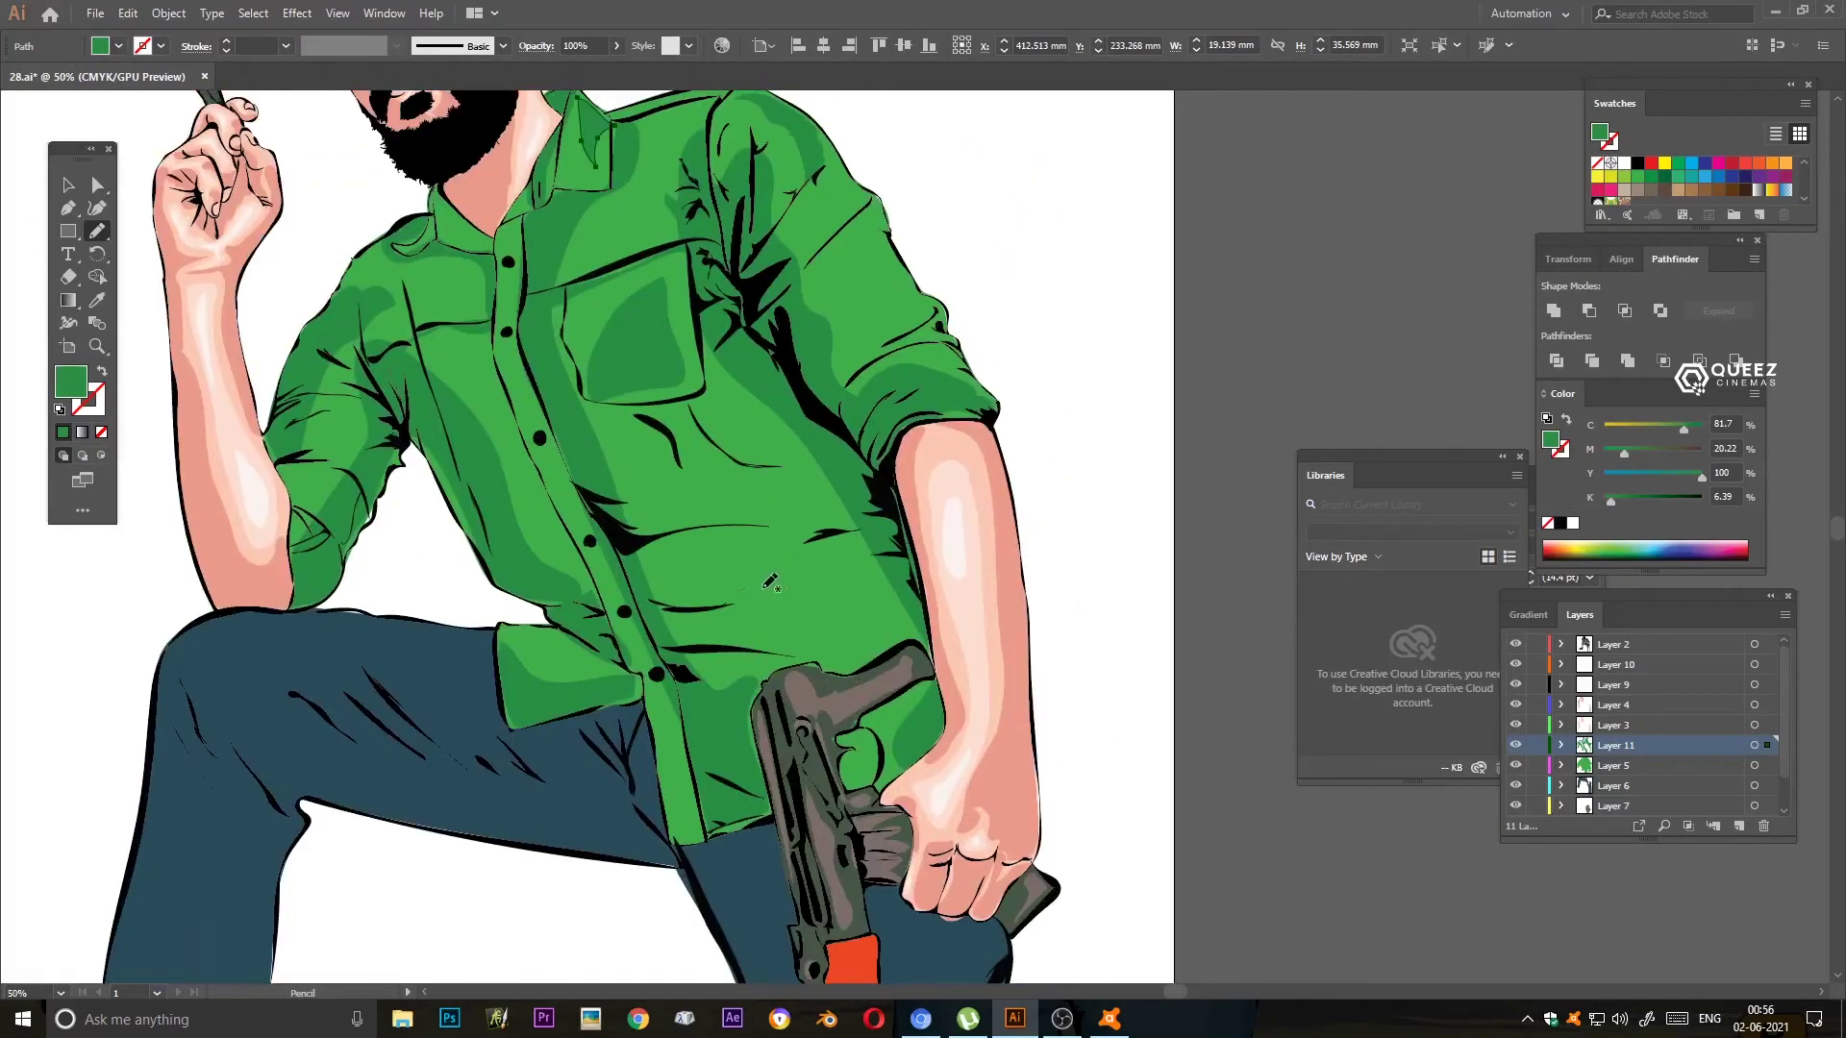
key("ctrl+l")
left_click_drag(816, 599, 678, 476)
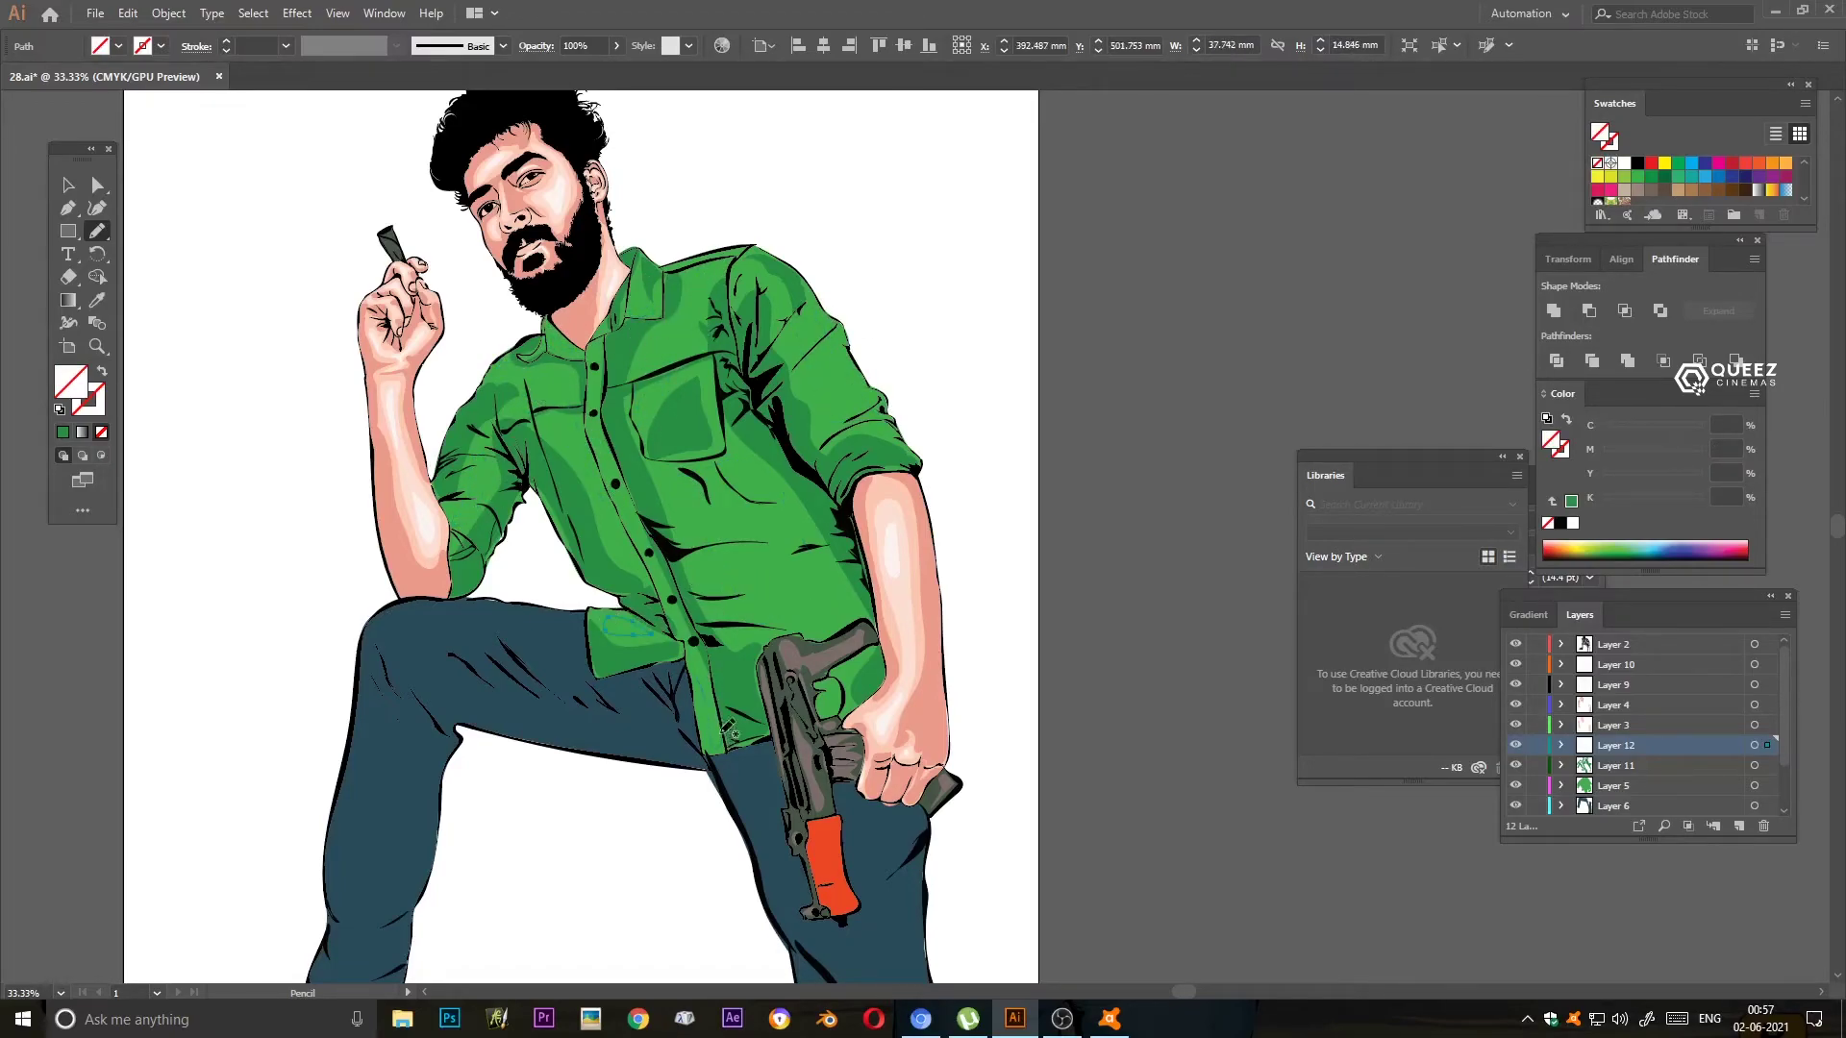
- Give all the new shirt shapes a light green sampled from the shirt
key("ctrl+a")
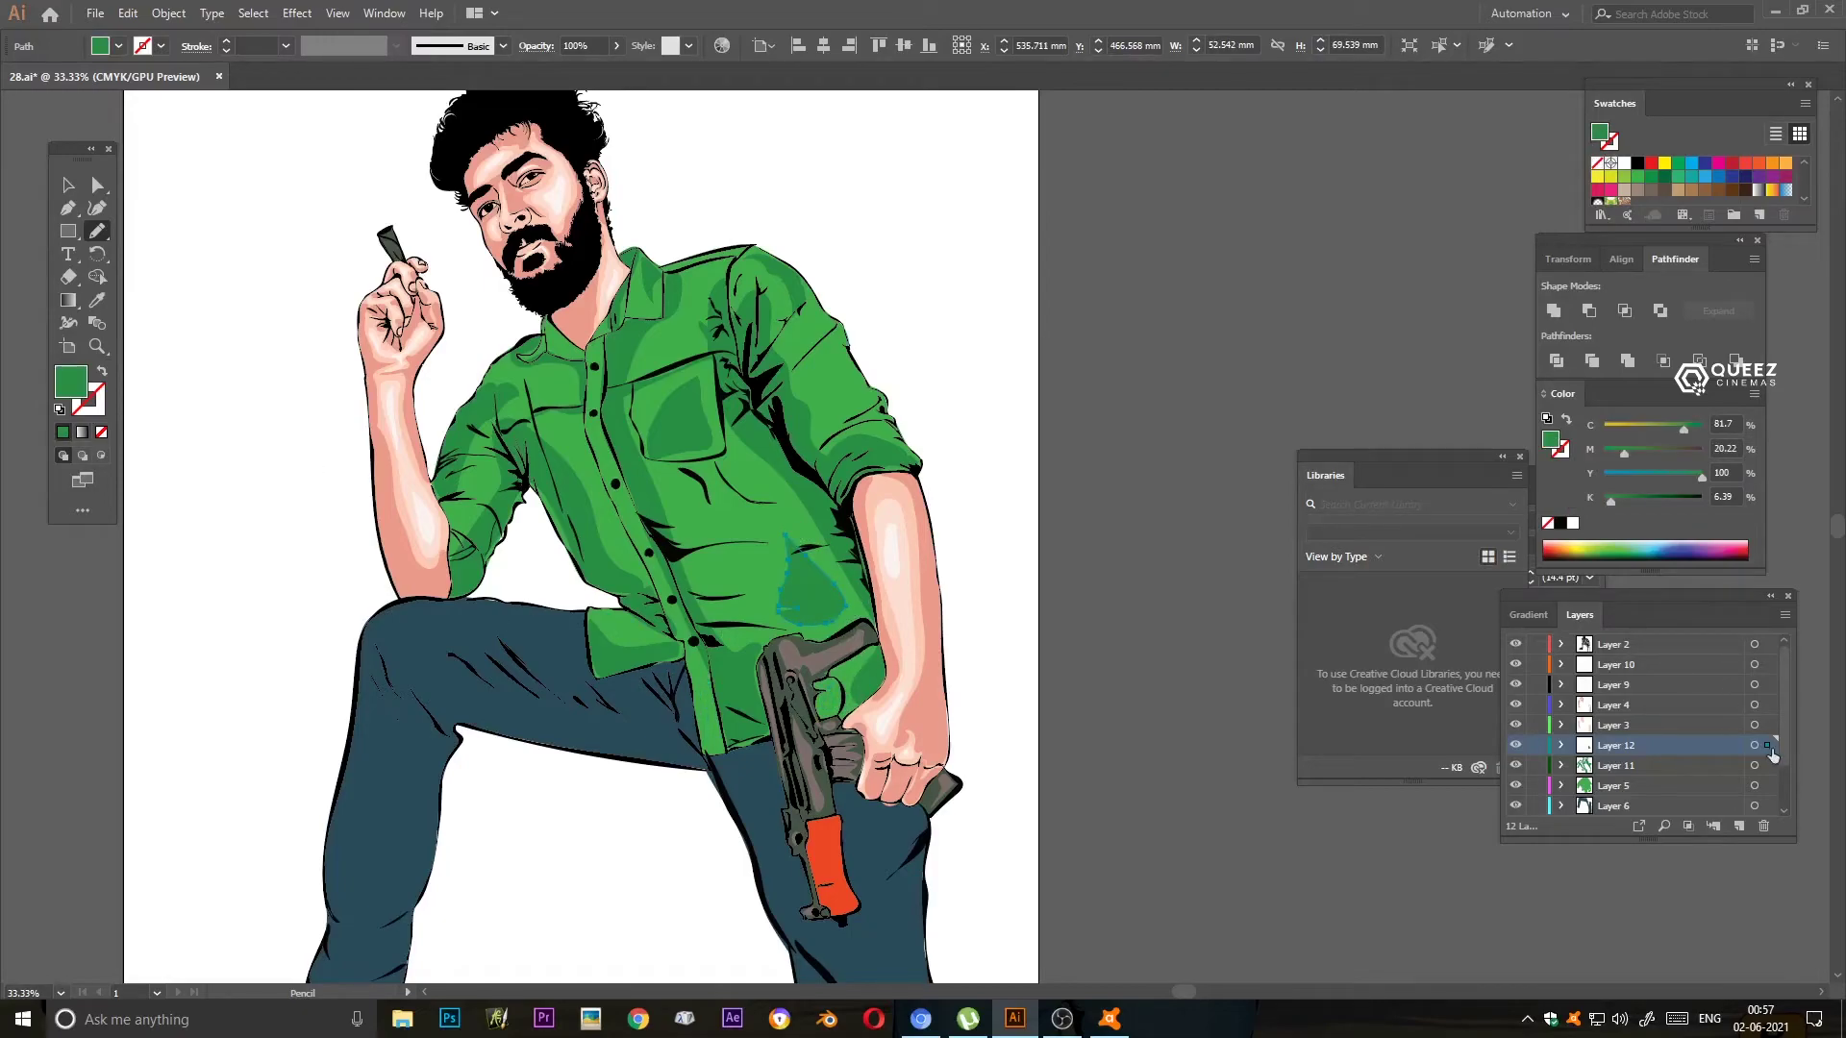
key("i")
left_click(807, 577)
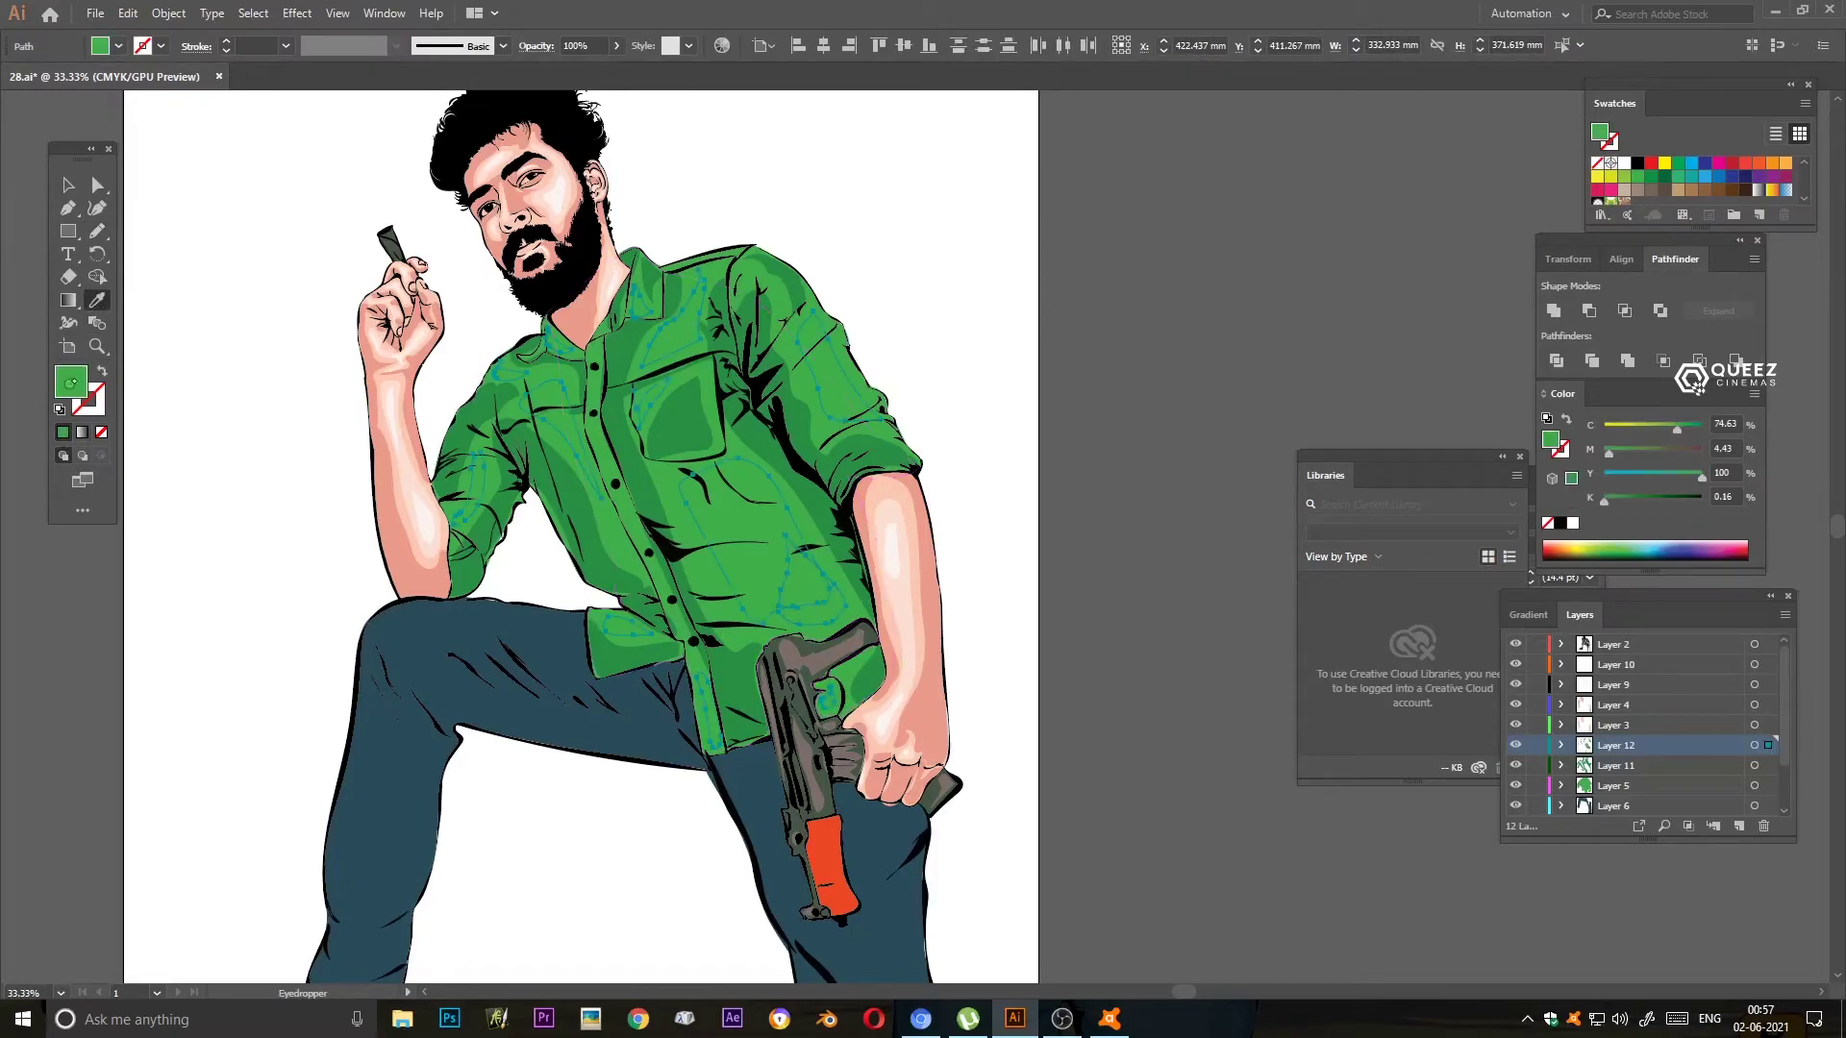
key("v")
key("ctrl+shift+a")
scroll(660, 577, "down", 2)
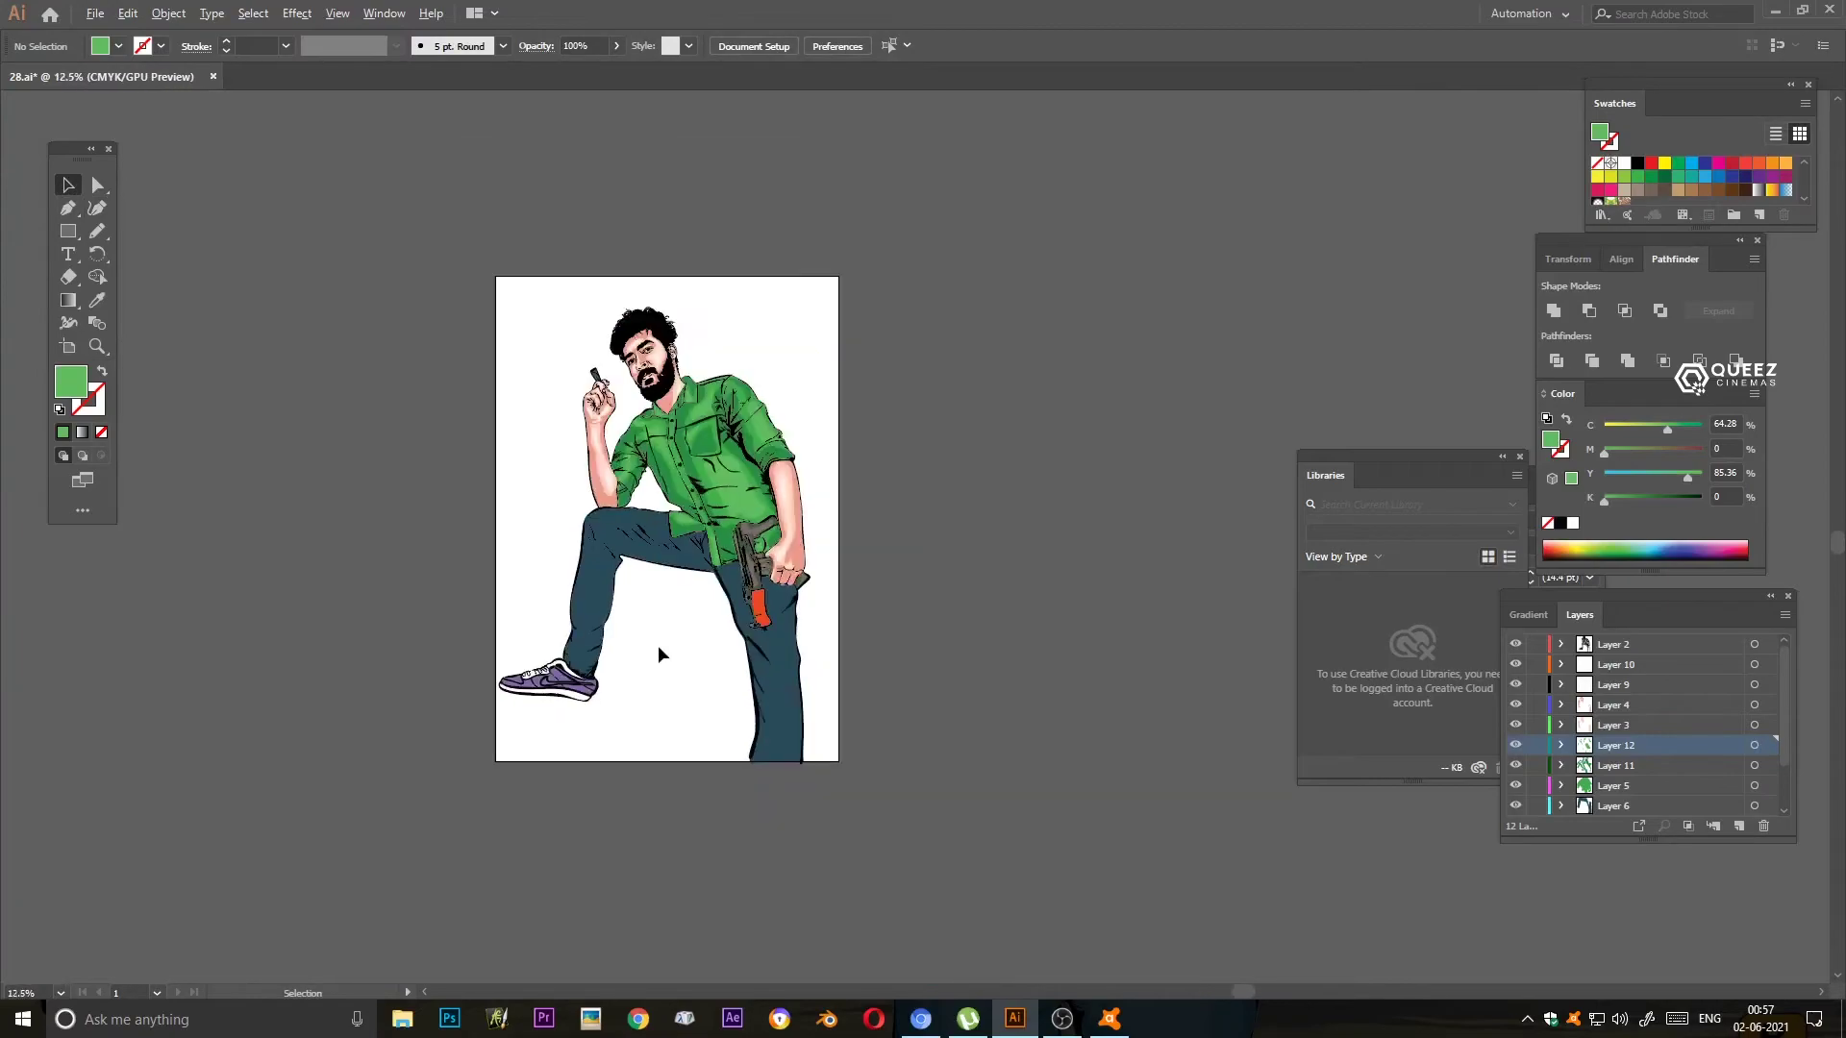
scroll(659, 651, "up", 2)
scroll(684, 394, "up", 5)
- Draw a shading shape on the marker and fill it with a darker green
key("n")
left_click_drag(751, 325, 642, 521)
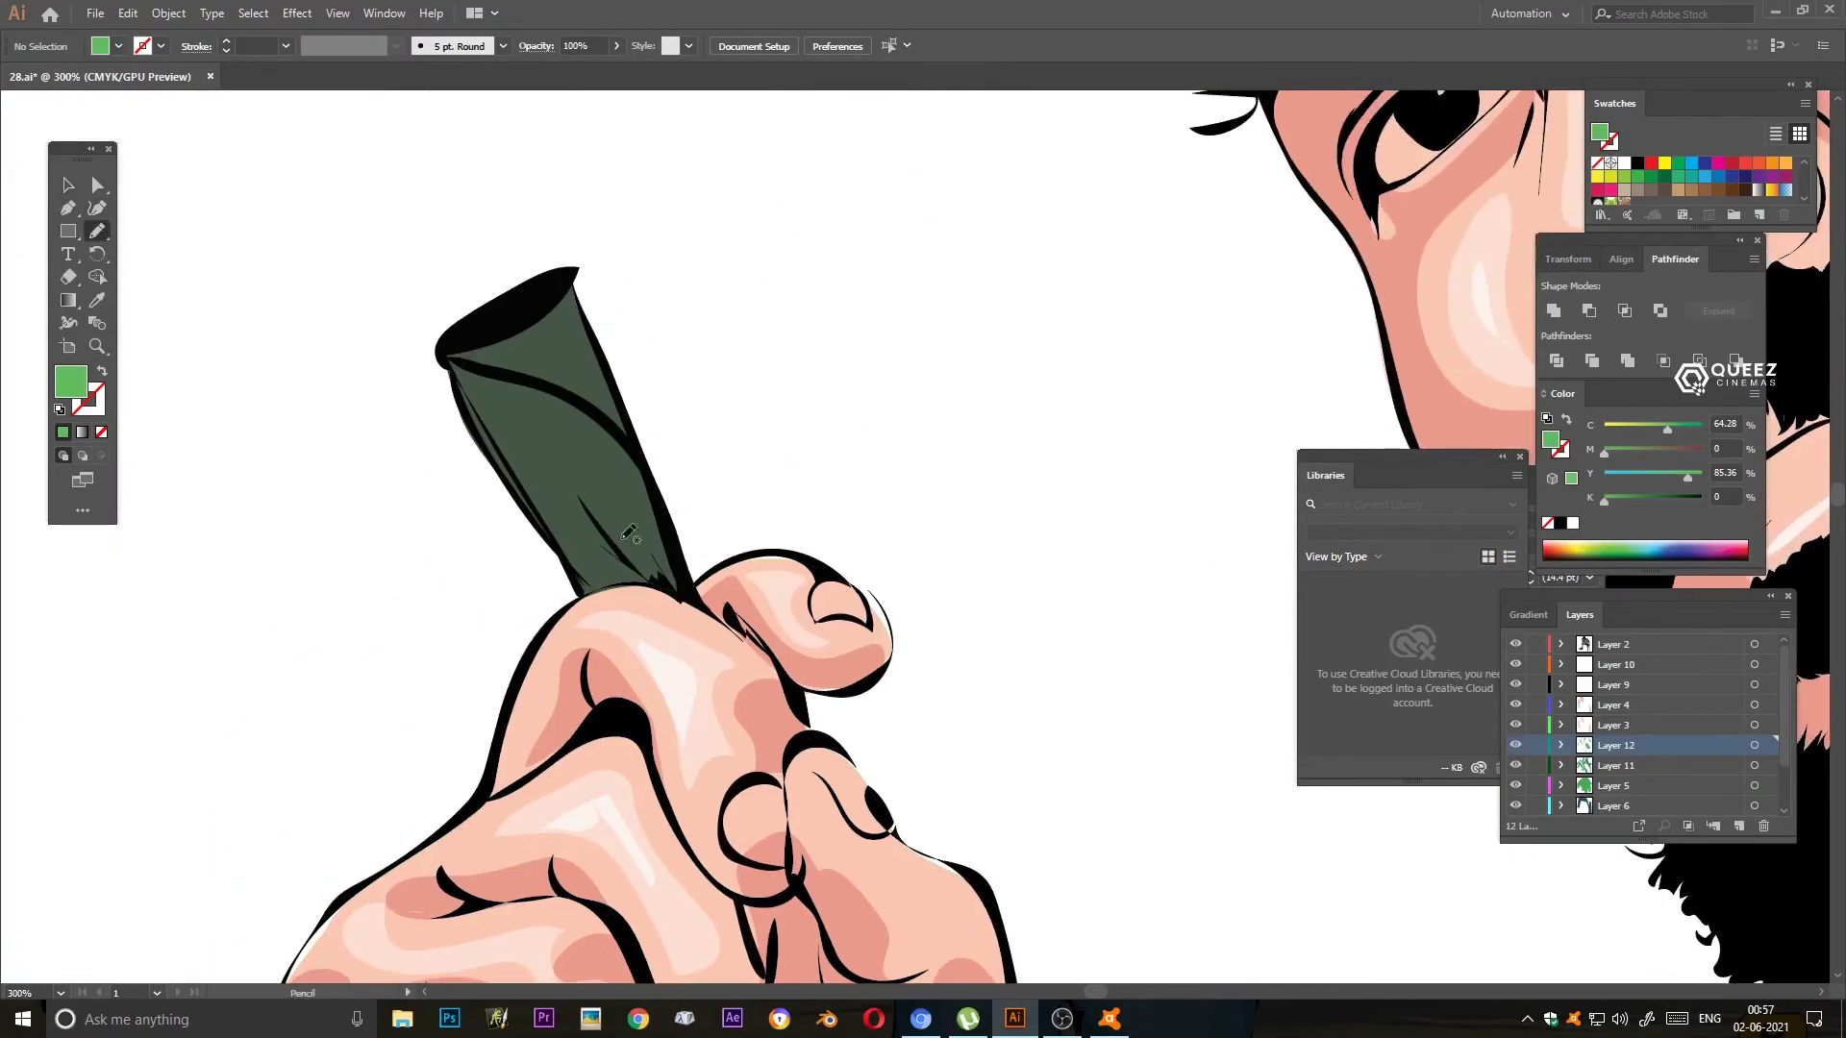
left_click_drag(690, 589, 615, 594)
key("i")
left_click(539, 442)
double_click(70, 382)
key("Return")
- Add an inner darker-green highlight and a triangular grey-green highlight on the marker
key("n")
left_click_drag(535, 415, 665, 575)
double_click(70, 382)
key("Return")
key("p")
key("n")
left_click_drag(567, 320, 606, 399)
double_click(70, 381)
key("Return")
- Zoom out and add a new layer for the jeans shading
key("v")
scroll(921, 673, "down", 6)
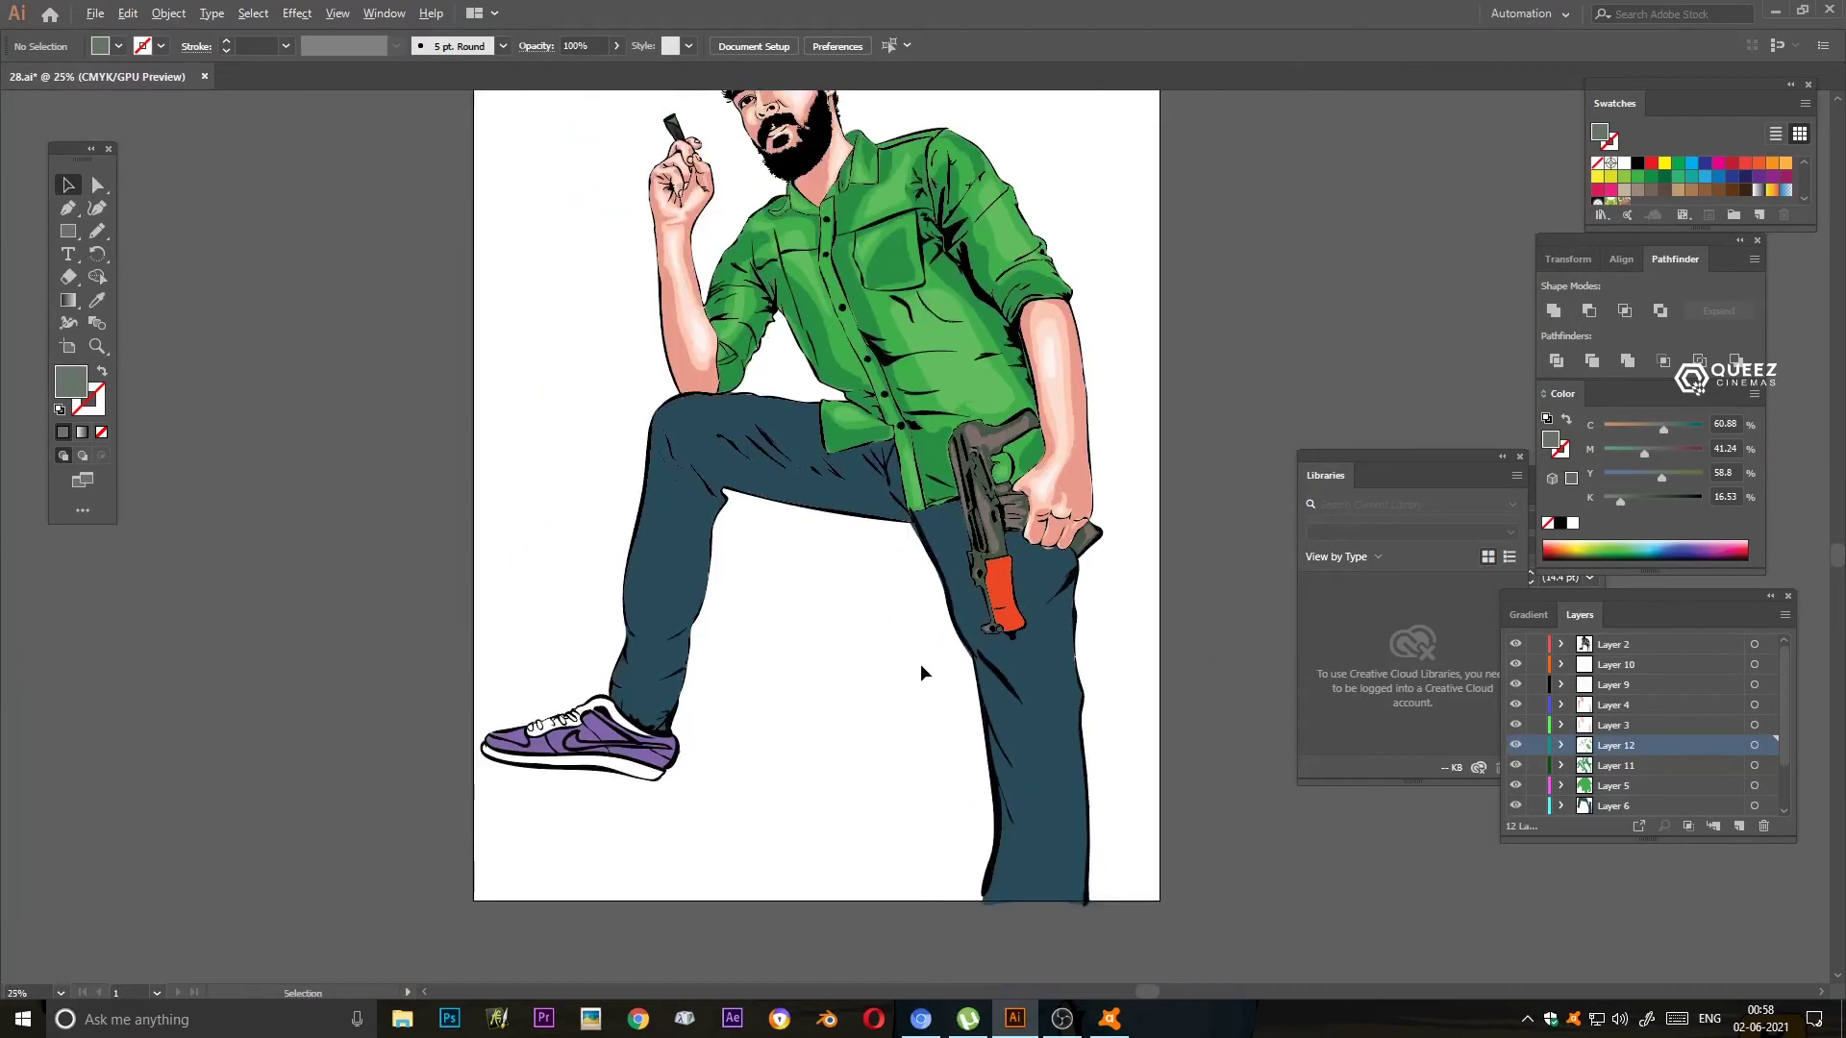
scroll(921, 673, "up", 1)
key("ctrl+l")
key("n")
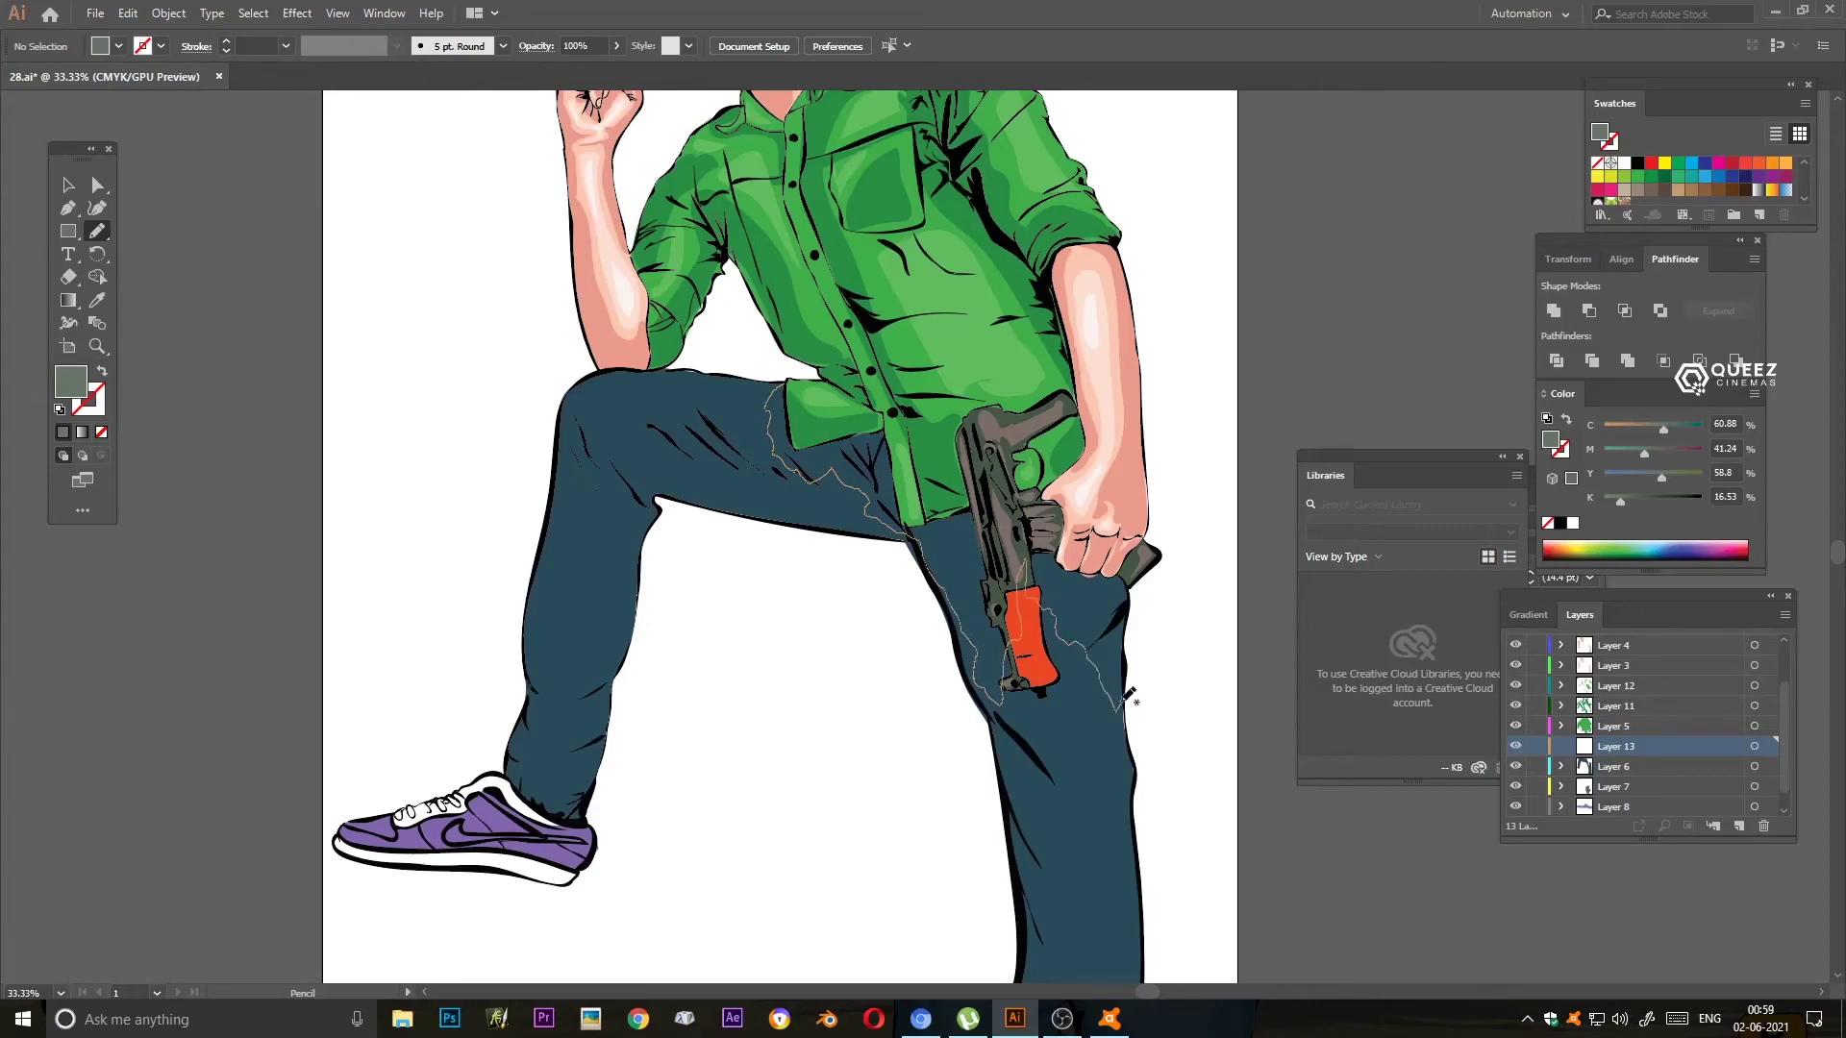
- Draw a shadow over the jeans by the gun and fill it with a darker blue
left_click_drag(937, 363, 940, 368)
key("i")
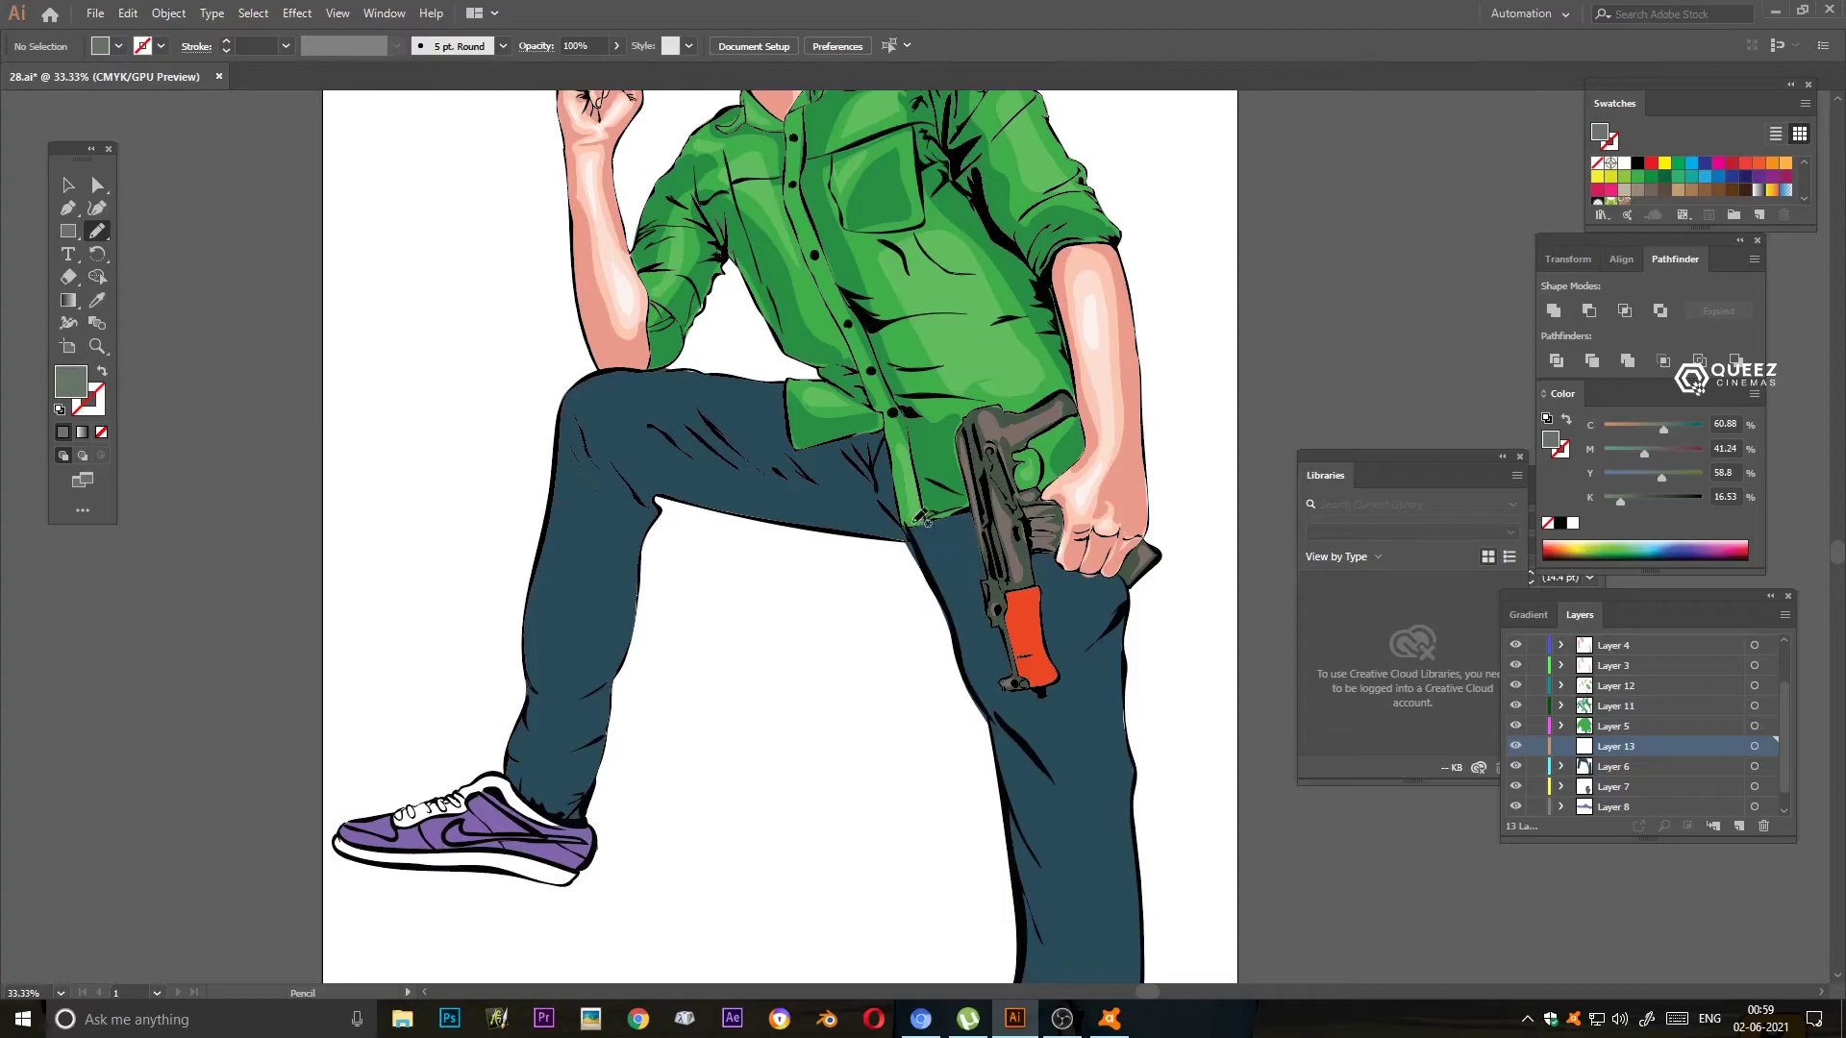
key("i")
left_click(866, 451)
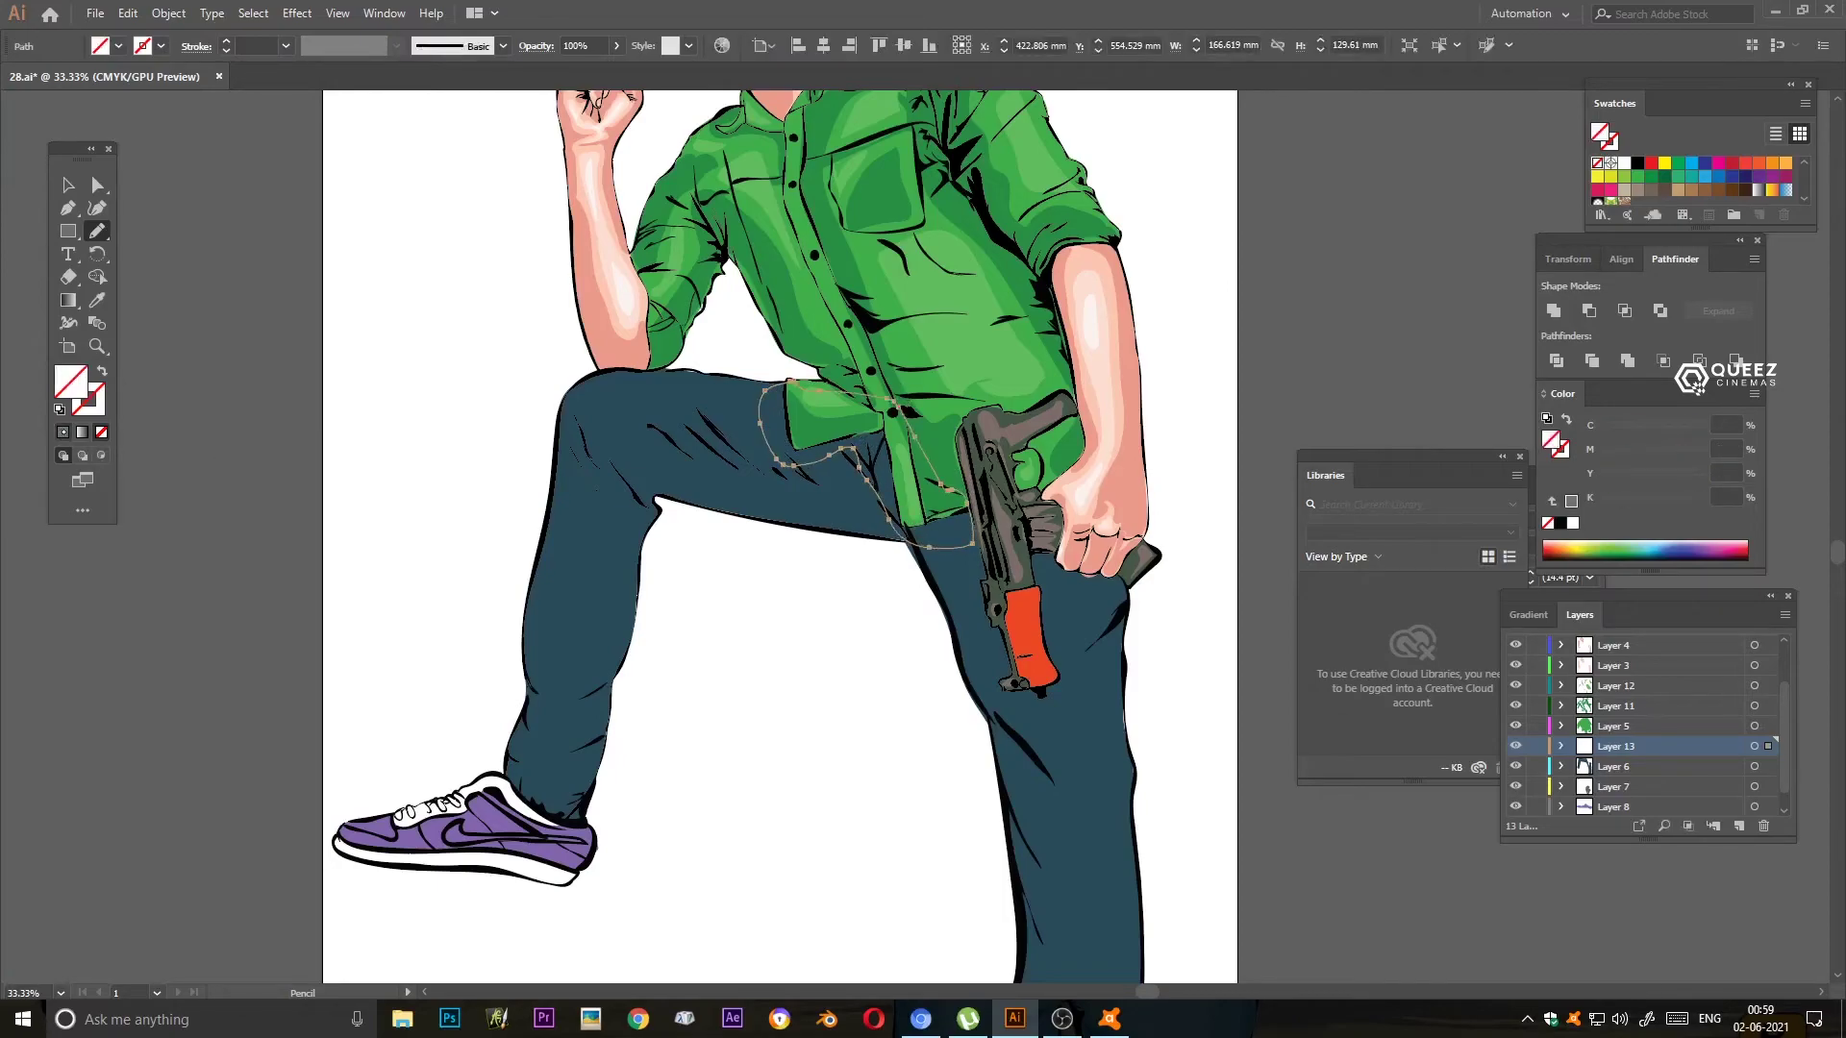
double_click(70, 382)
key("Return")
key("r")
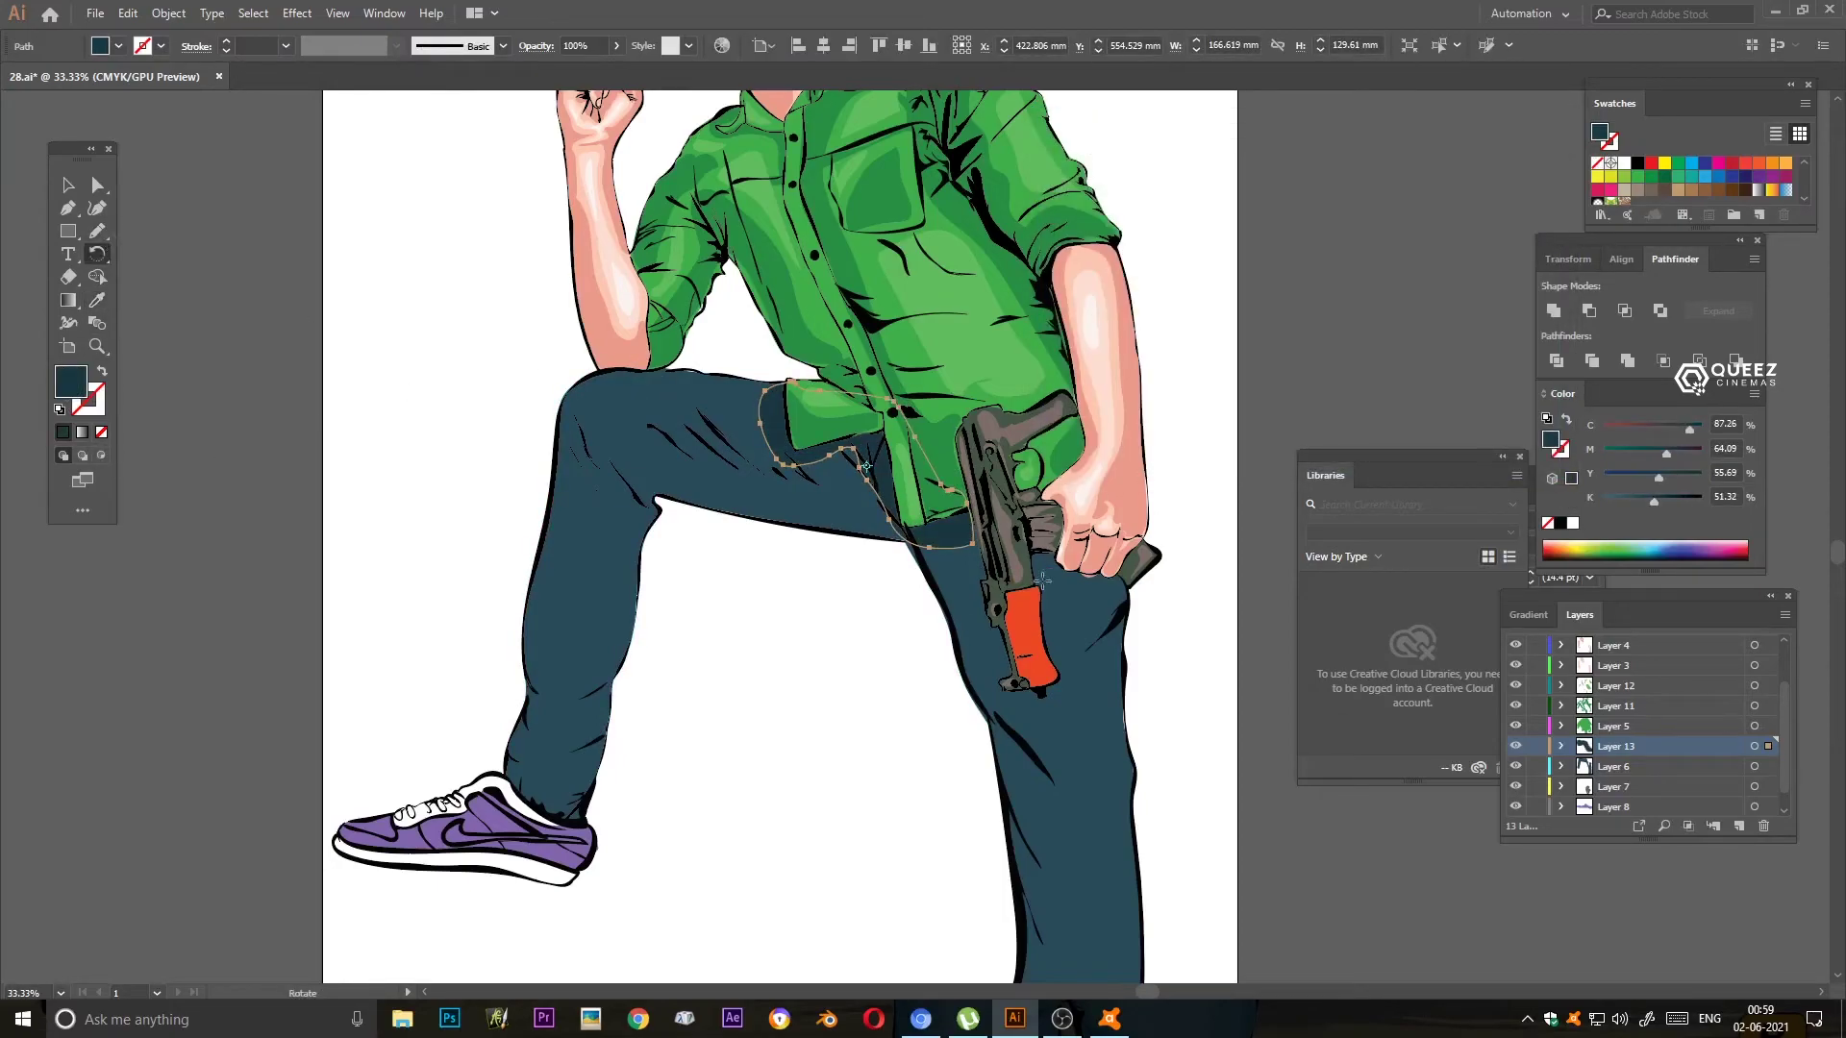
- Add jeans shadows under the shirt hem, beside the gun, on the thigh and along the leg
left_click_drag(1100, 555, 1106, 554)
left_click_drag(927, 548, 977, 577)
left_click_drag(965, 514, 963, 516)
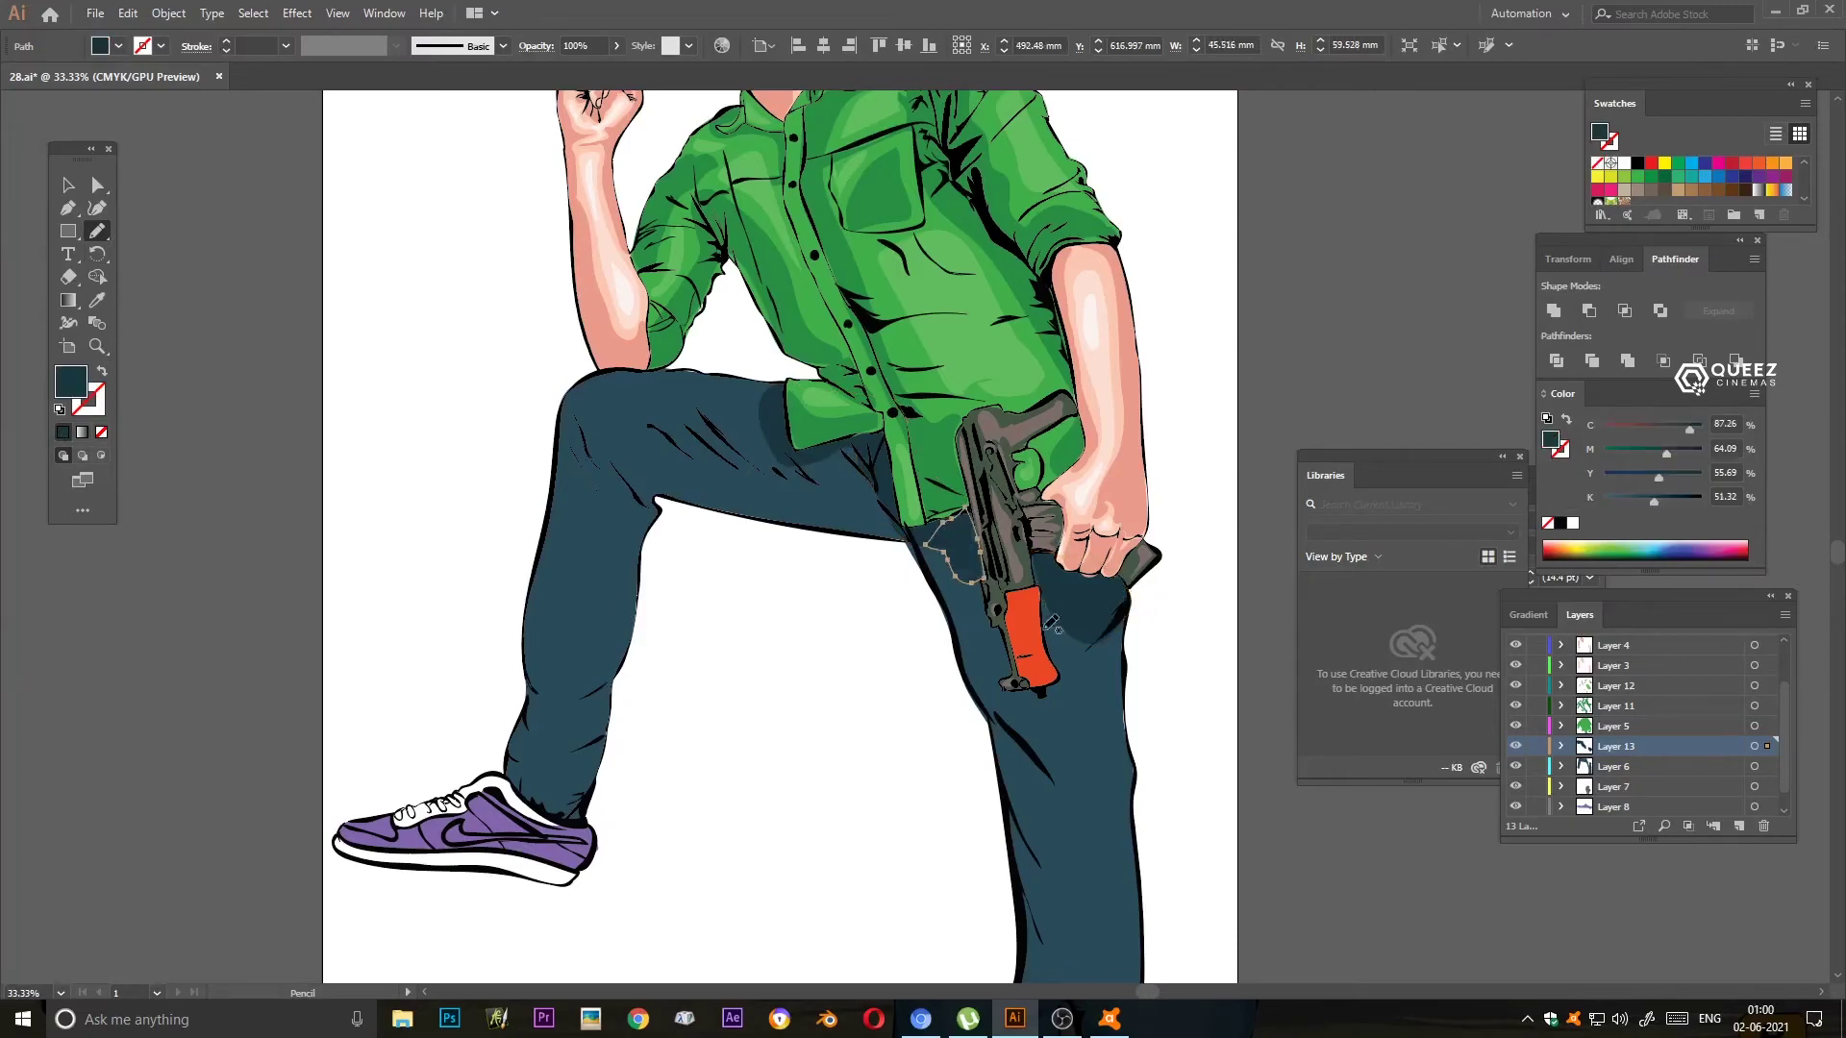
left_click_drag(934, 628, 1013, 654)
left_click_drag(705, 504, 703, 503)
left_click_drag(1091, 675, 846, 368)
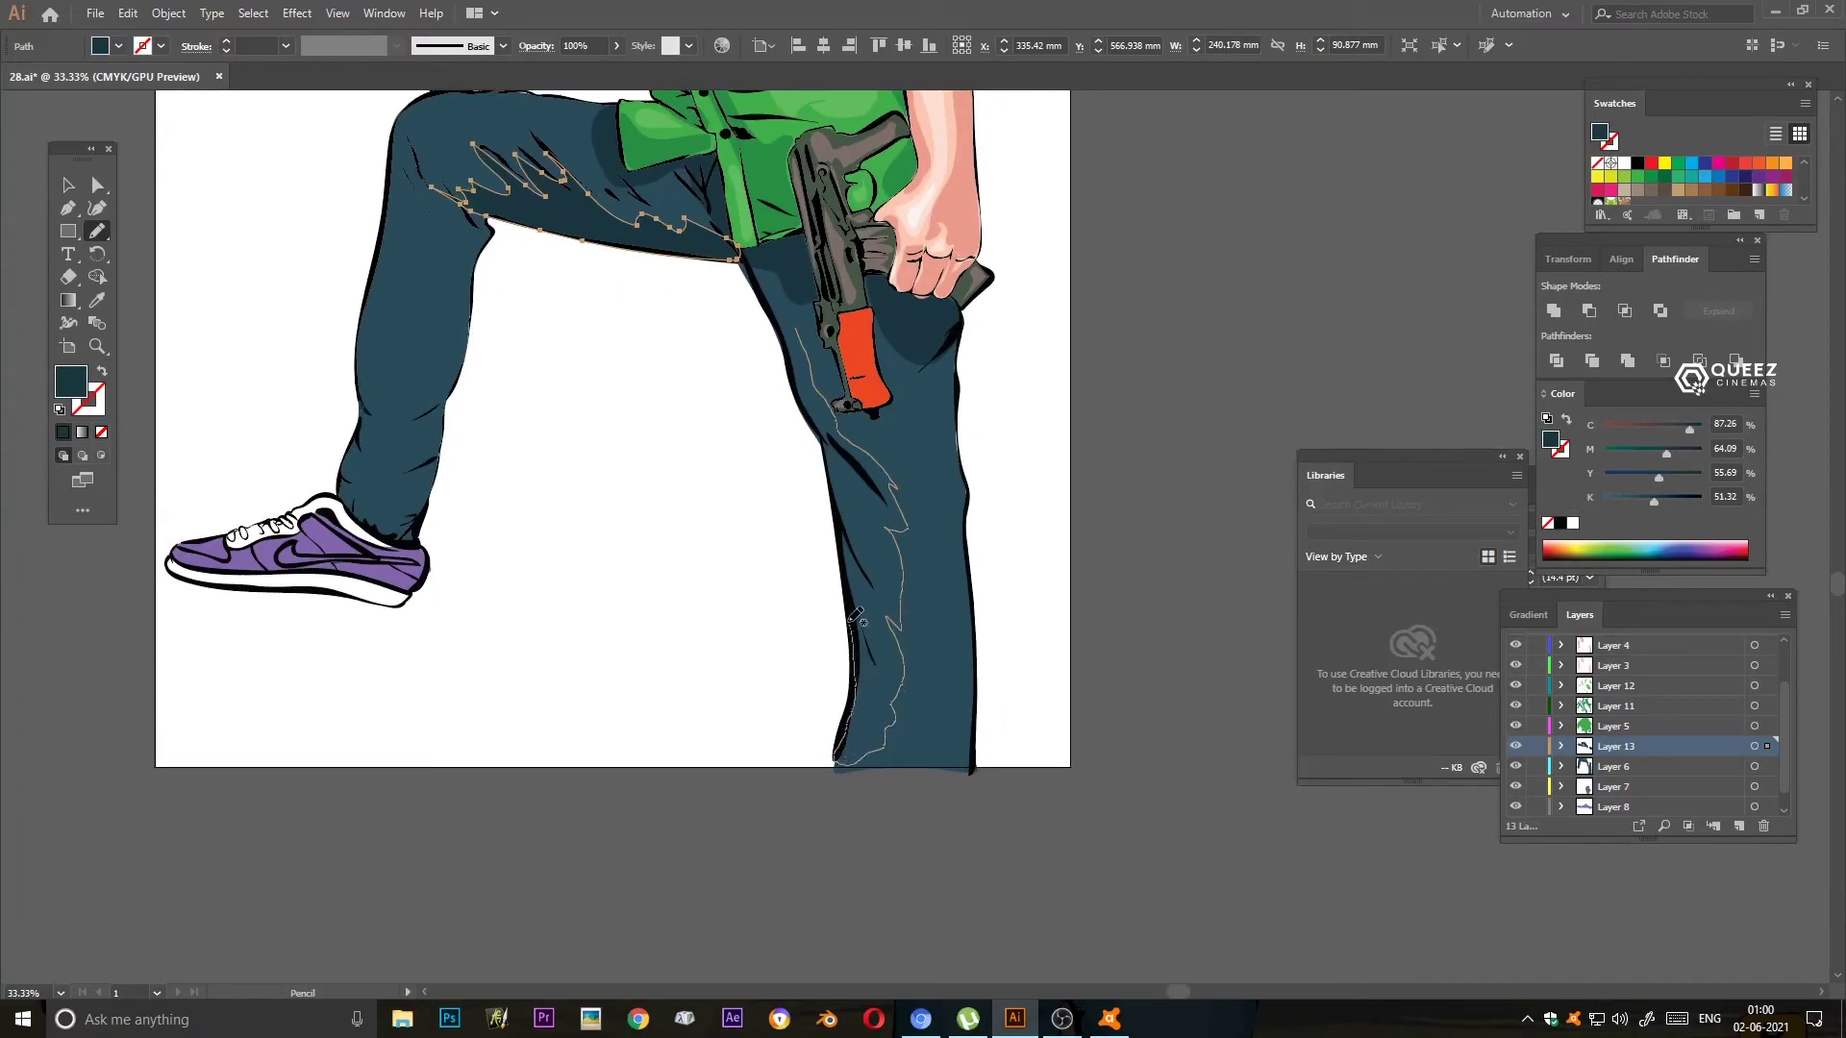
left_click_drag(752, 261, 748, 259)
- Add shadows down the standing leg, over the knee, along the bent leg and near the shoe
left_click_drag(392, 397, 637, 584)
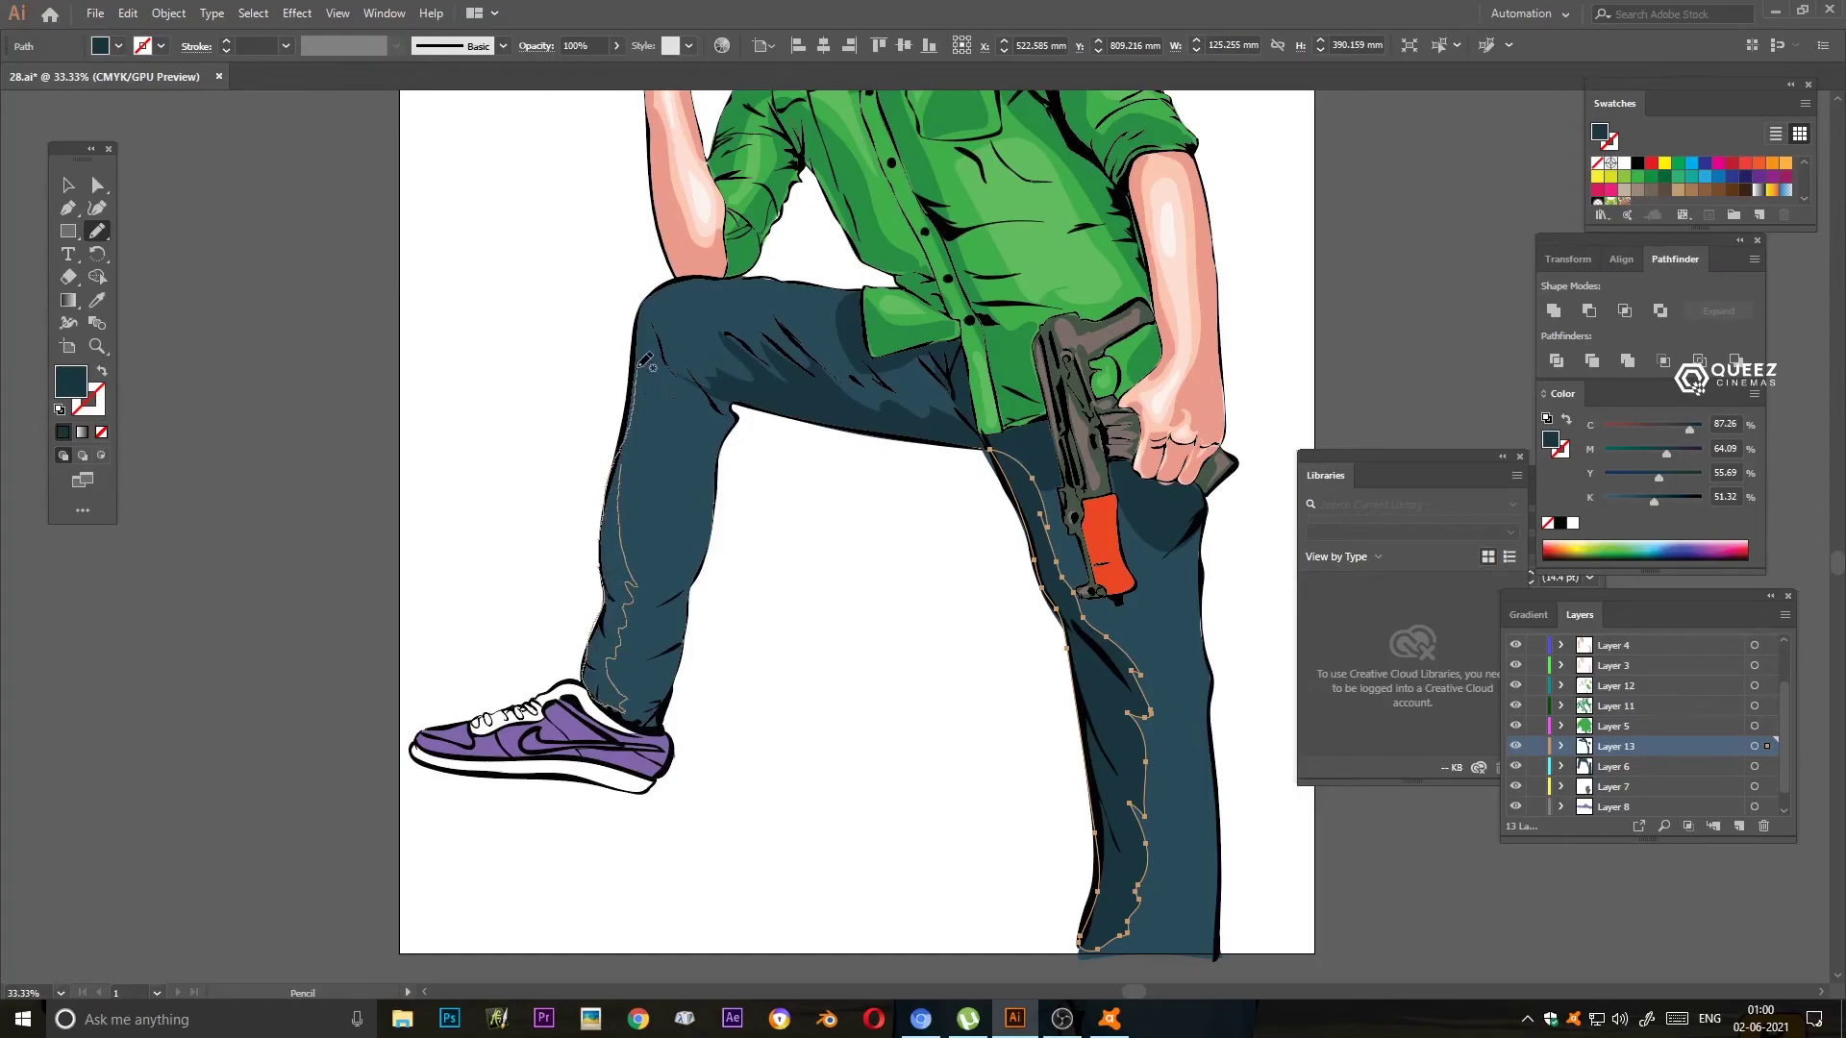
left_click_drag(644, 370, 641, 359)
left_click_drag(670, 286, 721, 281)
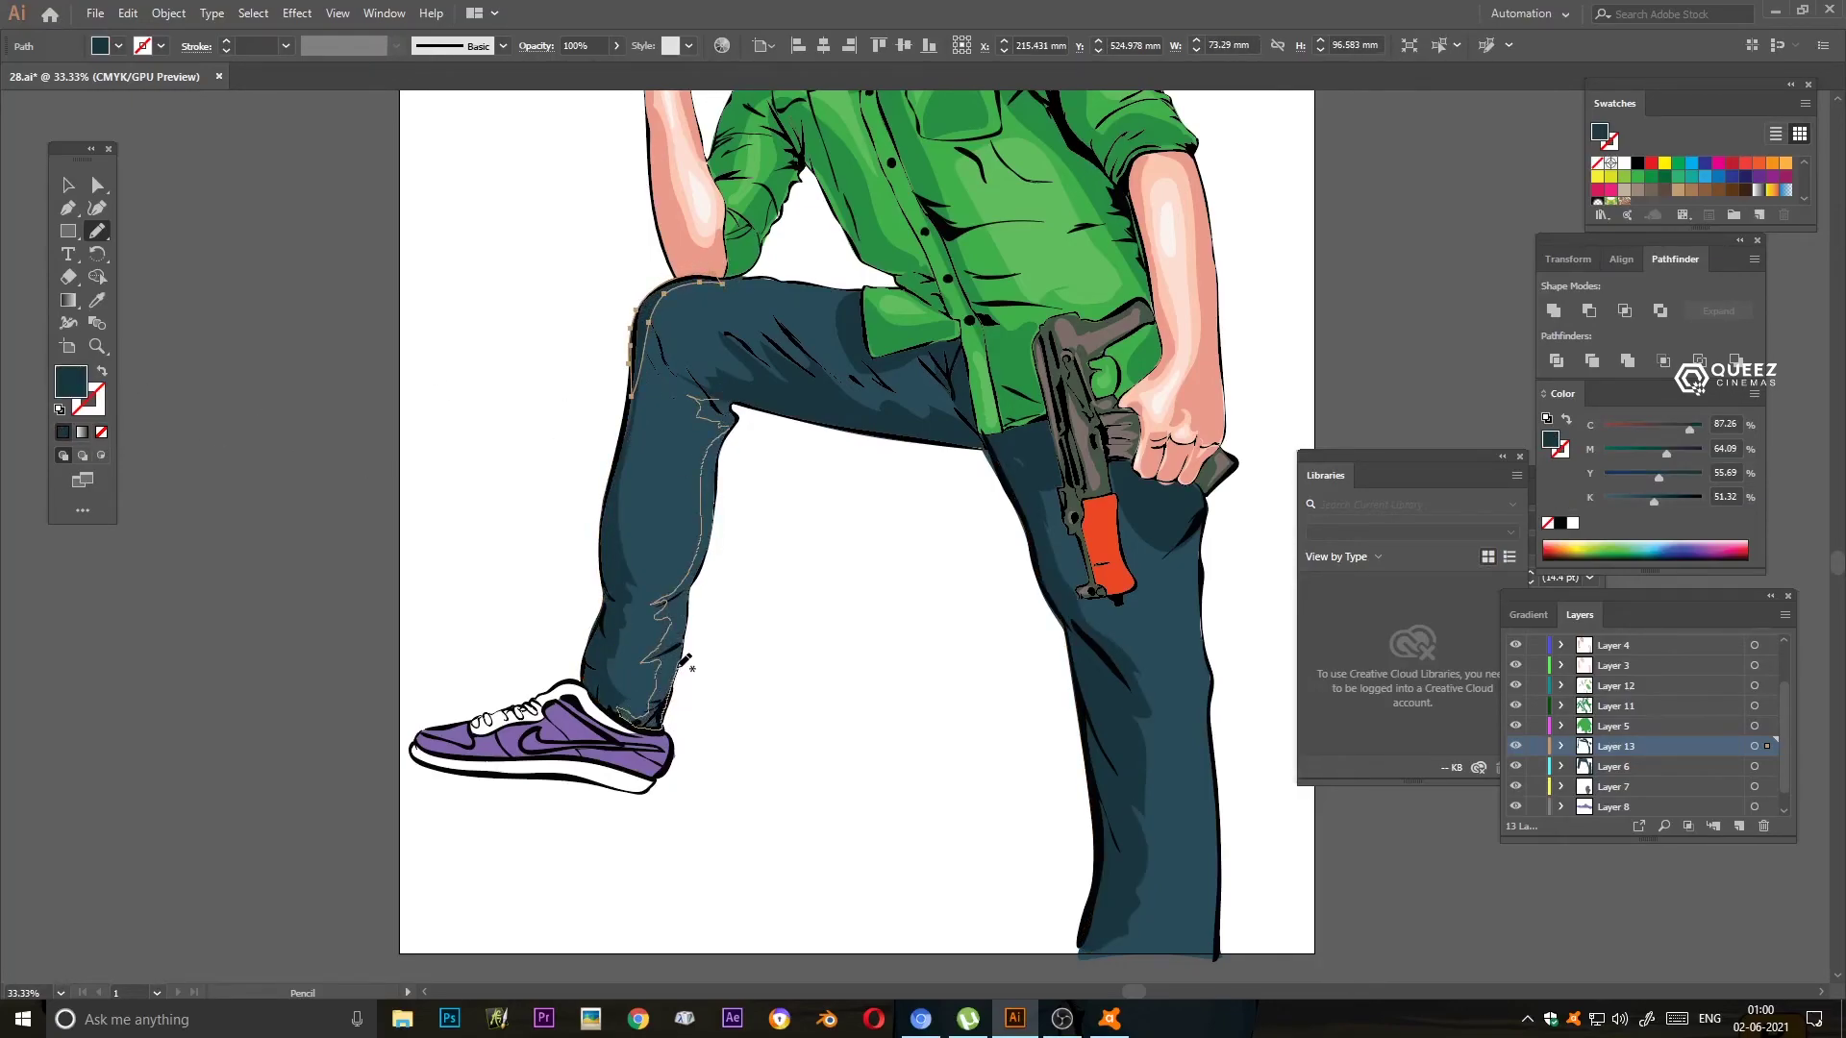
left_click_drag(741, 416, 737, 411)
left_click_drag(935, 605, 788, 489)
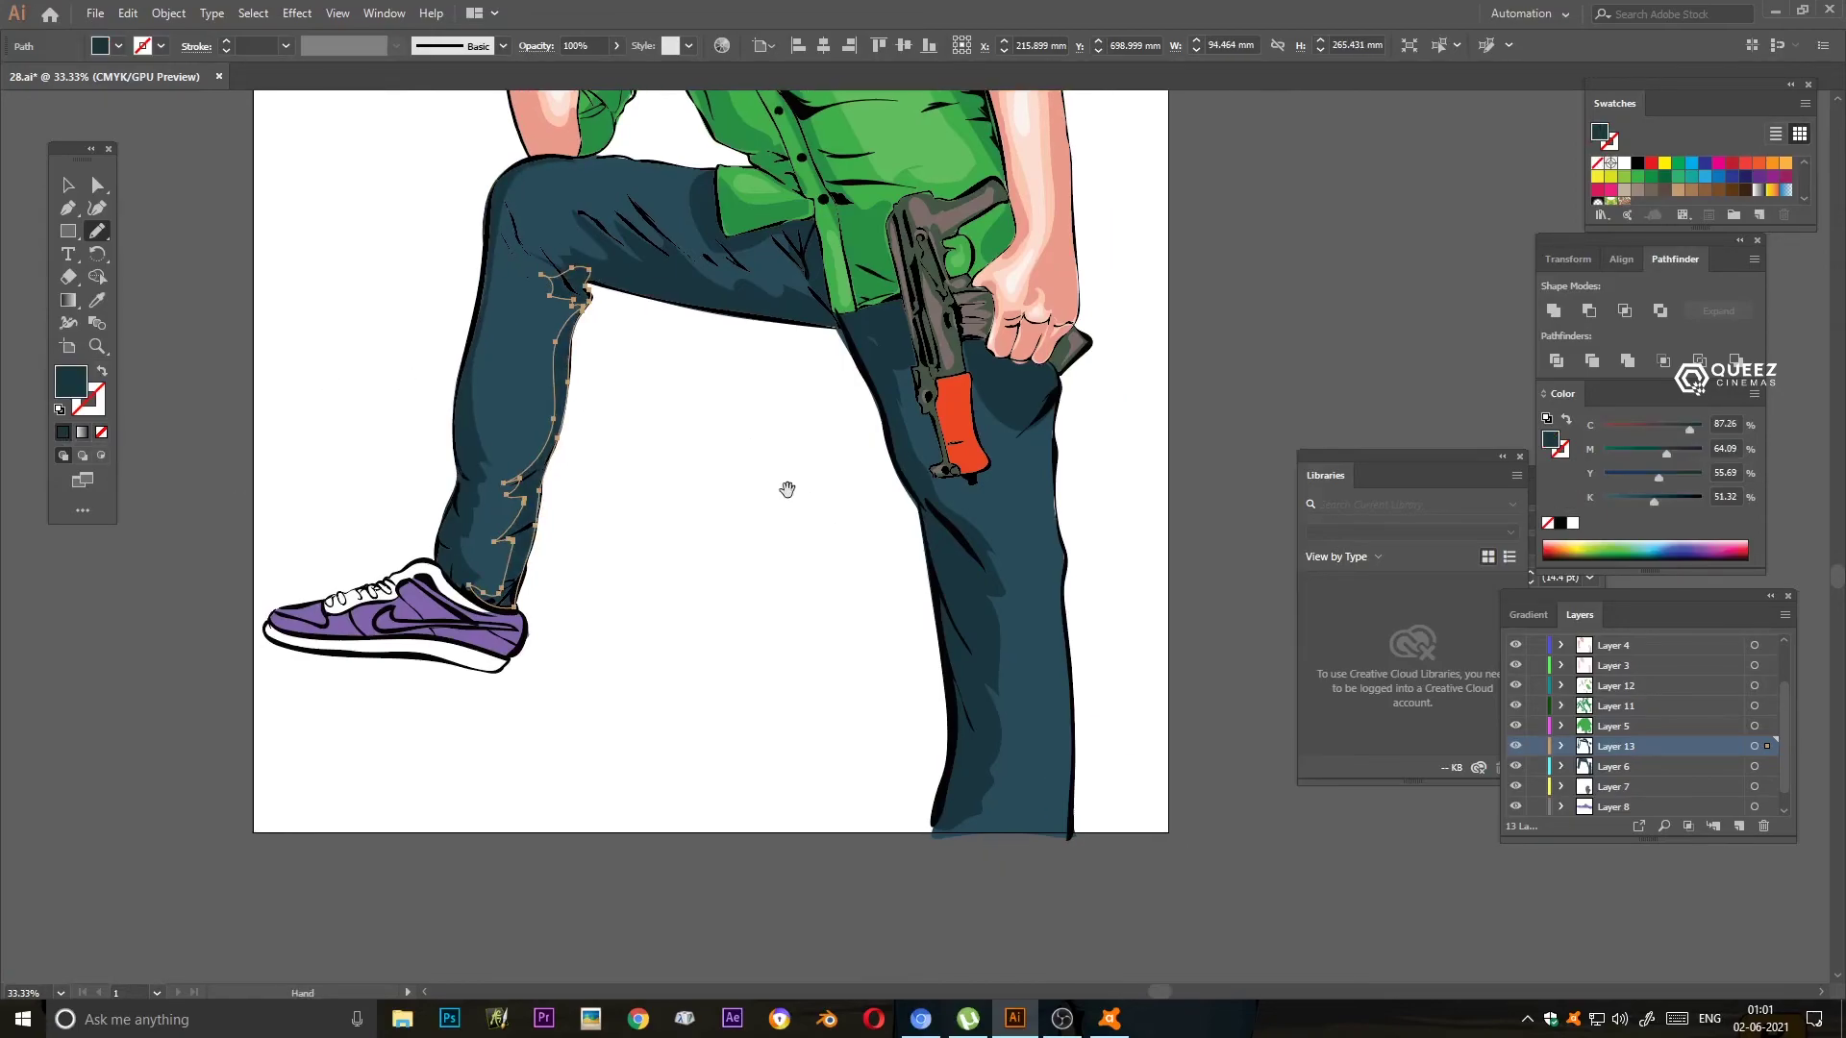
left_click_drag(1045, 829, 1045, 829)
left_click_drag(1034, 410, 1048, 575)
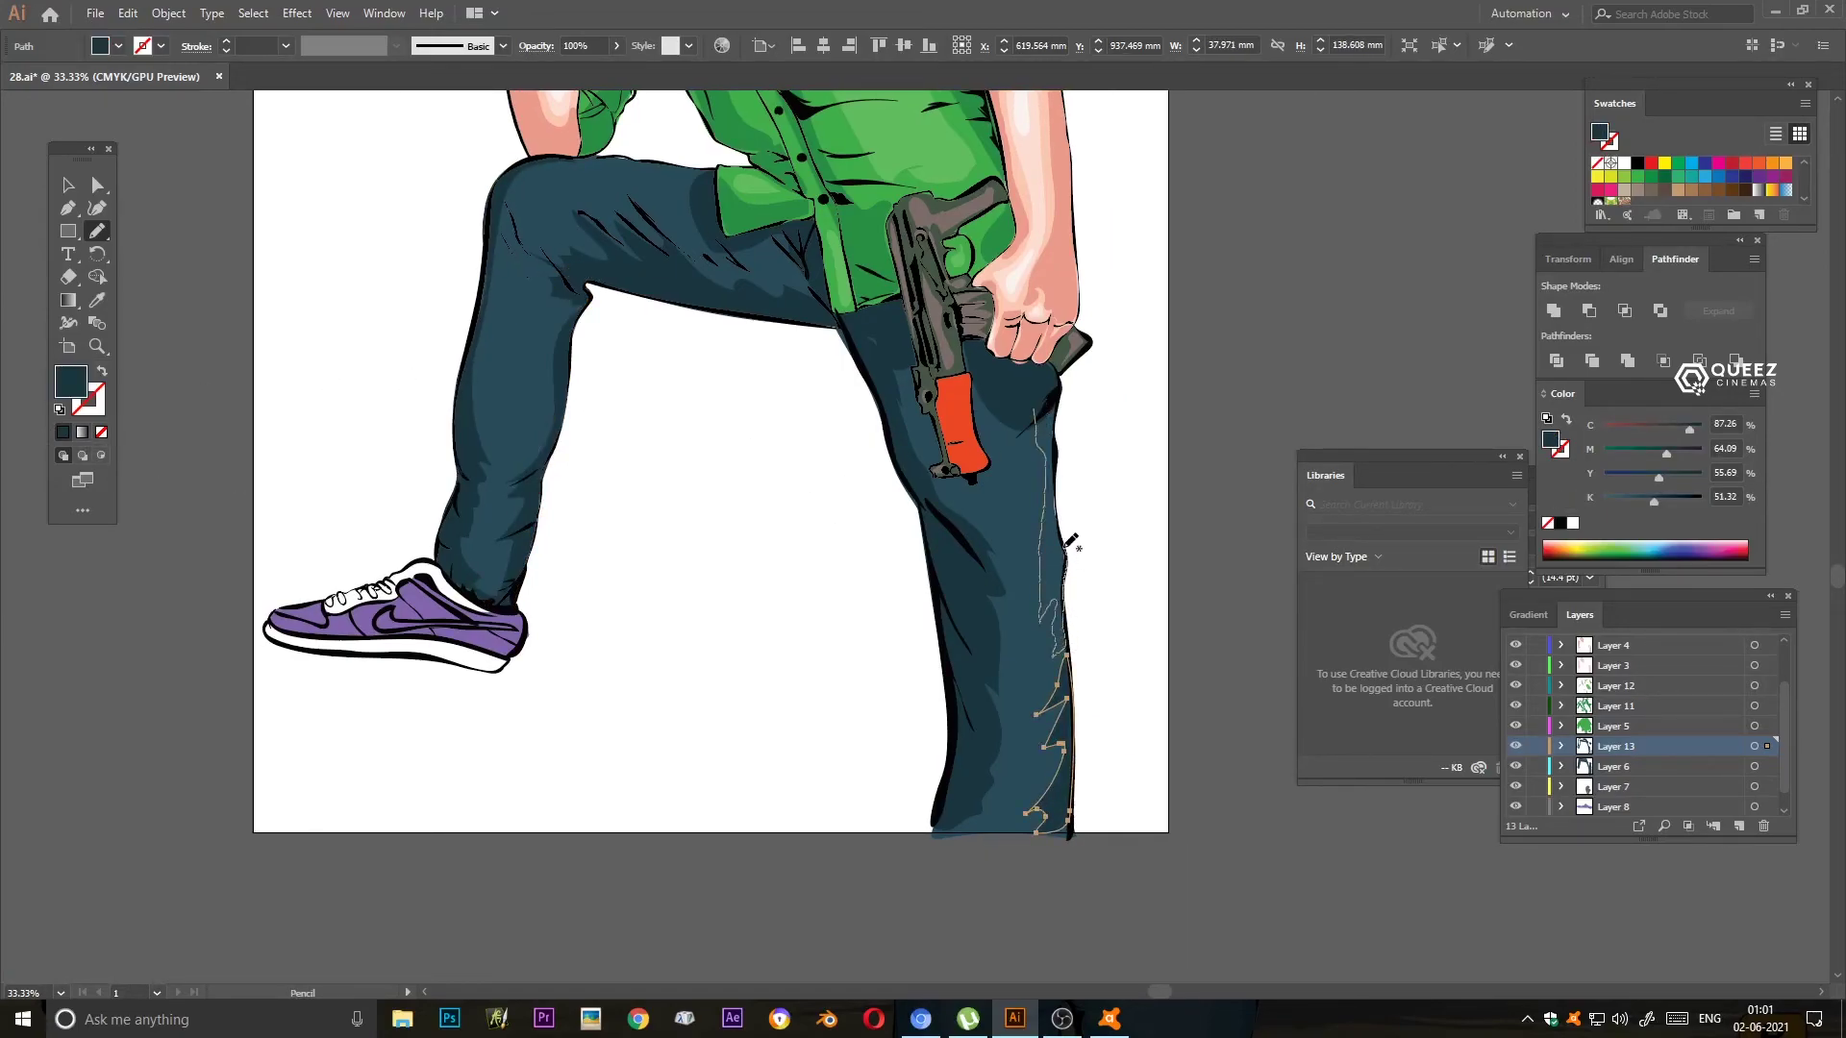
left_click_drag(1053, 392, 1048, 399)
- Zoom out, clear the selection and add a new layer for the sneaker sole
key("ctrl+minus")
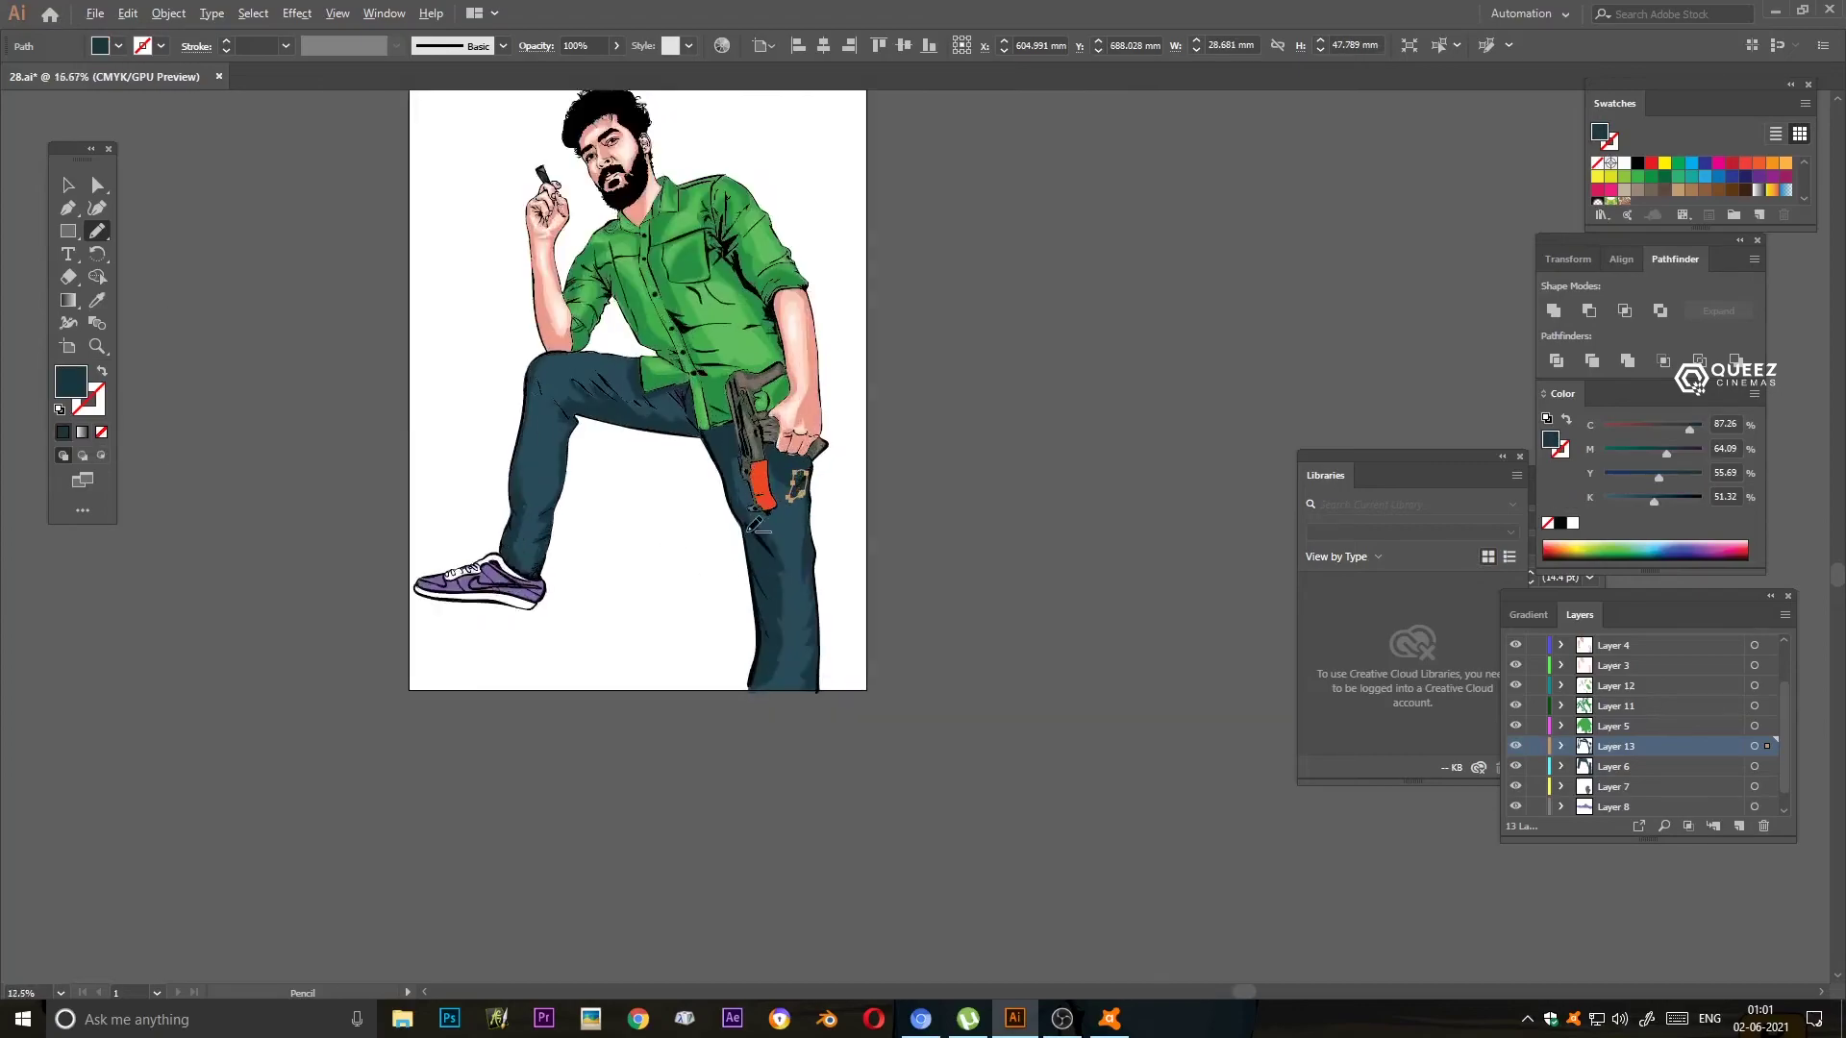
key("ctrl+F9")
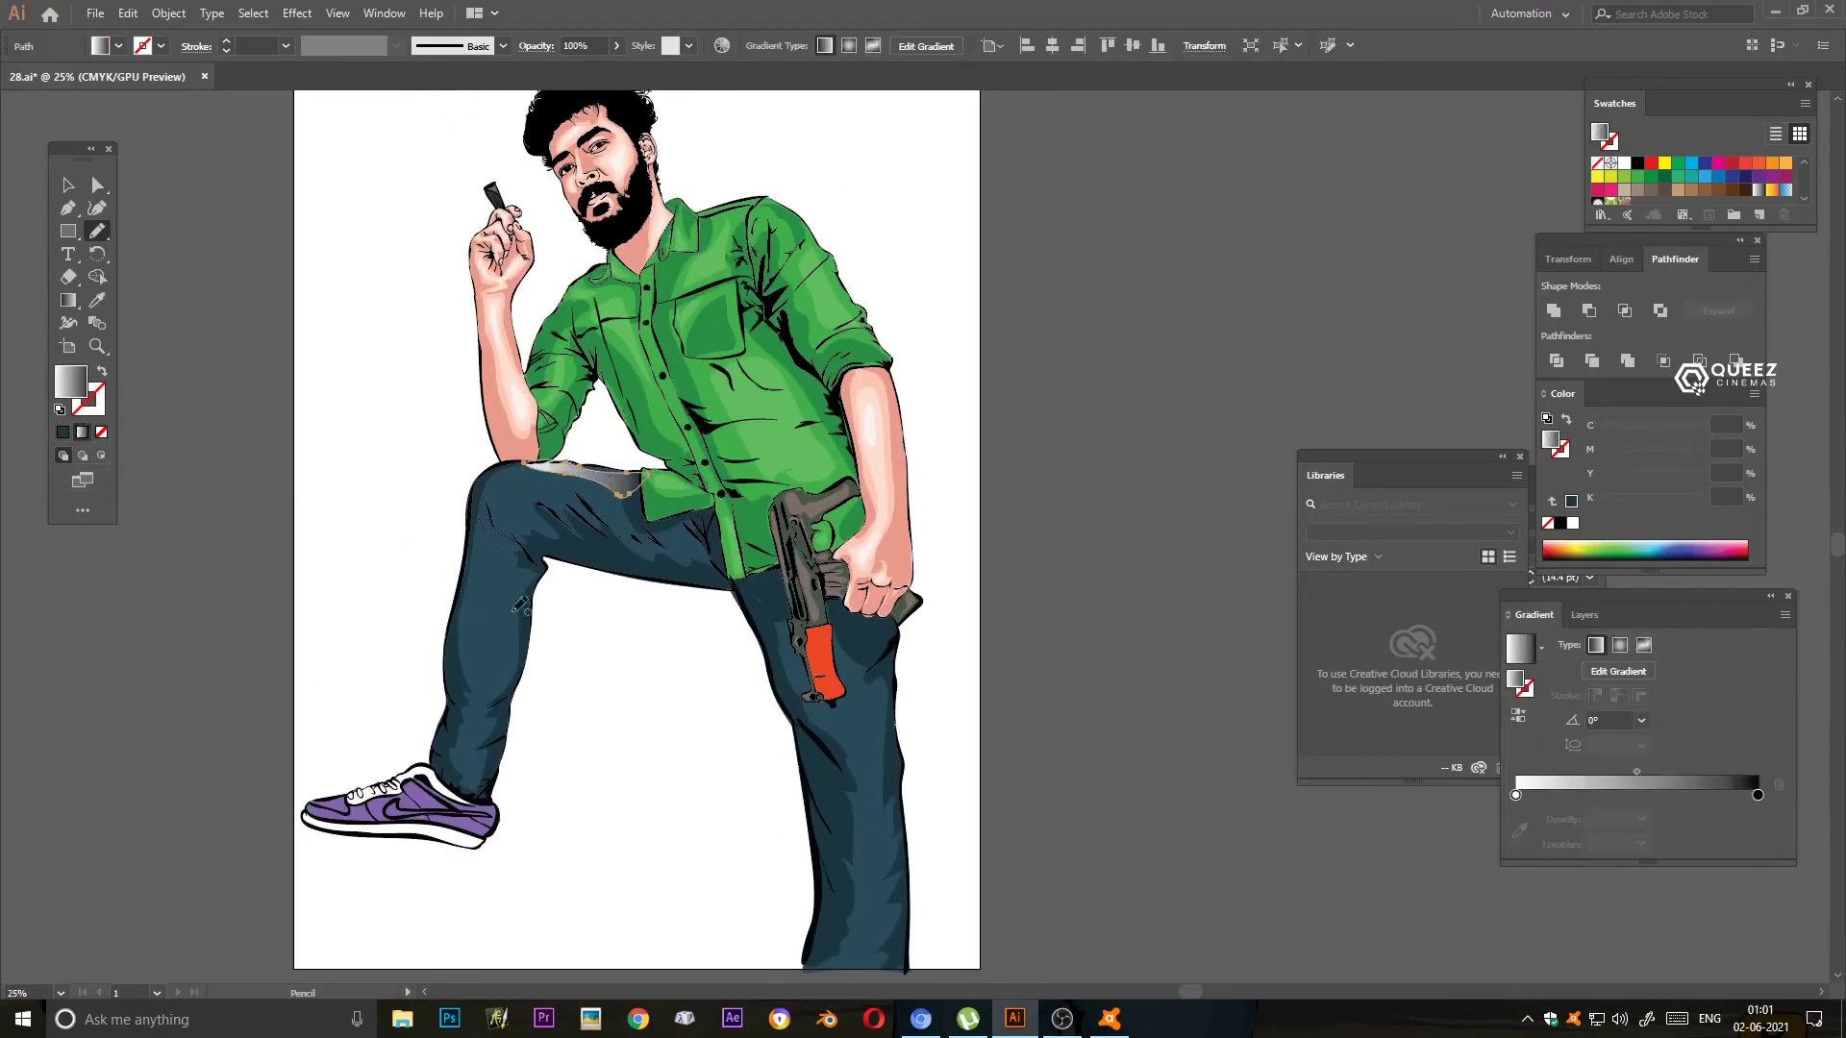
key("v")
left_click(382, 324)
scroll(954, 574, "left", 3)
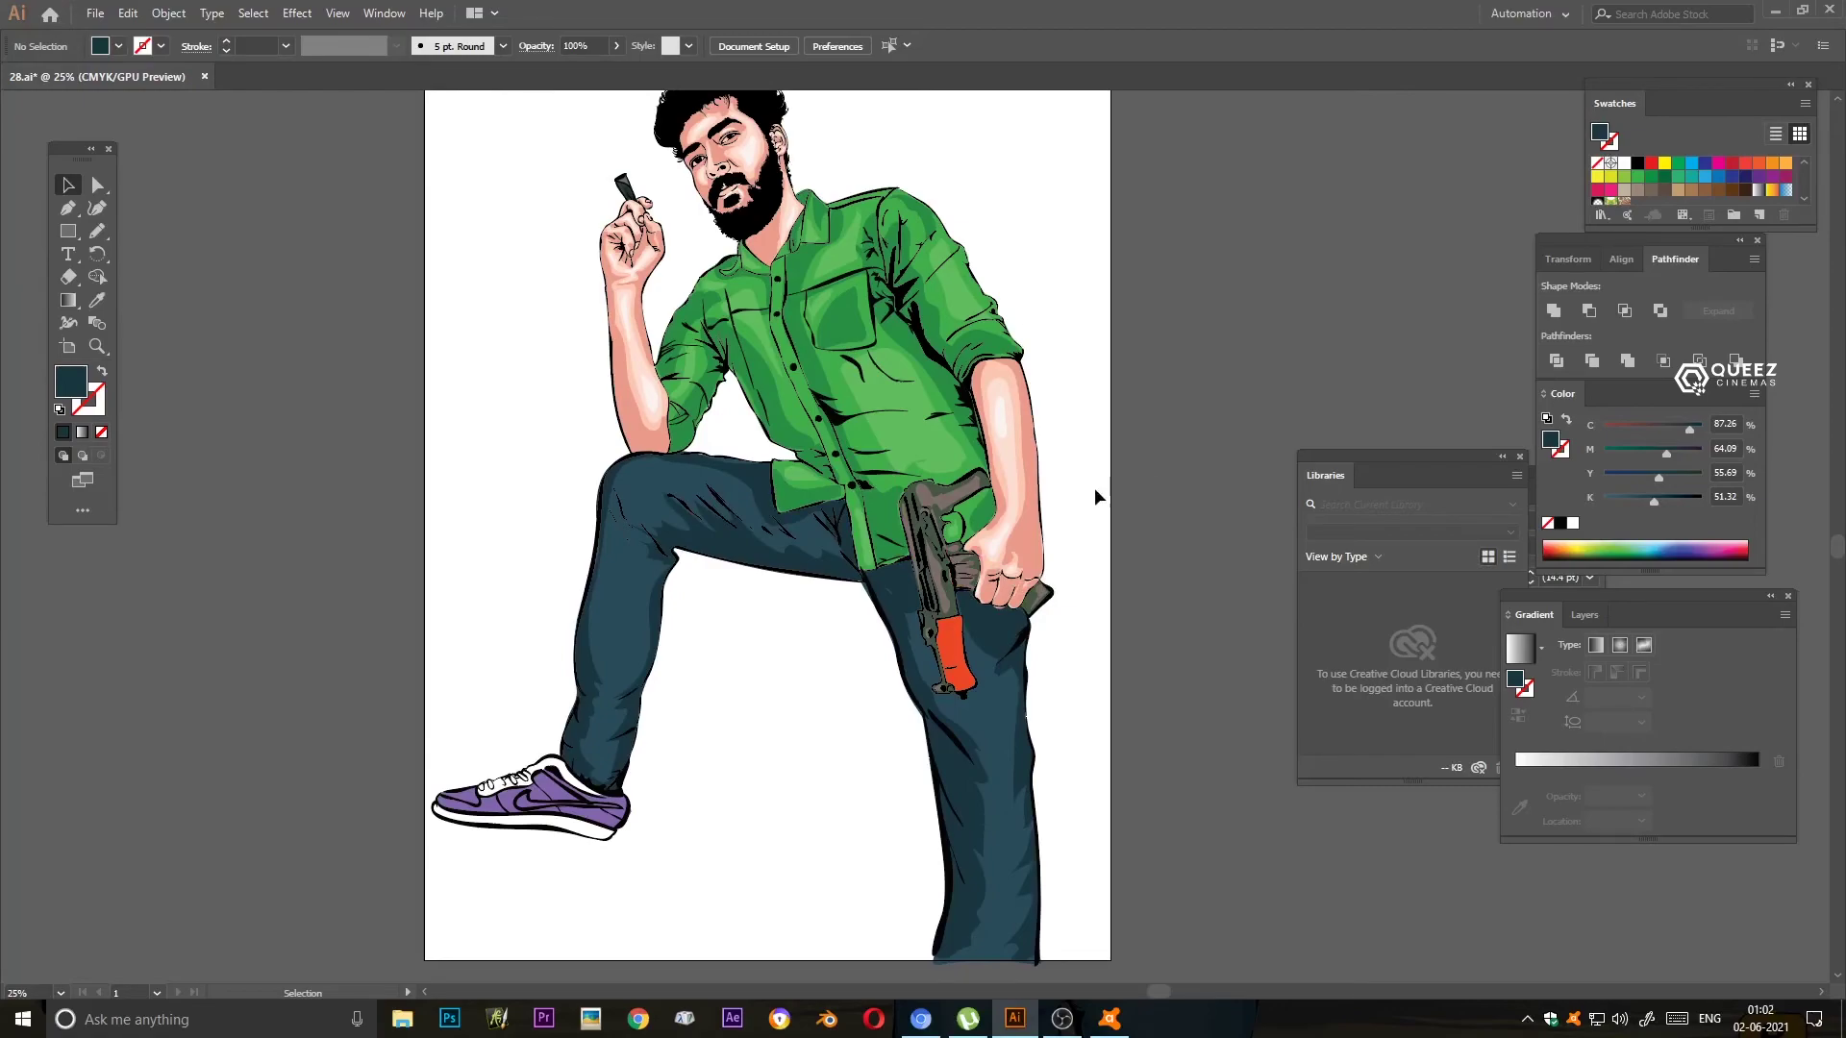
key("ctrl+plus")
key("ctrl+plus")
left_click(1580, 615)
key("ctrl+plus")
key("n")
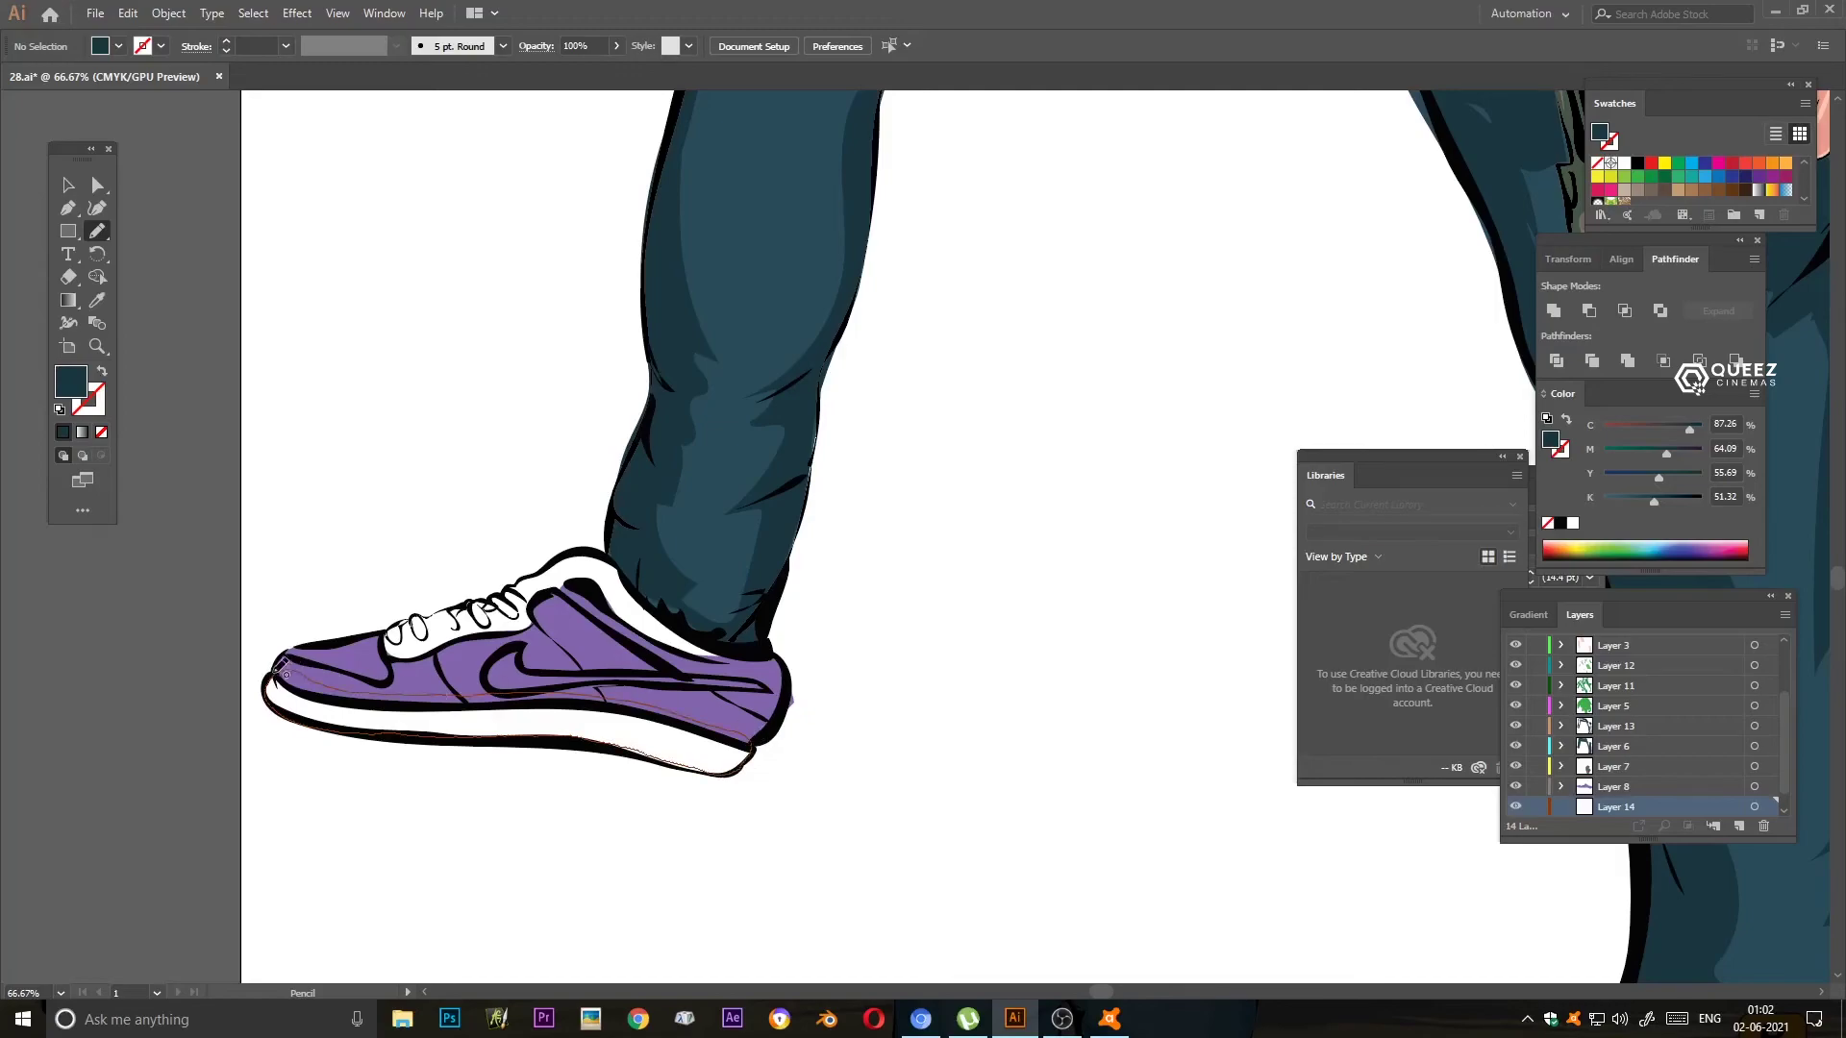
- Draw a shape along the sneaker's sole and fill it dark red
left_click_drag(285, 673, 285, 673)
double_click(70, 381)
left_click(1259, 288)
key("Return")
right_click(375, 639)
key("Escape")
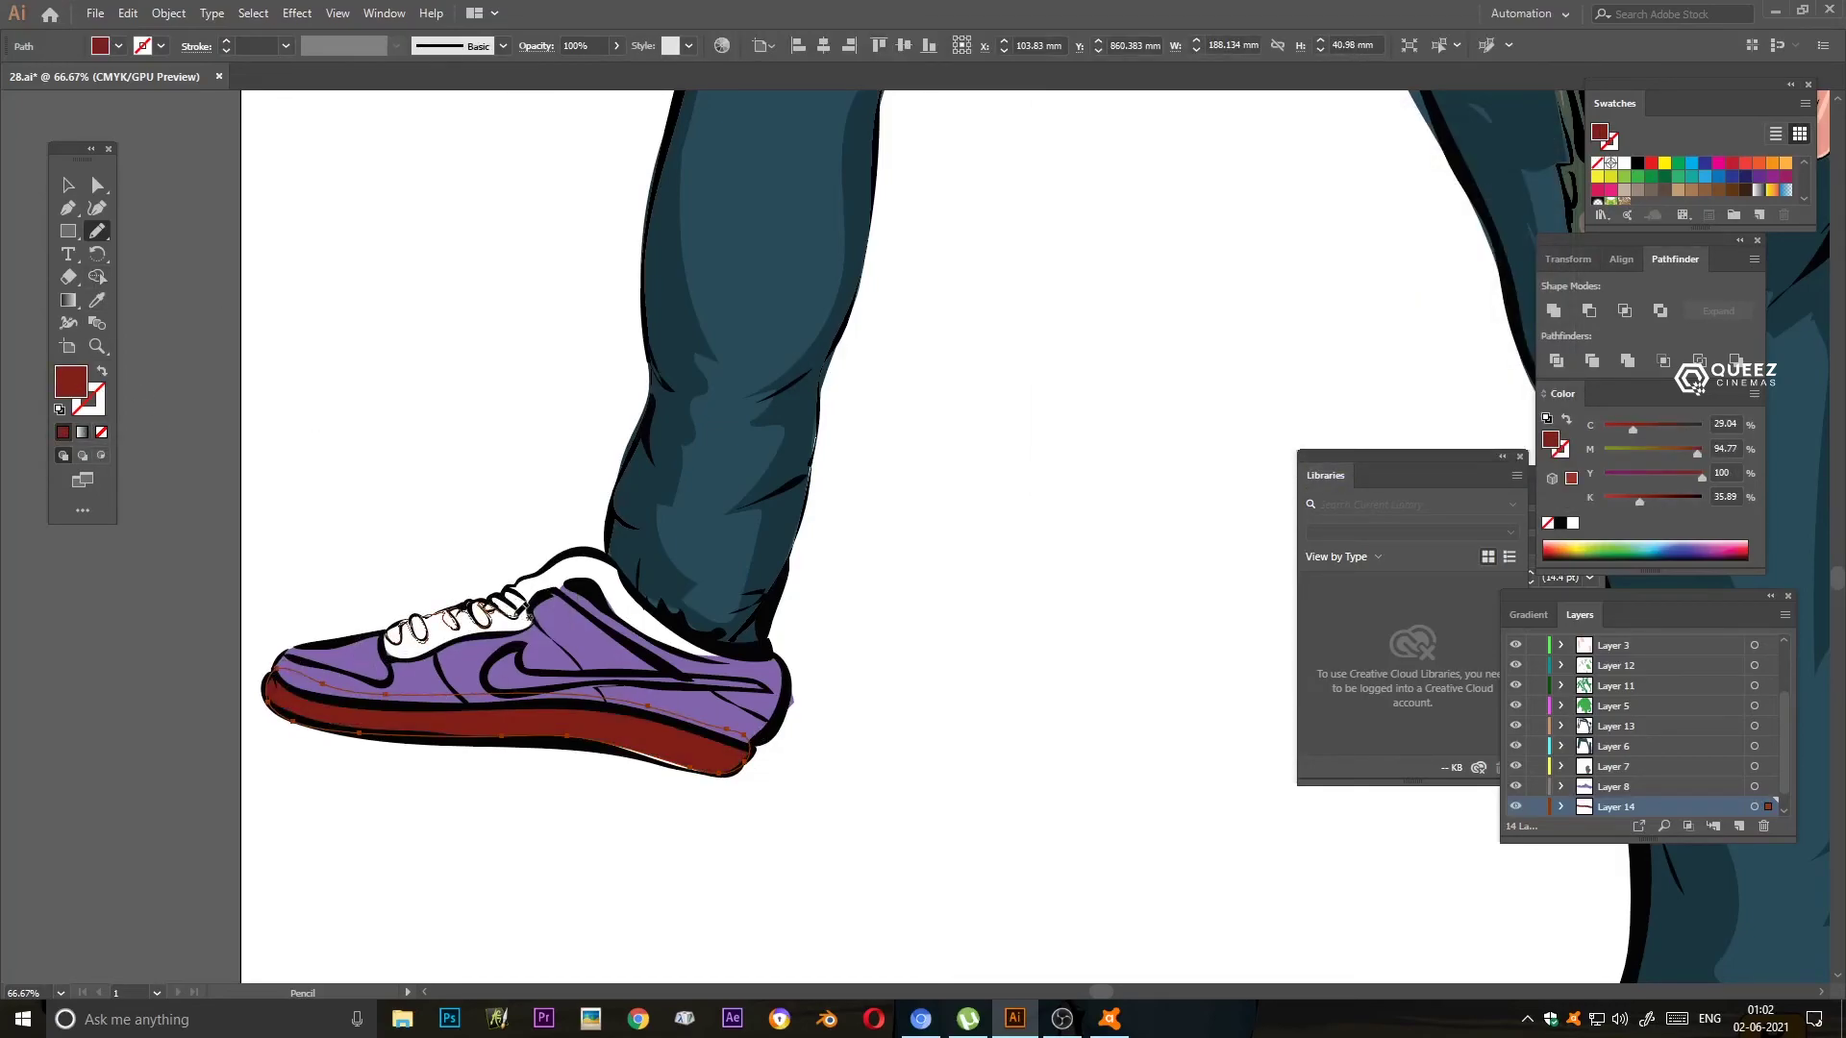
- Draw a trim shape along the shoe's upper edge and fill it orange
left_click_drag(381, 680, 375, 673)
double_click(70, 381)
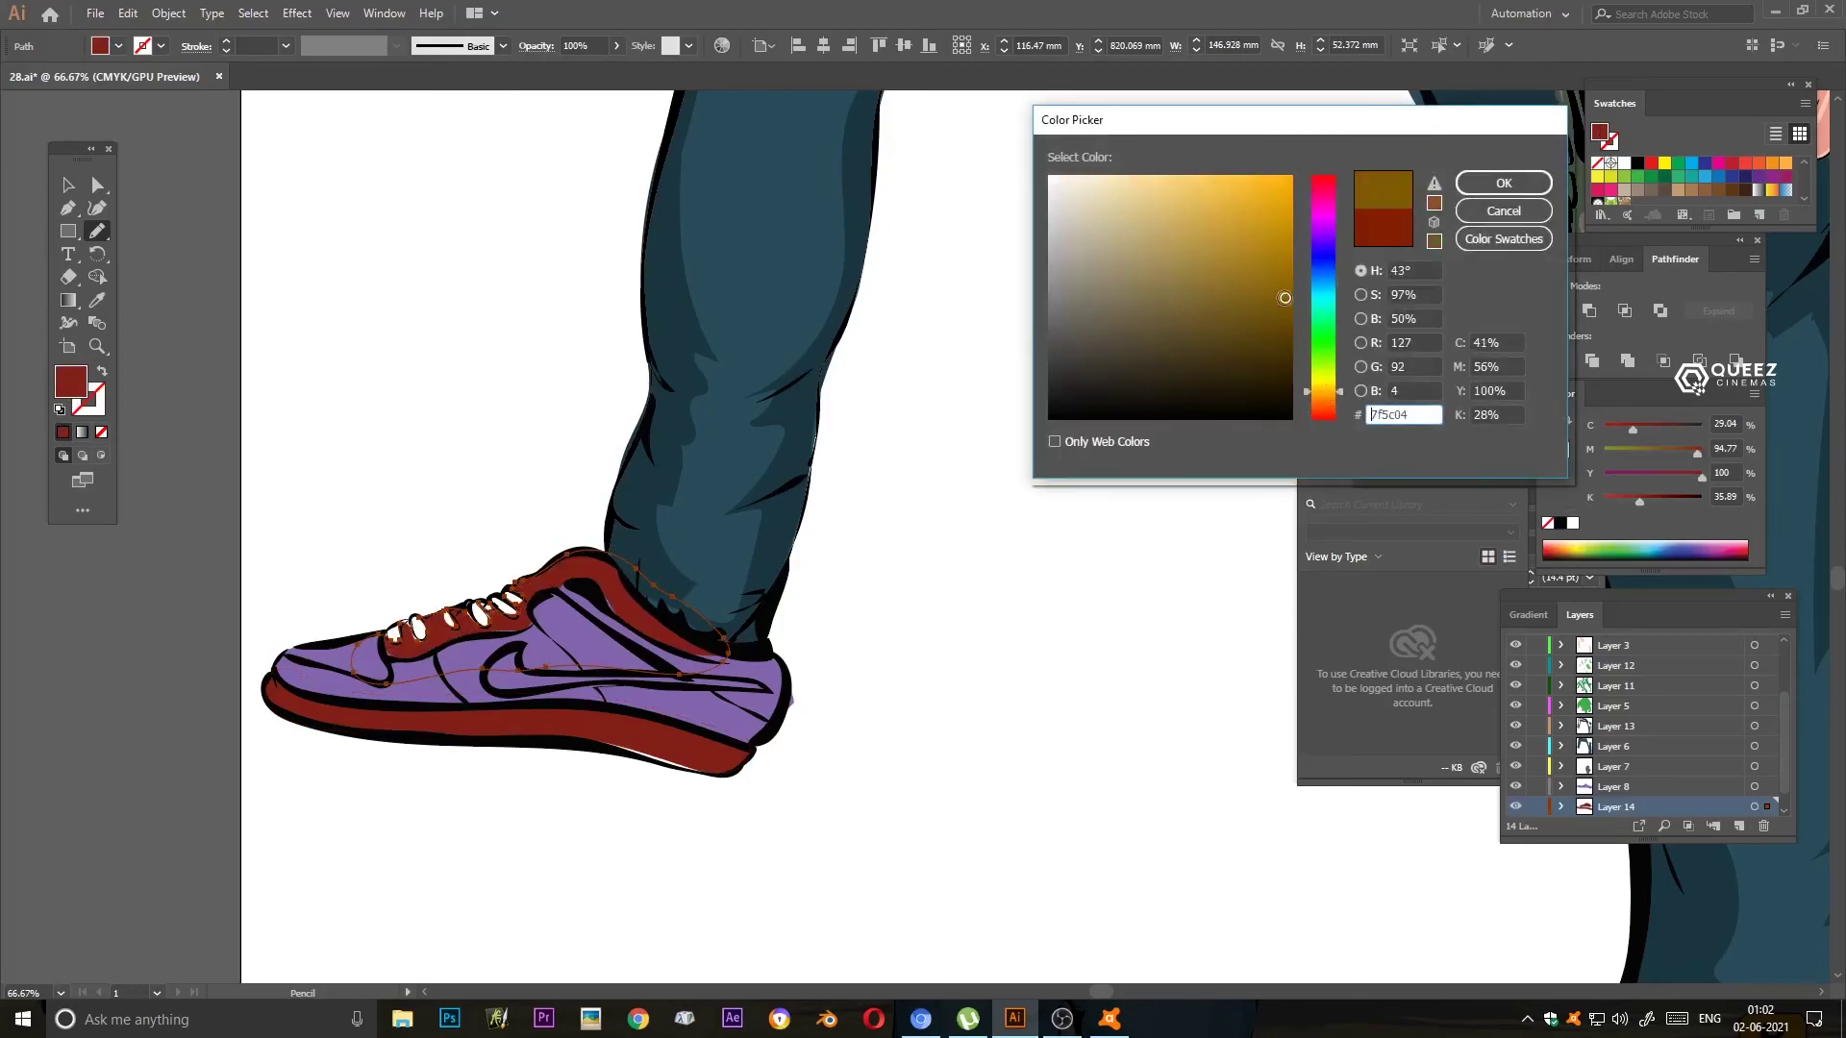
left_click(1269, 202)
key("Return")
- Add a new layer with a pale yellow fill, deselect, and add another layer
left_click(1738, 826)
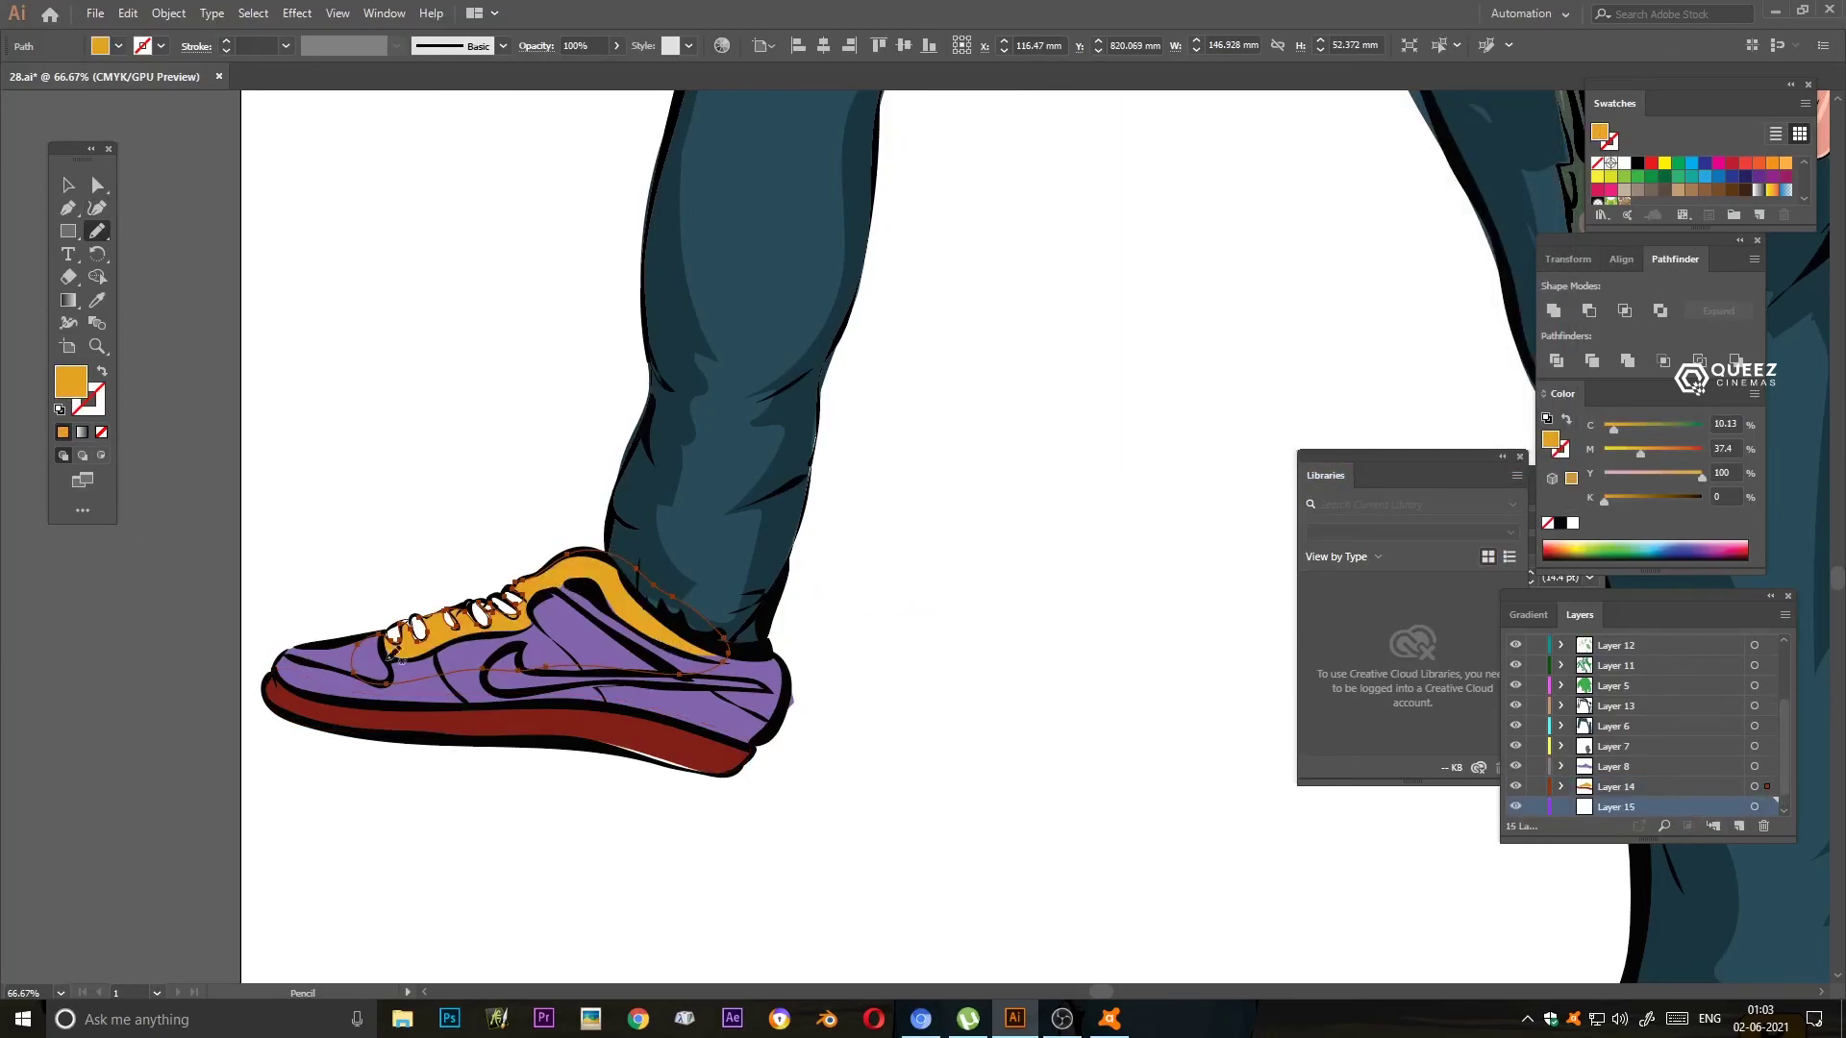
double_click(70, 381)
left_click(1154, 154)
left_click(1518, 182)
key("v")
left_click(577, 644)
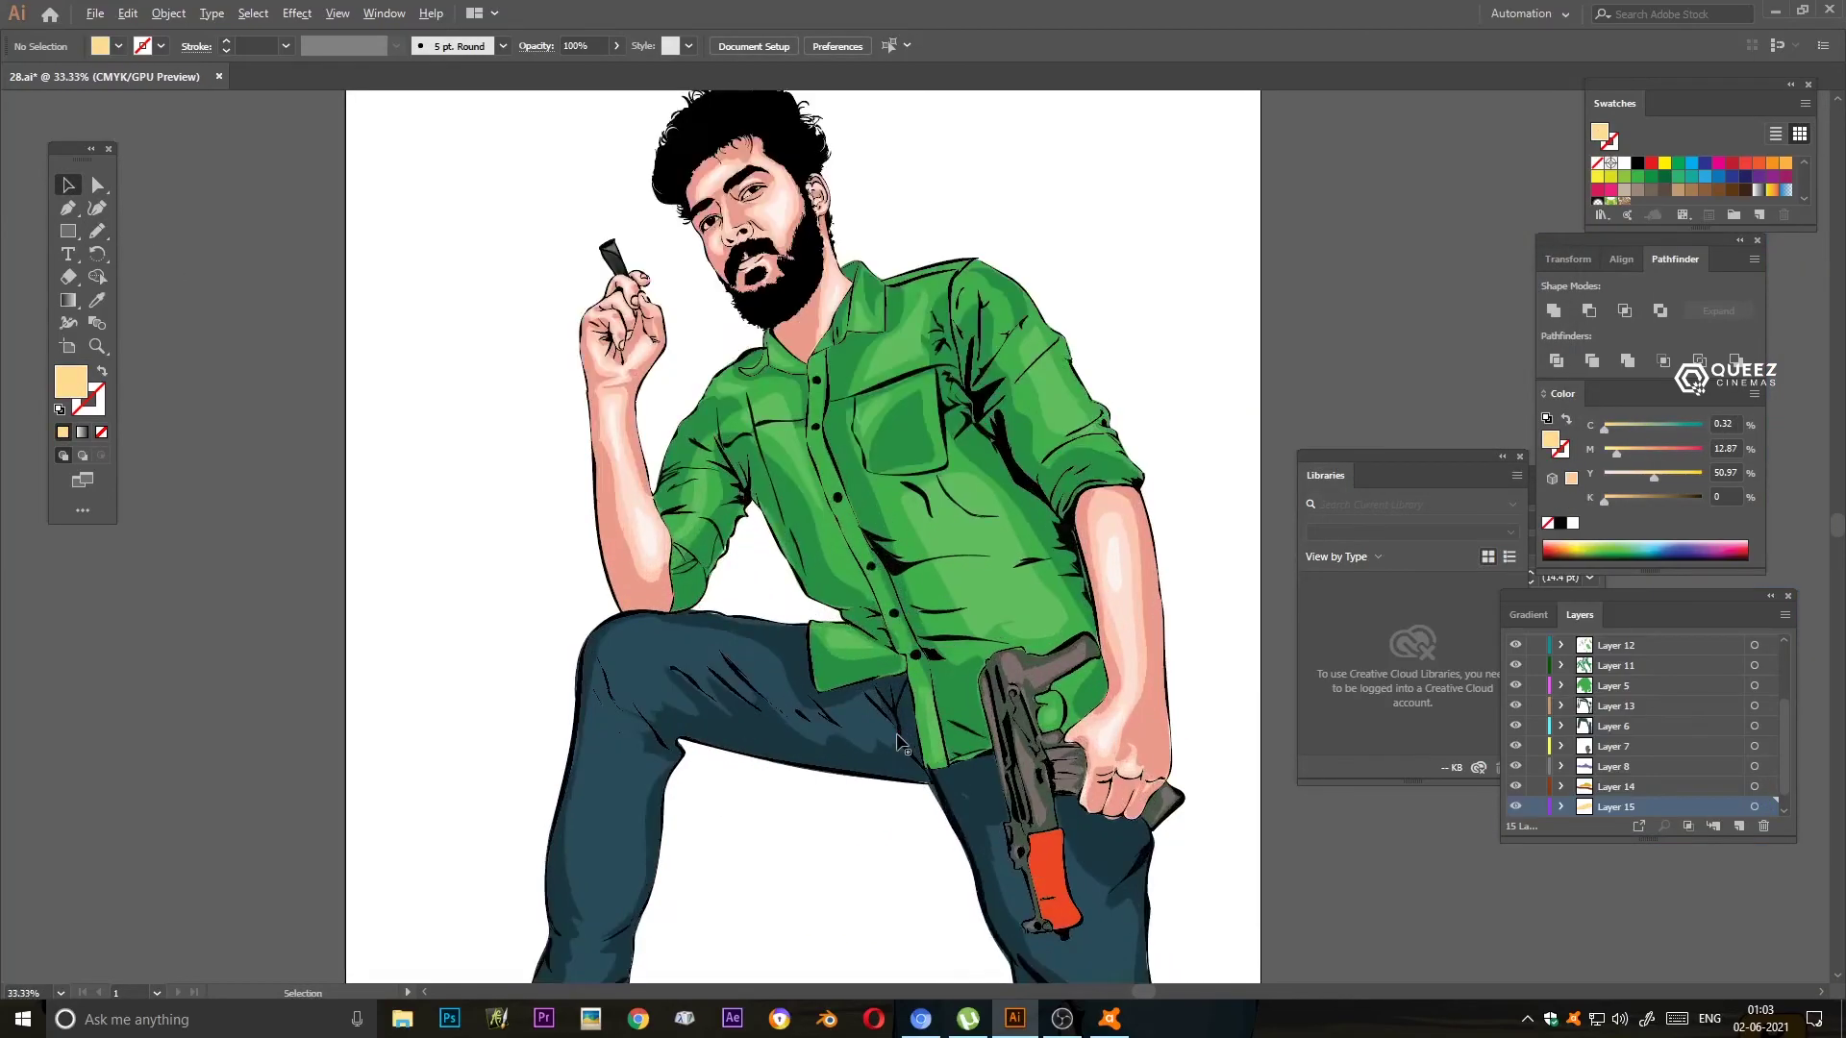
key("ctrl+l")
- Pencil-draw a highlight down the standing leg filled a lighter blue than the jeans
key("n")
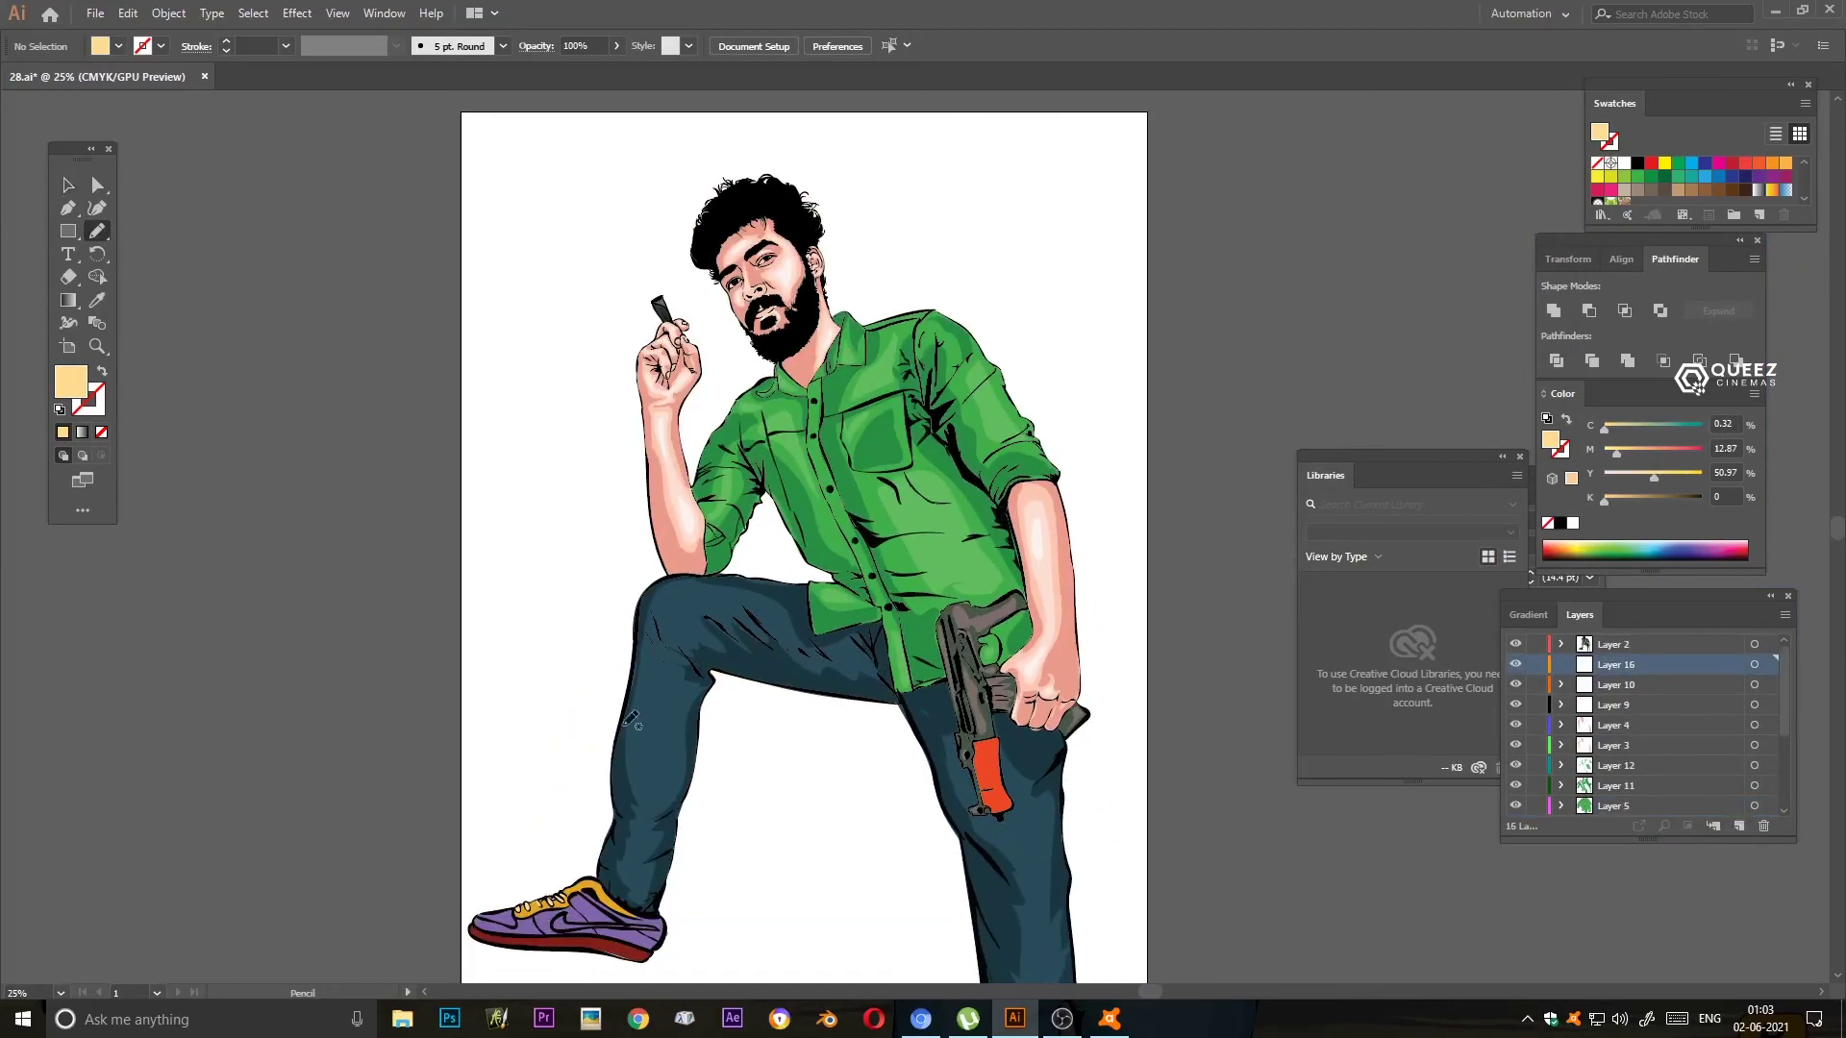
left_click_drag(683, 742, 694, 745)
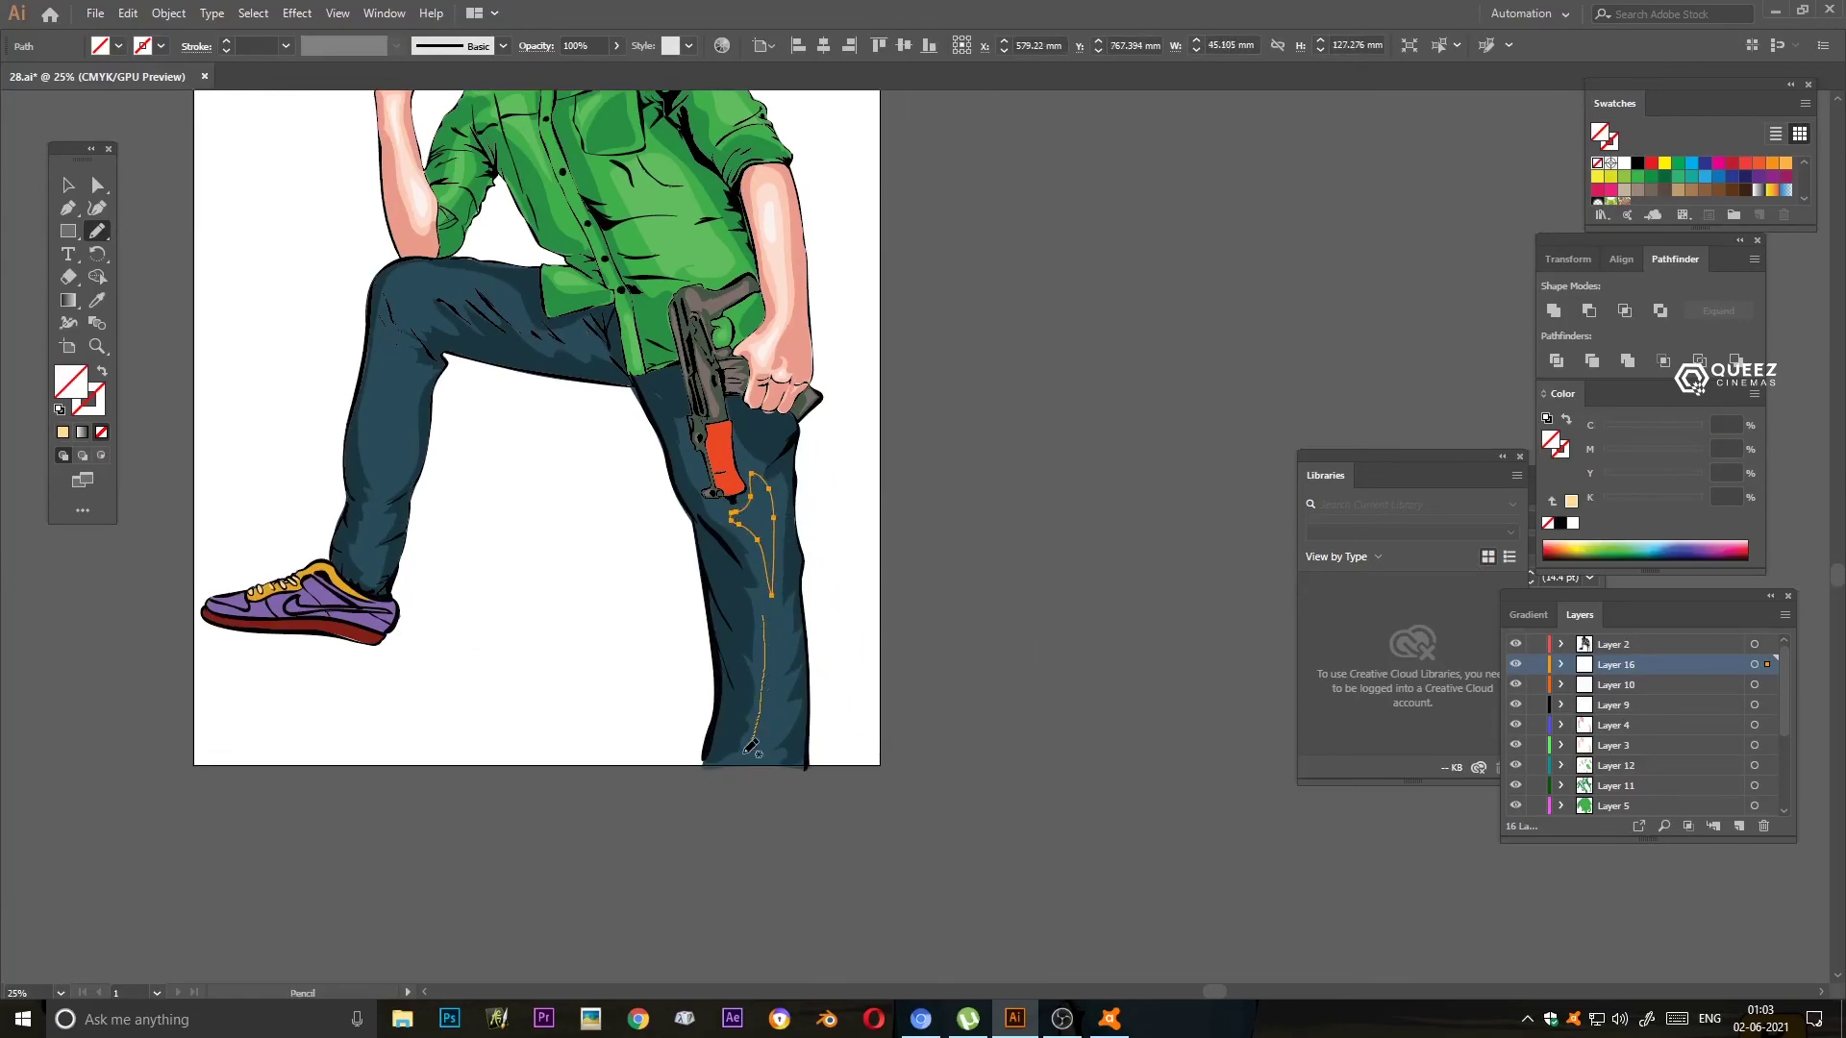
key("i")
left_click(528, 625)
double_click(1549, 440)
left_click(1488, 179)
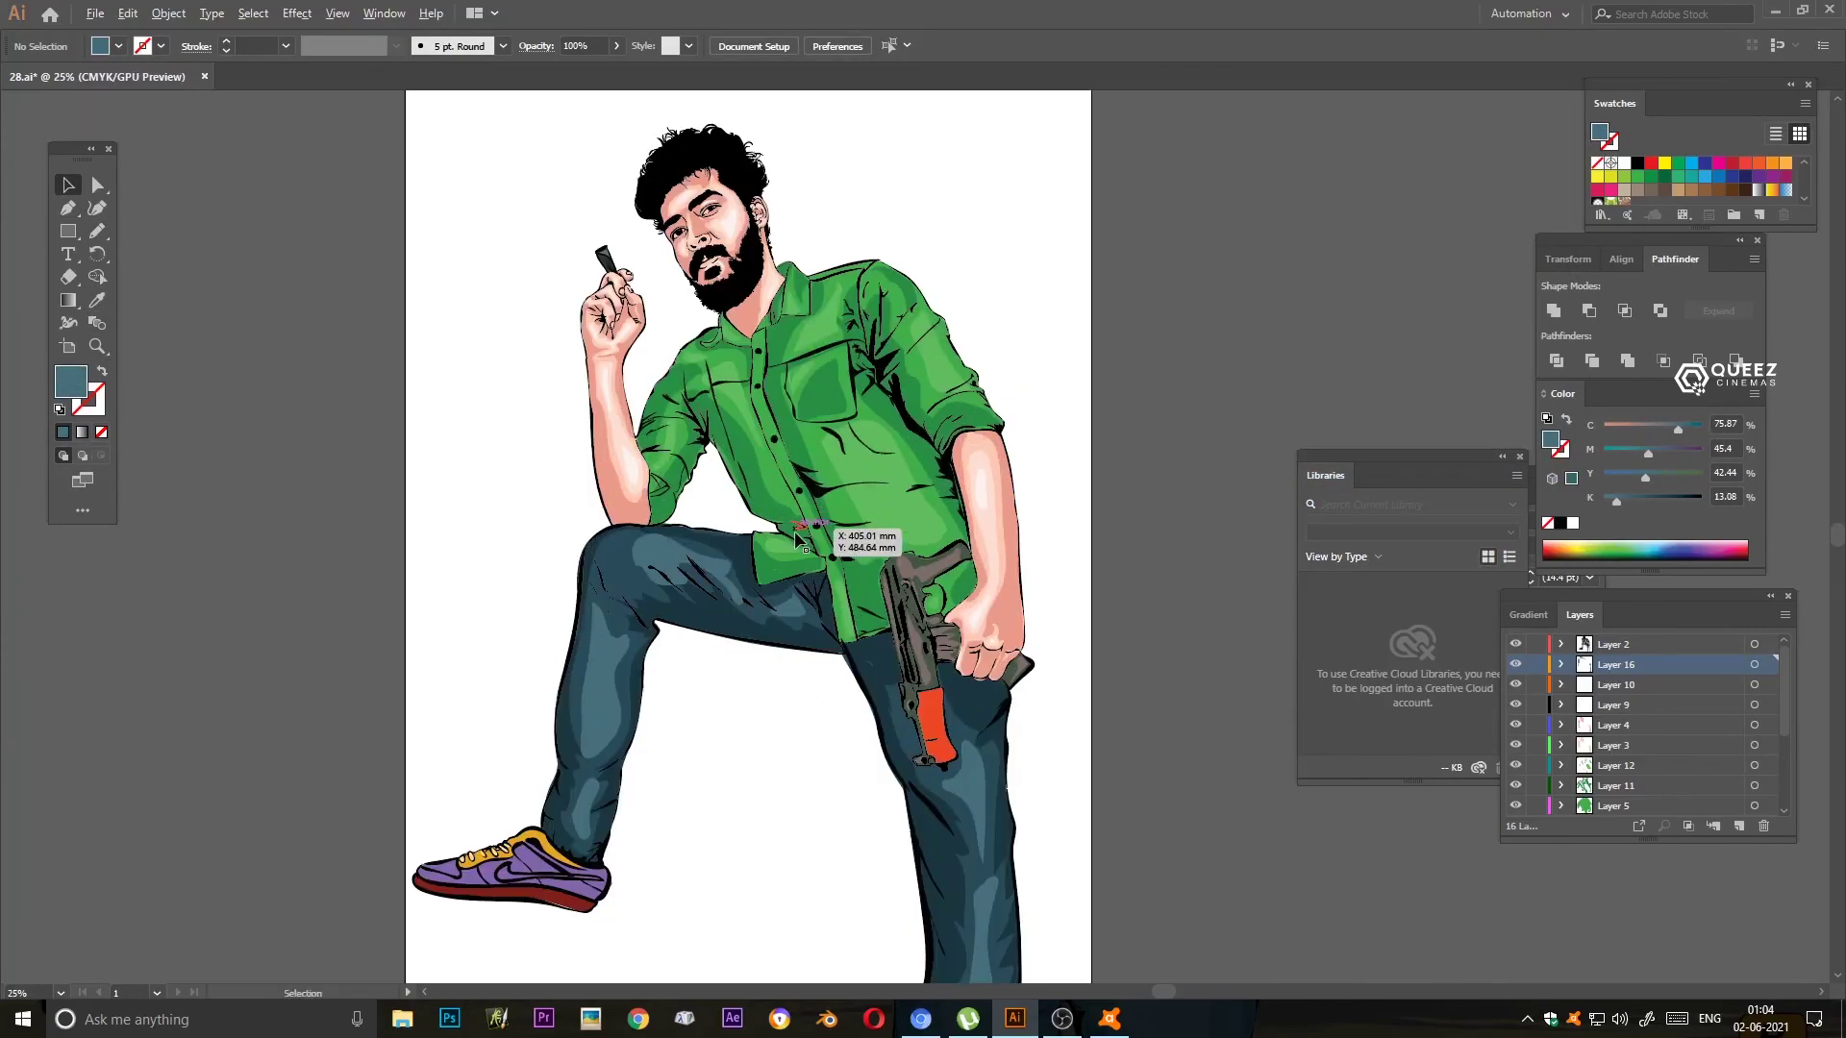
- Merge the figure's selected layers into one, then add a new layer
scroll(1663, 746, "down", 2)
scroll(1621, 668, "up", 3)
left_click(1515, 644)
left_click(1642, 664)
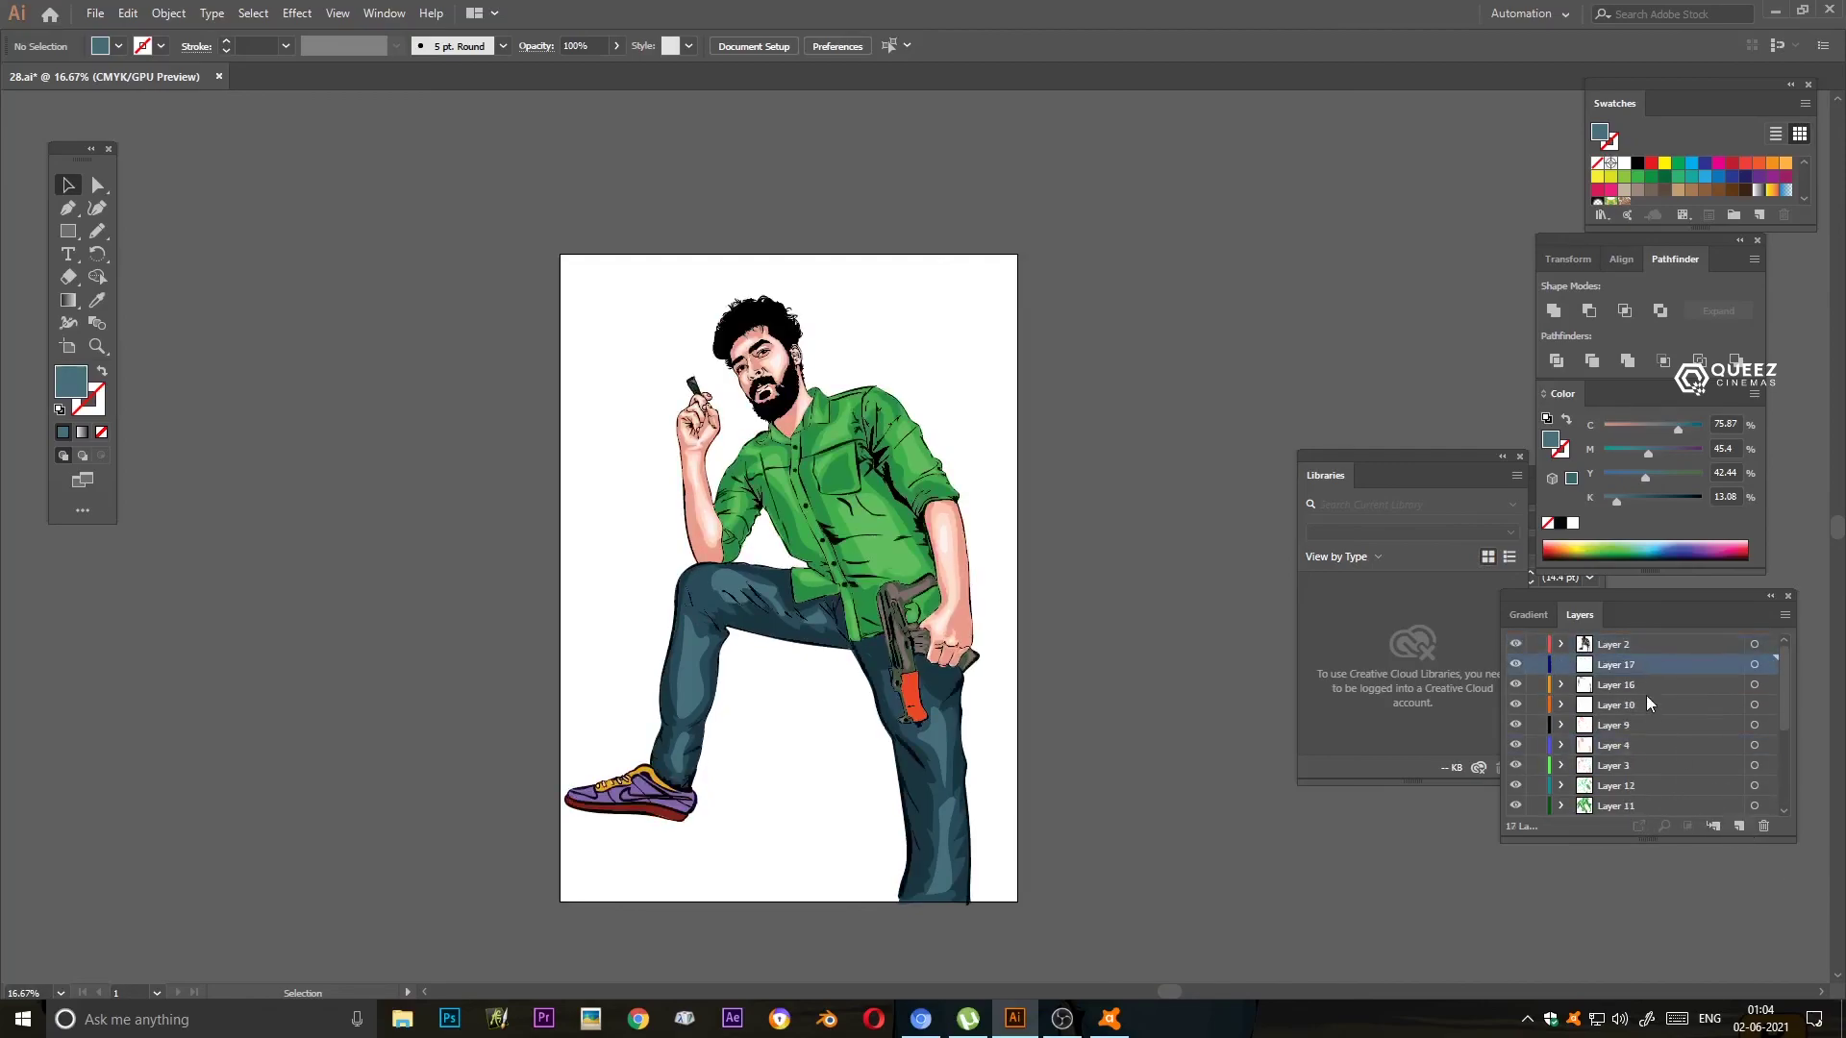
left_click(1648, 747, "shift")
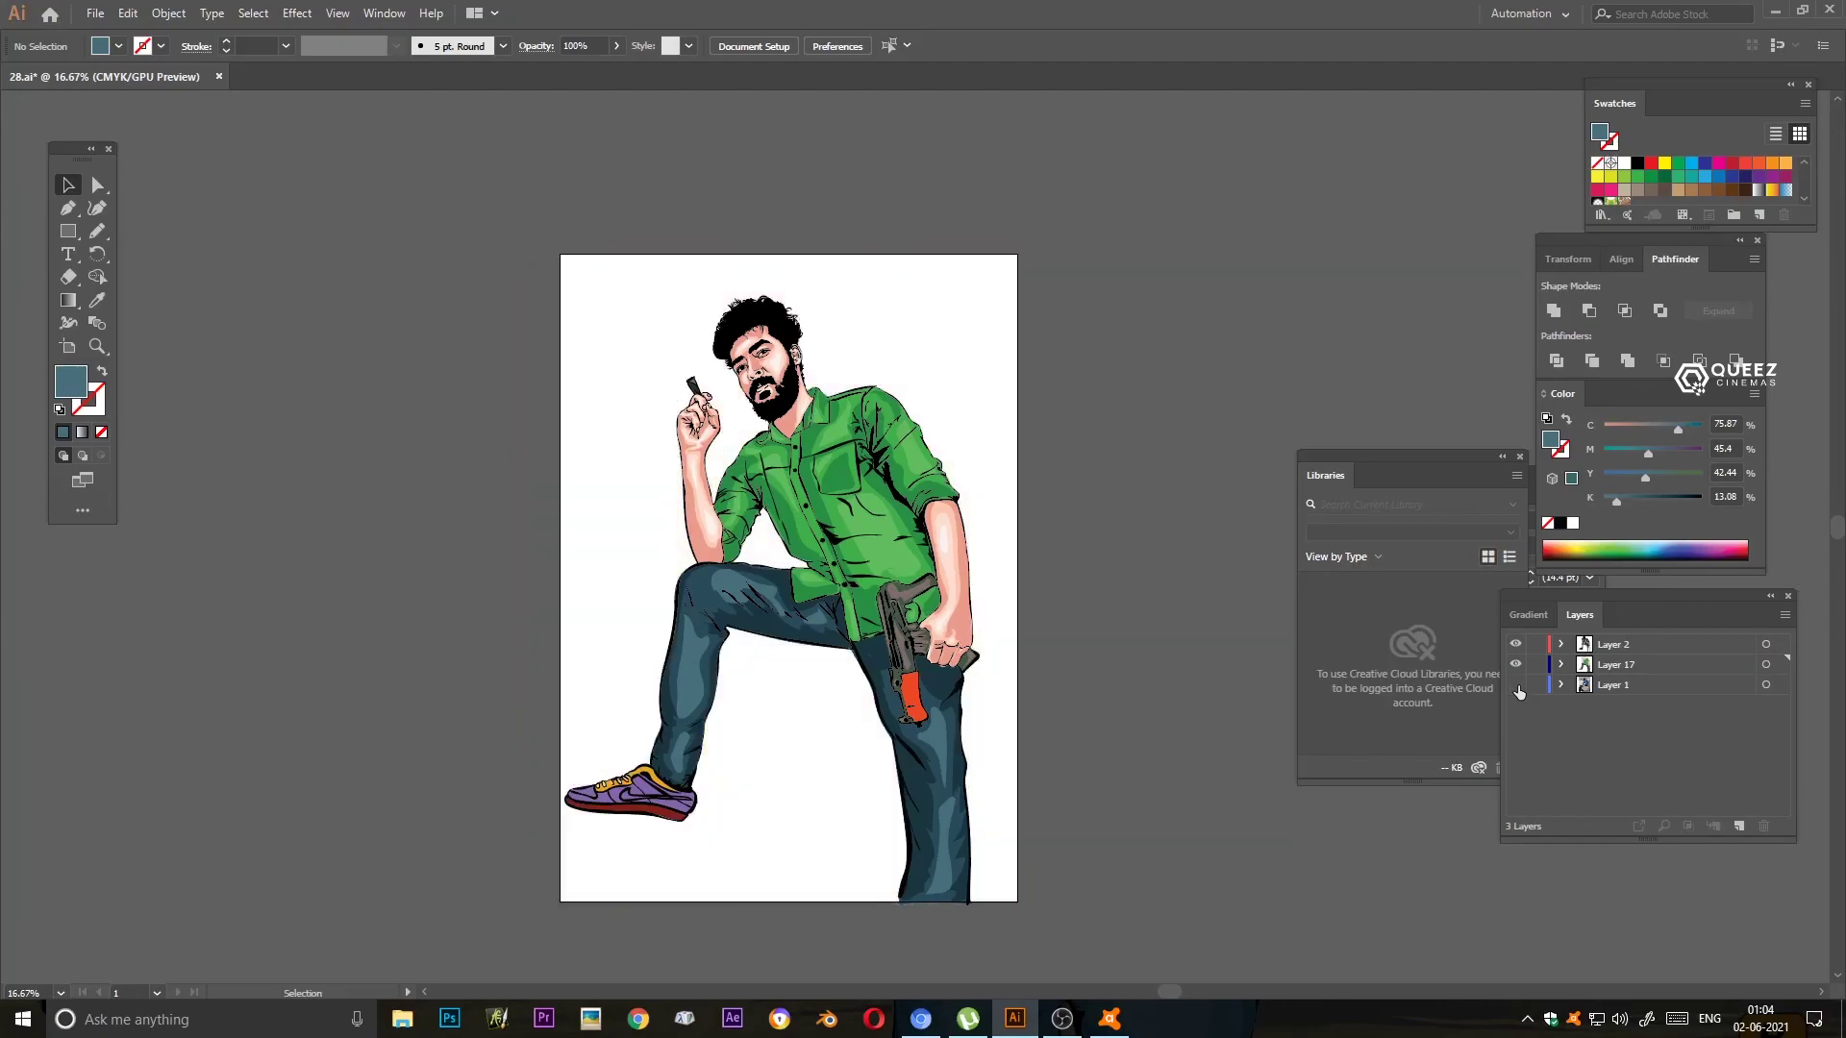
key("ctrl+l")
- Draw an artboard-sized rectangle behind the figure with a radial gradient fill
key("m")
left_click_drag(481, 240, 938, 886)
left_click(1527, 615)
left_click(1520, 649)
left_click(1620, 646)
- Set the gradient stops to 00c9ff at the centre and ffffff outside
double_click(1515, 794)
type("00c9ff")
key("Return")
double_click(1758, 794)
type("ffffff")
key("Return")
- Make the outer stop black, shift the midpoint, and adjust the centre colour
double_click(1757, 795)
key("Escape")
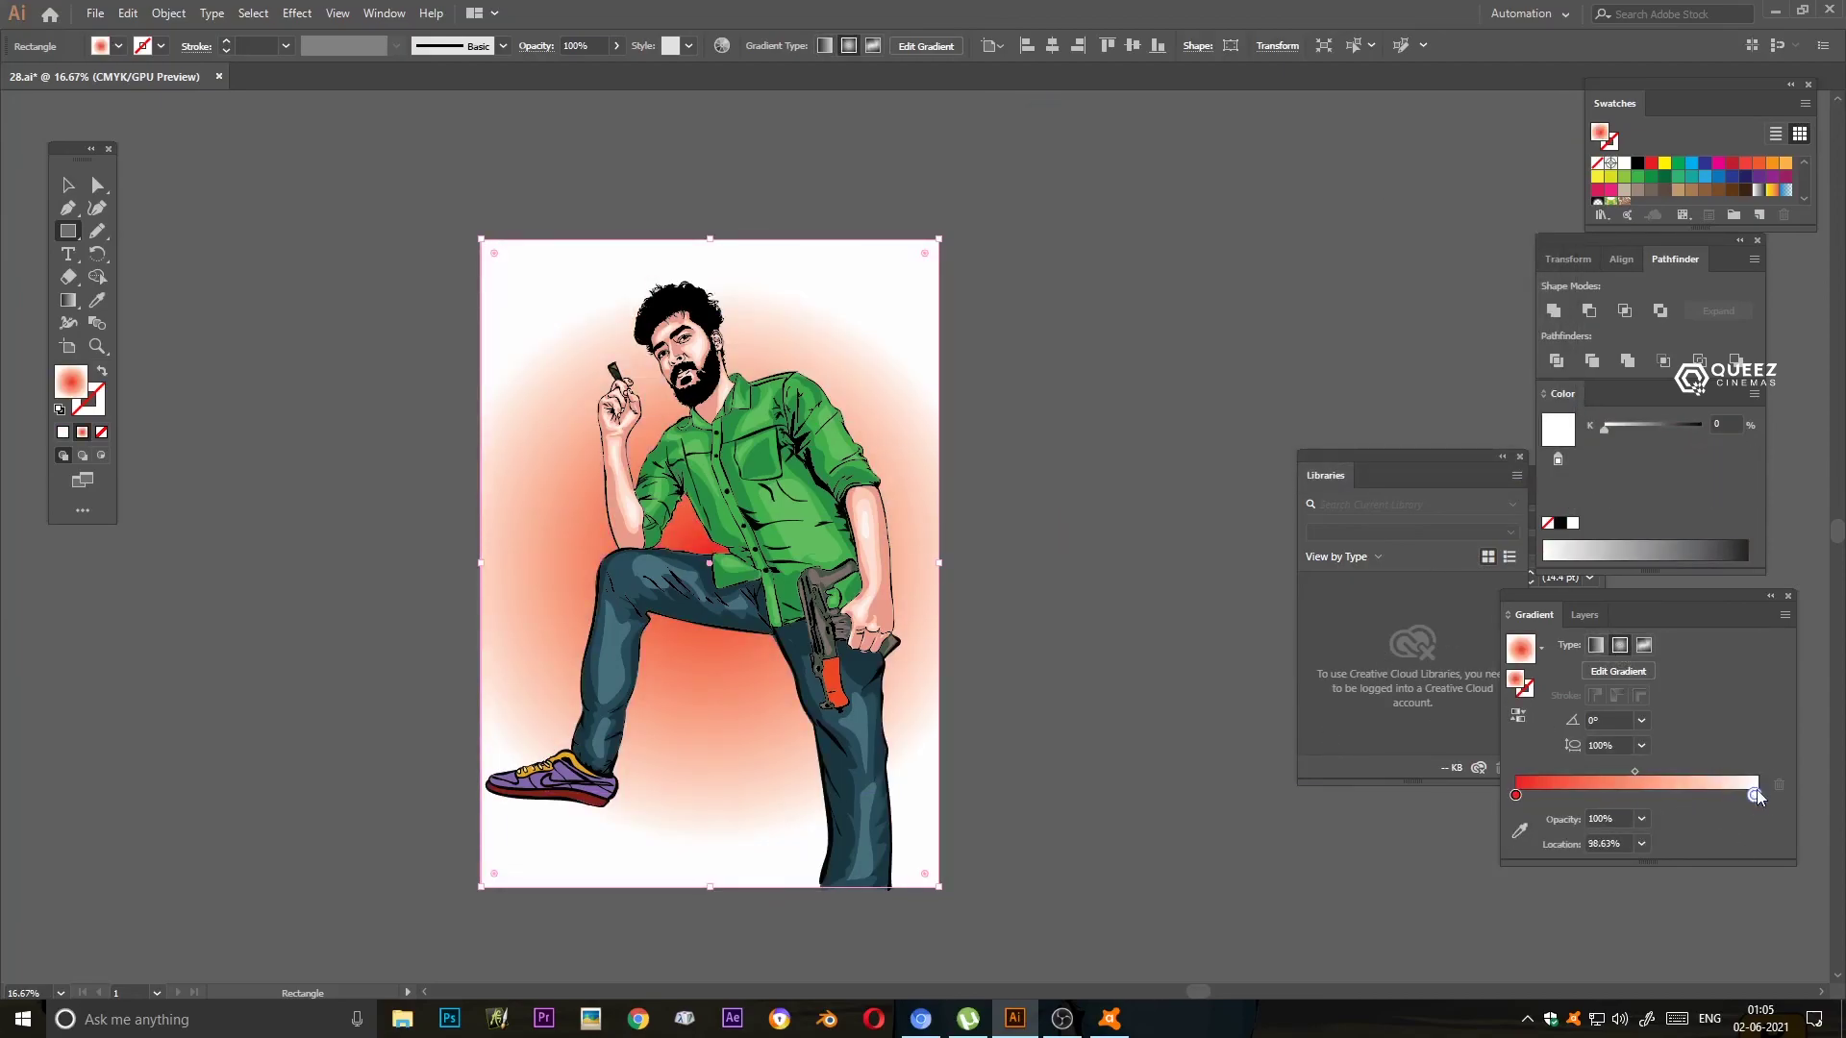
double_click(1756, 794)
left_click(1577, 678)
left_click_drag(1636, 771, 1660, 771)
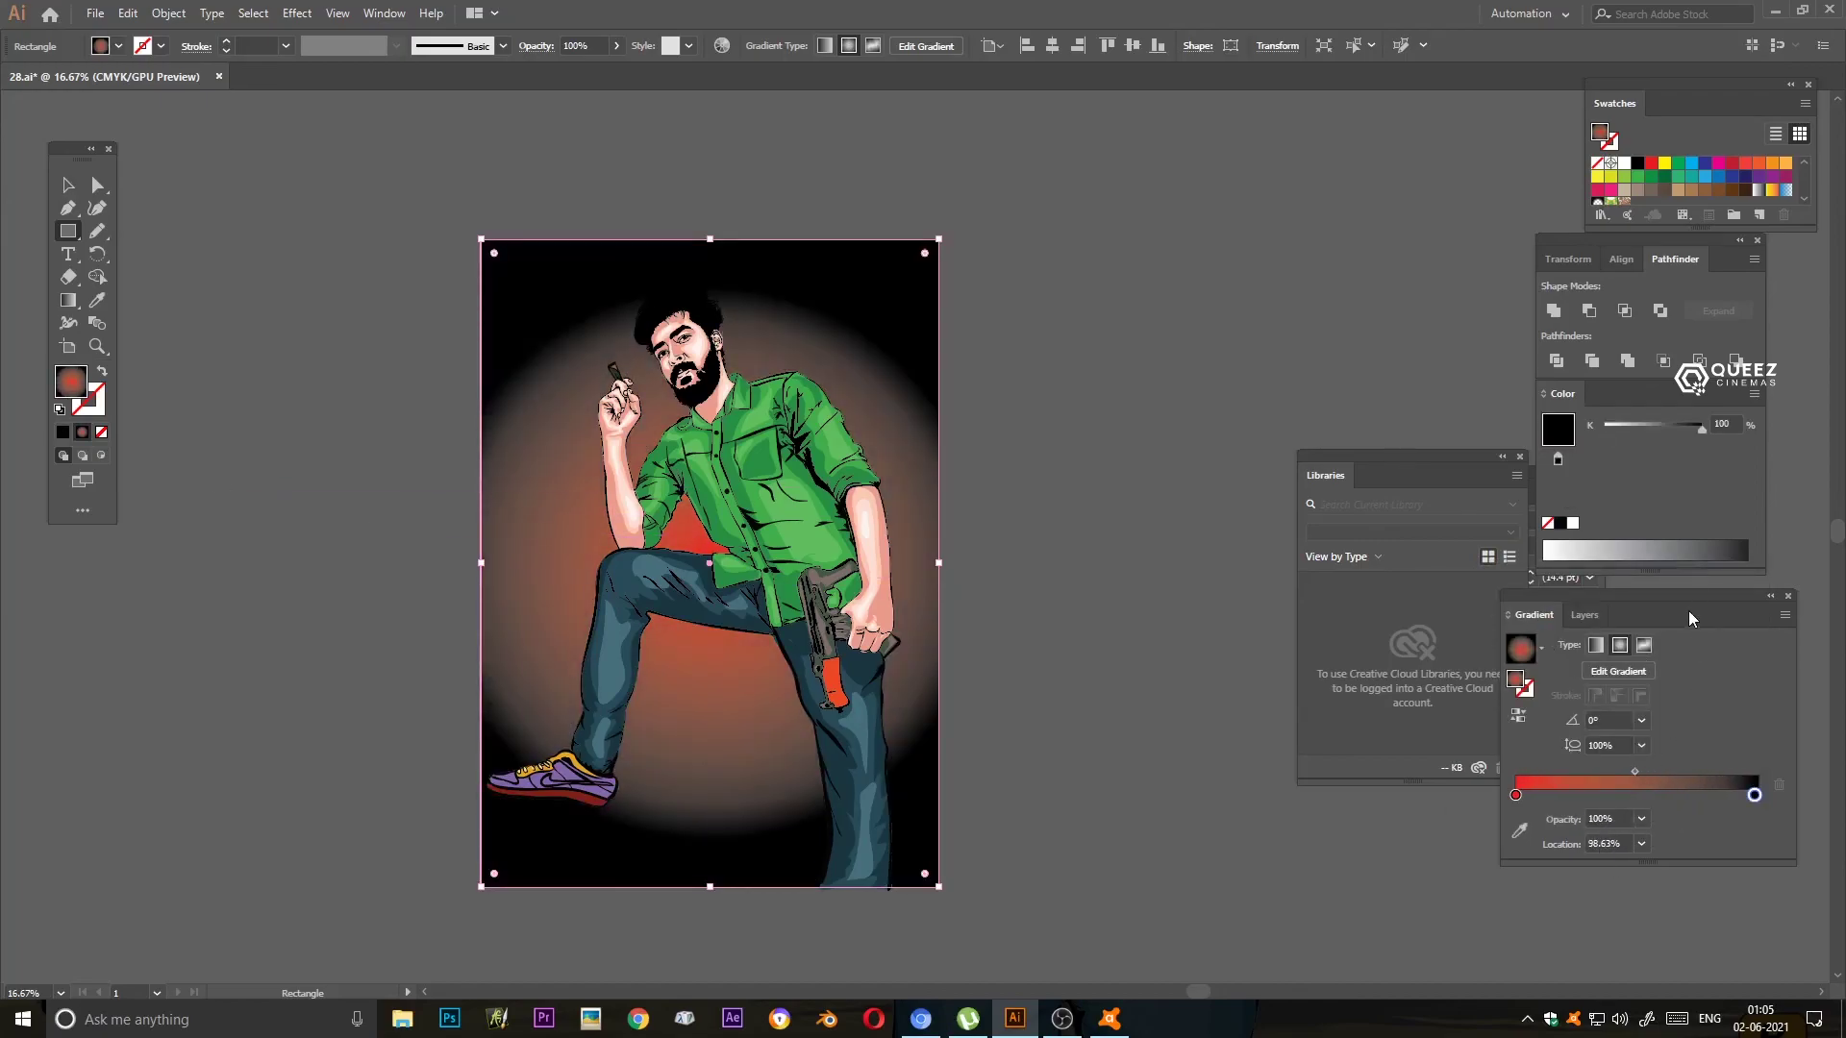
left_click(1515, 794)
left_click_drag(1703, 456, 1603, 449)
- Stretch the radial gradient across the artwork with the Gradient tool
key("g")
left_click(991, 564)
left_click_drag(998, 567, 1238, 567)
double_click(1757, 771)
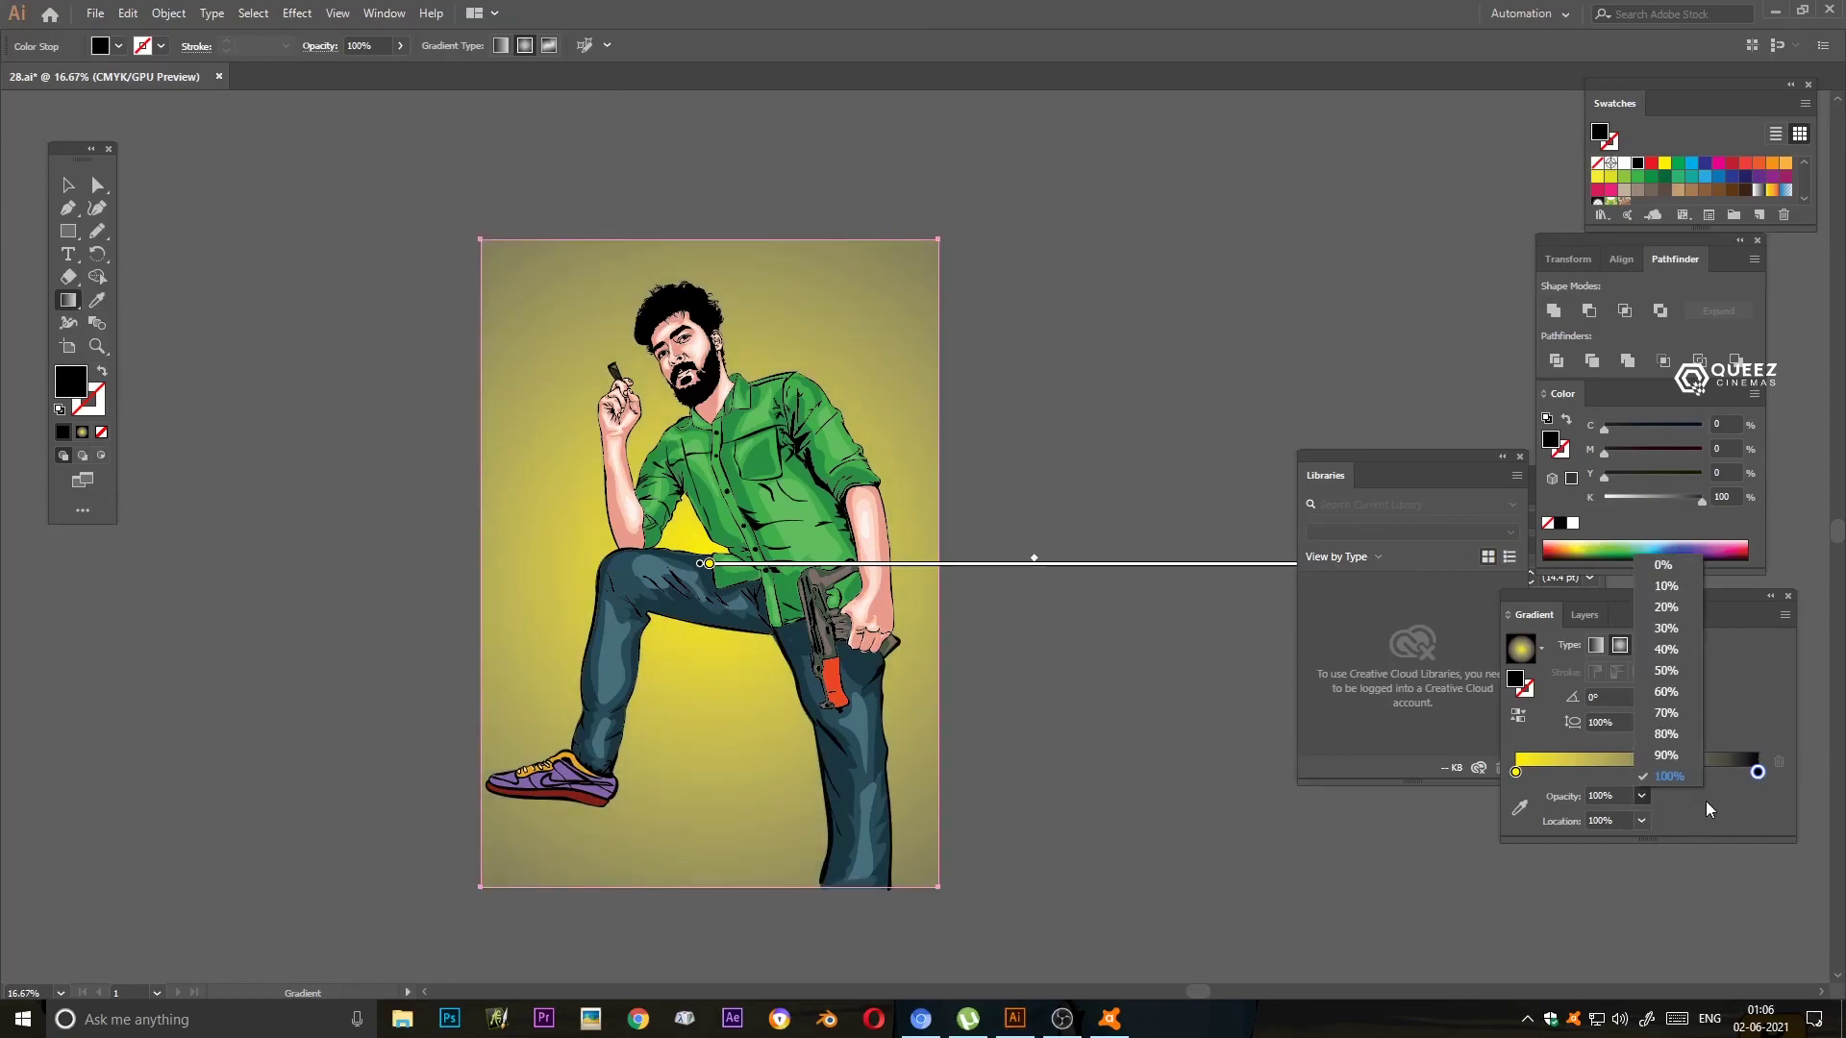
double_click(1516, 679)
left_click(1503, 182)
- Change the centre gradient stop's colour to teal
left_click(1515, 771)
double_click(1550, 440)
left_click(1503, 182)
mouse_move(1700, 449)
left_mouse_down()
mouse_move(1644, 480)
mouse_move(1702, 425)
left_mouse_up()
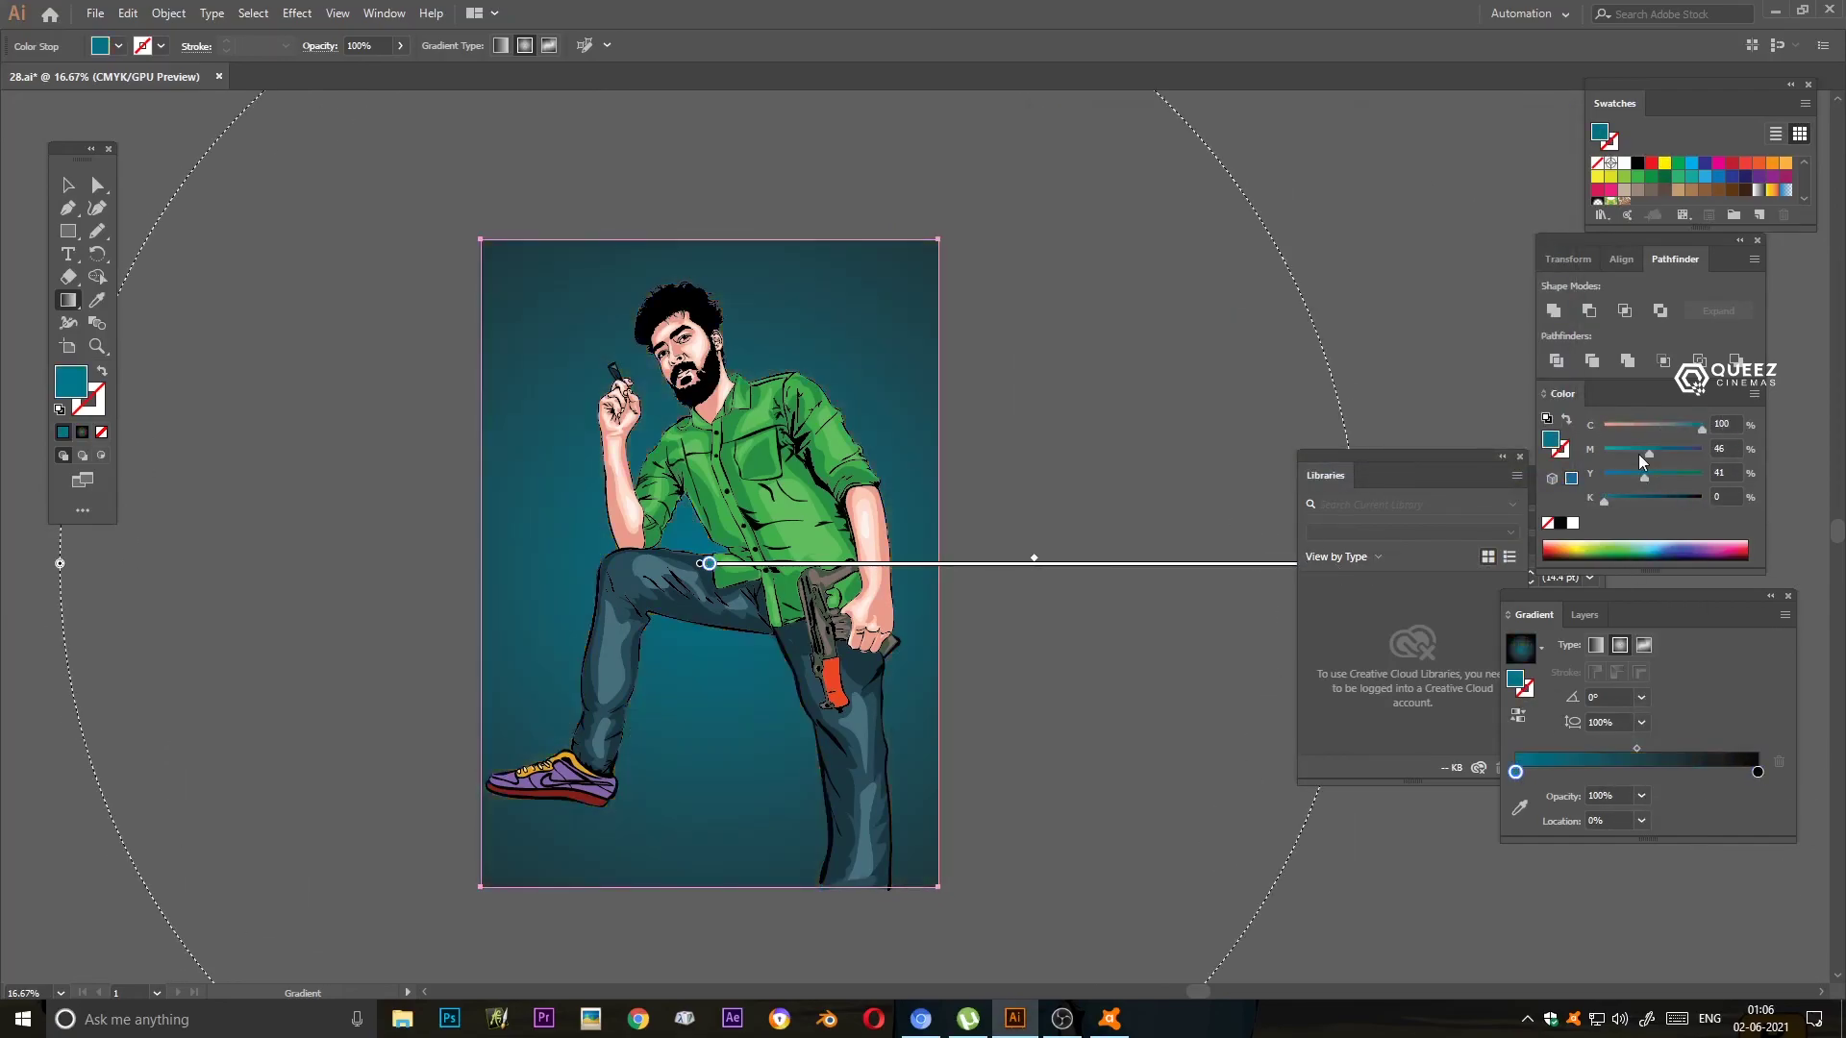